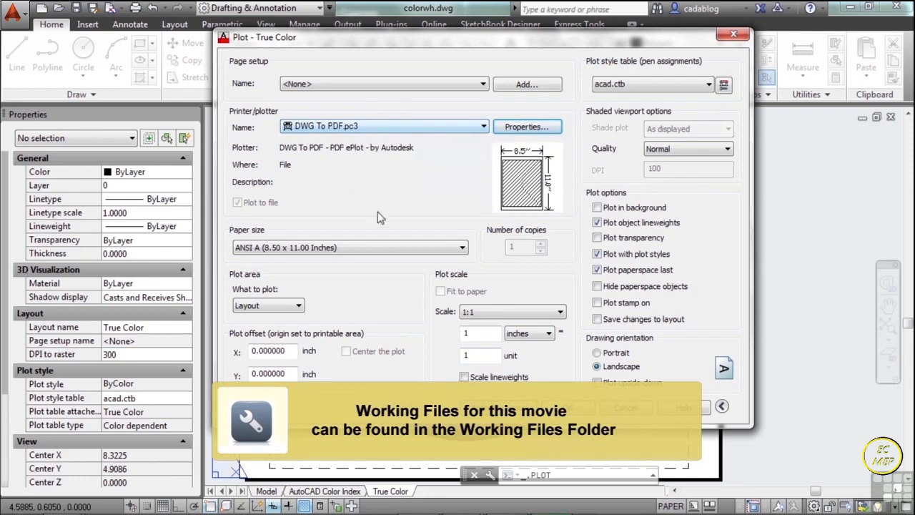
# - Look through the paper sizes available for the DWG To PDF plotter, keeping ANSI A (8.50 x 11.00 Inches)
pyautogui.click(461, 249)
pyautogui.scroll(10, 461, 249)
pyautogui.moveTo(463, 56); pyautogui.dragTo(461, 246)
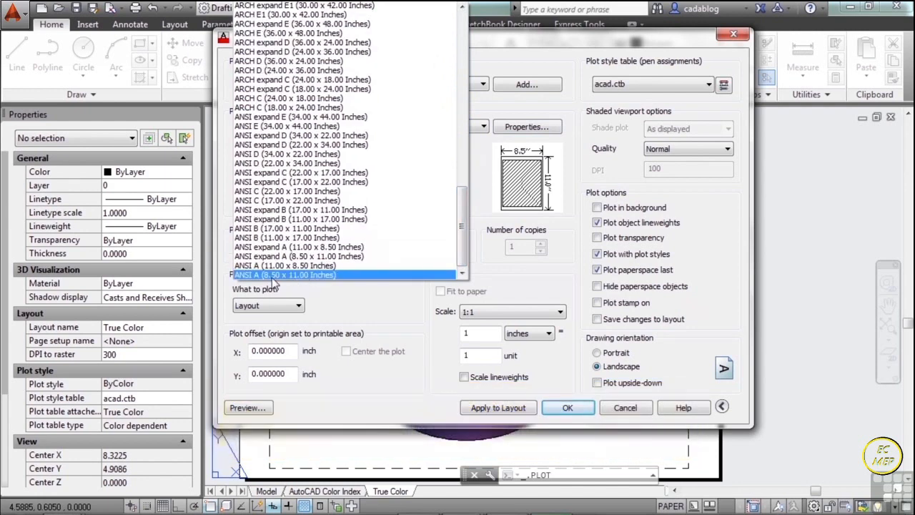
pyautogui.scroll(3, 291, 218)
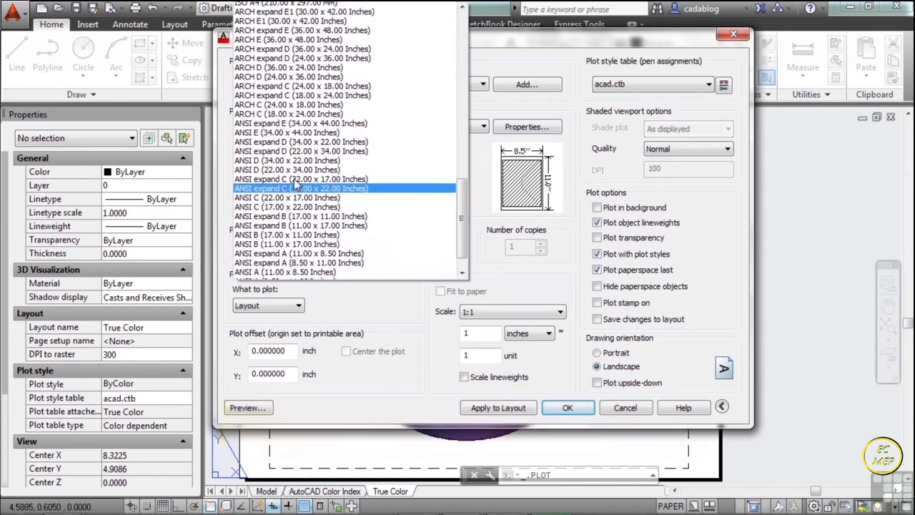
pyautogui.scroll(6, 291, 128)
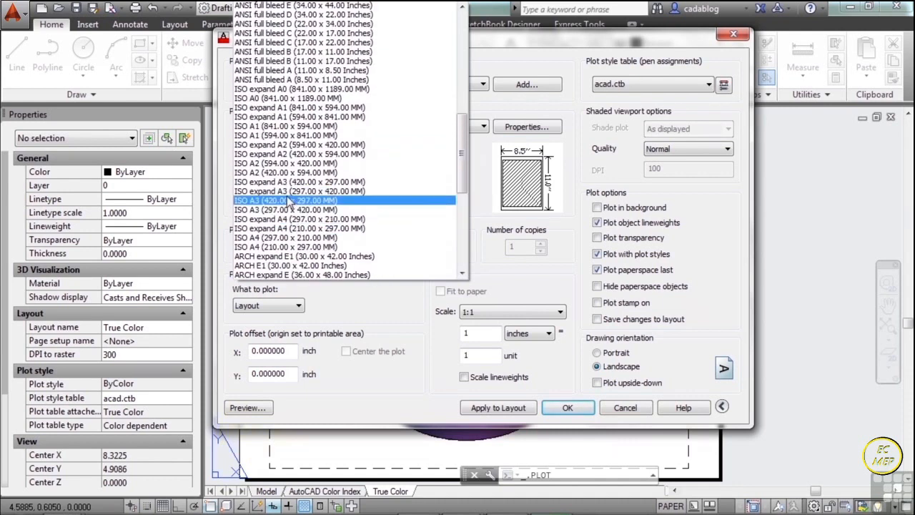
pyautogui.scroll(12, 294, 205)
pyautogui.scroll(-3, 294, 202)
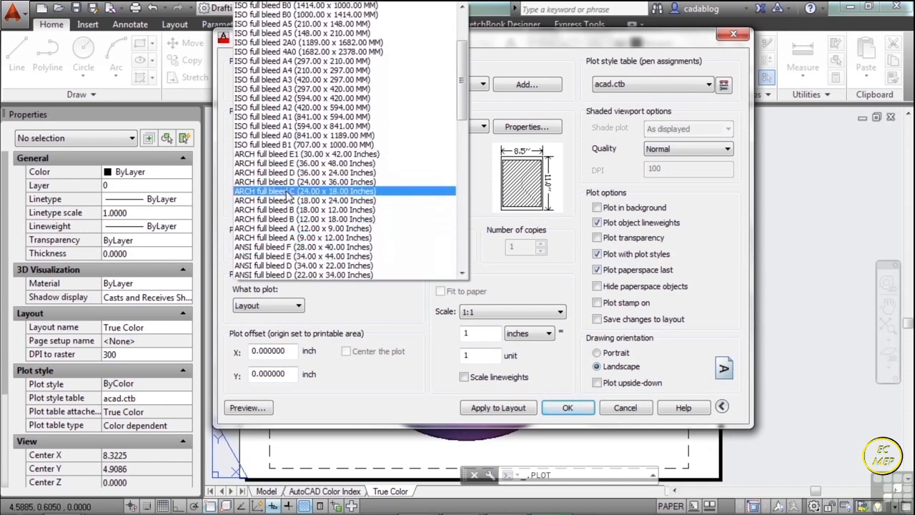
pyautogui.scroll(3, 286, 197)
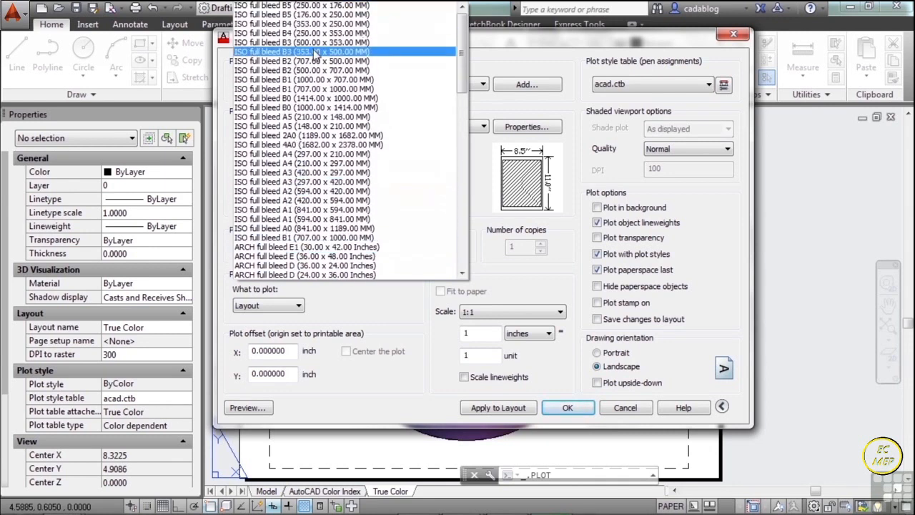
pyautogui.click(386, 299)
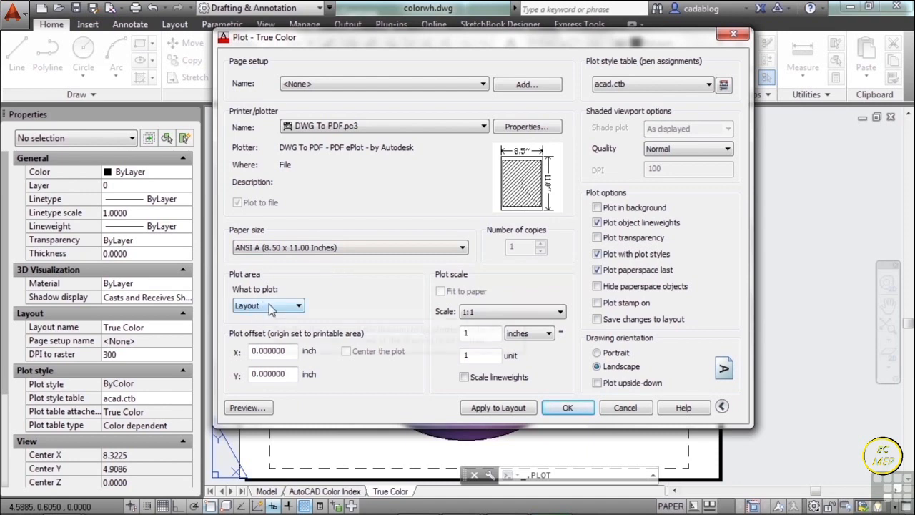
# - Set the plot area to Extents
pyautogui.click(300, 308)
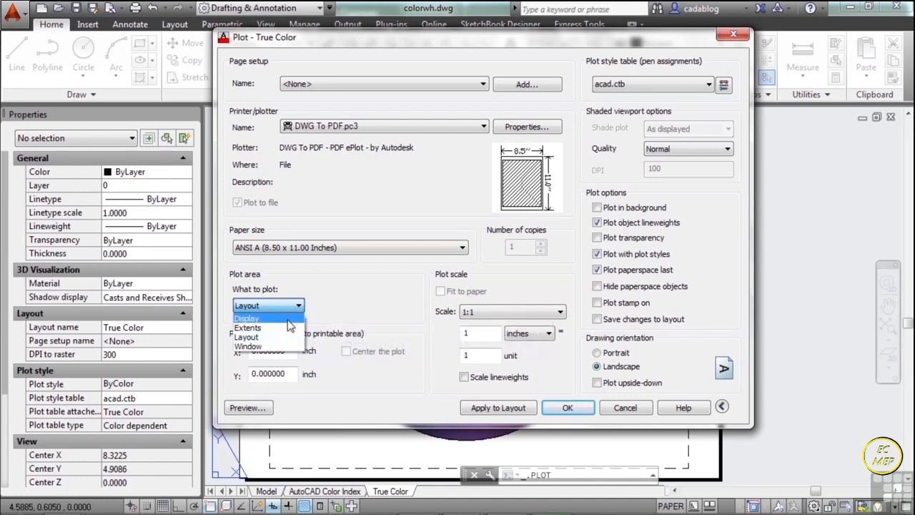
pyautogui.click(411, 40)
pyautogui.moveTo(535, 40)
pyautogui.mouseDown()
pyautogui.moveTo(912, 180)
pyautogui.moveTo(778, 199)
pyautogui.moveTo(120, 143)
pyautogui.moveTo(75, 173)
pyautogui.moveTo(129, 149)
pyautogui.mouseUp()
pyautogui.moveTo(230, 106); pyautogui.dragTo(523, 51)
pyautogui.click(291, 323)
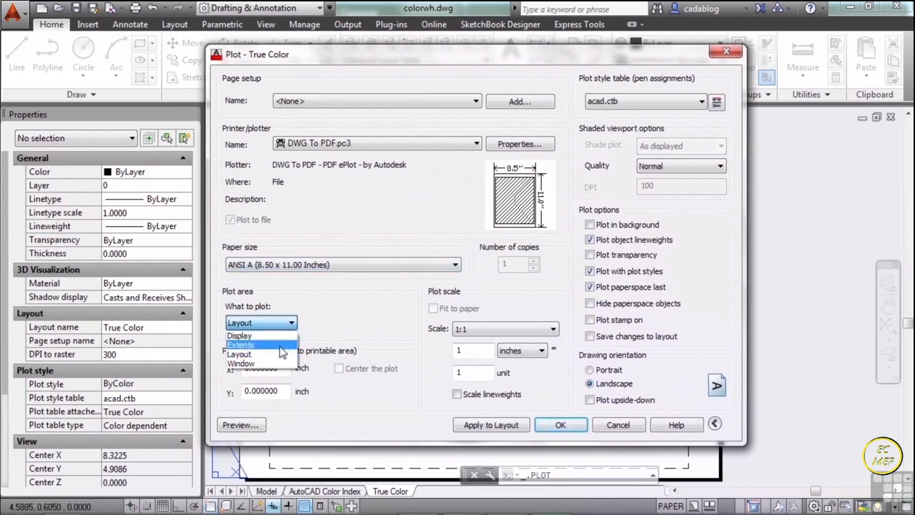
pyautogui.click(243, 345)
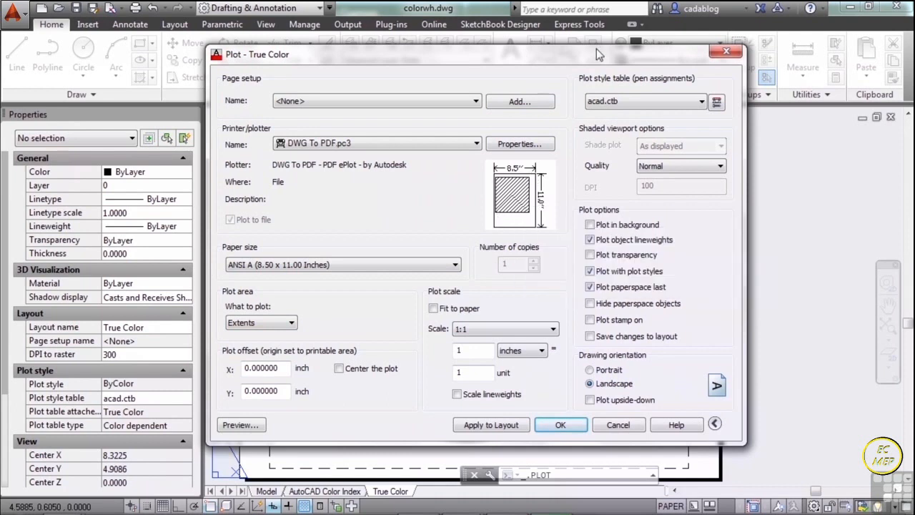
# - Set the plot area to Layout and examine the True Color sheet behind the Plot dialog
pyautogui.moveTo(661, 65)
pyautogui.mouseDown()
pyautogui.moveTo(80, 81)
pyautogui.moveTo(484, 65)
pyautogui.moveTo(703, 70)
pyautogui.moveTo(678, 64)
pyautogui.mouseUp()
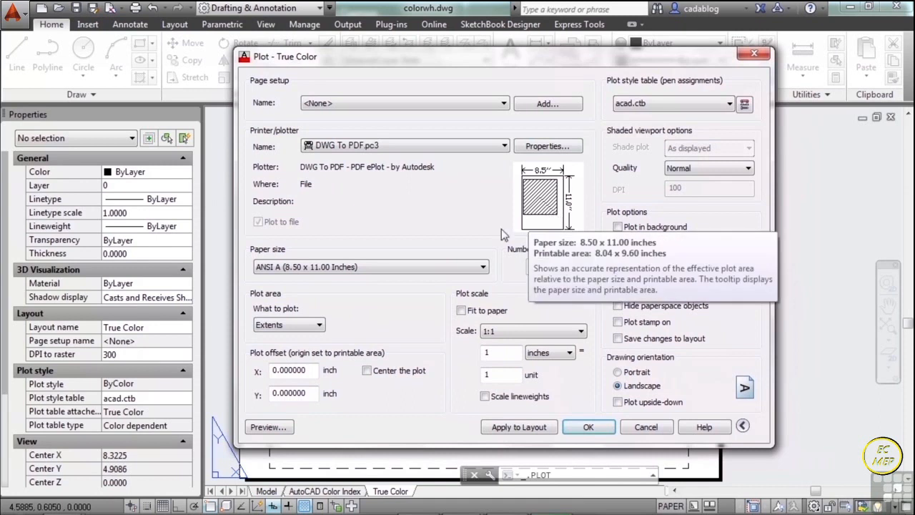
pyautogui.click(320, 326)
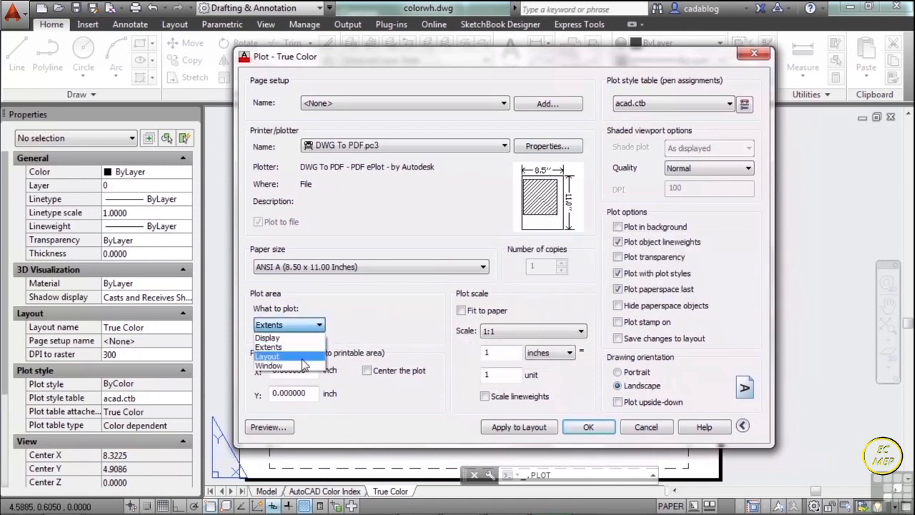
pyautogui.click(302, 356)
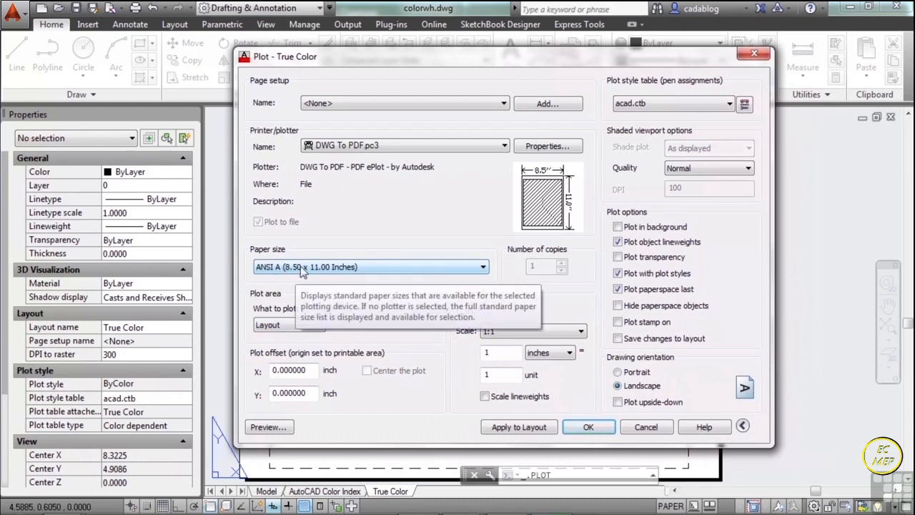
pyautogui.moveTo(706, 58); pyautogui.dragTo(131, 90)
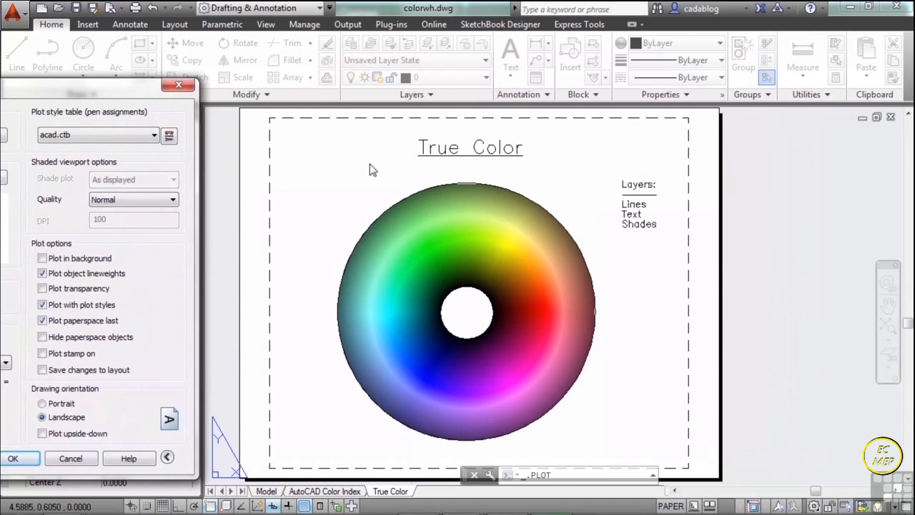
pyautogui.moveTo(69, 90); pyautogui.dragTo(643, 48)
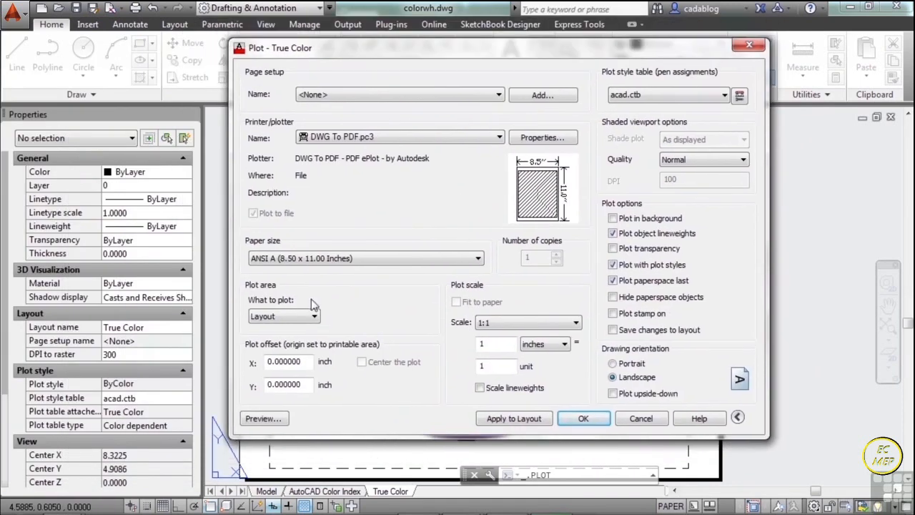
# - Set the plot area to a Window enclosing only the Layers list beside the color wheel
pyautogui.click(312, 319)
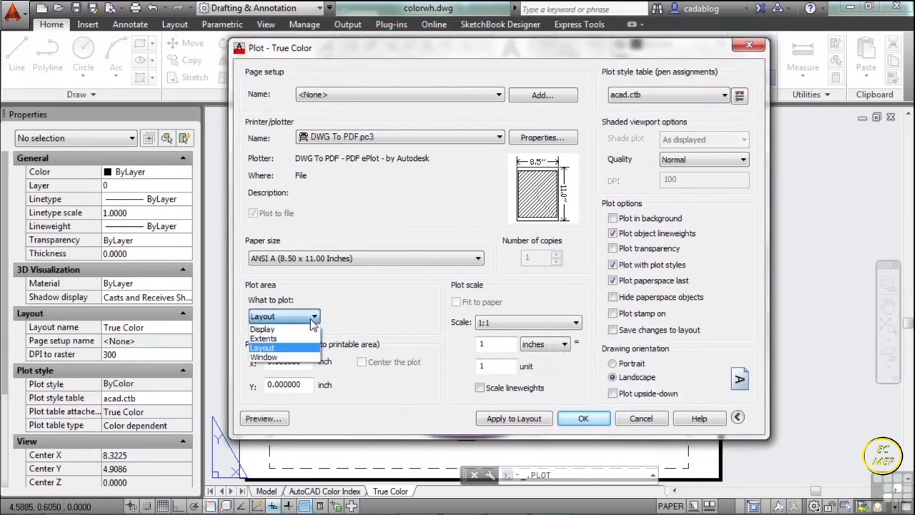
pyautogui.click(284, 357)
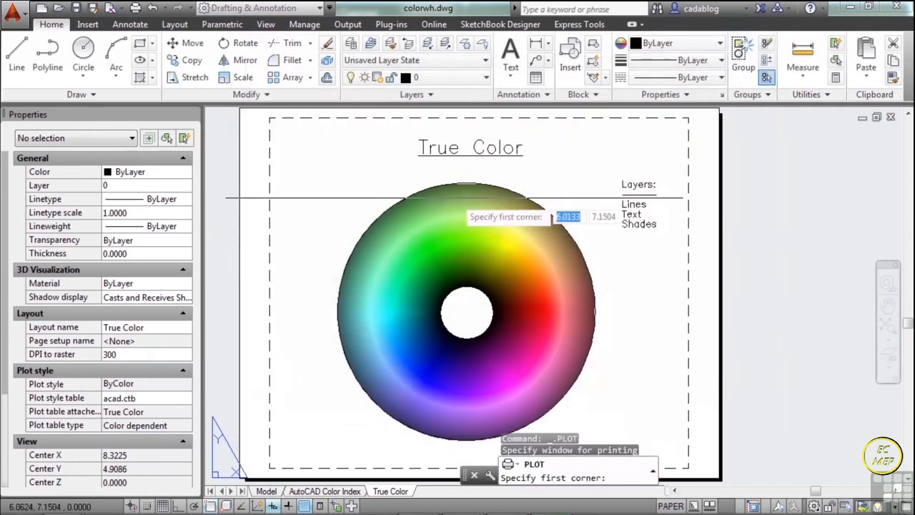
pyautogui.click(672, 175)
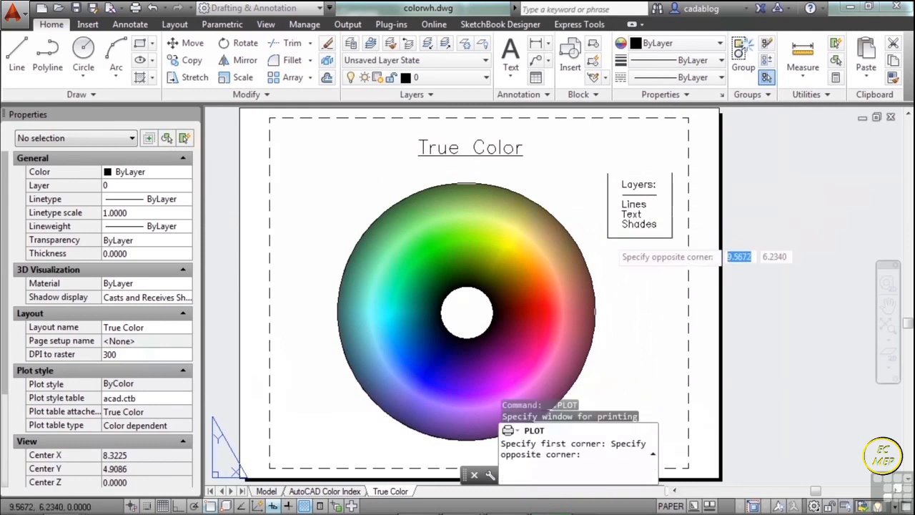
pyautogui.click(668, 242)
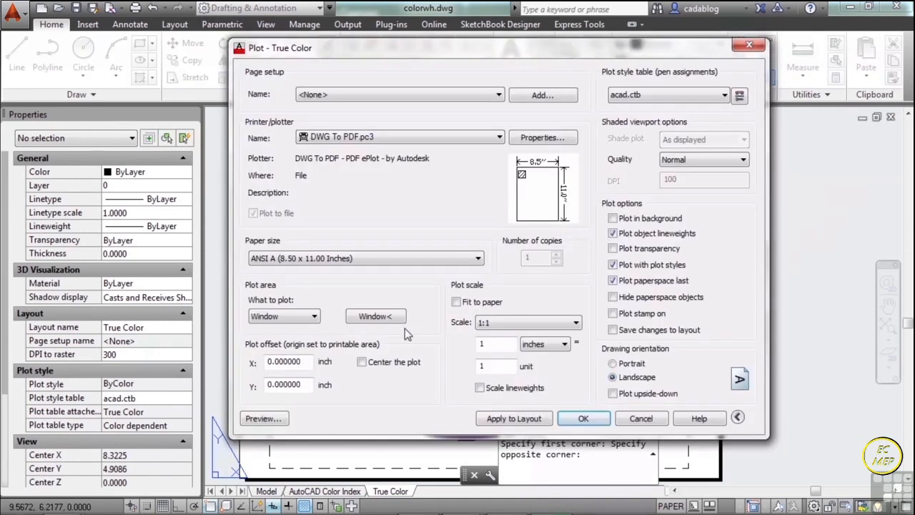
# - Preview the plot of the windowed Layers list up close and return to the plot settings
pyautogui.click(263, 418)
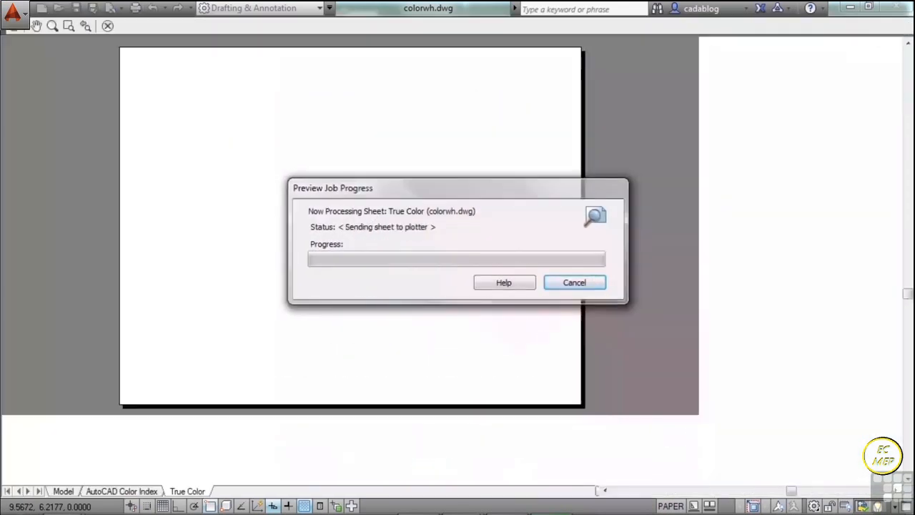
pyautogui.scroll(2, 265, 415)
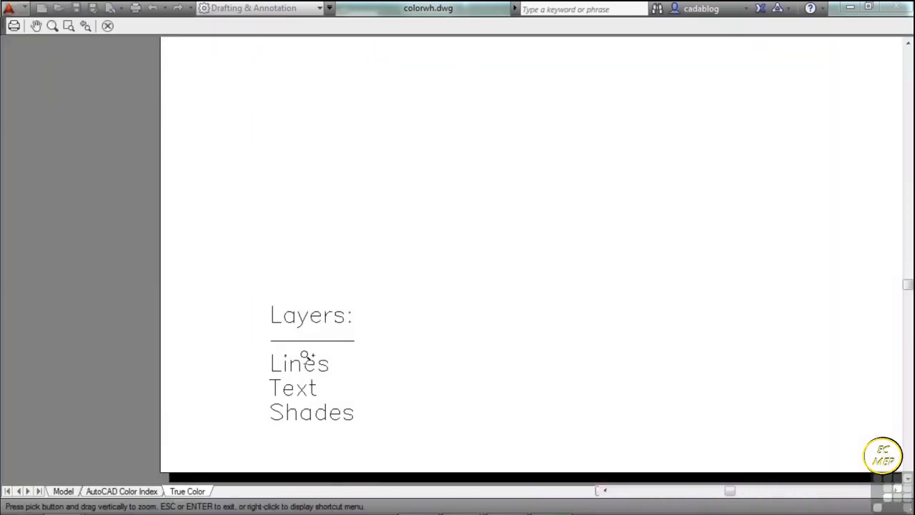
pyautogui.rightClick(360, 224)
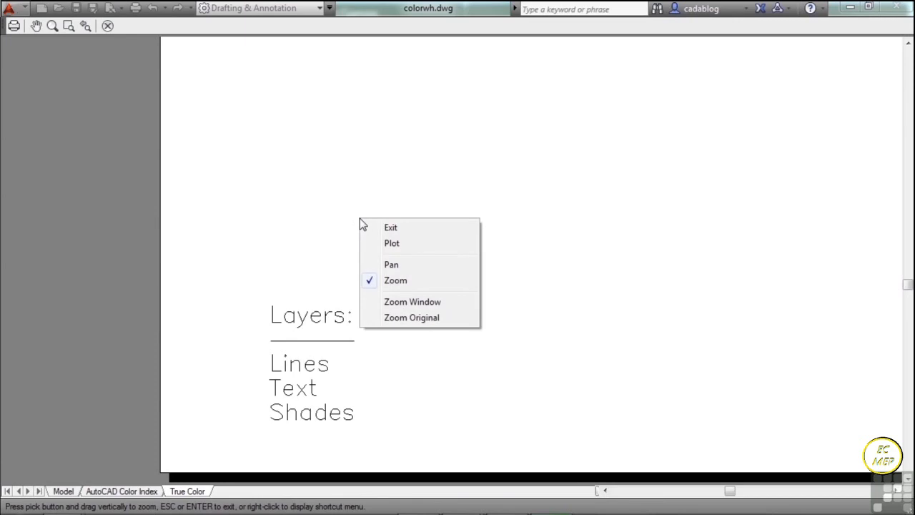
pyautogui.click(395, 227)
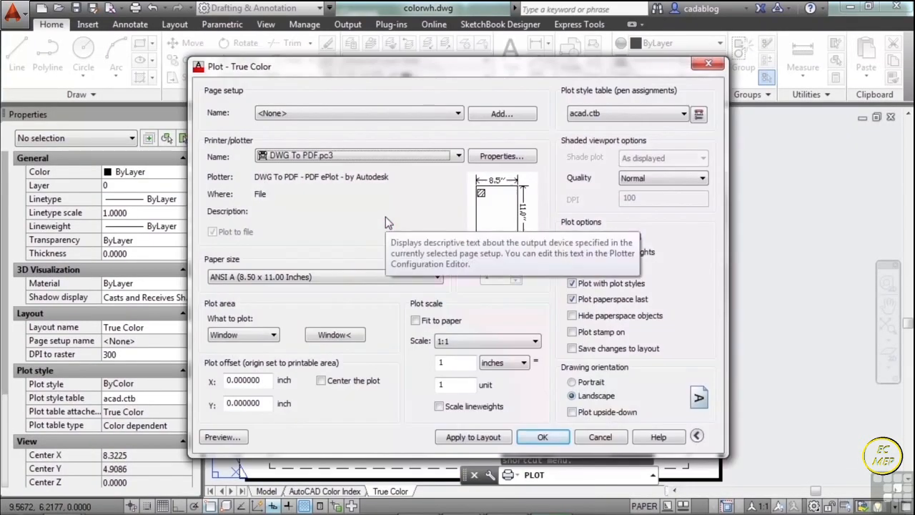
# - Try the Layout plot area and return to the previously picked Window
pyautogui.click(275, 337)
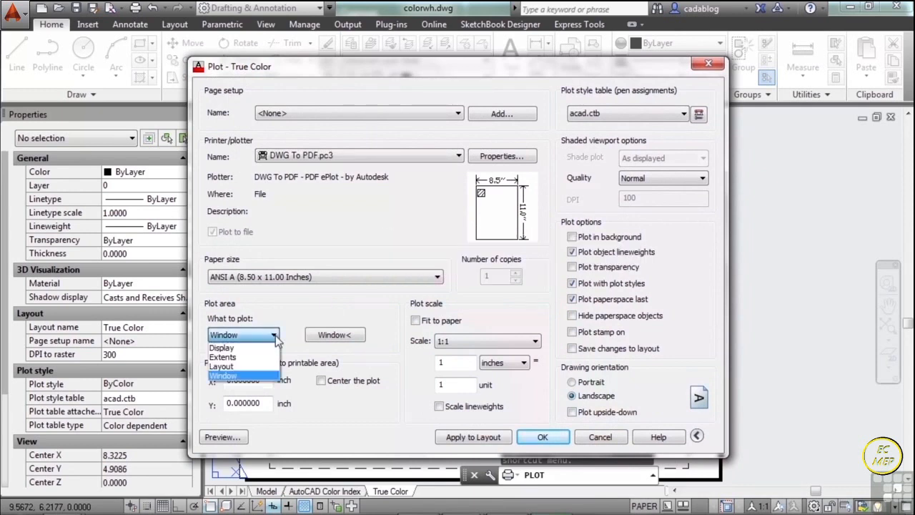
pyautogui.click(261, 366)
pyautogui.click(274, 337)
pyautogui.click(251, 367)
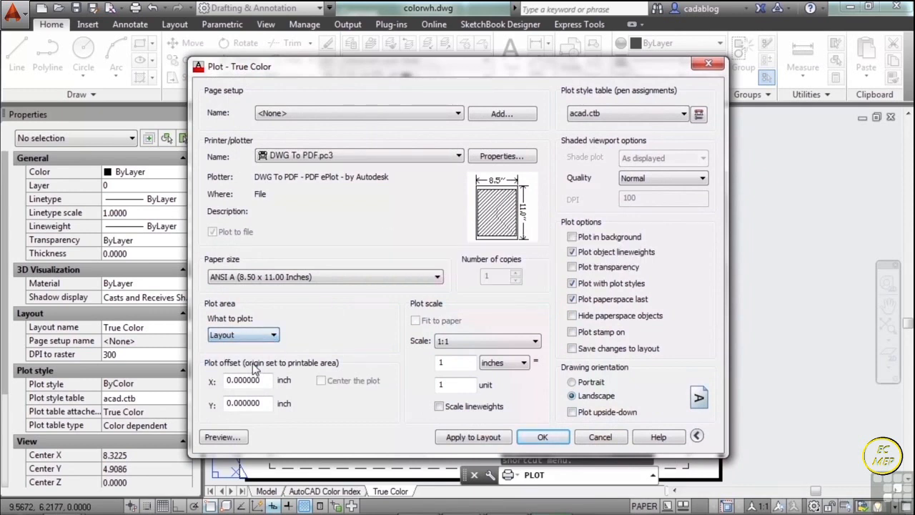
pyautogui.click(275, 337)
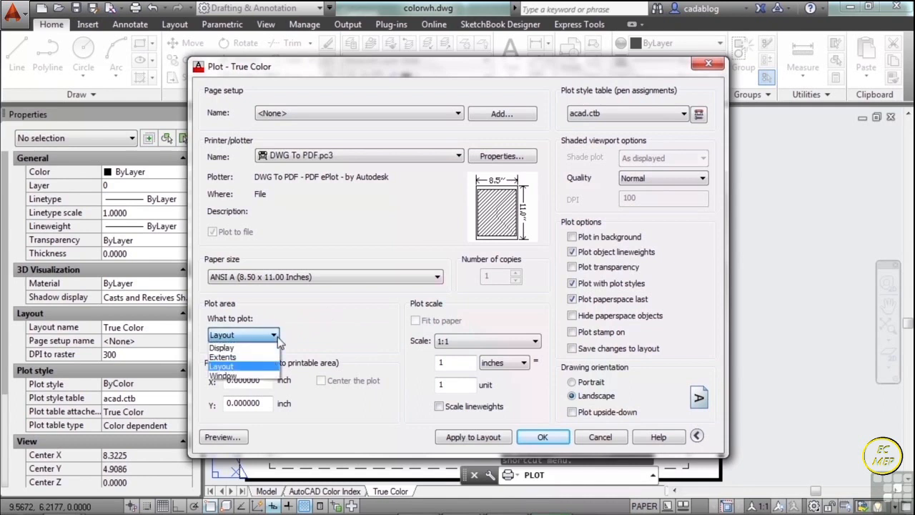
pyautogui.click(261, 379)
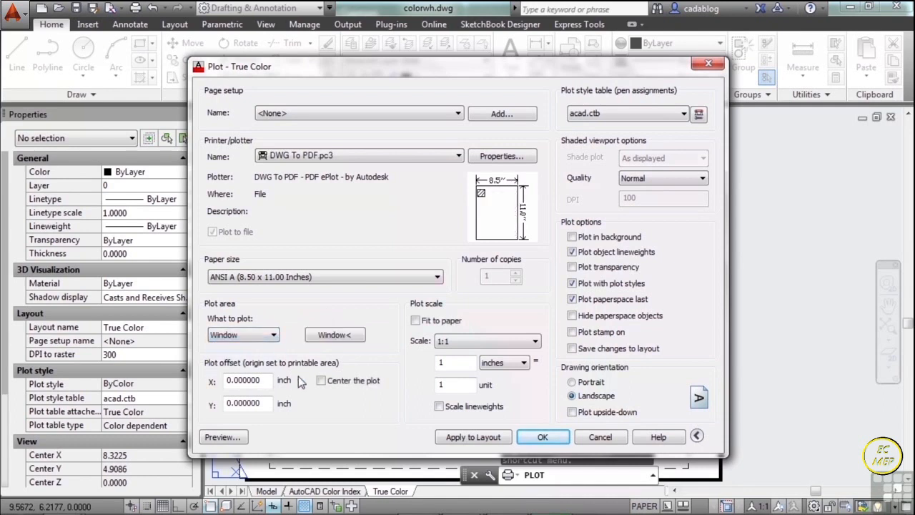
# - Center the plot on the paper with the plot area at Extents, and set the plot area back to Window
pyautogui.click(274, 336)
pyautogui.click(258, 358)
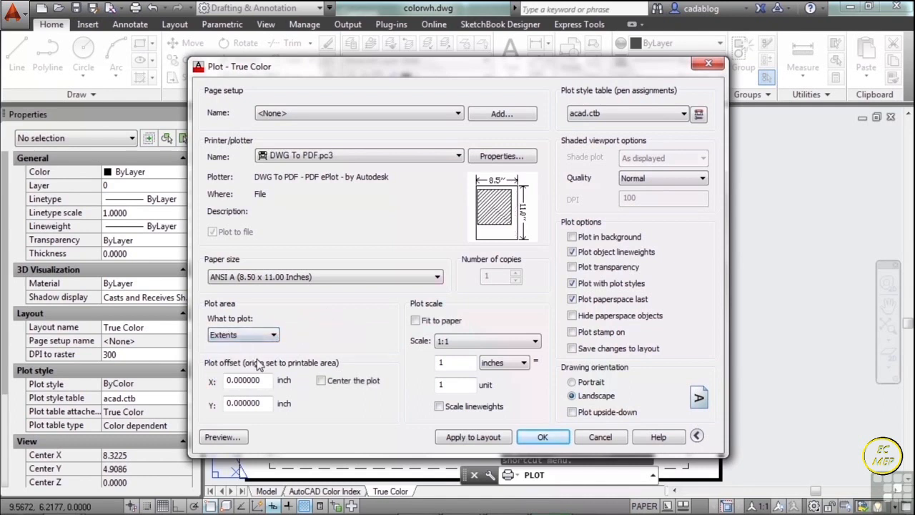
pyautogui.click(321, 381)
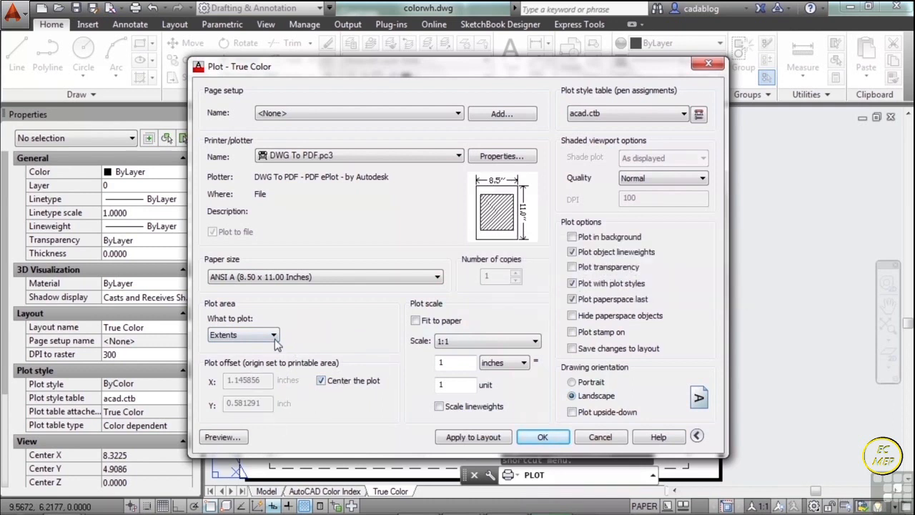
pyautogui.click(266, 334)
pyautogui.click(247, 375)
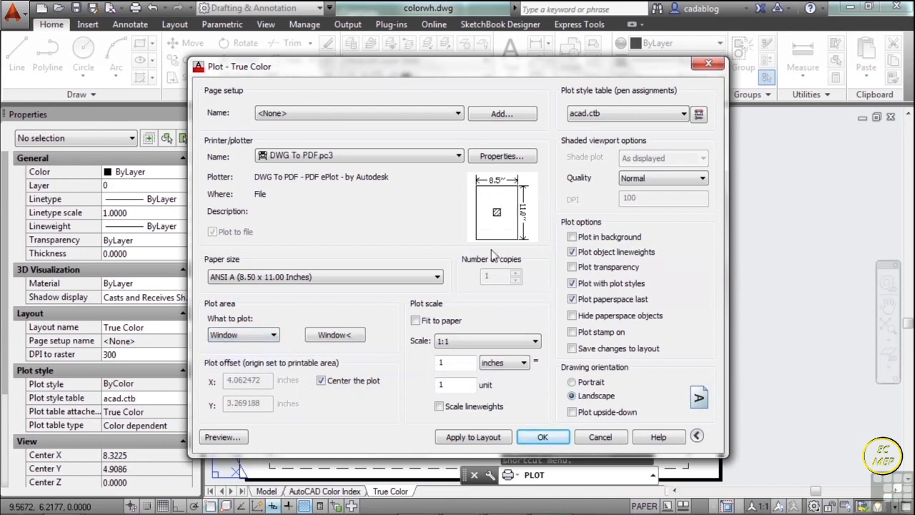
# - Try scaling the windowed area to fit the paper, leaving Fit to paper turned off
pyautogui.click(416, 320)
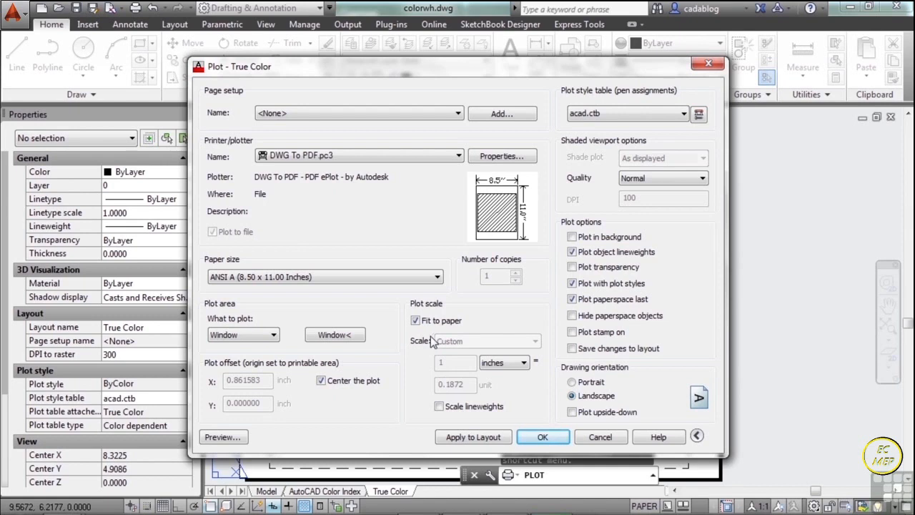
pyautogui.click(416, 320)
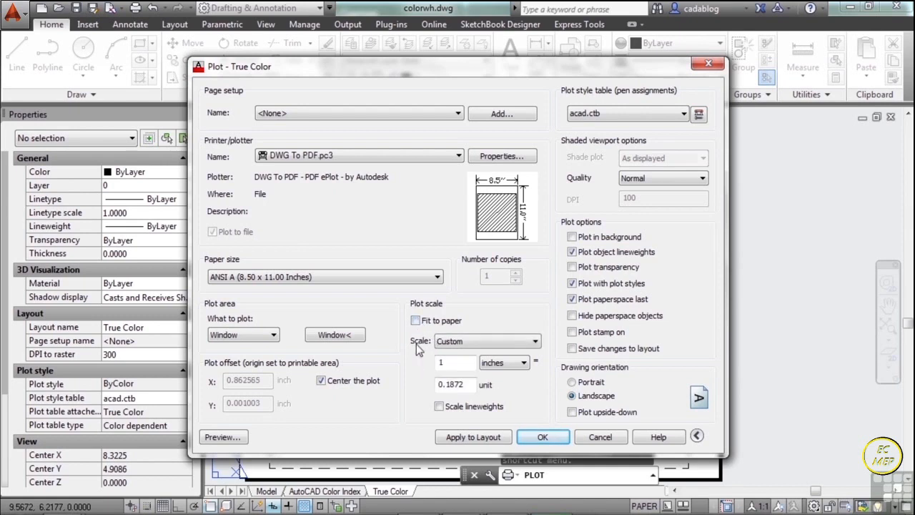
pyautogui.click(416, 321)
pyautogui.click(416, 321)
# - Set the custom plot scale to 1 inch = 1 unit
pyautogui.doubleClick(454, 384)
pyautogui.write('1')
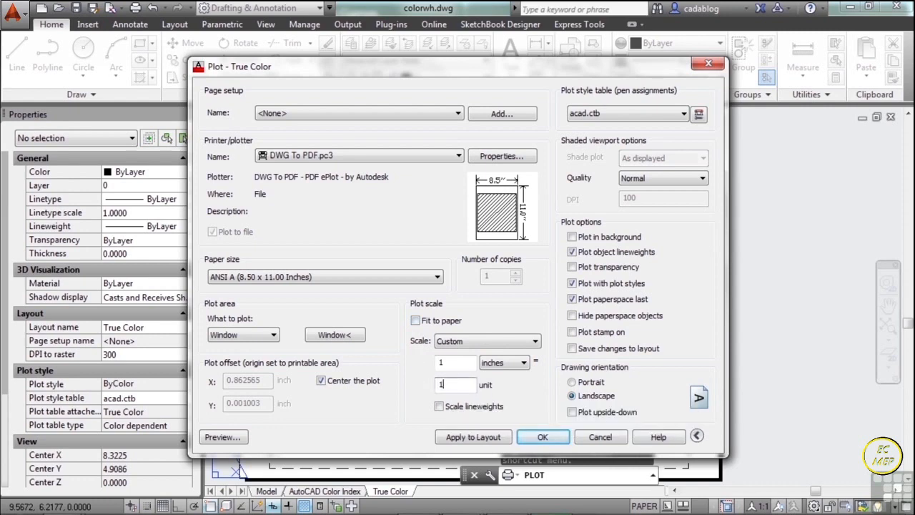
pyautogui.click(446, 363)
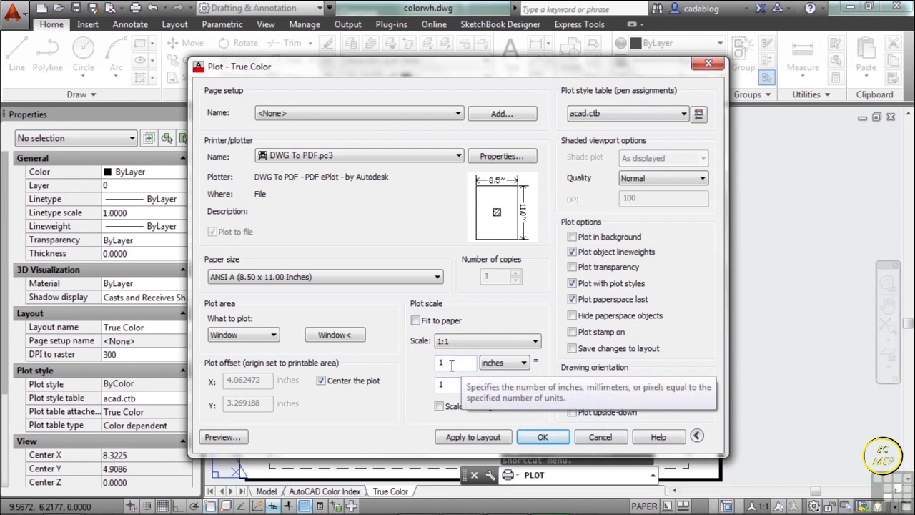
# - Try the plot scales 1/8" = 1'-0" and 6" = 1'-0", and return the scale to 1:1
pyautogui.click(524, 363)
pyautogui.click(510, 374)
pyautogui.click(535, 341)
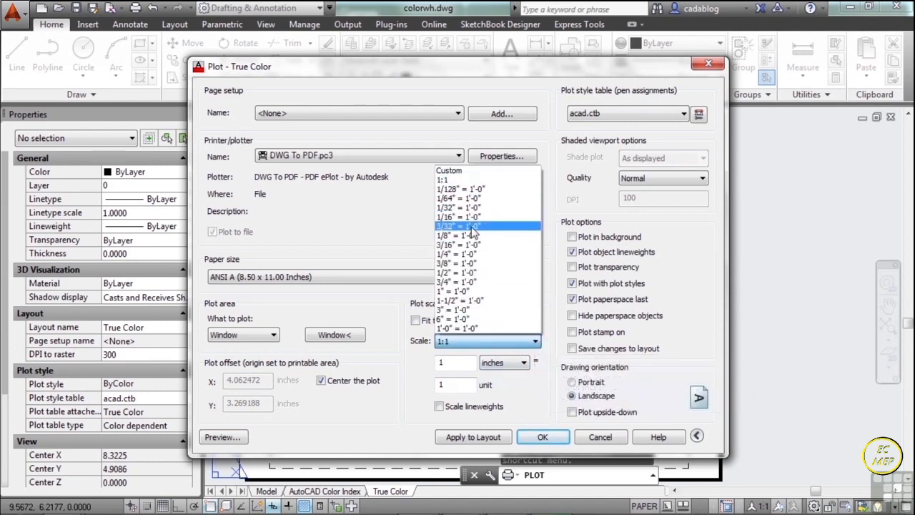
pyautogui.click(471, 235)
pyautogui.click(536, 341)
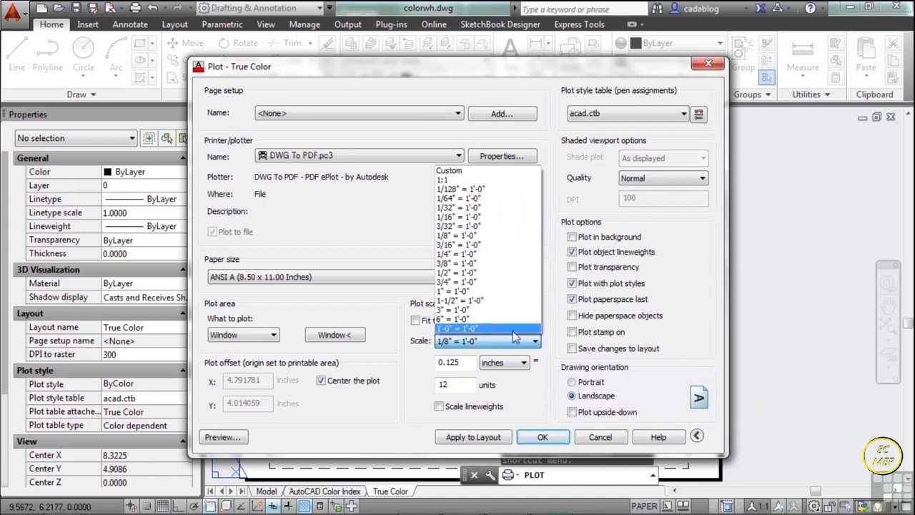
pyautogui.click(482, 320)
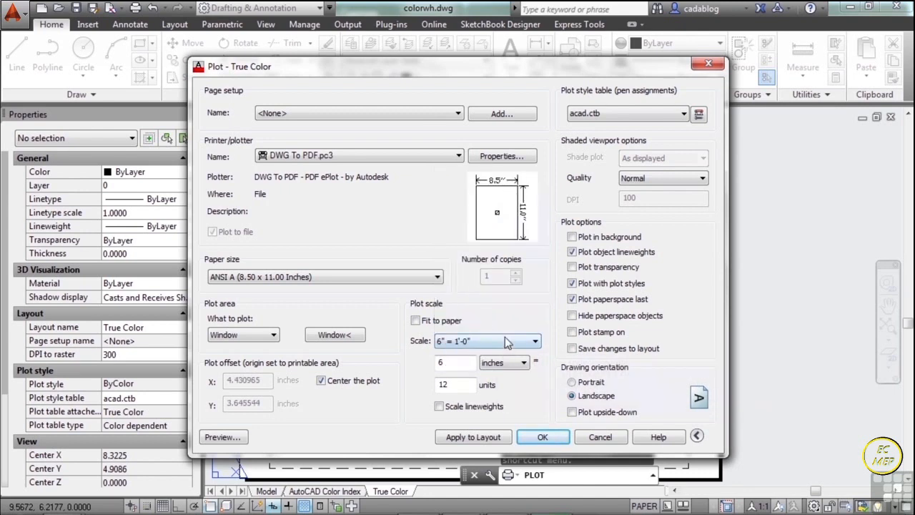
pyautogui.click(508, 341)
pyautogui.click(501, 185)
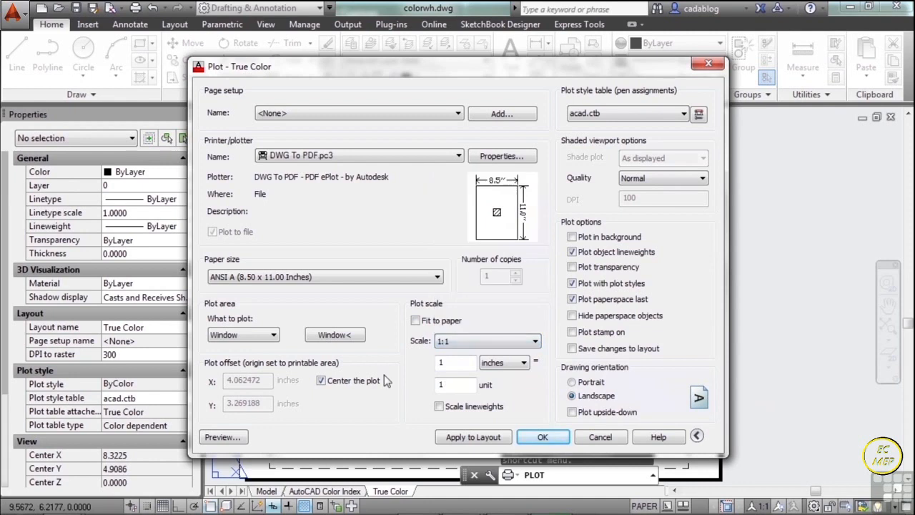
# - Set the plot area to Layout and preview the full True Color sheet, closing the preview again
pyautogui.click(273, 334)
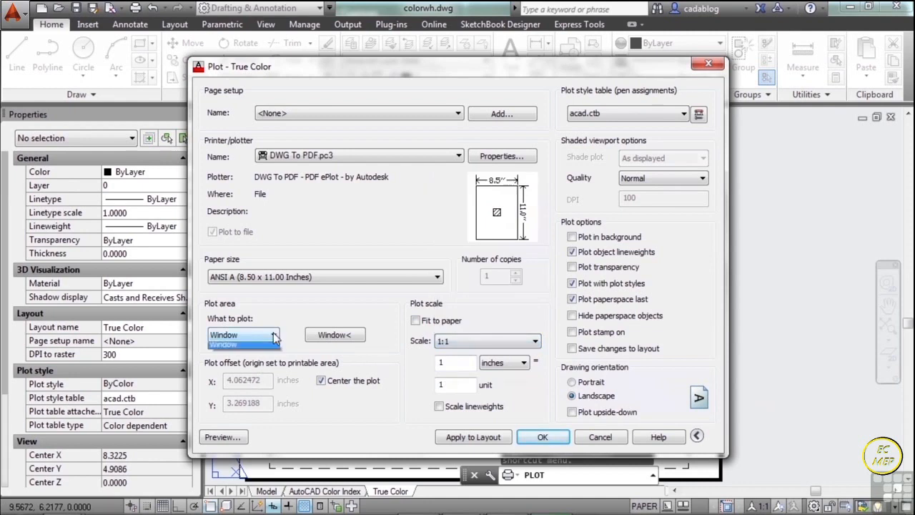
pyautogui.click(256, 366)
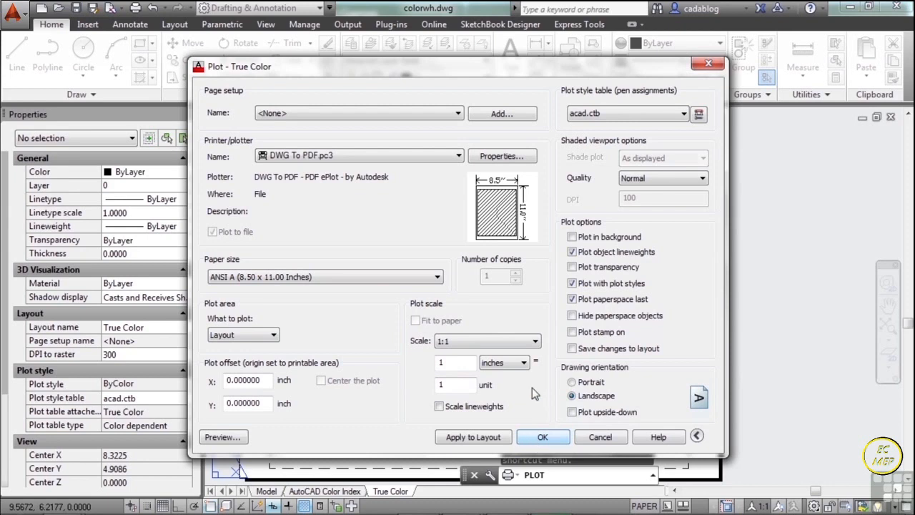
pyautogui.click(232, 436)
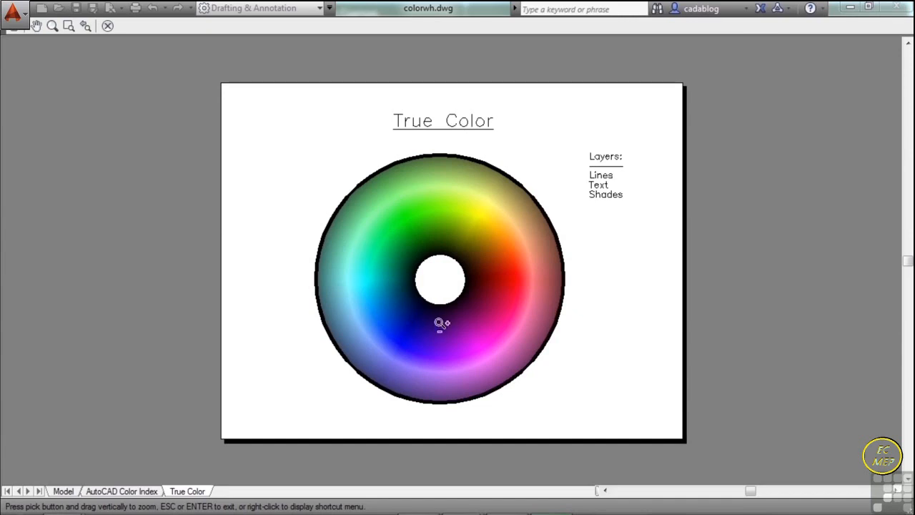
pyautogui.rightClick(500, 260)
pyautogui.click(527, 280)
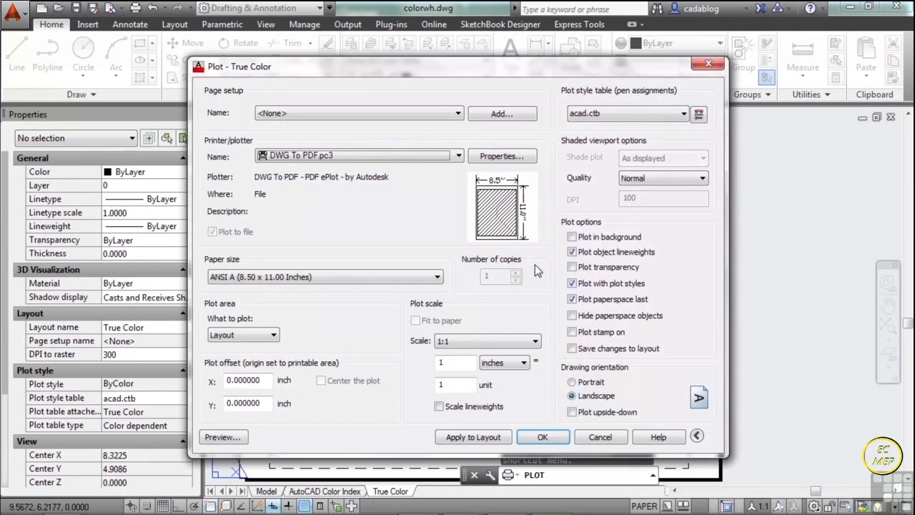
# - Set the plot style table to None and briefly move the Plot dialog aside to view the color wheel
pyautogui.click(683, 115)
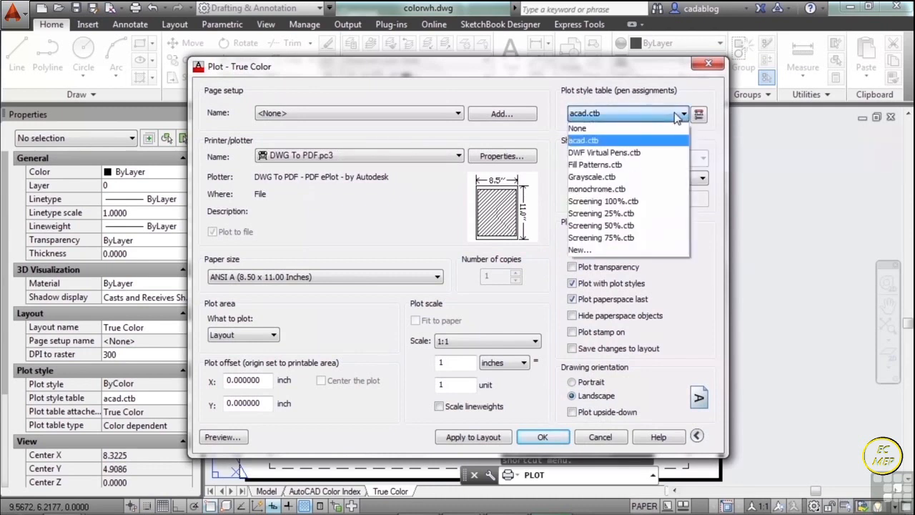
pyautogui.click(635, 129)
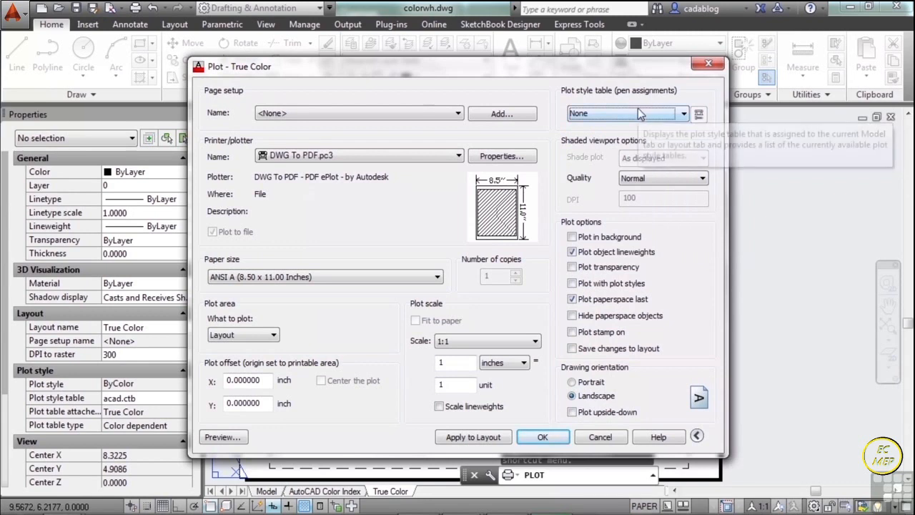
pyautogui.moveTo(667, 67)
pyautogui.mouseDown()
pyautogui.moveTo(351, 66)
pyautogui.moveTo(249, 54)
pyautogui.mouseUp()
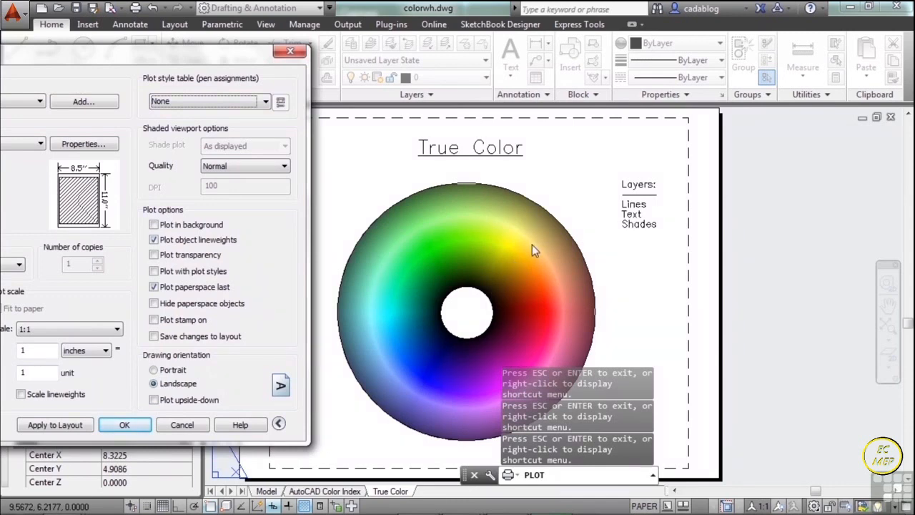
pyautogui.moveTo(162, 51)
pyautogui.mouseDown()
pyautogui.moveTo(170, 60)
pyautogui.moveTo(555, 53)
pyautogui.mouseUp()
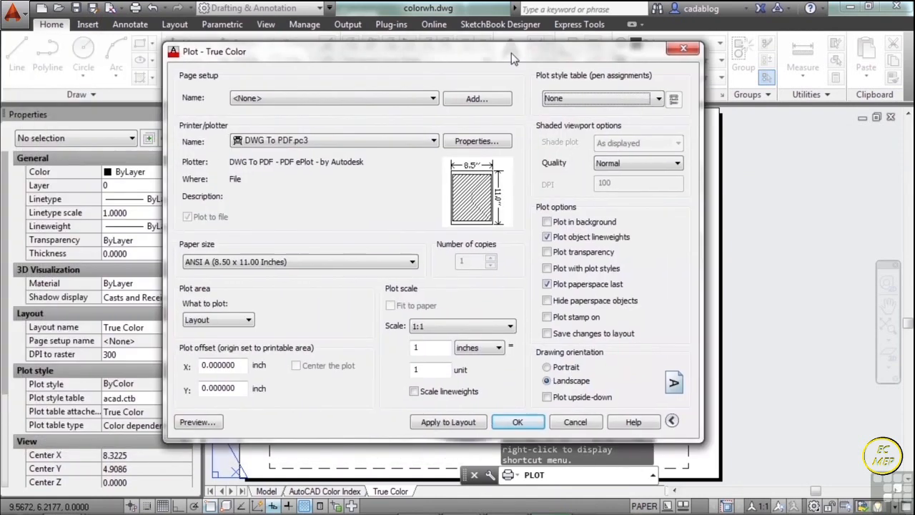
# - Assign the acad.ctb plot style table and check its effect in the plot preview
pyautogui.click(657, 100)
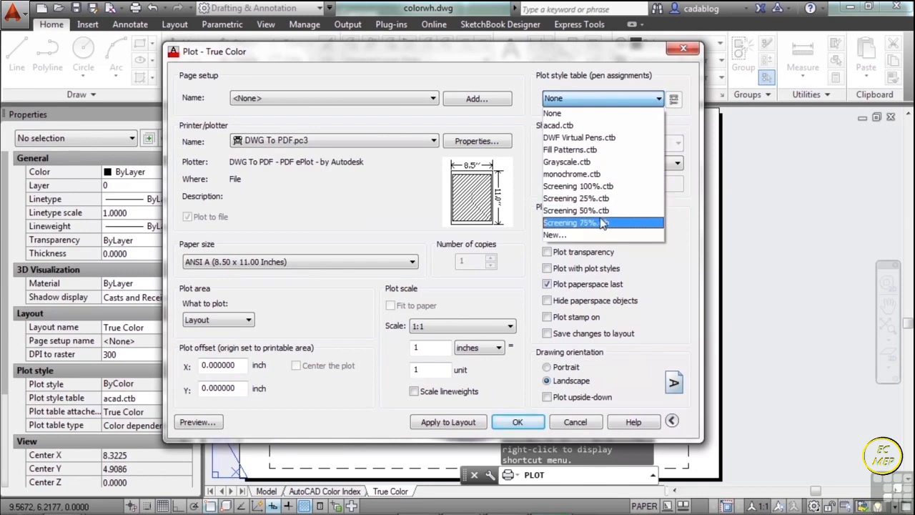
pyautogui.click(577, 126)
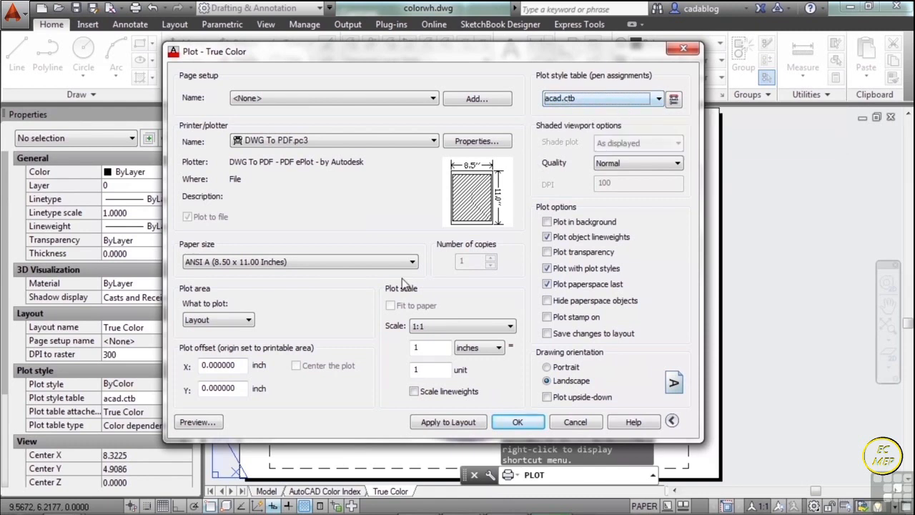
pyautogui.click(199, 422)
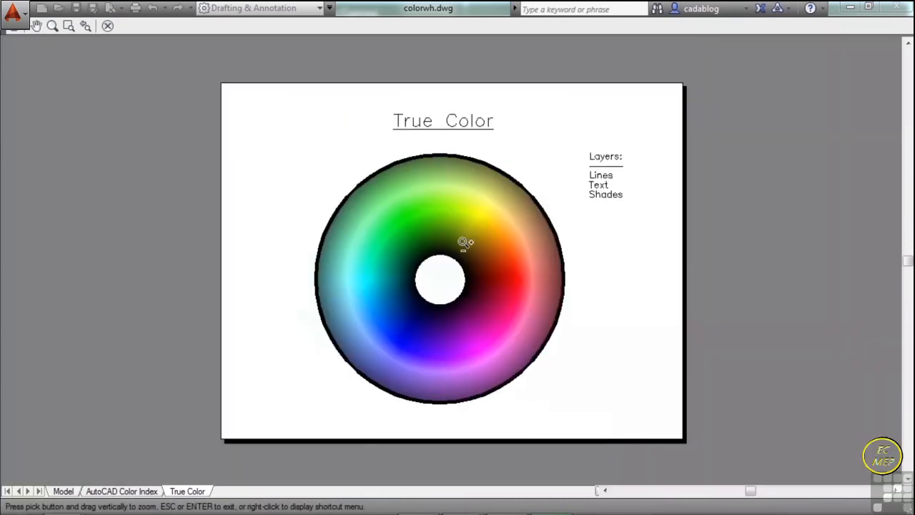
pyautogui.rightClick(480, 242)
pyautogui.click(504, 251)
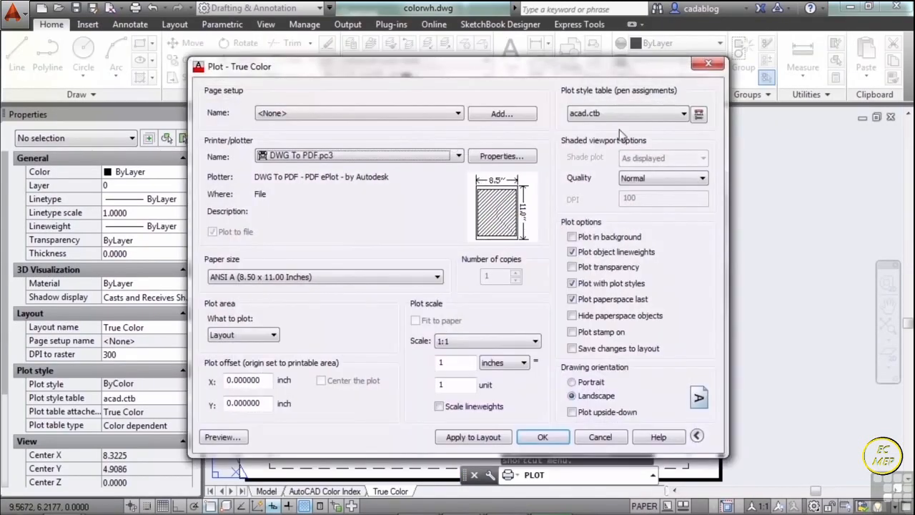
# - Assign the Grayscale.ctb plot style table and check its effect in the plot preview
pyautogui.click(683, 115)
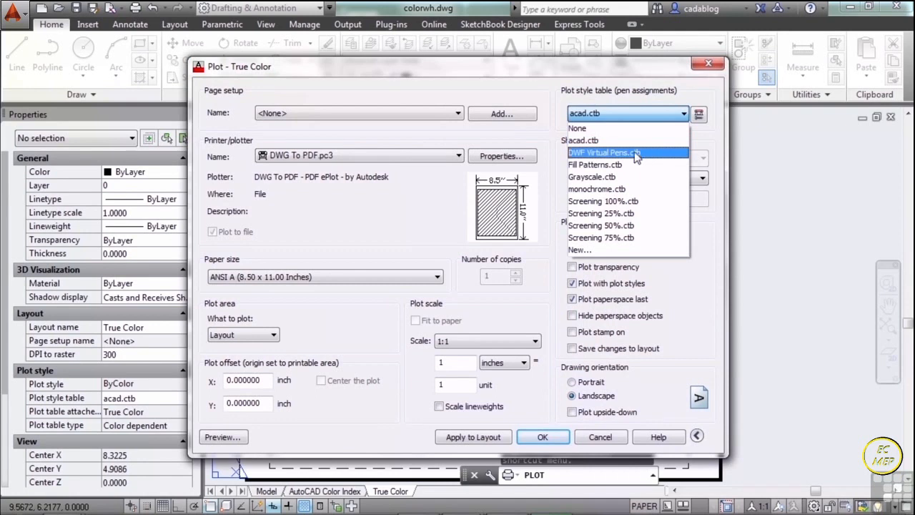
pyautogui.click(598, 178)
pyautogui.click(223, 434)
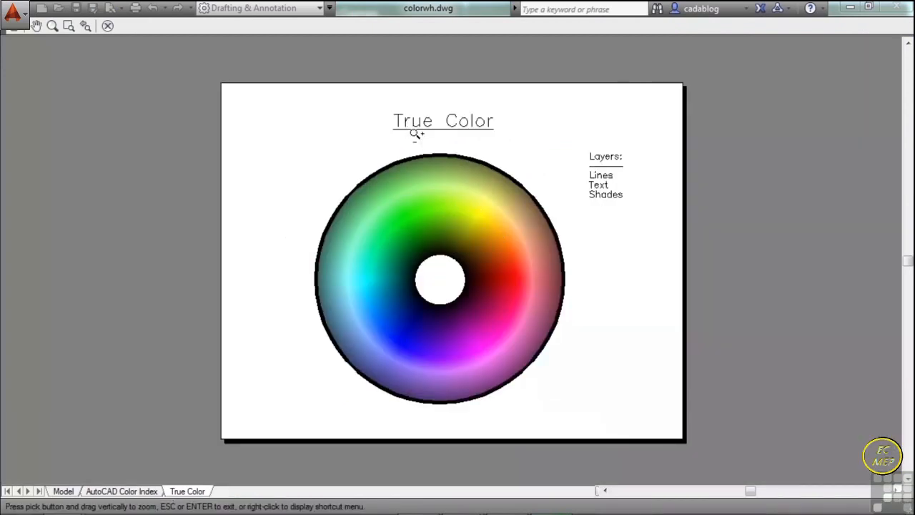
pyautogui.rightClick(468, 195)
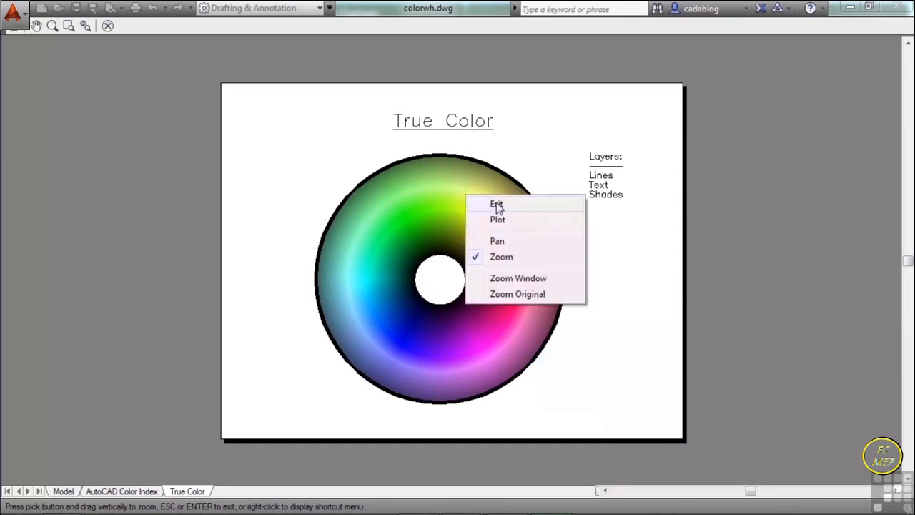
pyautogui.click(494, 204)
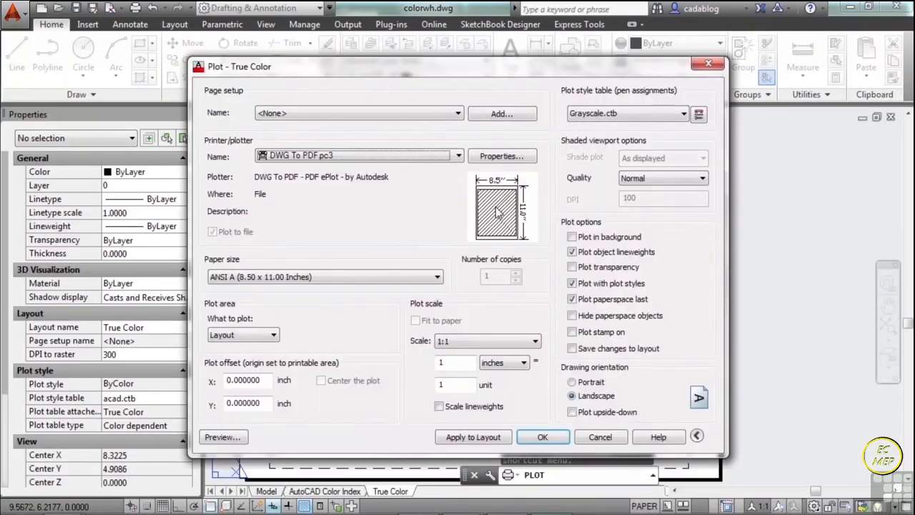
# - Assign the monochrome.ctb plot style table and check its effect in the plot preview
pyautogui.click(681, 114)
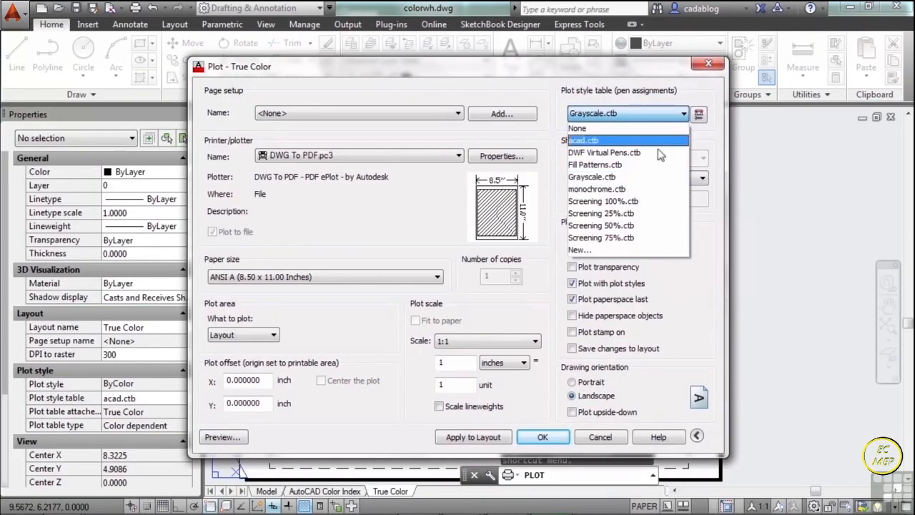
pyautogui.click(632, 190)
pyautogui.click(242, 439)
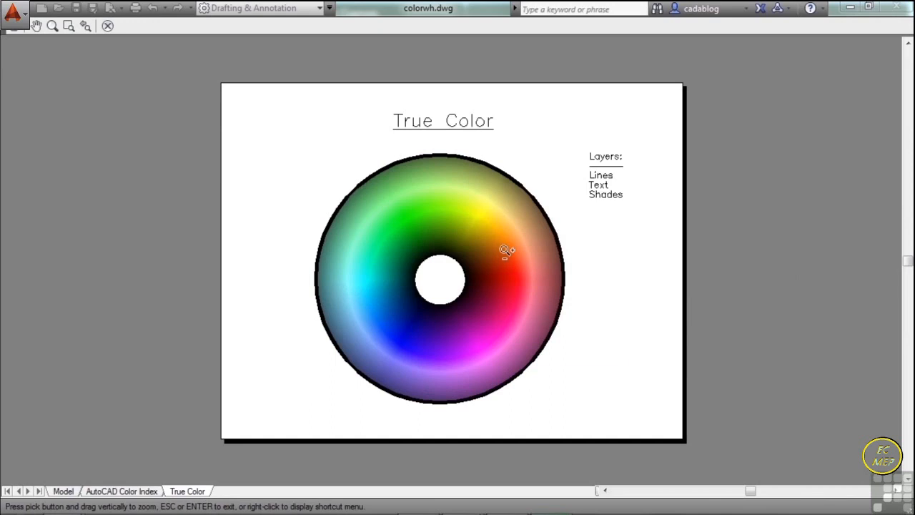
pyautogui.rightClick(506, 250)
pyautogui.click(550, 255)
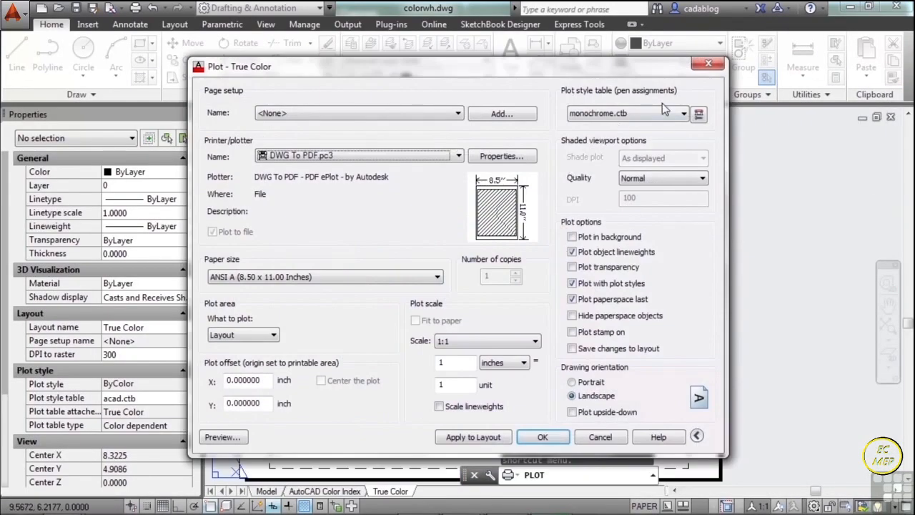
# - Return the plot style table to acad.ctb and close the plot setup without plotting
pyautogui.click(663, 110)
pyautogui.click(593, 138)
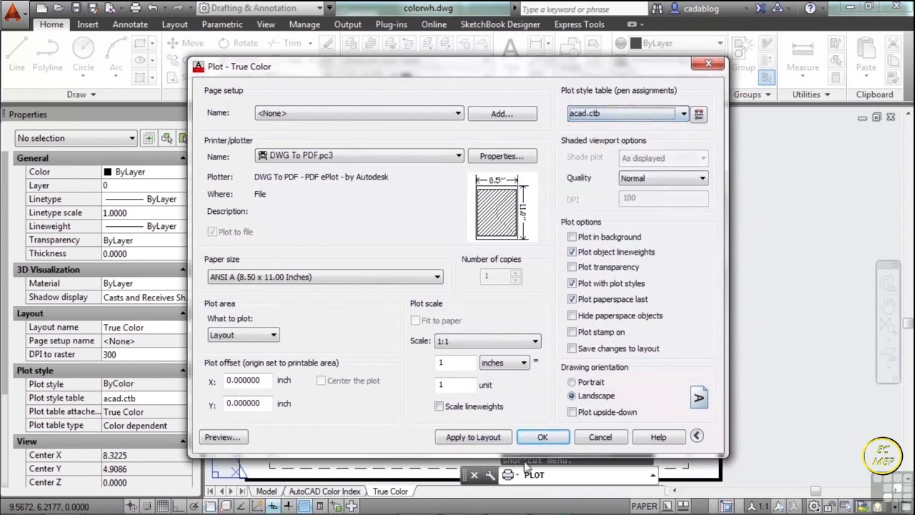
pyautogui.click(599, 437)
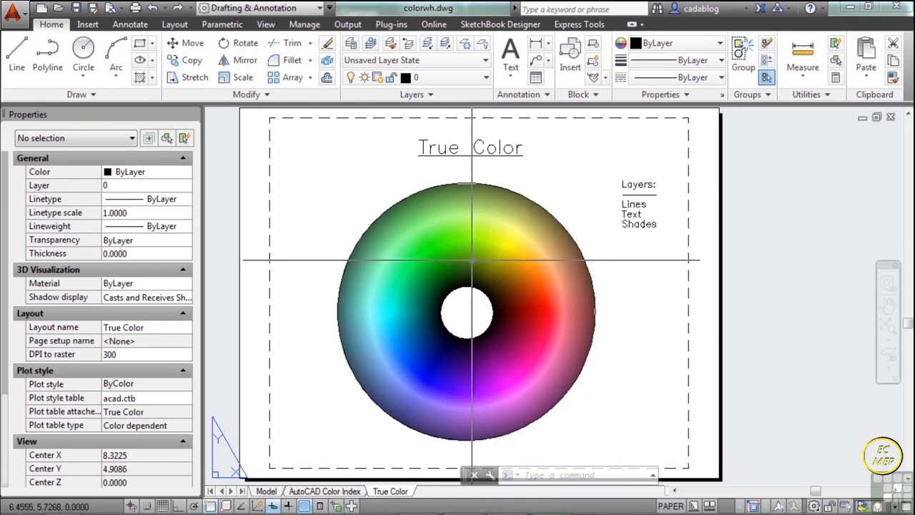
# - Activate model space inside the layout viewport and select one small solid in the green area of the color wheel
pyautogui.click(344, 420)
pyautogui.click(482, 433)
pyautogui.doubleClick(461, 311)
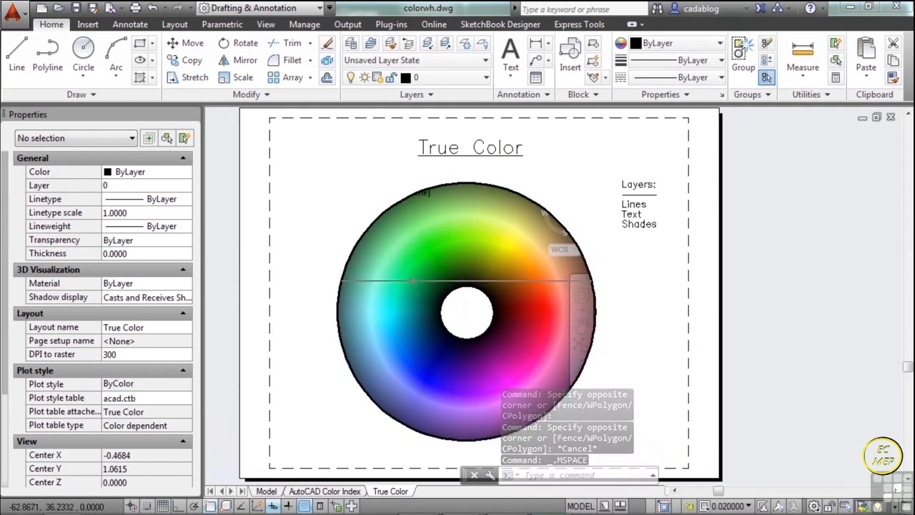
pyautogui.click(408, 281)
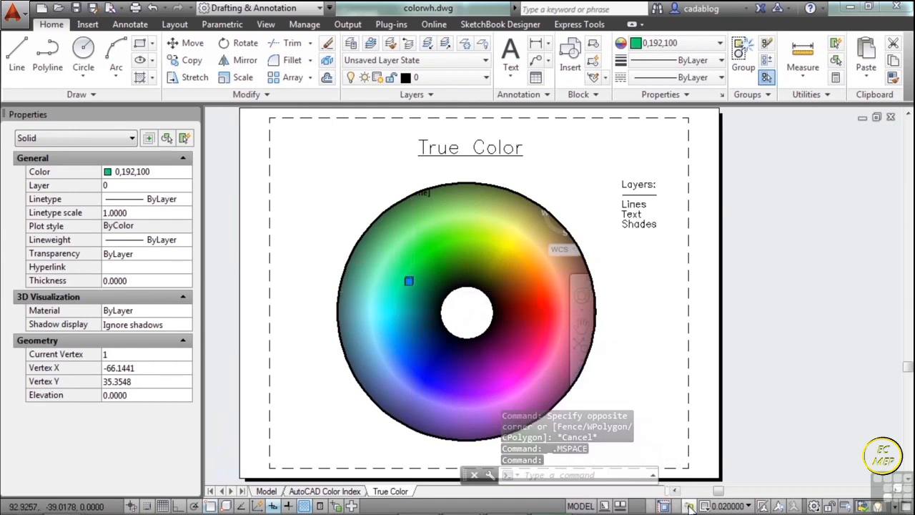
pyautogui.scroll(4, 409, 275)
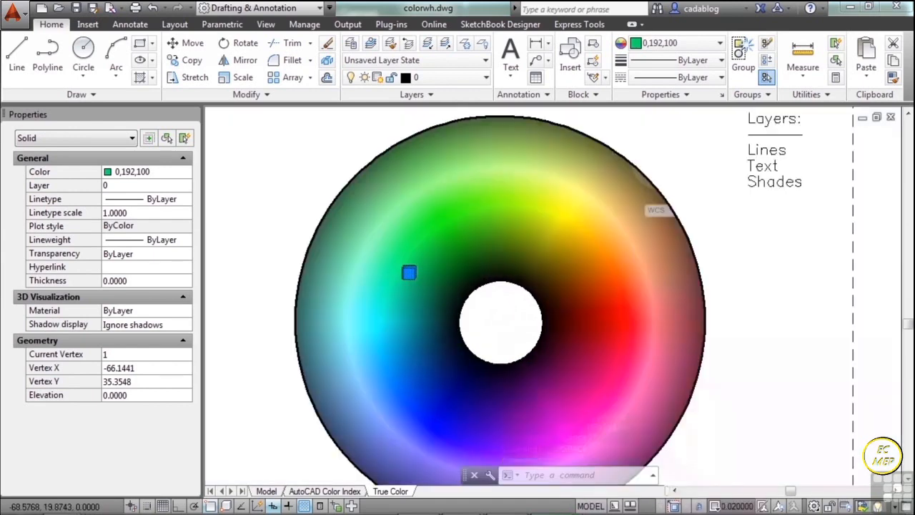
pyautogui.scroll(8, 409, 266)
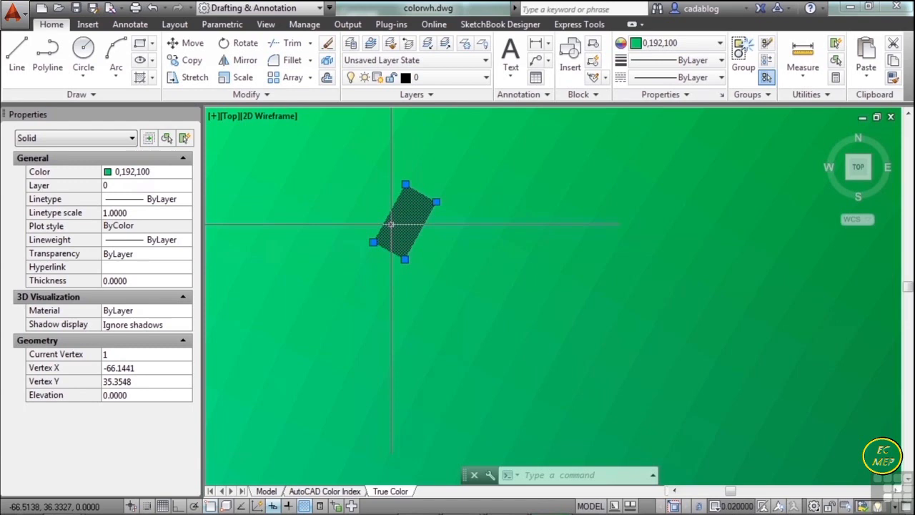
# - Open the color selection for the selected solid and compare the Index Color, True Color and Color Books options
pyautogui.click(172, 176)
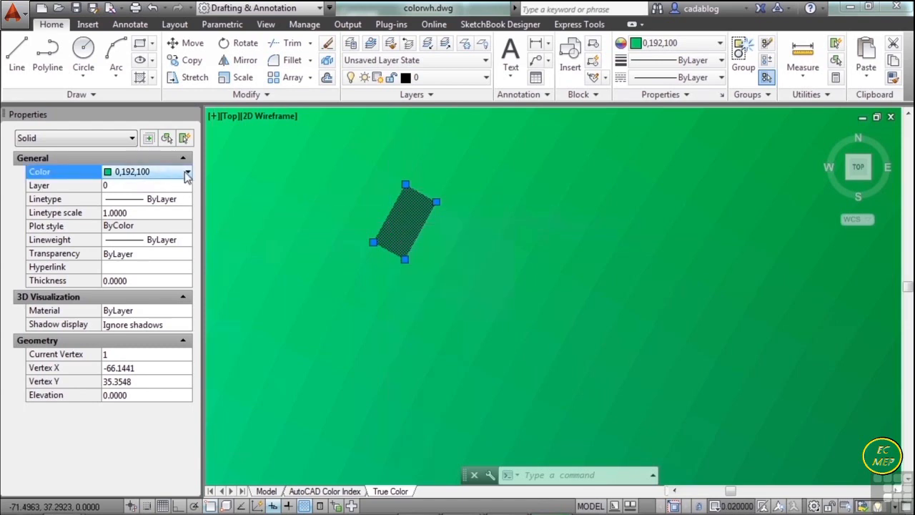
pyautogui.click(187, 174)
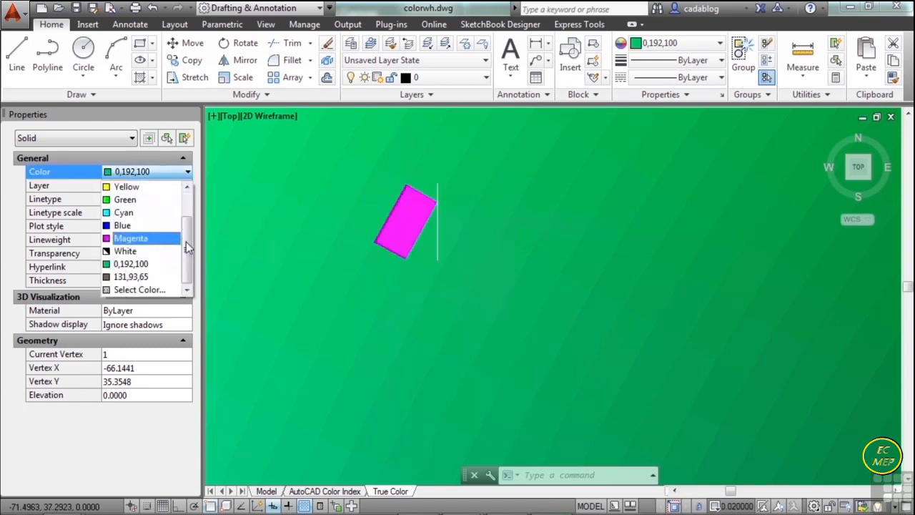
pyautogui.click(149, 293)
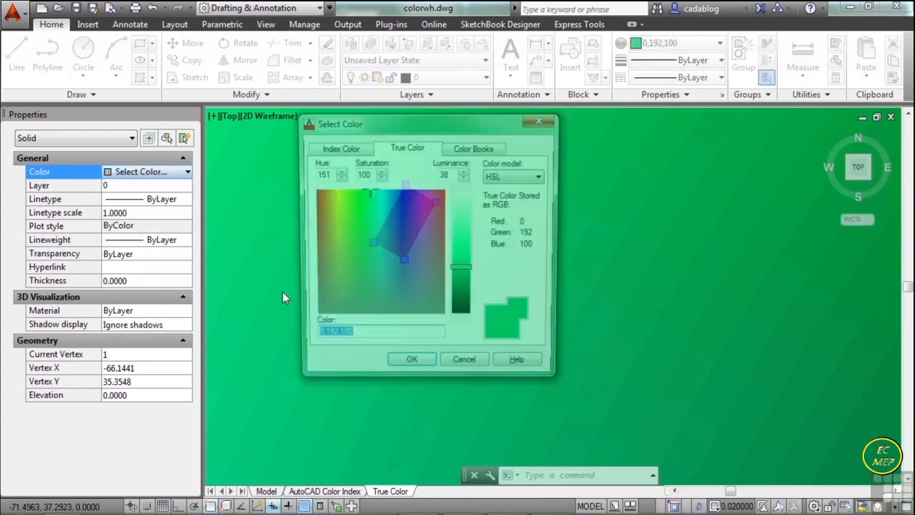
pyautogui.click(340, 147)
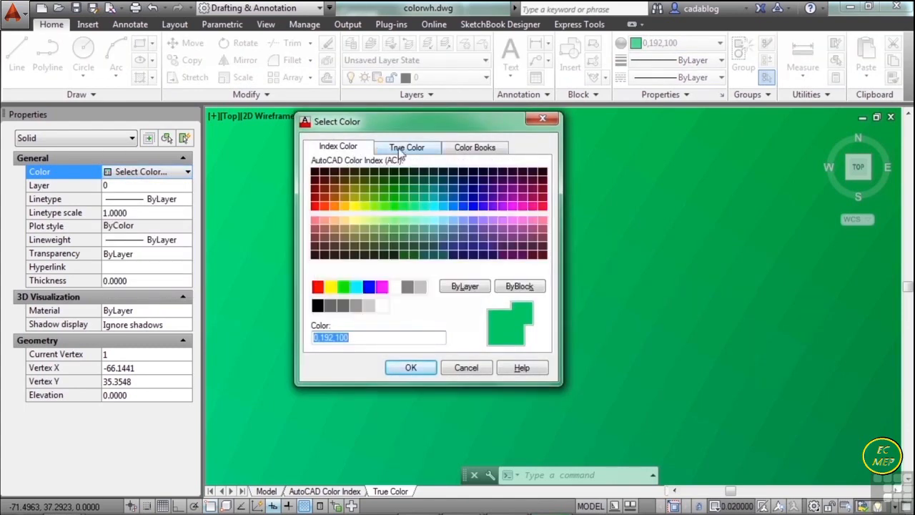
pyautogui.click(420, 150)
pyautogui.click(458, 150)
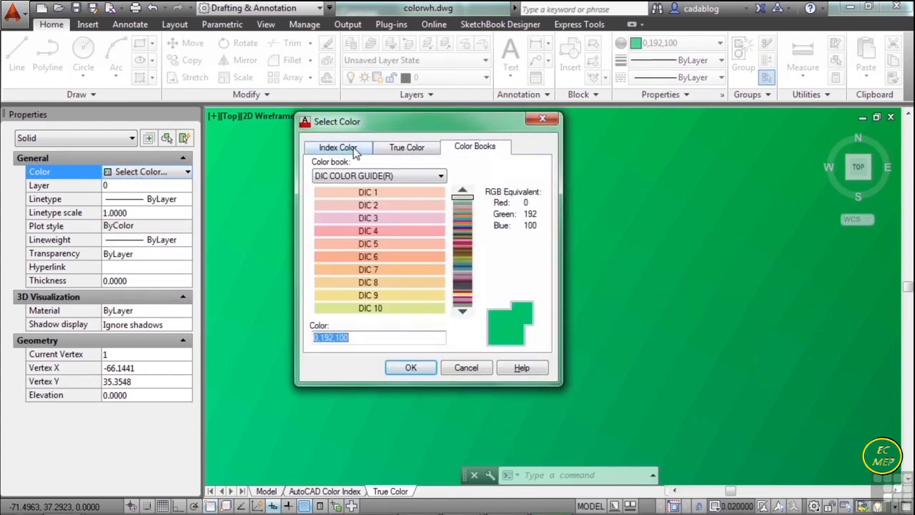
pyautogui.click(354, 148)
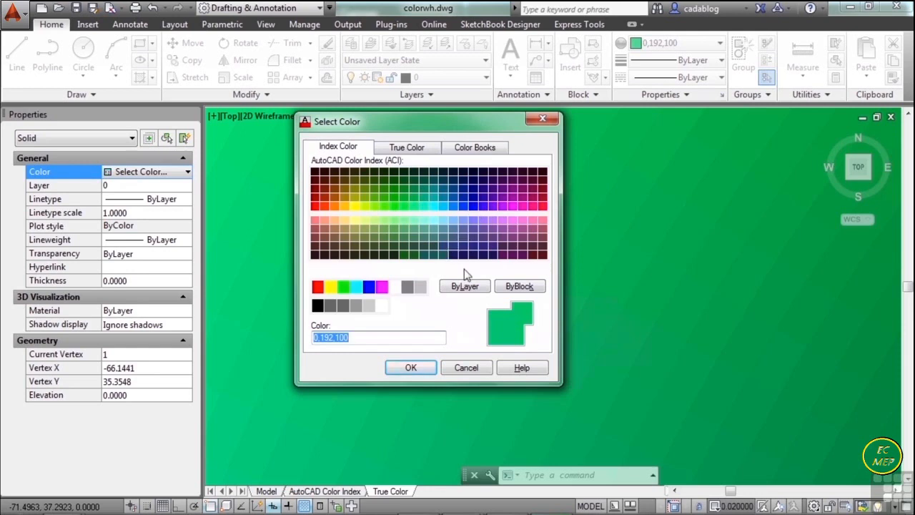
pyautogui.click(425, 148)
pyautogui.click(357, 150)
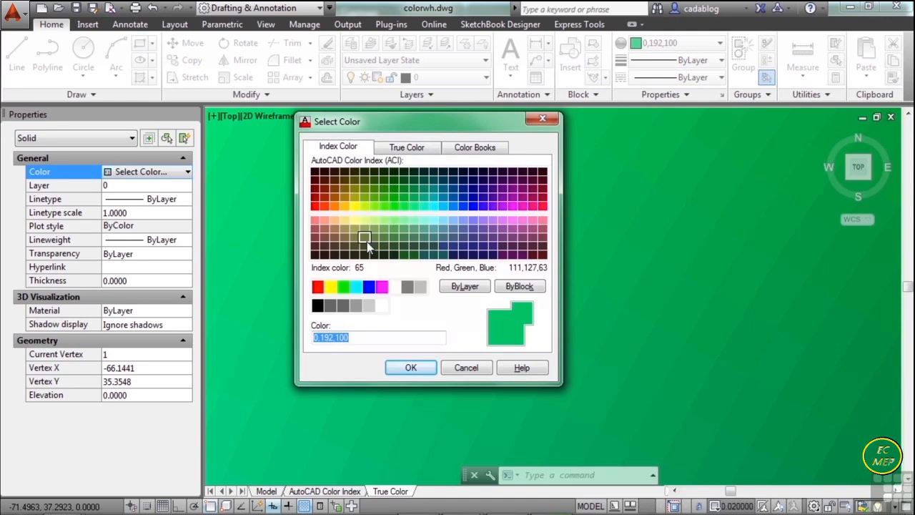
pyautogui.click(409, 149)
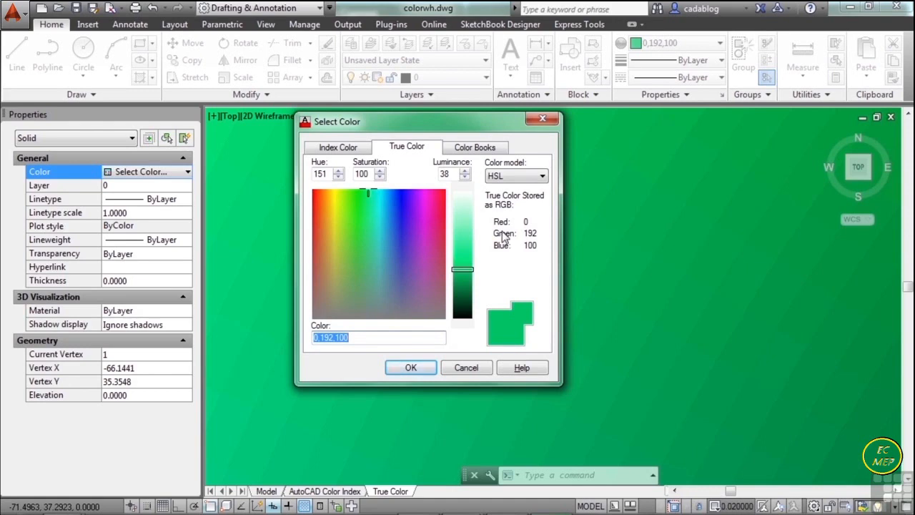
# - Try out a red true color on the selected solid, set it to 255,0,0 and deselect the solid
pyautogui.moveTo(317, 198)
pyautogui.mouseDown()
pyautogui.moveTo(312, 188)
pyautogui.moveTo(312, 272)
pyautogui.moveTo(386, 288)
pyautogui.moveTo(412, 224)
pyautogui.moveTo(372, 241)
pyautogui.moveTo(361, 266)
pyautogui.moveTo(312, 185)
pyautogui.mouseUp()
pyautogui.moveTo(463, 269)
pyautogui.mouseDown()
pyautogui.moveTo(463, 243)
pyautogui.moveTo(465, 263)
pyautogui.mouseUp()
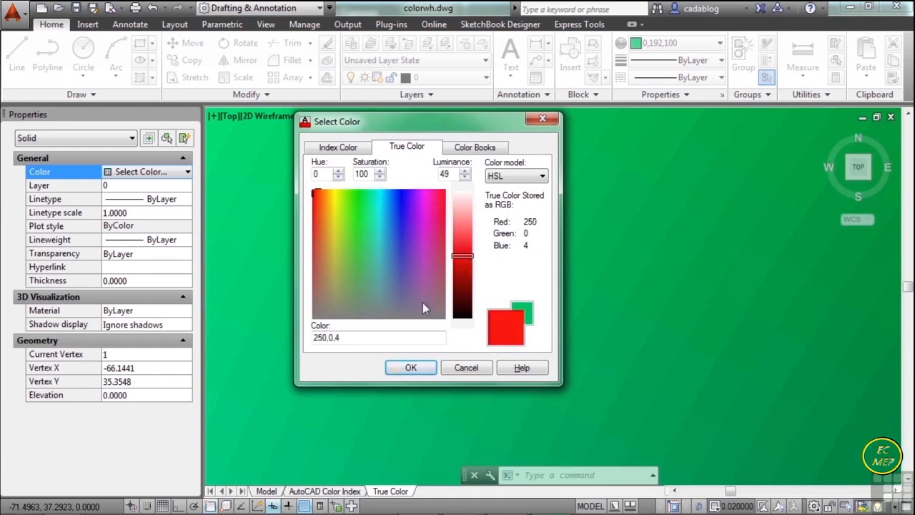
pyautogui.moveTo(361, 337); pyautogui.dragTo(316, 337)
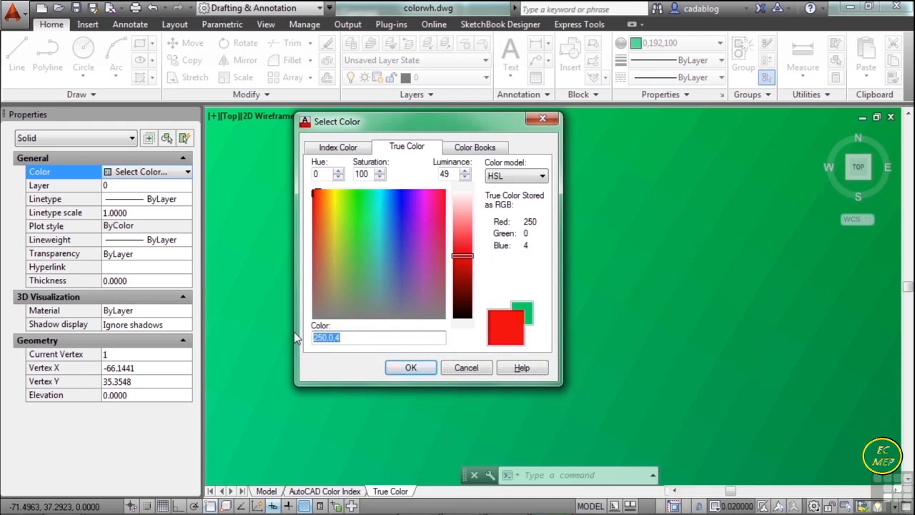
pyautogui.write('2')
pyautogui.click(411, 367)
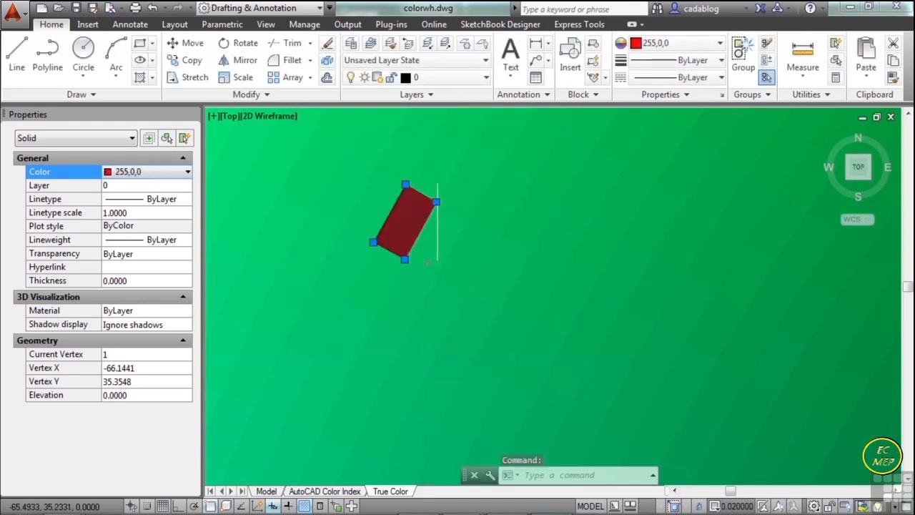
pyautogui.press('Escape')
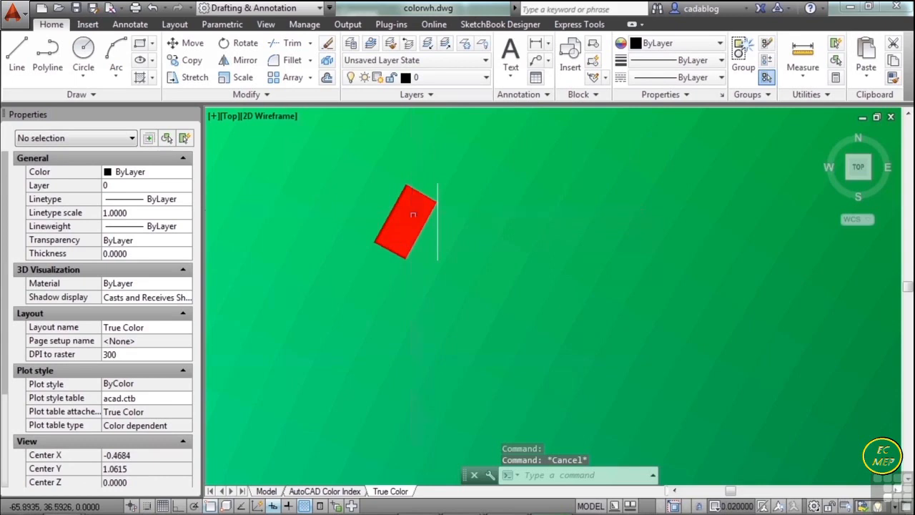
# - Undo the last view change and the solid's color change
pyautogui.scroll(-4, 412, 214)
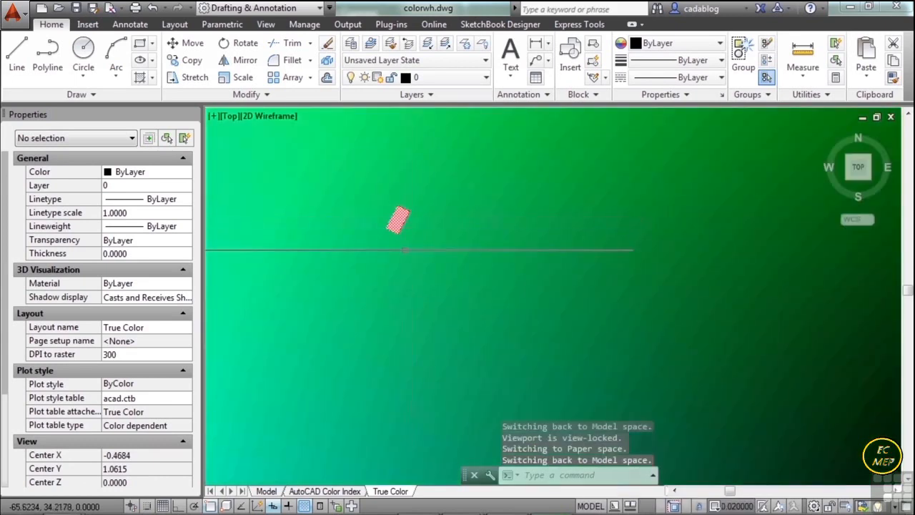
pyautogui.hotkey('ctrl', 'z')
pyautogui.hotkey('ctrl', 'z')
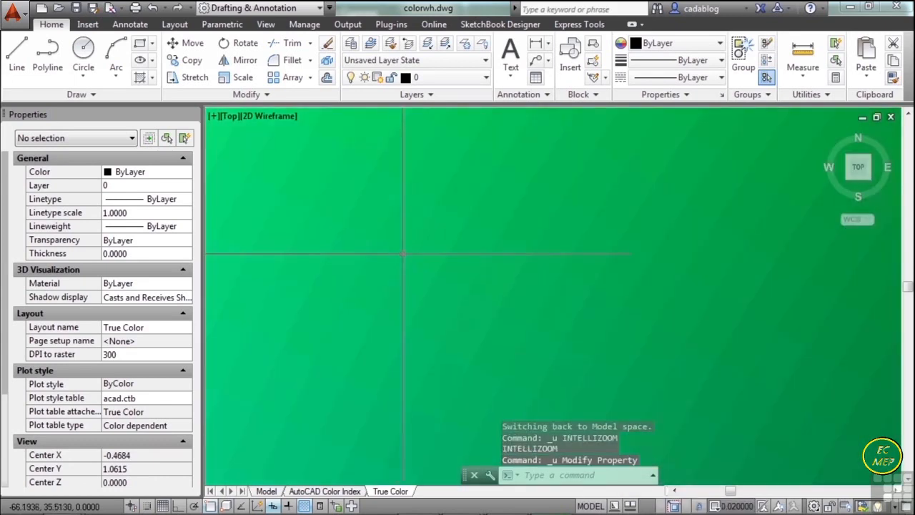
# - Return to paper space and switch to the AutoCAD Color Index layout
pyautogui.scroll(-5, 444, 267)
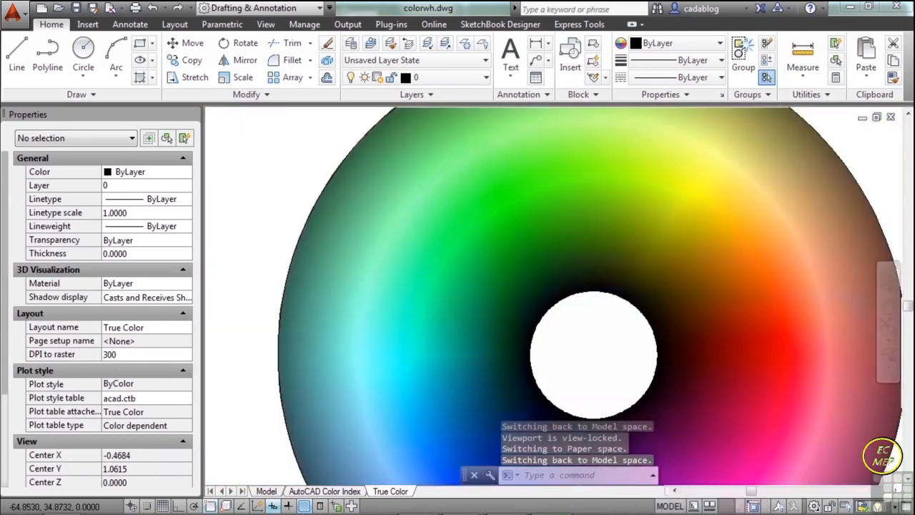
pyautogui.scroll(-5, 458, 281)
pyautogui.doubleClick(367, 227)
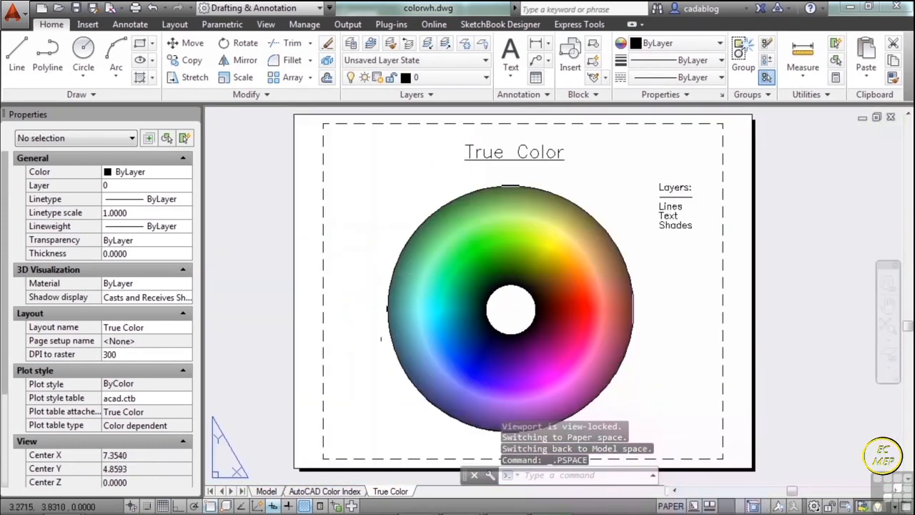
pyautogui.click(352, 492)
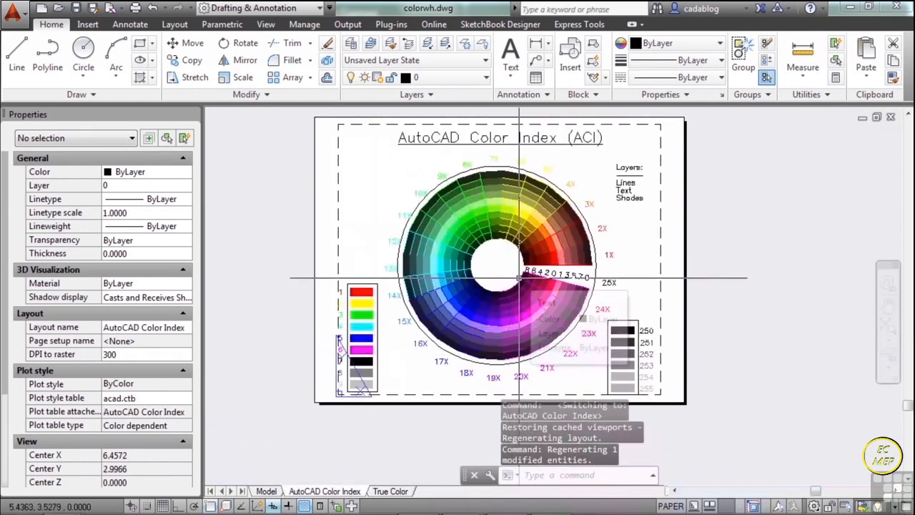
# - Open the plot setup for the AutoCAD Color Index layout and examine its plot preview with acad.ctb
pyautogui.hotkey('ctrl', 'p')
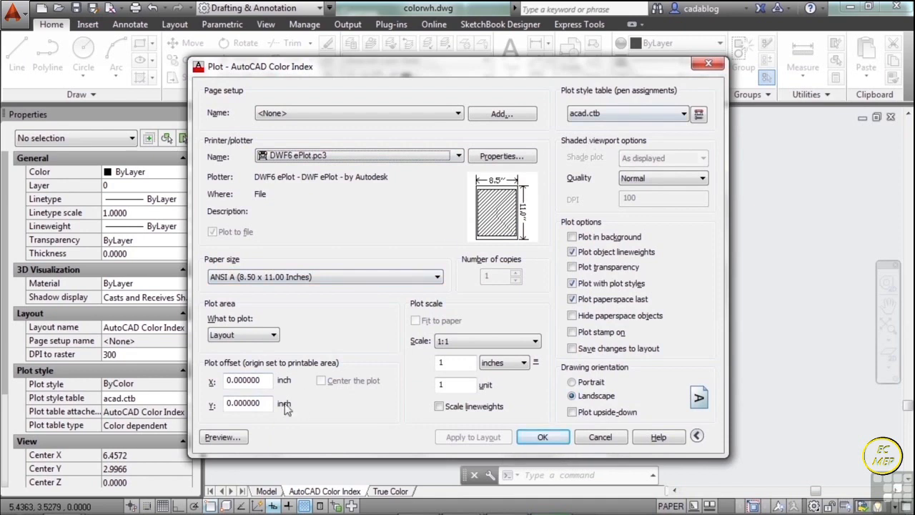
pyautogui.click(238, 442)
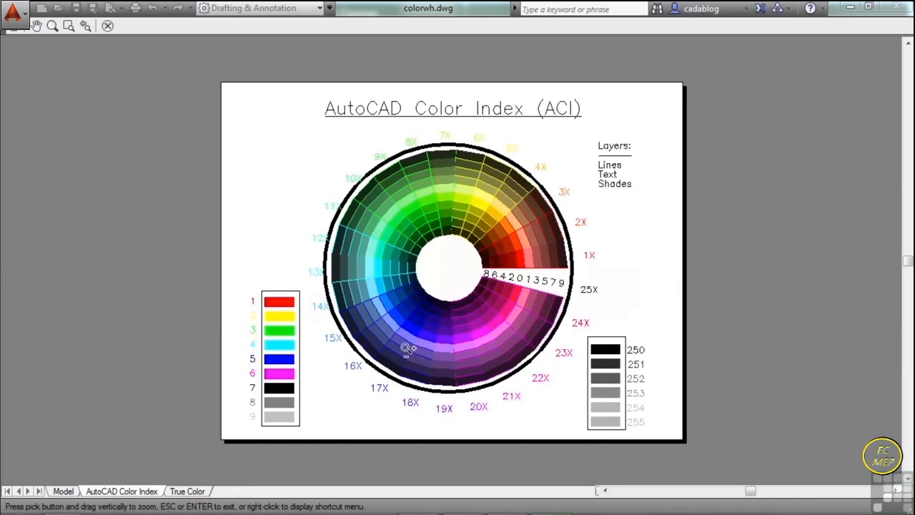
pyautogui.rightClick(442, 317)
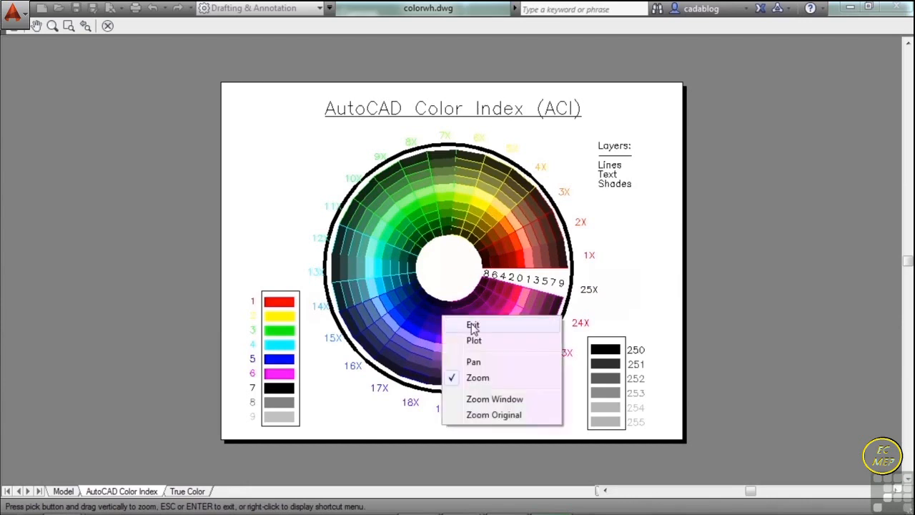
pyautogui.click(472, 326)
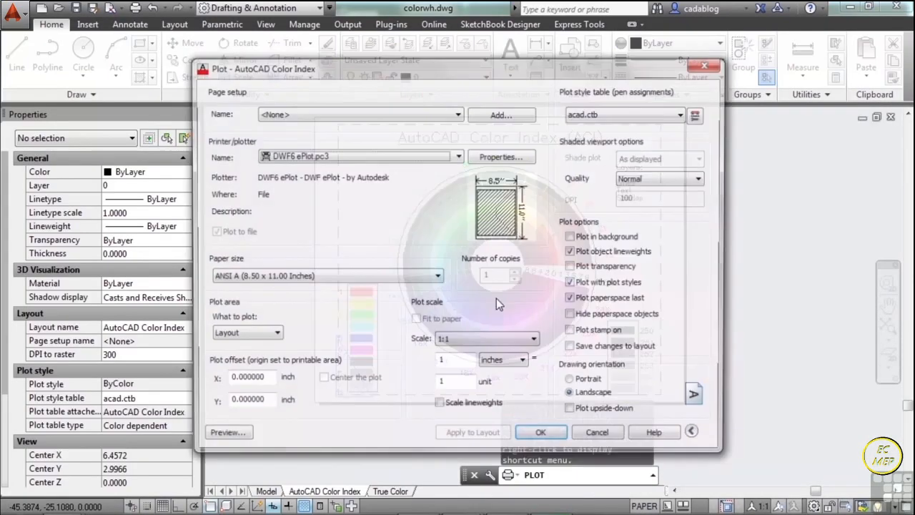
# - Assign monochrome.ctb to the AutoCAD Color Index layout's plot and inspect the result in the plot preview
pyautogui.click(675, 117)
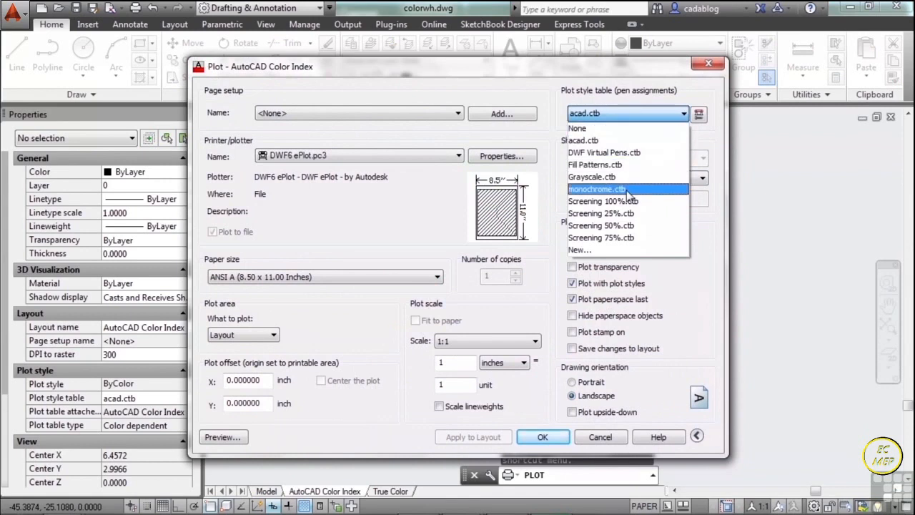
pyautogui.click(622, 190)
pyautogui.click(223, 437)
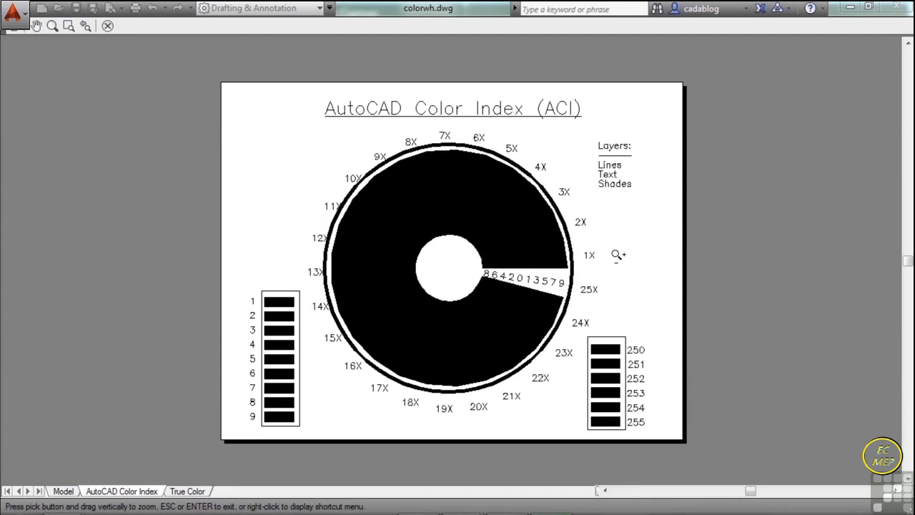
pyautogui.scroll(6, 437, 206)
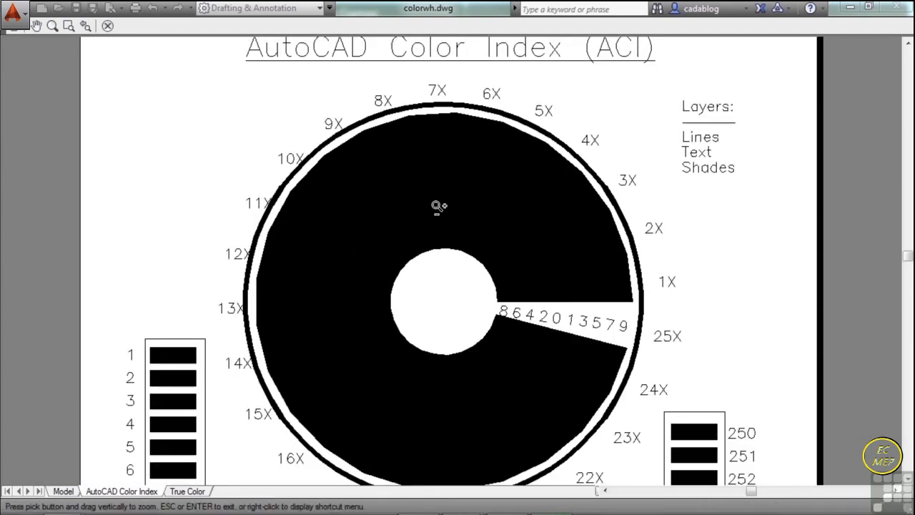
pyautogui.scroll(-7, 442, 208)
pyautogui.rightClick(448, 207)
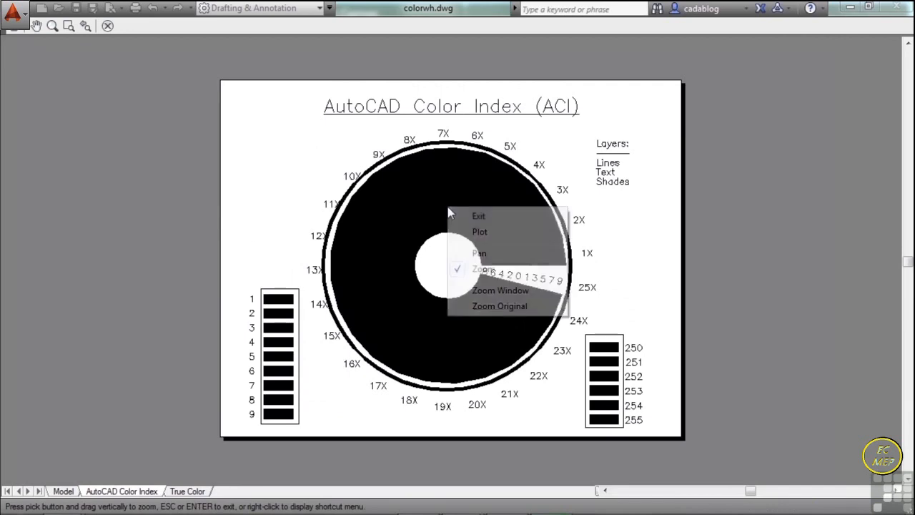
pyautogui.click(477, 217)
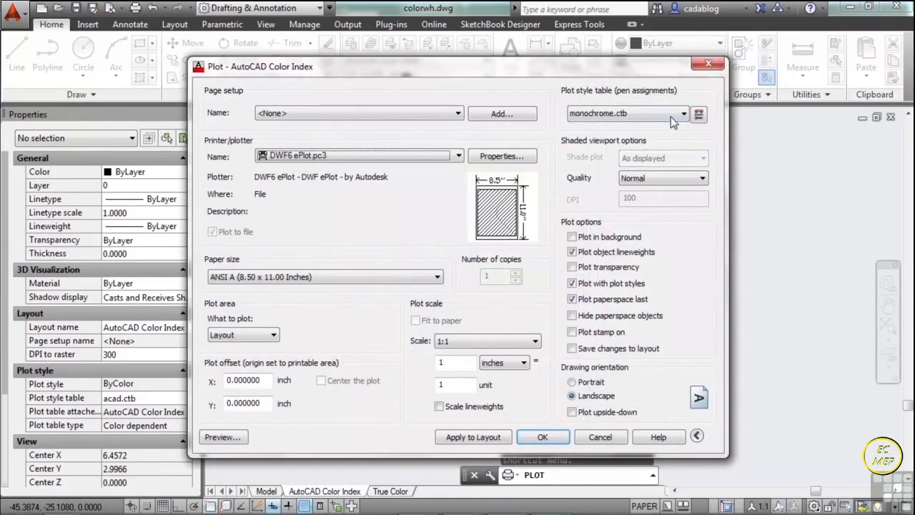
# - Assign Grayscale.ctb to the AutoCAD Color Index layout's plot and inspect the wheel's shades closely in the plot preview
pyautogui.click(670, 116)
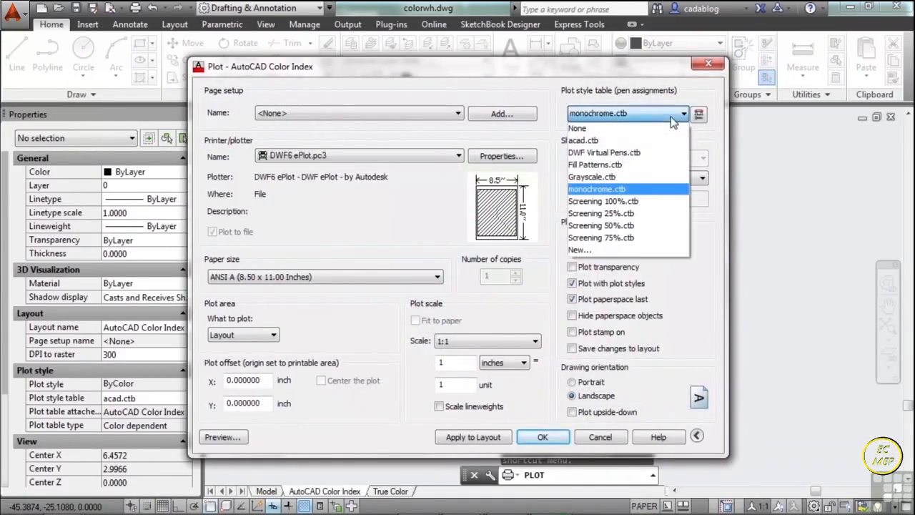
pyautogui.click(629, 176)
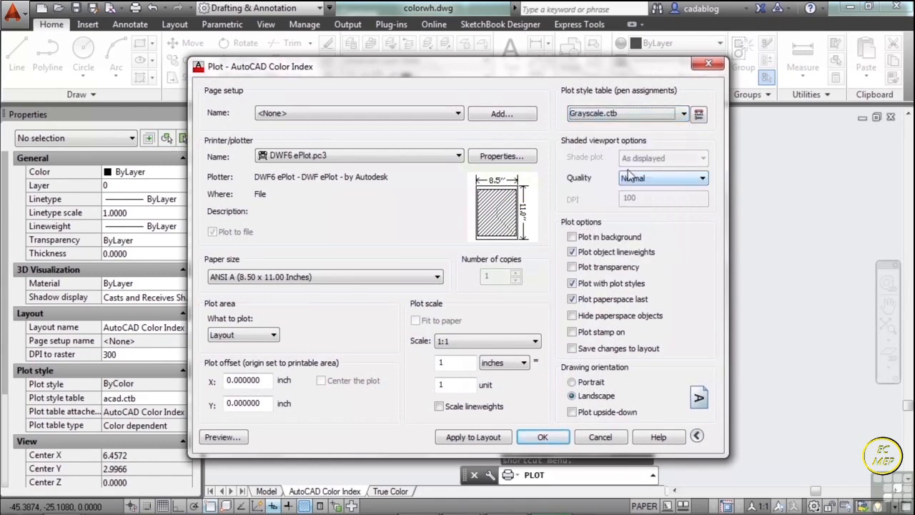
pyautogui.click(223, 437)
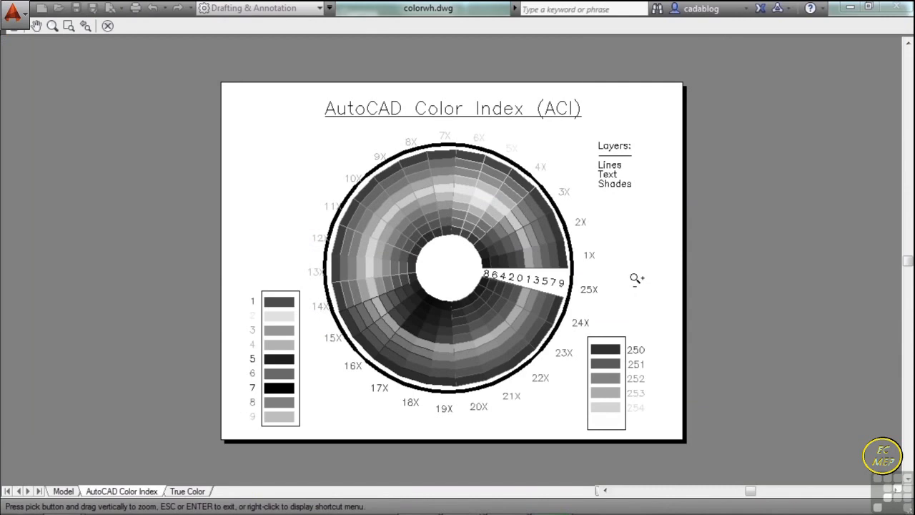
pyautogui.scroll(6, 482, 318)
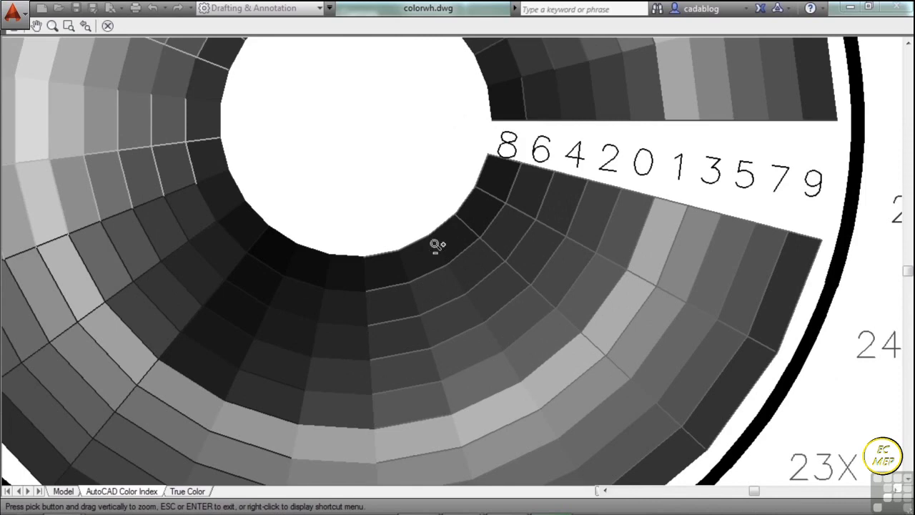
pyautogui.scroll(-2, 457, 267)
pyautogui.scroll(-6, 458, 267)
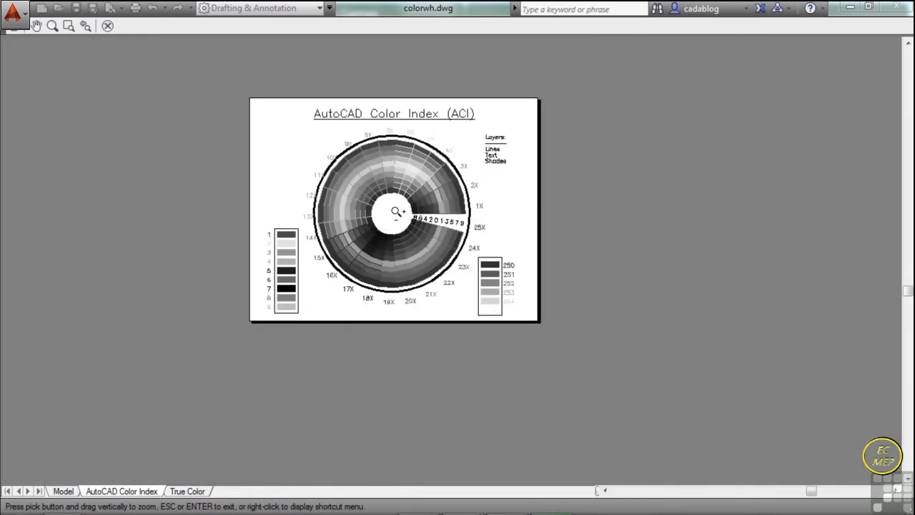
pyautogui.moveTo(396, 204); pyautogui.dragTo(427, 213, button='middle')
pyautogui.rightClick(433, 217)
pyautogui.click(464, 224)
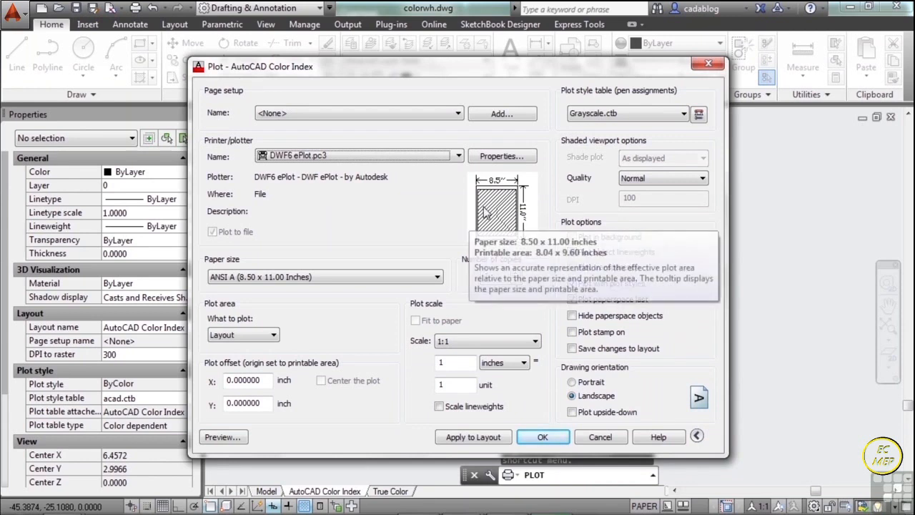
# - Assign acad.ctb as the plot style table for the AutoCAD Color Index layout's plot
pyautogui.click(683, 116)
pyautogui.scroll(2, 638, 165)
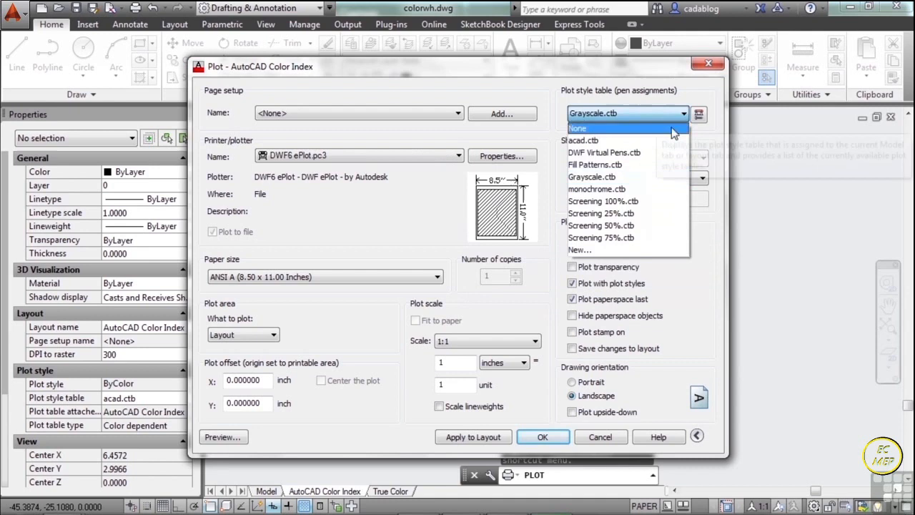
pyautogui.click(638, 142)
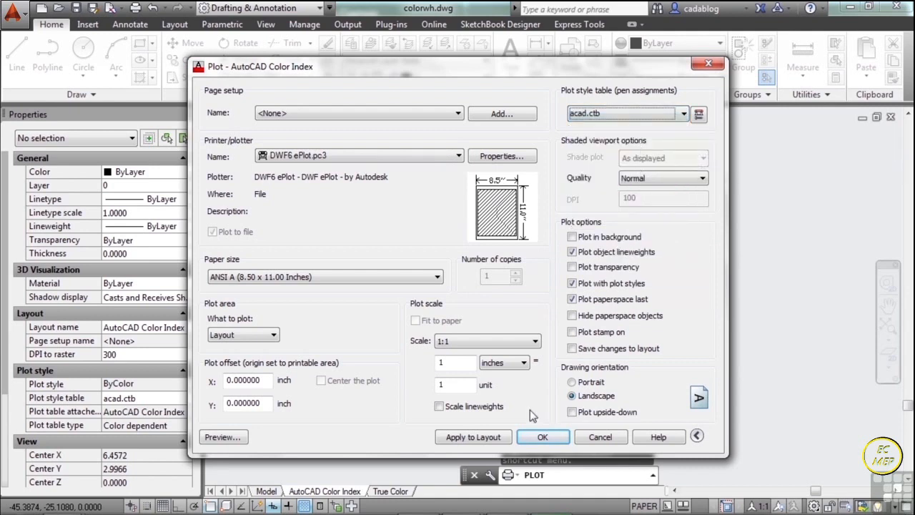
# - Plot the layout to DWF, saving it in the Autodesk 360 location as colorwh-AutoCAD Color Index.dwf
pyautogui.click(544, 436)
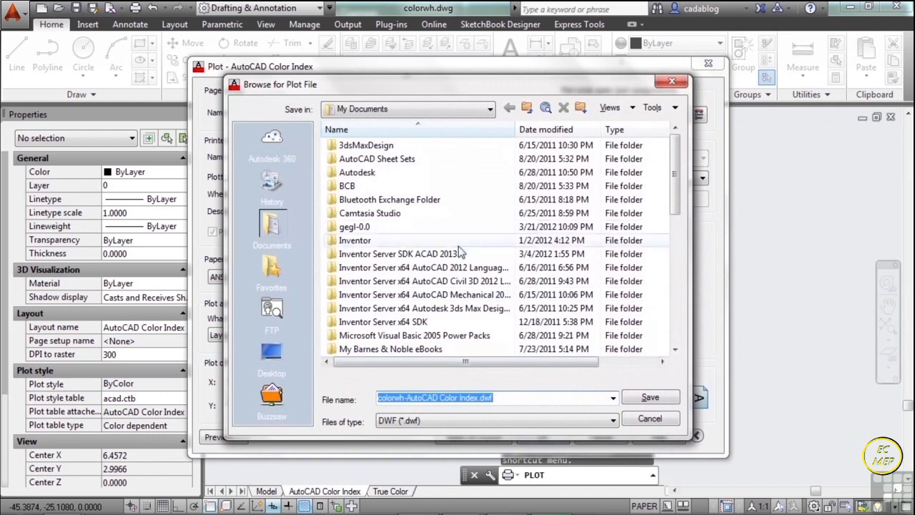
pyautogui.click(272, 140)
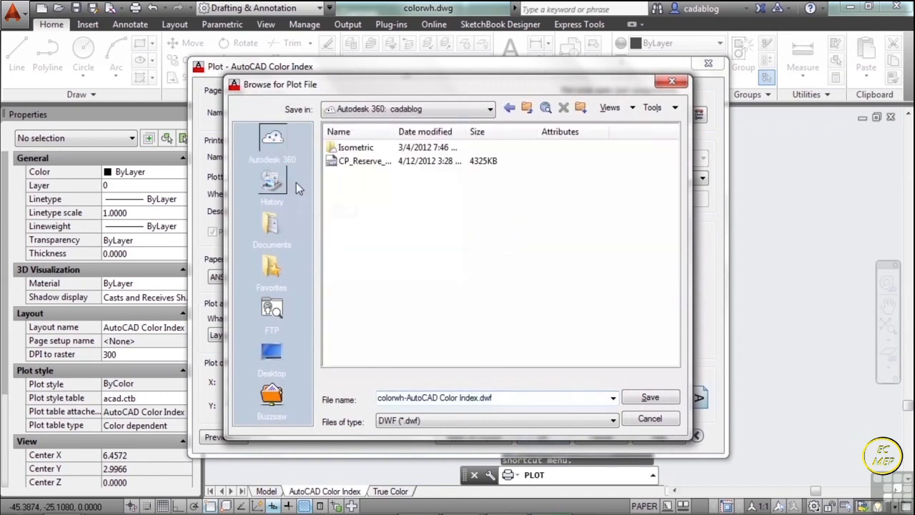
pyautogui.tripleClick(543, 402)
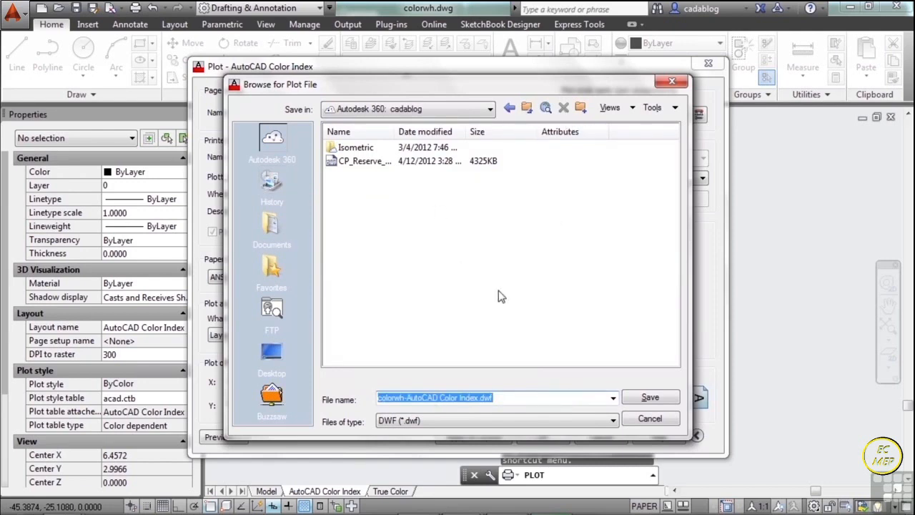
pyautogui.click(564, 397)
pyautogui.click(648, 399)
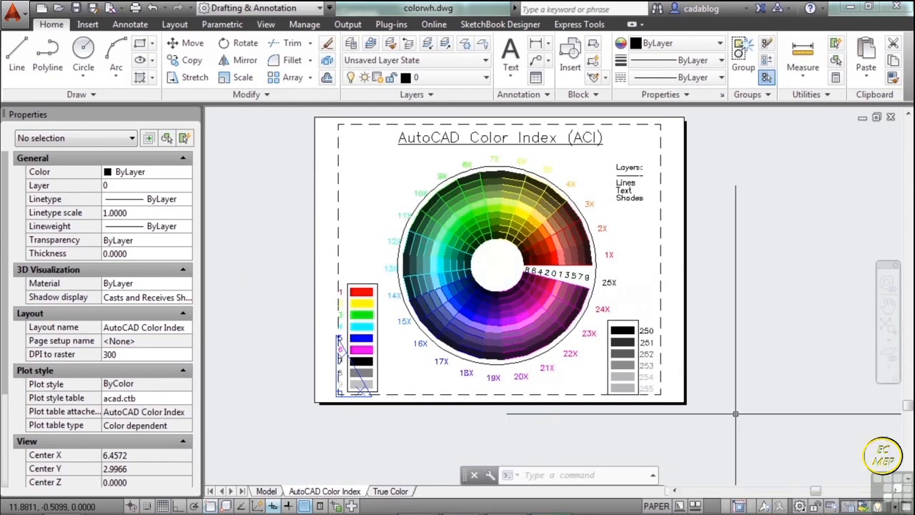
# - Reopen the plot setup for the AutoCAD Color Index layout, review its plotter and plot style table, and close it without plotting
pyautogui.write('plot')
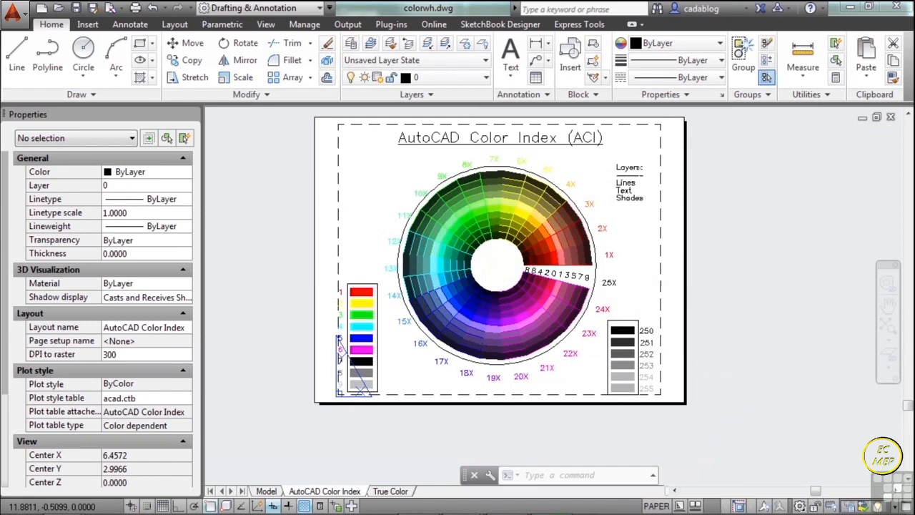
pyautogui.press('Return')
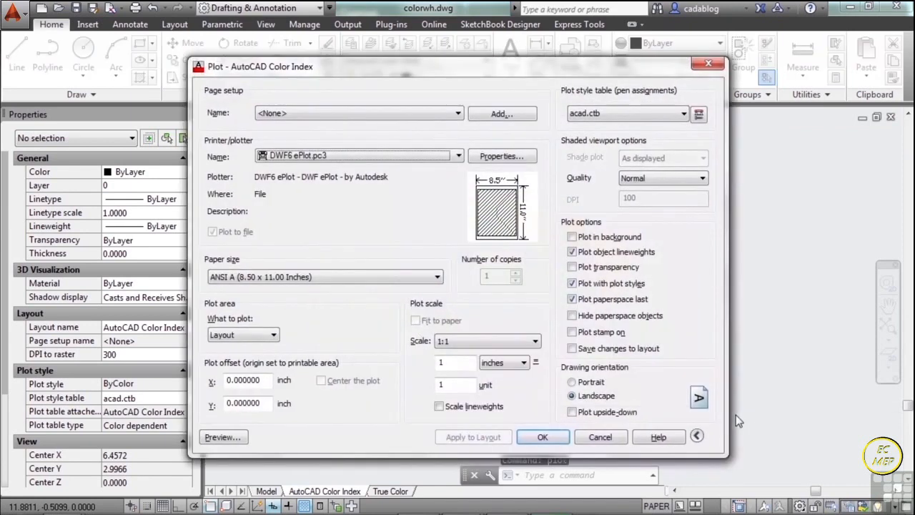
pyautogui.click(459, 156)
pyautogui.click(437, 126)
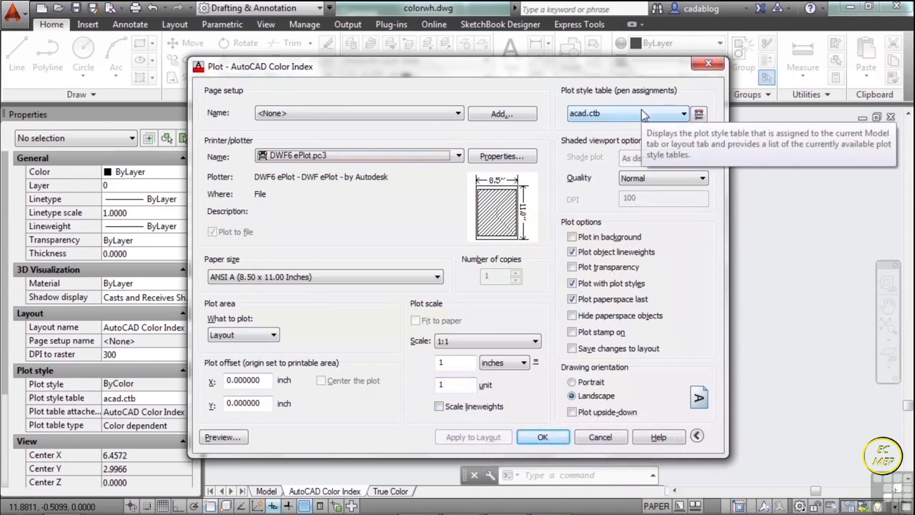
pyautogui.click(601, 438)
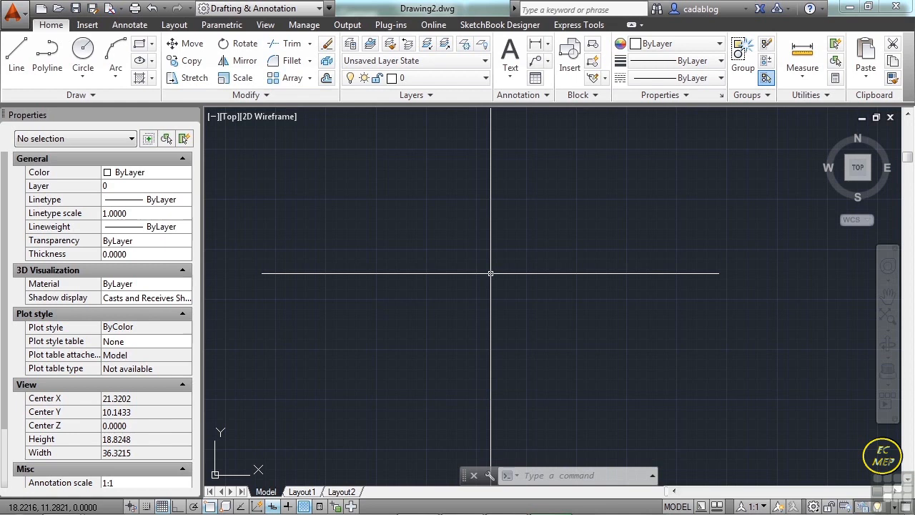
# - Open the drawing plot_screening_and_fill_patterns.dwg from folder 13
pyautogui.write('o')
pyautogui.press('Return')
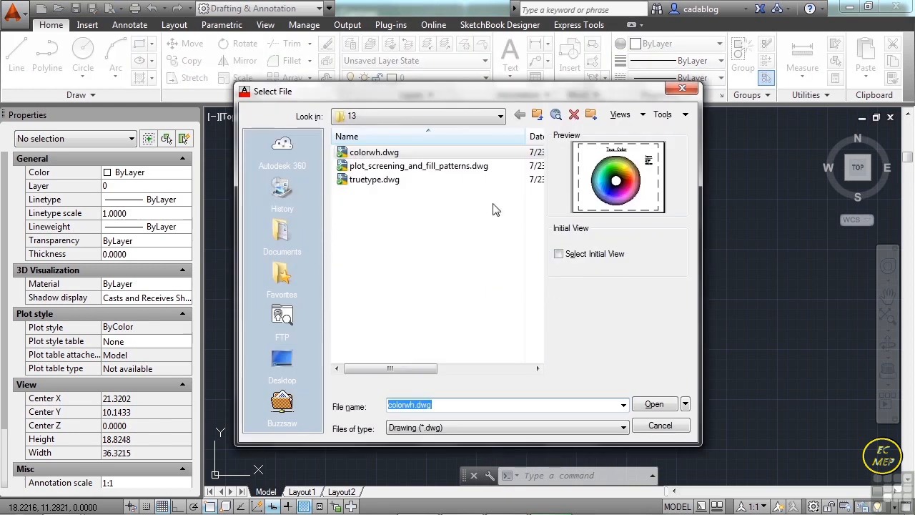
pyautogui.click(466, 167)
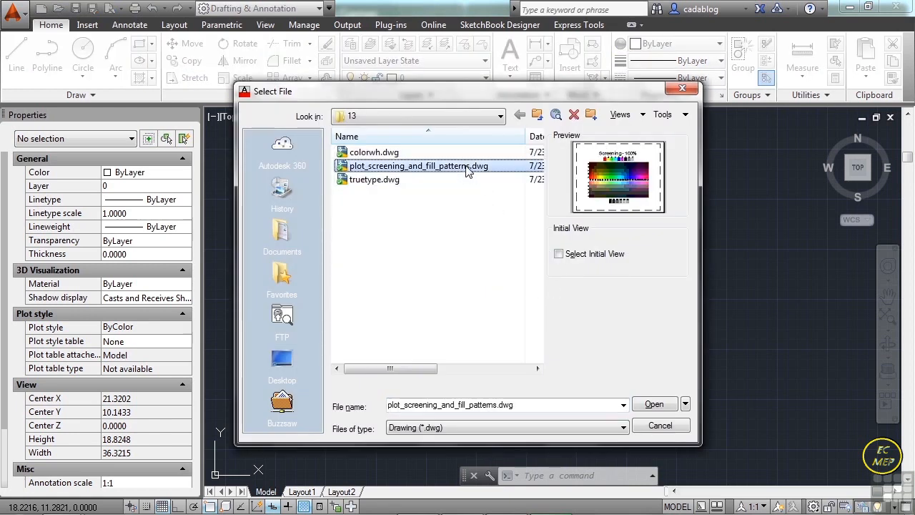
pyautogui.click(653, 404)
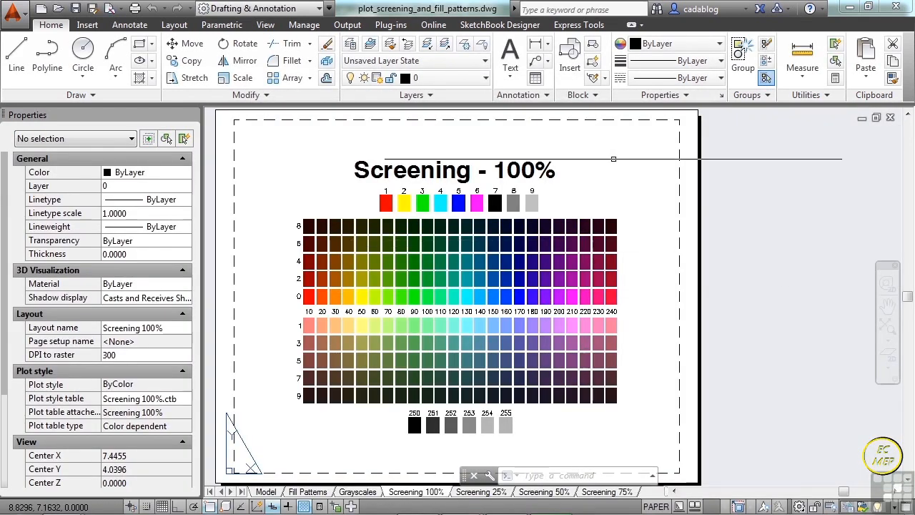
# - Switch to the Fill Patterns layout, return to paper space, and examine the labeled fill pattern bars up close
pyautogui.scroll(-2, 613, 158)
pyautogui.scroll(2, 550, 160)
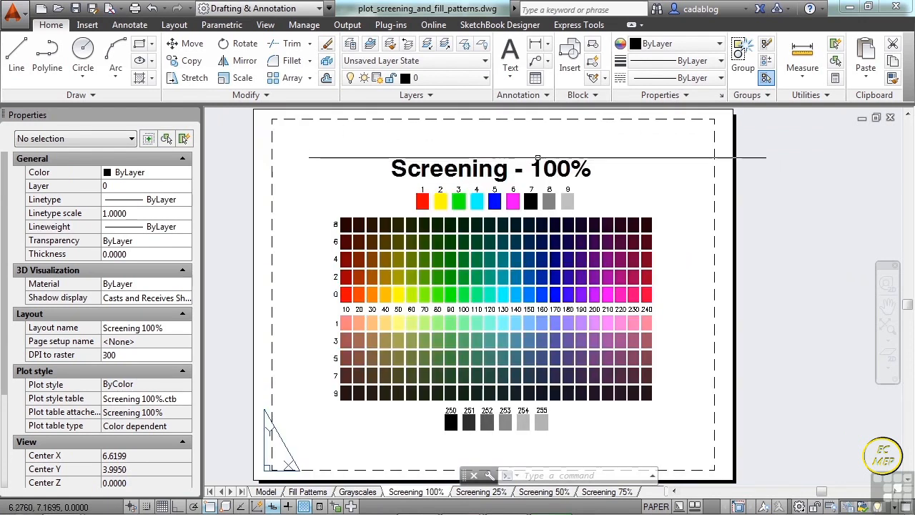
pyautogui.click(318, 493)
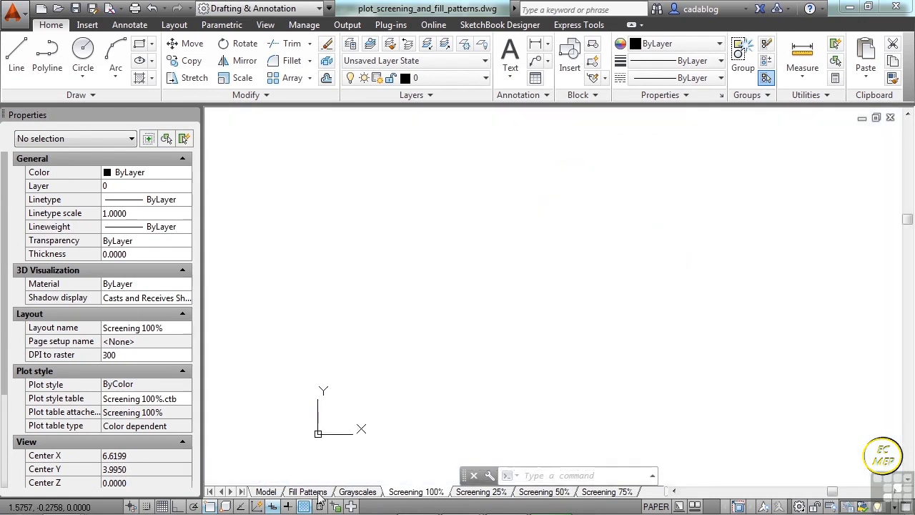
pyautogui.scroll(-1, 457, 281)
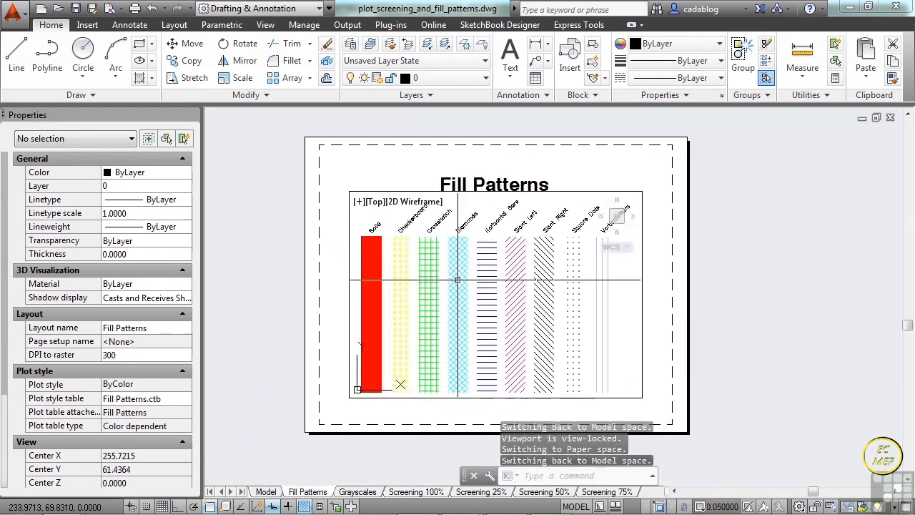
pyautogui.doubleClick(347, 312)
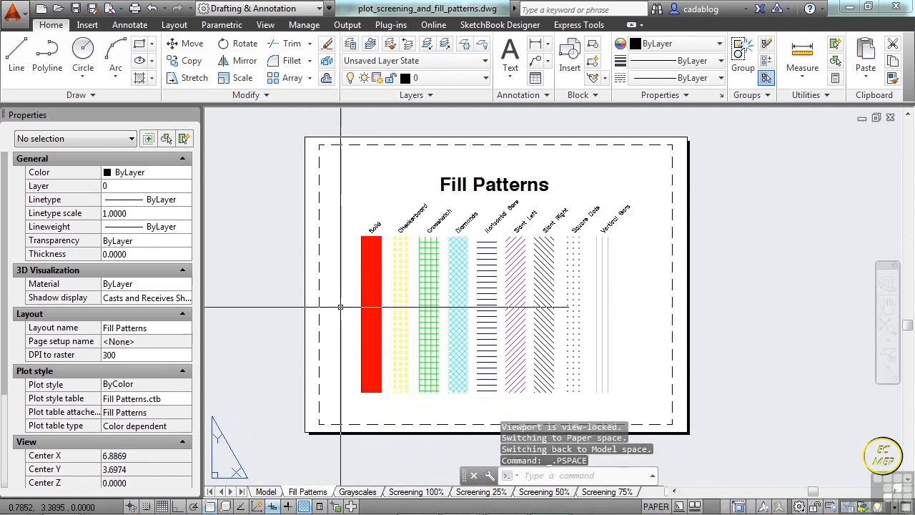
pyautogui.scroll(4, 408, 236)
pyautogui.scroll(-4, 516, 258)
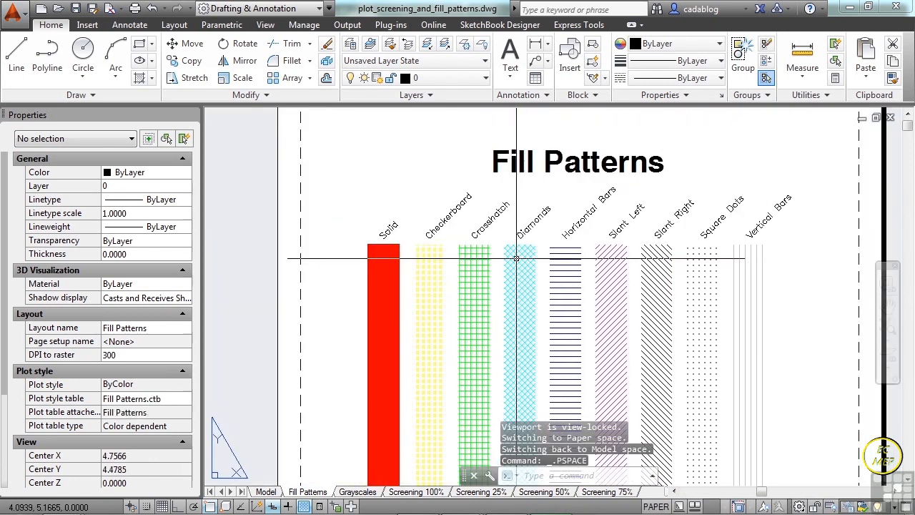
pyautogui.moveTo(564, 280); pyautogui.dragTo(512, 254, button='middle')
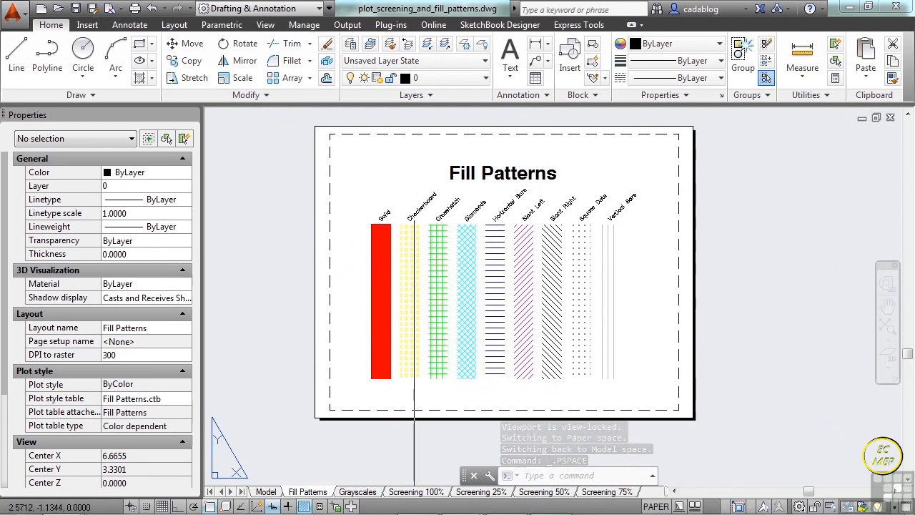
# - Examine the Grayscales layout and compare the color charts on the Screening 100%, 25%, 50% and 75% layouts
pyautogui.moveTo(386, 415); pyautogui.dragTo(427, 372, button='middle')
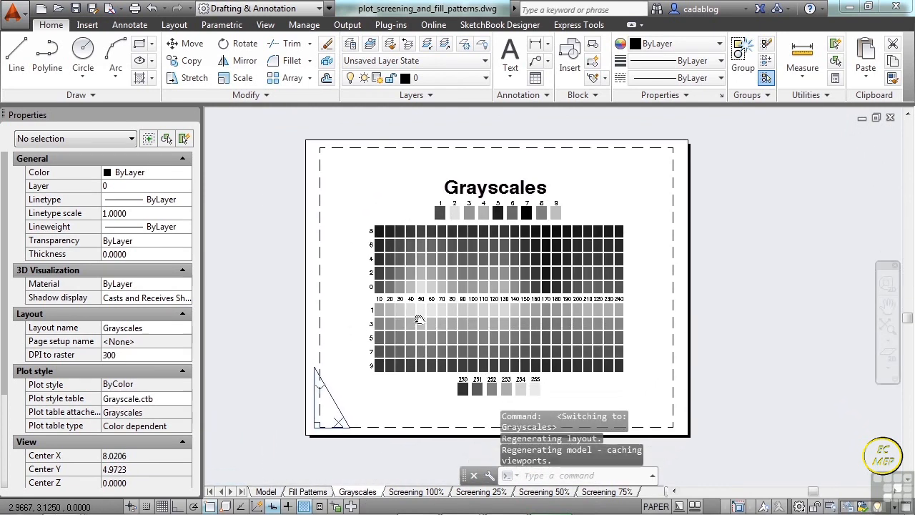
pyautogui.click(436, 496)
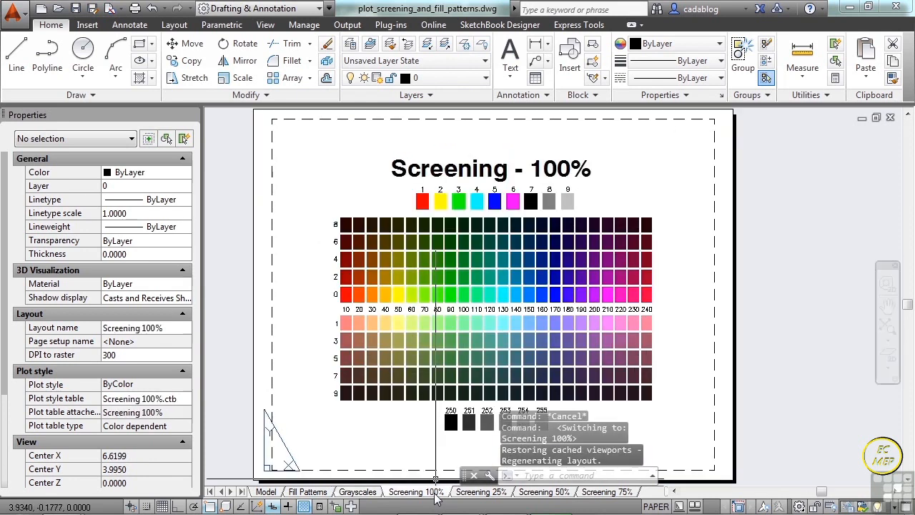
pyautogui.click(463, 493)
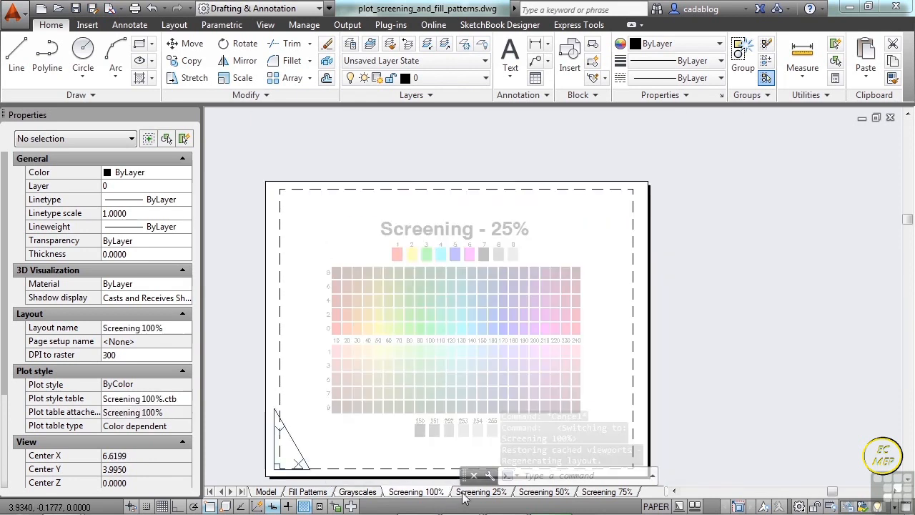
pyautogui.click(539, 493)
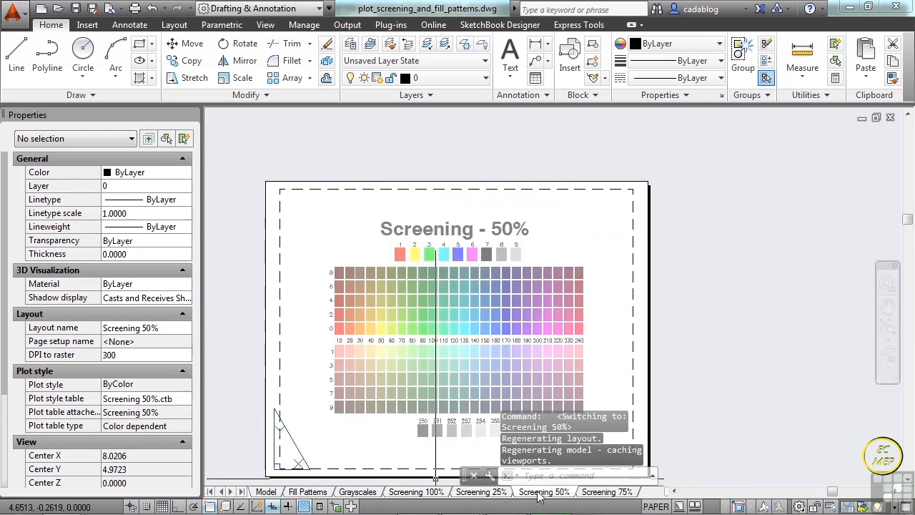
pyautogui.click(601, 492)
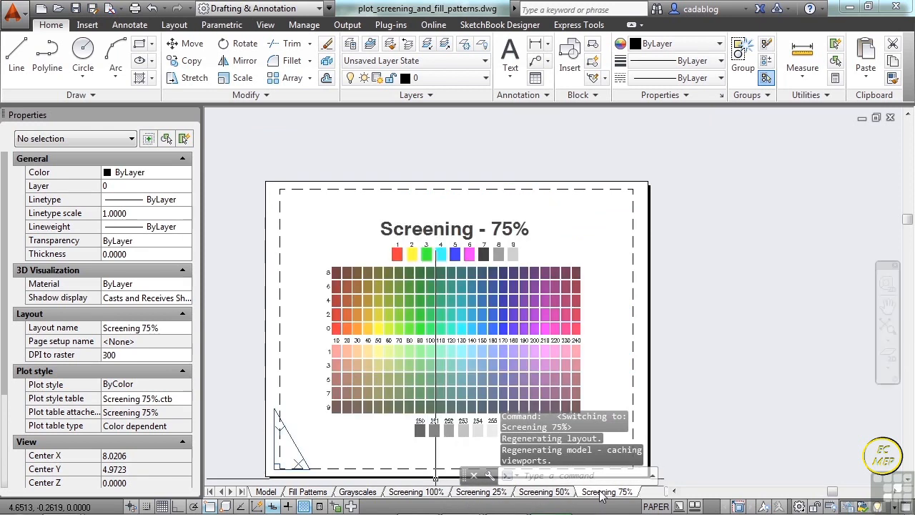
pyautogui.moveTo(490, 329); pyautogui.dragTo(515, 309, button='middle')
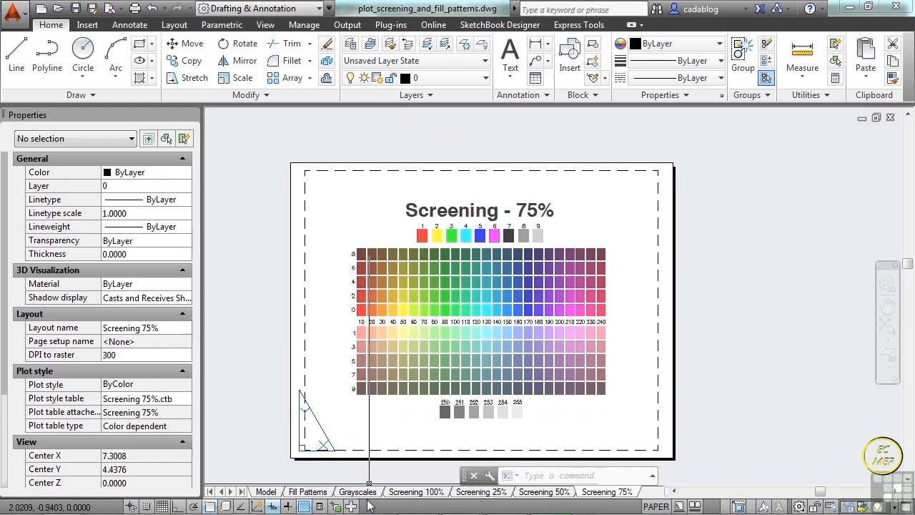
# - Open the Page Setup Manager for the Screening 100% layout and review the Screening 75% and Screening 100% page setups
pyautogui.click(415, 492)
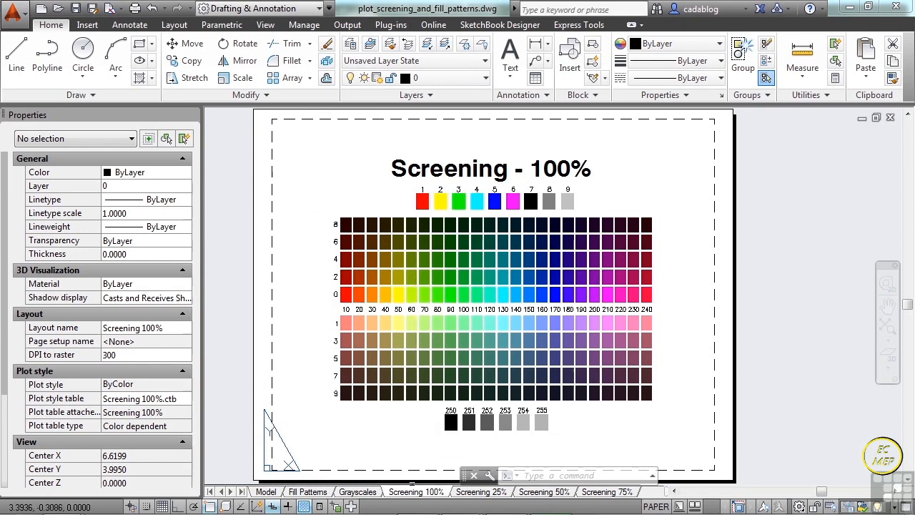
pyautogui.rightClick(412, 494)
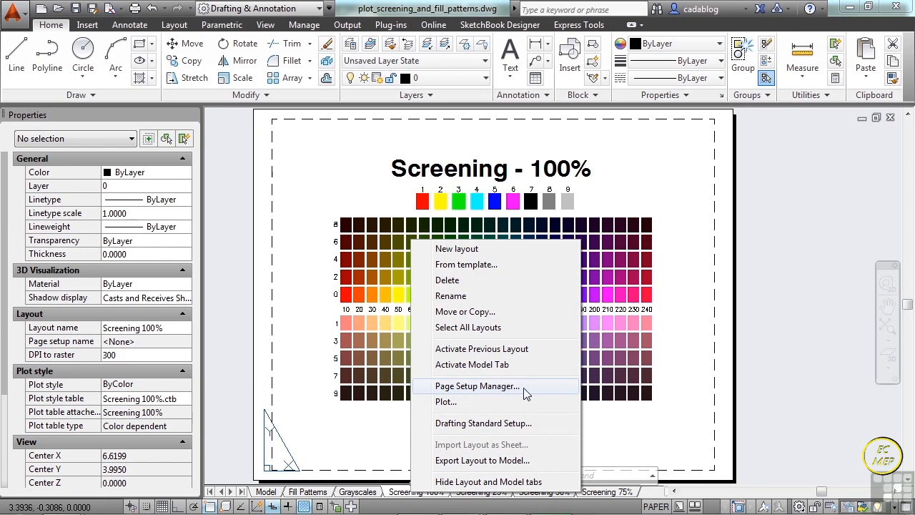
pyautogui.click(500, 387)
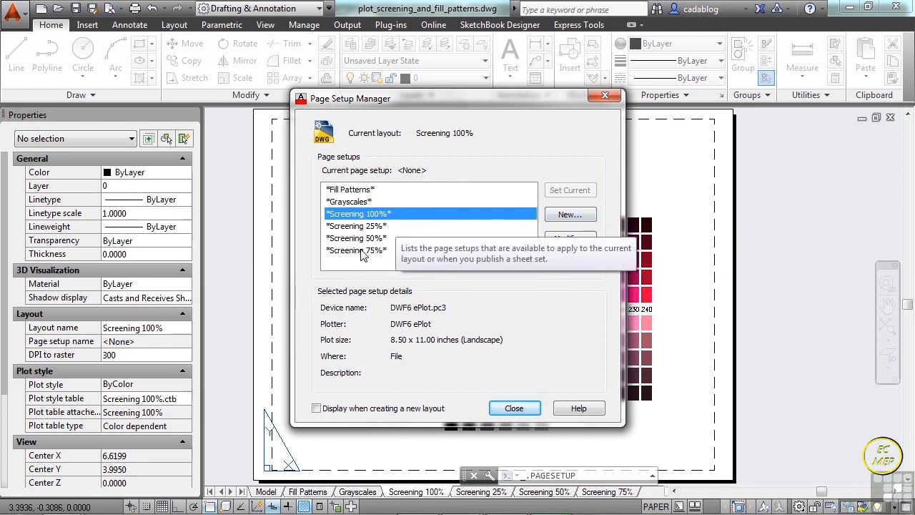
pyautogui.click(329, 253)
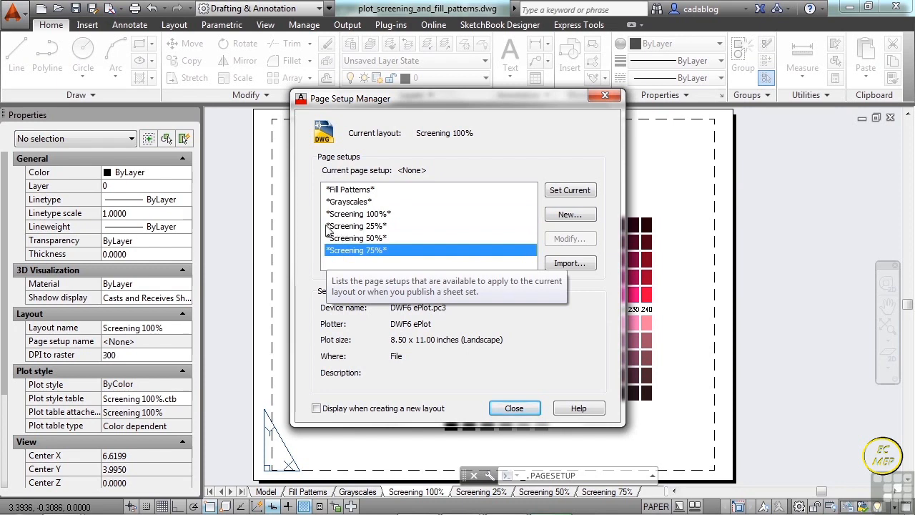
pyautogui.click(366, 214)
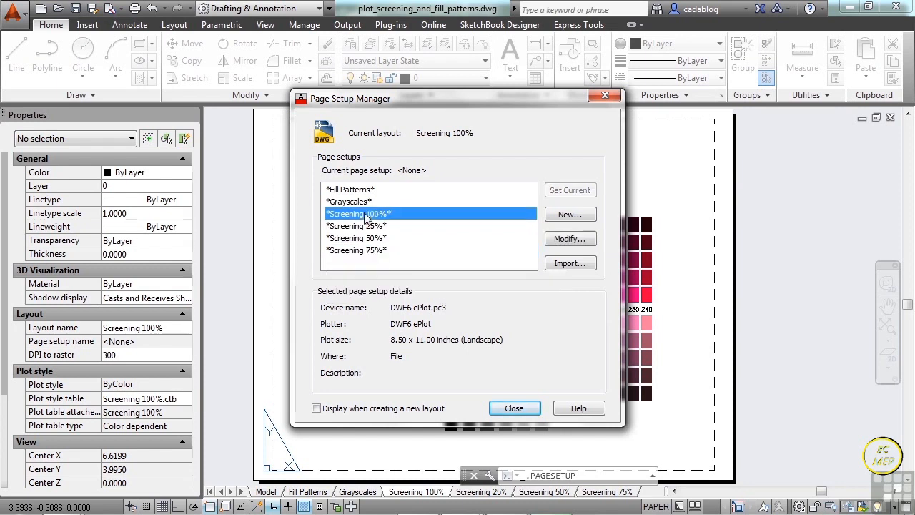
pyautogui.moveTo(474, 100); pyautogui.dragTo(473, 73)
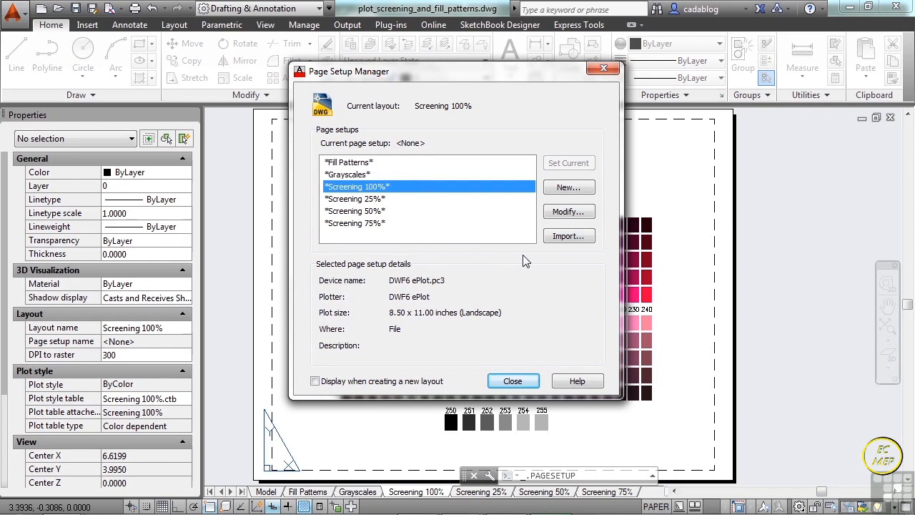
# - Create a new page setup named PDF, starting with the *Screening 100%* setup
pyautogui.click(565, 190)
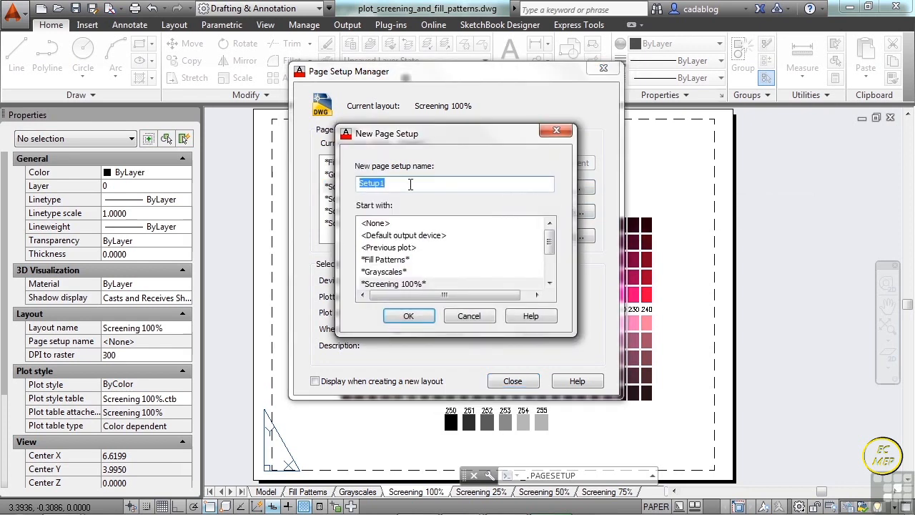
pyautogui.click(393, 183)
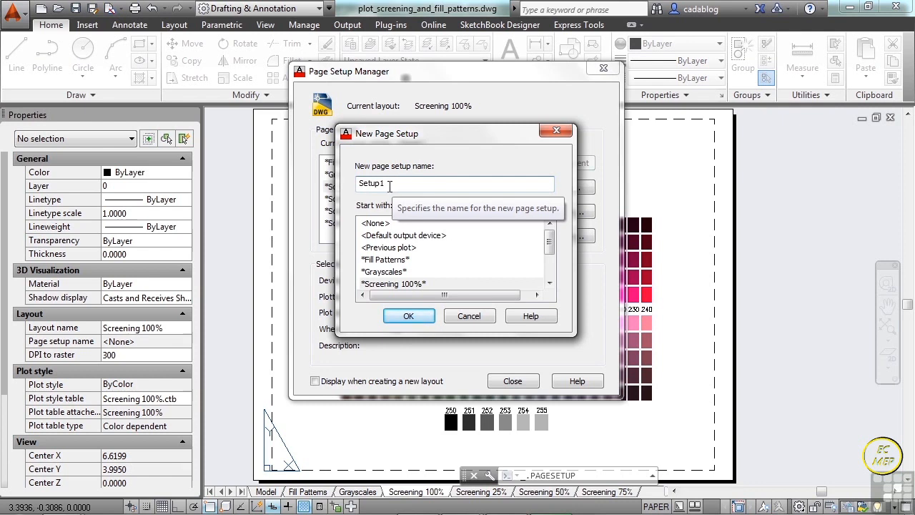
pyautogui.press('BackSpace')
pyautogui.write('PDF')
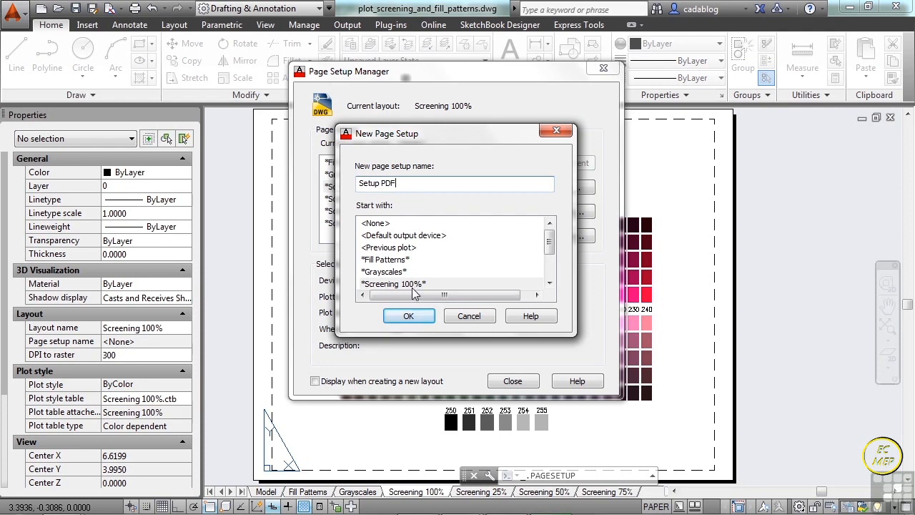
pyautogui.click(382, 183)
pyautogui.press('BackSpace')
pyautogui.press('BackSpace')
pyautogui.press('BackSpace')
pyautogui.press('BackSpace')
pyautogui.press('BackSpace')
pyautogui.press('BackSpace')
pyautogui.click(420, 320)
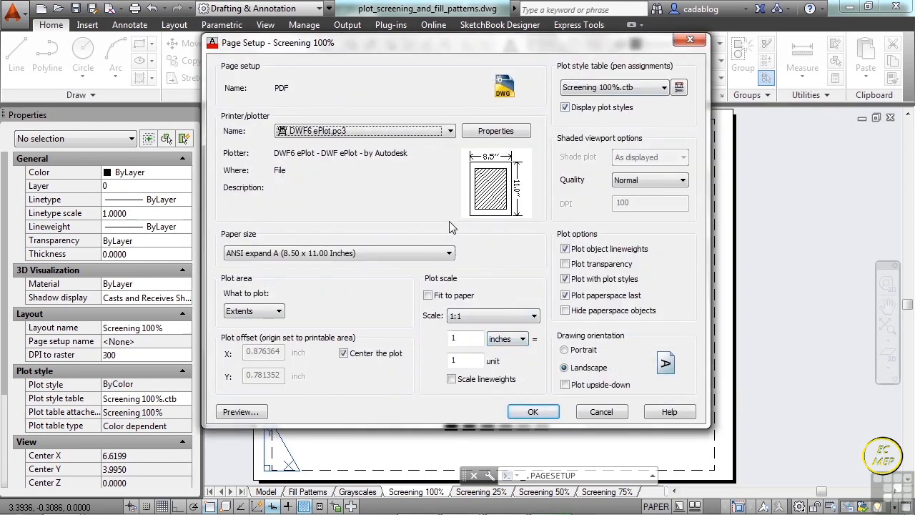
# - Set the PDF page setup's plotter to DWG To PDF.pc3 and its plot area to Layout
pyautogui.moveTo(478, 47); pyautogui.dragTo(459, 45)
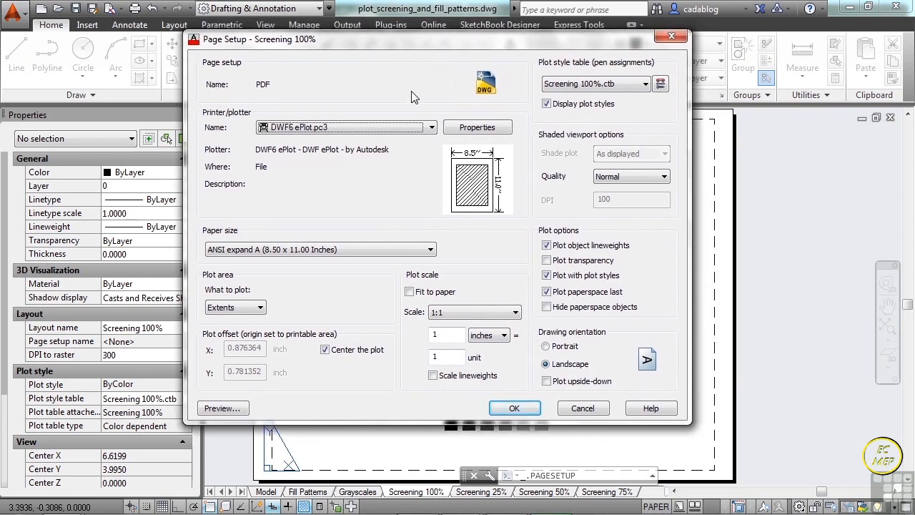
pyautogui.click(432, 128)
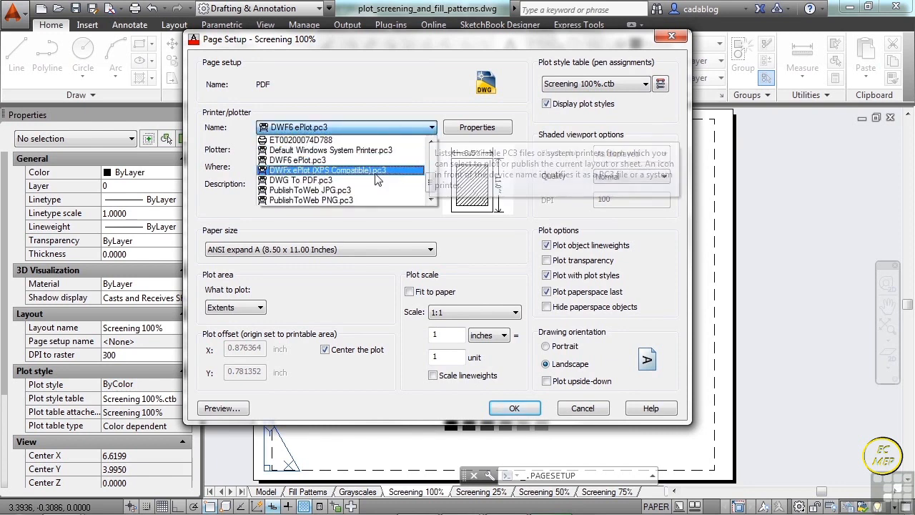
pyautogui.click(318, 181)
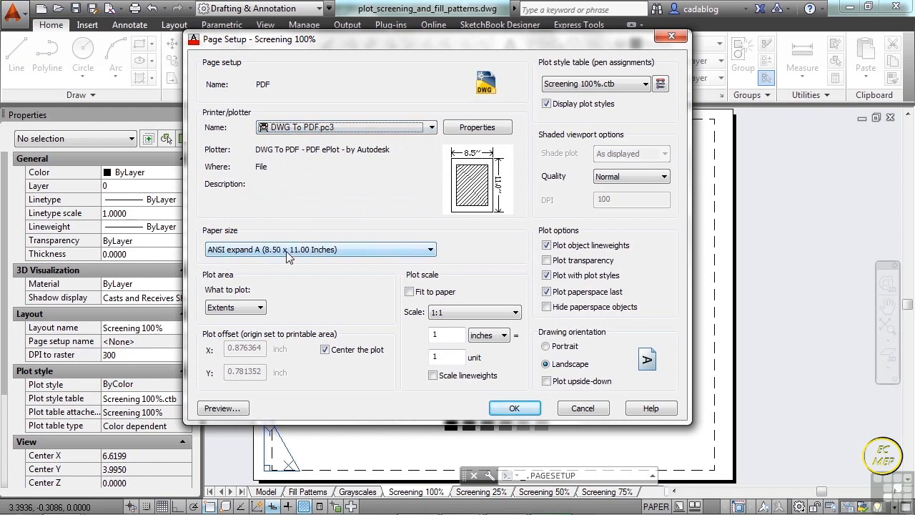
pyautogui.click(261, 308)
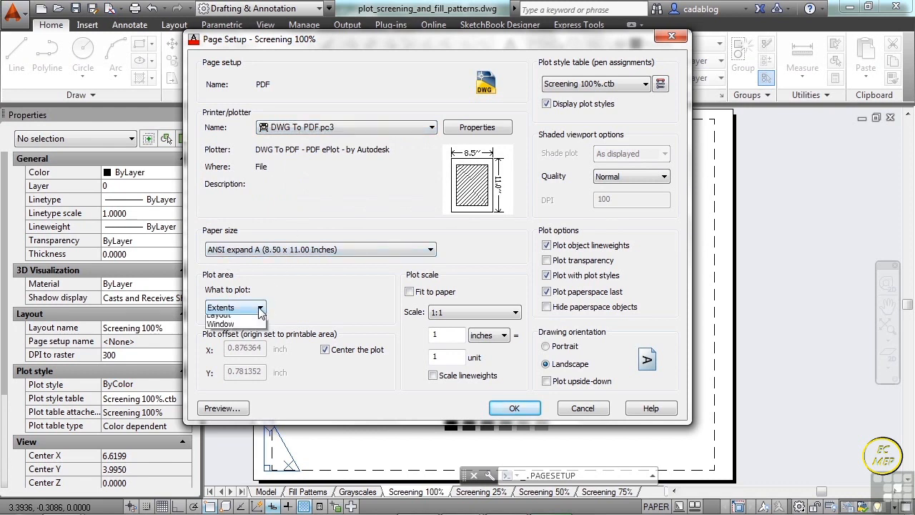
pyautogui.click(251, 336)
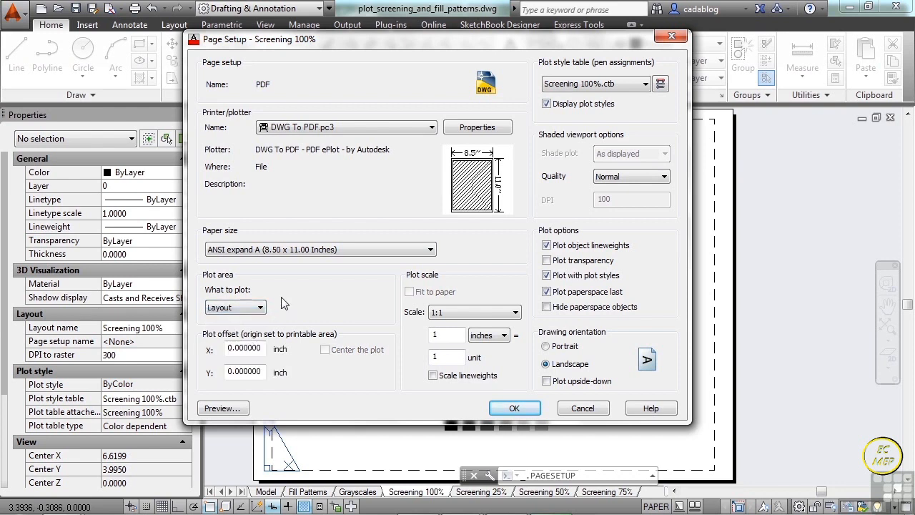
pyautogui.moveTo(588, 35); pyautogui.dragTo(277, 46)
pyautogui.moveTo(332, 63); pyautogui.dragTo(606, 36)
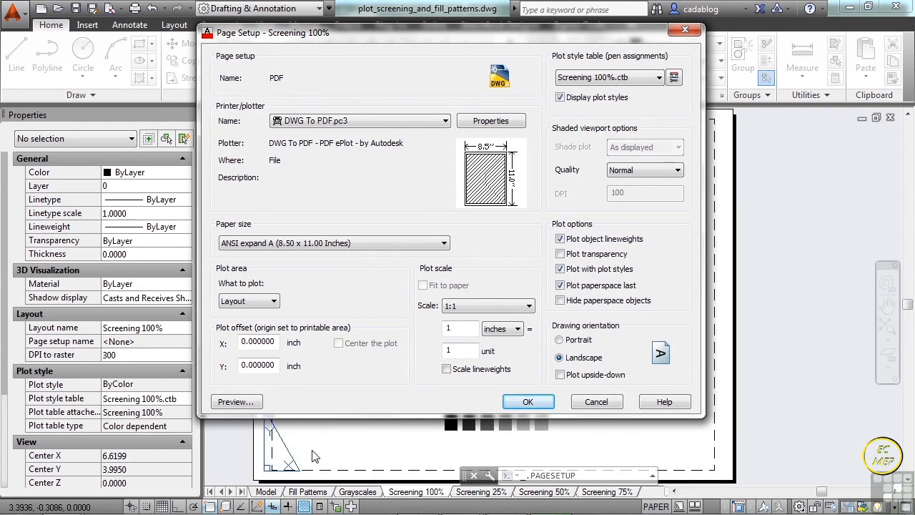
pyautogui.moveTo(464, 28); pyautogui.dragTo(453, 51)
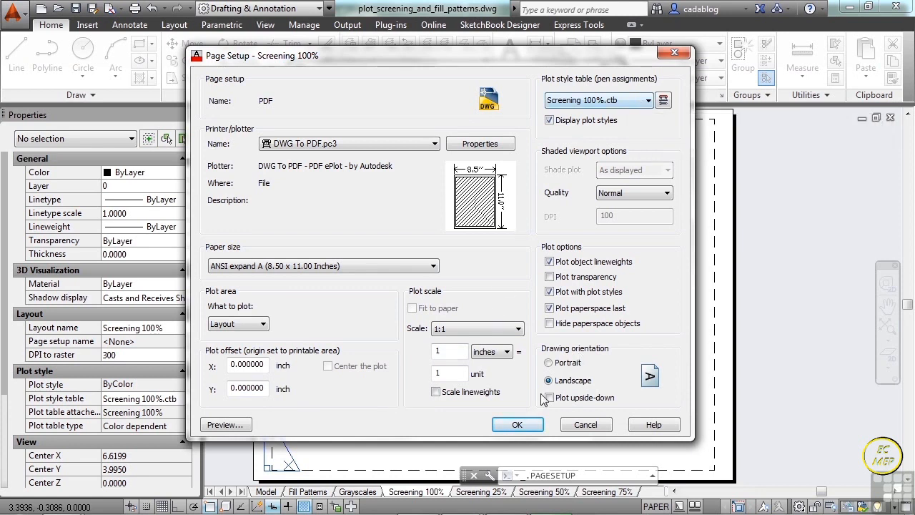
# - Assign the acad.ctb plot style table to the PDF page setup, preview the plot, and accept the setup
pyautogui.click(647, 101)
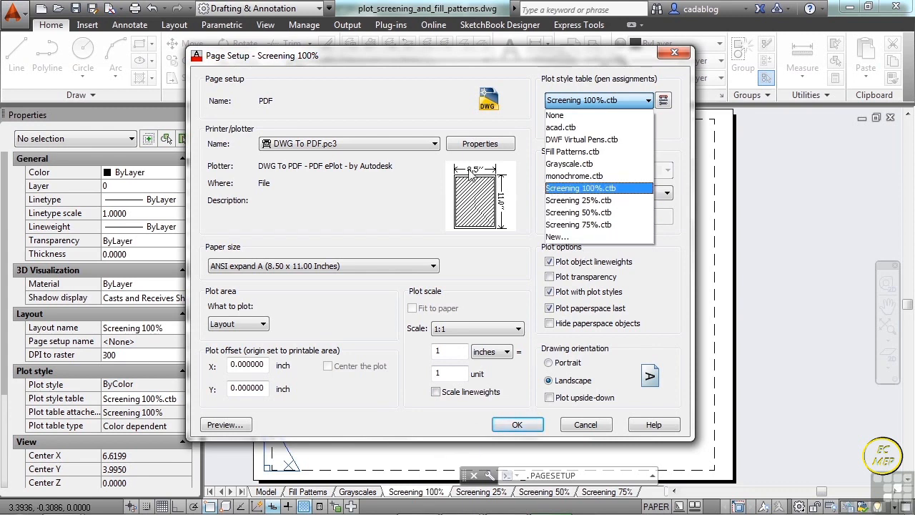
pyautogui.click(595, 129)
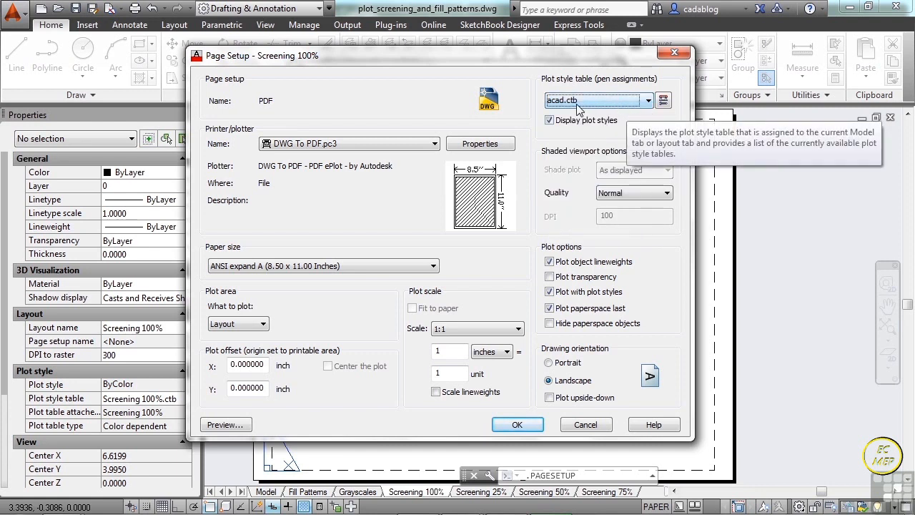
pyautogui.click(234, 427)
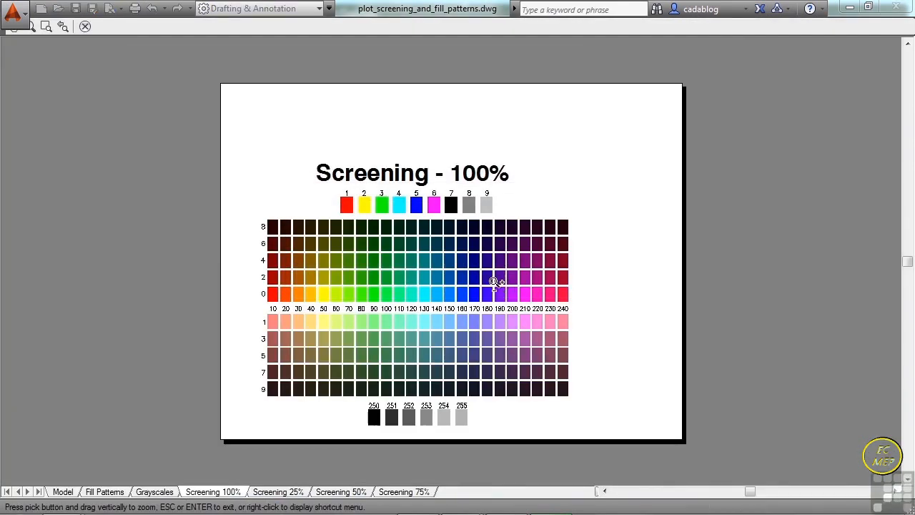
pyautogui.rightClick(459, 288)
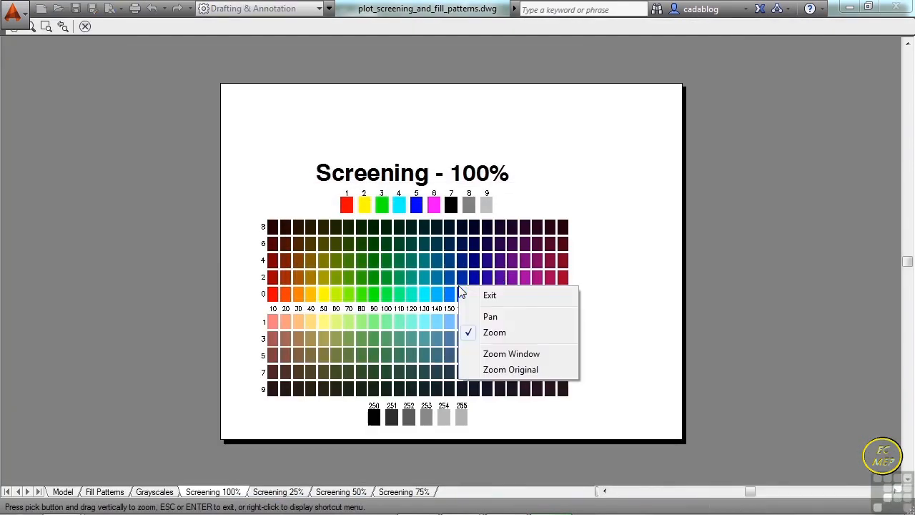
pyautogui.click(494, 294)
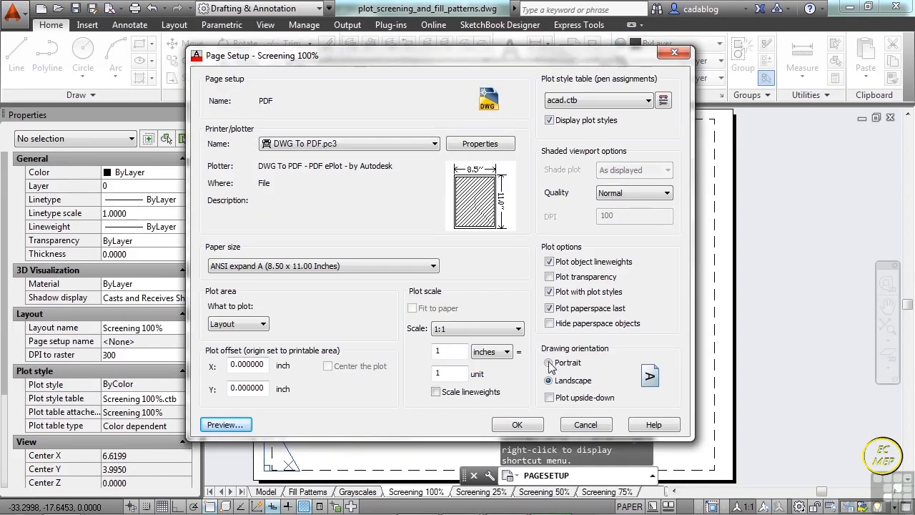
pyautogui.click(517, 425)
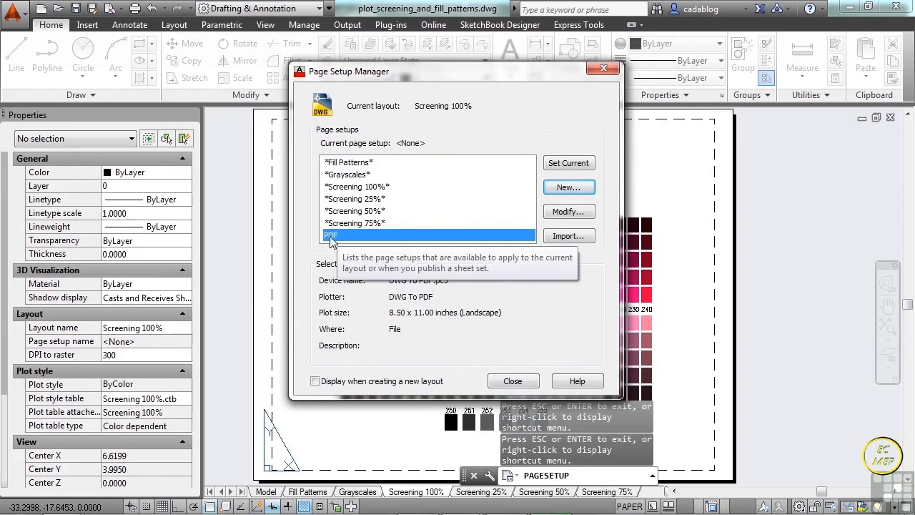
# - Make the PDF page setup current for the Screening 100% layout and close the Page Setup Manager
pyautogui.click(363, 188)
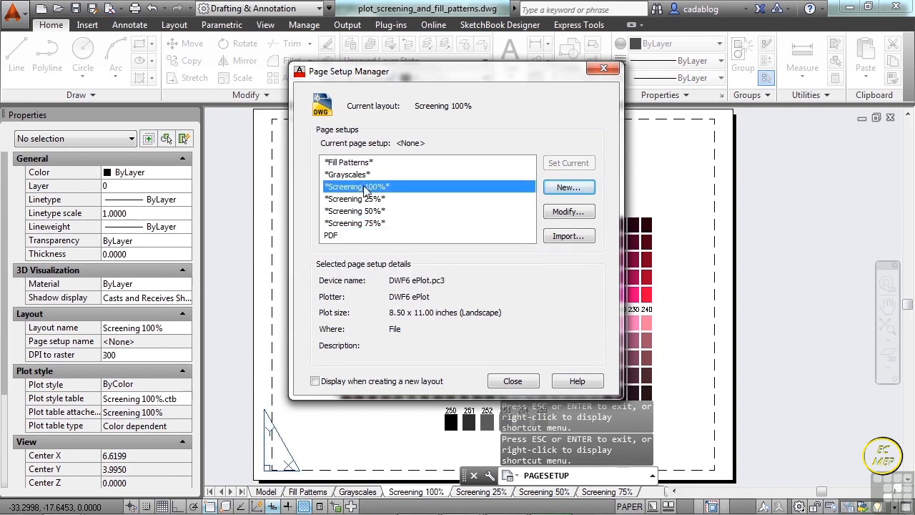
pyautogui.click(336, 235)
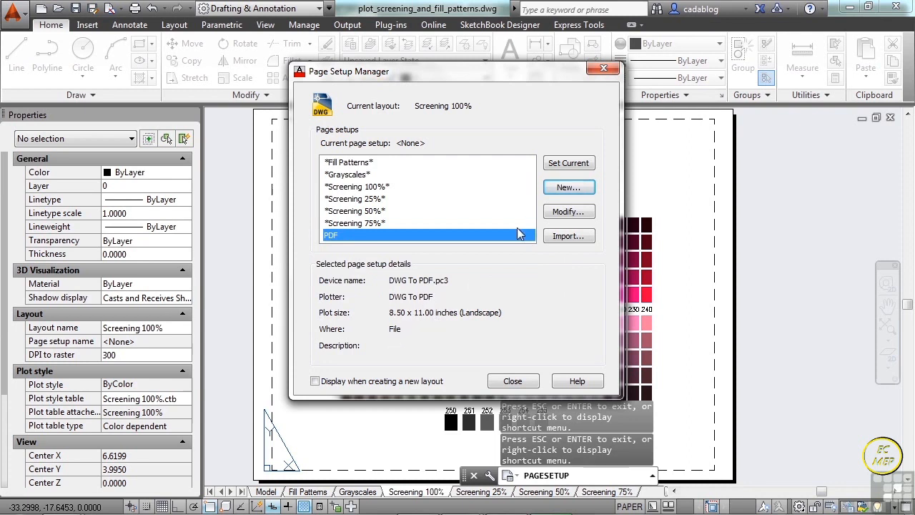
pyautogui.click(576, 163)
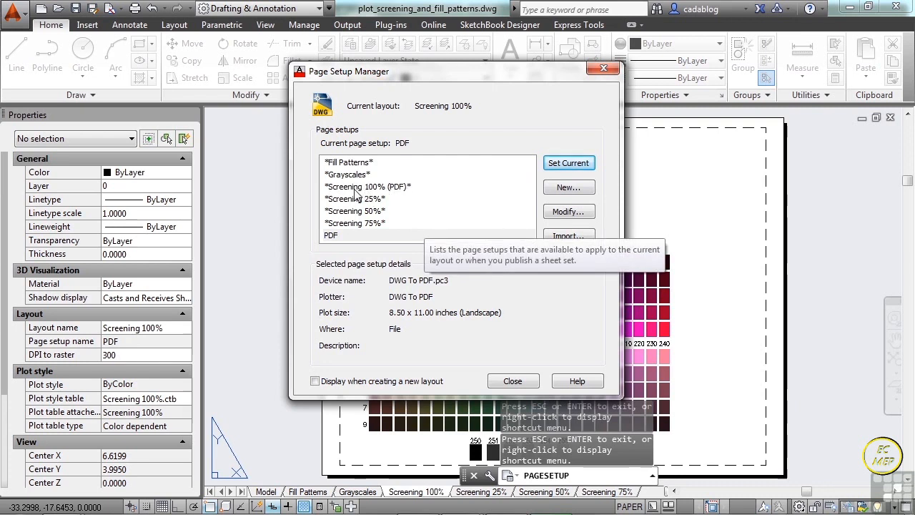
pyautogui.click(516, 381)
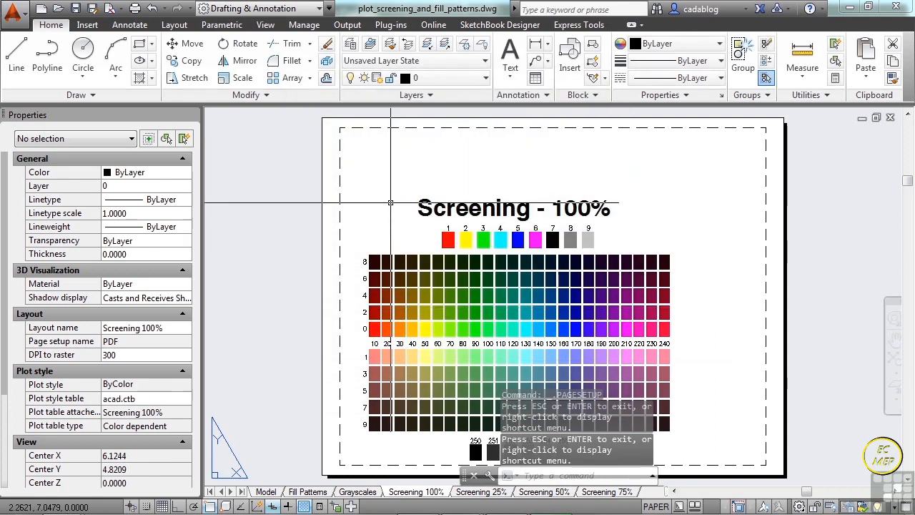
# - Plot the Screening 100% layout with the PDF page setup, saving it as plot_screening_and_fill_patterns-Screening 100%.pdf
pyautogui.write('p')
pyautogui.press('Return')
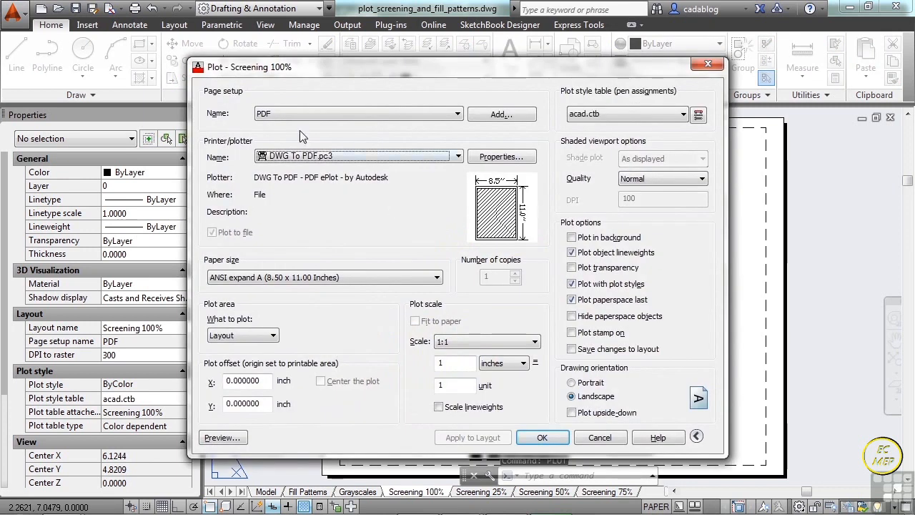
pyautogui.click(430, 116)
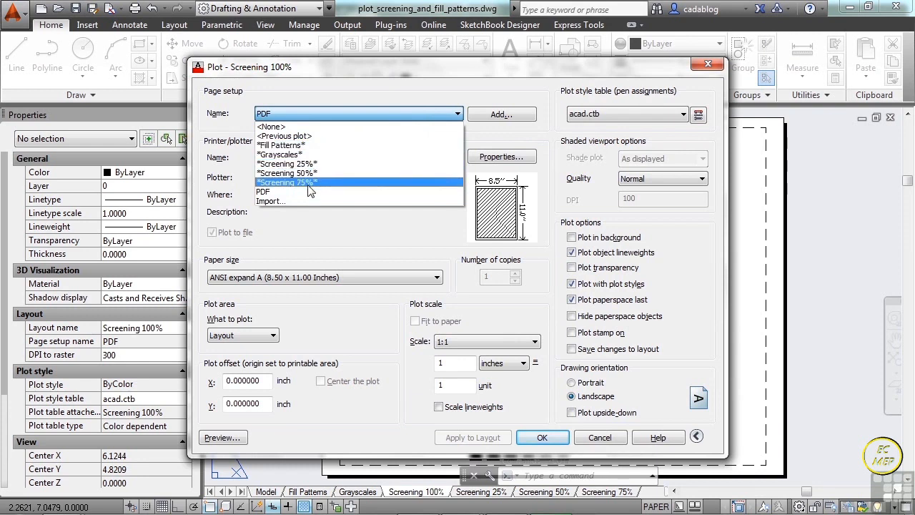
pyautogui.click(271, 191)
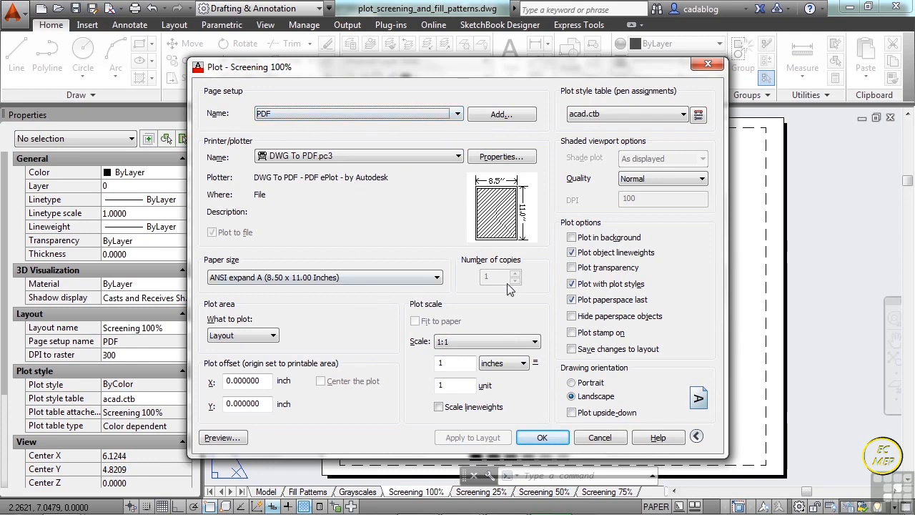
pyautogui.click(543, 438)
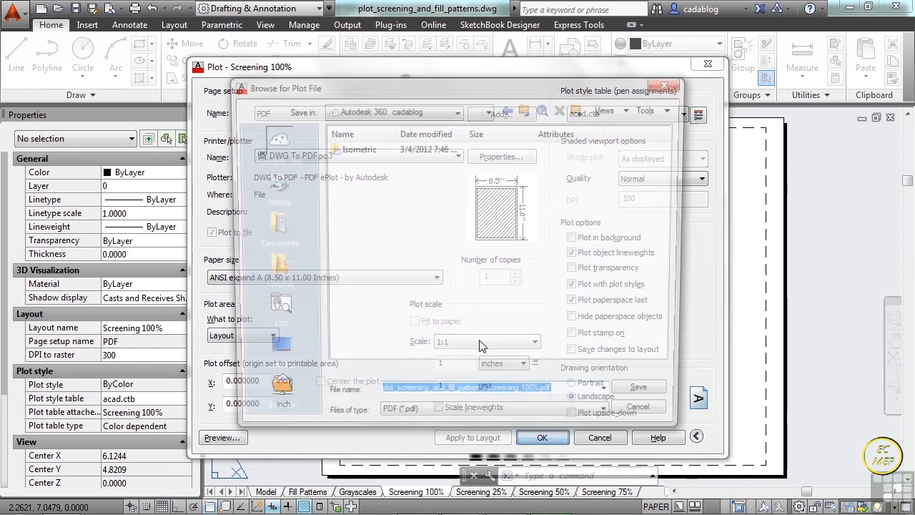
pyautogui.click(649, 398)
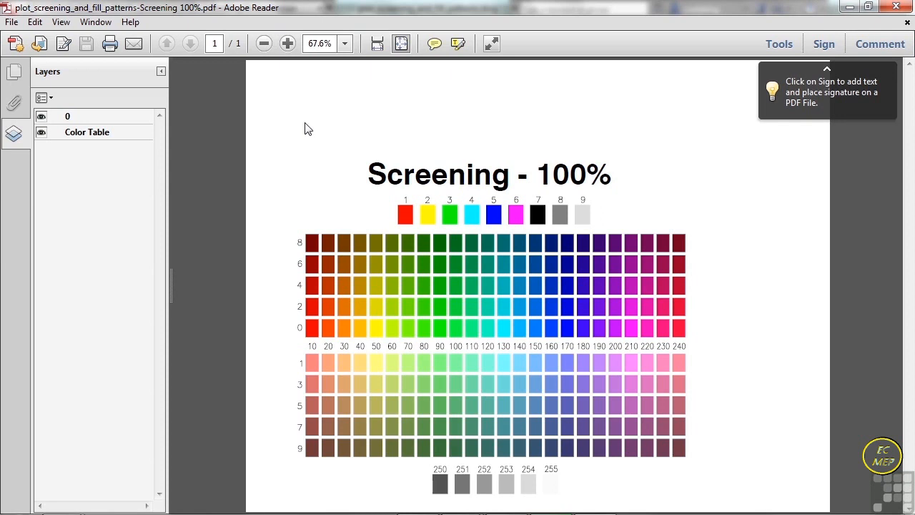
# - Inspect the print options for the plotted PDF in Adobe Reader, cancel printing, and return to the drawing in AutoCAD
pyautogui.click(110, 46)
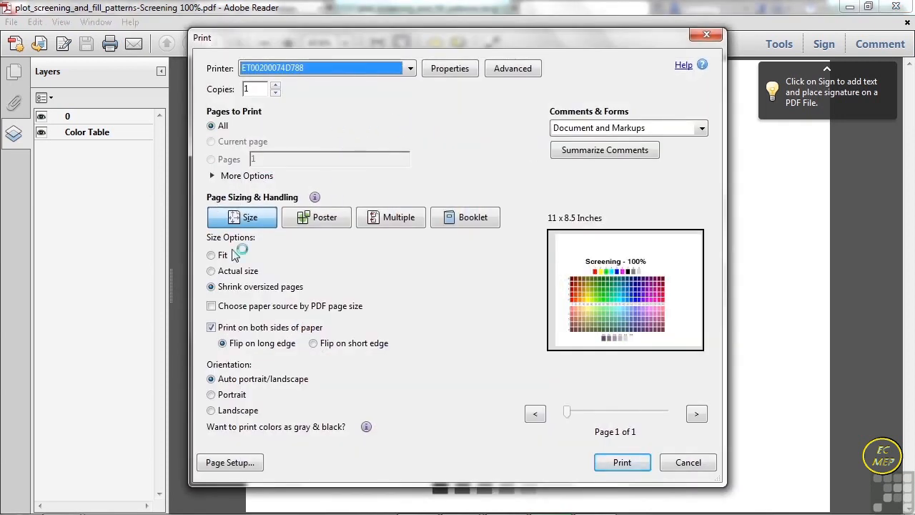
pyautogui.click(701, 459)
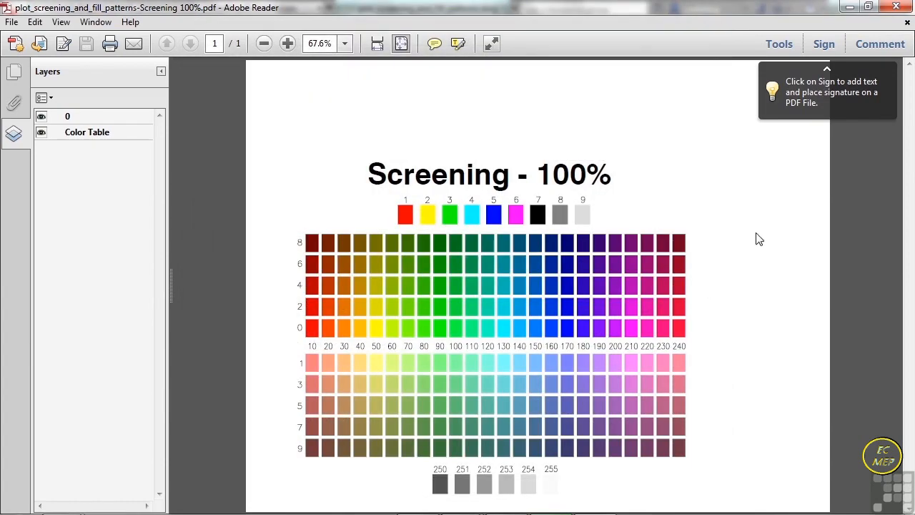
pyautogui.click(898, 6)
pyautogui.moveTo(679, 197); pyautogui.dragTo(628, 193, button='middle')
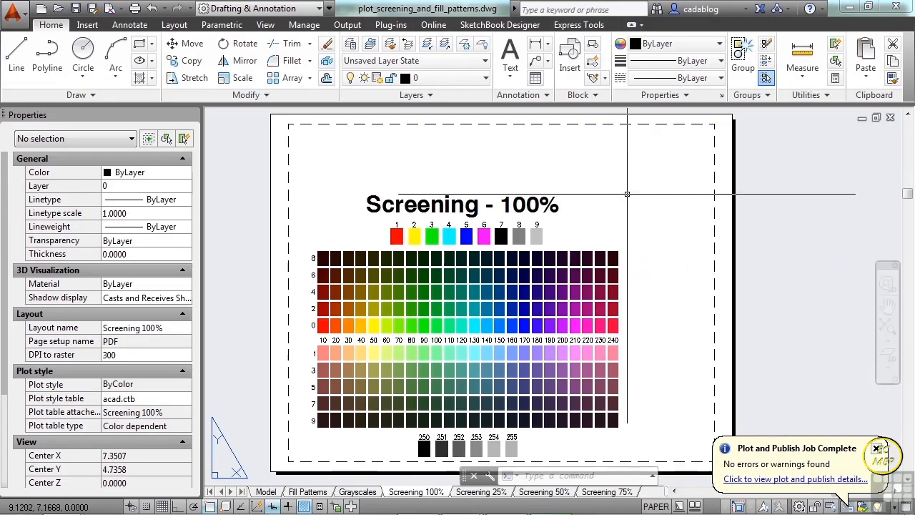
# - Switch to the Screening 25% layout and make the PDF page setup current for it
pyautogui.click(481, 491)
pyautogui.moveTo(495, 317); pyautogui.dragTo(507, 278, button='middle')
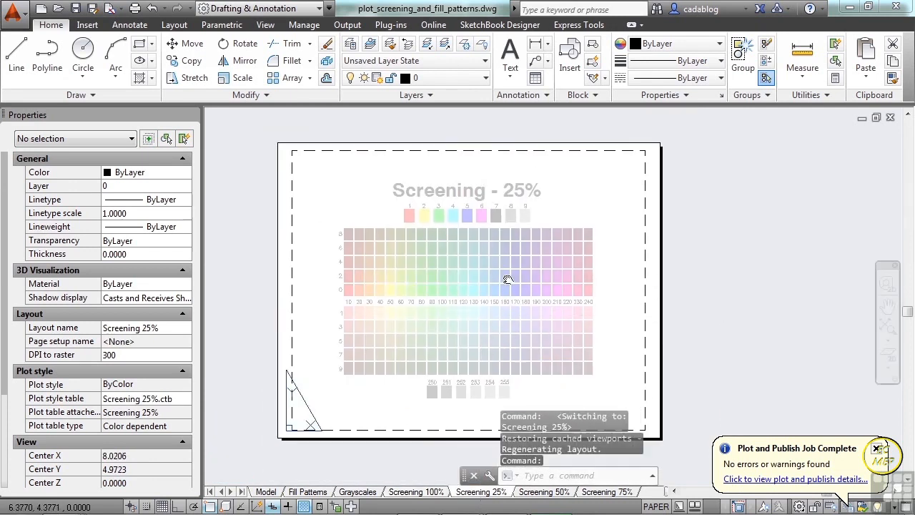
pyautogui.rightClick(488, 493)
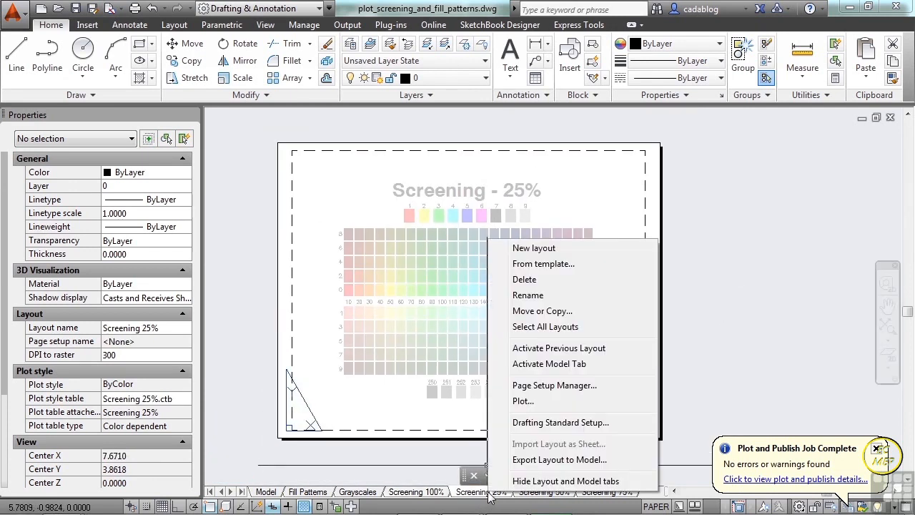
pyautogui.click(554, 387)
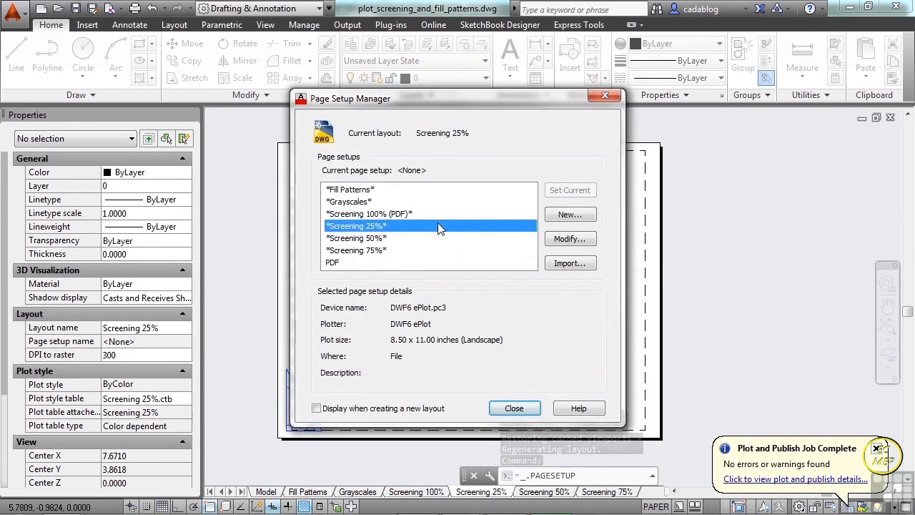
pyautogui.click(336, 263)
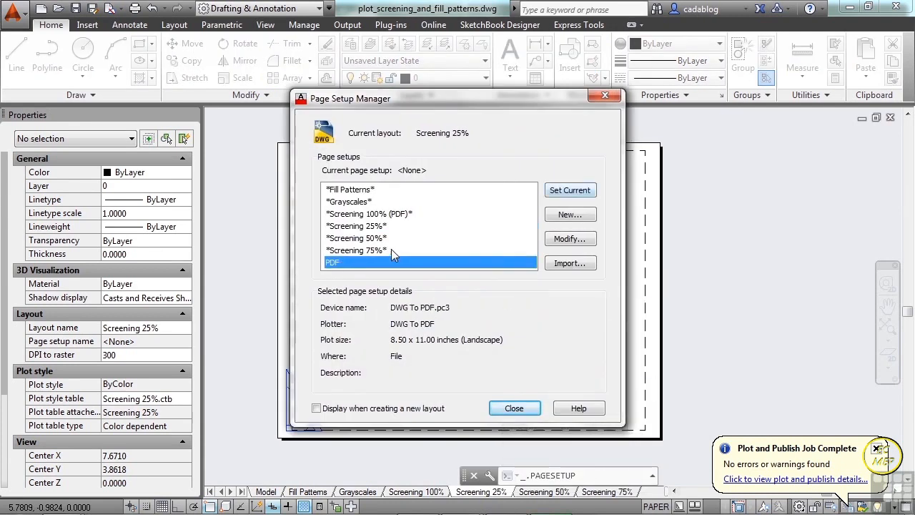
pyautogui.click(572, 190)
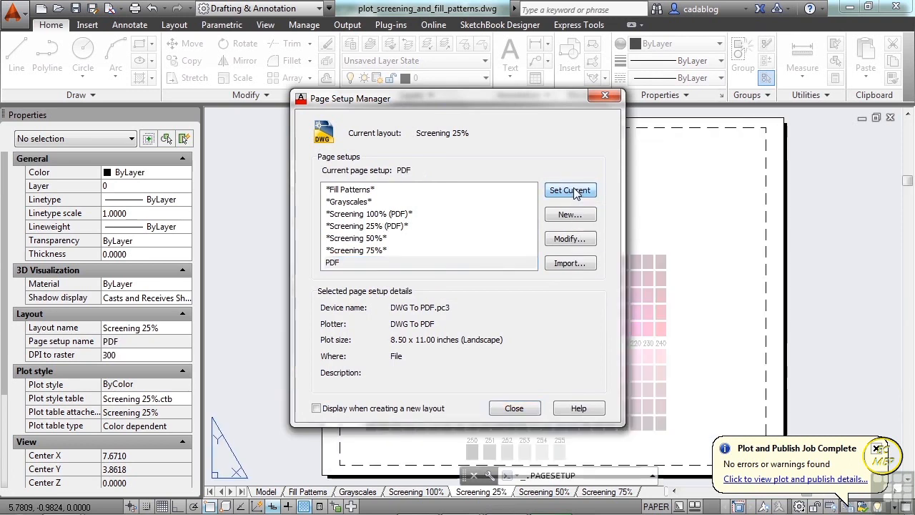
pyautogui.click(513, 406)
# - Plot the Screening 25% layout as plot_screening_and_fill_patterns-Screening 25%.pdf with the PDF page setup, and close the plotted PDF
pyautogui.write('plot')
pyautogui.press('Return')
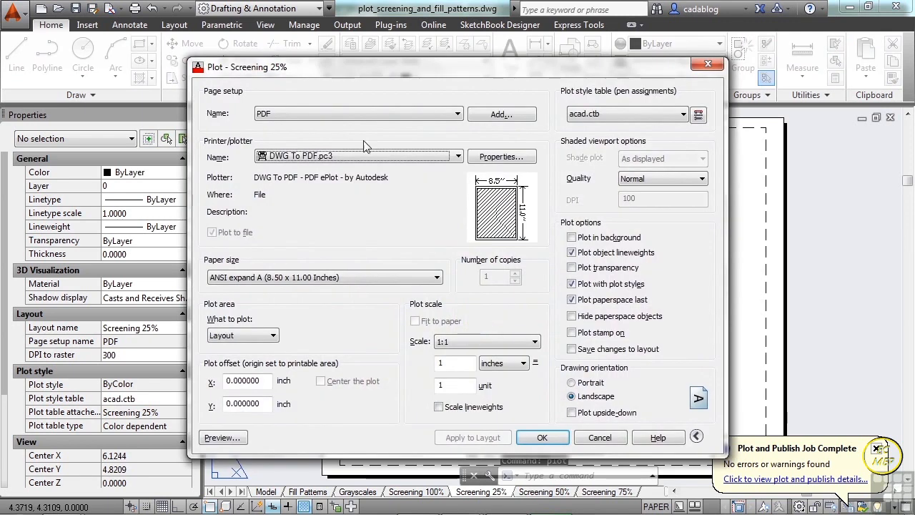
pyautogui.click(544, 439)
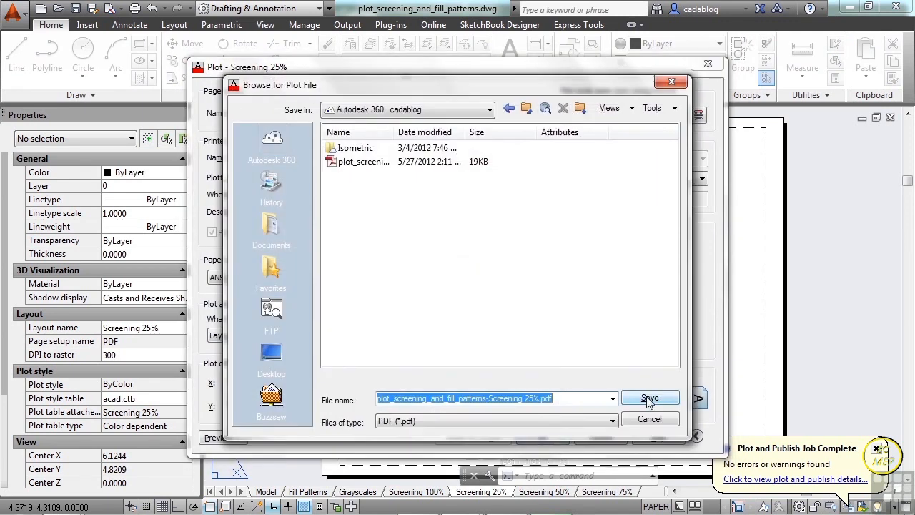
pyautogui.click(649, 398)
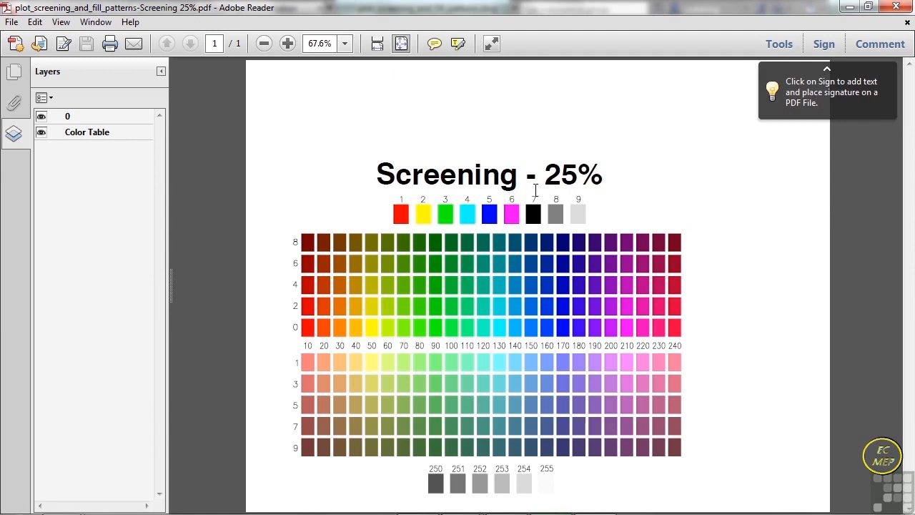
pyautogui.click(896, 7)
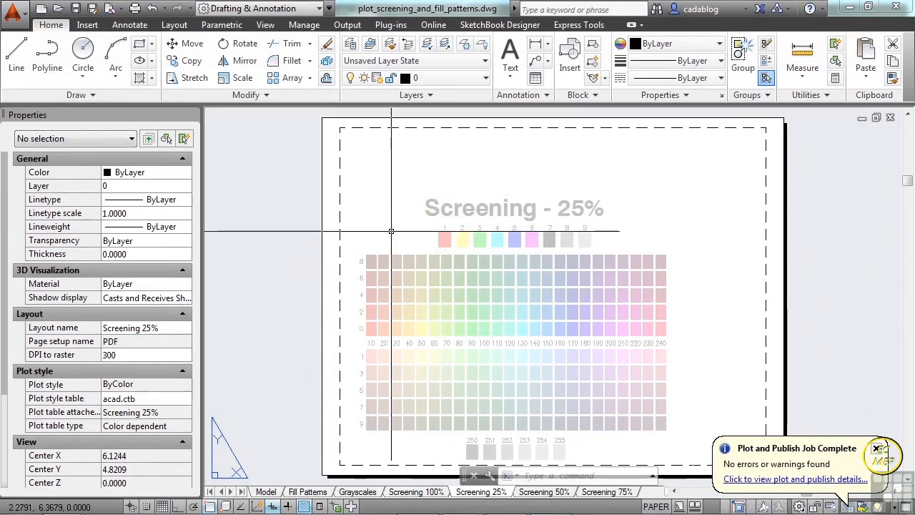
# - Try the PublishToWeb JPG.pc3 plotter with the default Sun Hi-Res paper size for the Screening 25% layout, and cancel the plot
pyautogui.write('plot')
pyautogui.press('Return')
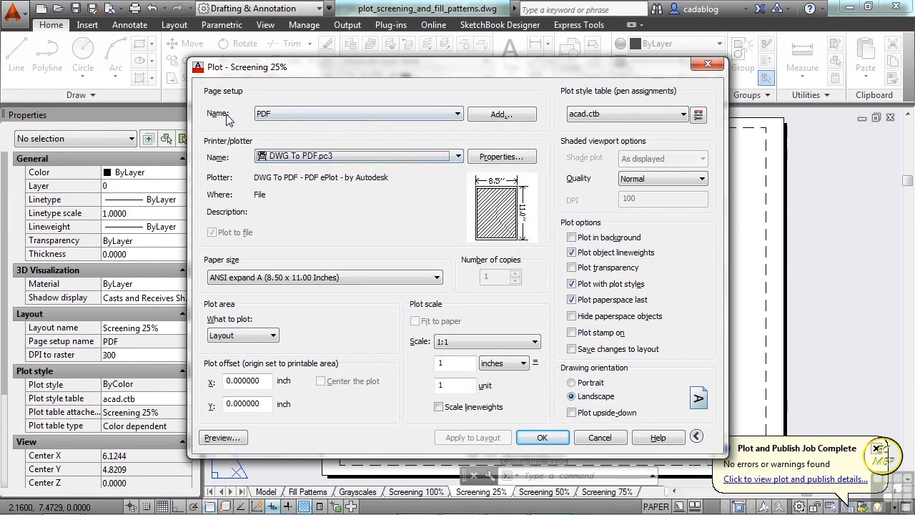
pyautogui.click(456, 159)
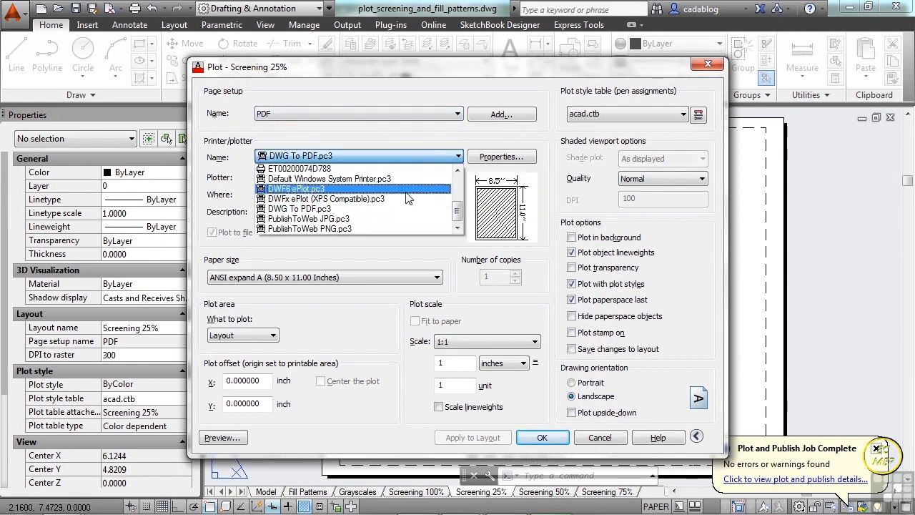
pyautogui.click(366, 220)
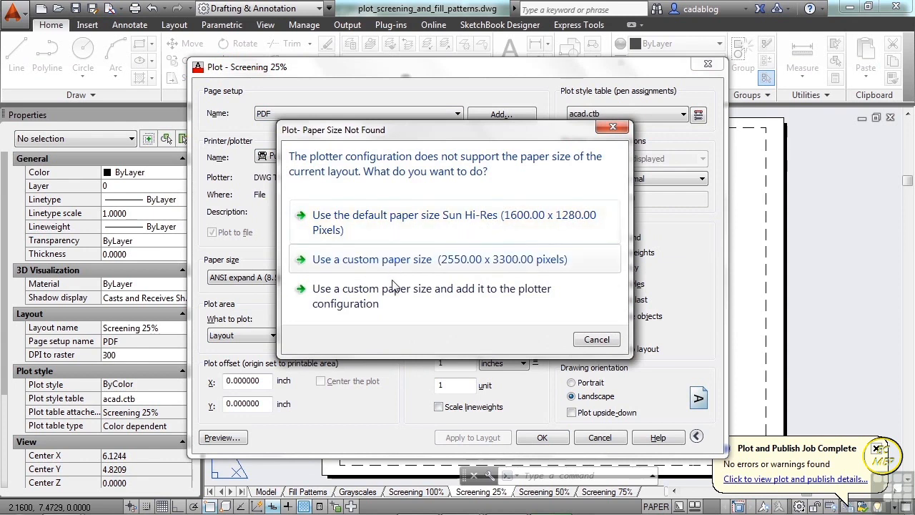
pyautogui.click(404, 222)
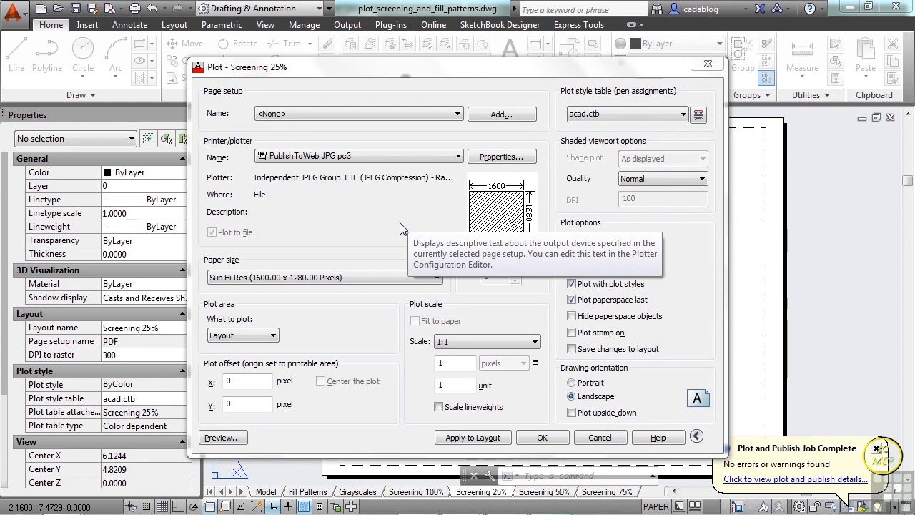
pyautogui.click(600, 437)
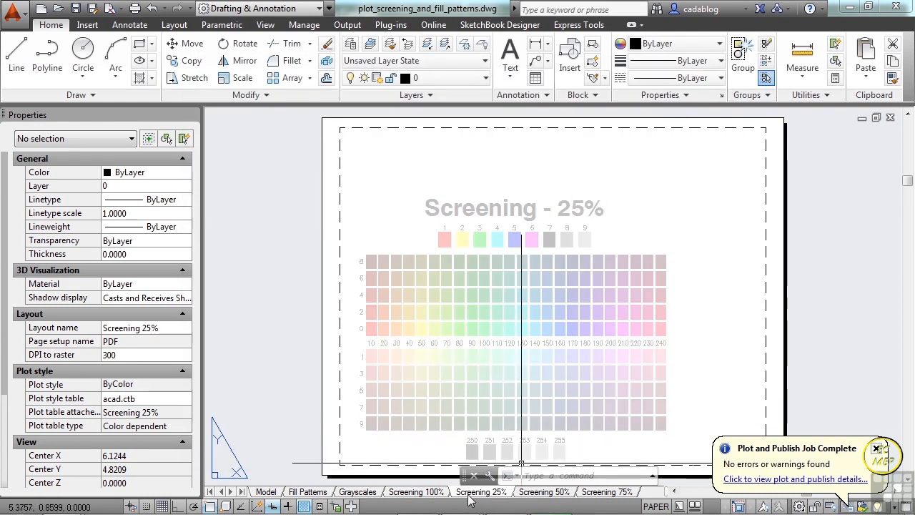
# - Create a new page setup named PDF SCREENING 25% for the Screening 25% layout, starting from the PDF page setup
pyautogui.rightClick(468, 494)
pyautogui.click(480, 326)
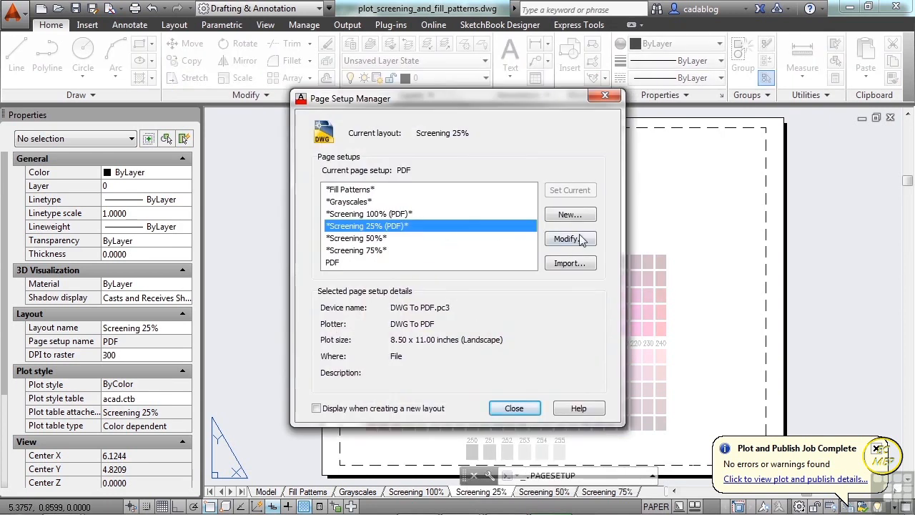
pyautogui.click(334, 263)
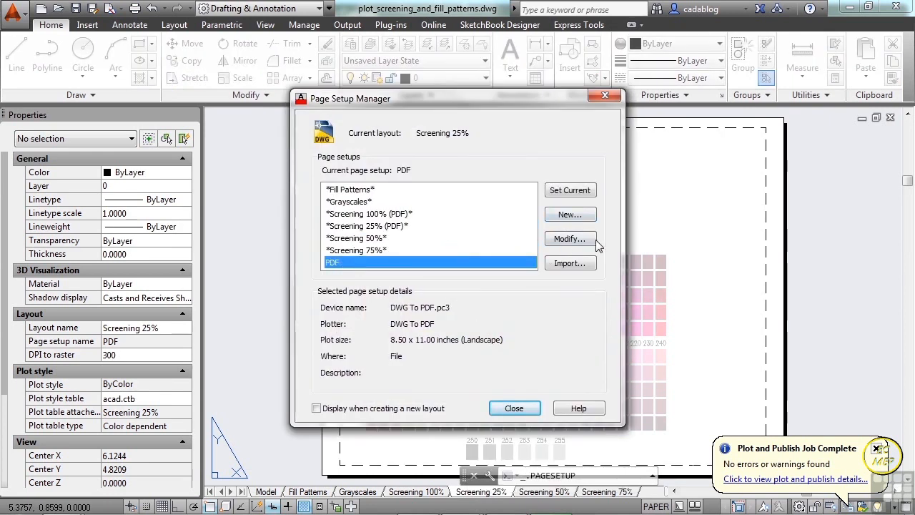
pyautogui.click(570, 214)
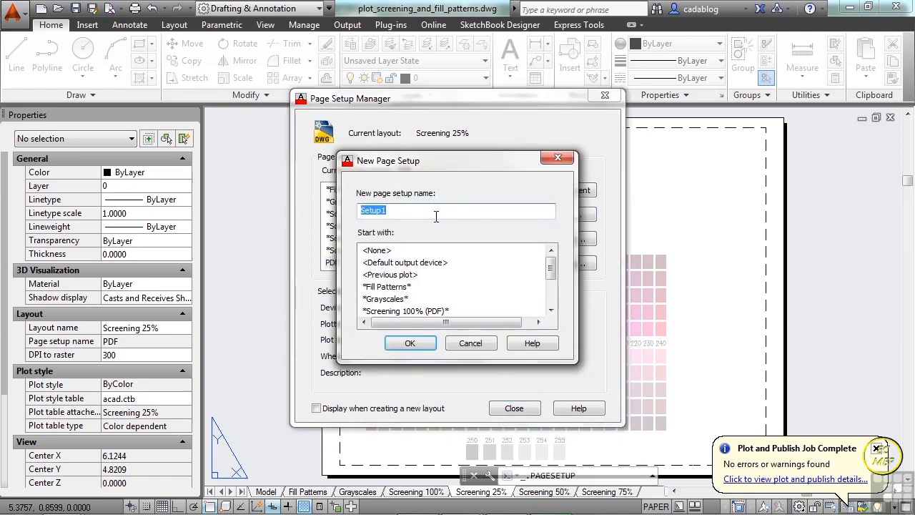
pyautogui.write('PDF SCREENING 25%')
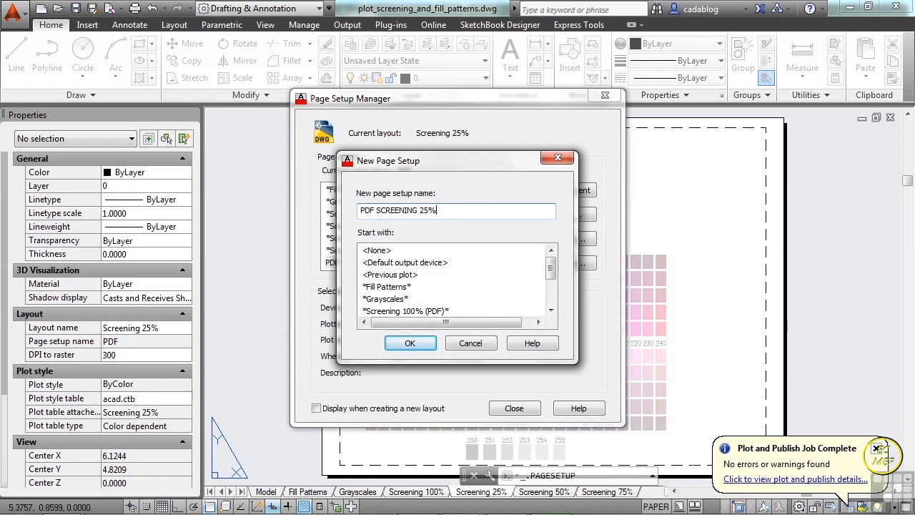
pyautogui.click(409, 343)
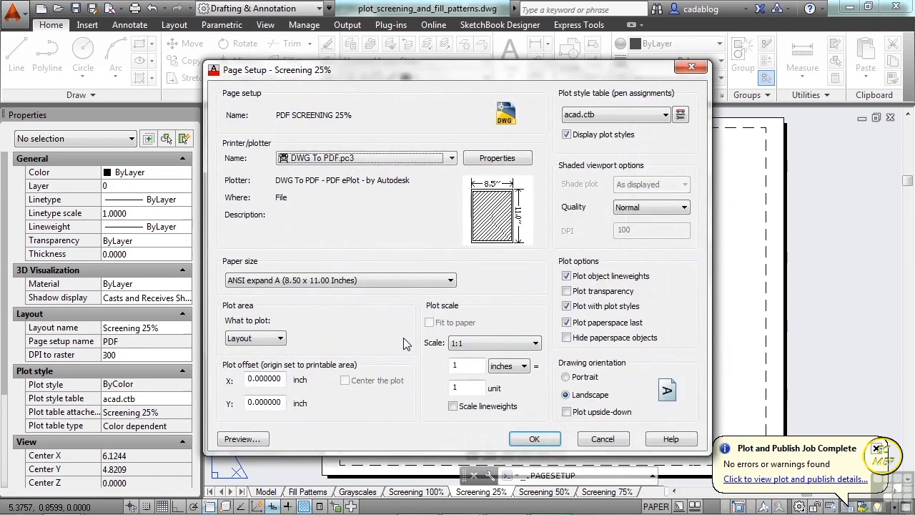
# - Assign the Screening 25%.ctb plot style table to the new page setup and save it
pyautogui.click(606, 117)
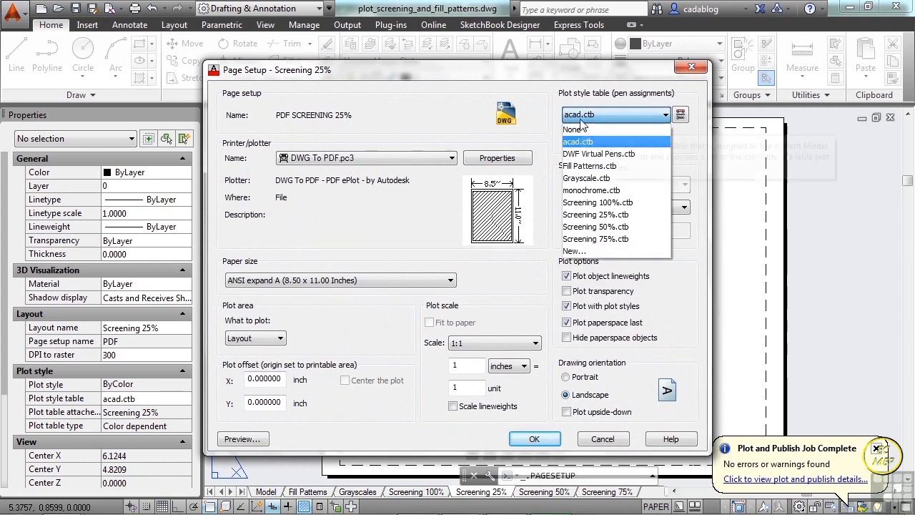
pyautogui.click(622, 215)
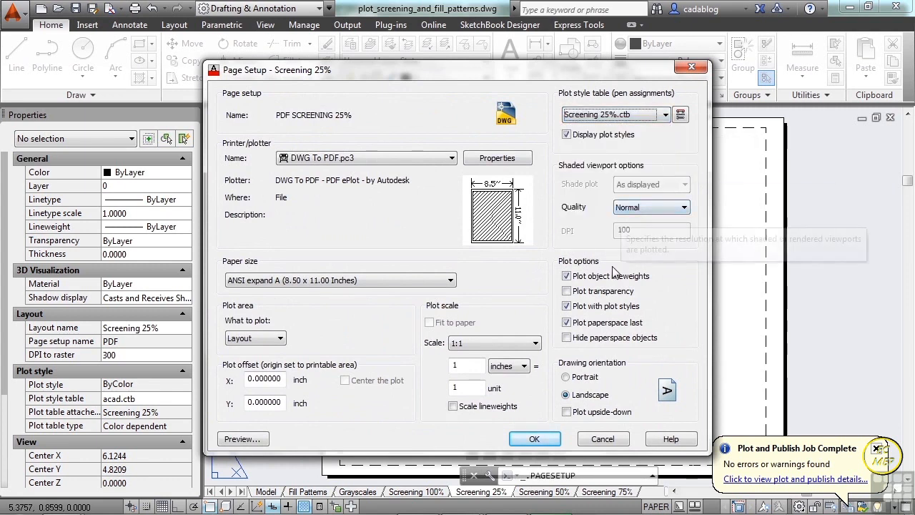
pyautogui.click(535, 439)
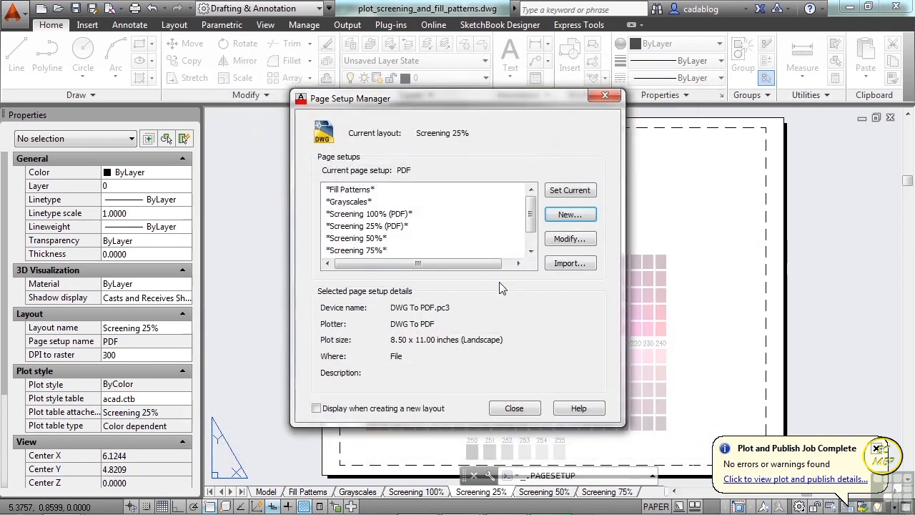
# - Make the PDF SCREENING 25% page setup current for the Screening 25% layout, and dismiss the plot notification
pyautogui.scroll(-1, 501, 240)
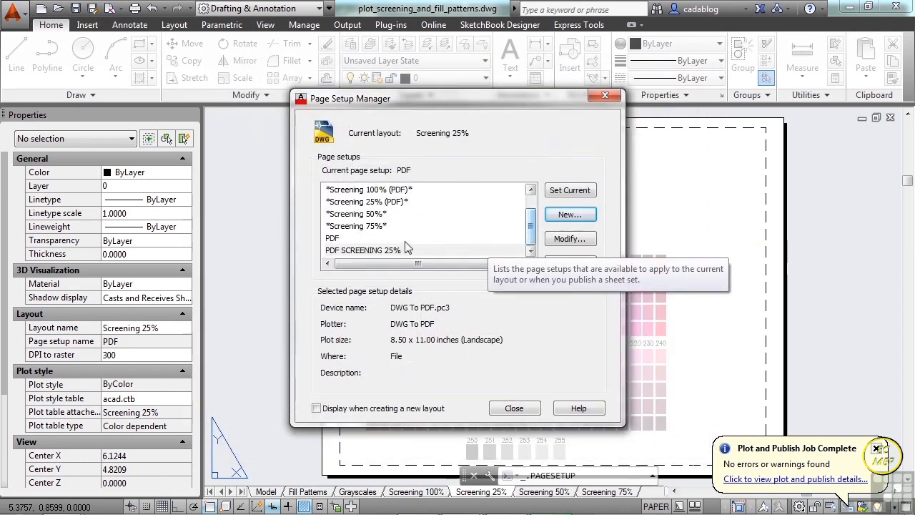
pyautogui.click(350, 251)
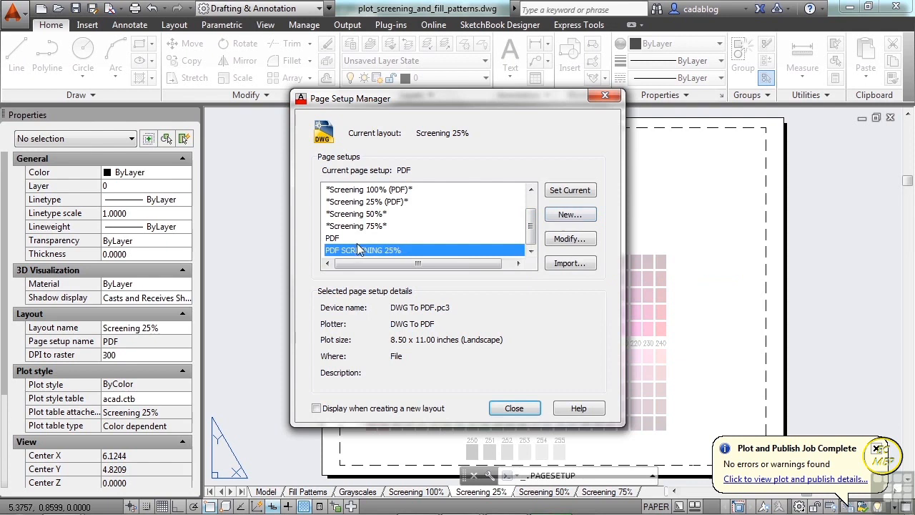
pyautogui.click(568, 192)
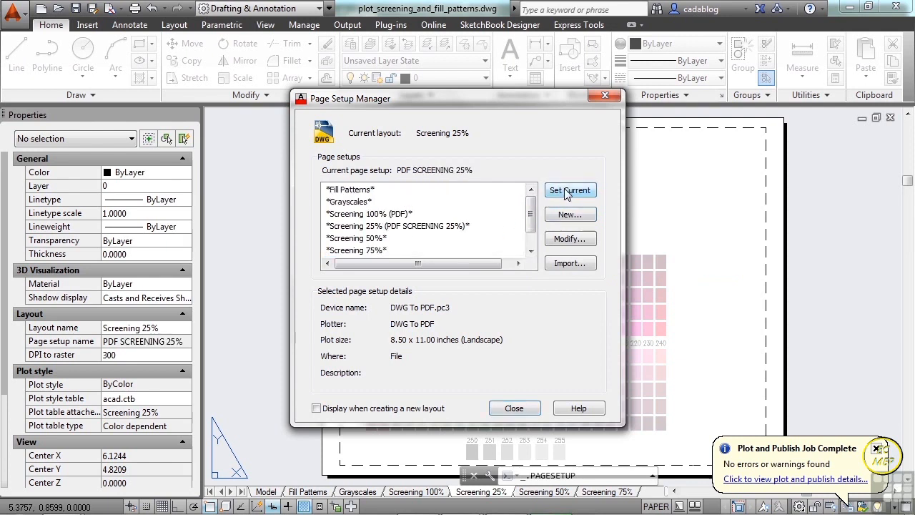
pyautogui.click(512, 407)
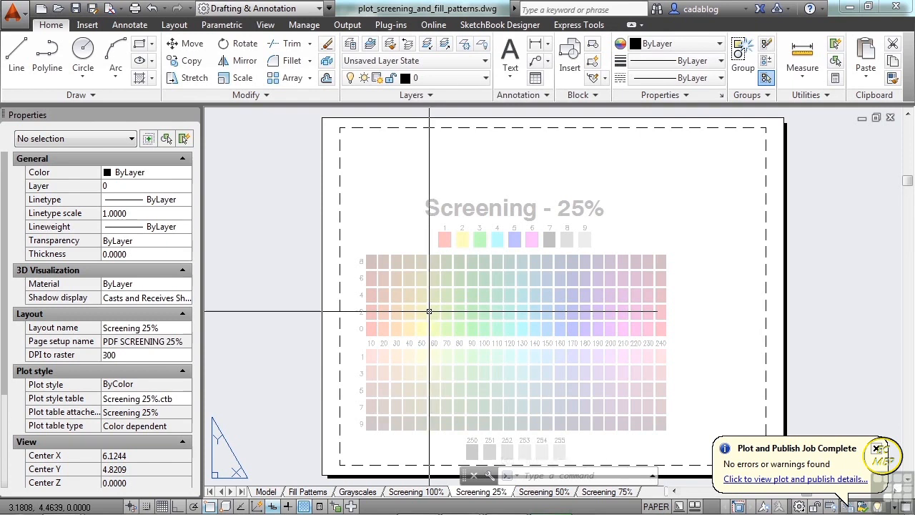
pyautogui.click(878, 448)
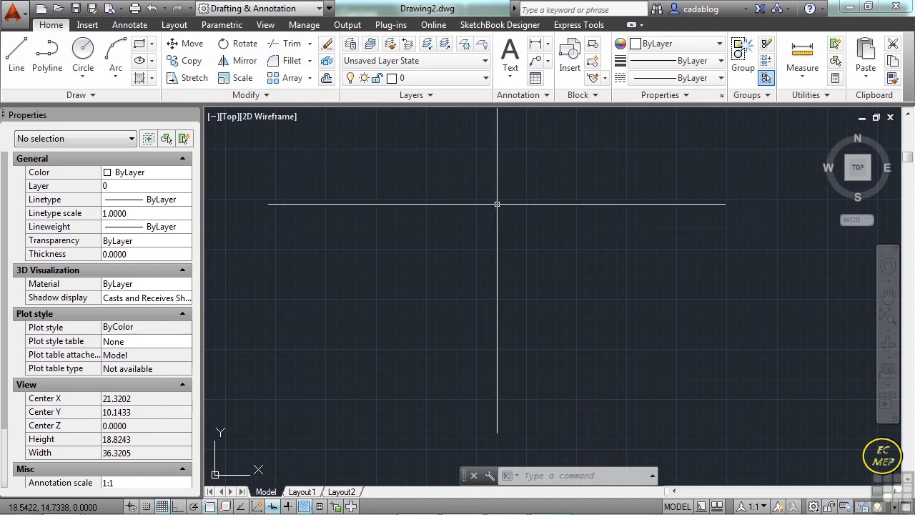
# - Open the Publish dialog in Drawing2.dwg, then widen and reposition it to show the full sheet list
pyautogui.write('PUB')
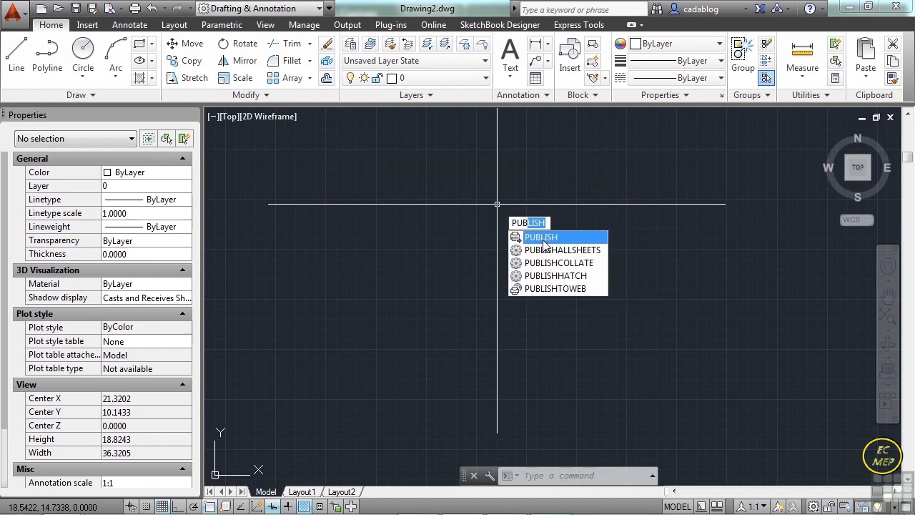
pyautogui.press('Escape')
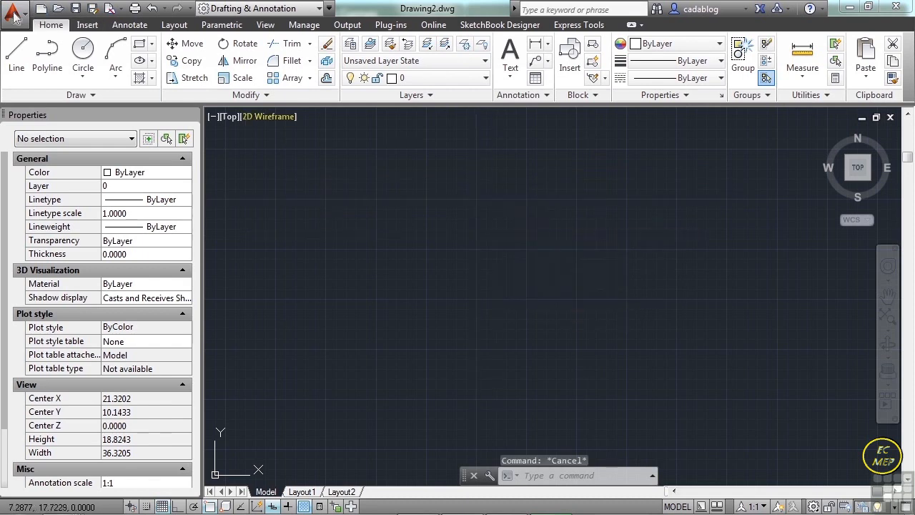
pyautogui.click(14, 16)
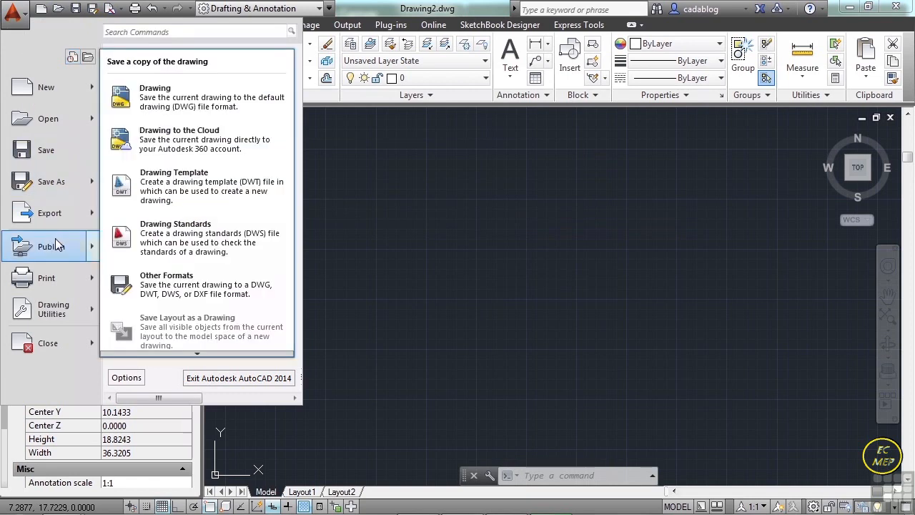
pyautogui.moveTo(58, 245)
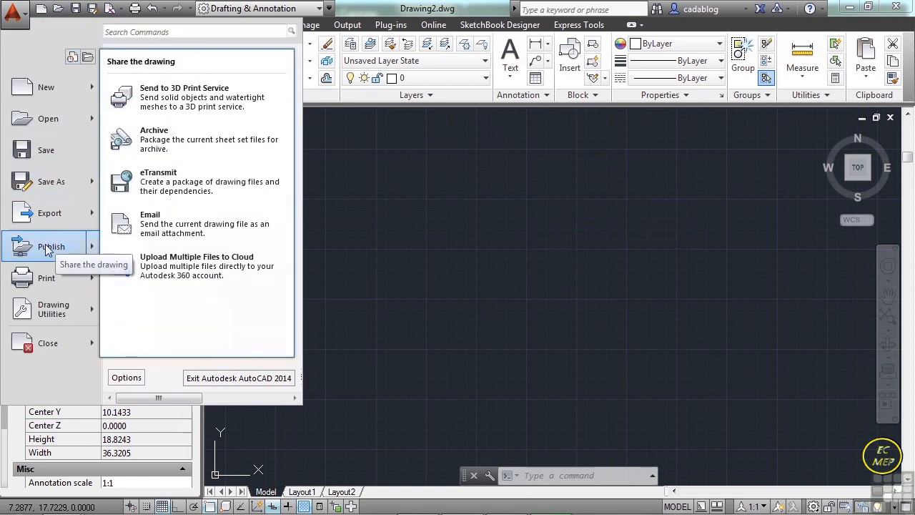
pyautogui.click(85, 248)
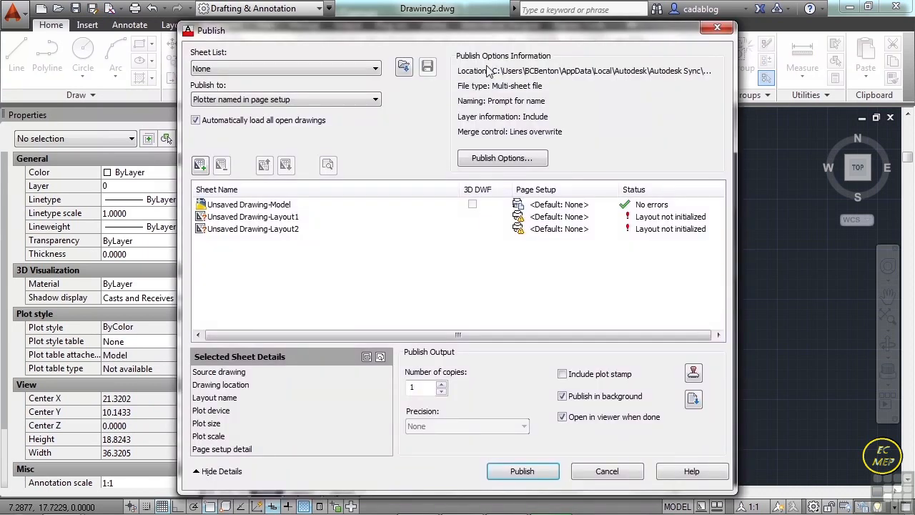
pyautogui.moveTo(496, 30); pyautogui.dragTo(471, 18)
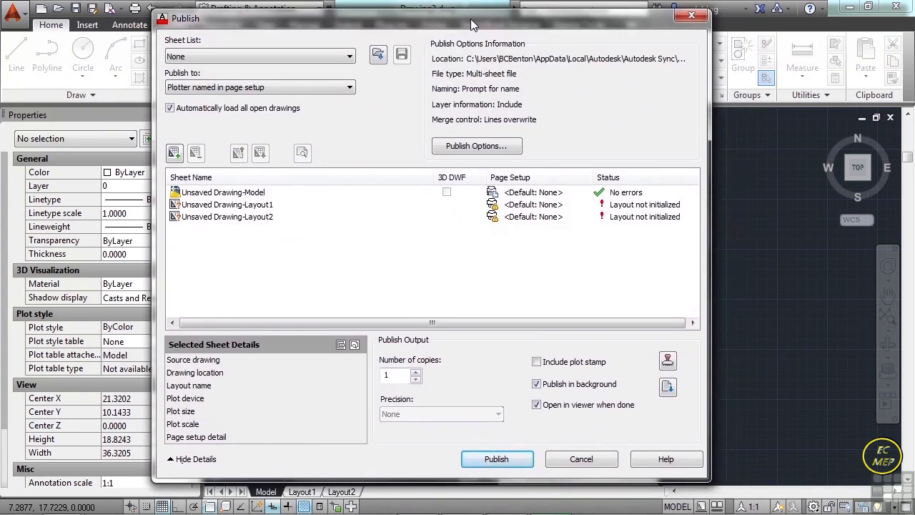
pyautogui.moveTo(711, 366); pyautogui.dragTo(761, 367)
pyautogui.moveTo(604, 23); pyautogui.dragTo(588, 16)
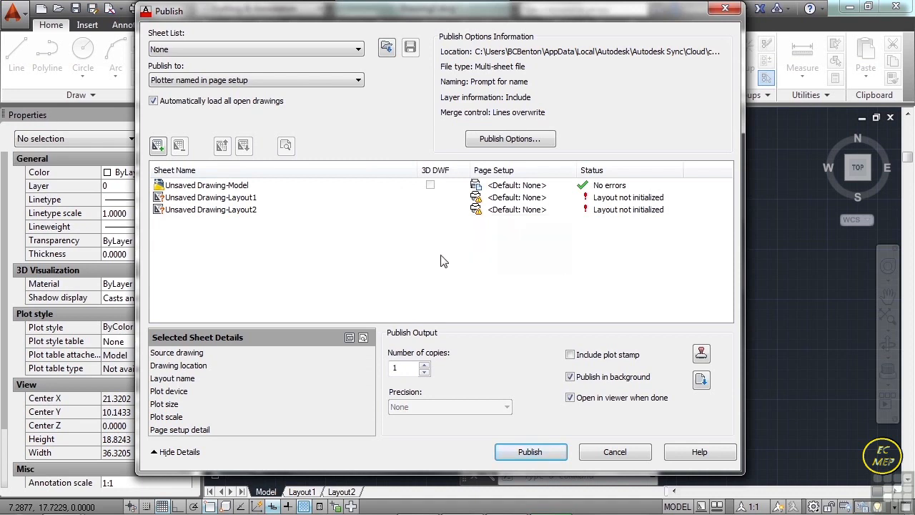
# - Remove the Model, Layout1 and Layout2 sheets of the unsaved drawing from the list of sheets to publish
pyautogui.click(234, 188)
pyautogui.click(226, 242)
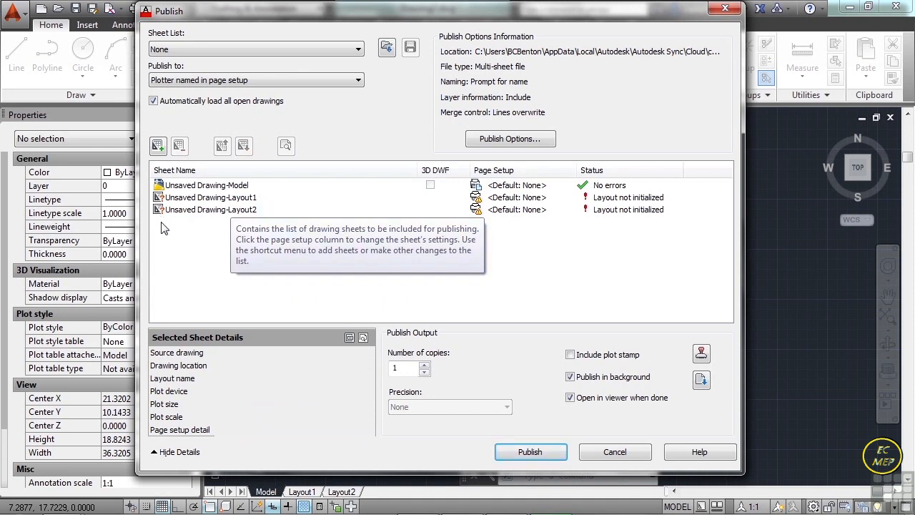
pyautogui.click(191, 210)
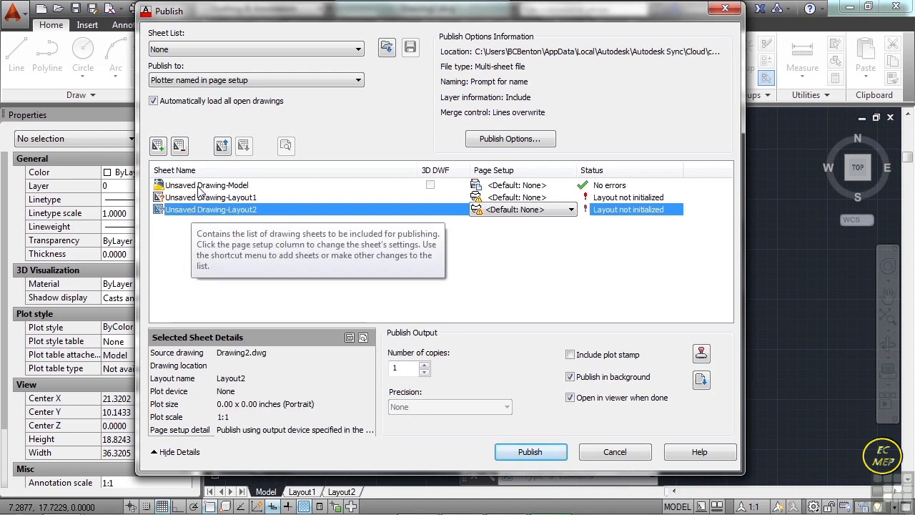
pyautogui.keyDown('shift'); pyautogui.click(198, 186); pyautogui.keyUp('shift')
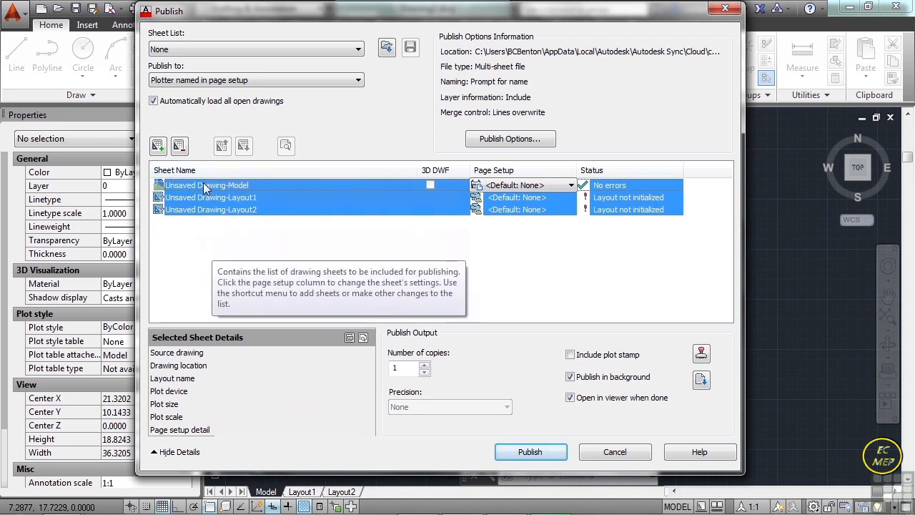
pyautogui.click(180, 152)
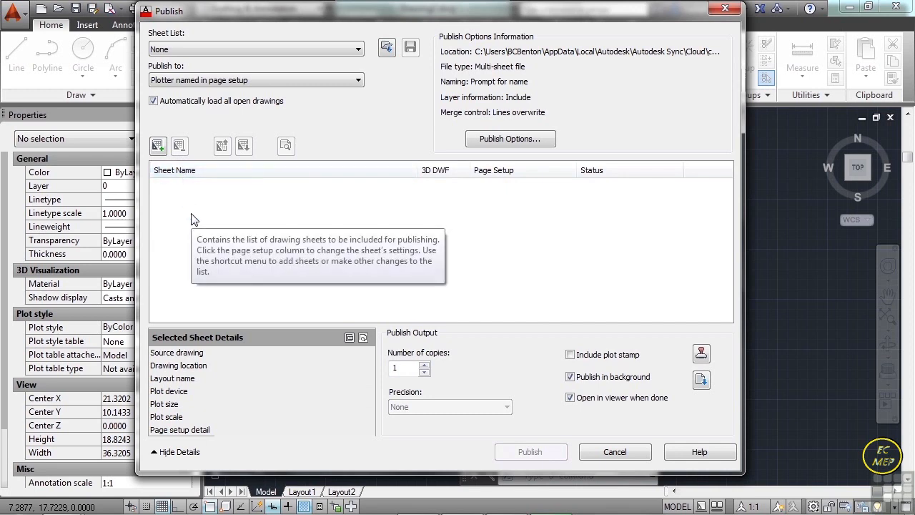
# - Start adding sheets to the publish list and browse to the drawing folder named 13
pyautogui.click(158, 146)
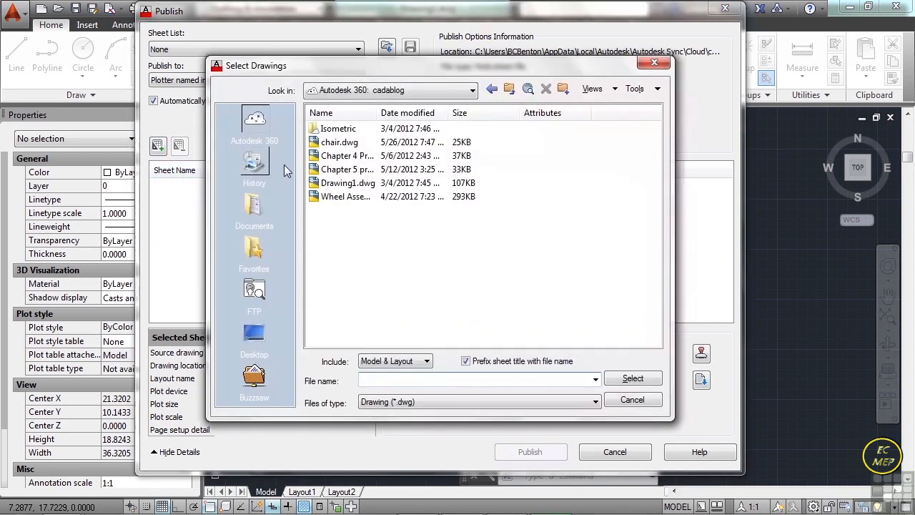
pyautogui.moveTo(378, 113); pyautogui.dragTo(406, 113)
pyautogui.click(333, 98)
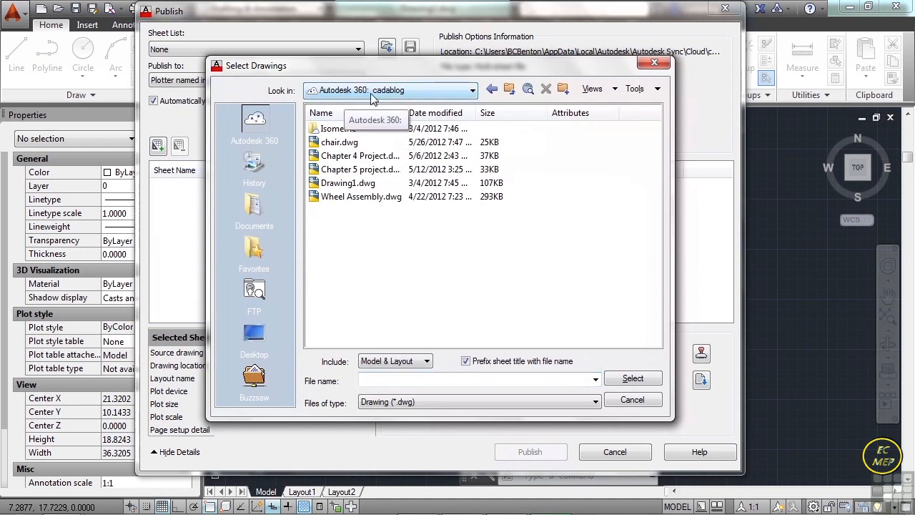
pyautogui.click(374, 198)
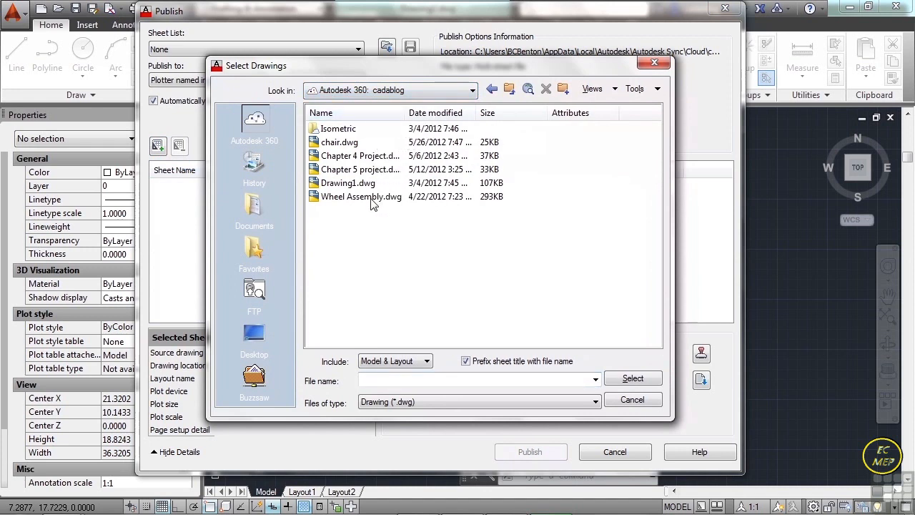
pyautogui.click(472, 91)
pyautogui.click(448, 136)
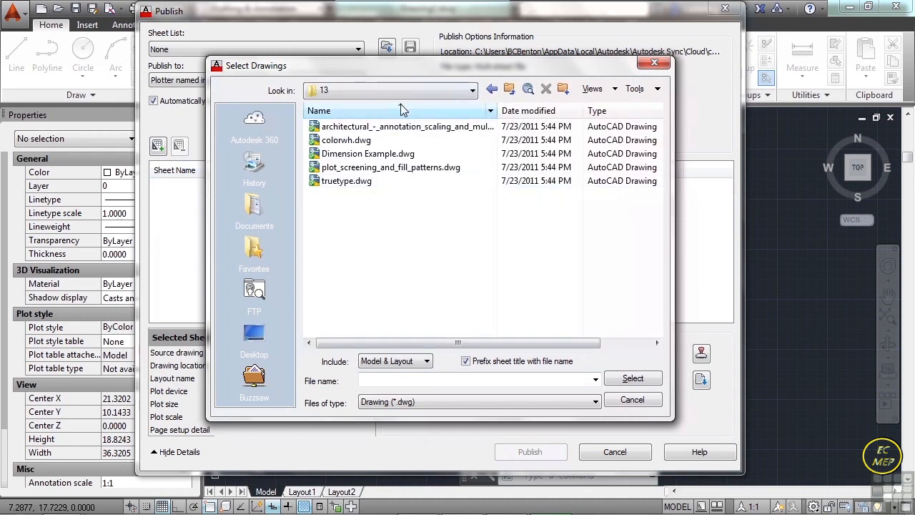
# - Add all five drawings in the folder to the publish list, including both model and layout sheets
pyautogui.click(356, 131)
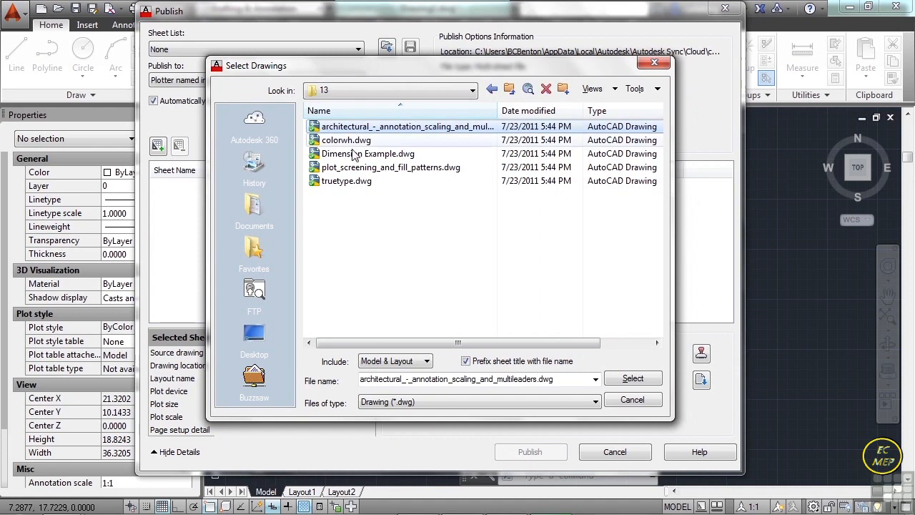
pyautogui.keyDown('shift'); pyautogui.click(349, 183); pyautogui.keyUp('shift')
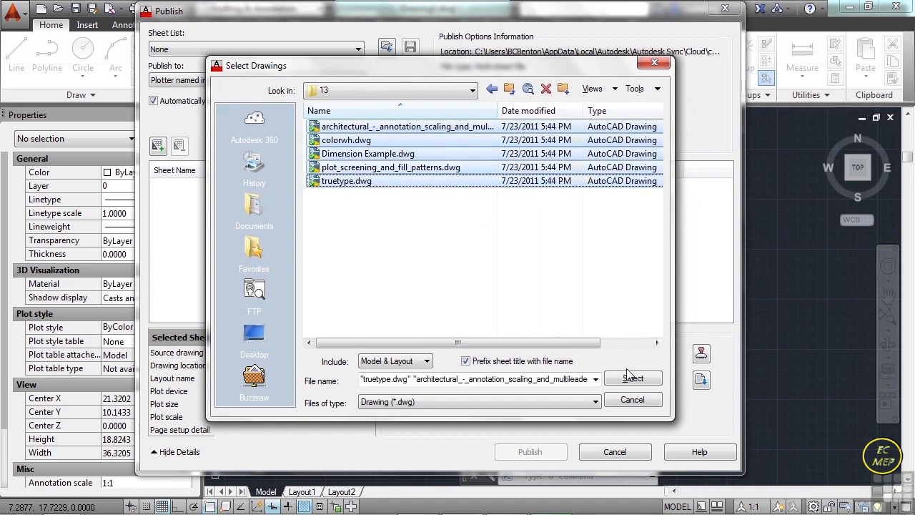
pyautogui.click(418, 361)
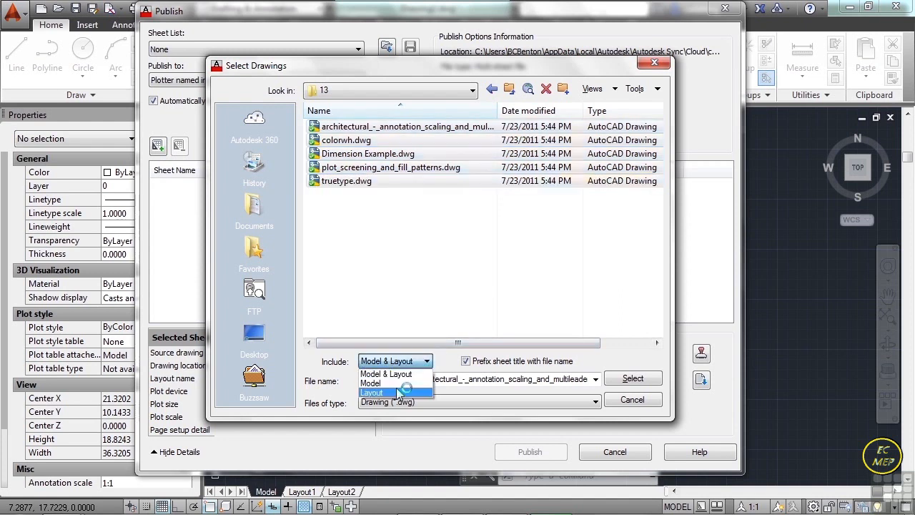
pyautogui.click(399, 392)
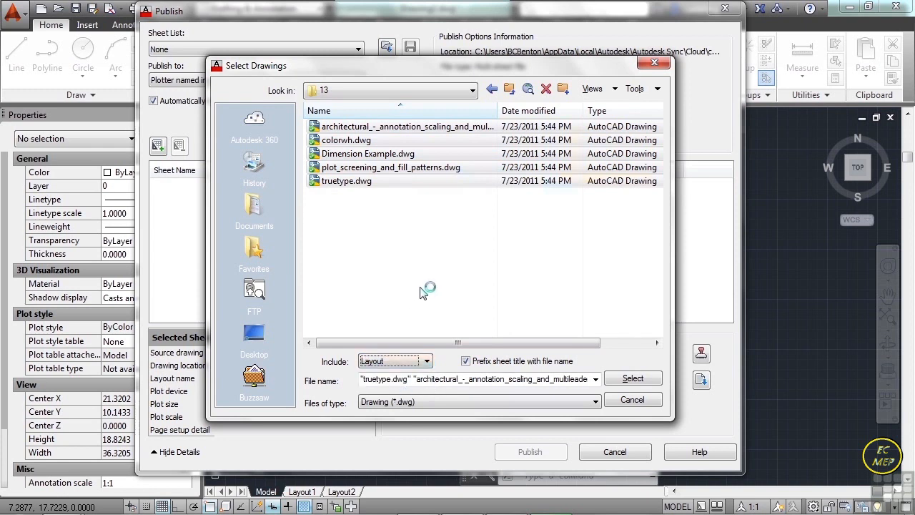
pyautogui.click(426, 362)
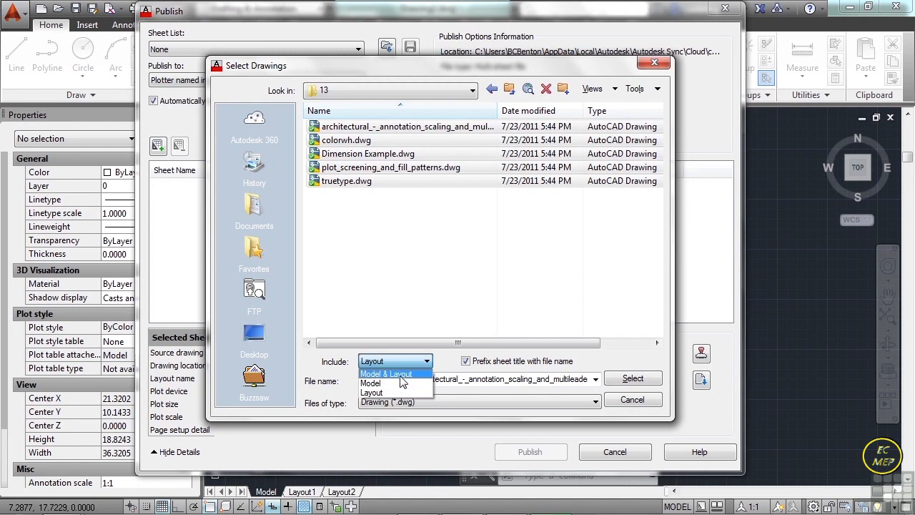
pyautogui.click(401, 376)
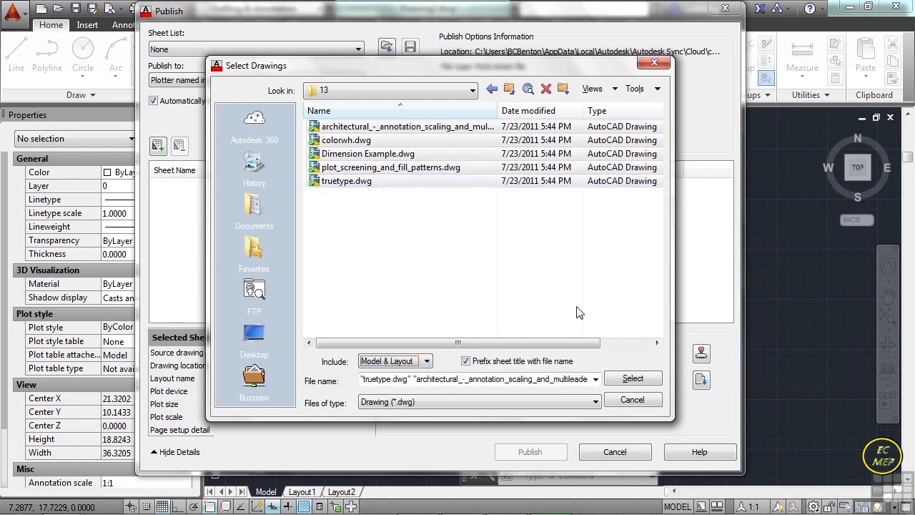
pyautogui.click(632, 379)
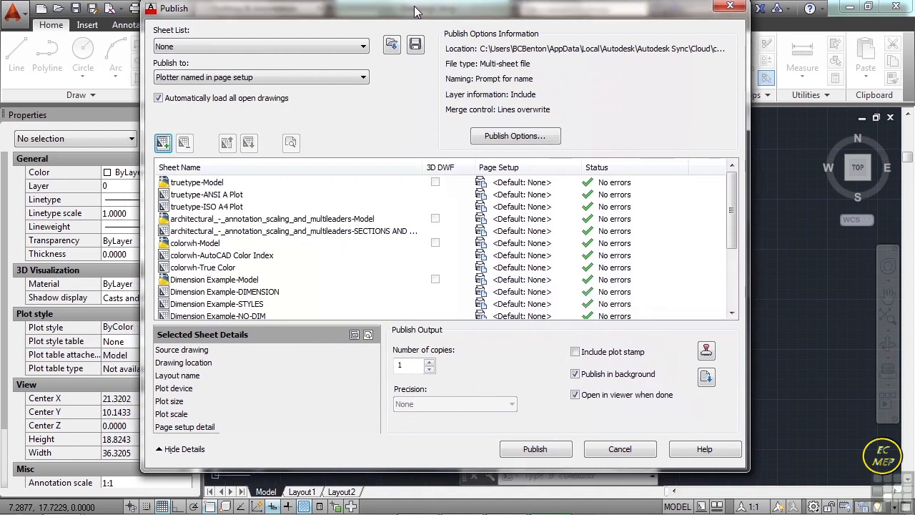
# - Remove the plot_screening_and_fill_patterns-Model and Dimension Example-Model sheets from the publish list
pyautogui.moveTo(729, 206); pyautogui.dragTo(726, 295)
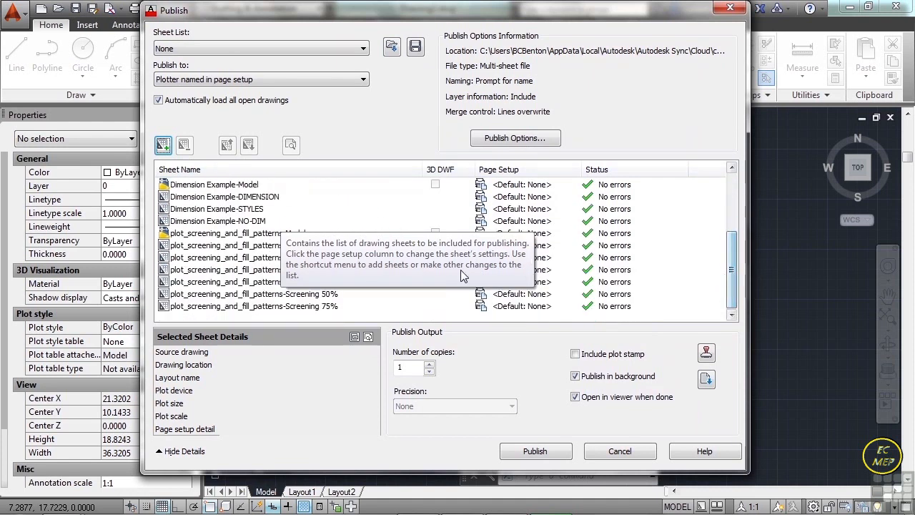
pyautogui.click(206, 246)
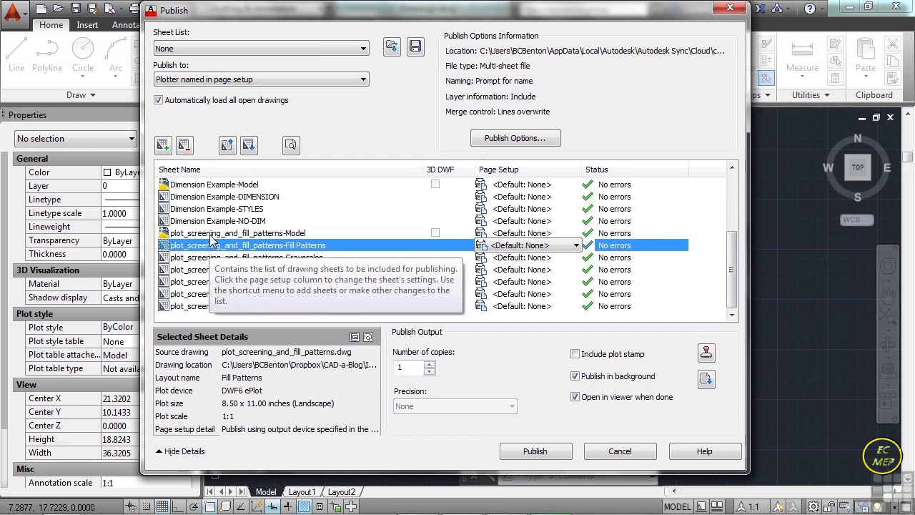
pyautogui.click(211, 236)
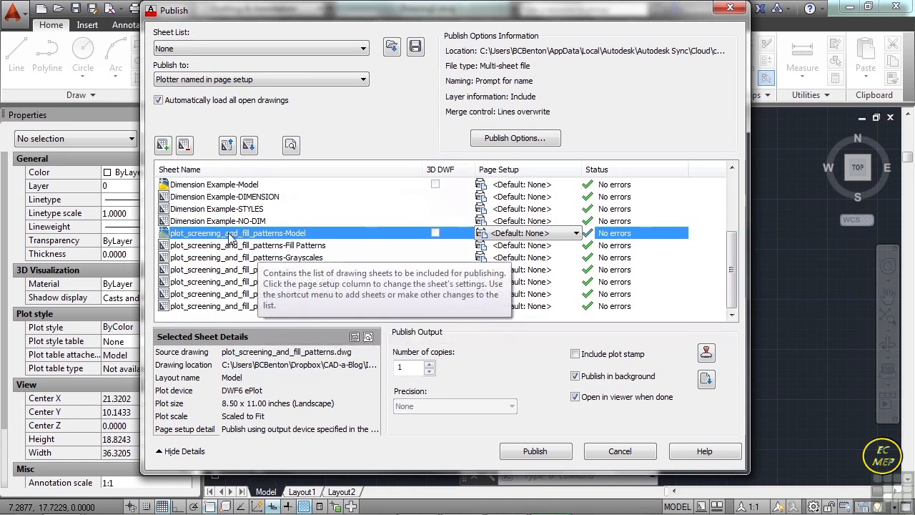
pyautogui.click(183, 145)
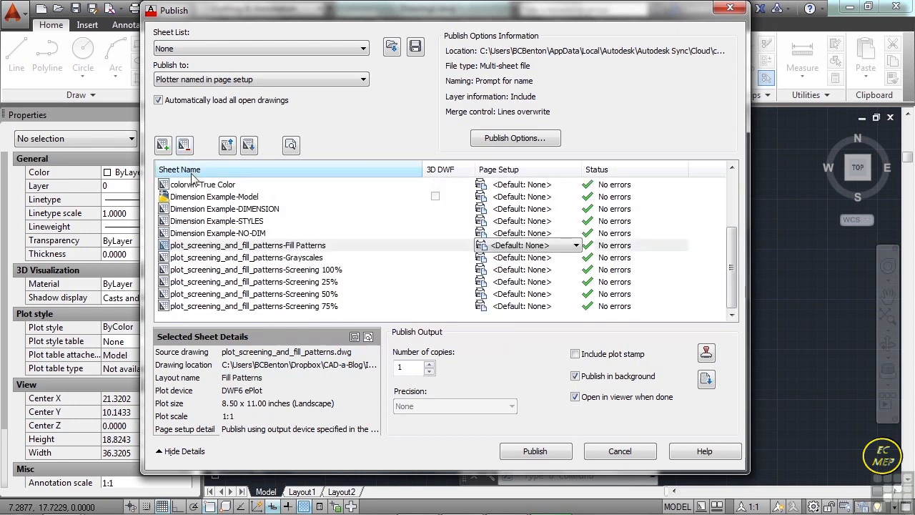
pyautogui.click(196, 196)
pyautogui.click(184, 145)
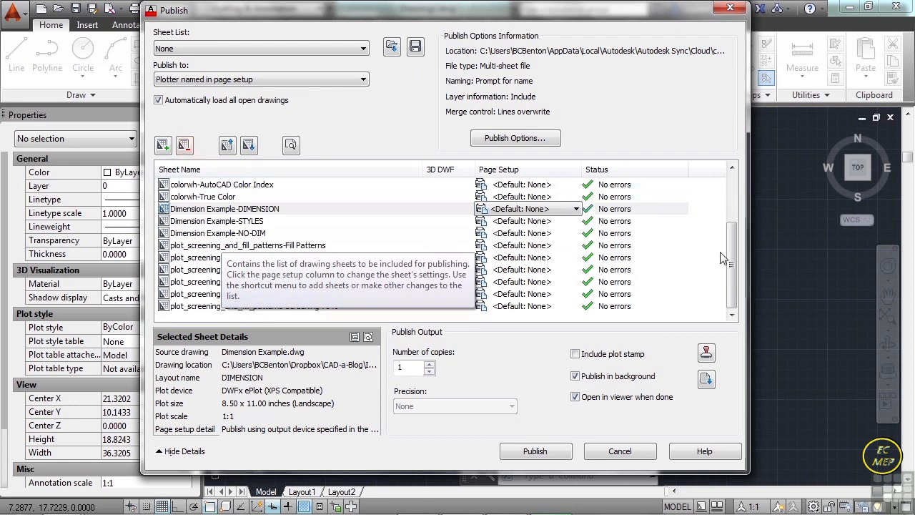
# - Remove the colorwh, architectural annotation scaling and multileaders, and truetype Model sheets from the publish list
pyautogui.scroll(2, 730, 251)
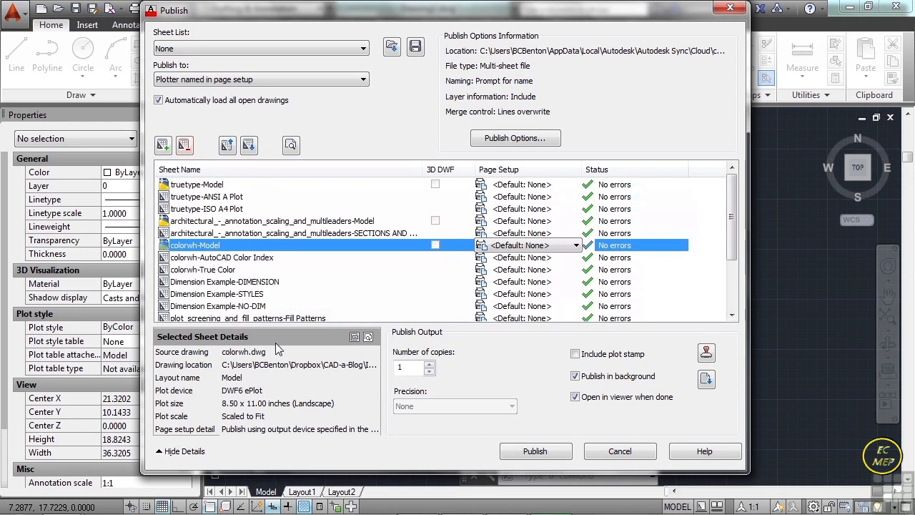
pyautogui.rightClick(209, 247)
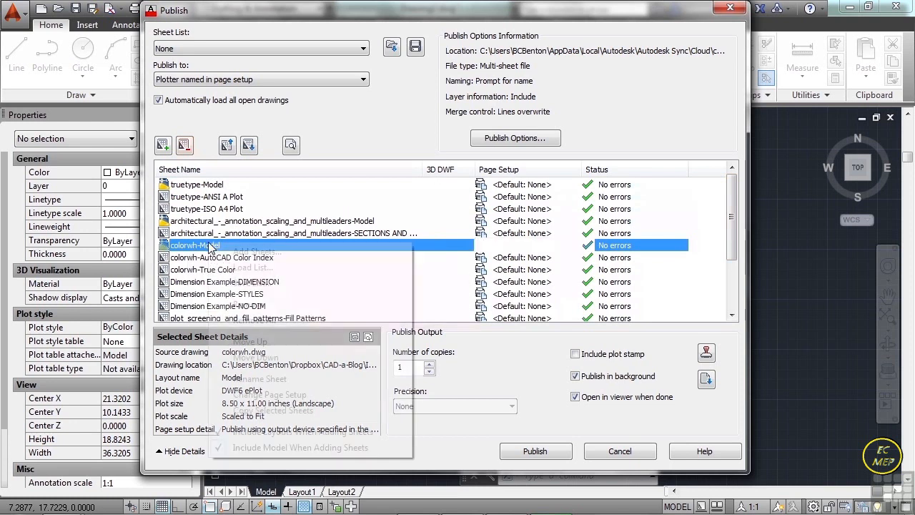
pyautogui.click(256, 306)
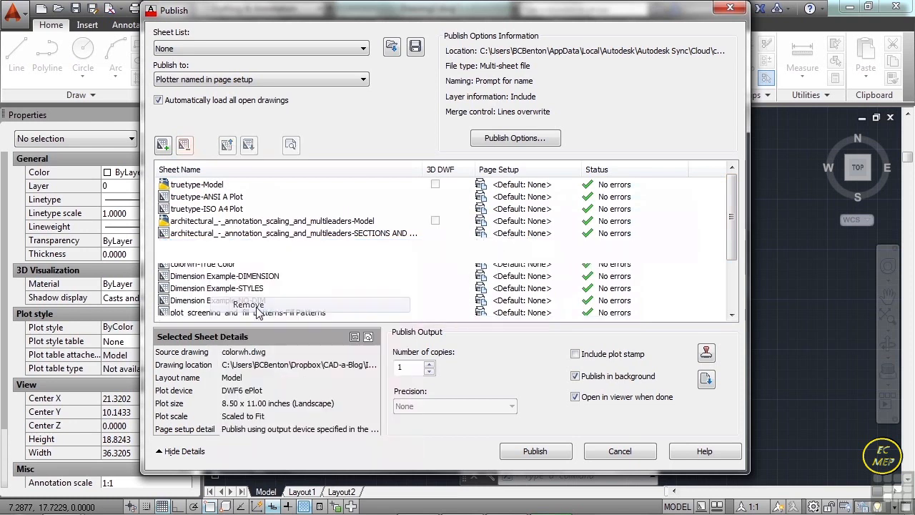
pyautogui.click(224, 222)
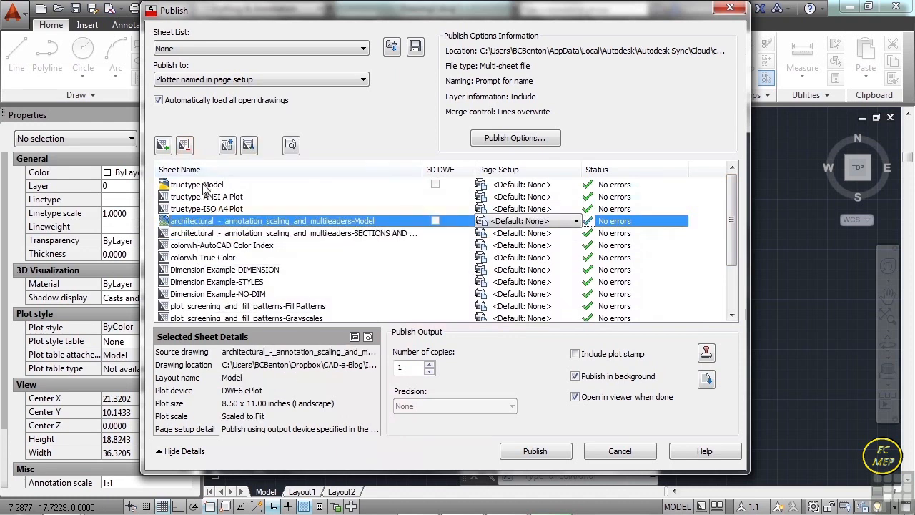
pyautogui.keyDown('ctrl'); pyautogui.click(204, 185); pyautogui.keyUp('ctrl')
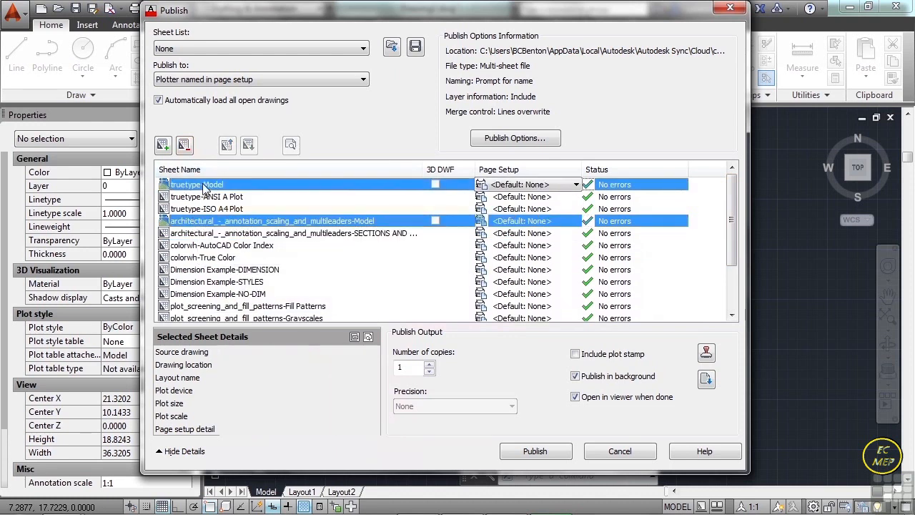
pyautogui.click(184, 145)
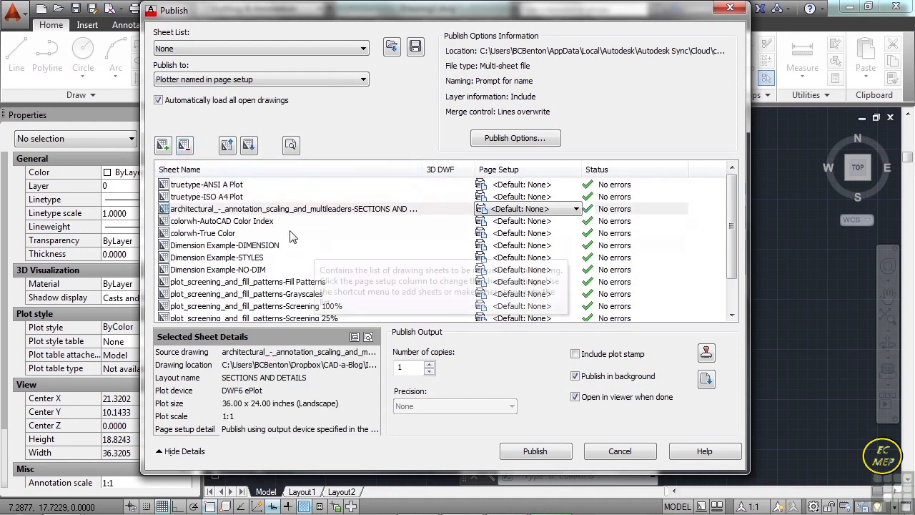
# - Review the remaining layout sheets in the publish list and their details, including plot device, plot size and page setup
pyautogui.click(235, 185)
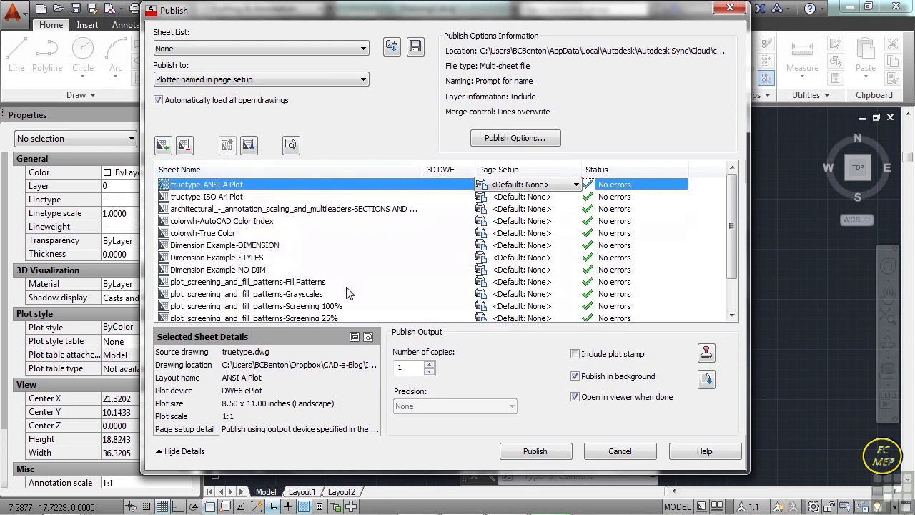
pyautogui.press('Down')
pyautogui.press('Down')
pyautogui.press('Down')
pyautogui.press('Down')
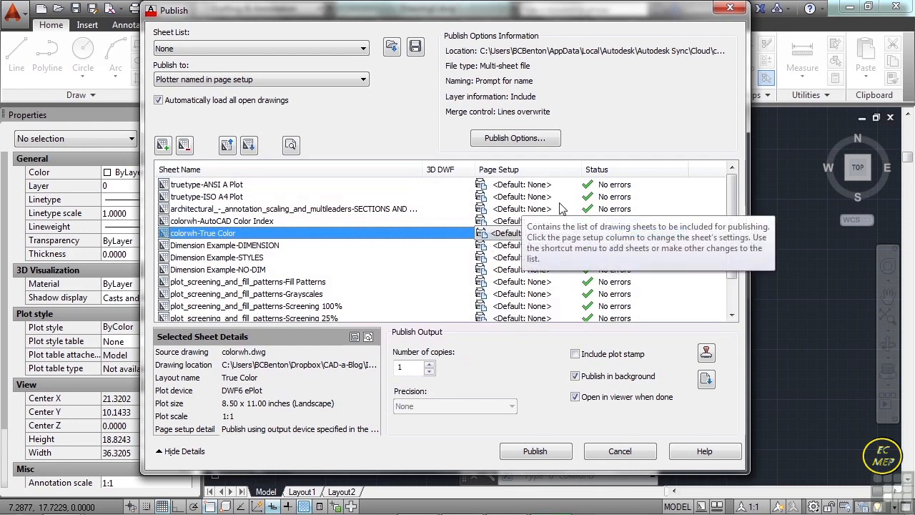
pyautogui.moveTo(734, 191)
pyautogui.mouseDown()
pyautogui.moveTo(736, 239)
pyautogui.moveTo(743, 176)
pyautogui.mouseUp()
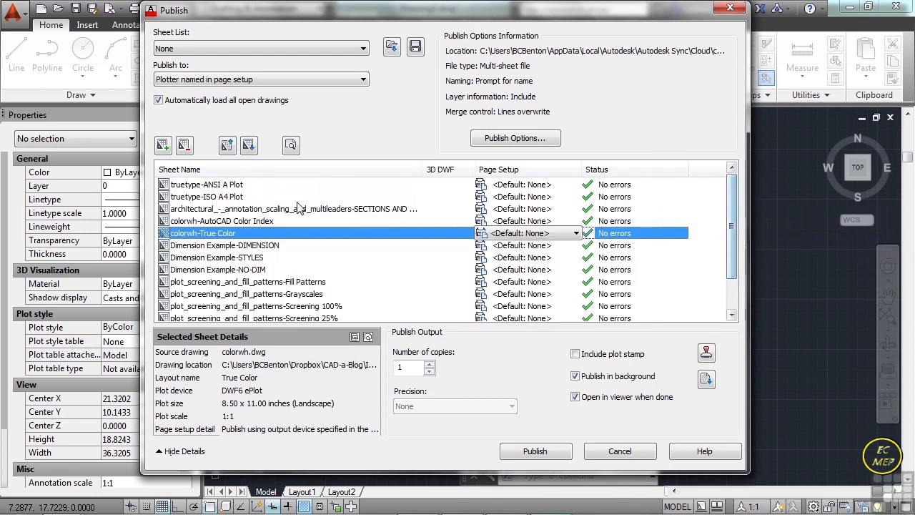
pyautogui.click(230, 184)
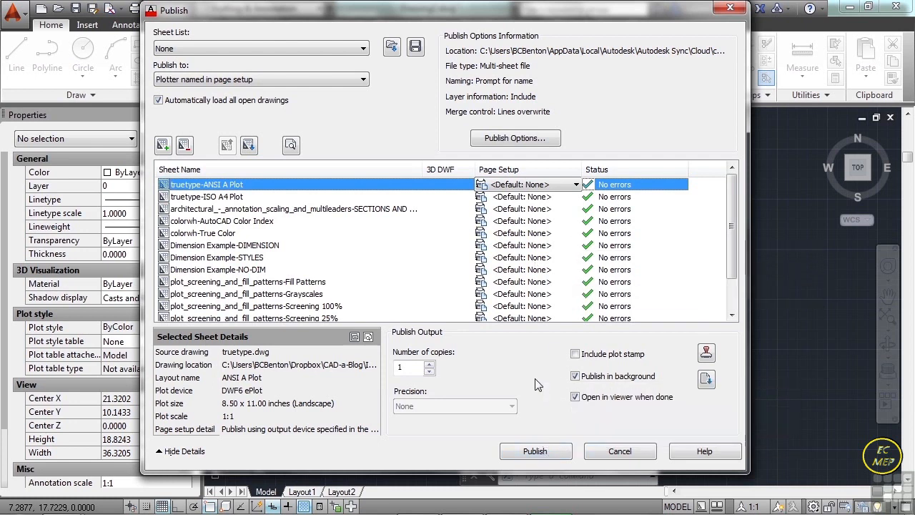
pyautogui.moveTo(736, 211); pyautogui.dragTo(734, 262)
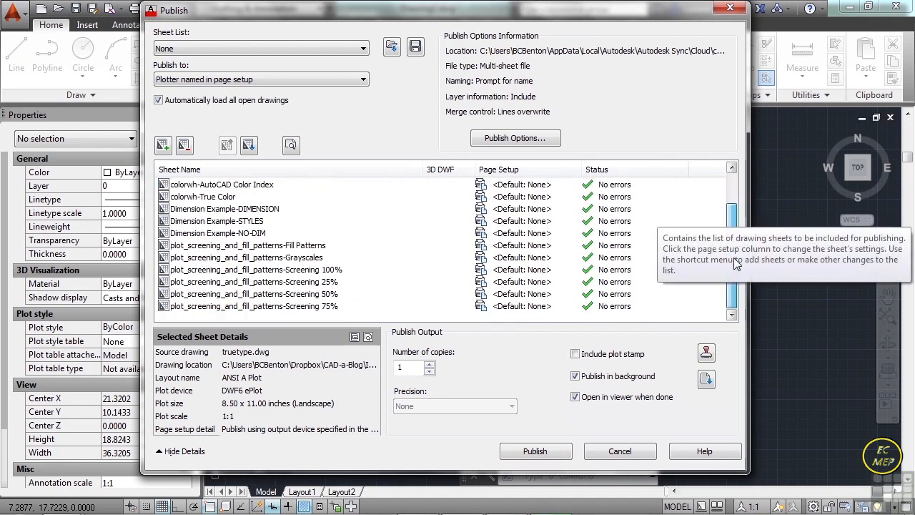
pyautogui.scroll(1, 733, 280)
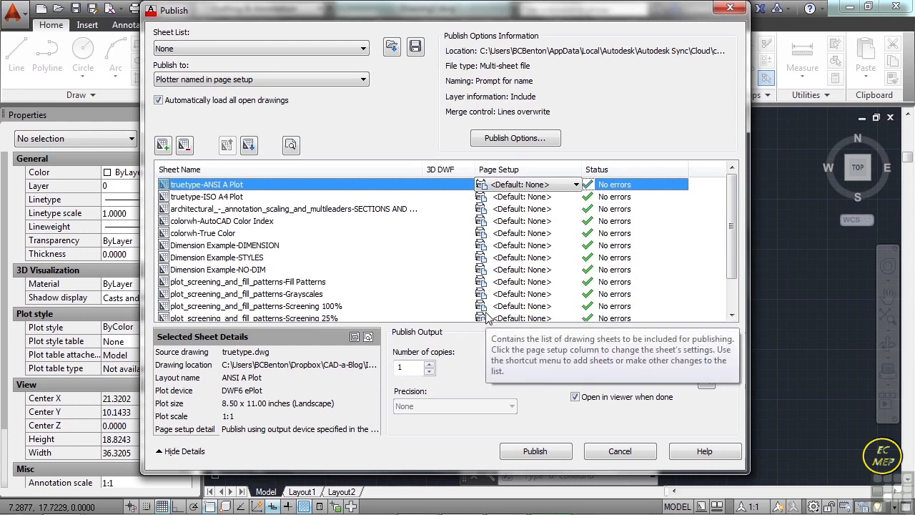
# - Examine the page setup choices for the truetype-ANSI A Plot sheet, including importing page setups from another drawing, and cancel the import
pyautogui.click(576, 184)
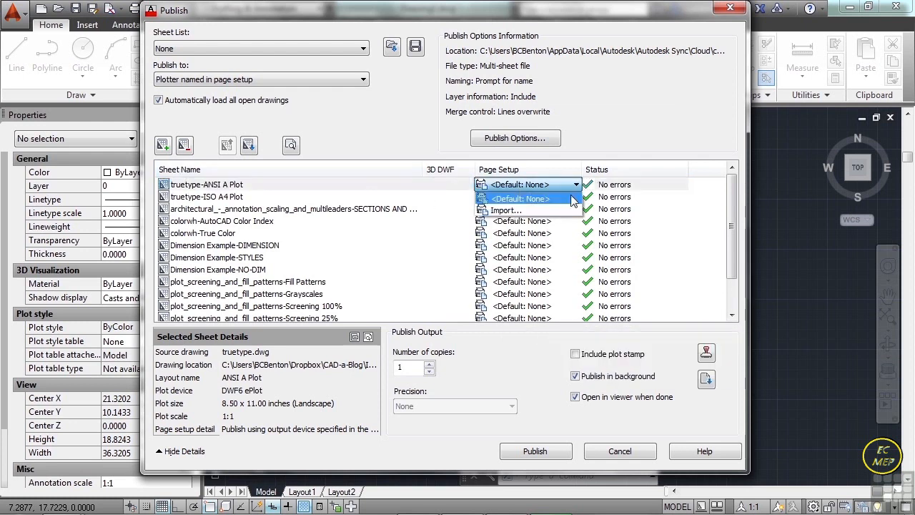
pyautogui.click(311, 190)
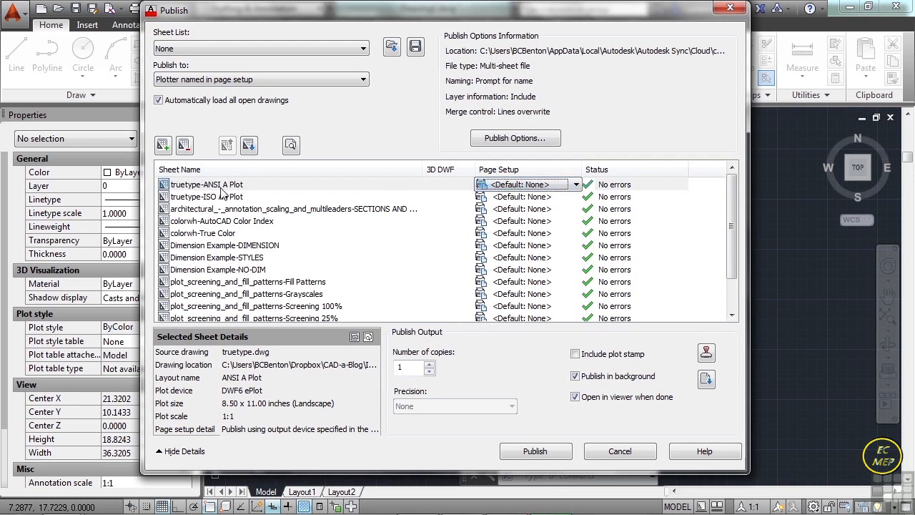
pyautogui.click(379, 186)
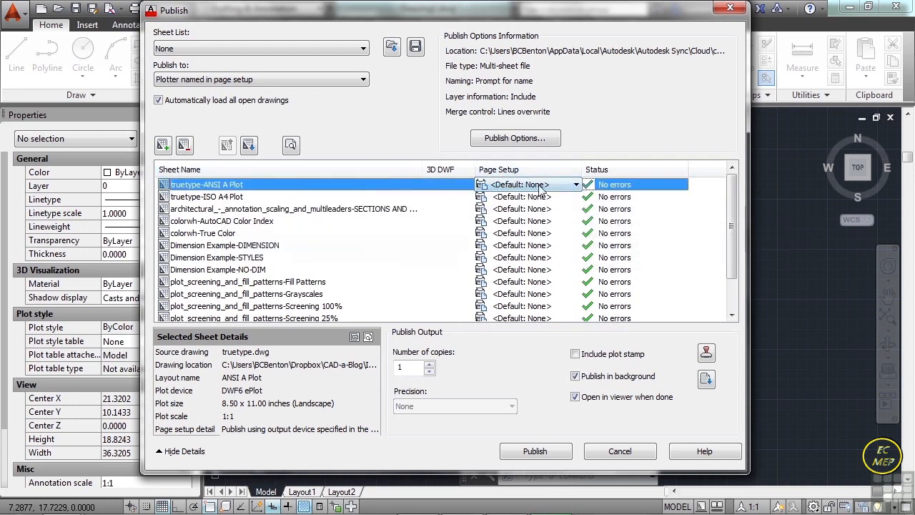
pyautogui.click(576, 185)
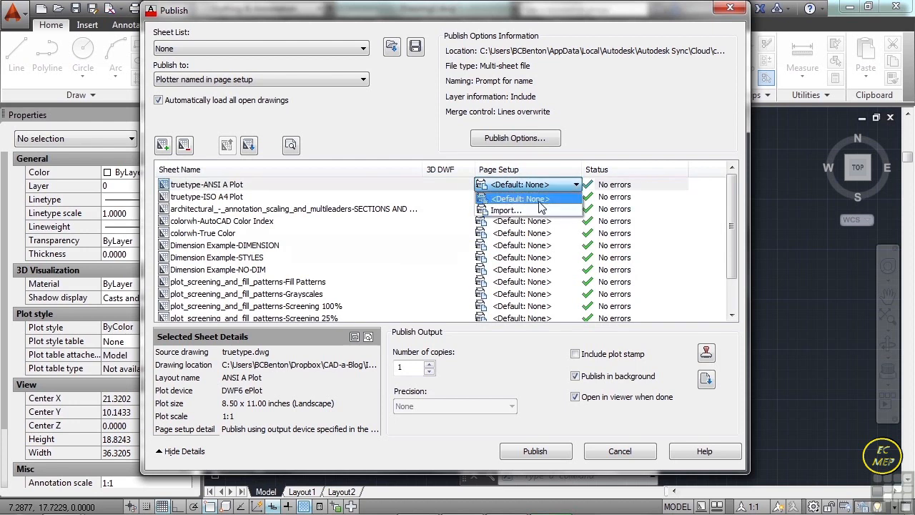
pyautogui.click(503, 211)
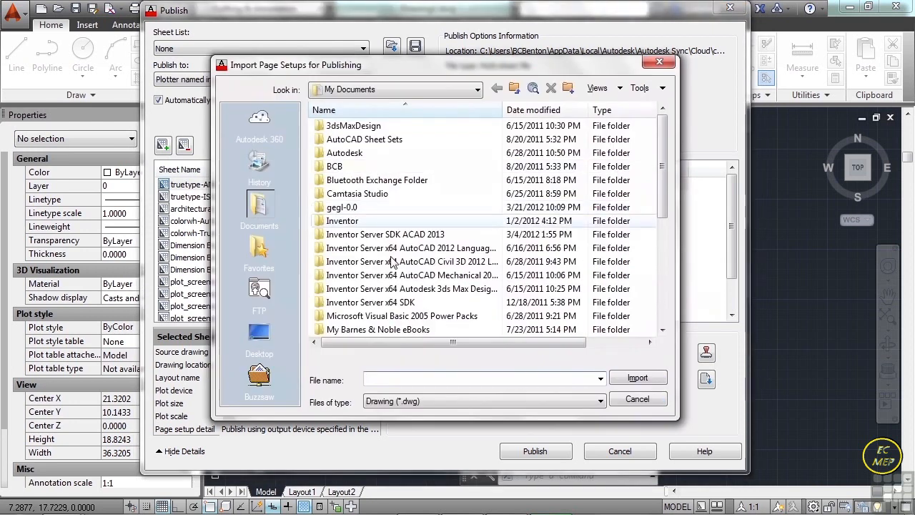
pyautogui.click(637, 399)
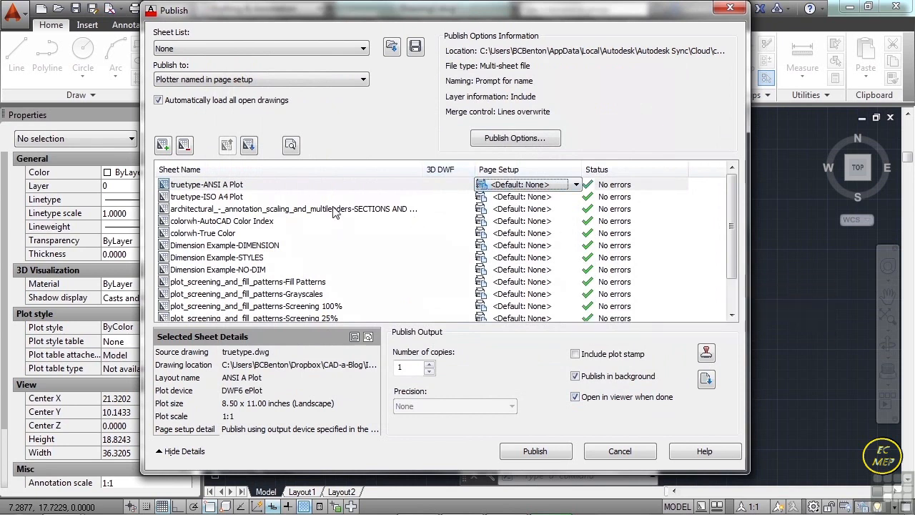
pyautogui.scroll(-2, 336, 207)
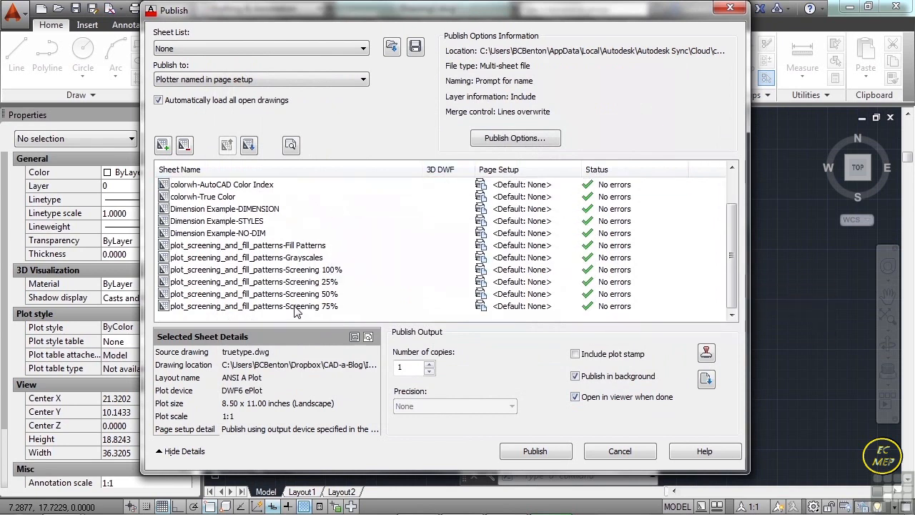
# - Select all sheets in the publish list and check the page setup choices offered for them
pyautogui.hotkey('ctrl', 'a')
pyautogui.scroll(1, 336, 253)
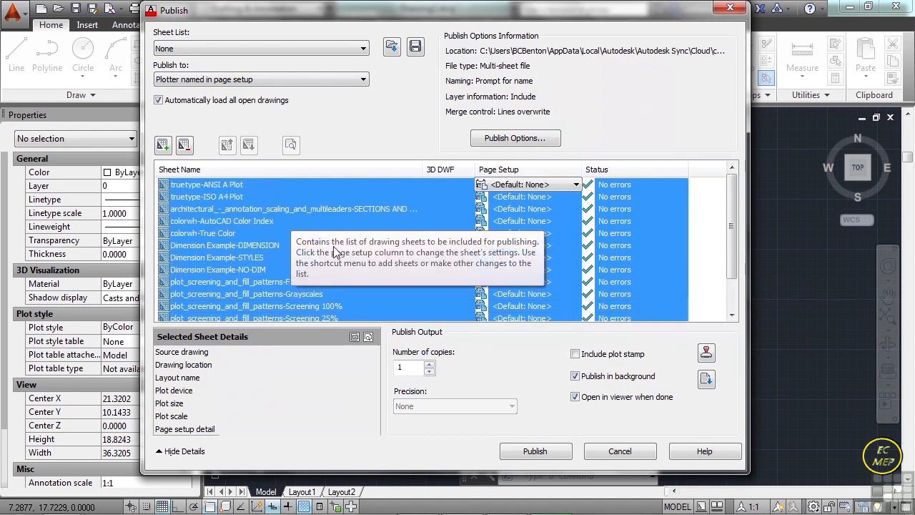
pyautogui.click(577, 184)
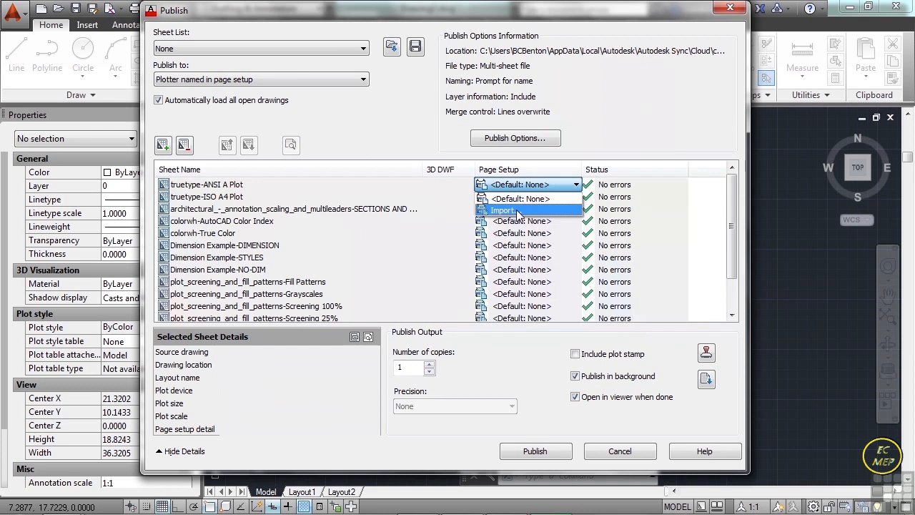
pyautogui.click(411, 353)
# - Try raising the number of copies in the publish output, and set it back to 1
pyautogui.click(417, 368)
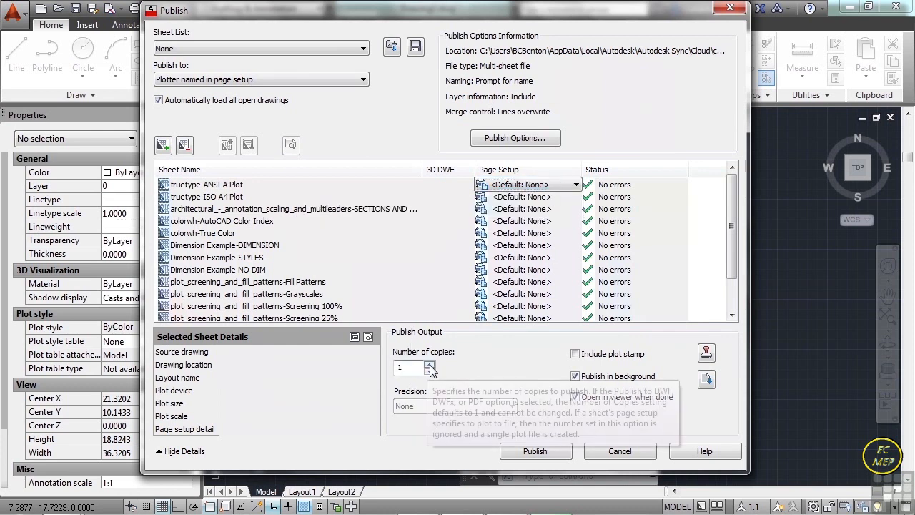
pyautogui.click(429, 364)
pyautogui.click(429, 365)
pyautogui.click(428, 365)
pyautogui.click(429, 365)
pyautogui.write('1')
pyautogui.moveTo(418, 368); pyautogui.dragTo(398, 369)
pyautogui.write('1')
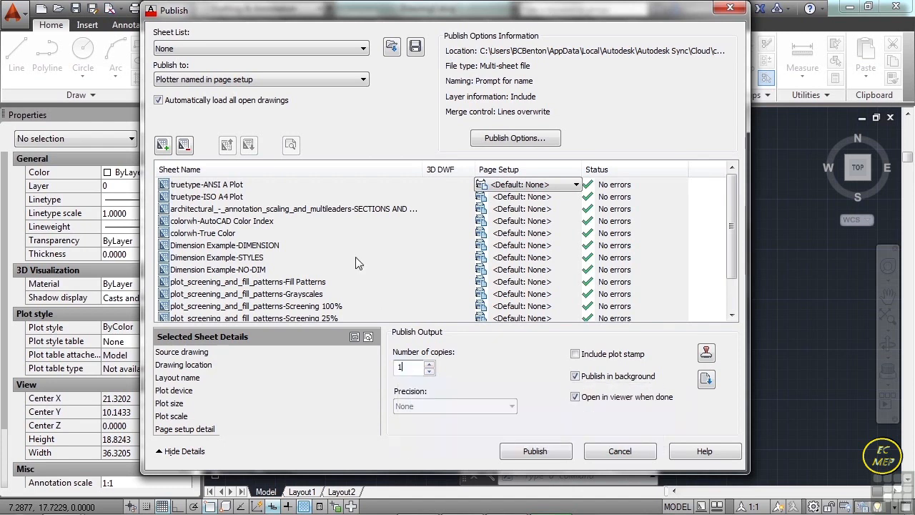
# - Try including a plot stamp, look through its stamp fields, cancel the stamp settings and exclude the stamp again
pyautogui.click(584, 358)
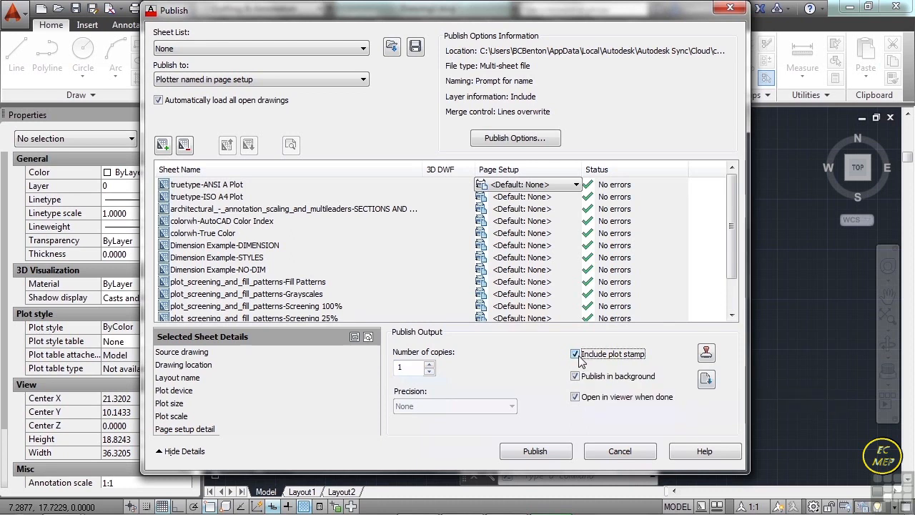
pyautogui.click(707, 353)
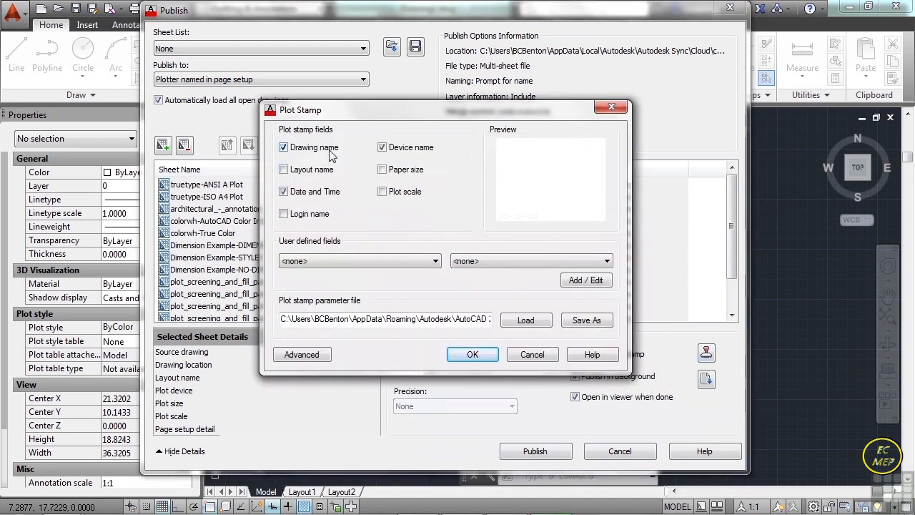
pyautogui.click(291, 175)
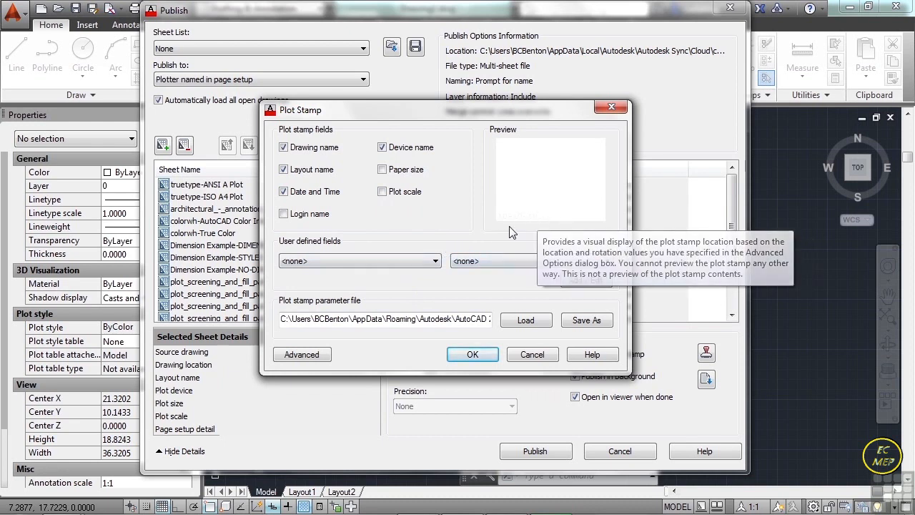
pyautogui.click(537, 357)
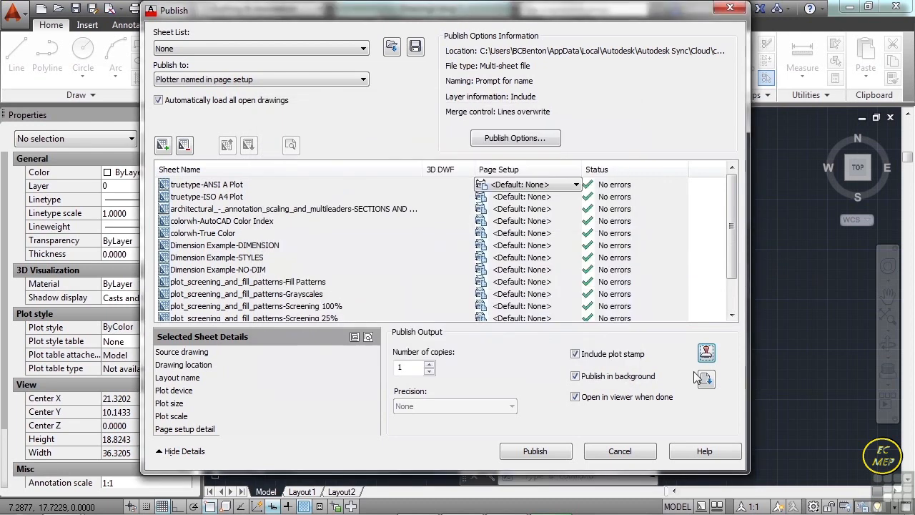
pyautogui.click(575, 354)
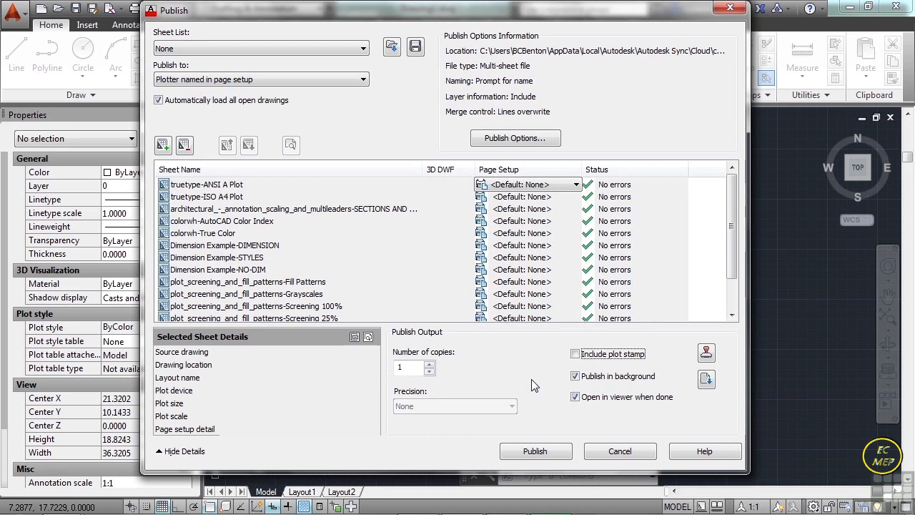
# - Turn off publishing in the background and set the sheets to publish to PDF
pyautogui.click(572, 378)
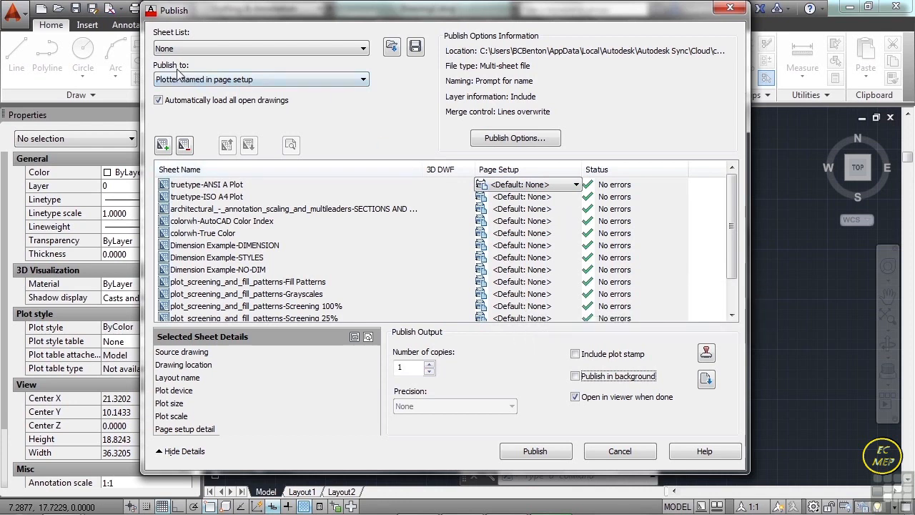
pyautogui.click(352, 81)
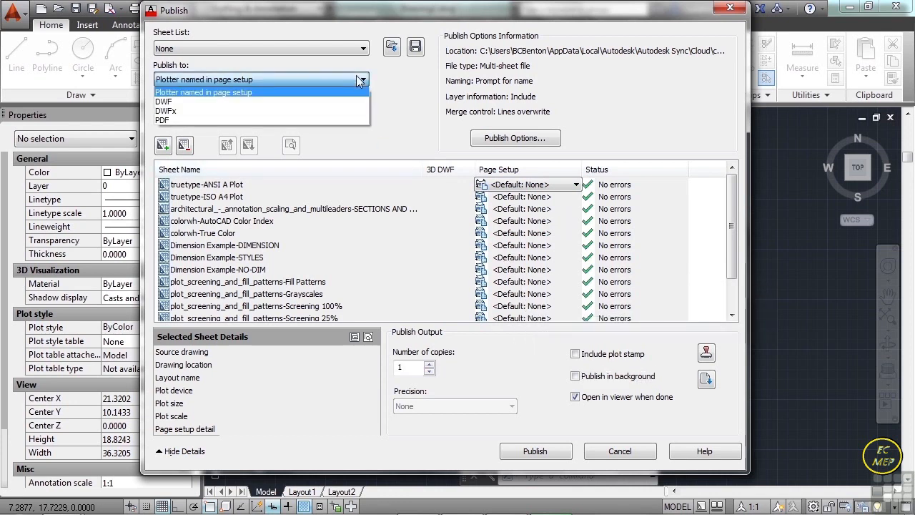
pyautogui.click(211, 119)
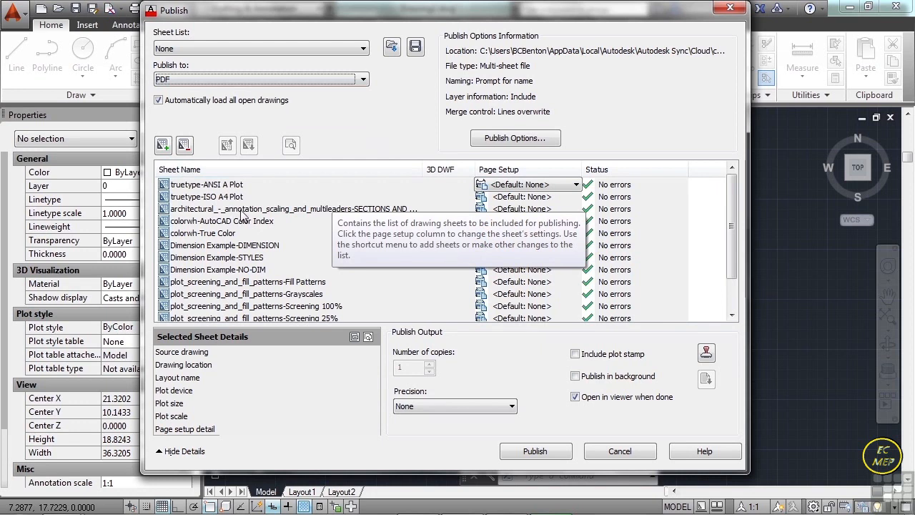
pyautogui.moveTo(732, 208)
pyautogui.mouseDown()
pyautogui.moveTo(734, 244)
pyautogui.moveTo(733, 207)
pyautogui.mouseUp()
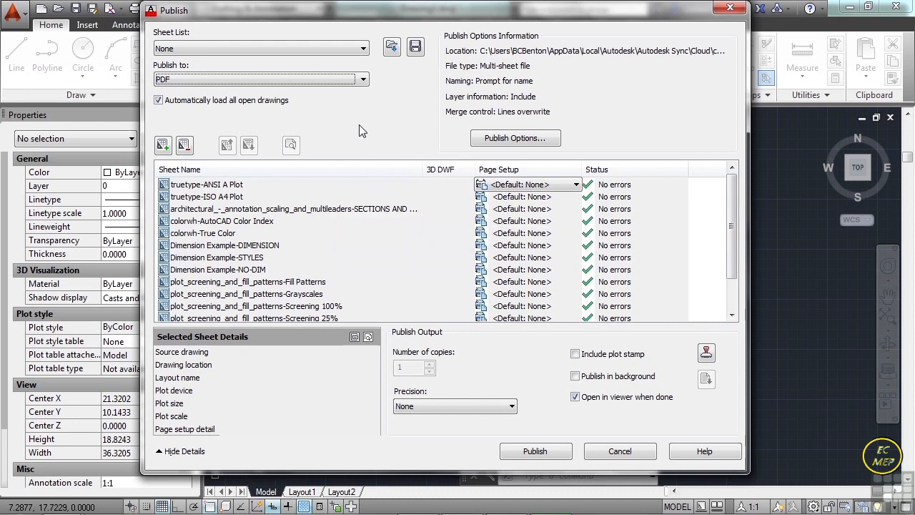
pyautogui.click(363, 79)
# - Try the Single-sheet file type in the publish options and set the type back to Multi-sheet file
pyautogui.click(510, 140)
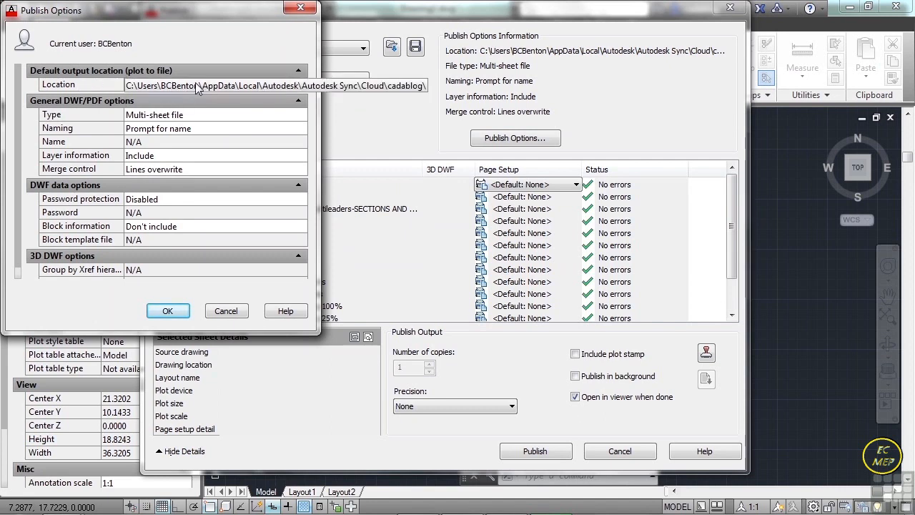
pyautogui.click(203, 118)
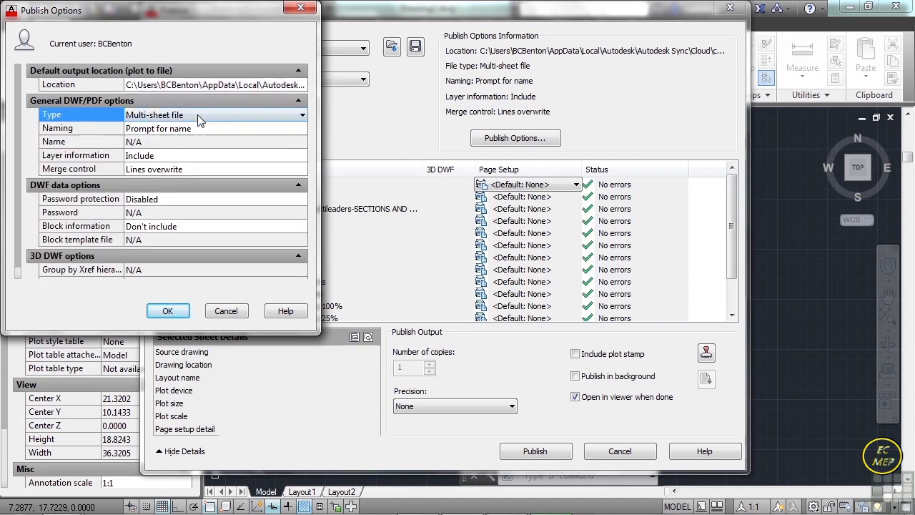
pyautogui.click(204, 118)
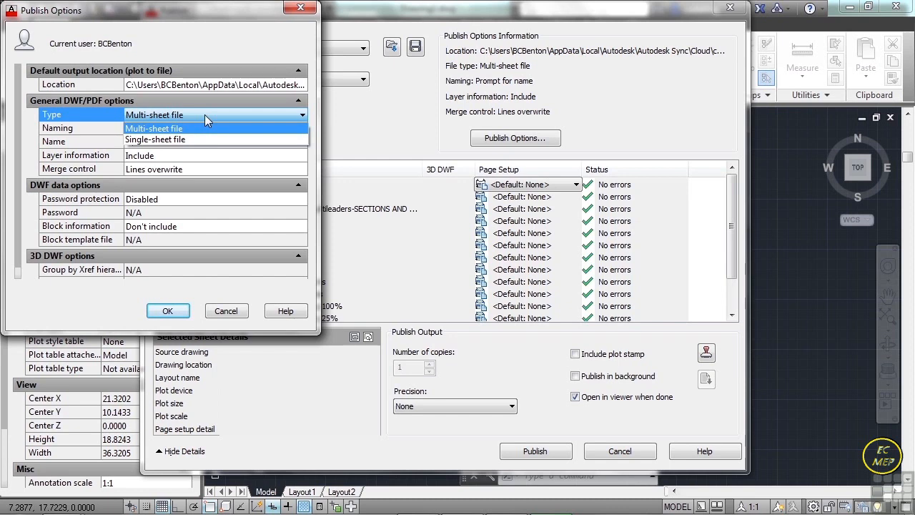
pyautogui.click(203, 139)
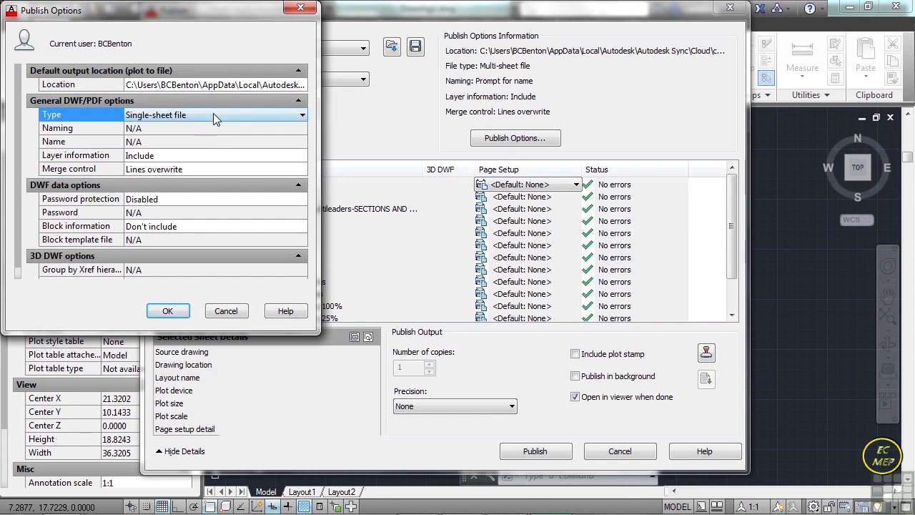
pyautogui.click(213, 115)
pyautogui.click(212, 127)
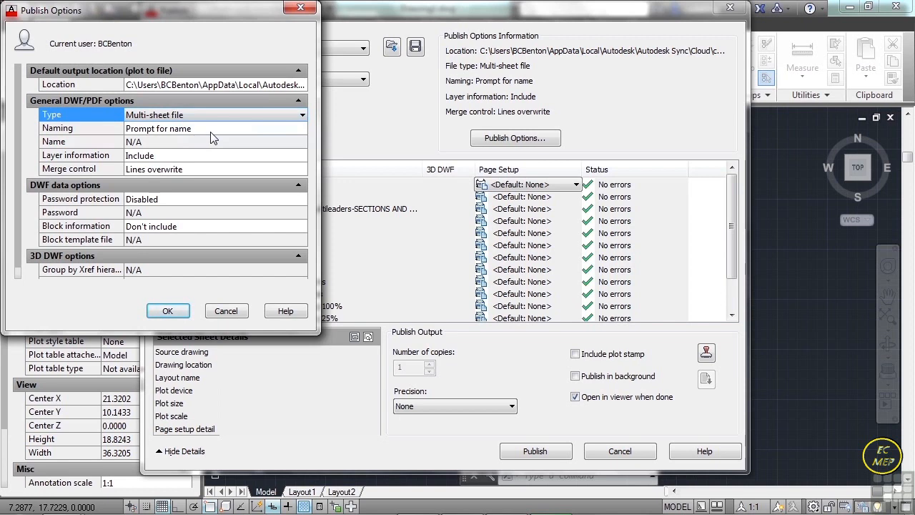
# - Review the naming choices and remaining publish options, keep Prompt for name, and accept the options
pyautogui.click(211, 132)
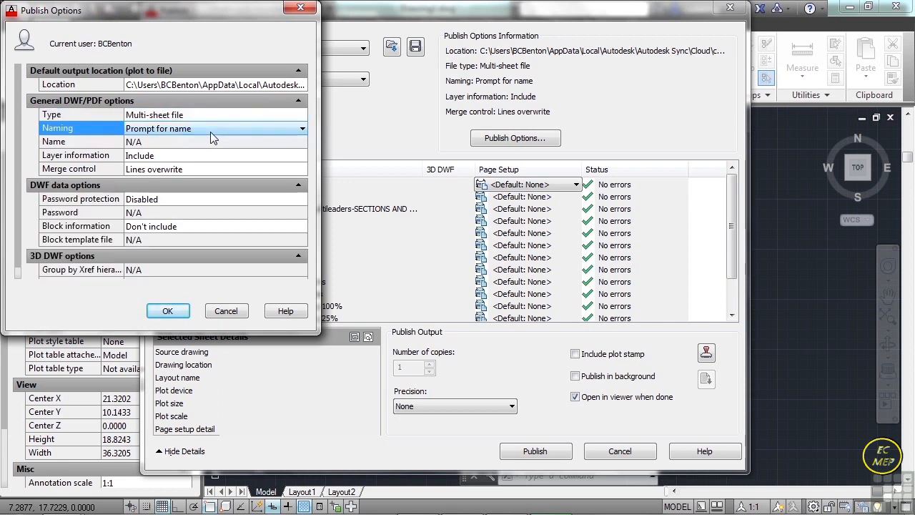
pyautogui.click(210, 131)
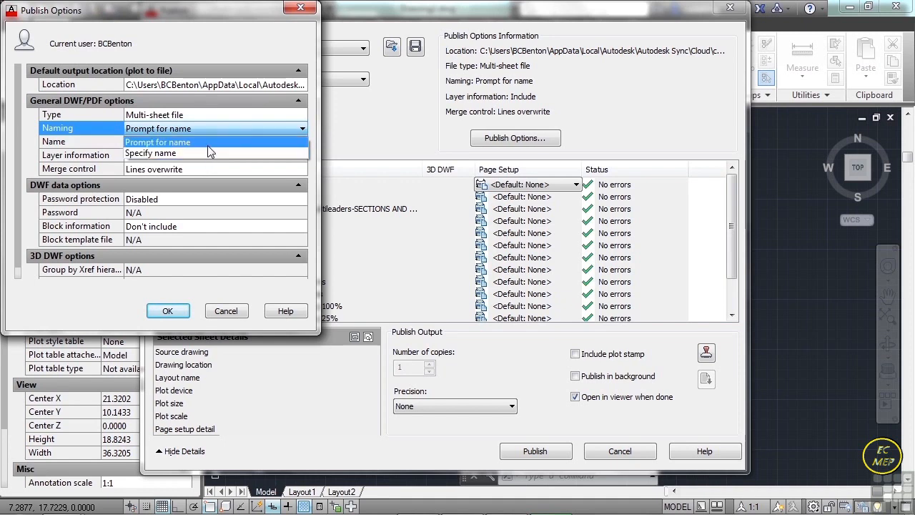
pyautogui.click(182, 142)
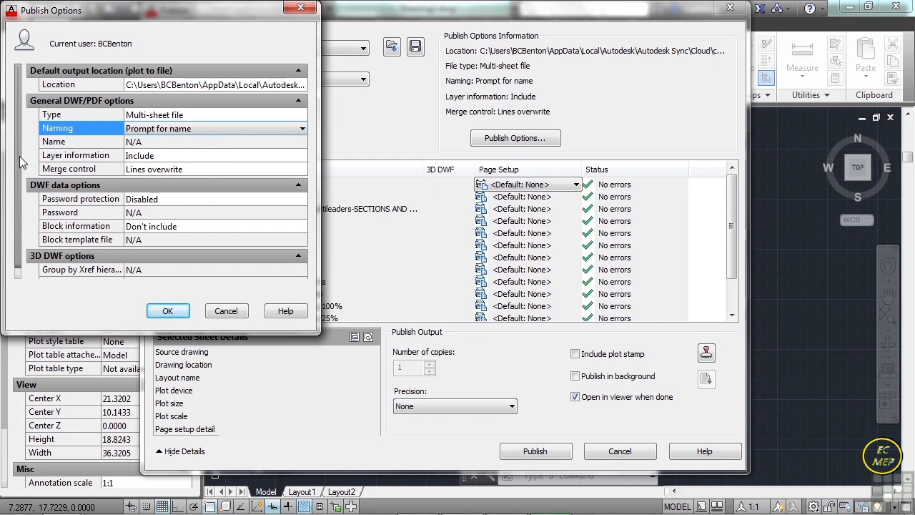
pyautogui.scroll(-1, 18, 162)
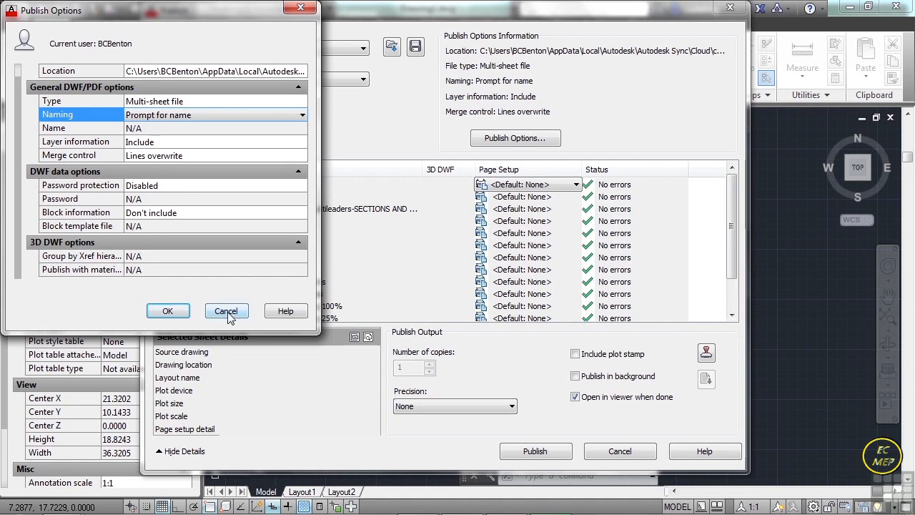
pyautogui.click(172, 311)
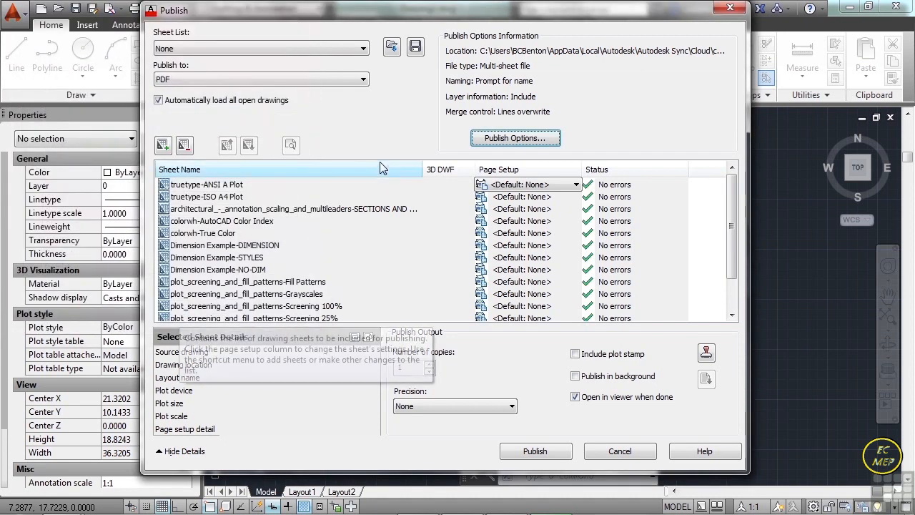
# - Move the colorwh-AutoCAD Color Index sheet one place down in the publish order
pyautogui.click(206, 222)
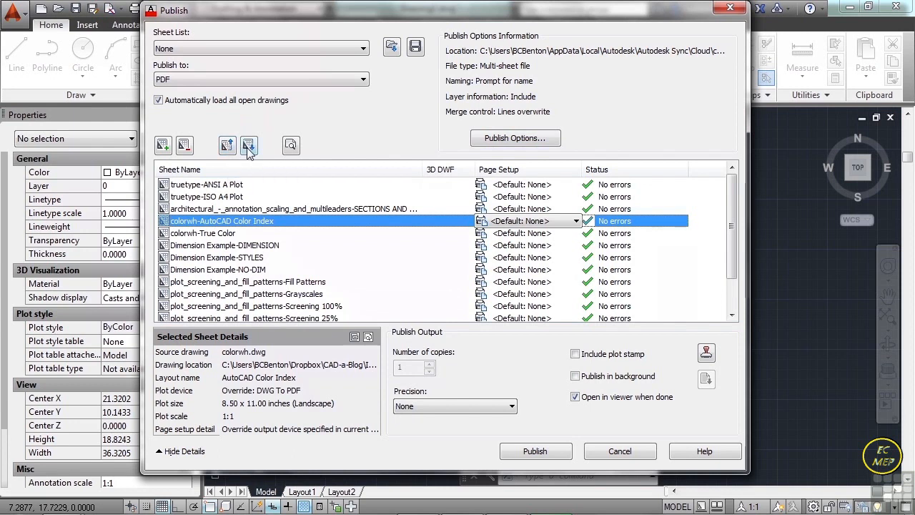
pyautogui.click(247, 148)
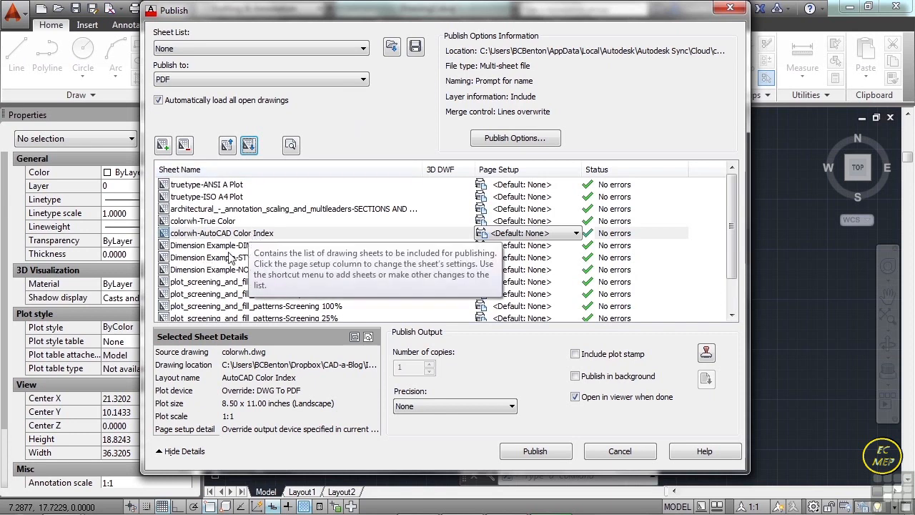
# - Save the sheet list as project publish.dsd and close the Publish dialog without publishing
pyautogui.click(415, 47)
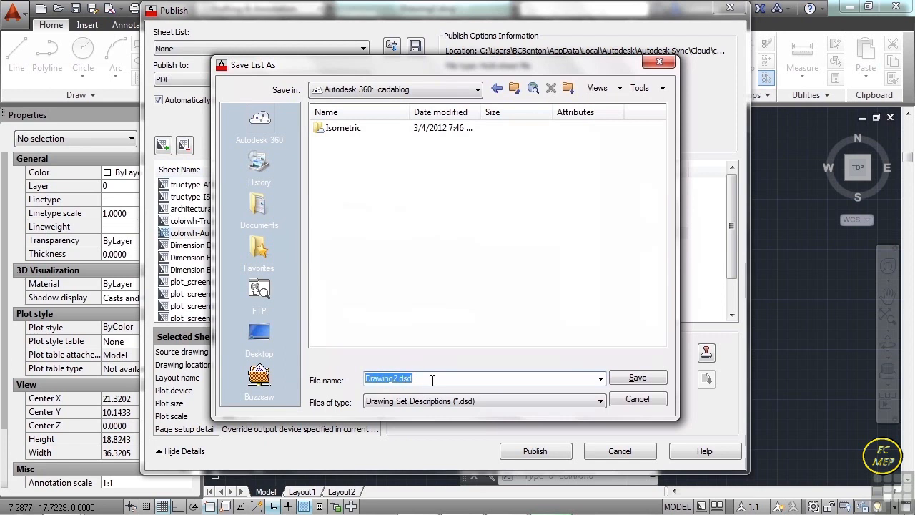
pyautogui.click(433, 380)
pyautogui.moveTo(397, 379); pyautogui.dragTo(364, 379)
pyautogui.write('project publish')
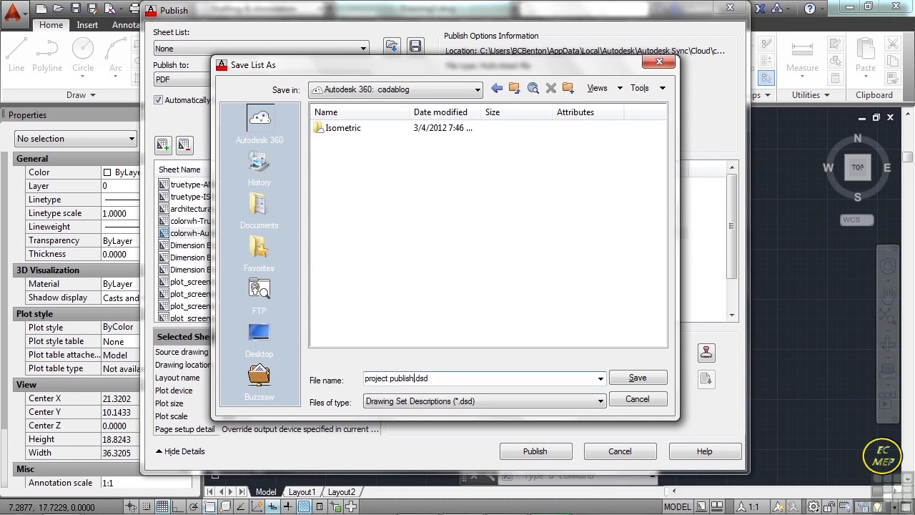
pyautogui.click(631, 379)
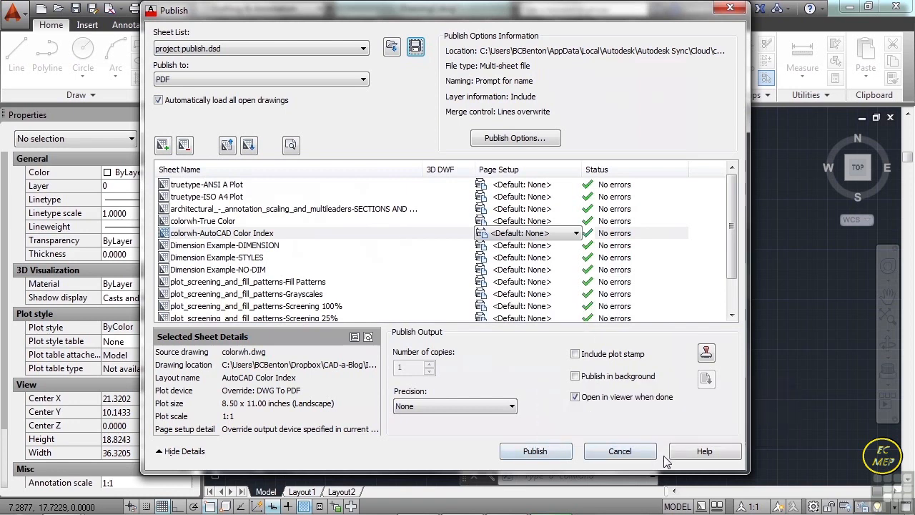
pyautogui.click(639, 451)
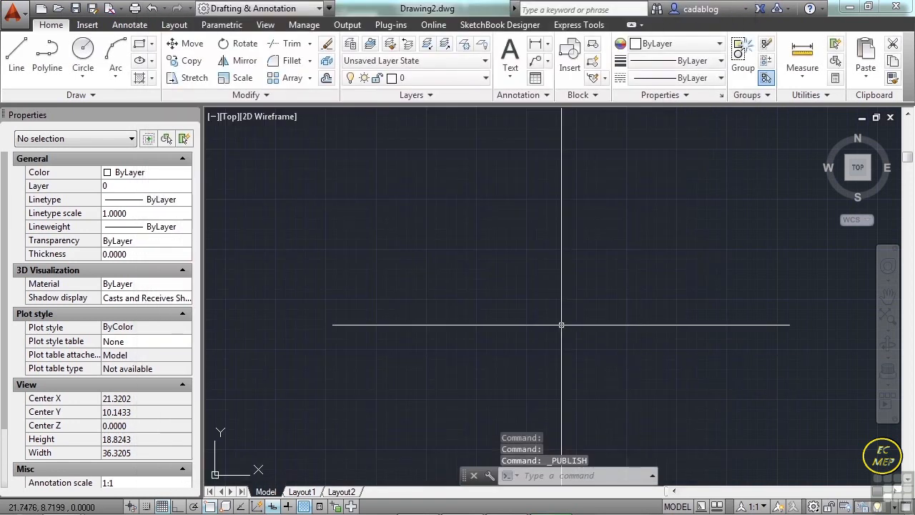
# - Restart the Publish command and remove the Unsaved Drawing Model, Layout1 and Layout2 sheets from the list
pyautogui.write('publish')
pyautogui.press('Return')
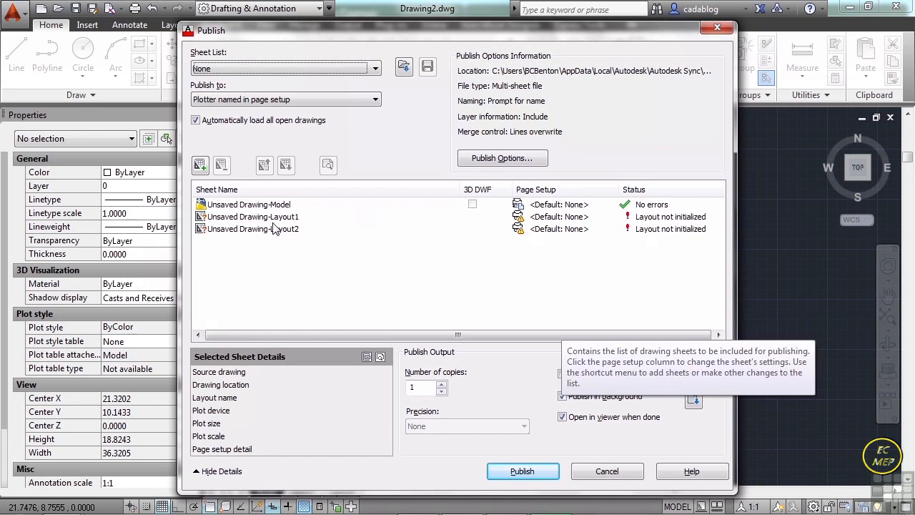
pyautogui.click(274, 227)
pyautogui.keyDown('shift'); pyautogui.click(250, 204); pyautogui.keyUp('shift')
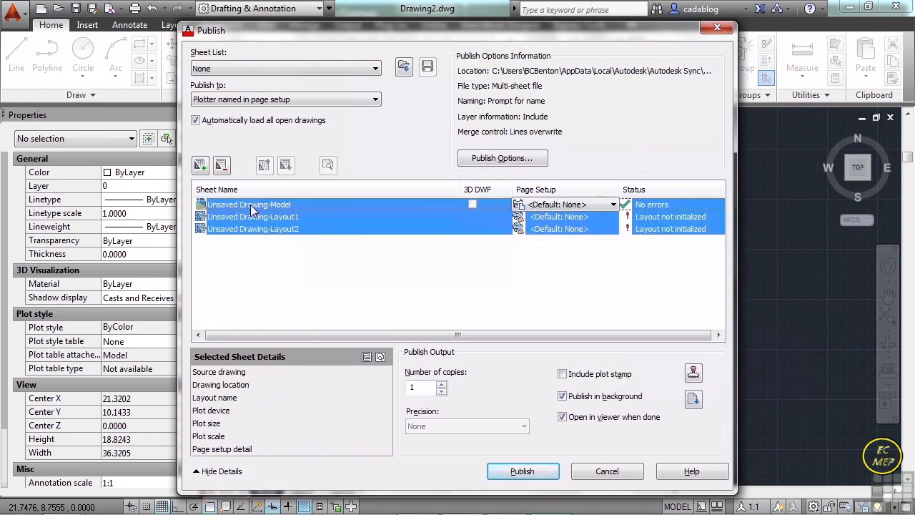
pyautogui.rightClick(250, 204)
pyautogui.click(292, 266)
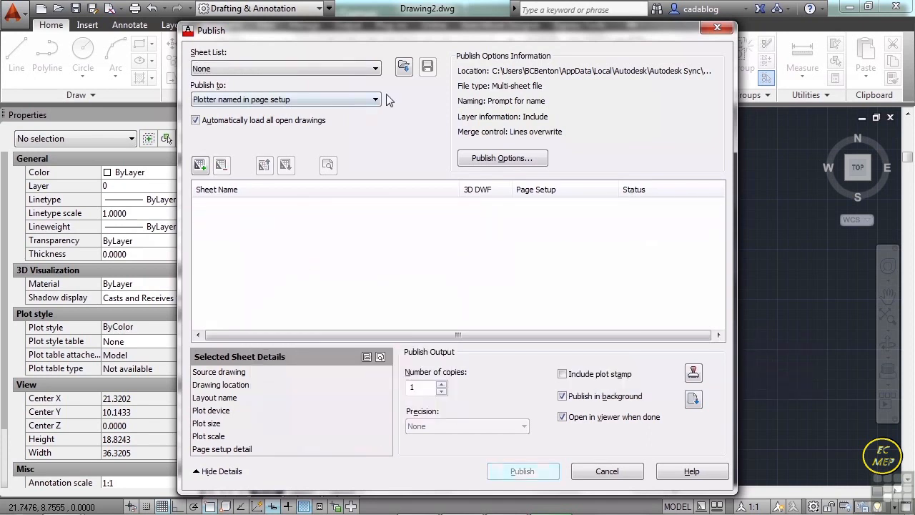
# - Load the saved sheet list project publish.dsd into the empty publish list
pyautogui.click(404, 66)
pyautogui.click(366, 143)
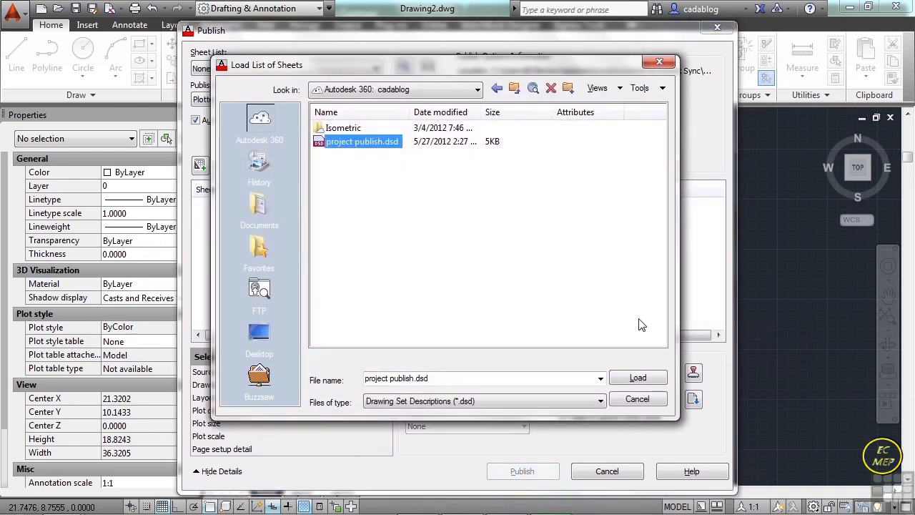
pyautogui.click(639, 377)
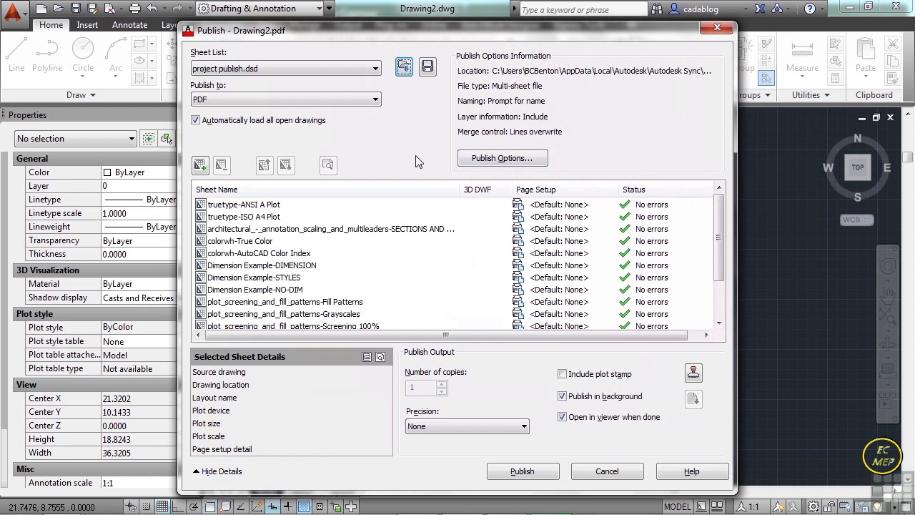
# - Publish the loaded sheet list to a multi-sheet PDF named project-publish.pdf and dismiss the background job notifications
pyautogui.click(538, 473)
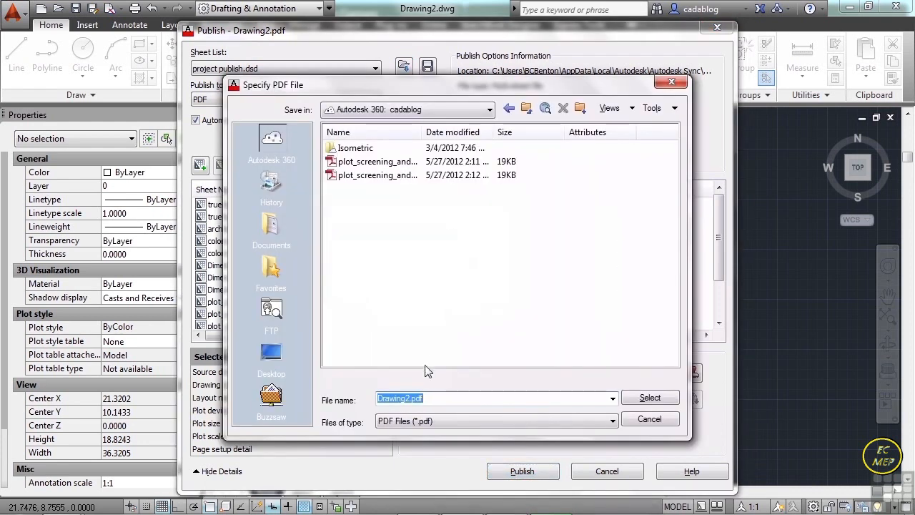
pyautogui.click(407, 399)
pyautogui.press('BackSpace')
pyautogui.press('BackSpace')
pyautogui.press('BackSpace')
pyautogui.press('BackSpace')
pyautogui.press('BackSpace')
pyautogui.press('BackSpace')
pyautogui.press('BackSpace')
pyautogui.press('Delete')
pyautogui.write('project-p')
pyautogui.write('ublish')
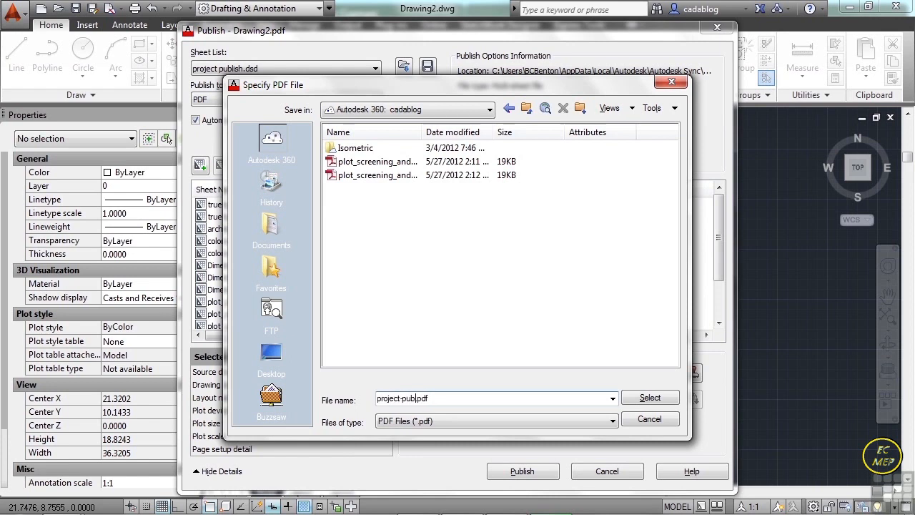
pyautogui.click(649, 398)
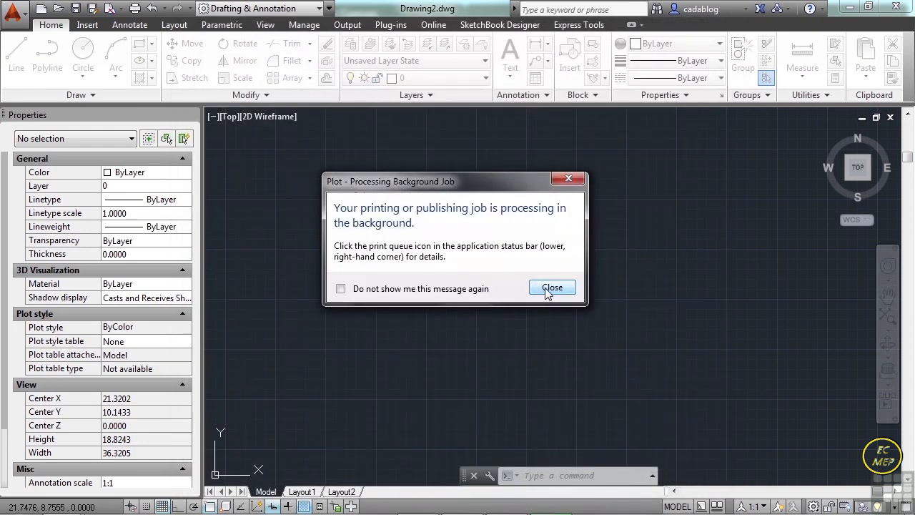
pyautogui.click(552, 288)
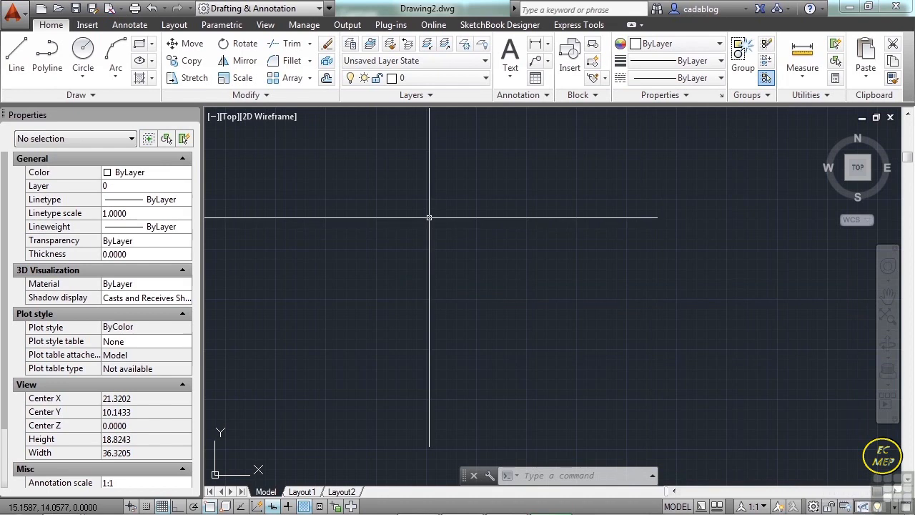
pyautogui.click(373, 255)
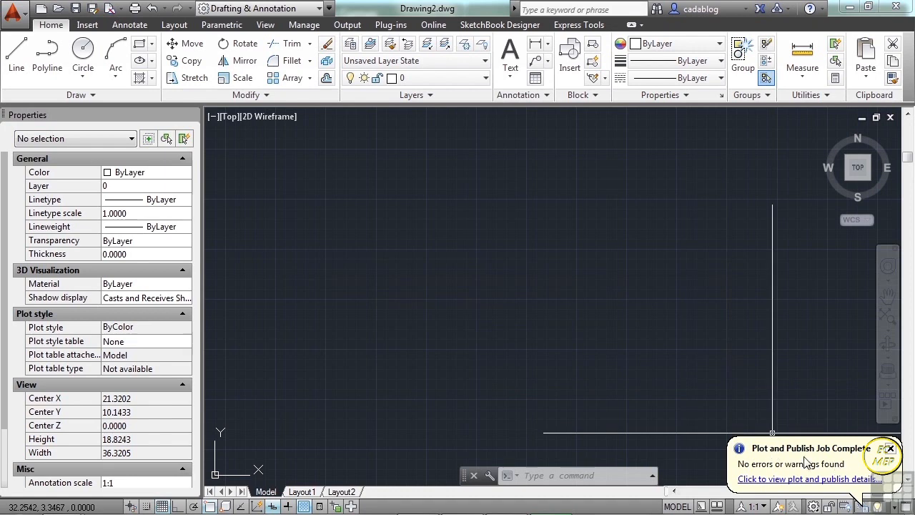
pyautogui.click(892, 449)
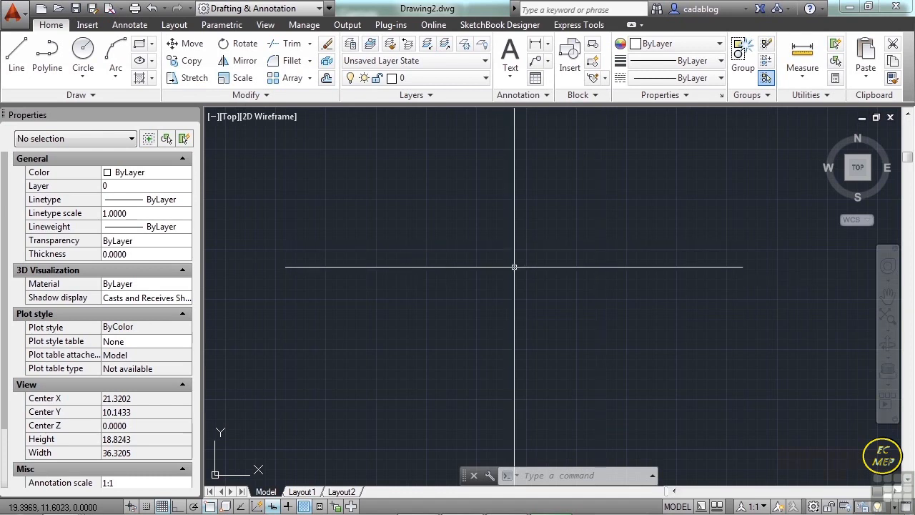
# - Switch to Windows Explorer and open project-publish.pdf from Local Disk (X:) in Adobe Reader
pyautogui.moveTo(314, 513)
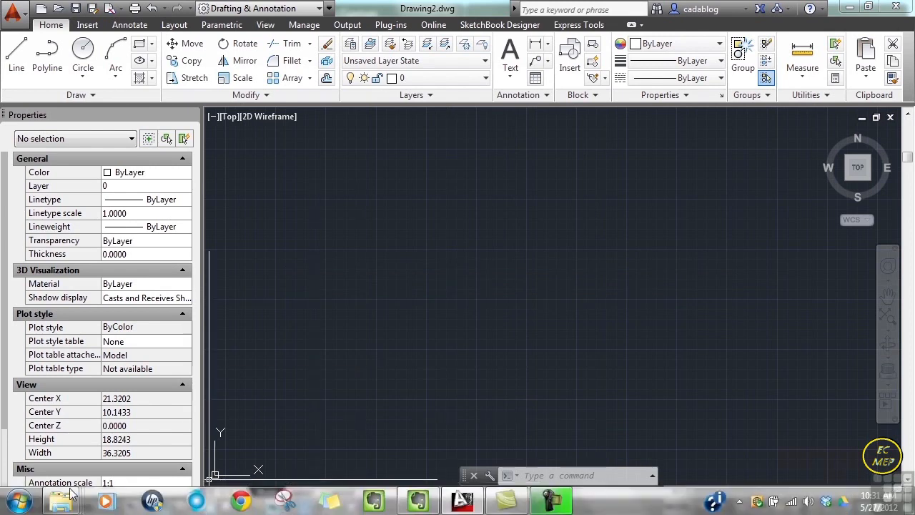
pyautogui.moveTo(70, 497)
pyautogui.click(423, 426)
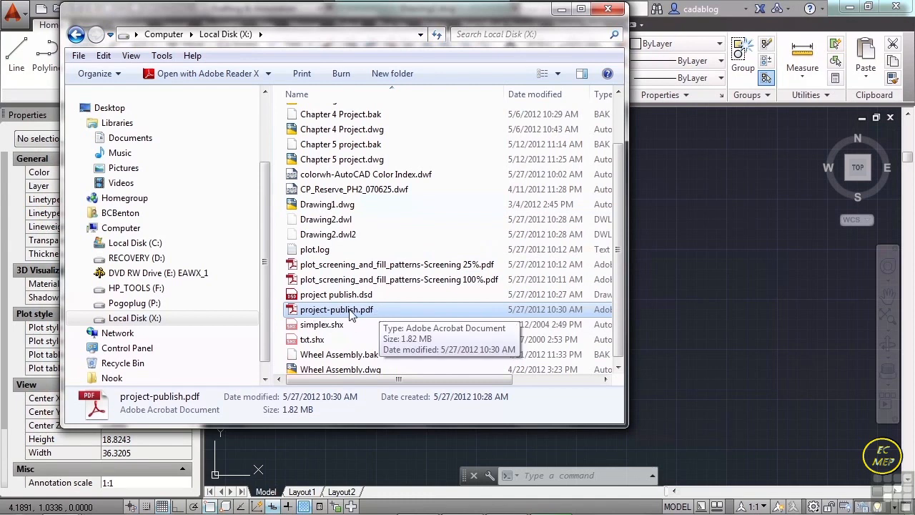
pyautogui.moveTo(477, 379)
pyautogui.mouseDown()
pyautogui.moveTo(572, 384)
pyautogui.moveTo(469, 386)
pyautogui.mouseUp()
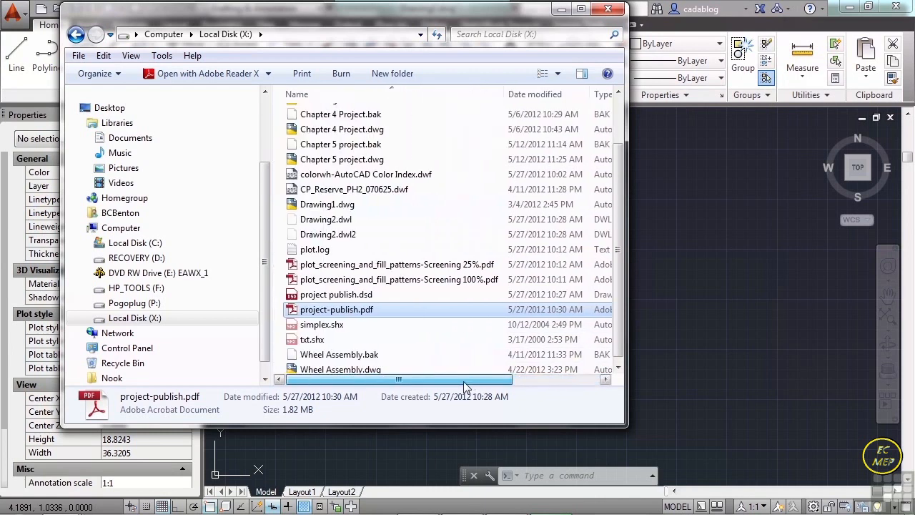
pyautogui.doubleClick(361, 309)
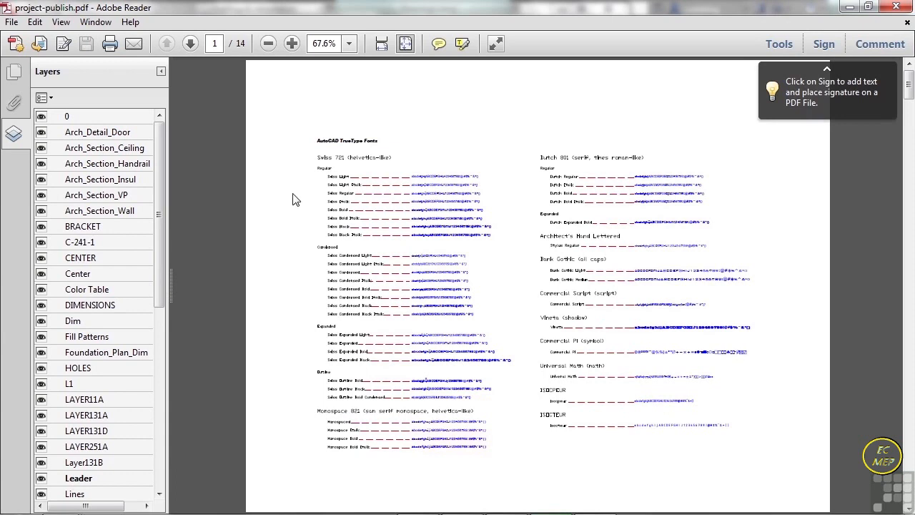
# - Review the full list of layers included in the published PDF and collapse the layer list
pyautogui.moveTo(162, 150); pyautogui.dragTo(172, 354)
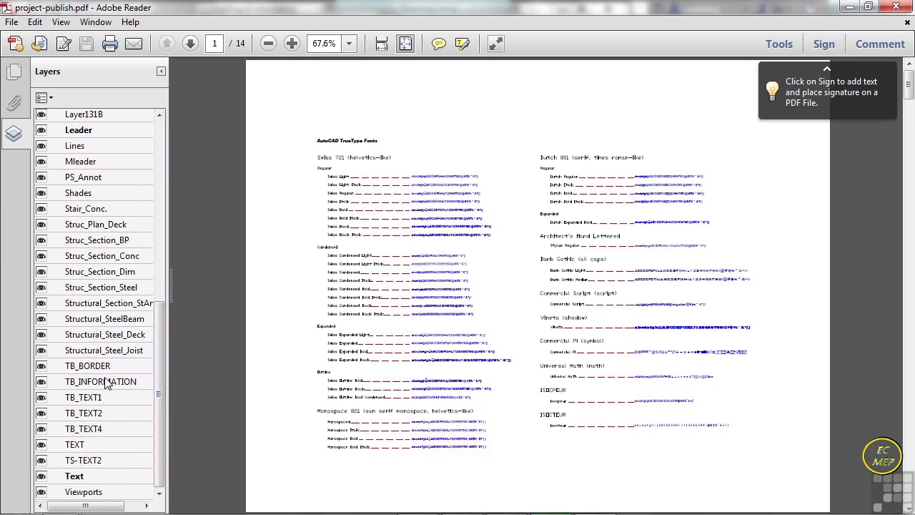
pyautogui.moveTo(163, 402); pyautogui.dragTo(172, 200)
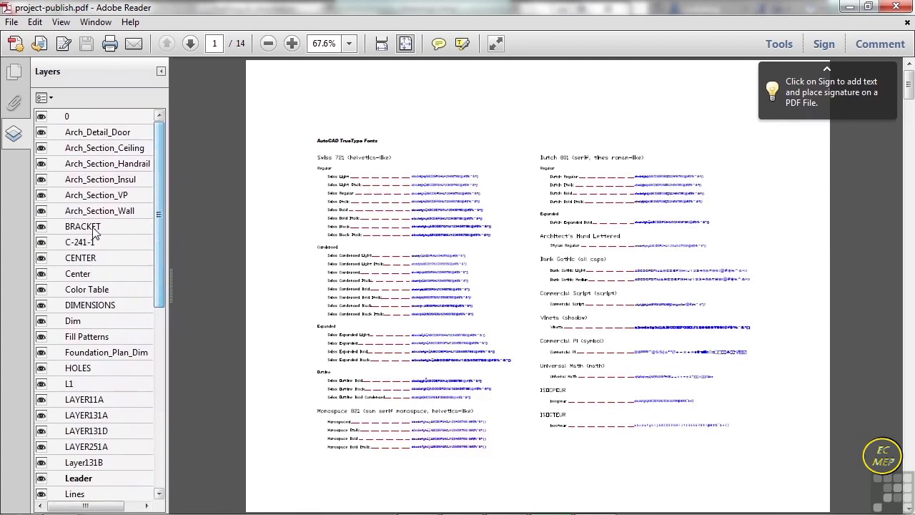
pyautogui.click(161, 71)
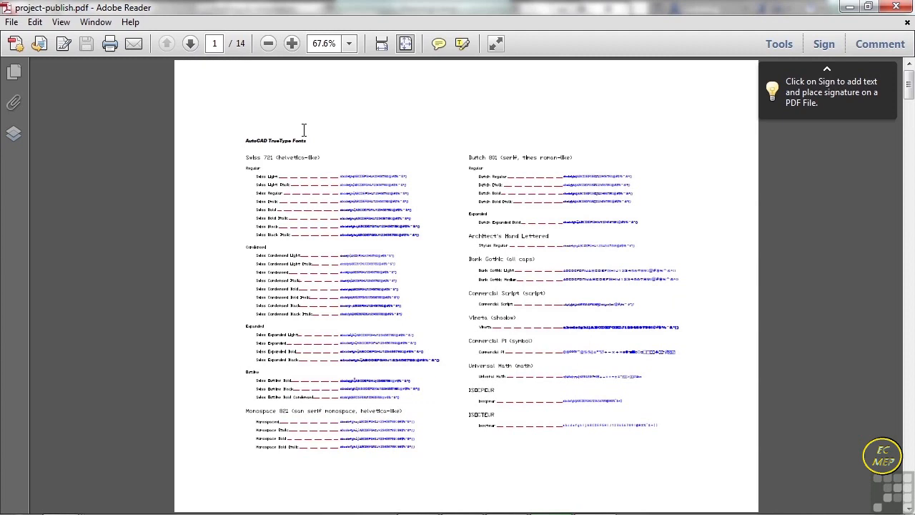
# - Page through every sheet of the published PDF to the last page, and close the PDF and the folder window
pyautogui.click(190, 44)
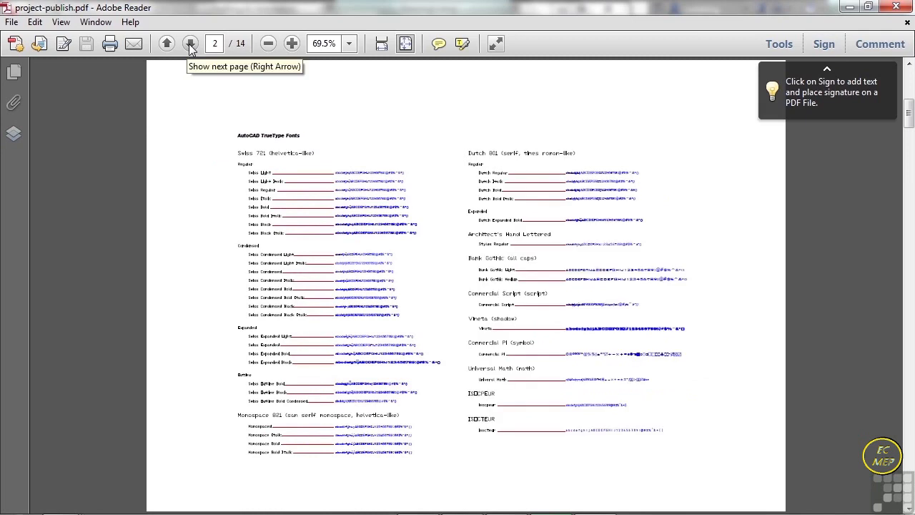
pyautogui.click(190, 44)
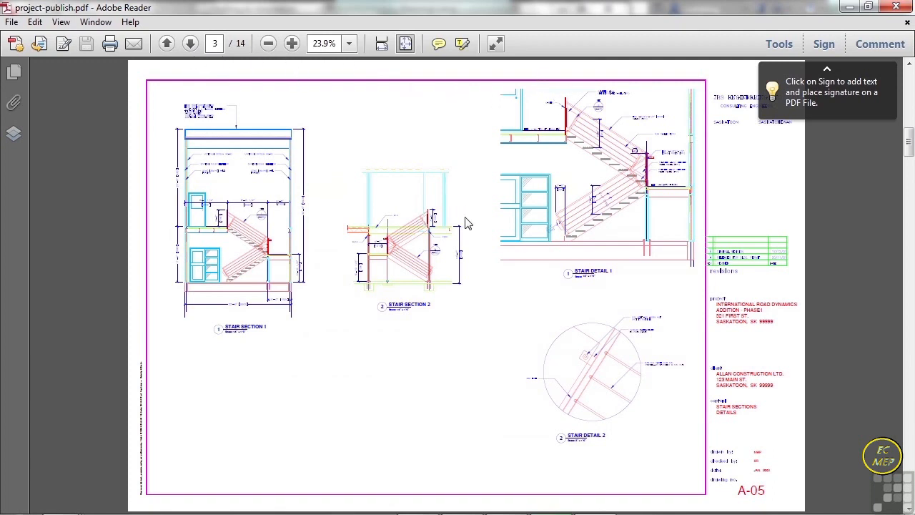
pyautogui.click(190, 43)
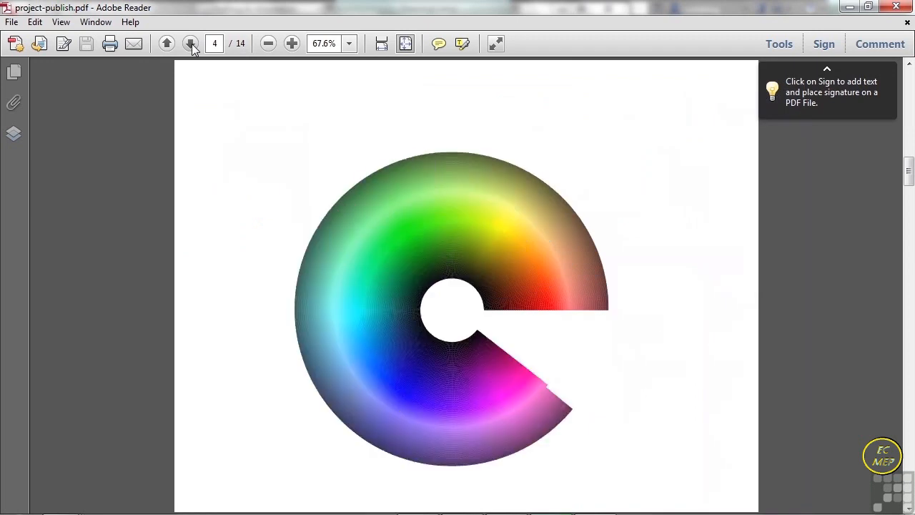
pyautogui.click(190, 44)
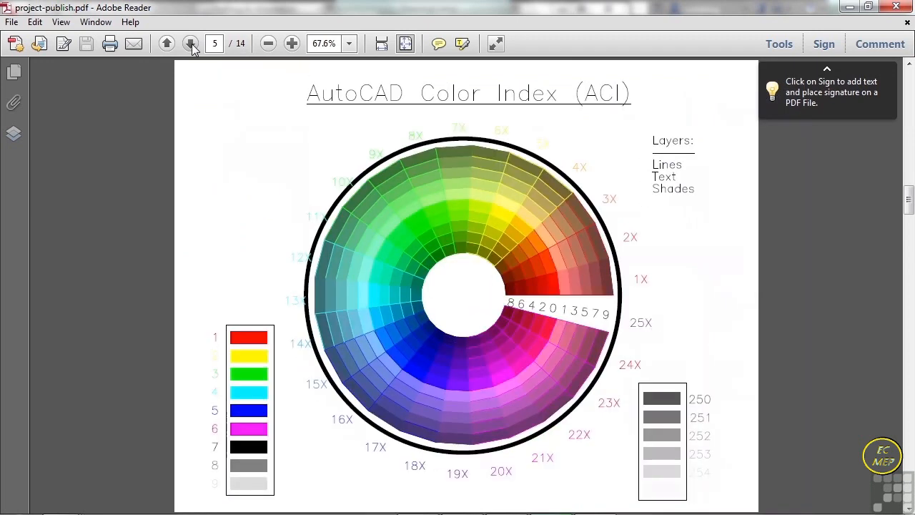
pyautogui.click(190, 44)
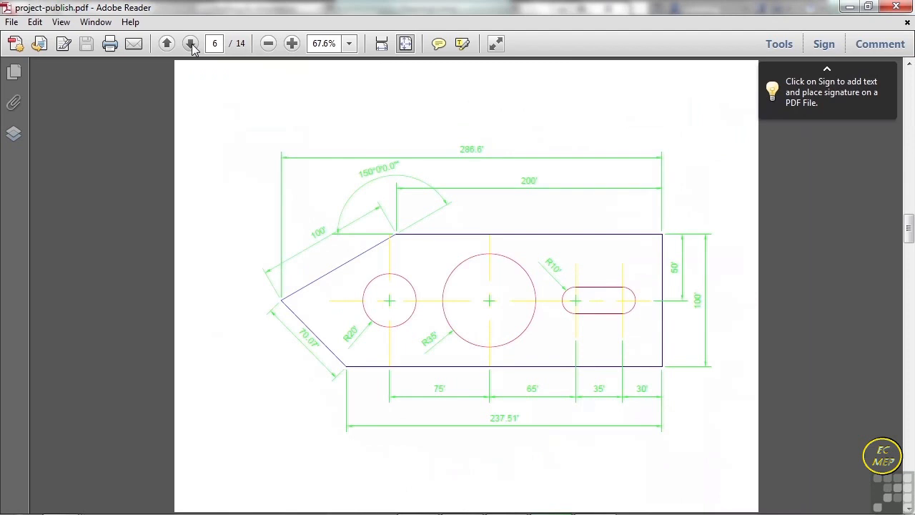
pyautogui.click(190, 43)
pyautogui.click(190, 44)
pyautogui.click(191, 44)
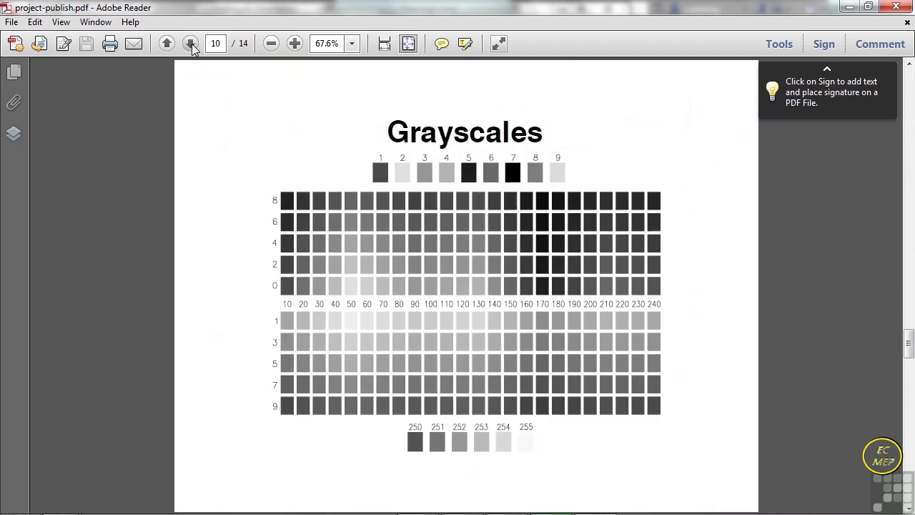
pyautogui.click(191, 43)
pyautogui.click(190, 43)
pyautogui.click(190, 43)
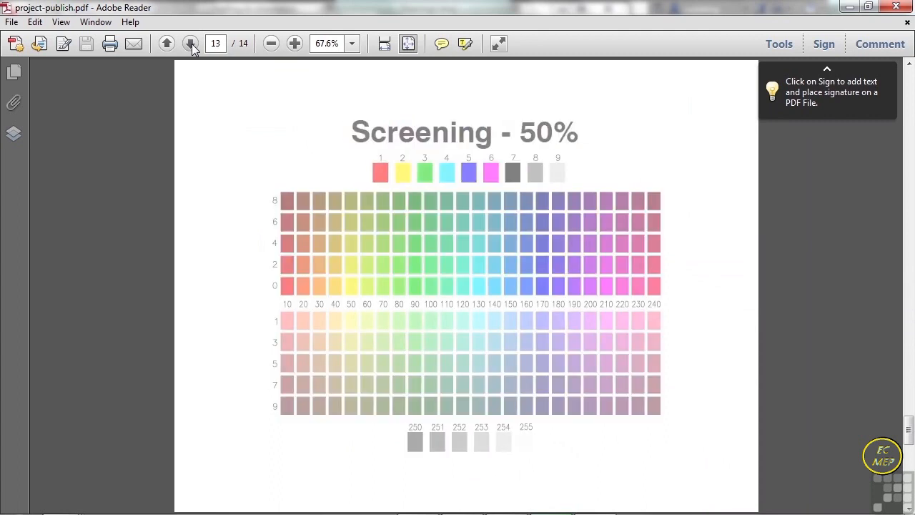
pyautogui.click(191, 44)
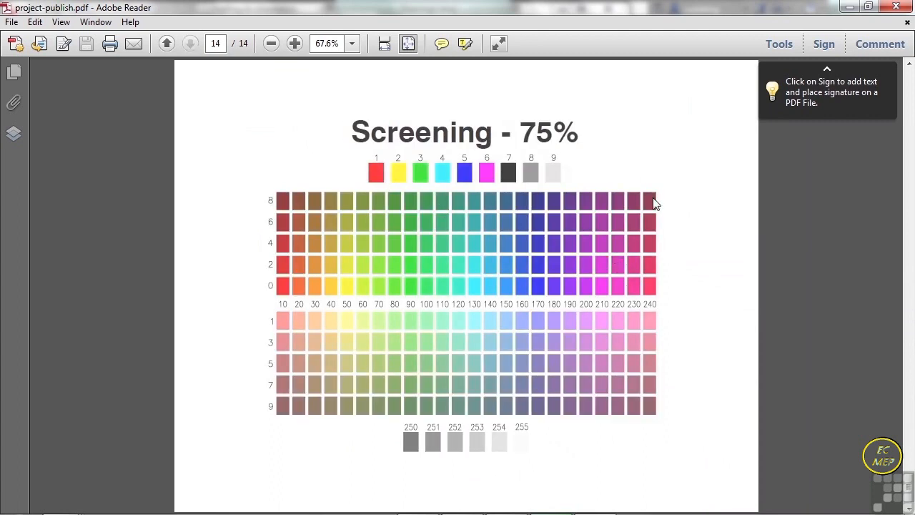
pyautogui.click(896, 7)
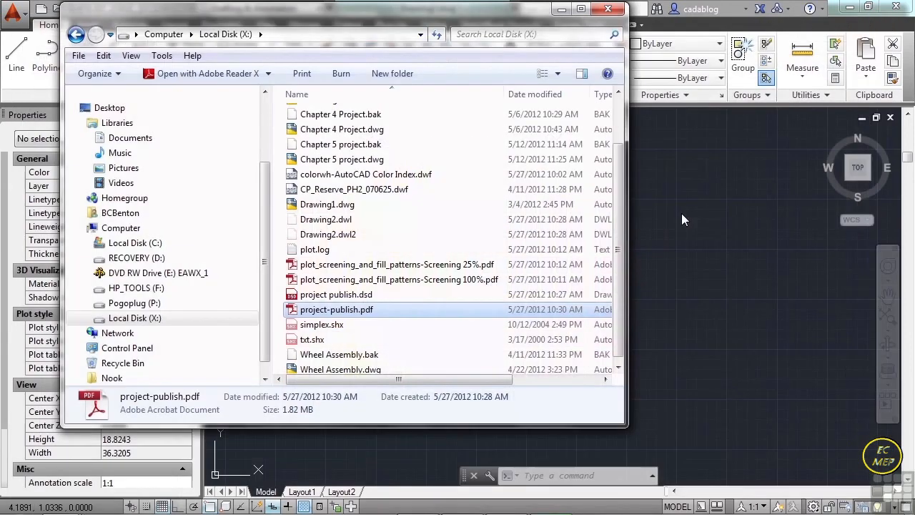
pyautogui.click(607, 9)
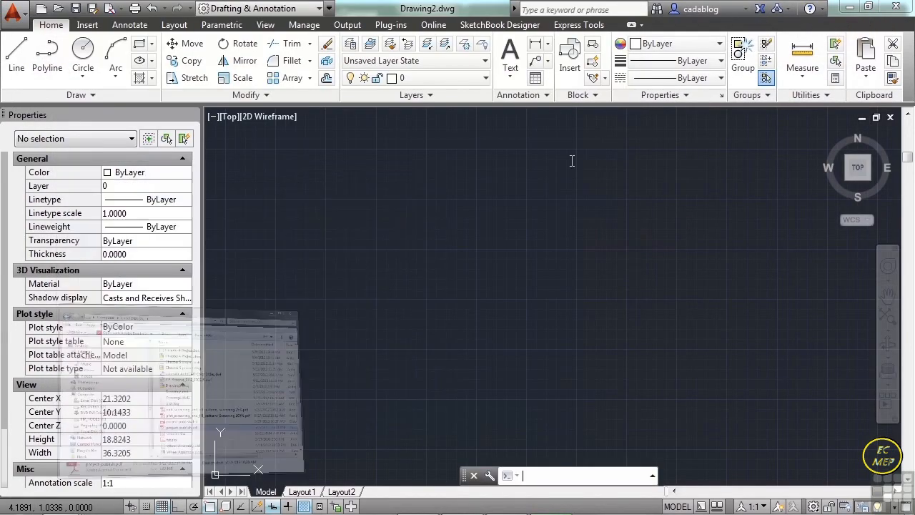
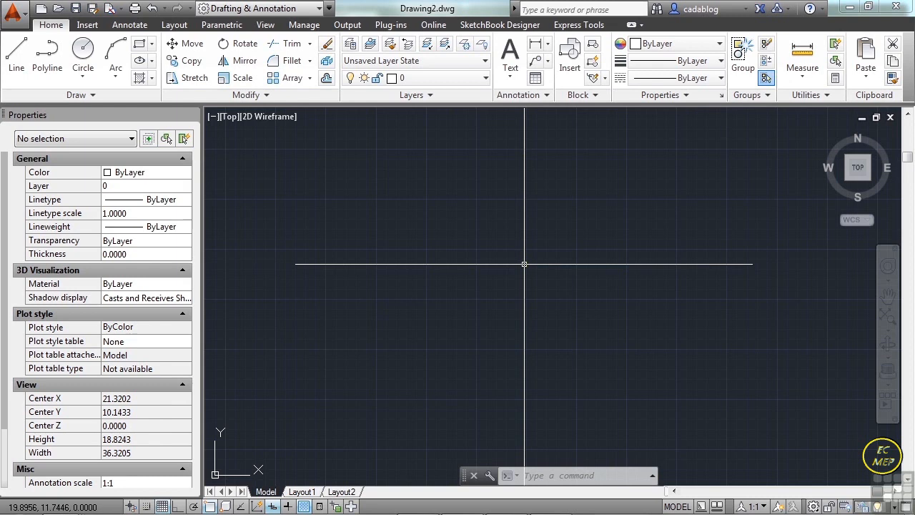
# - Open Dimension Example.dwg from folder 13 and switch to its STYLES layout
pyautogui.write('open')
pyautogui.press('Return')
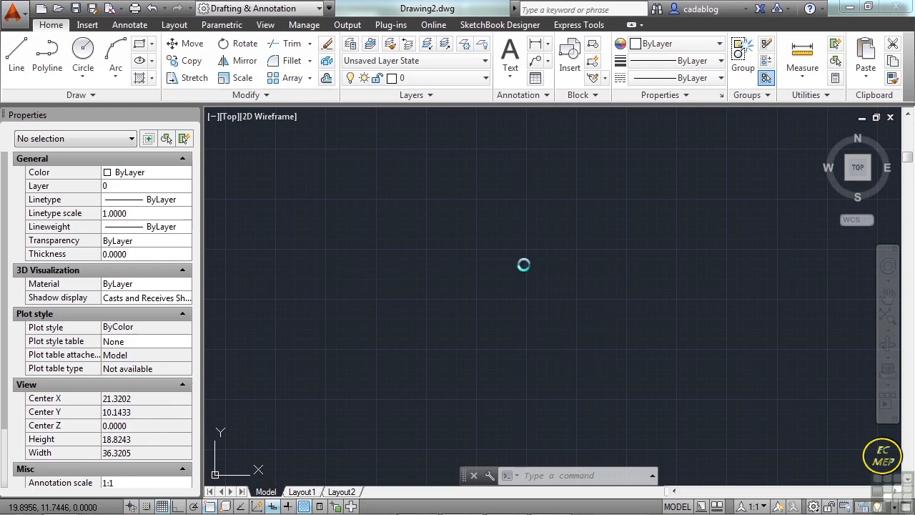
pyautogui.click(415, 181)
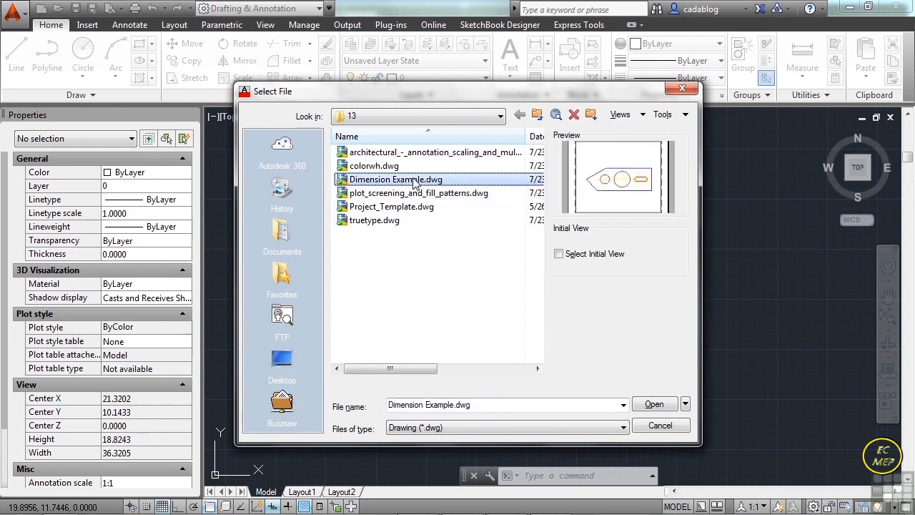
pyautogui.click(654, 404)
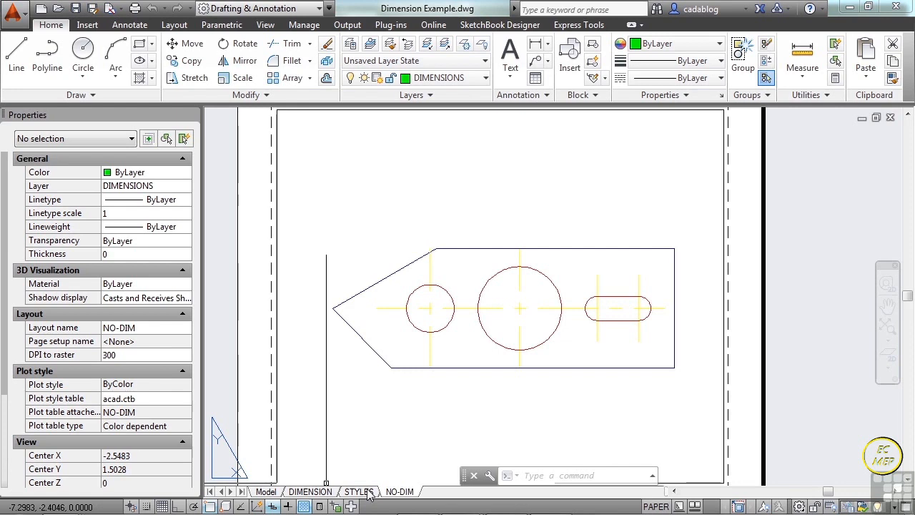
pyautogui.click(360, 491)
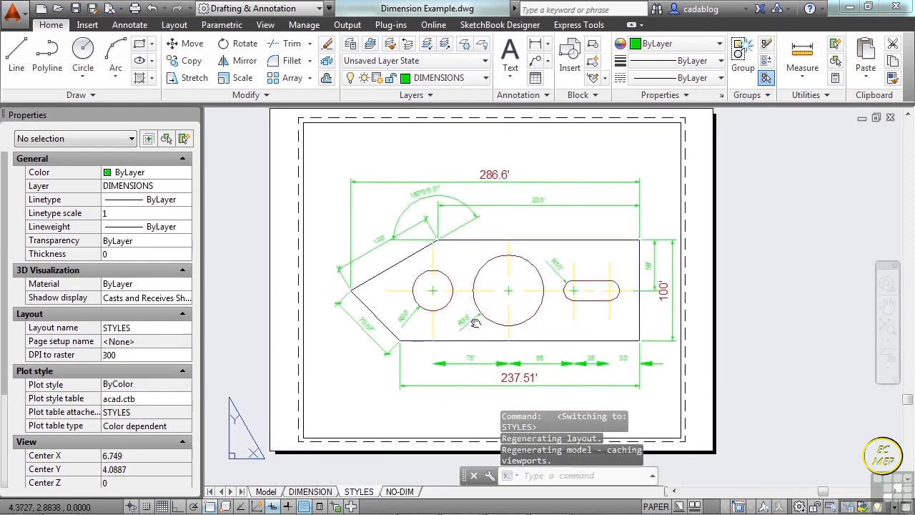
# - Start the Plot command for the STYLES layout and select DWF6 ePlot.pc3 as the plotter
pyautogui.write('PLO')
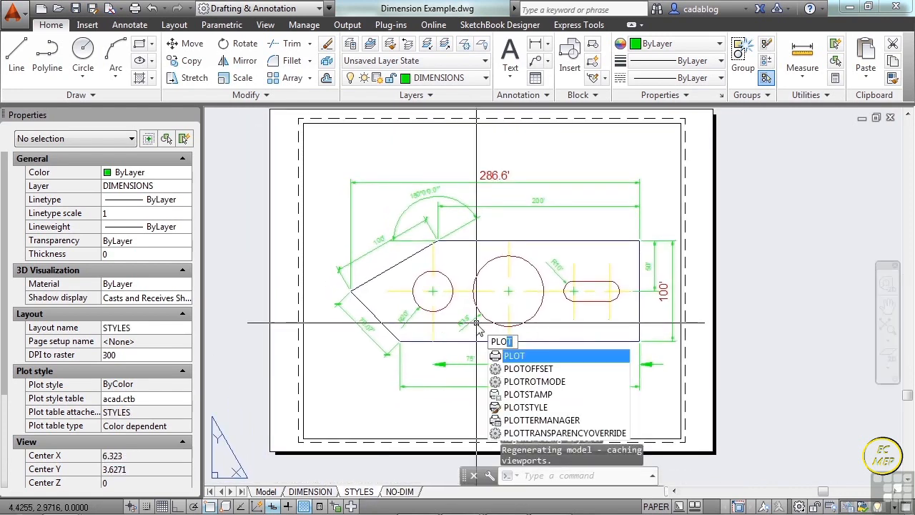
pyautogui.press('Return')
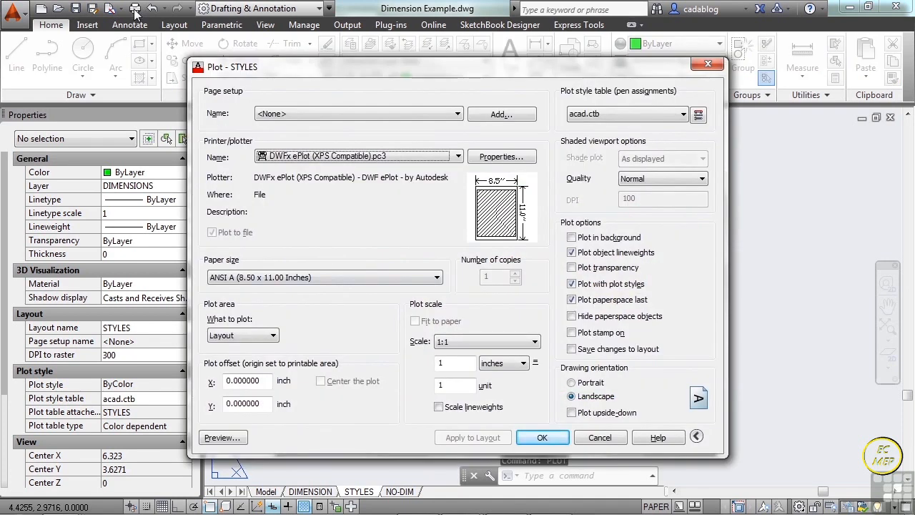
pyautogui.click(451, 159)
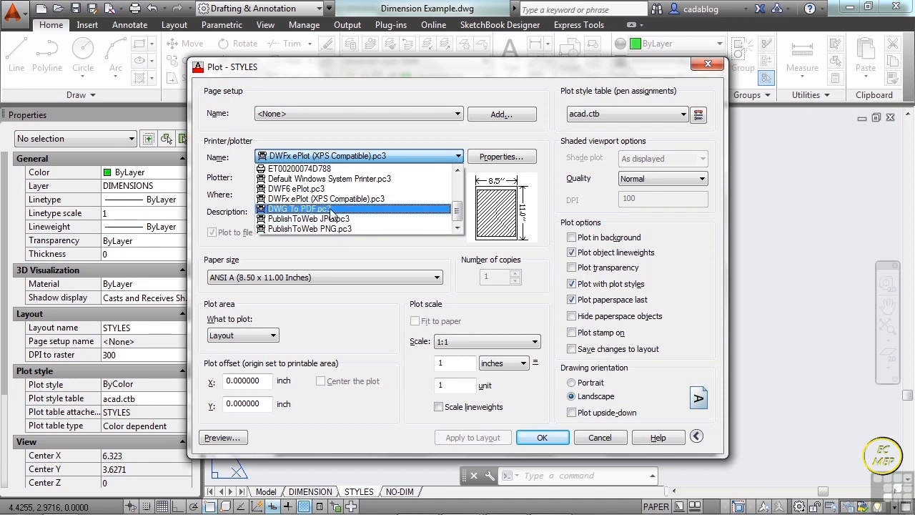
pyautogui.scroll(1, 309, 196)
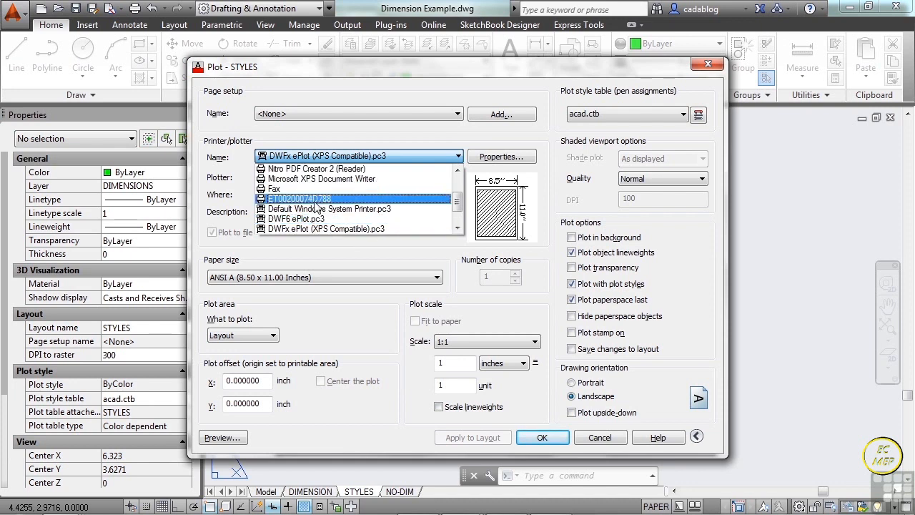
pyautogui.scroll(-1, 316, 205)
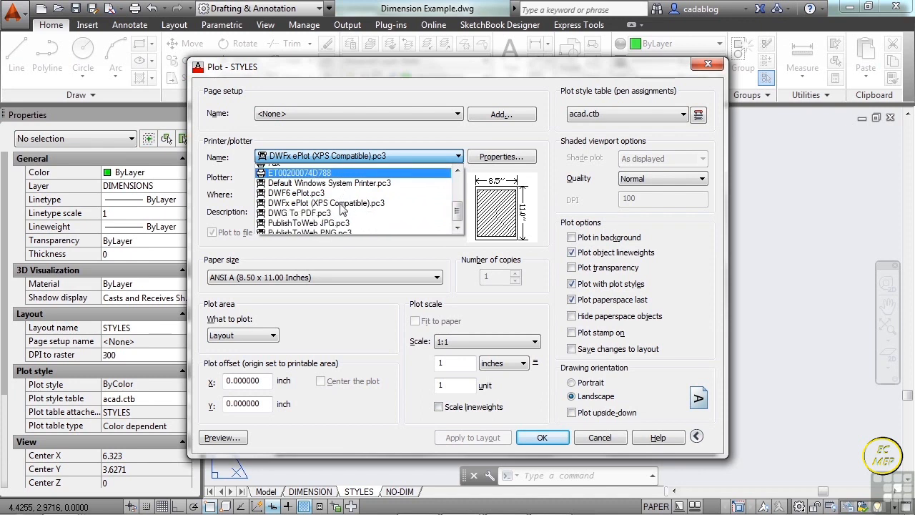
pyautogui.click(317, 195)
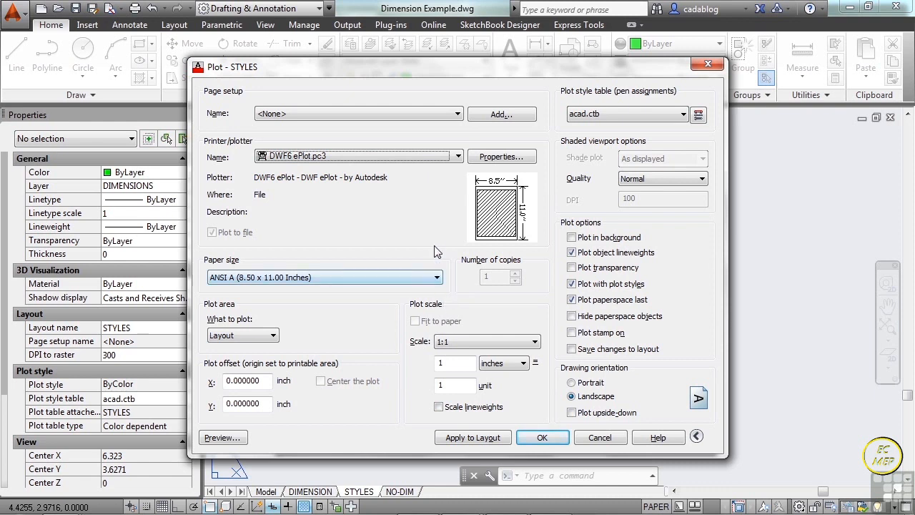
# - Change the plotter to PublishToWeb JPG.pc3 with a custom paper size of 2550 x 3300 pixels and look through its available paper sizes
pyautogui.click(448, 155)
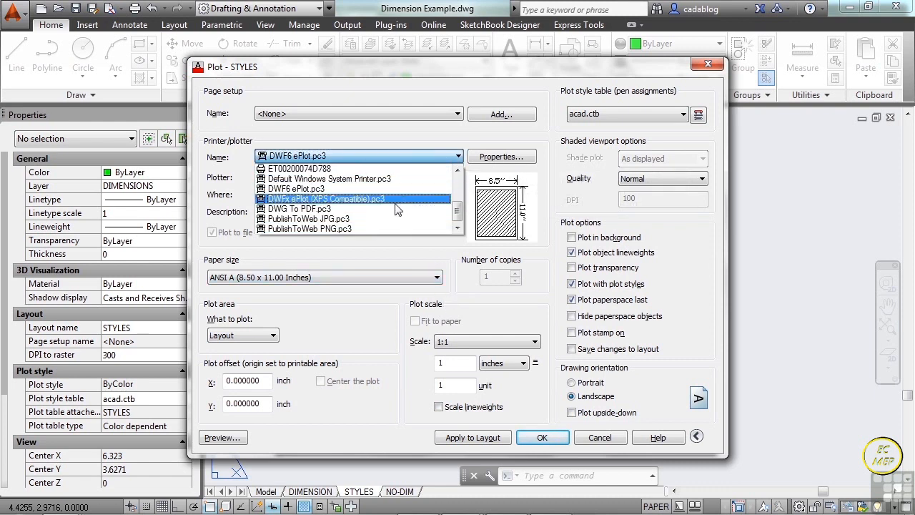
pyautogui.click(380, 219)
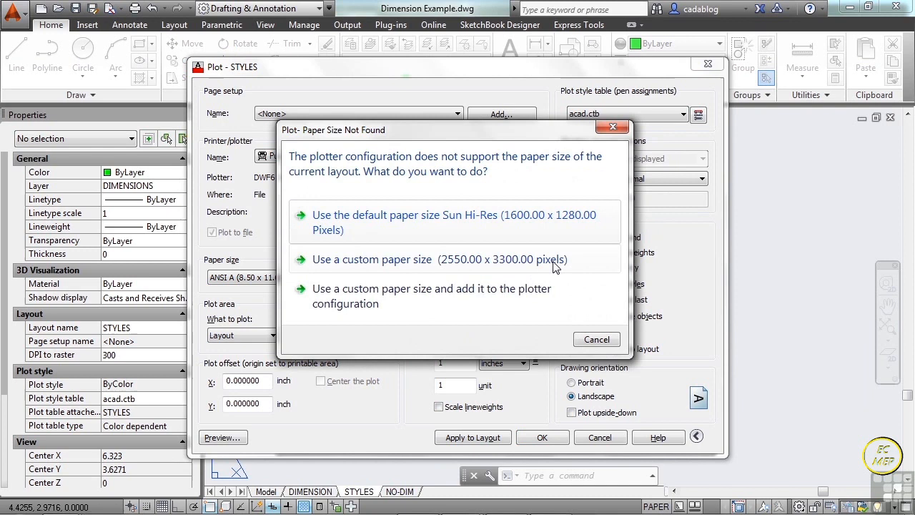
pyautogui.click(411, 260)
pyautogui.click(437, 278)
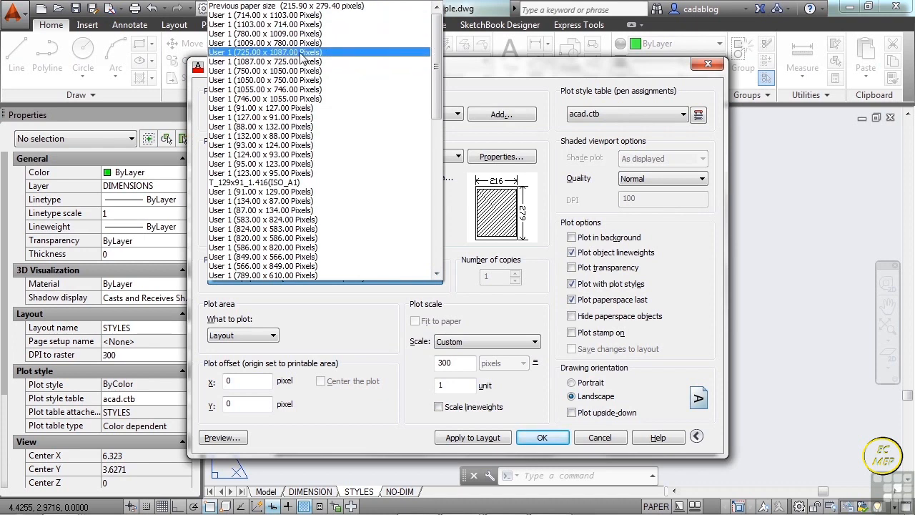
pyautogui.click(351, 310)
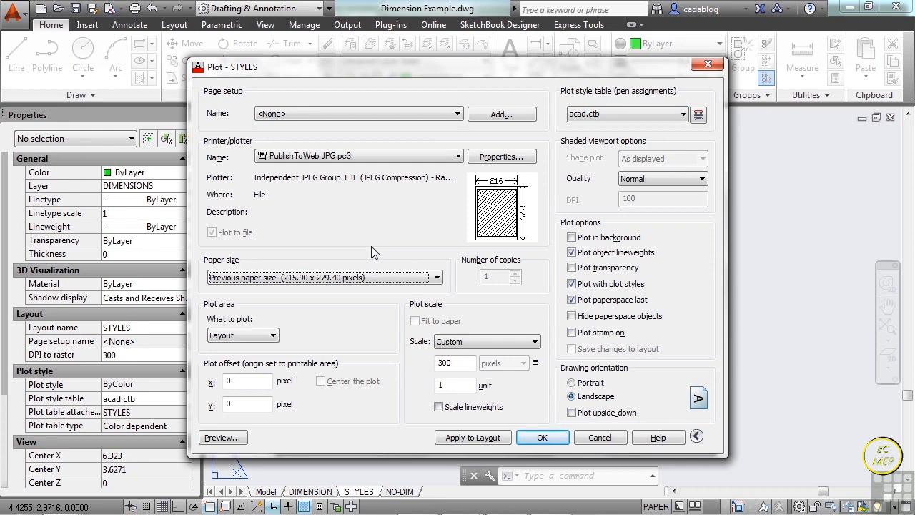
# - Set the plotter to the ET00200074D788 printer and use its default Letter paper size
pyautogui.click(460, 158)
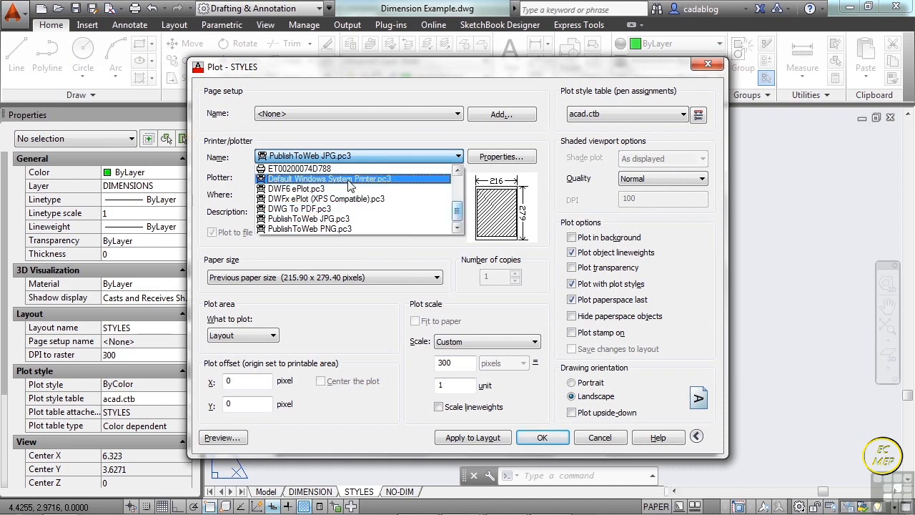
pyautogui.click(299, 169)
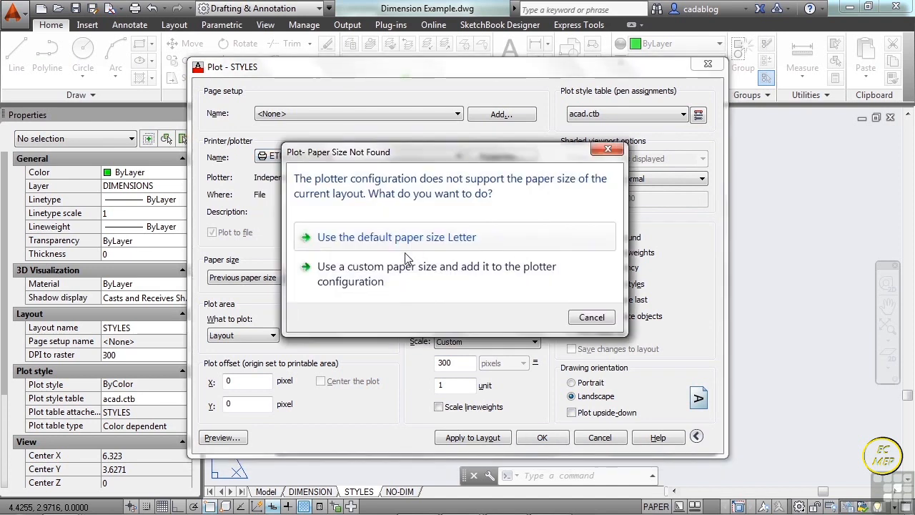
pyautogui.click(386, 238)
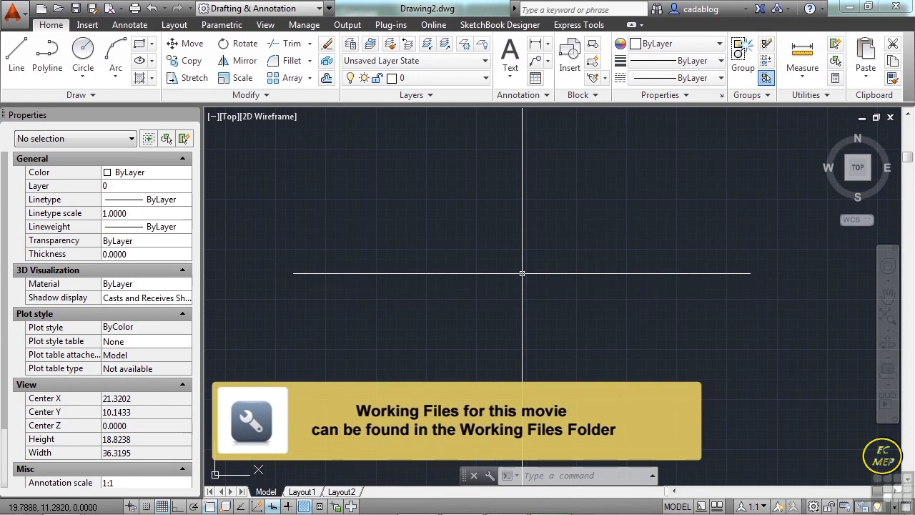
# - Open Project_Template.dwg from folder 13
pyautogui.write('open')
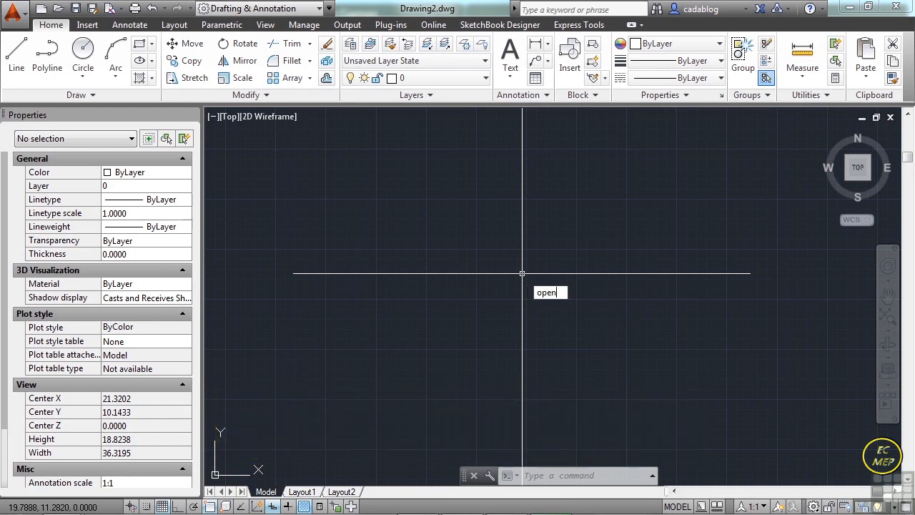
pyautogui.press('Return')
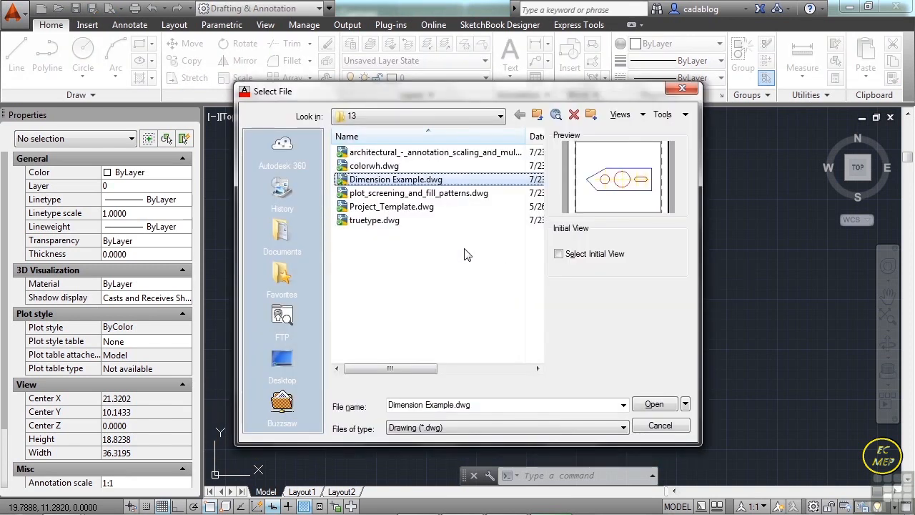
pyautogui.click(424, 209)
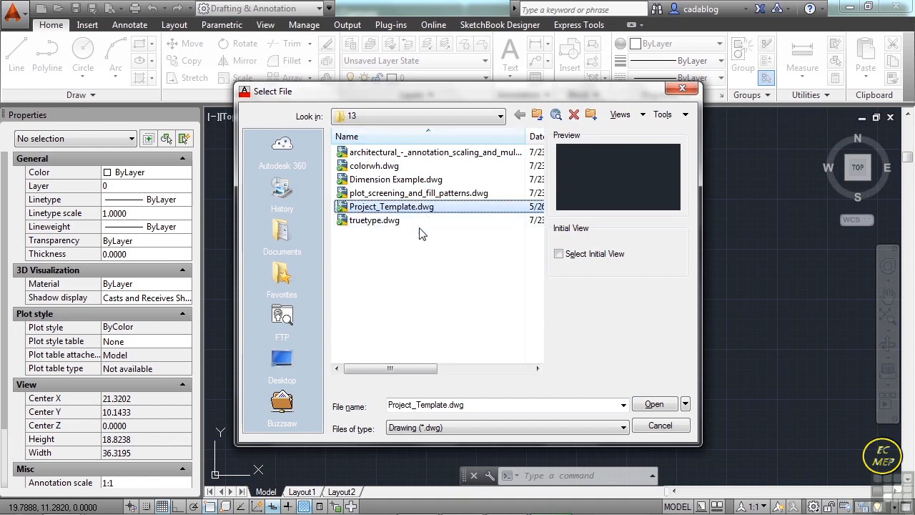
pyautogui.click(655, 404)
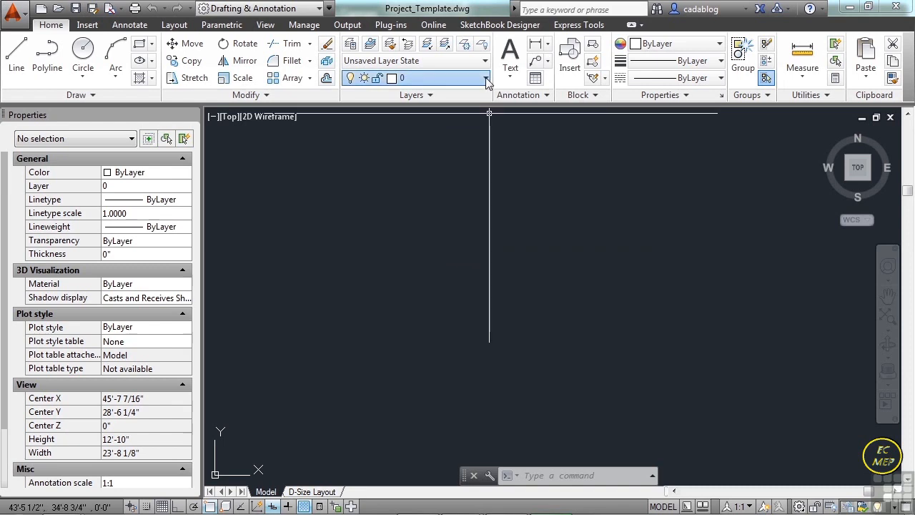
# - Review the layers, text styles and dimension styles defined in the project template
pyautogui.click(486, 77)
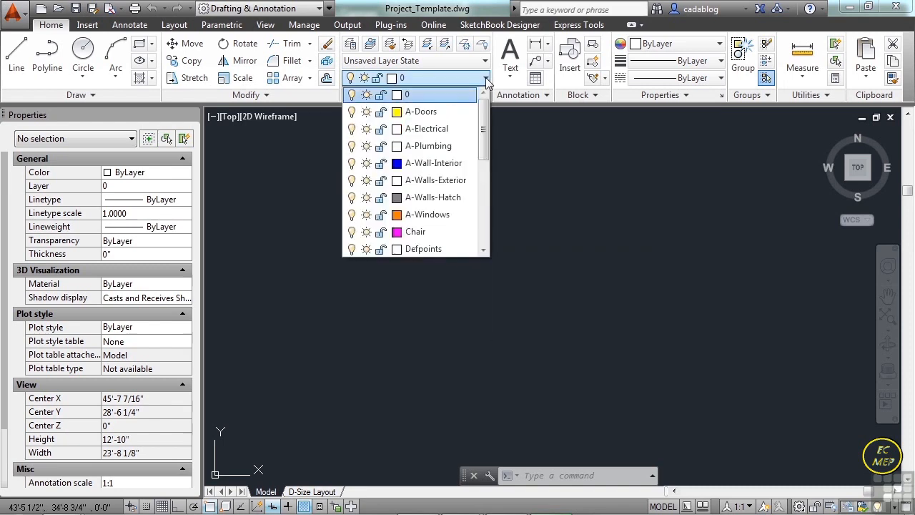
pyautogui.click(138, 25)
pyautogui.click(134, 26)
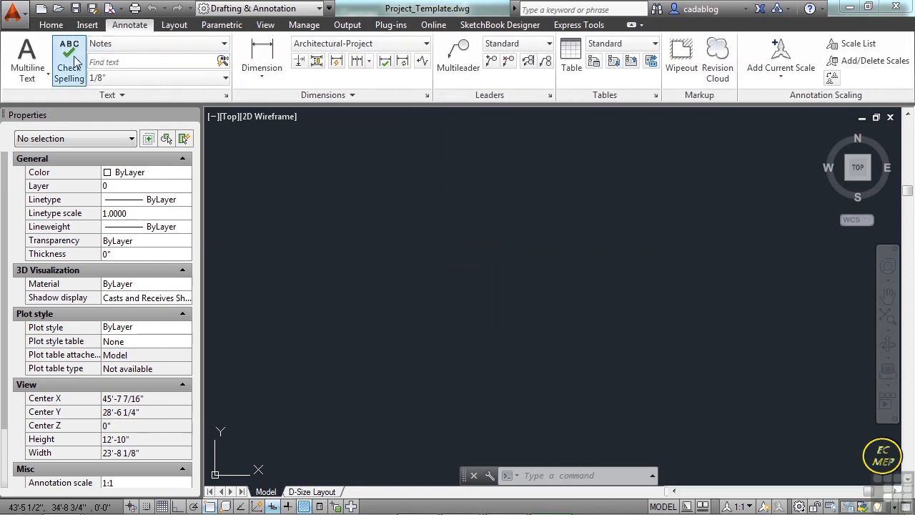
pyautogui.click(223, 44)
pyautogui.click(427, 96)
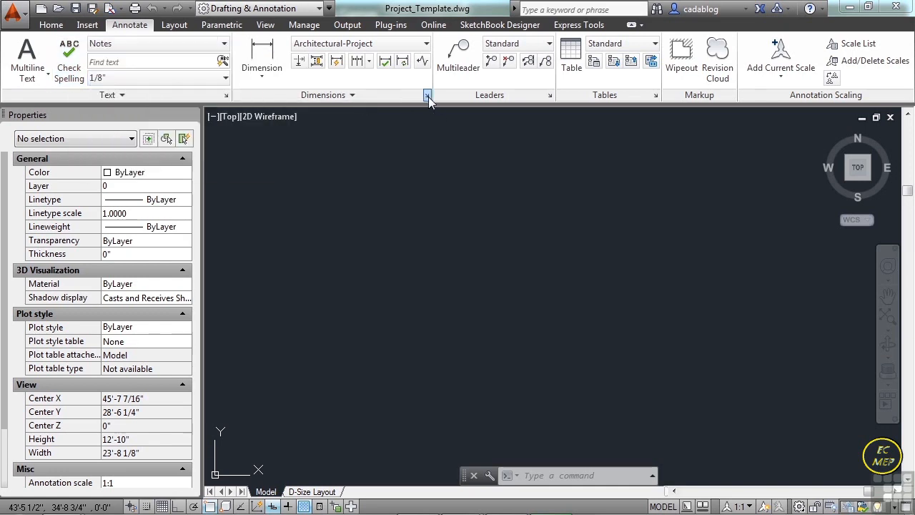
pyautogui.click(545, 372)
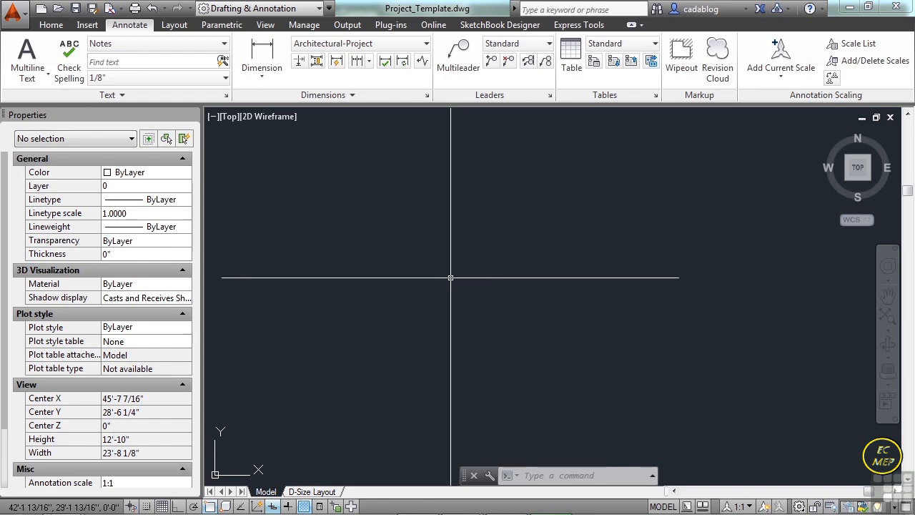
# - Switch to the D-Size Layout and rename it DIMENSION
pyautogui.click(330, 492)
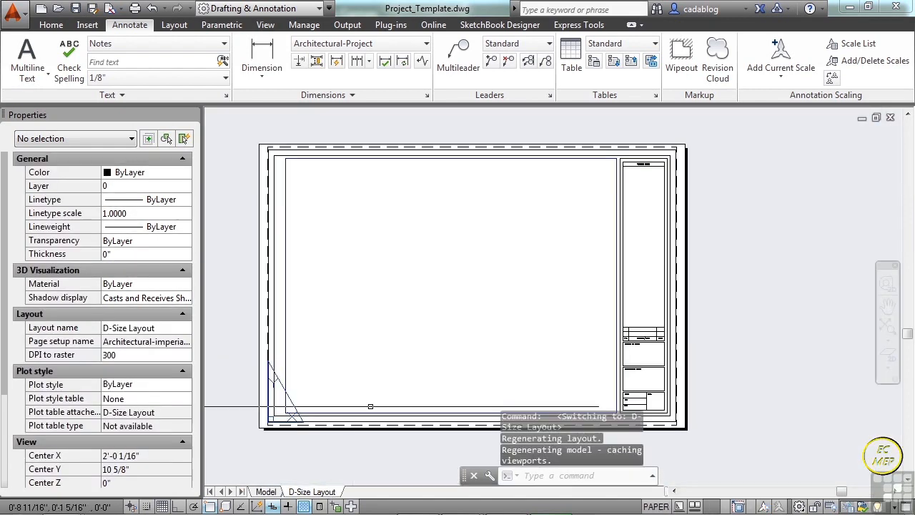
pyautogui.moveTo(509, 275); pyautogui.dragTo(518, 265, button='middle')
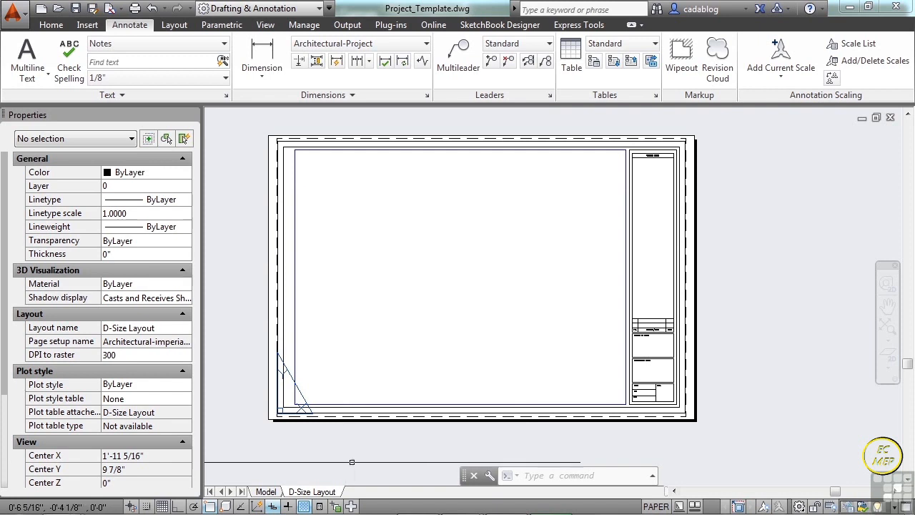
pyautogui.rightClick(326, 491)
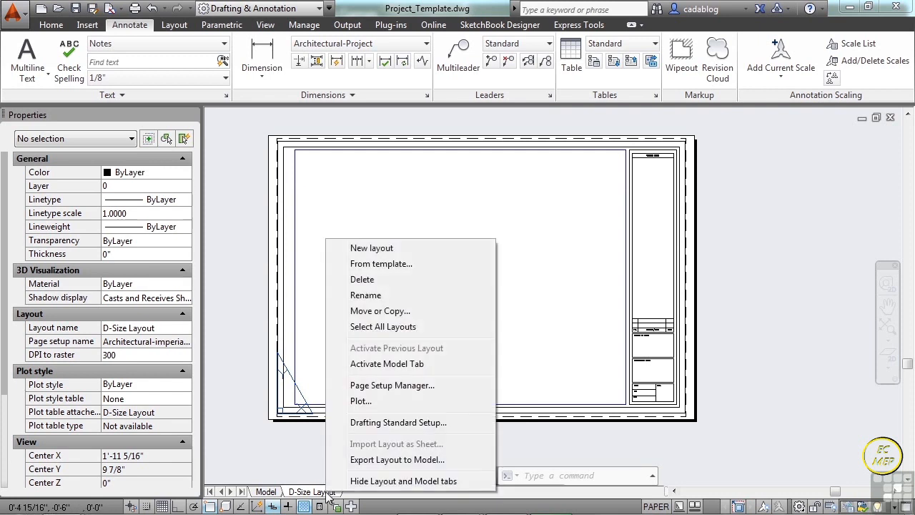
pyautogui.click(372, 295)
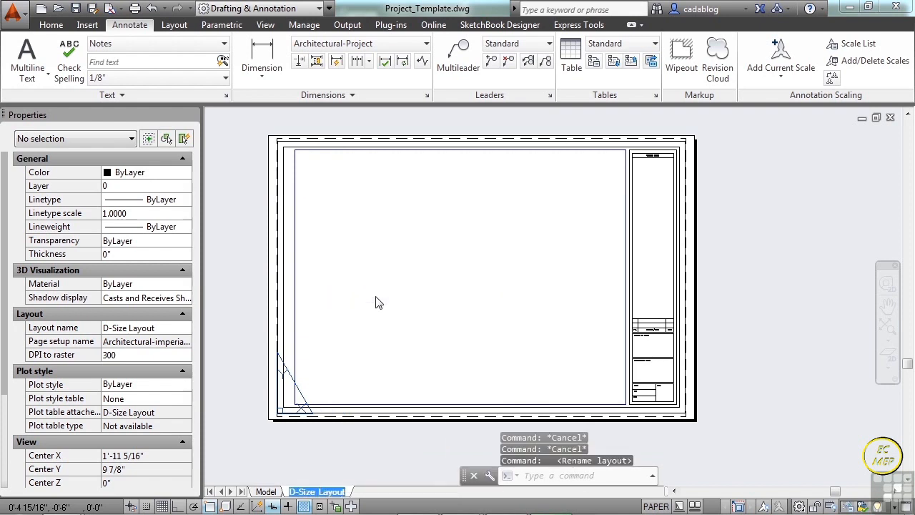
pyautogui.write('DIMENSION')
pyautogui.press('Return')
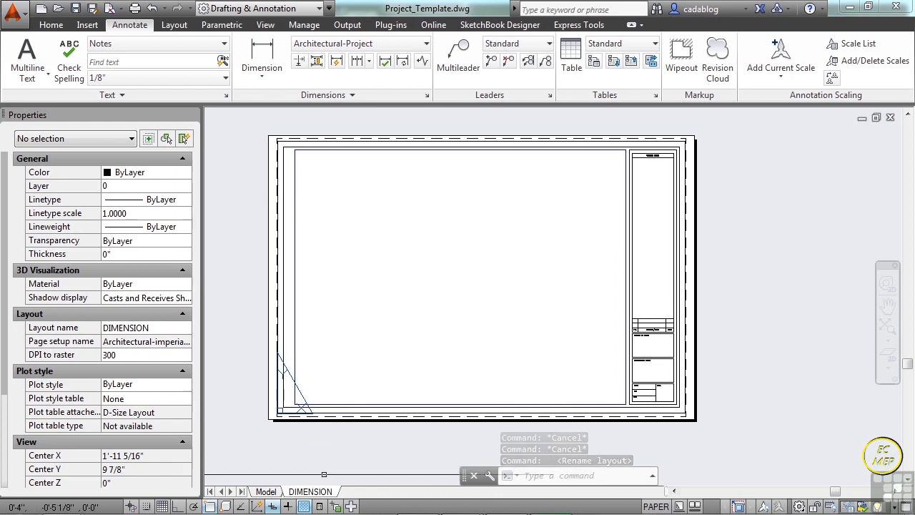
# - Delete the "Architectural English -no output device" page setup from the DIMENSION layout's page setups
pyautogui.rightClick(322, 491)
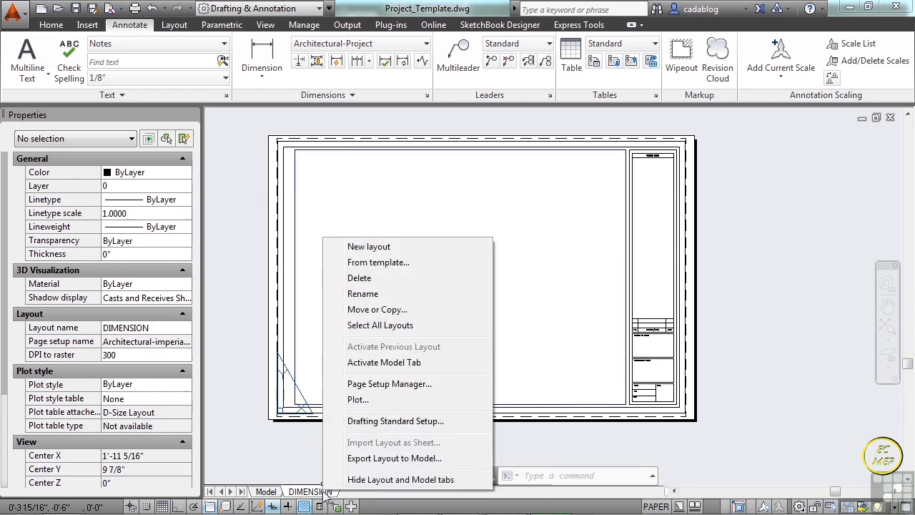
pyautogui.click(392, 385)
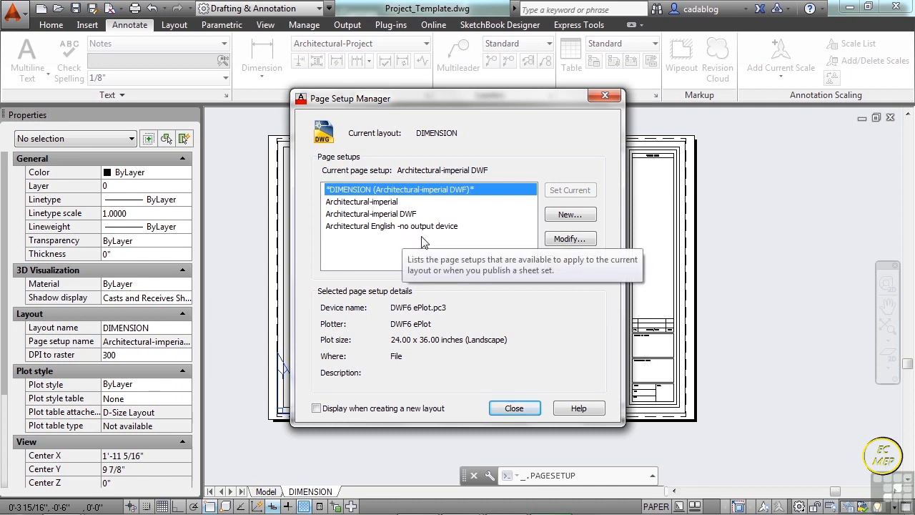
pyautogui.click(391, 203)
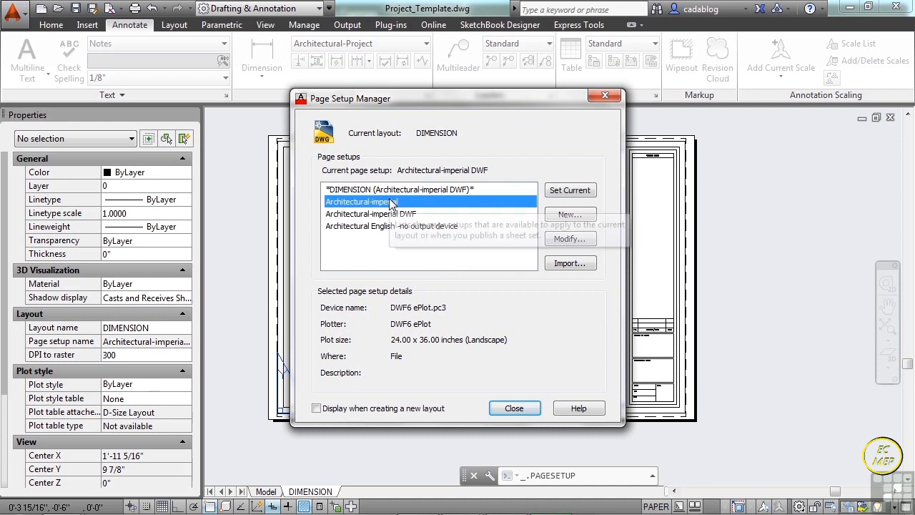
pyautogui.click(411, 214)
pyautogui.click(418, 227)
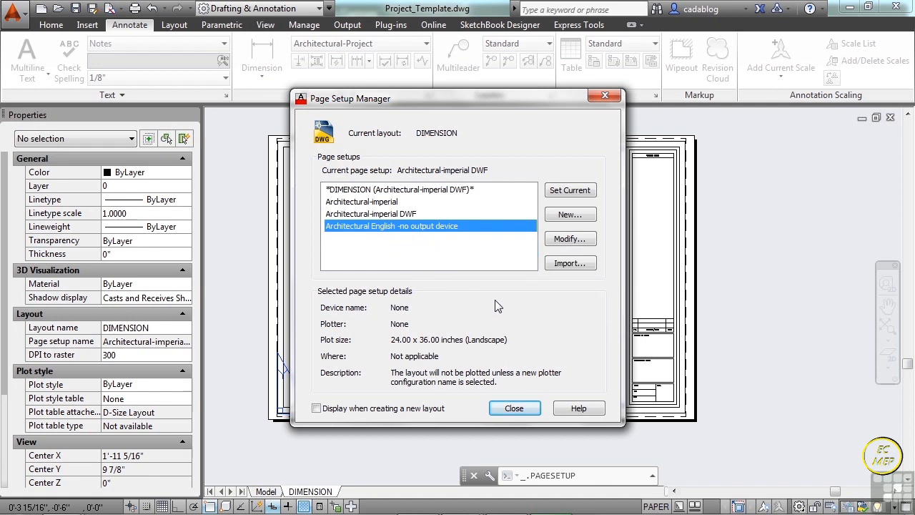
pyautogui.rightClick(423, 226)
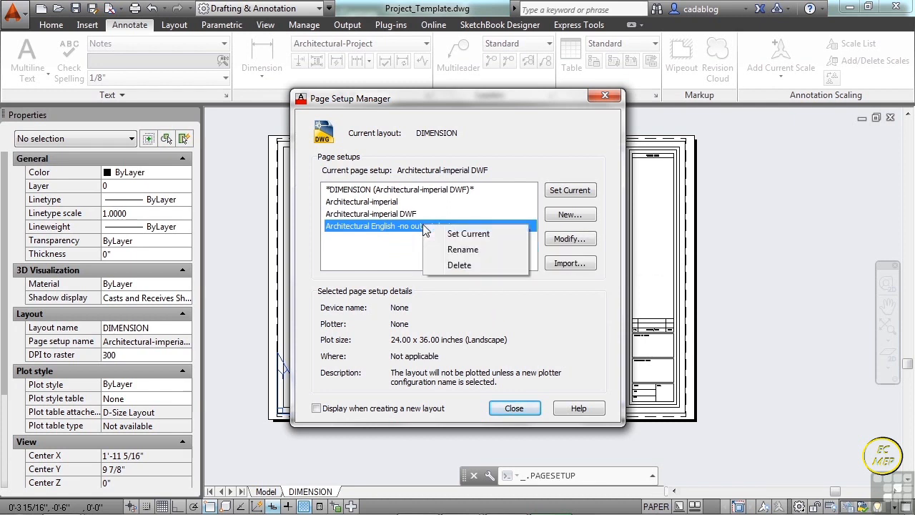
pyautogui.click(458, 265)
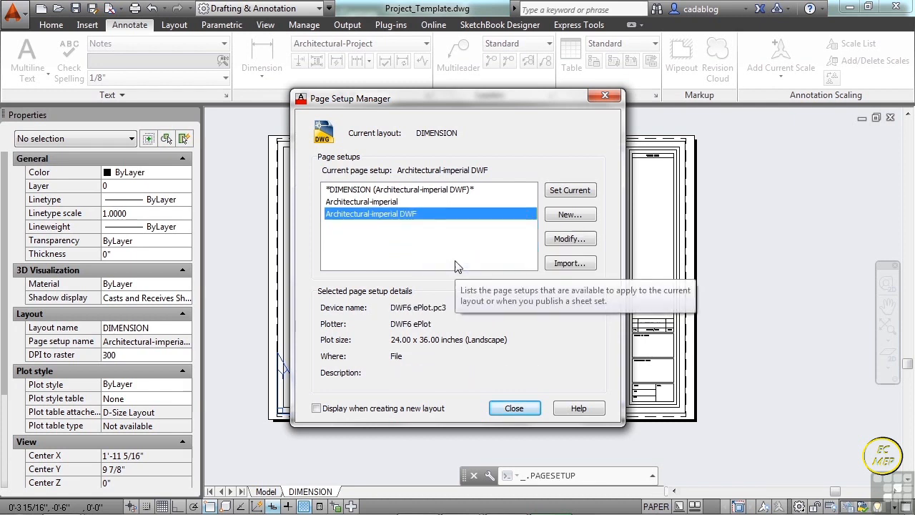
# - Modify the Architectural-imperial page setup to use None as its printer/plotter
pyautogui.click(385, 202)
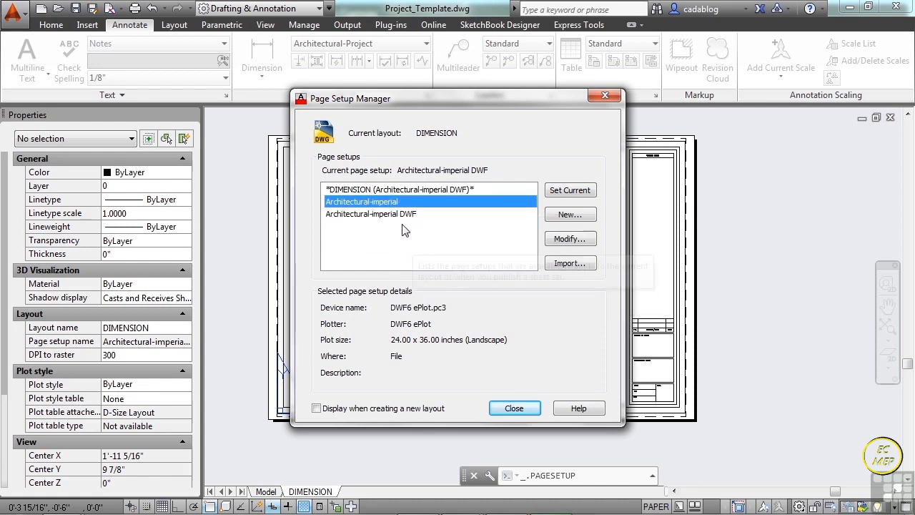
pyautogui.click(399, 216)
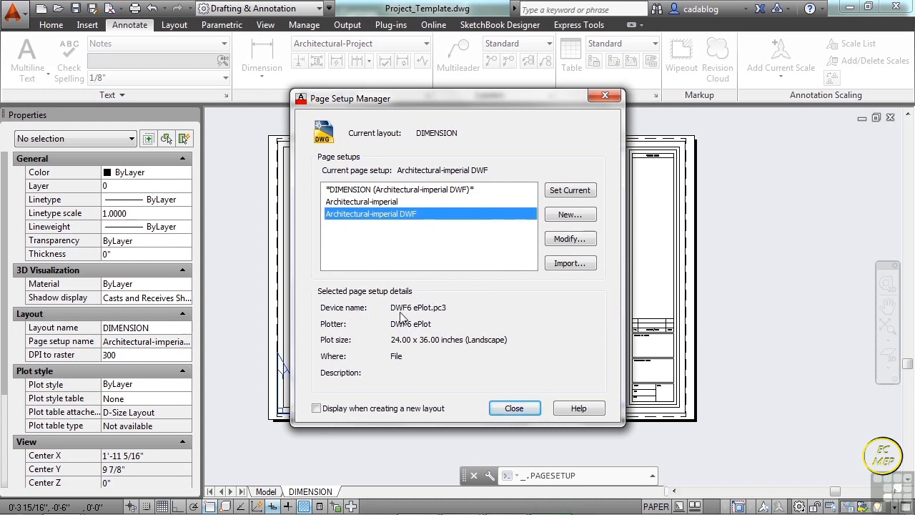
pyautogui.click(388, 203)
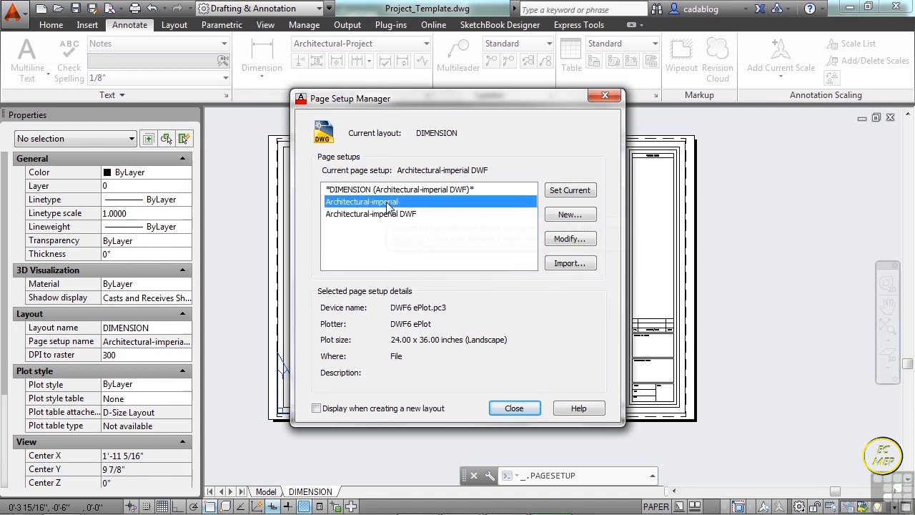
pyautogui.click(582, 240)
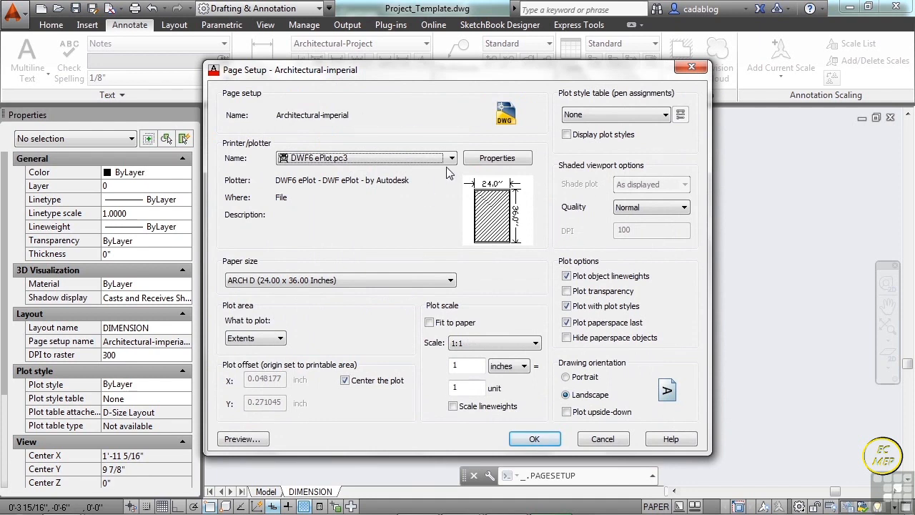
pyautogui.click(451, 158)
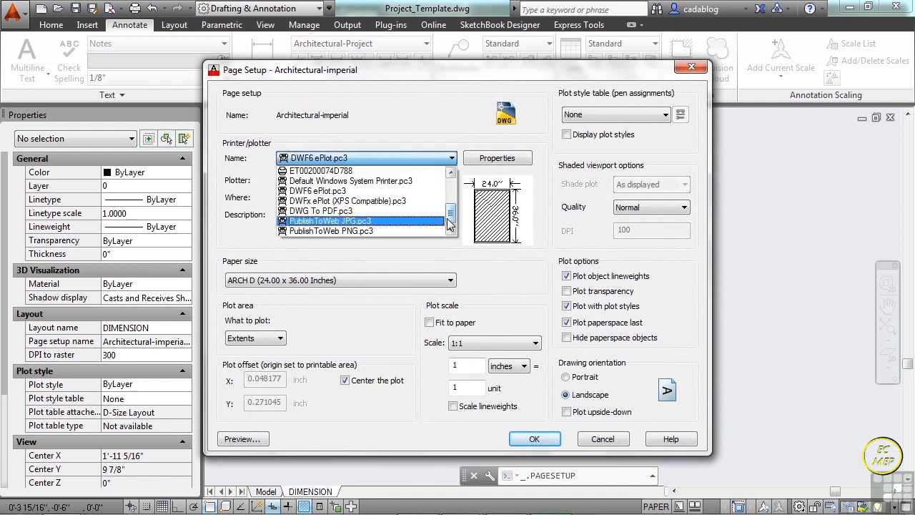
pyautogui.scroll(4, 452, 202)
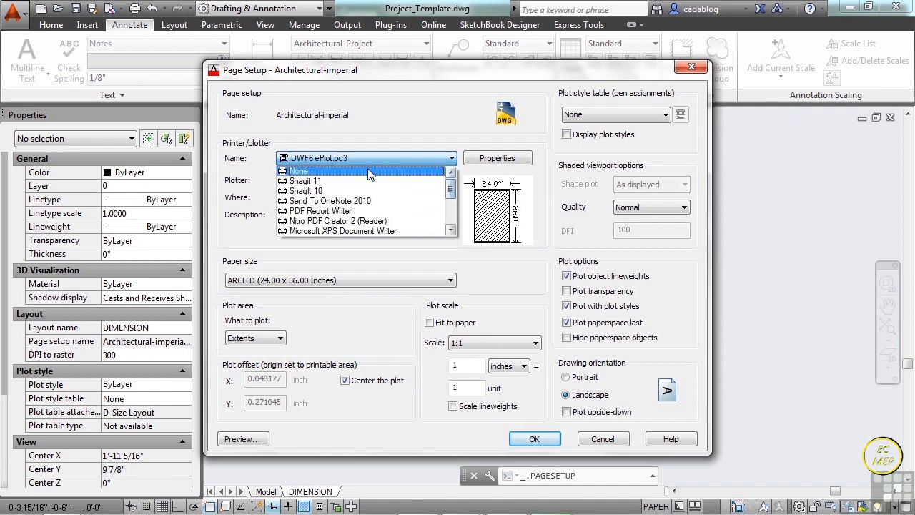
pyautogui.click(349, 172)
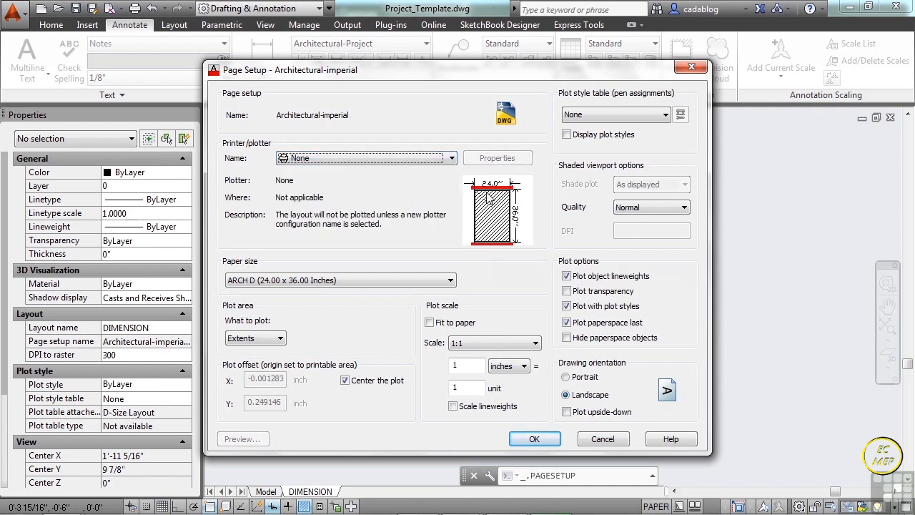
pyautogui.moveTo(522, 209)
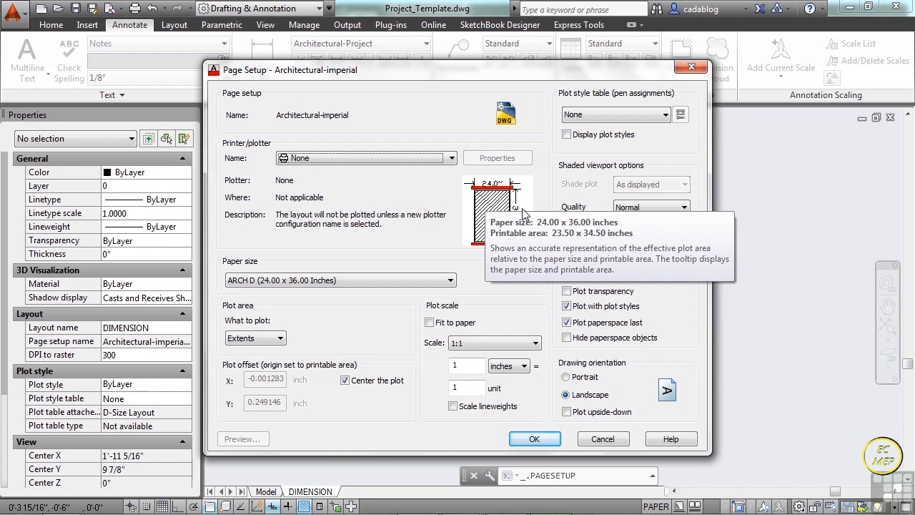
# - Set the page setup's plot area to Layout and make Architectural-imperial the current page setup for the DIMENSION layout
pyautogui.click(279, 338)
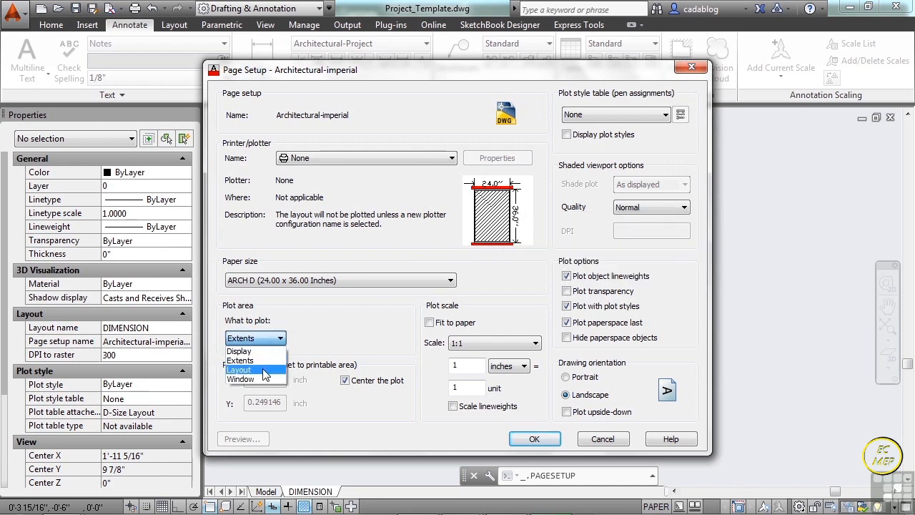
pyautogui.click(264, 366)
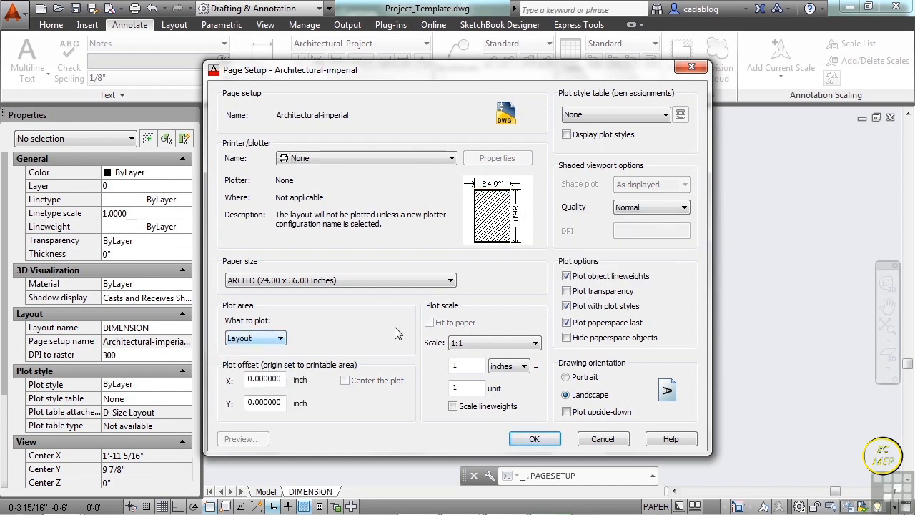
pyautogui.moveTo(521, 246)
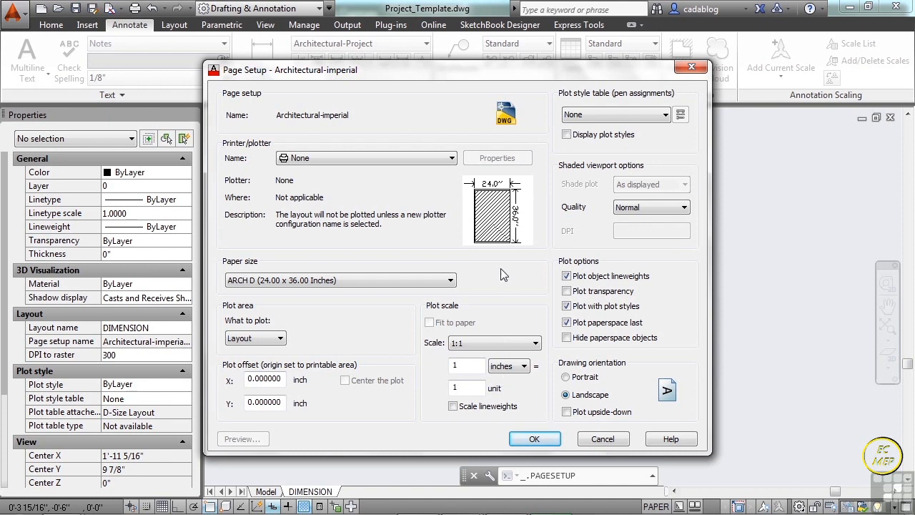
pyautogui.click(536, 438)
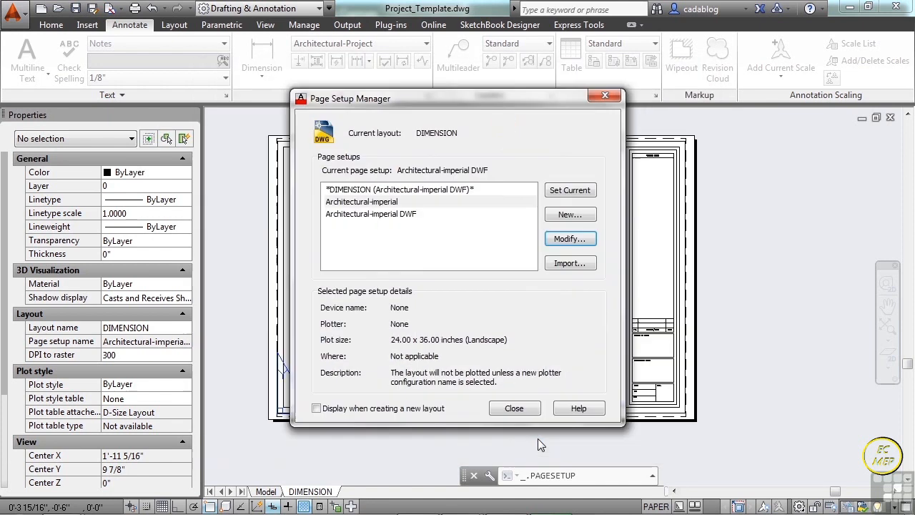
pyautogui.click(566, 191)
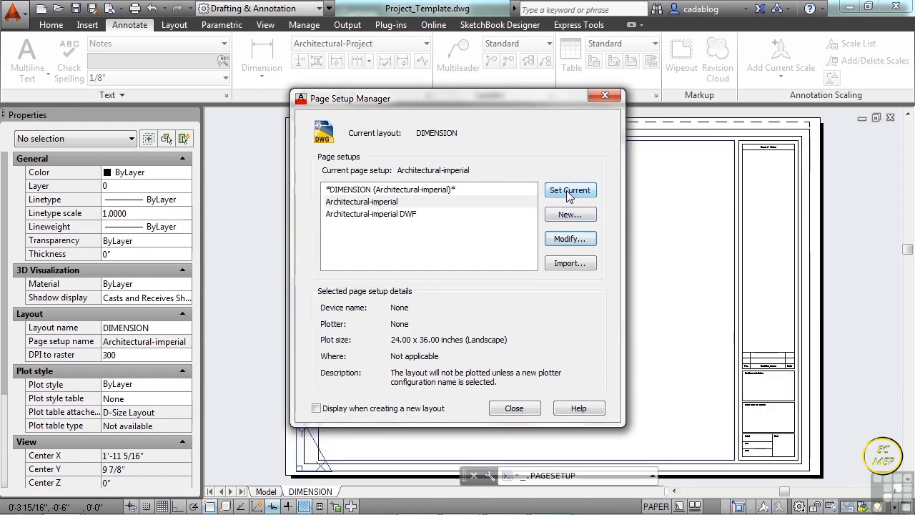
pyautogui.click(514, 408)
# - Compare the title block border with the dashed printable-area boundary around the sheet's corners
pyautogui.scroll(4, 302, 150)
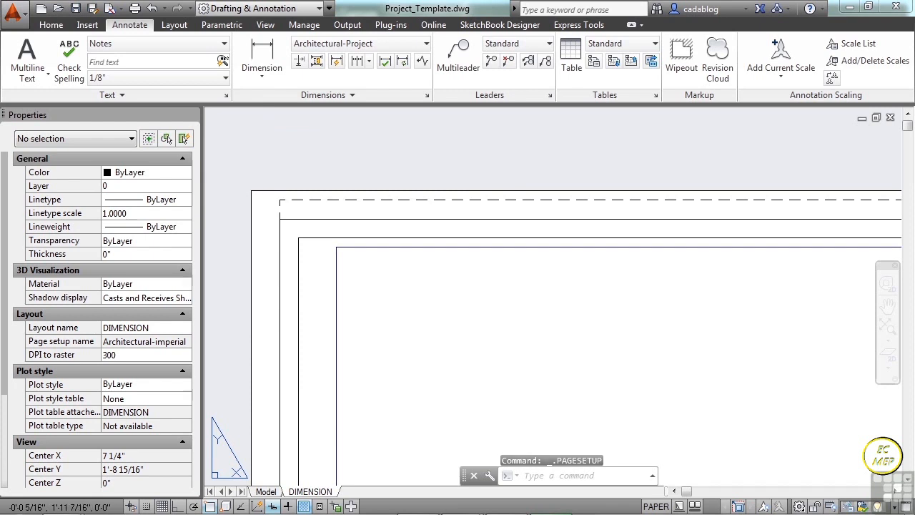
pyautogui.scroll(2, 263, 194)
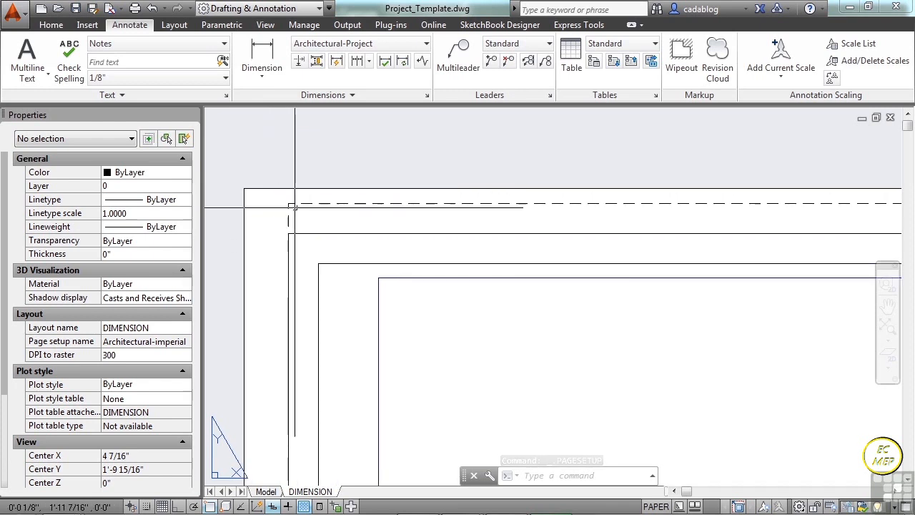
pyautogui.scroll(-4, 286, 189)
pyautogui.scroll(-3, 464, 218)
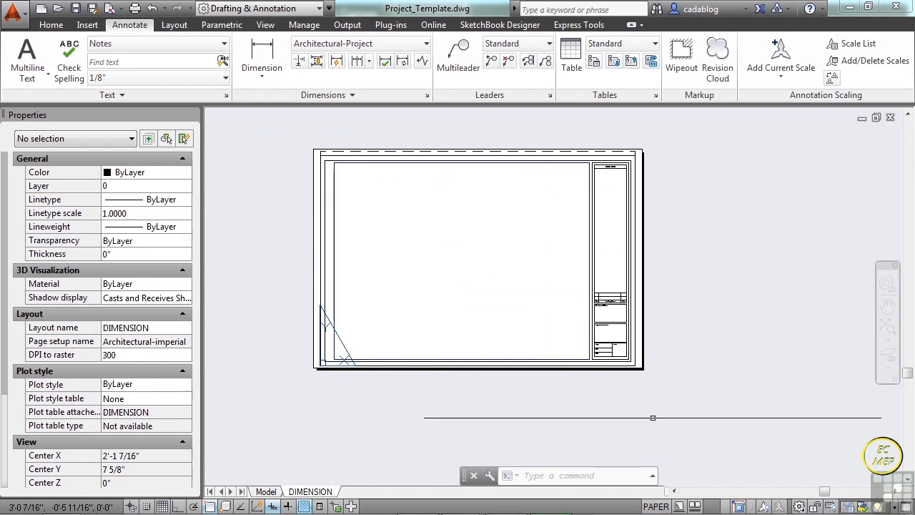
pyautogui.scroll(5, 625, 261)
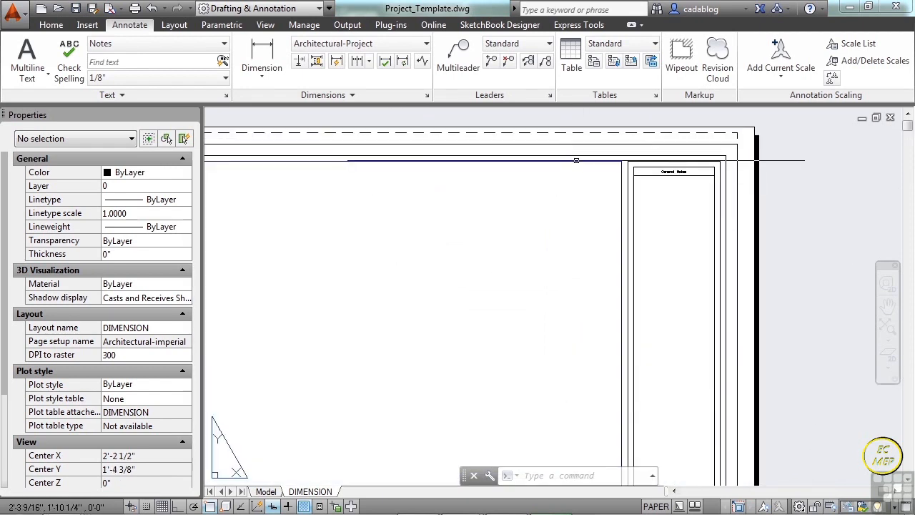
pyautogui.scroll(4, 653, 150)
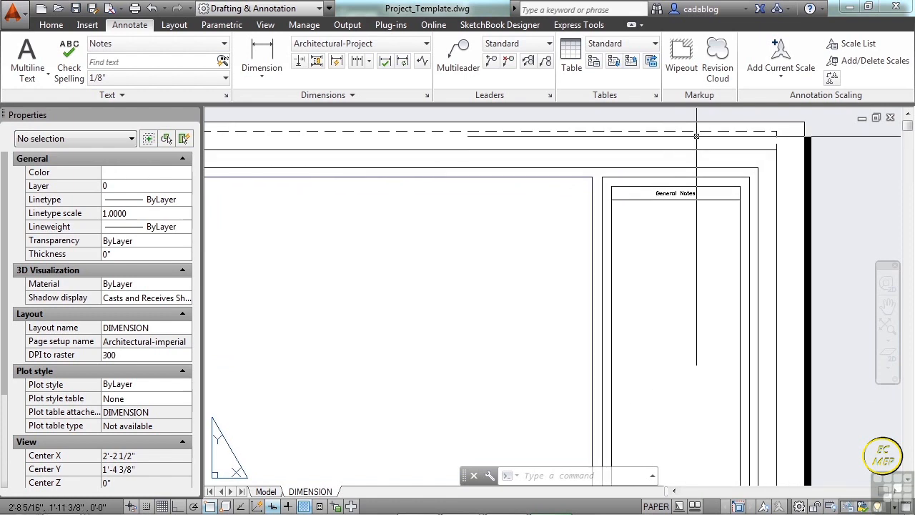
pyautogui.scroll(-5, 740, 186)
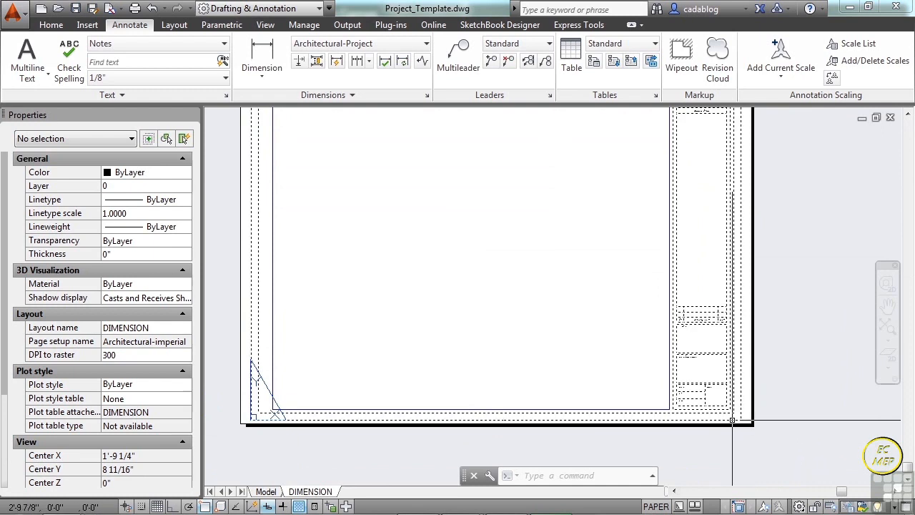
# - Move the title block and viewport straight up about 1/4" with Ortho on, within the sheet's printable area
pyautogui.write('m')
pyautogui.press('Return')
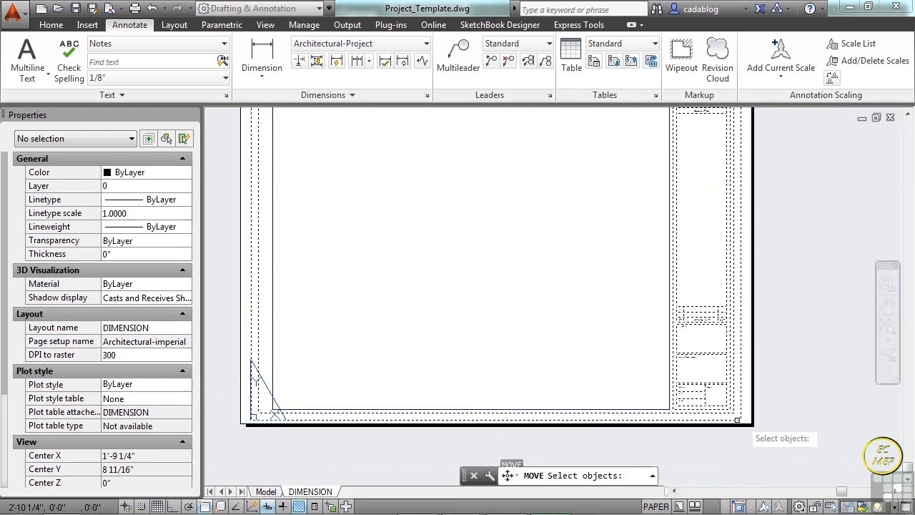
pyautogui.scroll(-2, 497, 290)
pyautogui.click(320, 139)
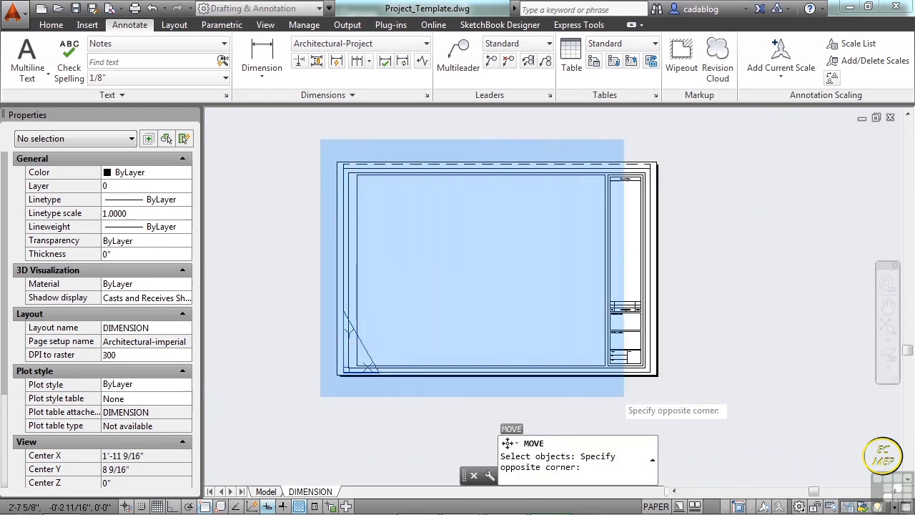
pyautogui.click(692, 397)
pyautogui.scroll(4, 696, 159)
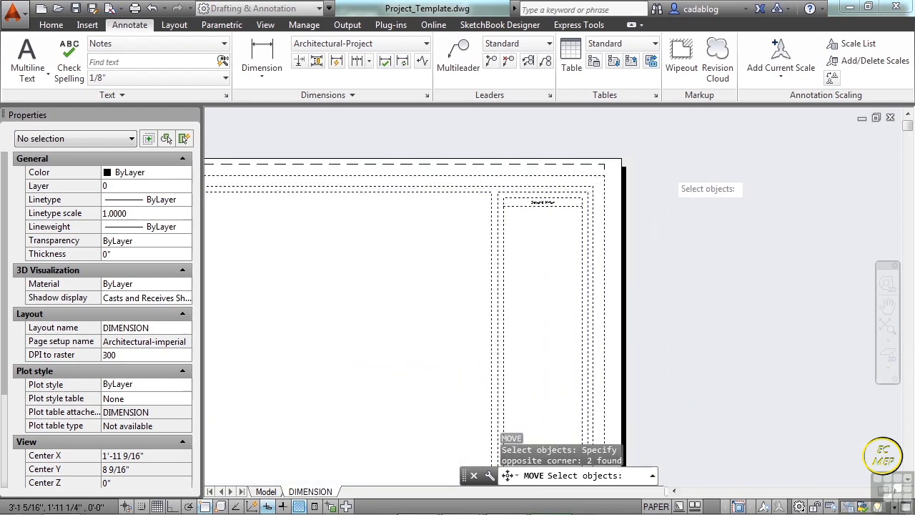
pyautogui.press('Return')
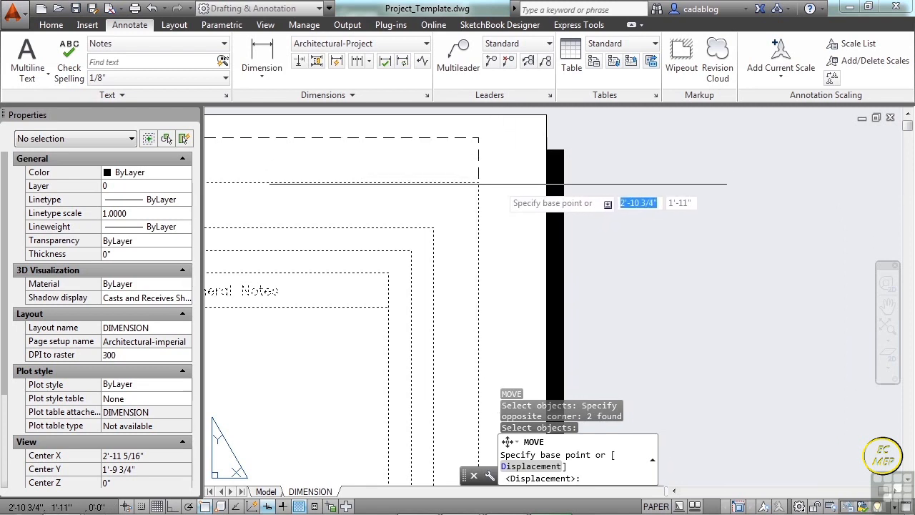
pyautogui.click(499, 182)
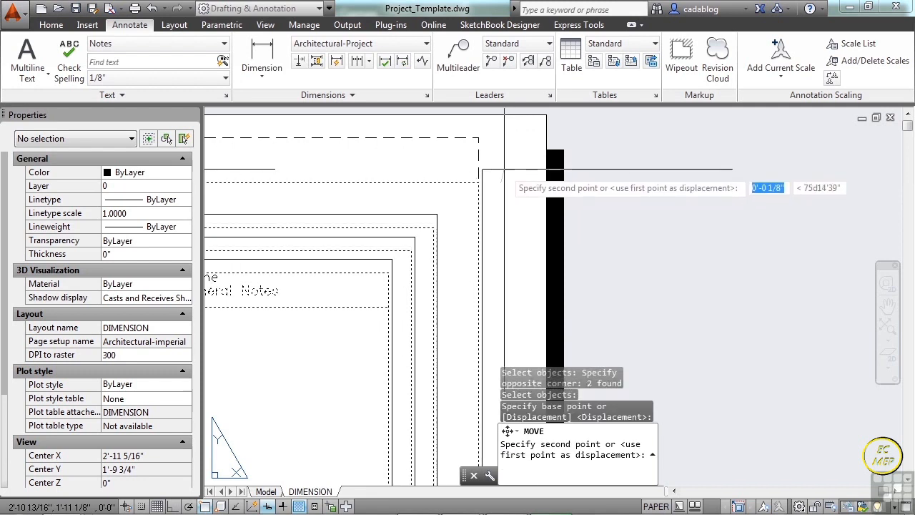
pyautogui.press('F8')
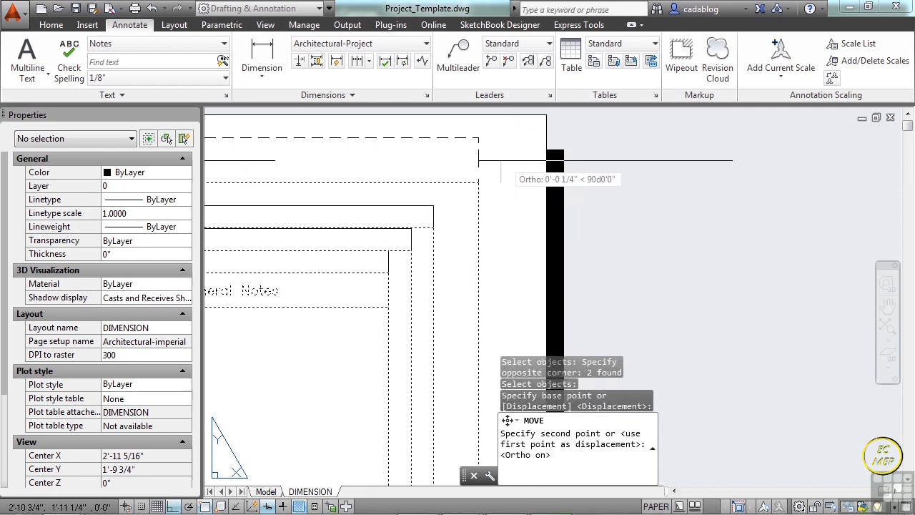
pyautogui.click(500, 155)
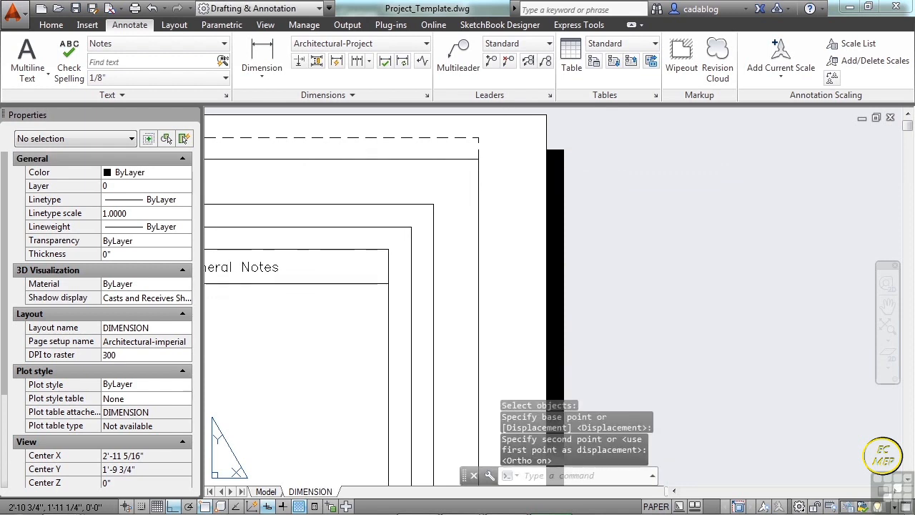
# - Create a new page setup named PDF for the DIMENSION layout, starting from Architectural-imperial
pyautogui.scroll(-5, 576, 166)
pyautogui.scroll(-3, 575, 165)
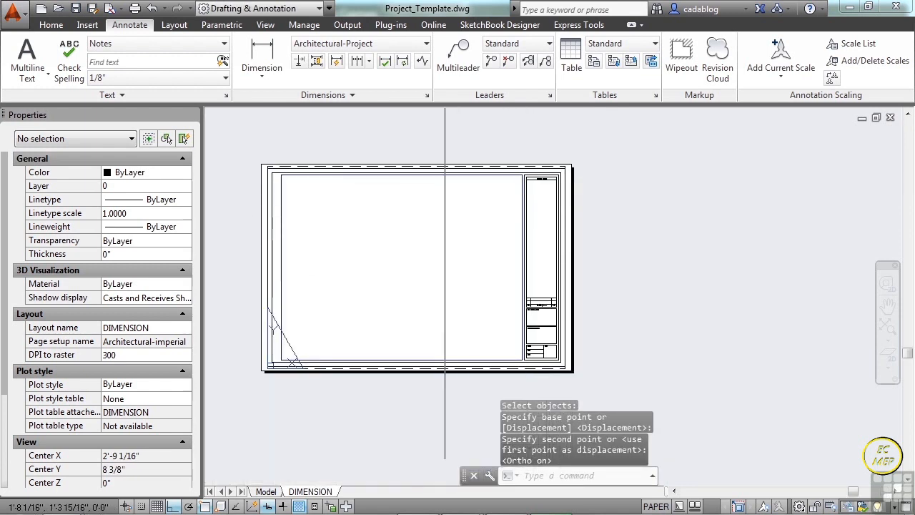
pyautogui.scroll(2, 464, 348)
pyautogui.scroll(-4, 638, 348)
pyautogui.scroll(2, 575, 298)
pyautogui.moveTo(564, 297); pyautogui.dragTo(542, 274, button='middle')
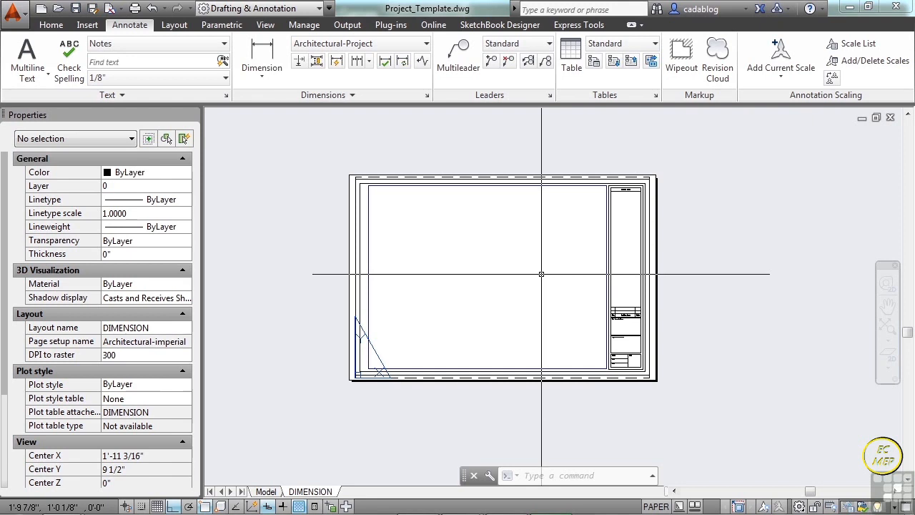
pyautogui.rightClick(310, 492)
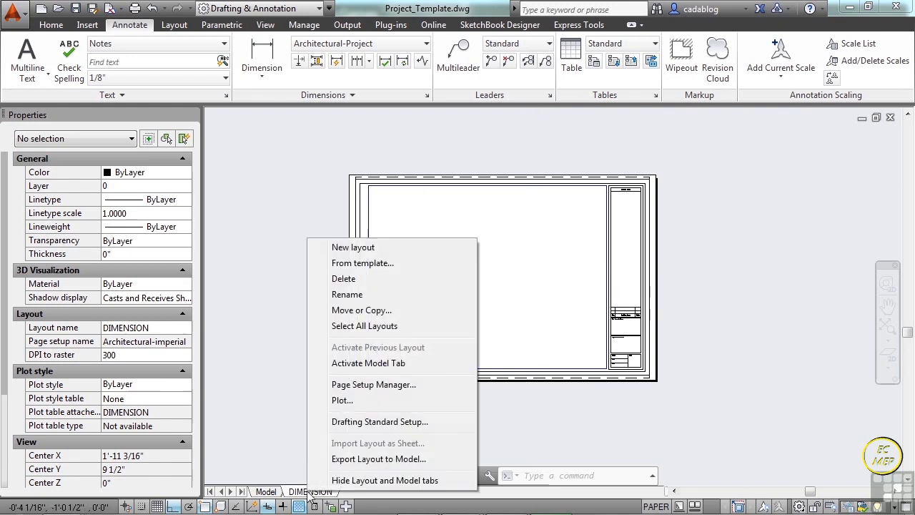
pyautogui.click(388, 386)
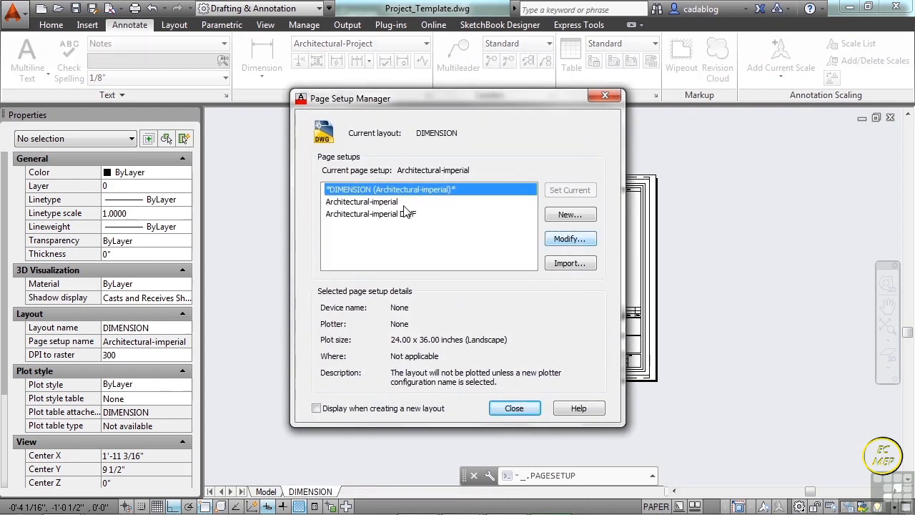
pyautogui.click(386, 202)
pyautogui.click(569, 214)
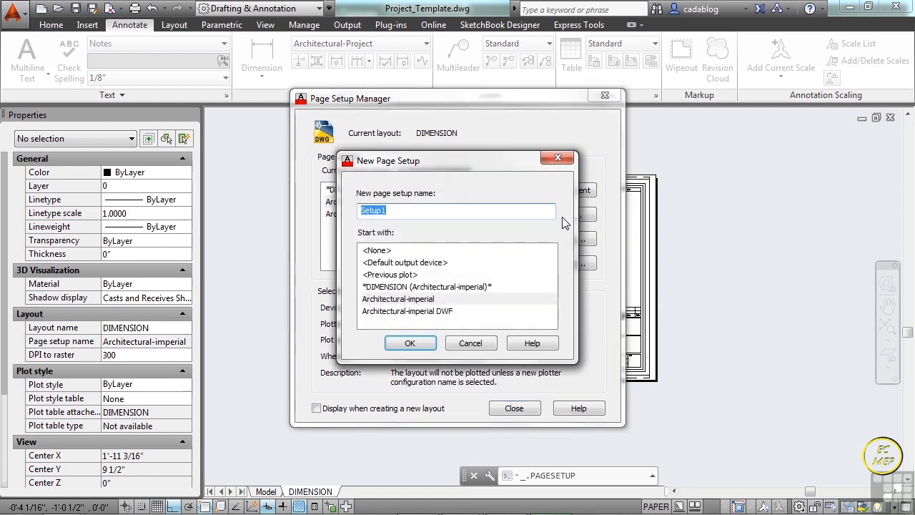
pyautogui.write('PDF')
pyautogui.click(409, 343)
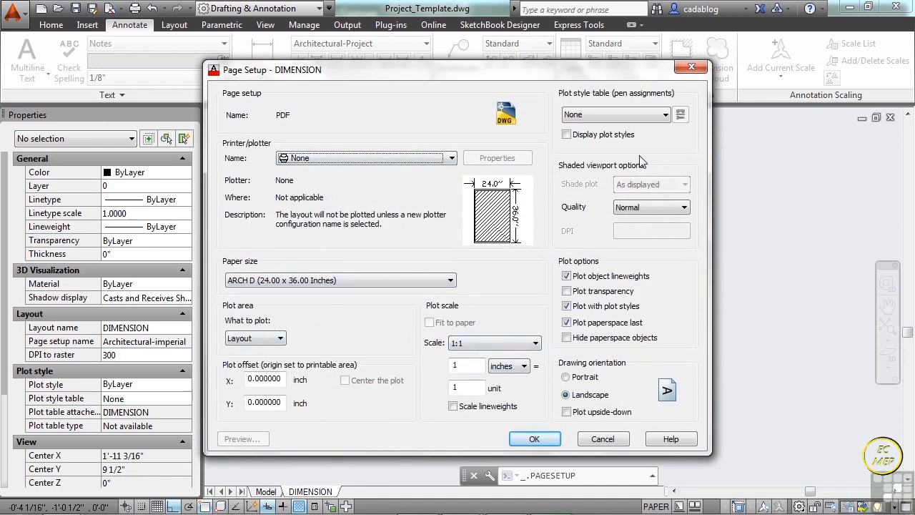
# - Set the PDF page setup's printer/plotter to DWG To PDF.pc3
pyautogui.click(451, 158)
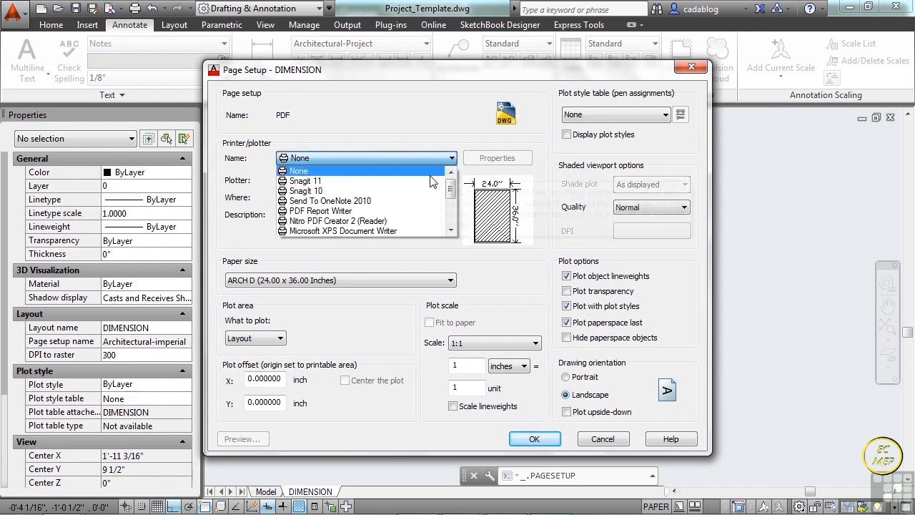
pyautogui.scroll(-1, 407, 185)
pyautogui.scroll(1, 407, 185)
pyautogui.scroll(-1, 339, 198)
pyautogui.scroll(-2, 338, 198)
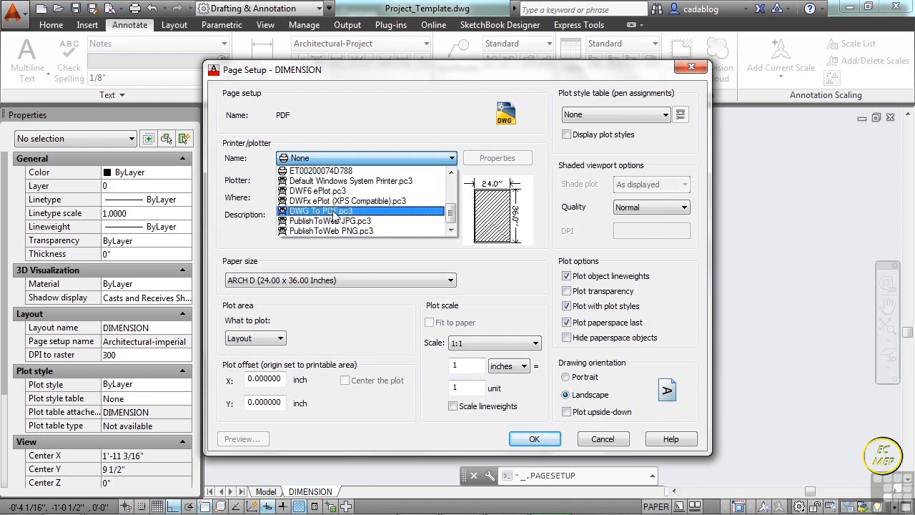
pyautogui.click(334, 212)
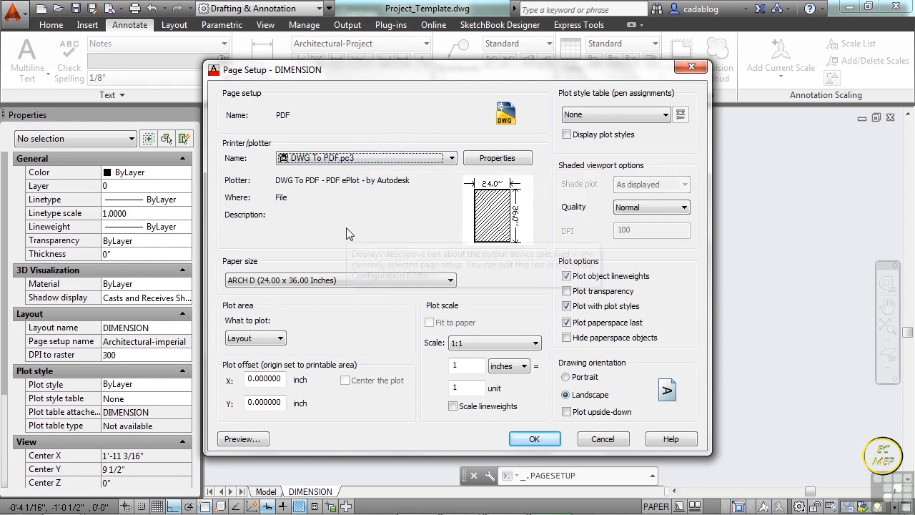
# - Assign the acad.stb plot style table to the PDF page setup, preview the sheet and save the setup
pyautogui.click(654, 115)
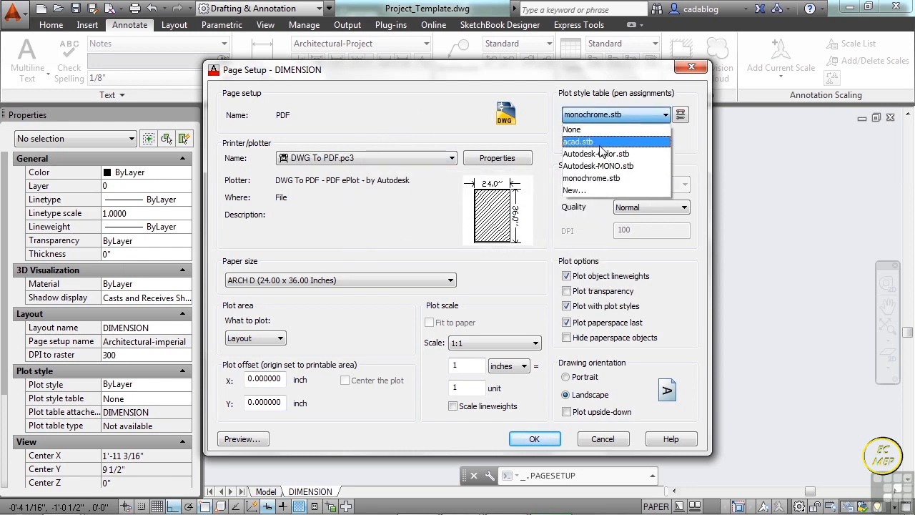
pyautogui.click(595, 145)
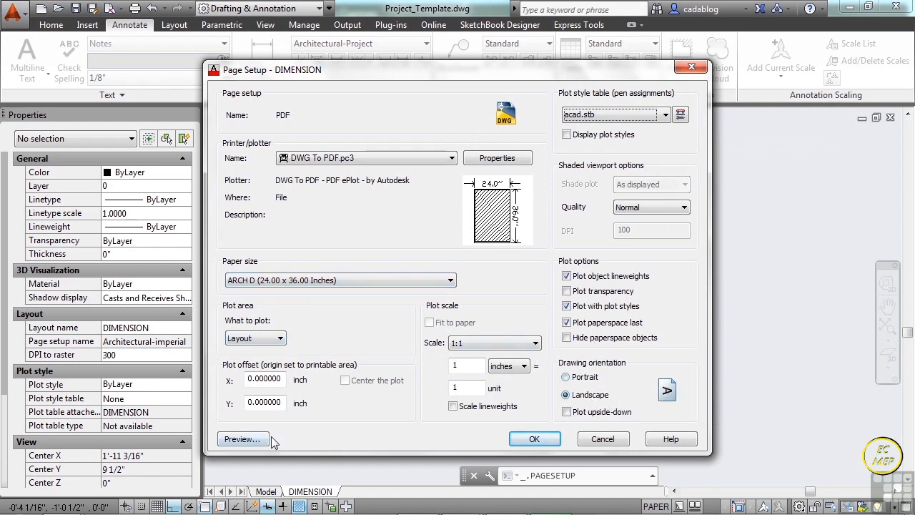
pyautogui.click(240, 439)
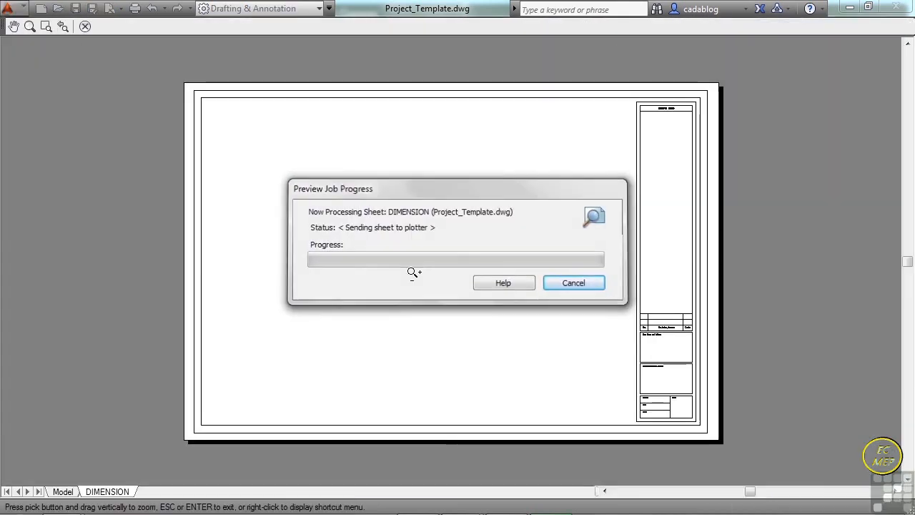
pyautogui.rightClick(403, 223)
pyautogui.click(443, 231)
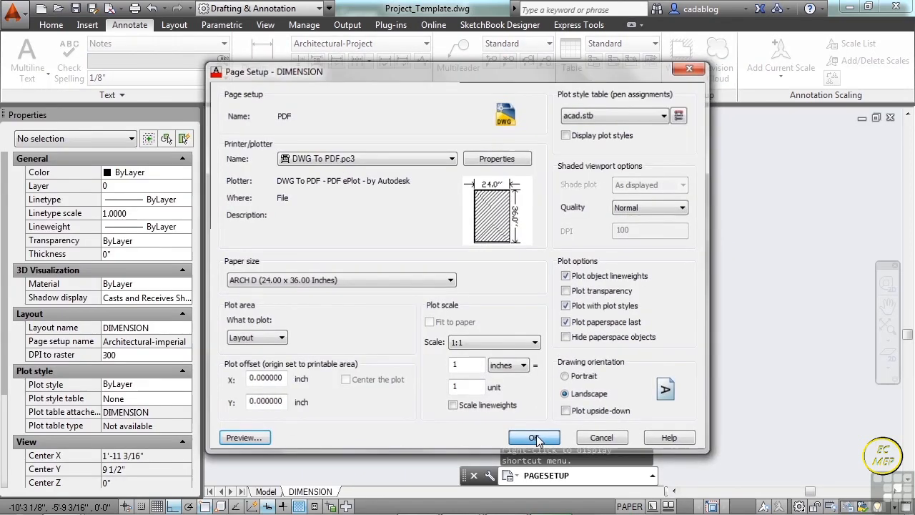
pyautogui.click(536, 438)
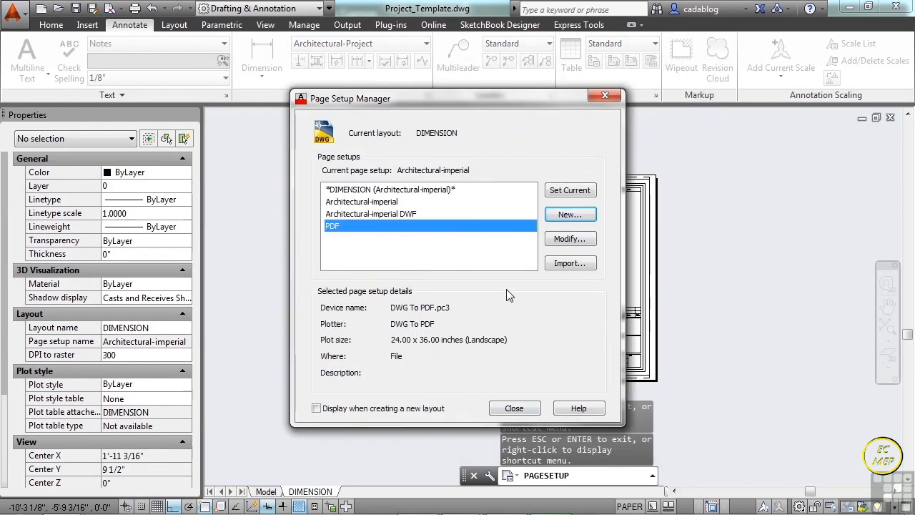
# - Review the existing page setups' details and create a new one named My Printer, starting from PDF
pyautogui.click(385, 202)
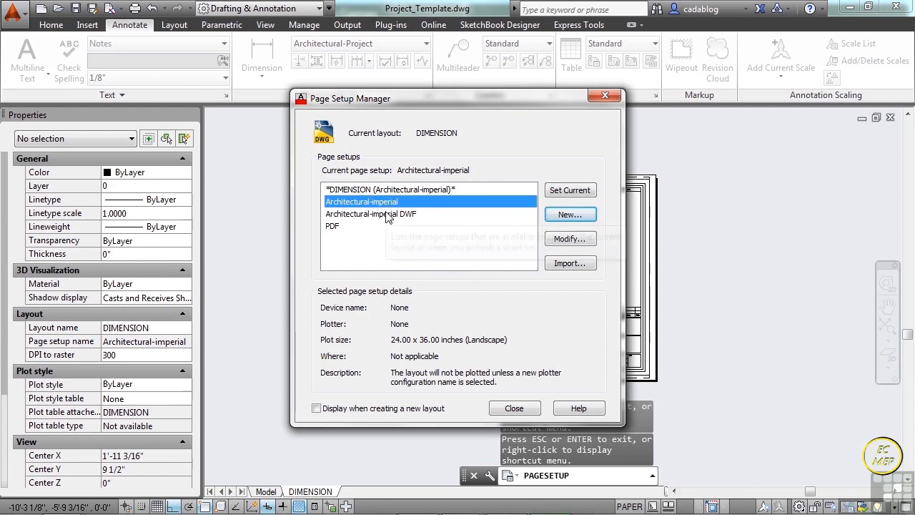
pyautogui.click(387, 215)
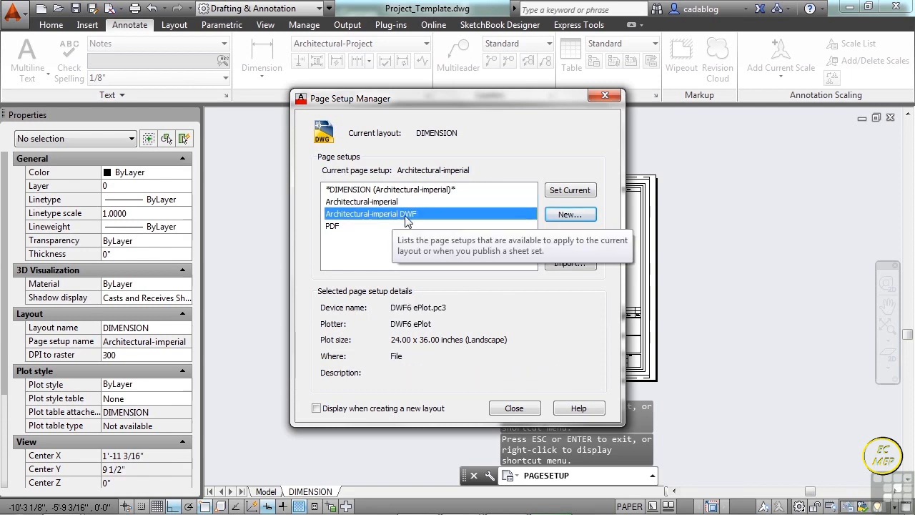
pyautogui.click(332, 227)
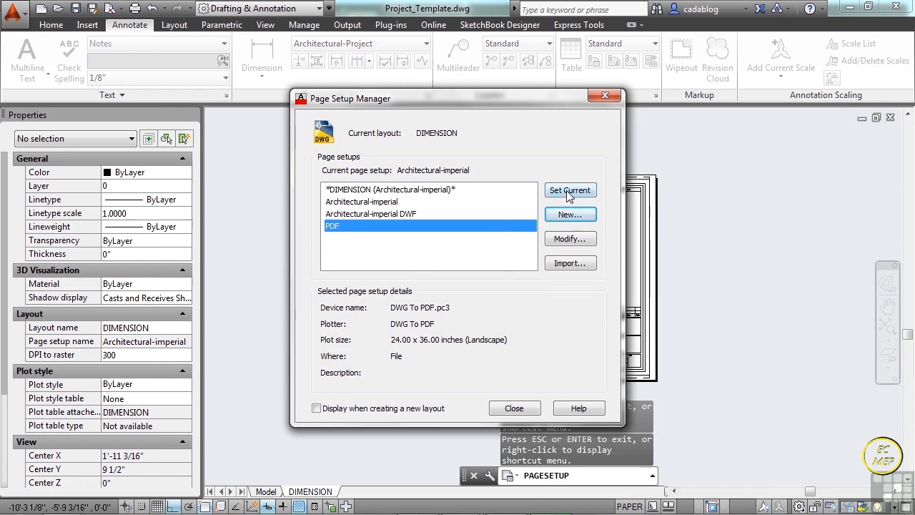
pyautogui.click(560, 217)
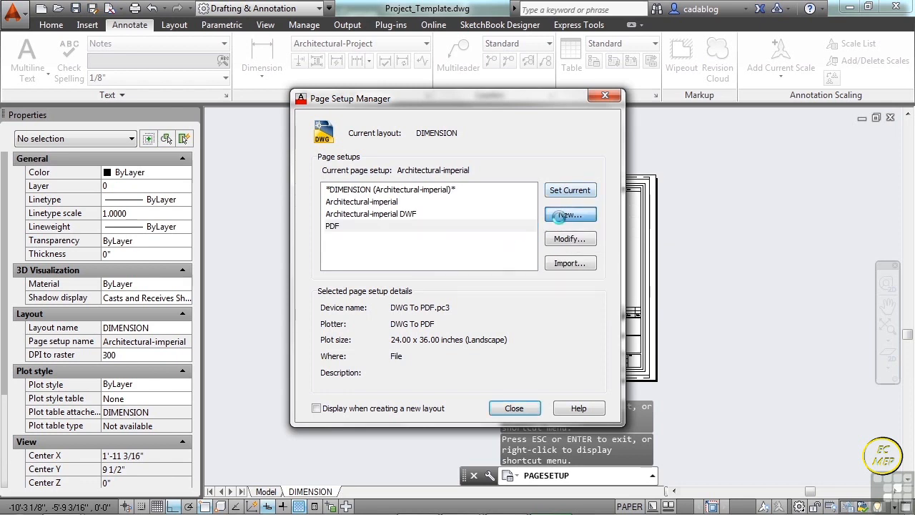
pyautogui.write('My Printer')
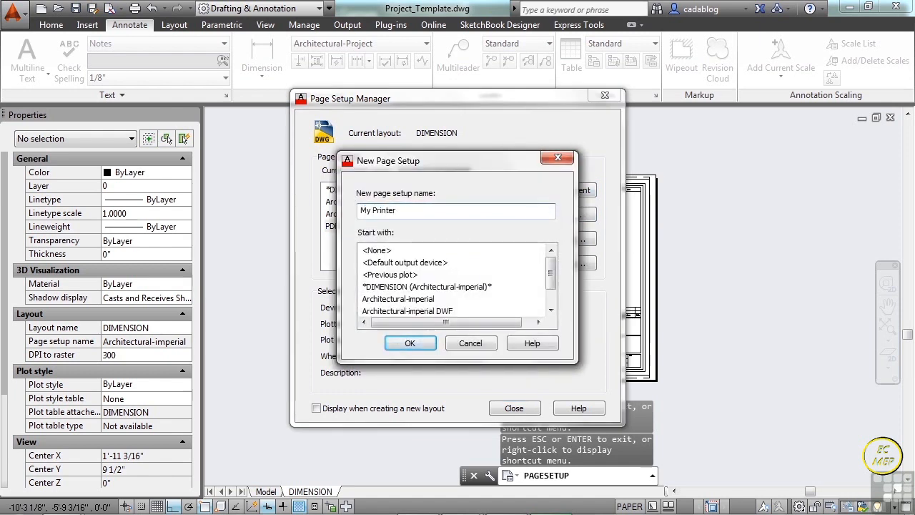
pyautogui.click(405, 344)
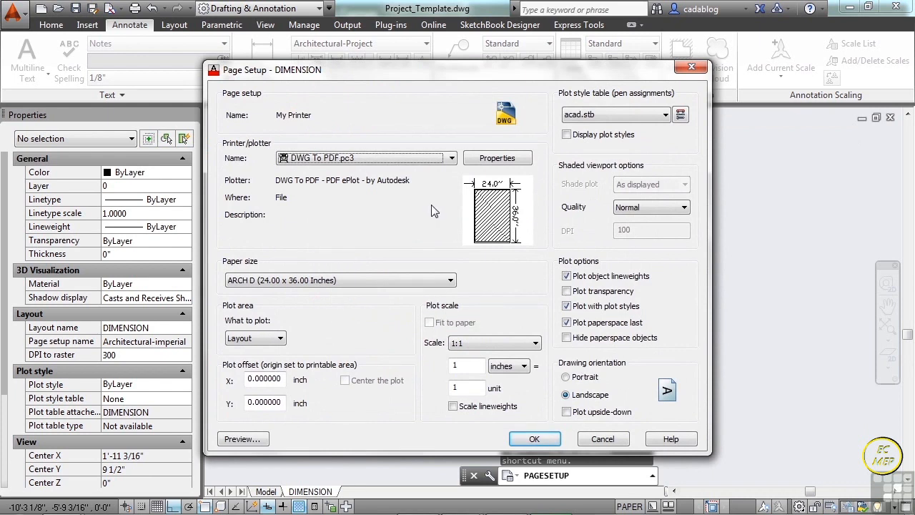
# - Set the My Printer setup's device to ET00200074D788, accept the default paper size and choose Letter paper
pyautogui.click(452, 159)
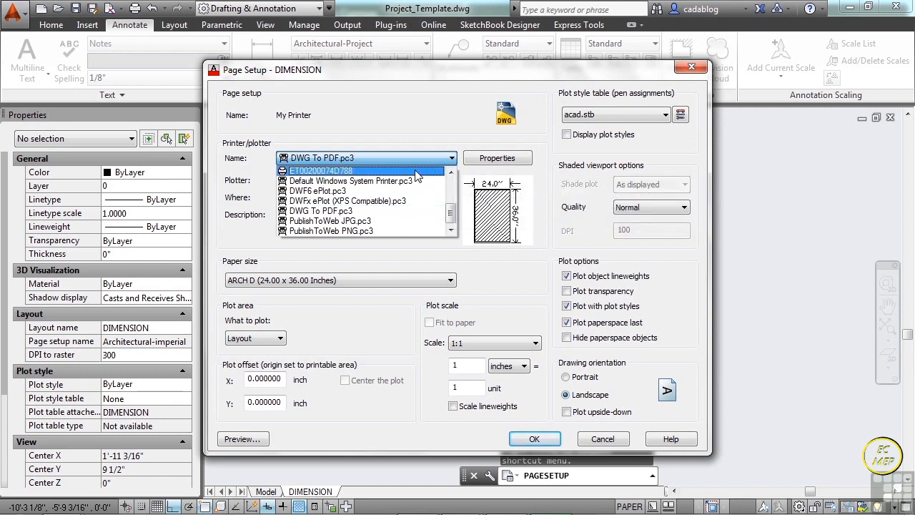
pyautogui.click(417, 173)
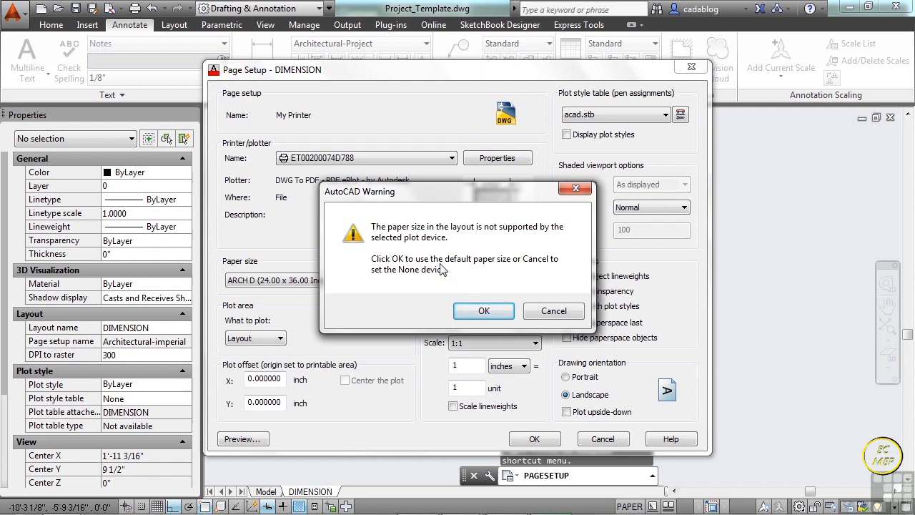
pyautogui.click(483, 311)
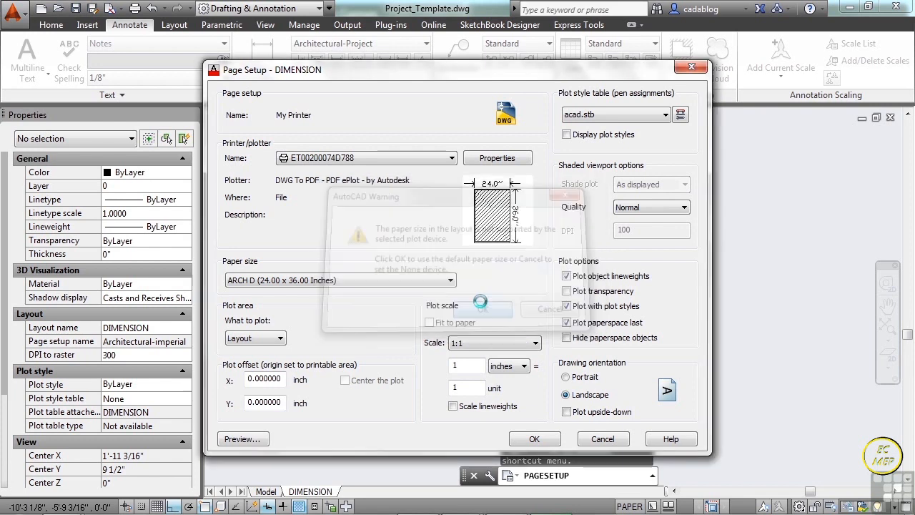
pyautogui.click(265, 282)
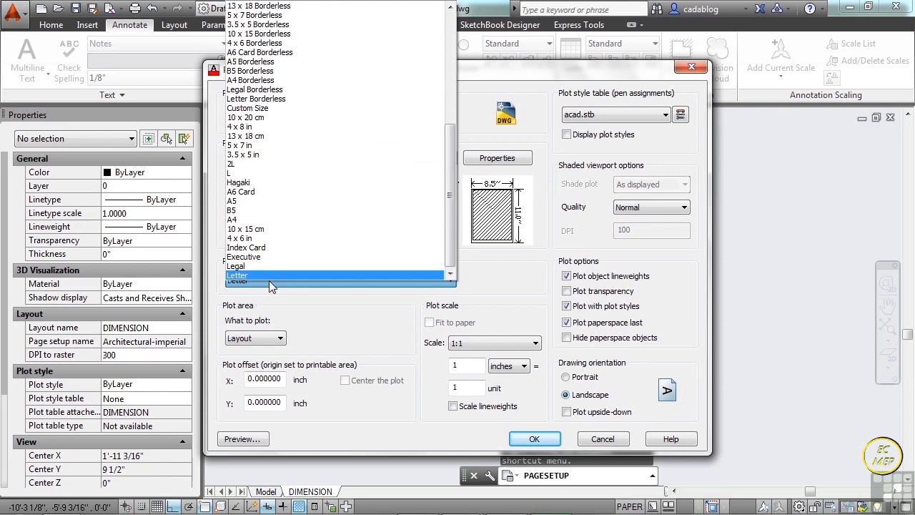
pyautogui.moveTo(452, 230); pyautogui.dragTo(425, 71)
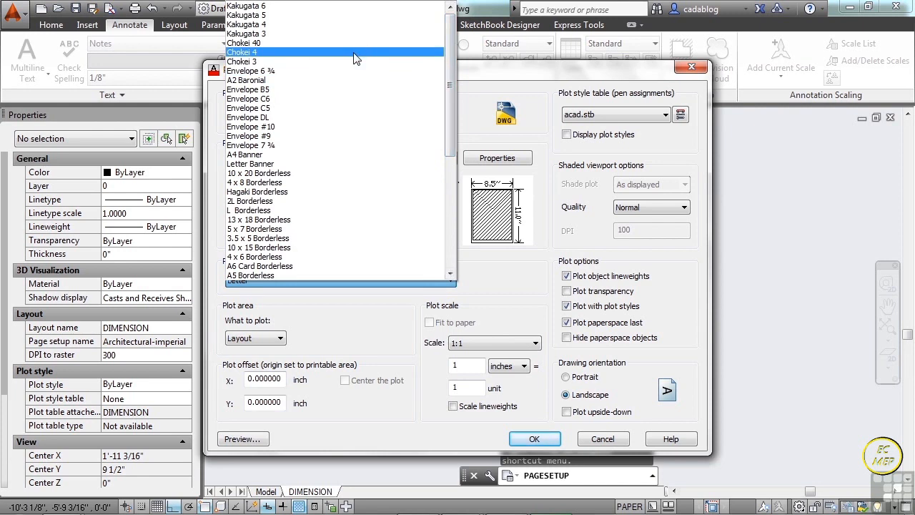
pyautogui.moveTo(449, 100); pyautogui.dragTo(441, 252)
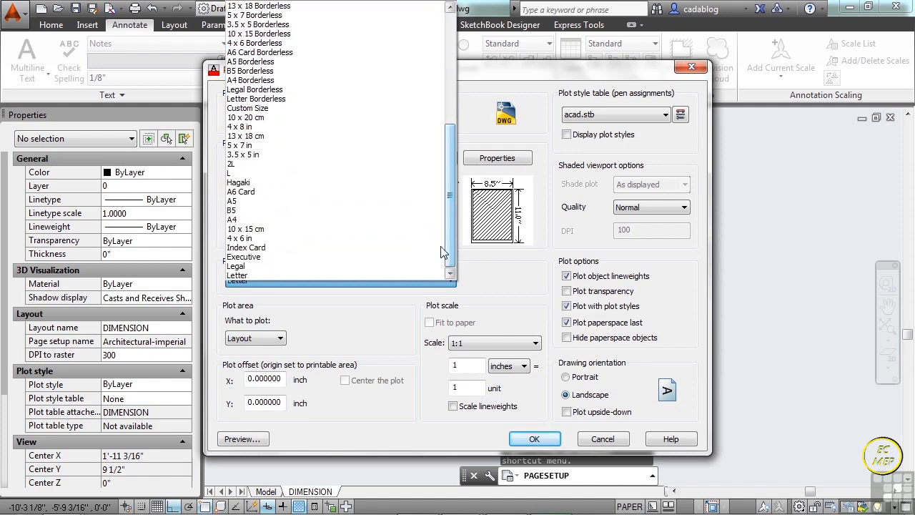
pyautogui.click(256, 276)
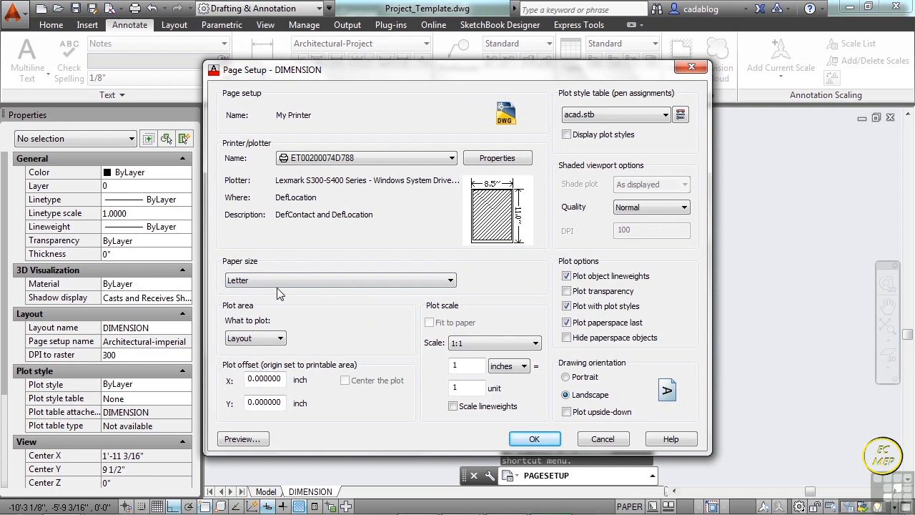
# - Preview how the layout plots at 1:1 on Letter paper and return to the page setup
pyautogui.moveTo(652, 71); pyautogui.dragTo(580, 65)
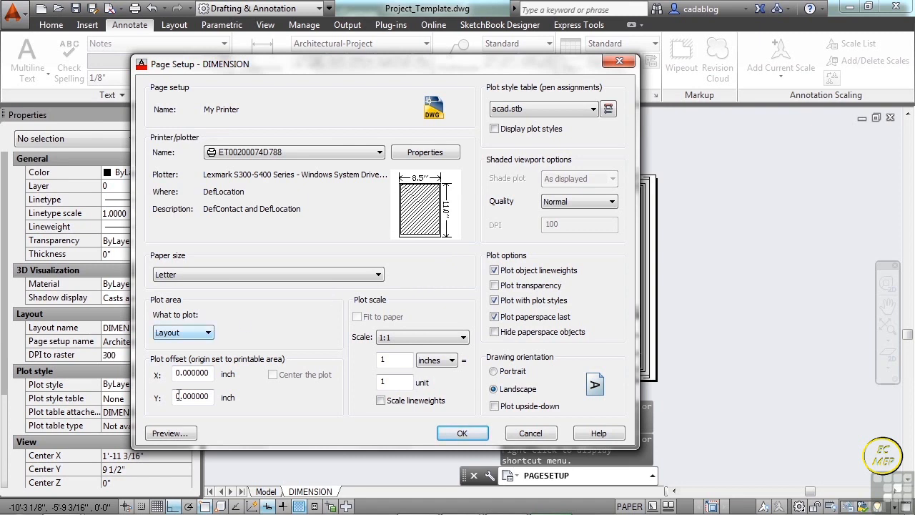
pyautogui.click(170, 433)
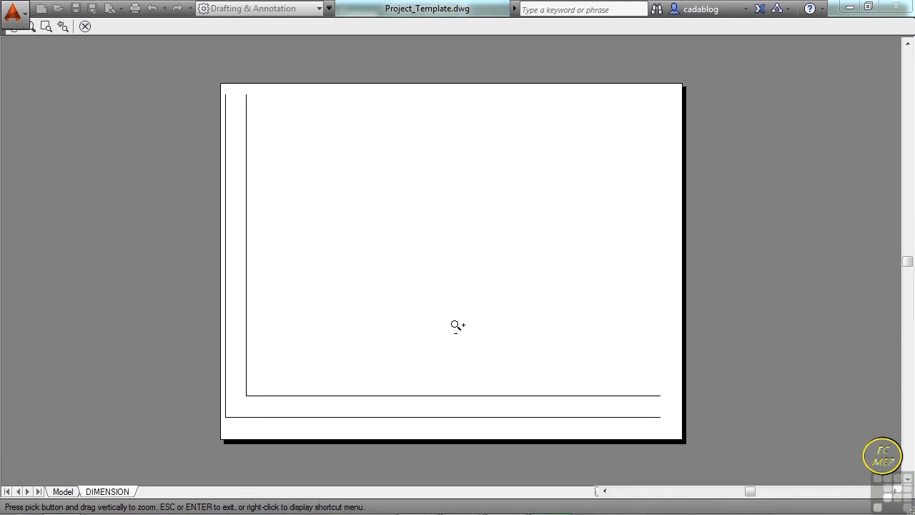
pyautogui.rightClick(456, 279)
pyautogui.click(485, 286)
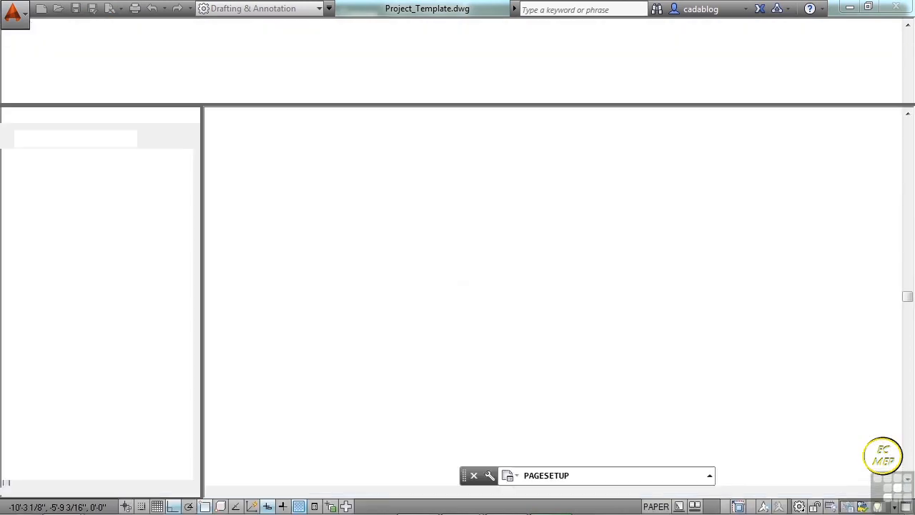
# - Set the My Printer plot area to Extents and center the plot on the sheet
pyautogui.click(208, 333)
pyautogui.click(168, 354)
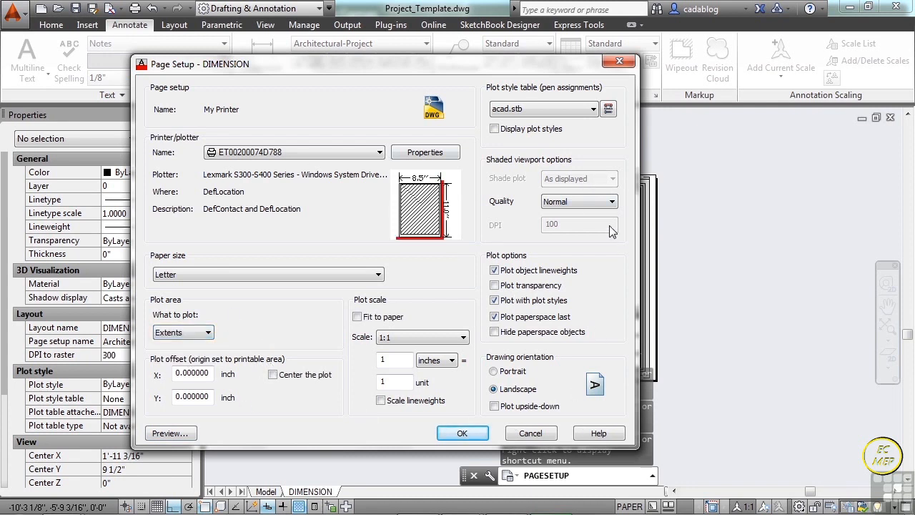
pyautogui.click(273, 375)
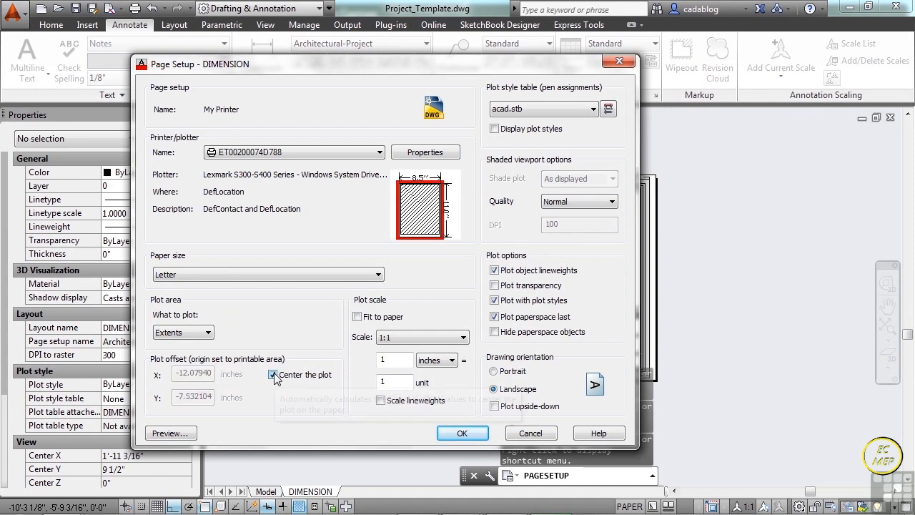
# - Try scaling the plot with Fit to paper, preview the sheet and turn the option off again
pyautogui.click(357, 317)
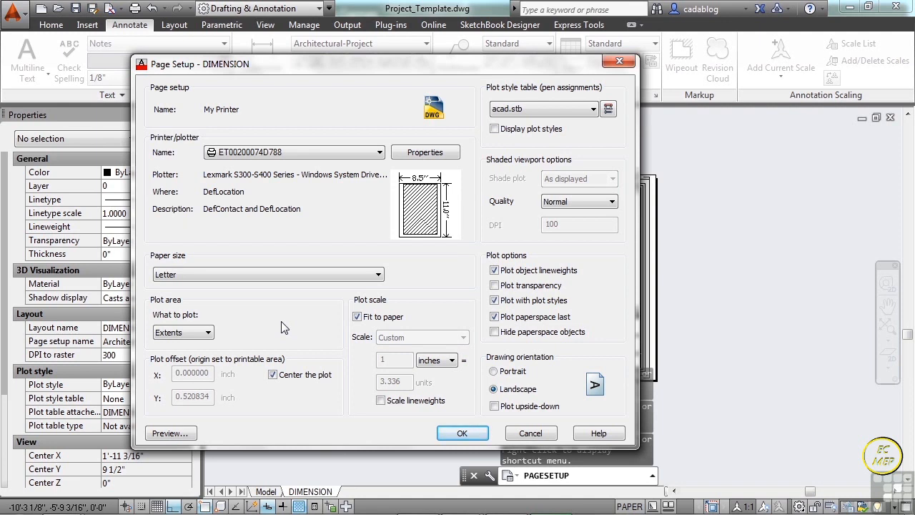
pyautogui.click(170, 432)
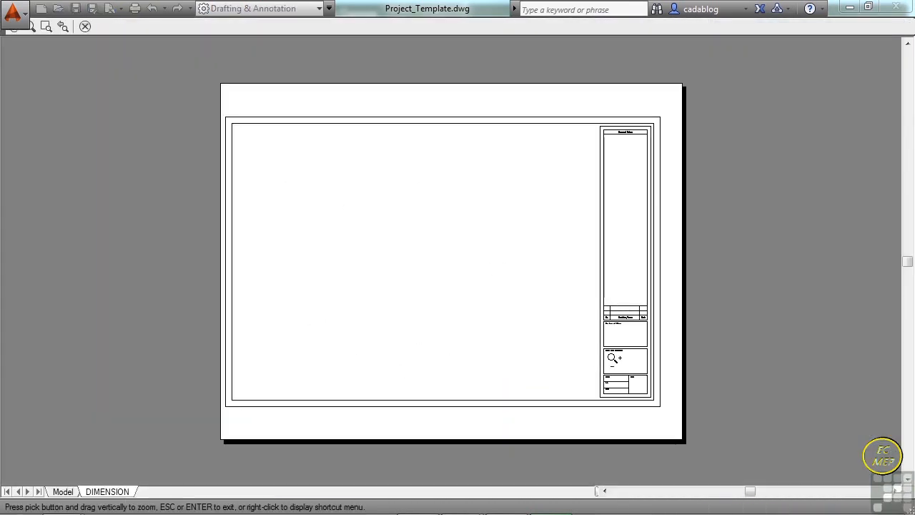
pyautogui.rightClick(469, 277)
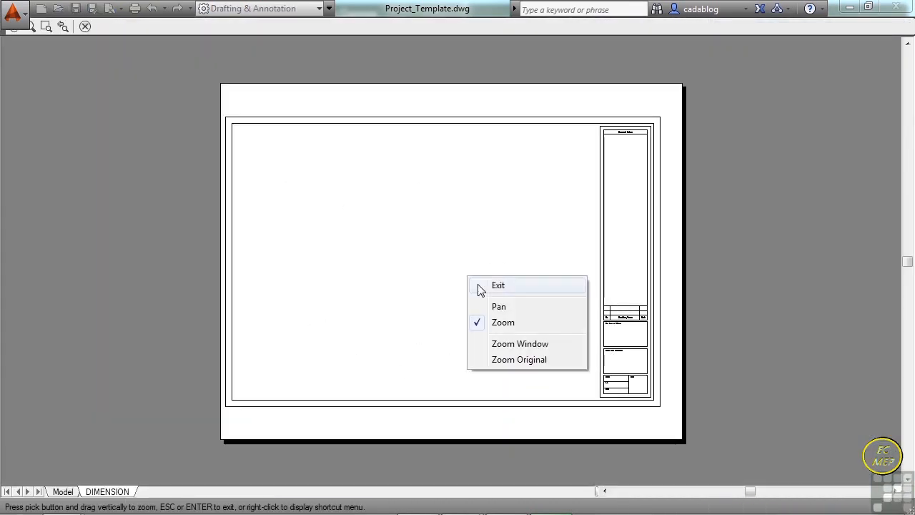
pyautogui.click(486, 285)
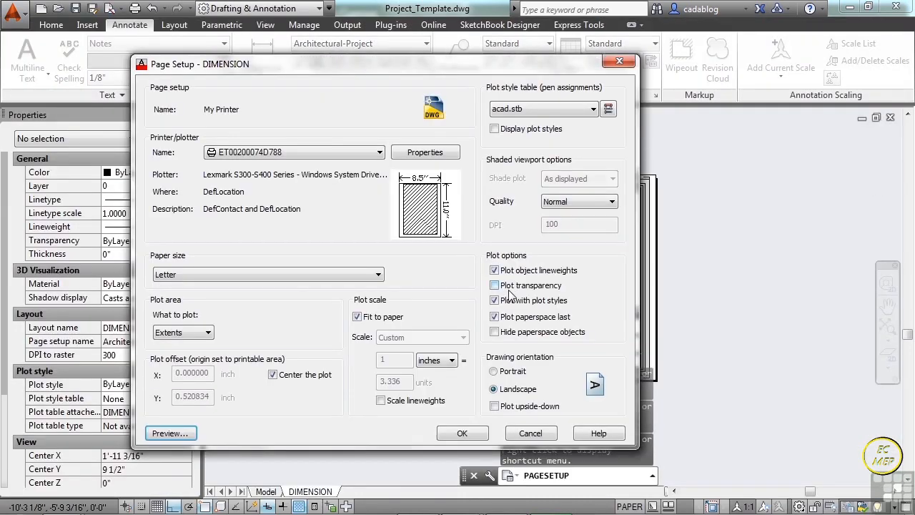
pyautogui.click(358, 316)
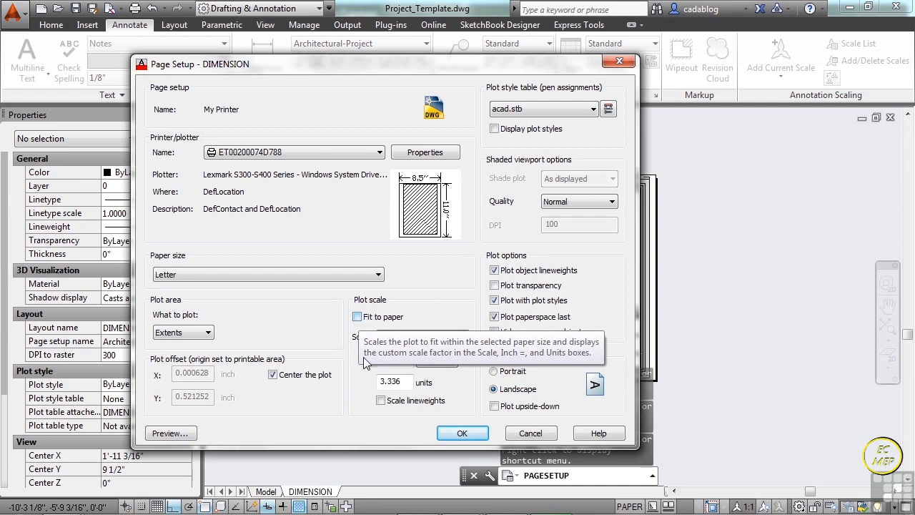
# - Set the My Printer plot scale to 1 inch = 4 units, checking the preview before saving the setup
pyautogui.moveTo(405, 383); pyautogui.dragTo(381, 382)
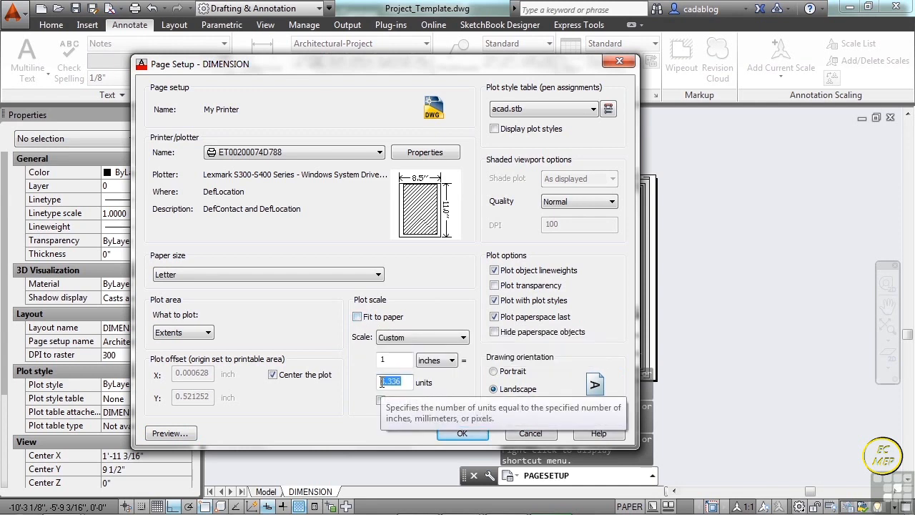
pyautogui.write('4')
pyautogui.click(402, 360)
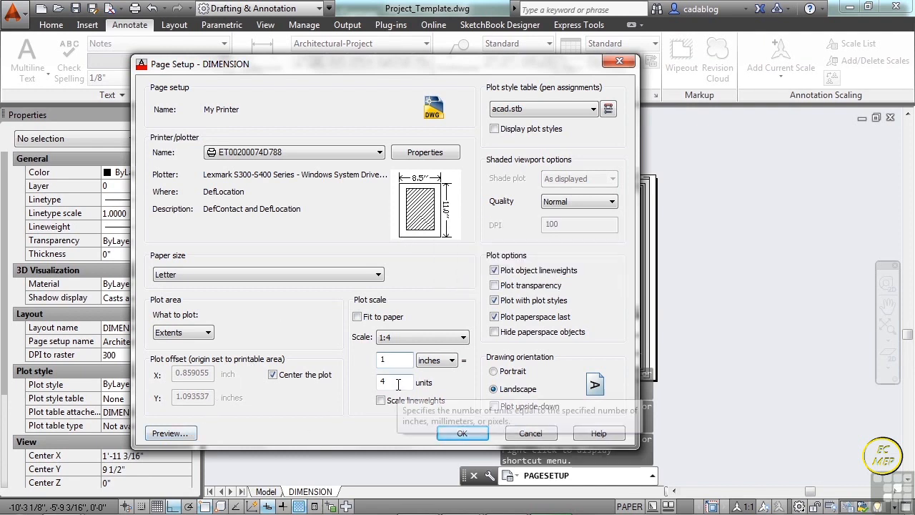
pyautogui.click(187, 432)
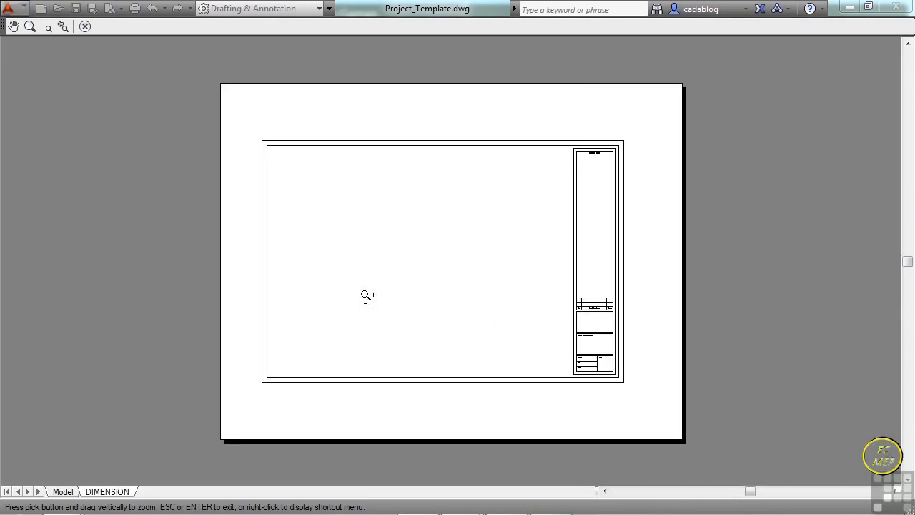
pyautogui.rightClick(453, 263)
pyautogui.click(473, 270)
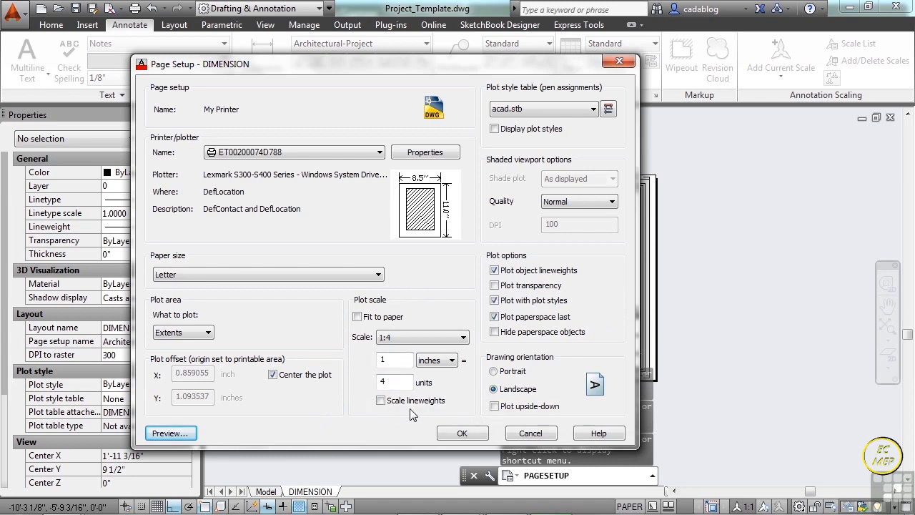
pyautogui.click(460, 433)
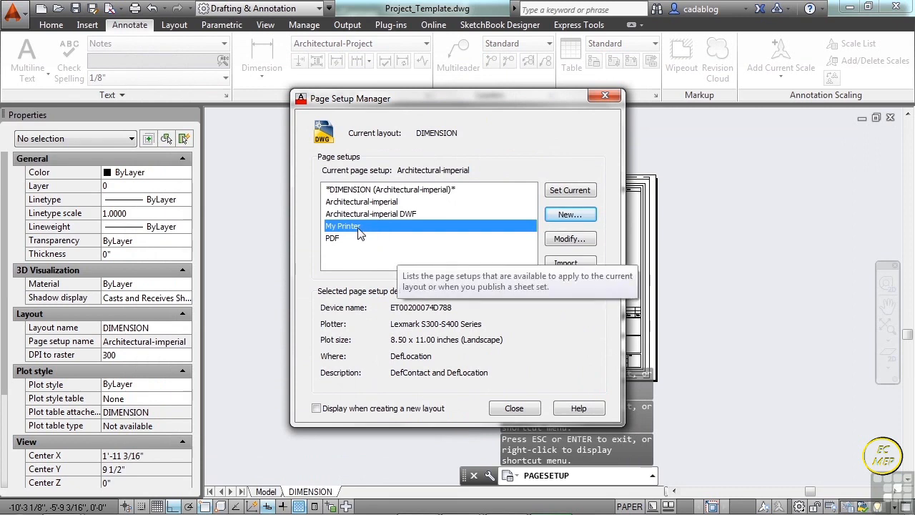
# - Select the Architectural-imperial setup in the page setup list, close the list and save the drawing
pyautogui.click(368, 203)
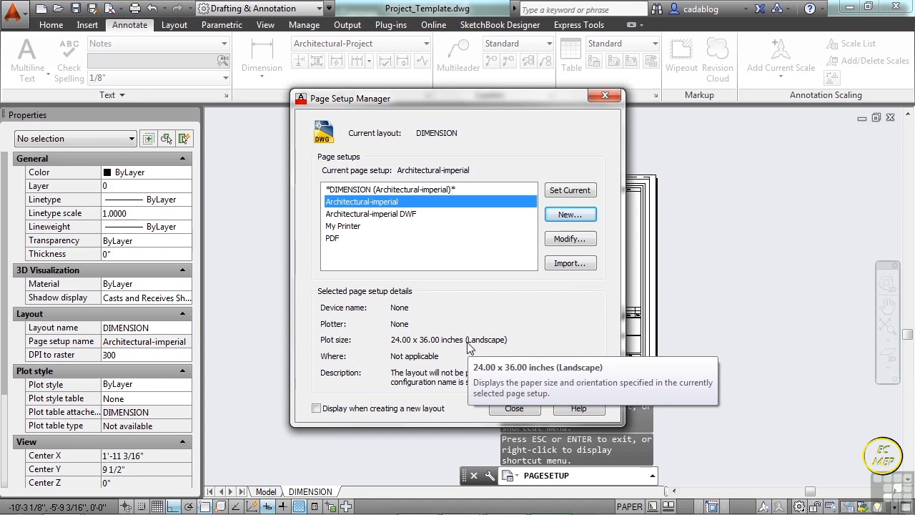
pyautogui.click(519, 411)
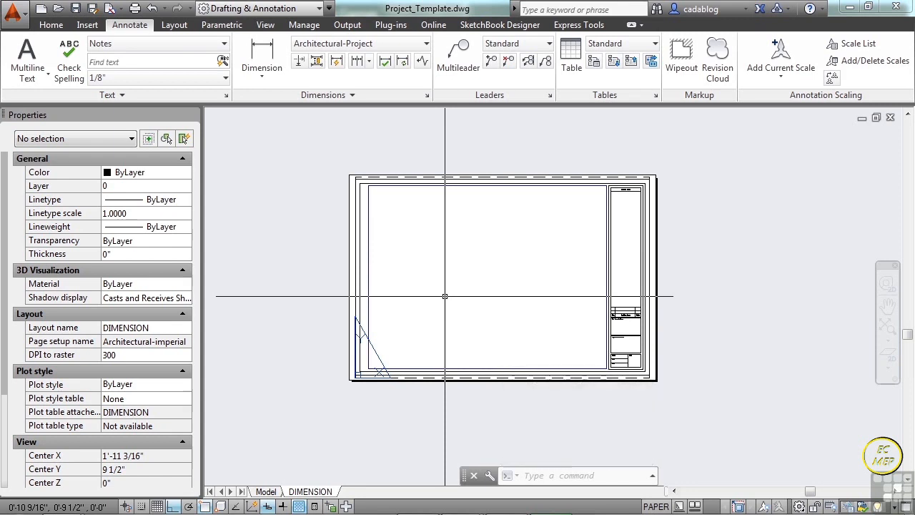
pyautogui.click(76, 8)
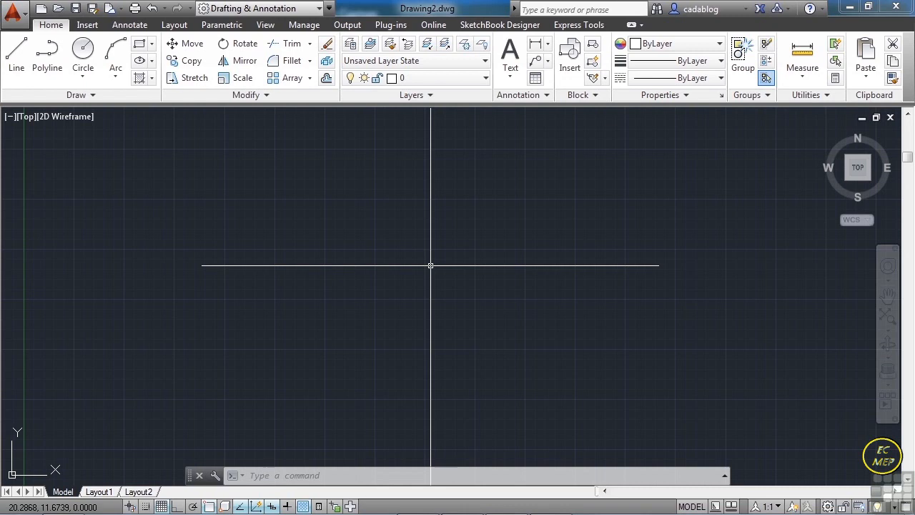
# - Open Project_Template.dwg from folder 14
pyautogui.write('open')
pyautogui.press('Return')
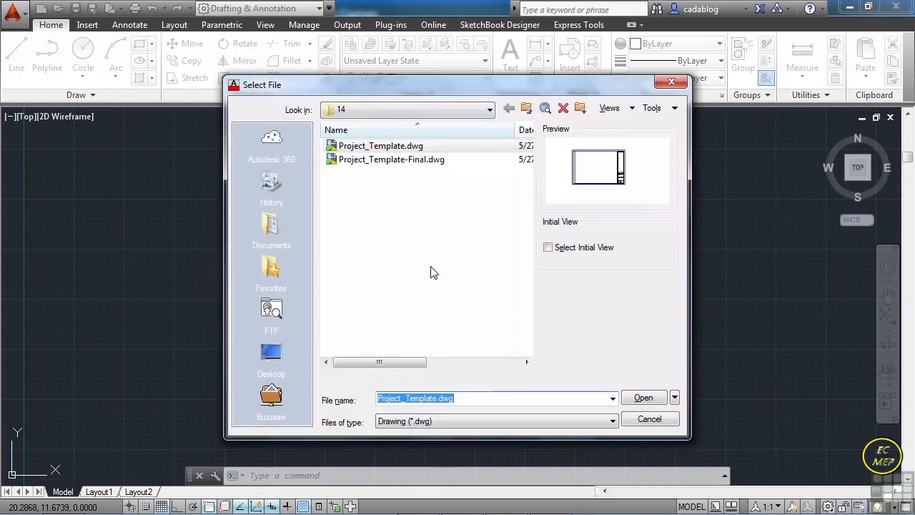
pyautogui.click(422, 148)
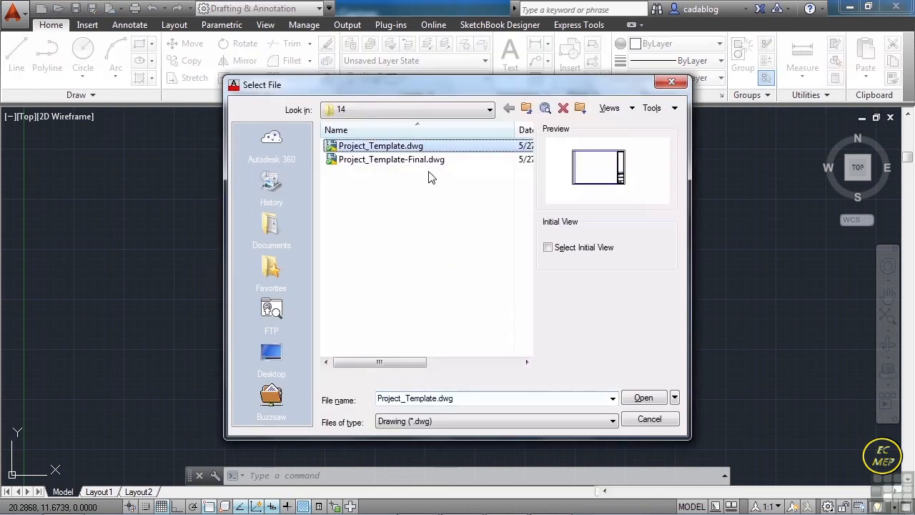
pyautogui.click(645, 398)
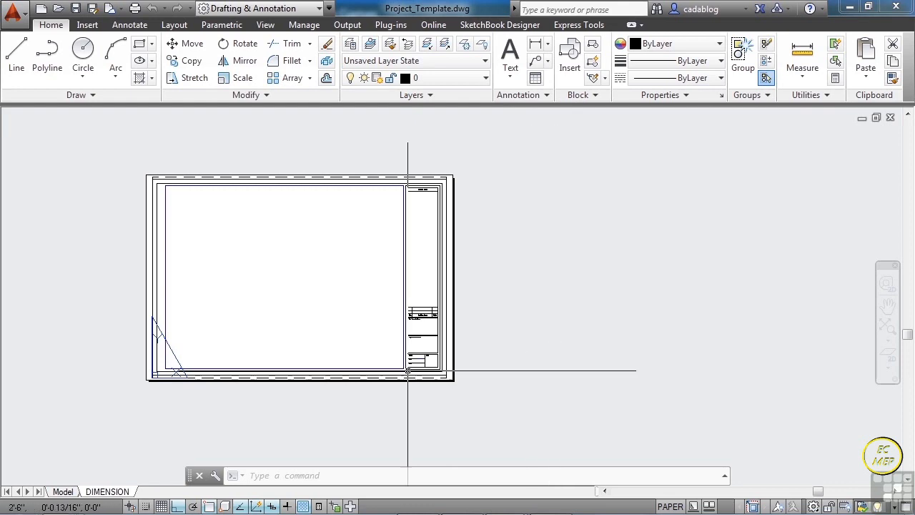
# - Save a copy of the template as Project_Template-Final.dwg in folder 14, replacing the existing file
pyautogui.moveTo(287, 269); pyautogui.dragTo(403, 269, button='middle')
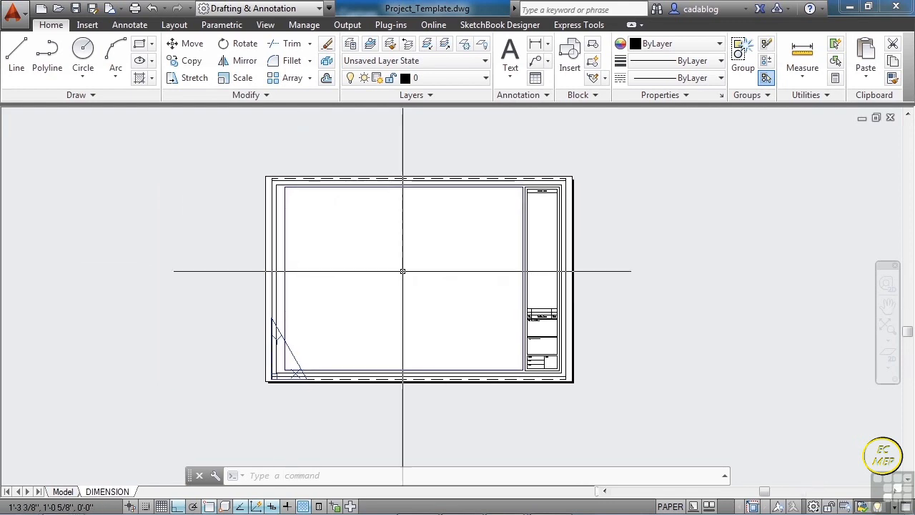
pyautogui.click(14, 14)
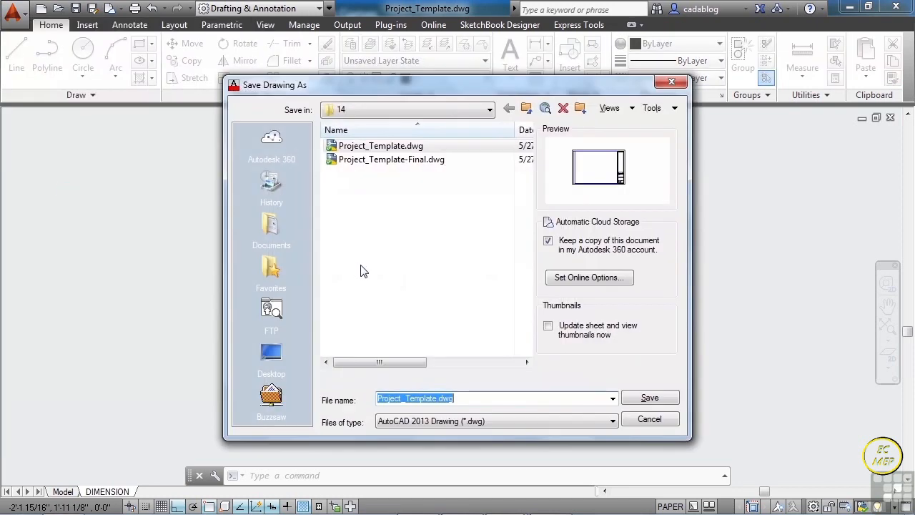
pyautogui.click(415, 160)
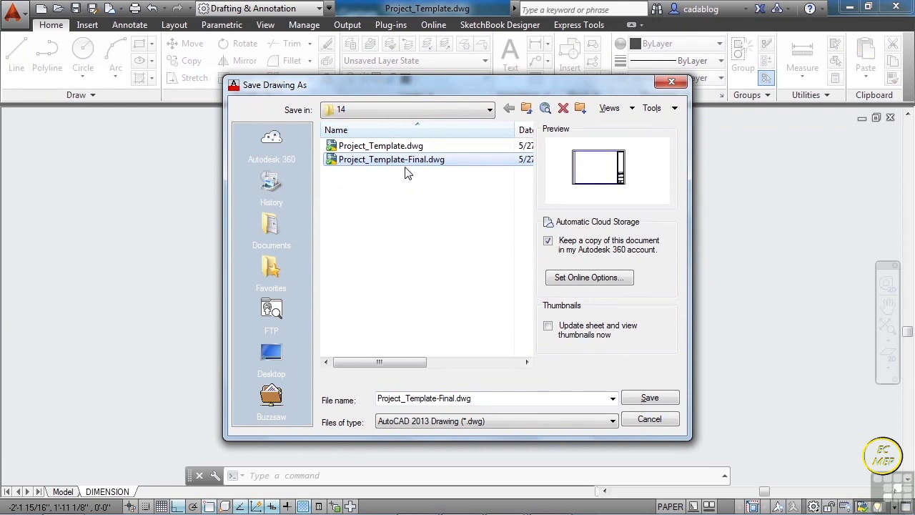
pyautogui.click(659, 398)
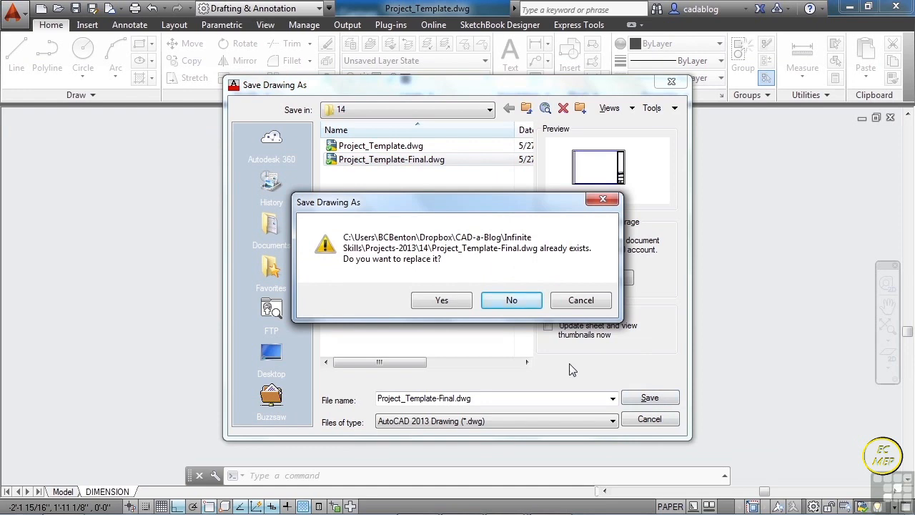
pyautogui.click(441, 300)
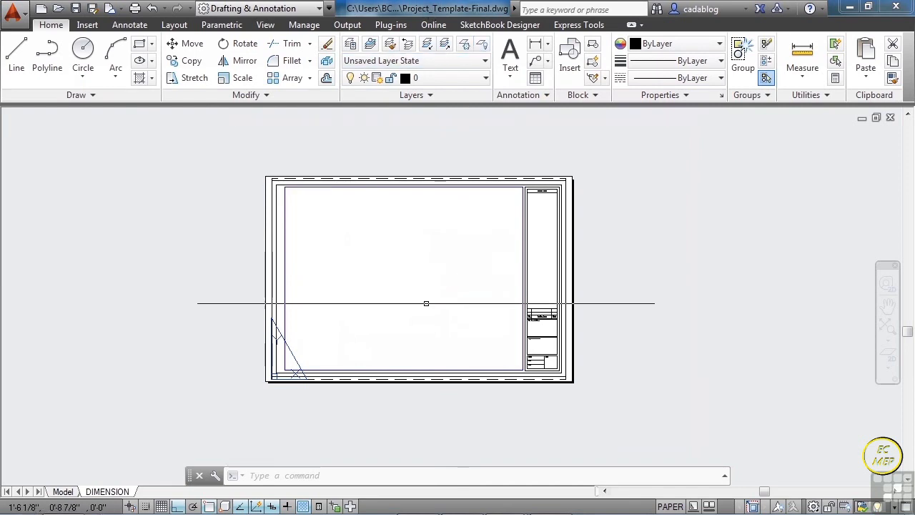
# - Switch to model space and check the drawing's layer list and units settings
pyautogui.click(63, 492)
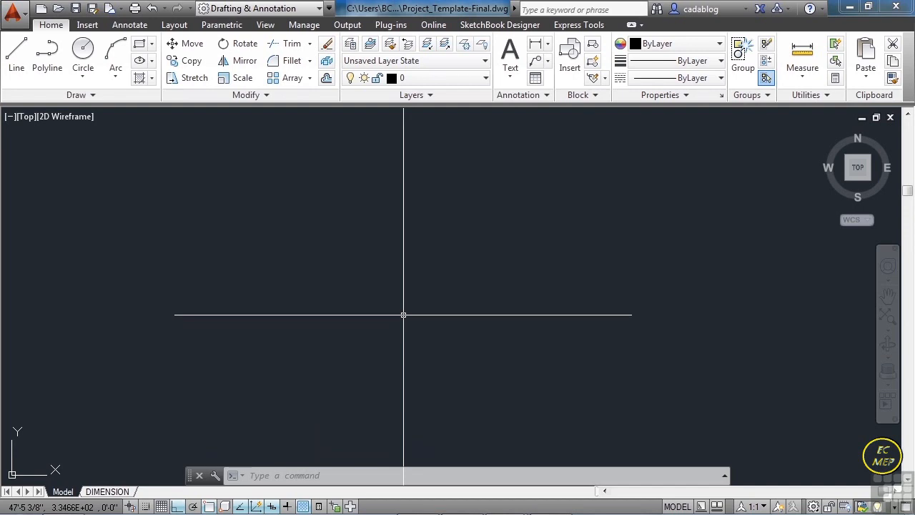
pyautogui.click(481, 78)
pyautogui.scroll(-1, 451, 181)
pyautogui.click(459, 291)
pyautogui.write('units')
pyautogui.press('Return')
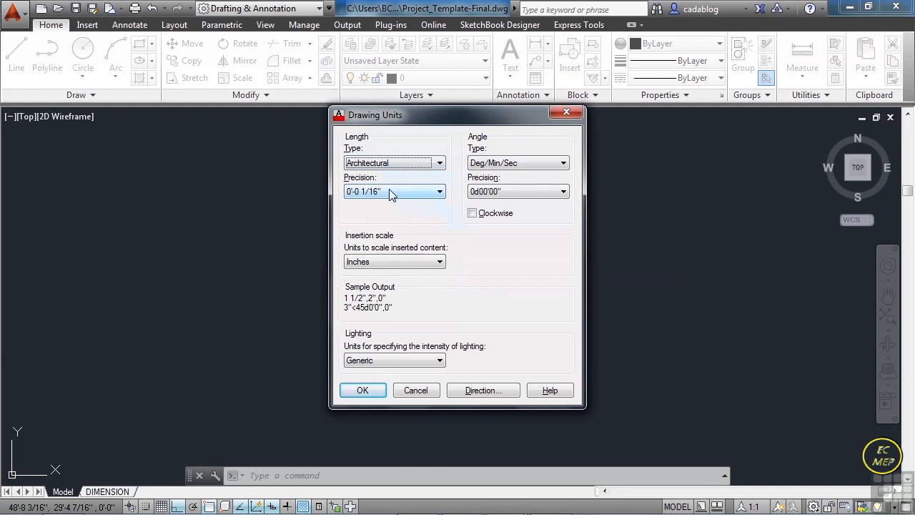
pyautogui.click(367, 395)
# - Make A-Walls-Exterior the current layer and start a polyline in model space with a first segment 37' straight up, using Ortho
pyautogui.click(485, 86)
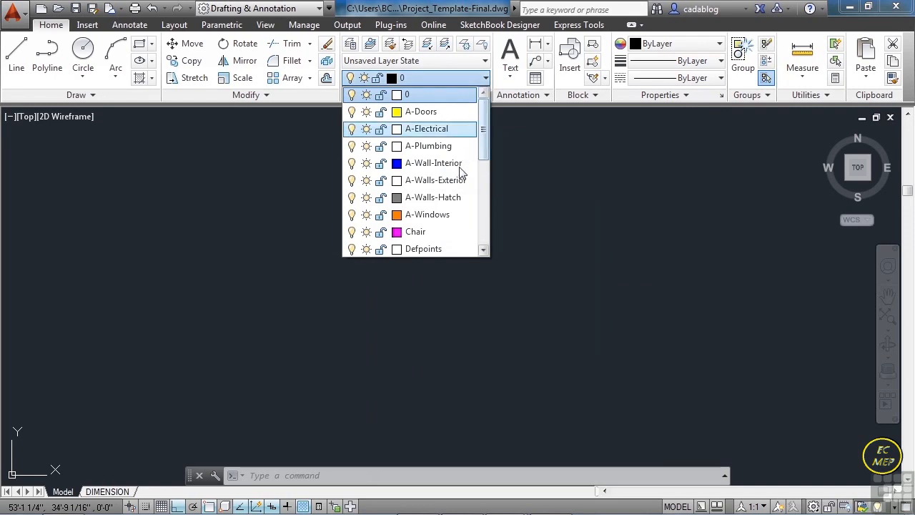
pyautogui.click(452, 180)
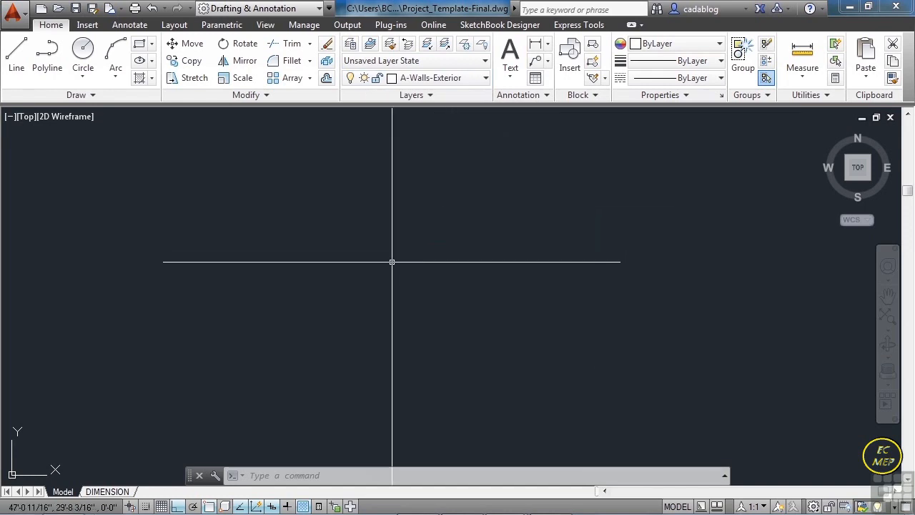
pyautogui.write('pline')
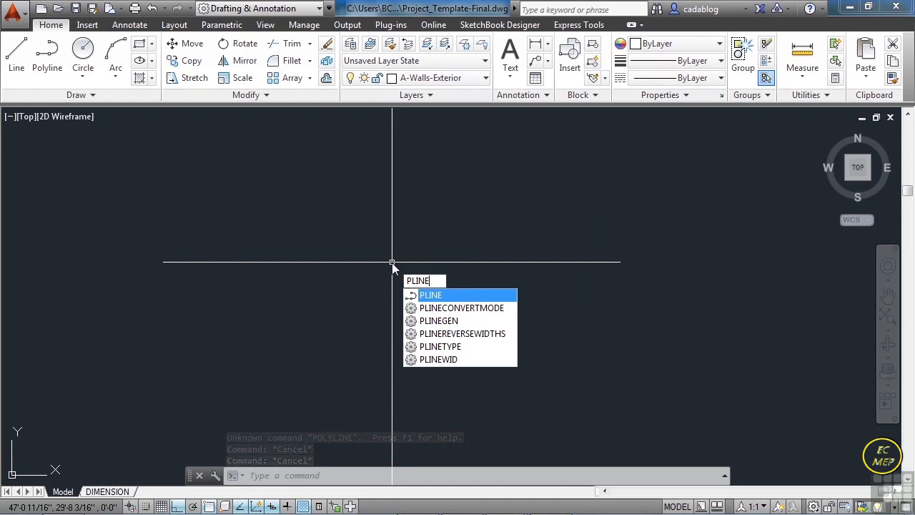
pyautogui.press('Return')
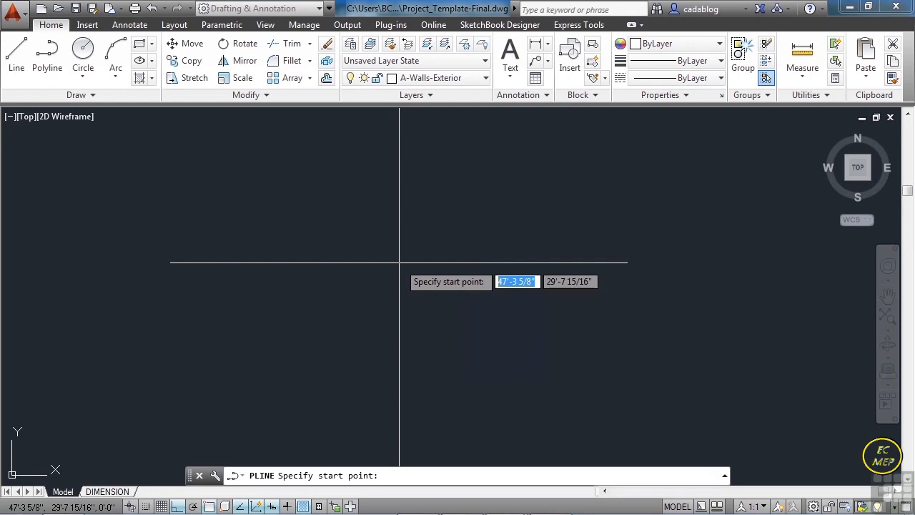
pyautogui.click(282, 318)
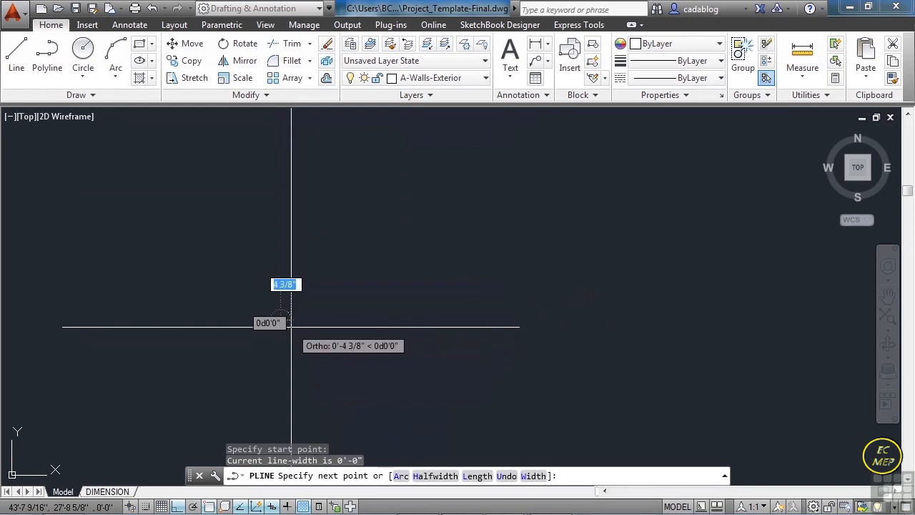
pyautogui.press('F8')
pyautogui.press('F8')
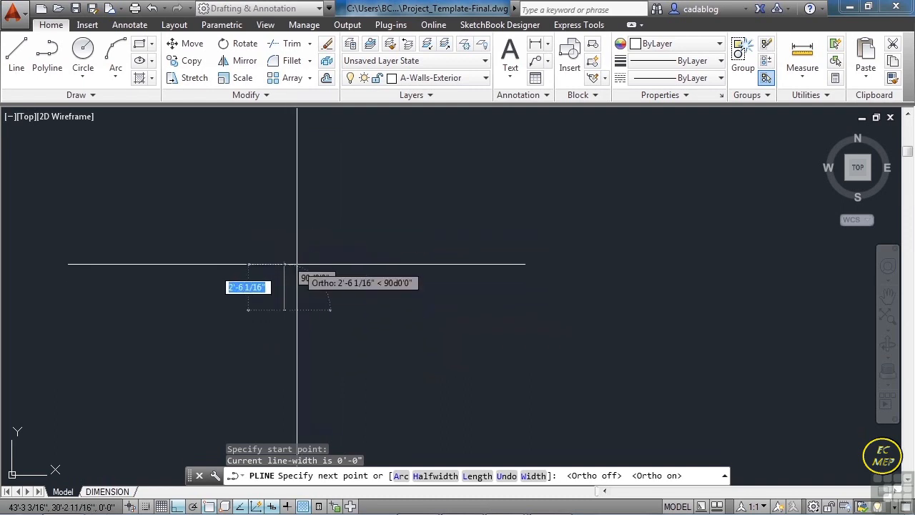
pyautogui.write("37'")
pyautogui.press('Return')
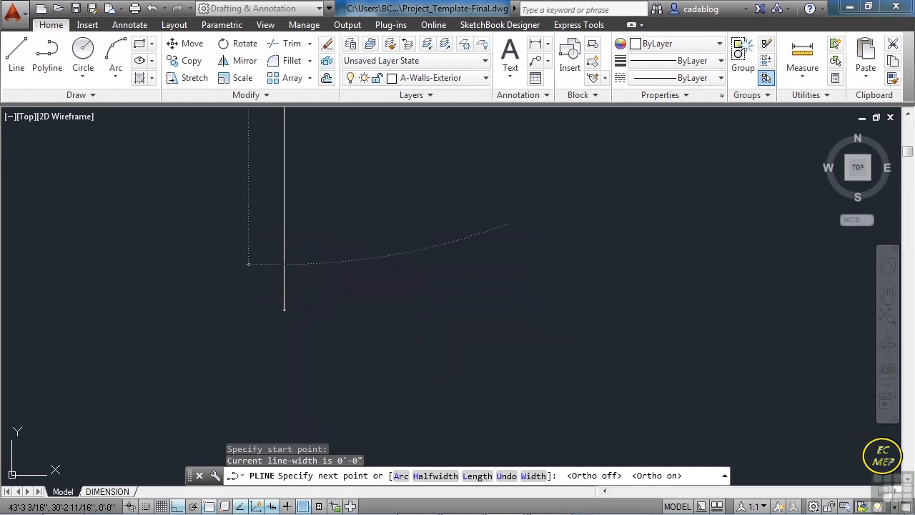
# - Continue the exterior wall polyline with a 16'8" segment to the right and a 7'6" segment straight down
pyautogui.scroll(-2, 285, 304)
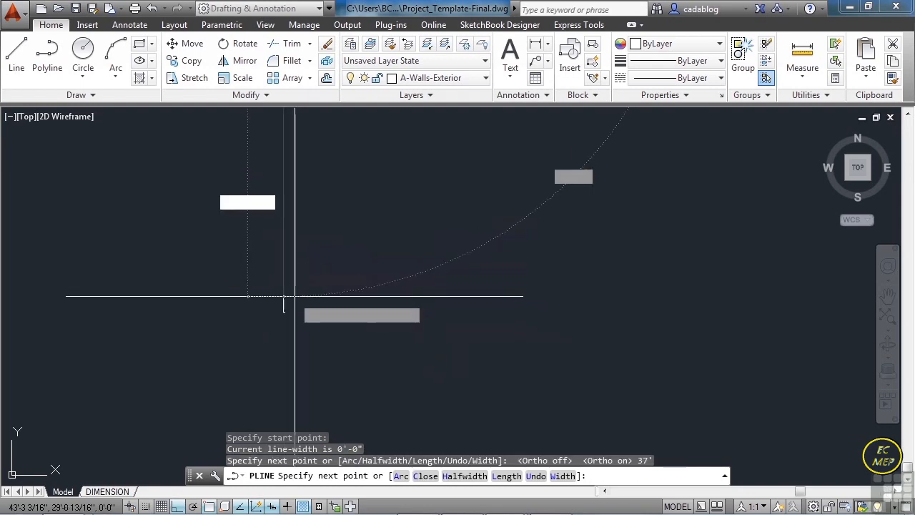
pyautogui.scroll(5, 302, 280)
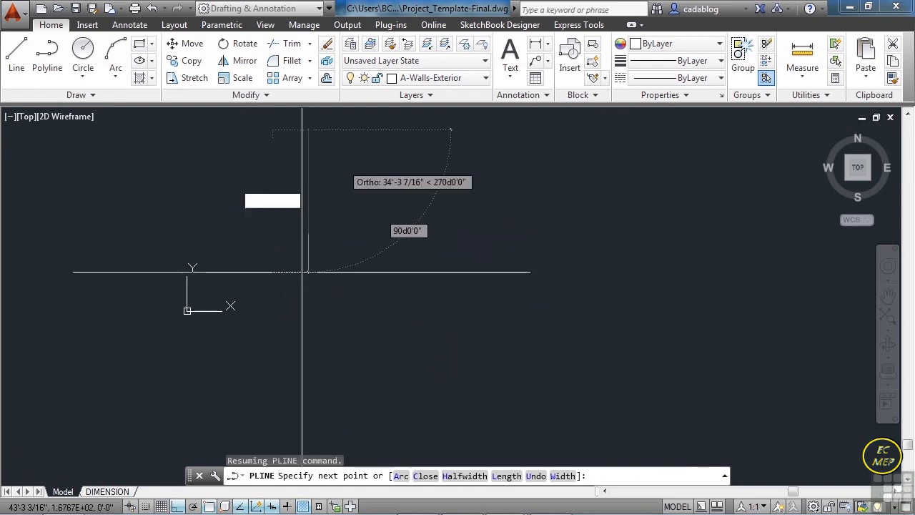
pyautogui.moveTo(340, 125); pyautogui.dragTo(303, 201, button='middle')
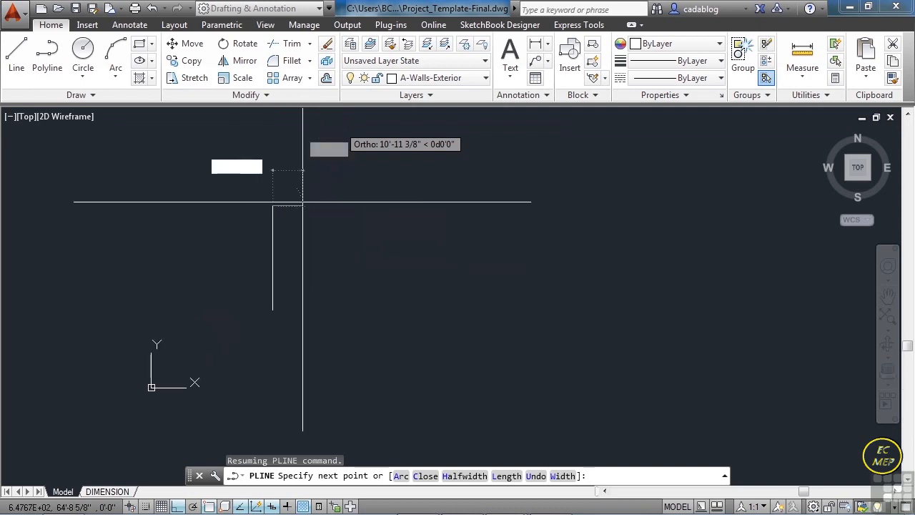
pyautogui.scroll(2, 303, 201)
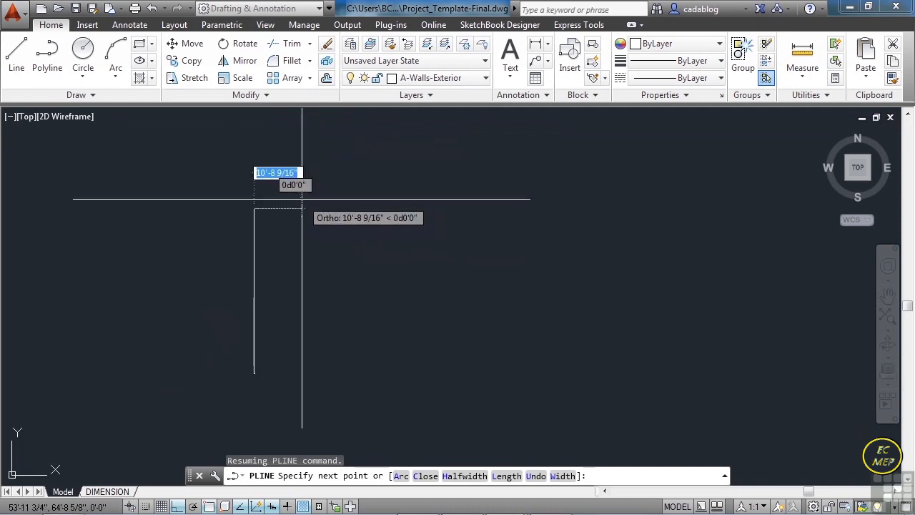
pyautogui.write('16')
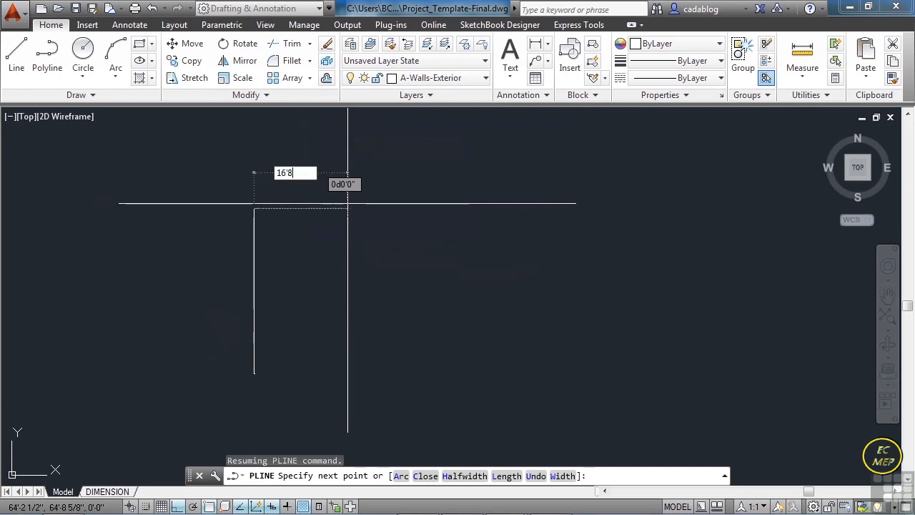
pyautogui.write("'8")
pyautogui.press('Return')
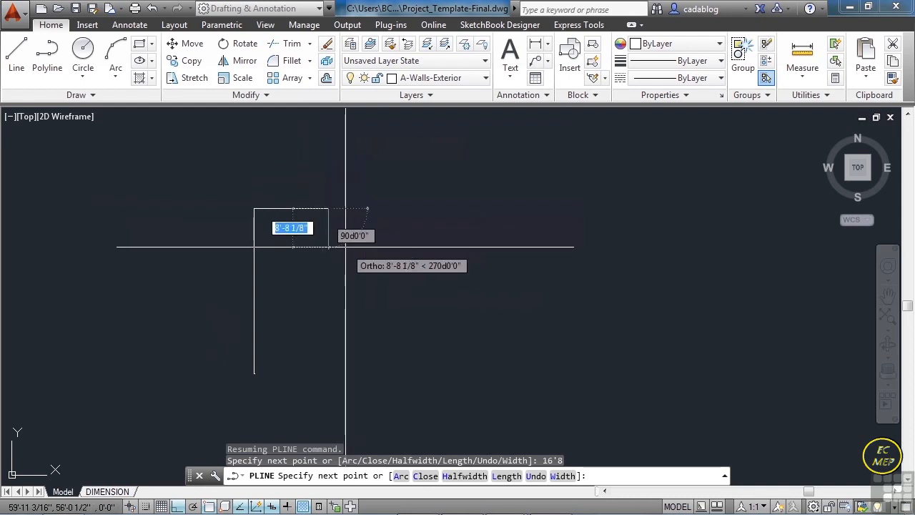
pyautogui.write("7'6")
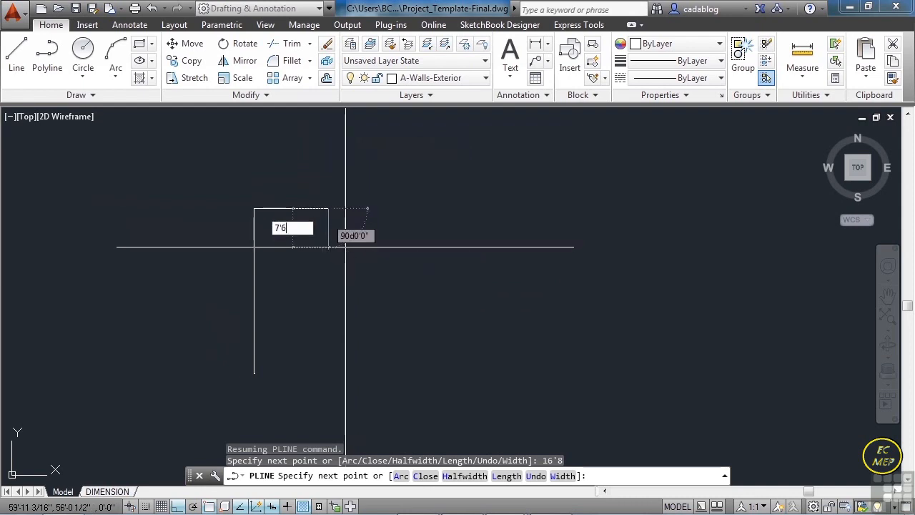
pyautogui.press('Return')
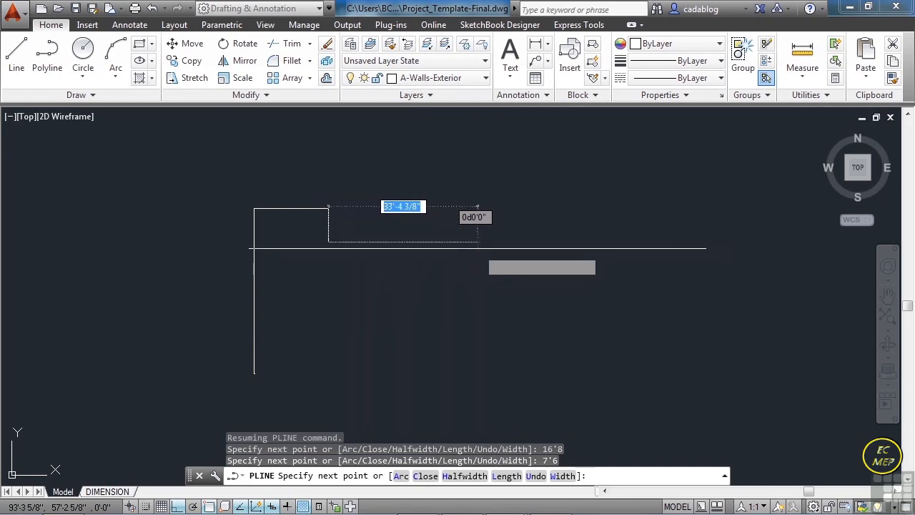
# - Extend the wall polyline 30' to the right and 22' straight down
pyautogui.moveTo(479, 259); pyautogui.dragTo(504, 245, button='middle')
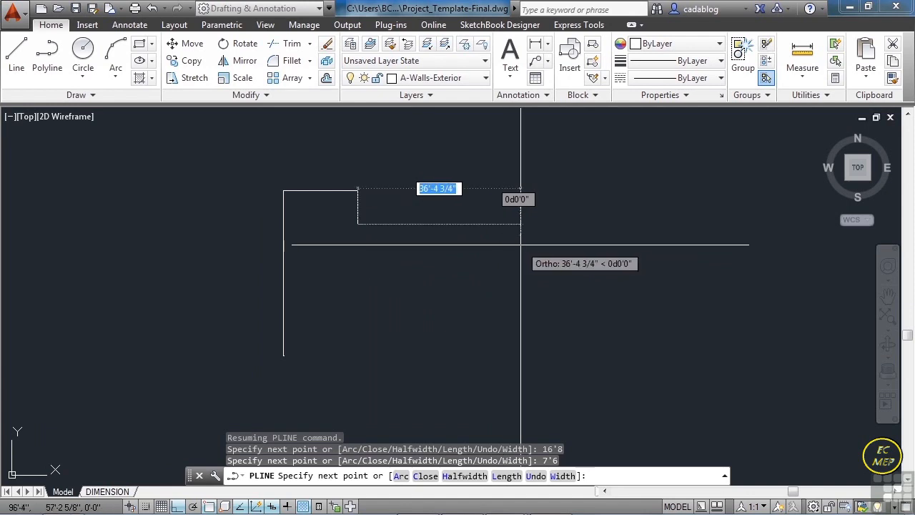
pyautogui.write('30')
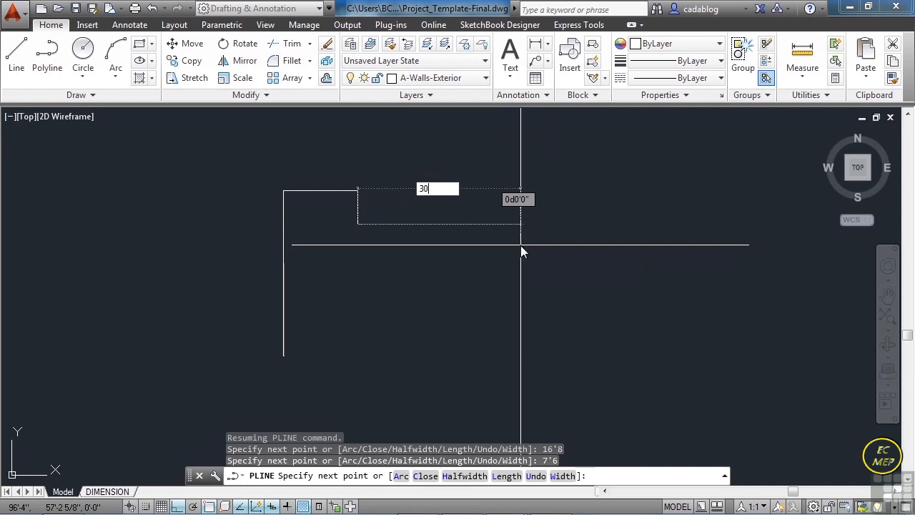
pyautogui.press('Return')
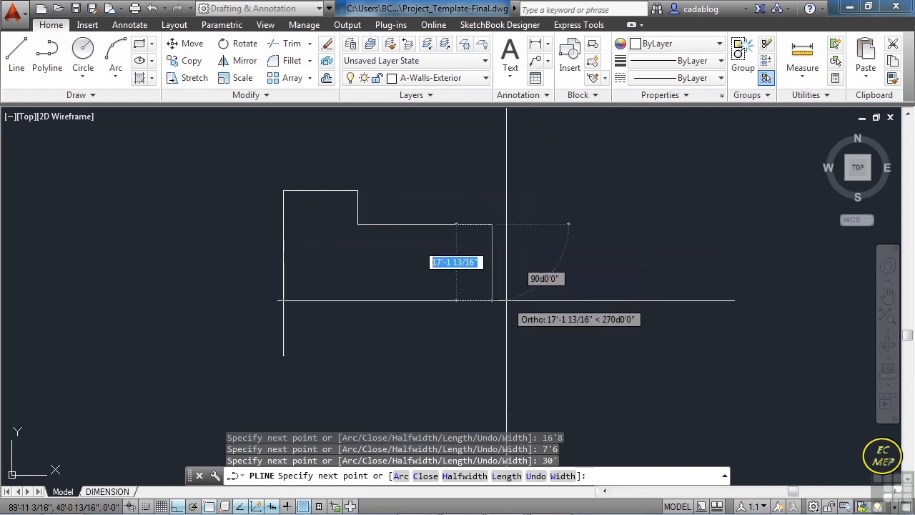
pyautogui.write('22')
pyautogui.press('Return')
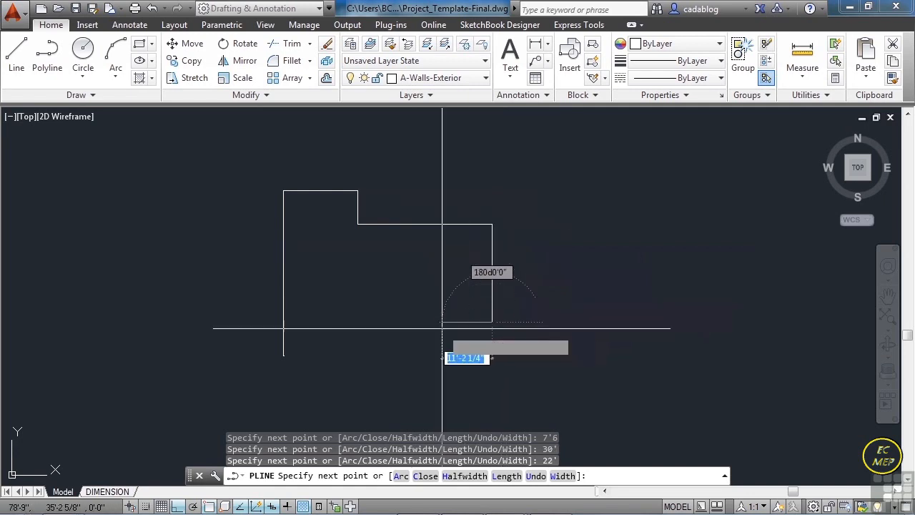
# - Draw the next wall segment to the left with a perpendicular snap, ending directly below the inner corner of the upper jog
pyautogui.write('per')
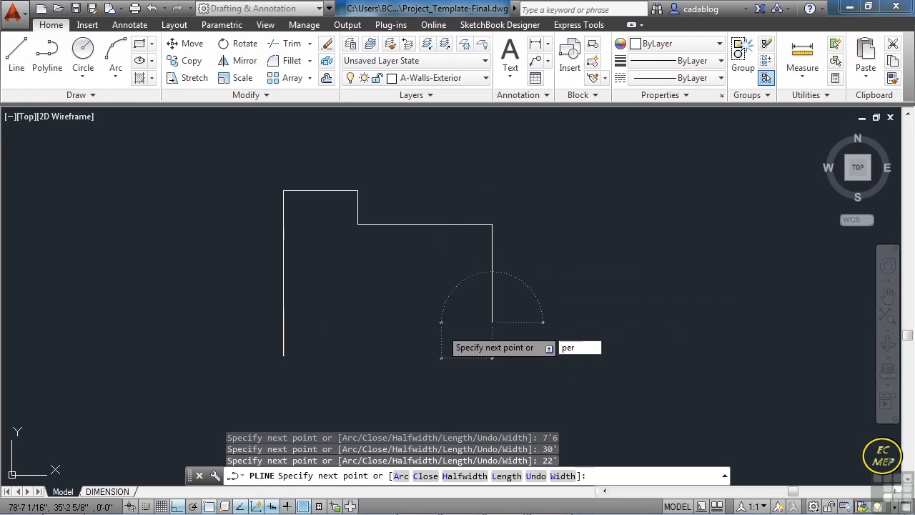
pyautogui.press('Return')
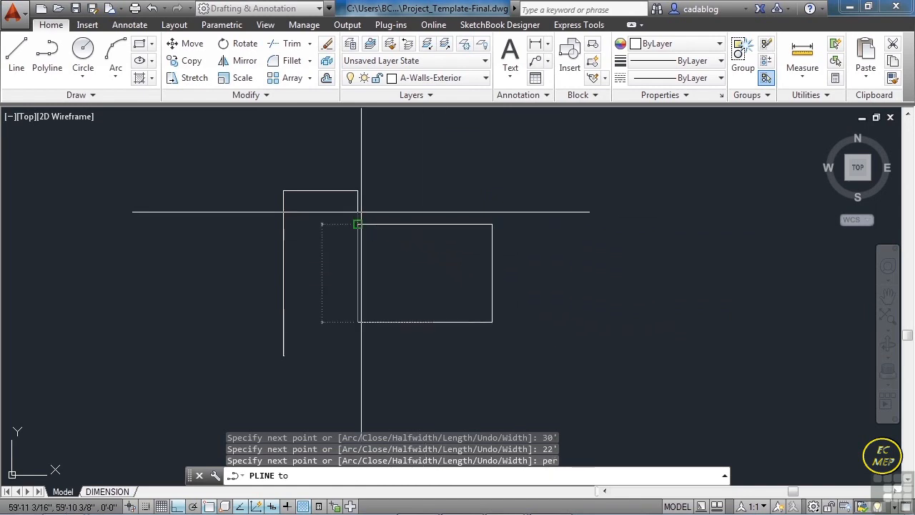
pyautogui.click(357, 219)
# - Add a downward wall segment ending level with the lower end of the 37' wall, with object snap on, and finish the polyline
pyautogui.scroll(5, 341, 307)
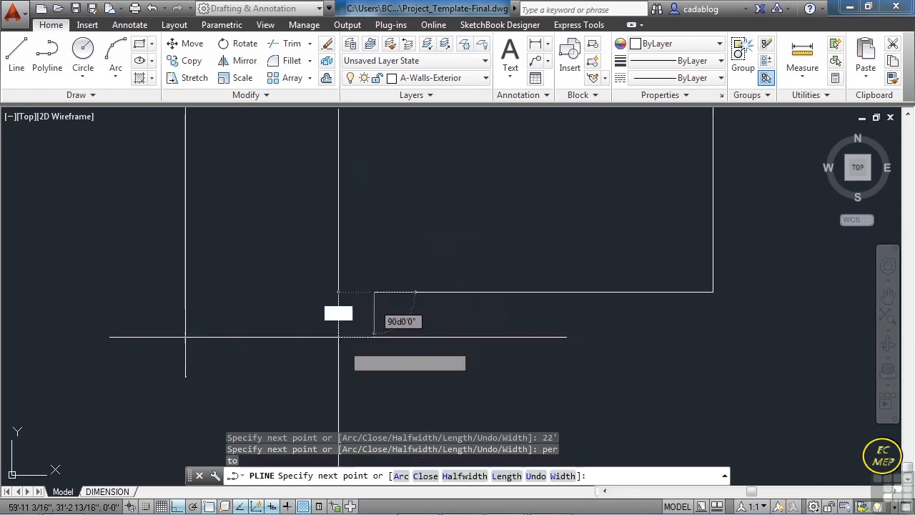
pyautogui.press('F3')
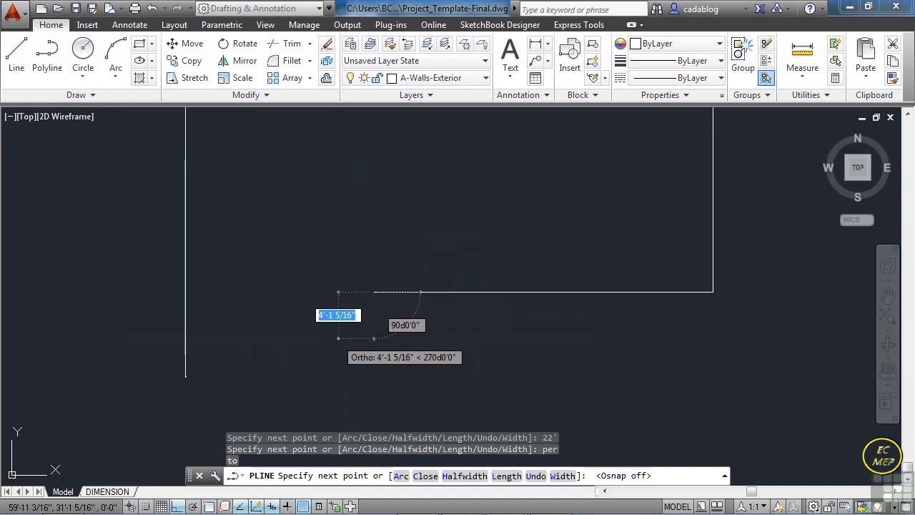
pyautogui.press('F3')
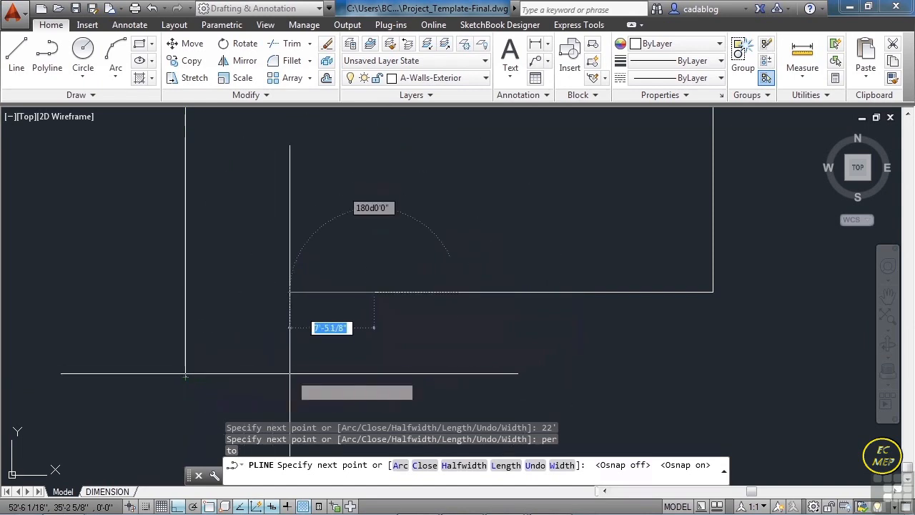
pyautogui.click(372, 378)
pyautogui.press('F3')
pyautogui.press('F3')
pyautogui.press('Return')
# - Draw a separate horizontal polyline about 19'7" long from the 37' wall's lower endpoint, running past the short vertical wall
pyautogui.moveTo(287, 373); pyautogui.dragTo(289, 344, button='middle')
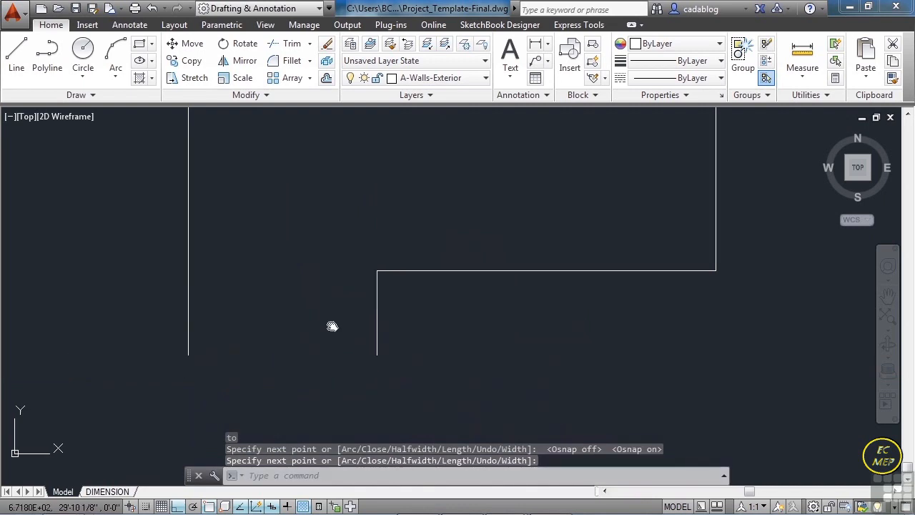
pyautogui.write('pl')
pyautogui.press('Return')
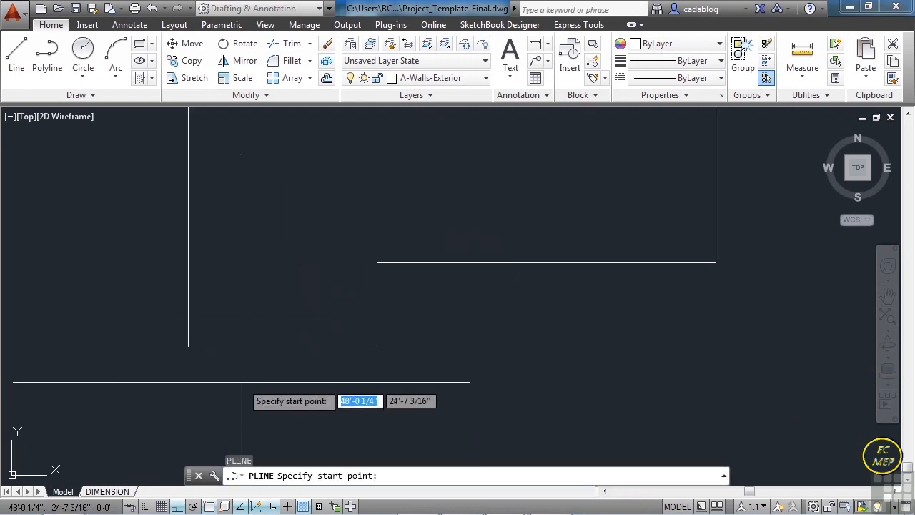
pyautogui.click(193, 350)
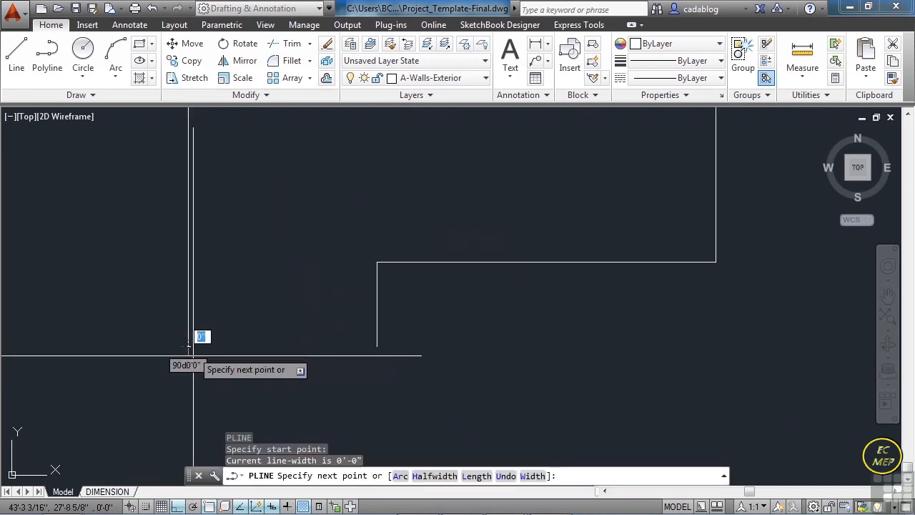
pyautogui.click(410, 364)
pyautogui.press('Return')
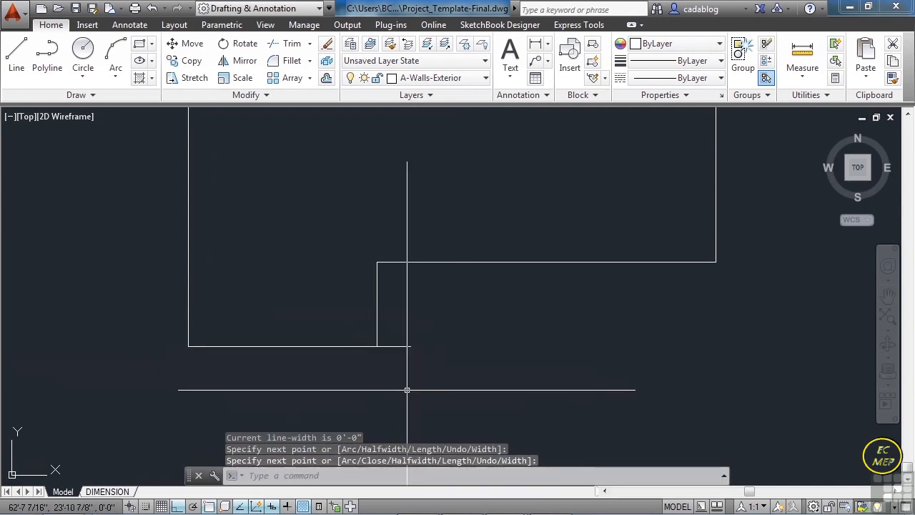
# - Fillet the short vertical wall and the bottom wall line with radius 0 to form a square corner
pyautogui.write('F')
pyautogui.press('Return')
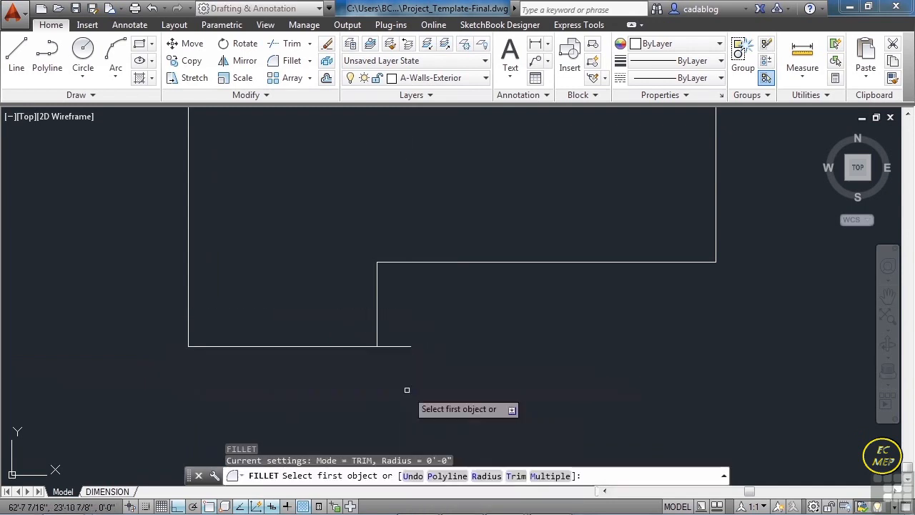
pyautogui.write('r')
pyautogui.press('Return')
pyautogui.press('Return')
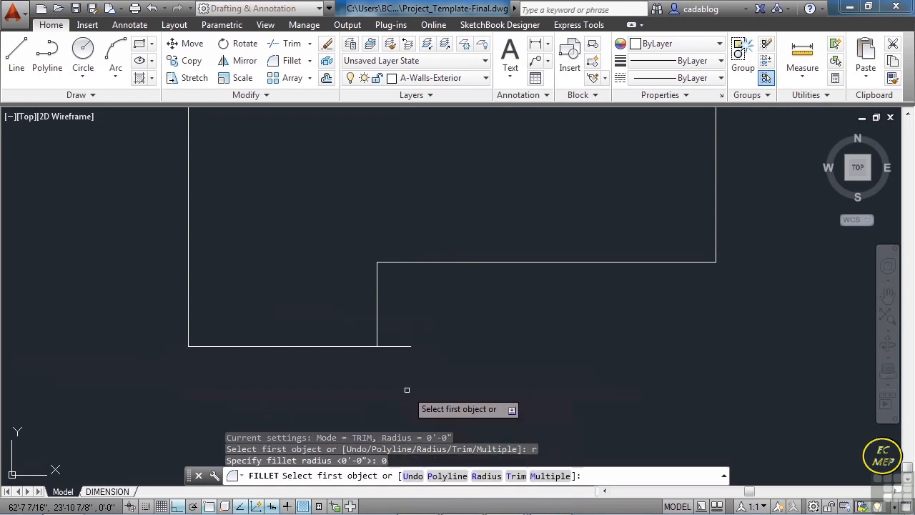
pyautogui.click(376, 330)
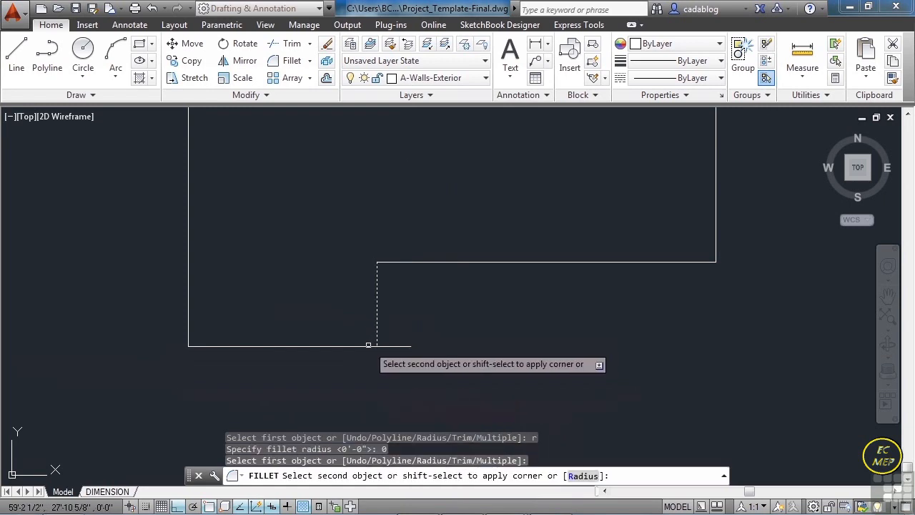
pyautogui.click(366, 350)
pyautogui.click(365, 345)
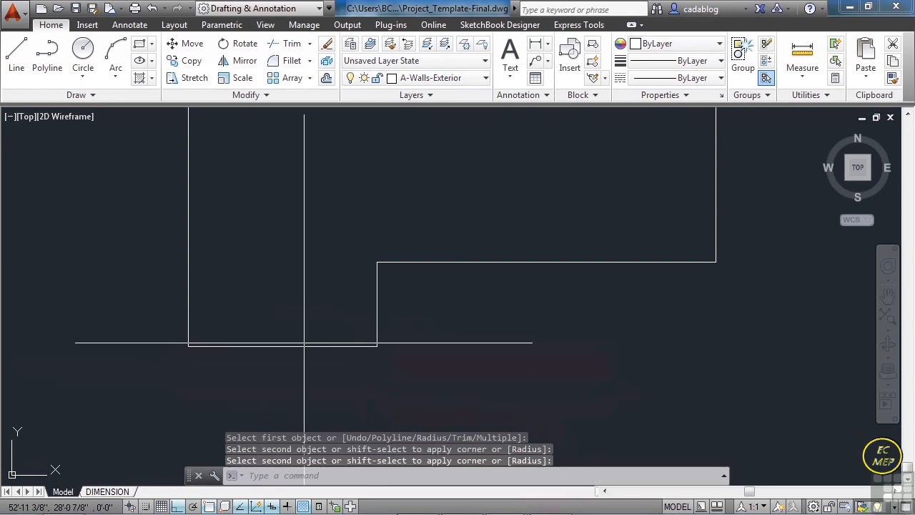
# - Select the exterior outline to check that it is one joined polyline, clear the selection and save the drawing
pyautogui.click(233, 347)
pyautogui.scroll(-4, 339, 311)
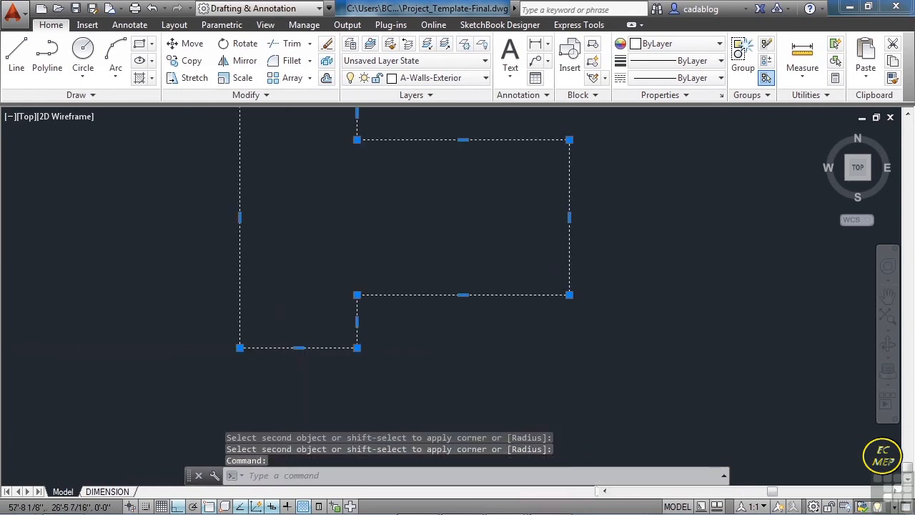
pyautogui.press('Escape')
pyautogui.moveTo(331, 280); pyautogui.dragTo(379, 285, button='middle')
pyautogui.hotkey('ctrl', 's')
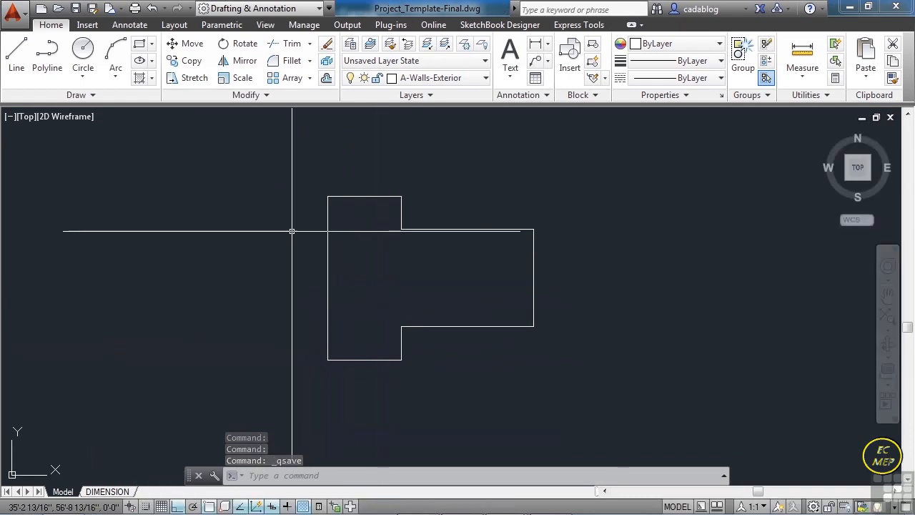
# - Offset the exterior wall outline 8" to the inside to form the wall thickness
pyautogui.write('o')
pyautogui.press('Return')
pyautogui.write('8')
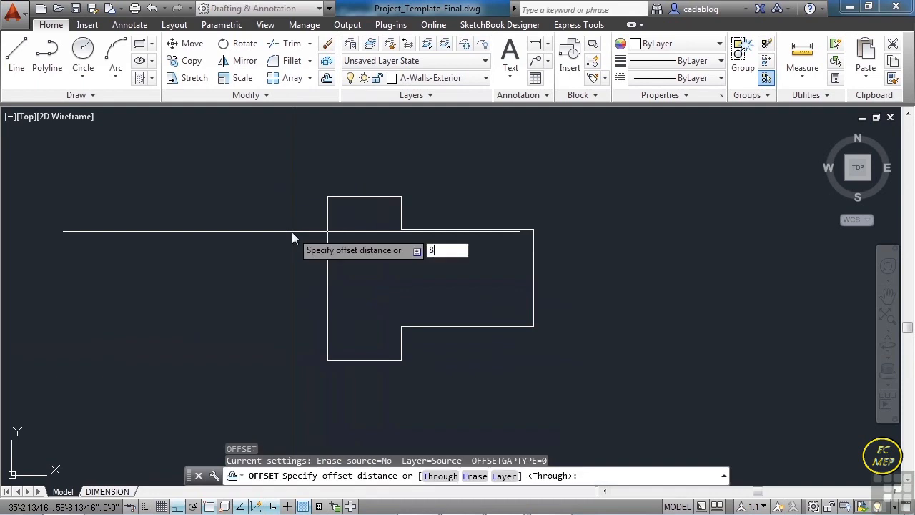
pyautogui.press('Return')
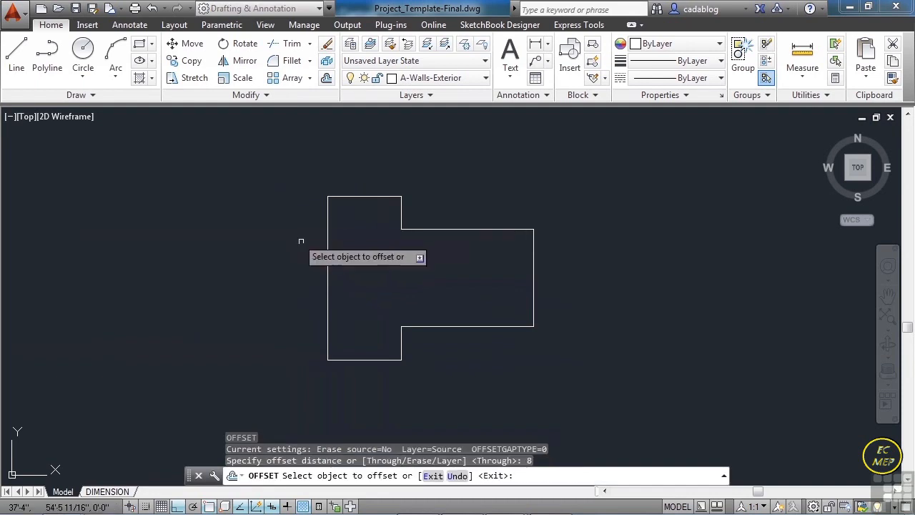
pyautogui.click(350, 196)
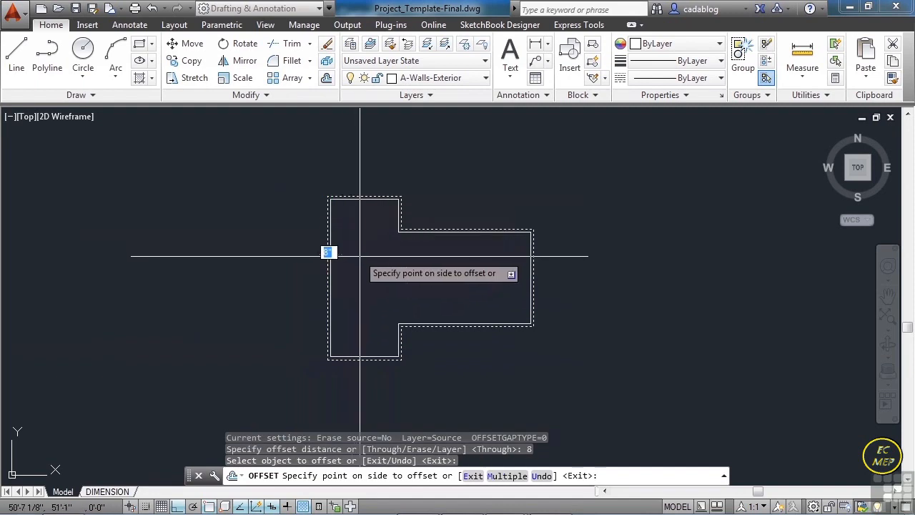
pyautogui.scroll(3, 351, 254)
pyautogui.scroll(-3, 350, 247)
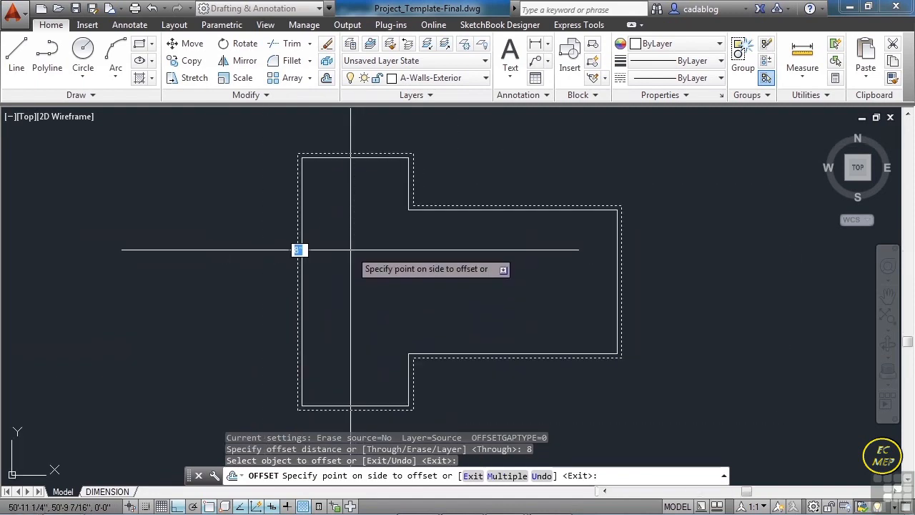
pyautogui.click(350, 249)
pyautogui.press('Return')
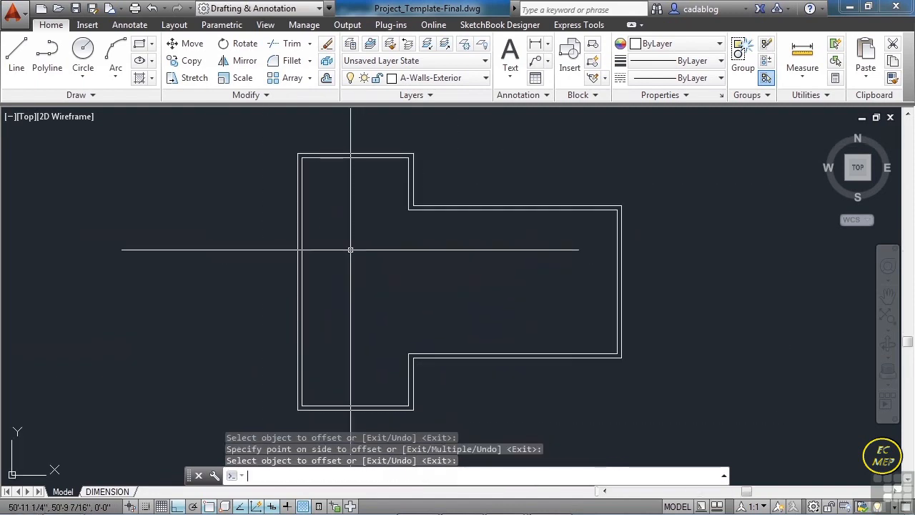
# - Explode both the outer and inner wall polylines into separate lines
pyautogui.moveTo(429, 274); pyautogui.dragTo(408, 271, button='middle')
pyautogui.write('x')
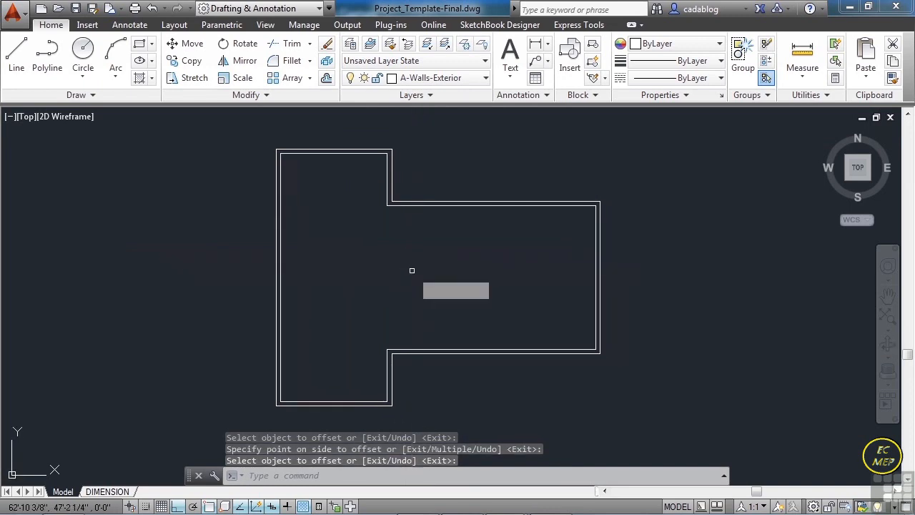
pyautogui.press('Return')
pyautogui.click(490, 176)
pyautogui.click(460, 247)
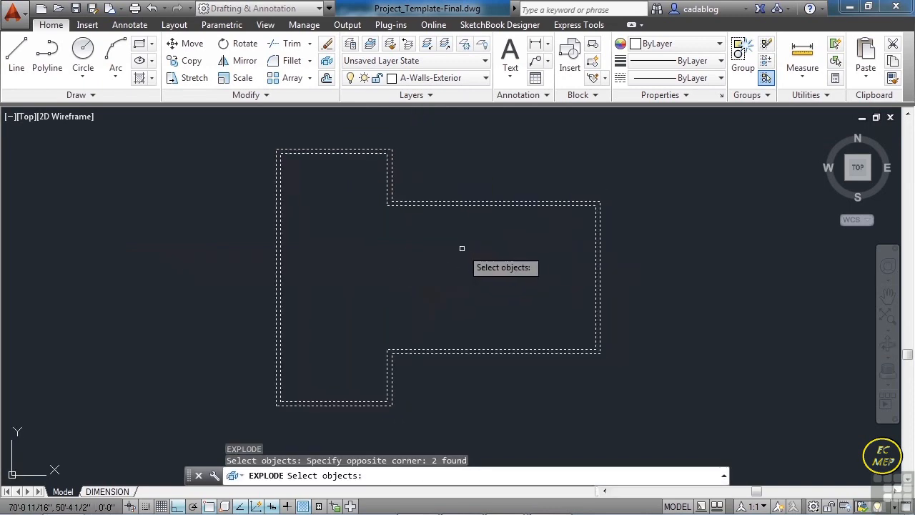
pyautogui.press('Return')
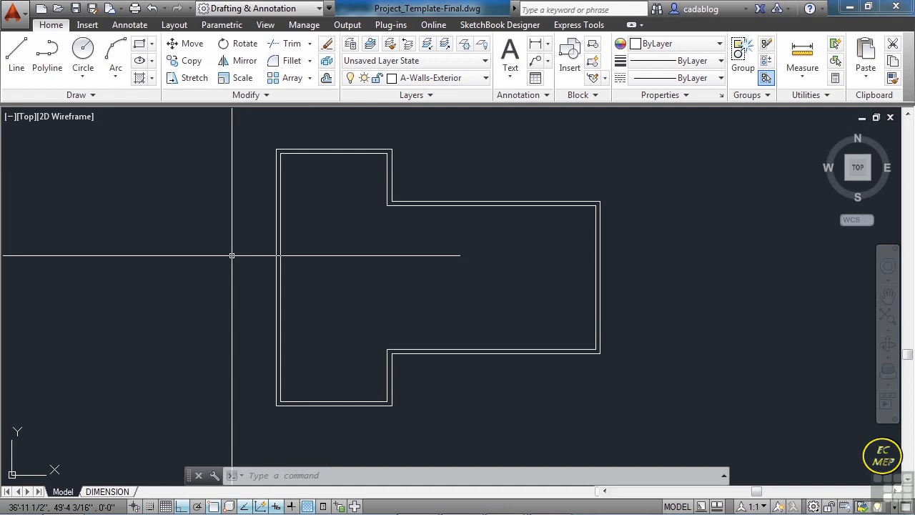
# - Offset the outer line of the short vertical wall at the upper notch 1'4" toward the building's west side
pyautogui.write('O')
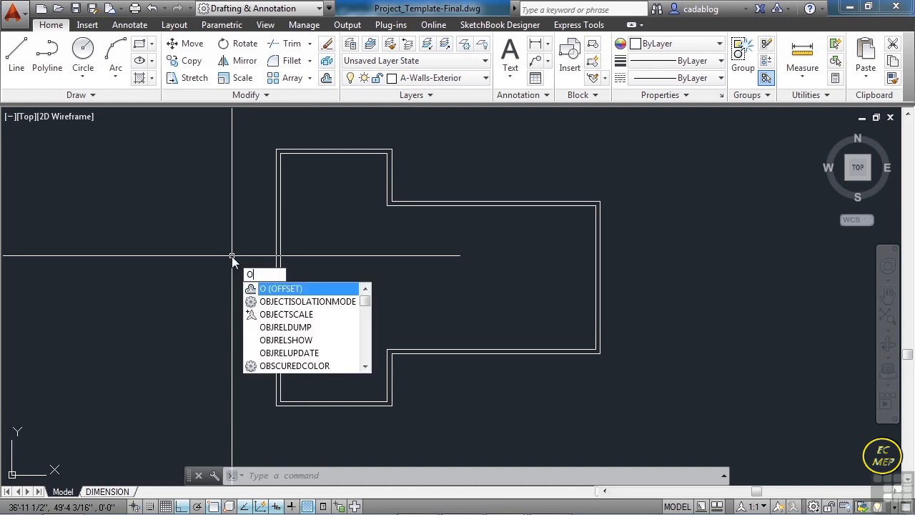
pyautogui.press('Return')
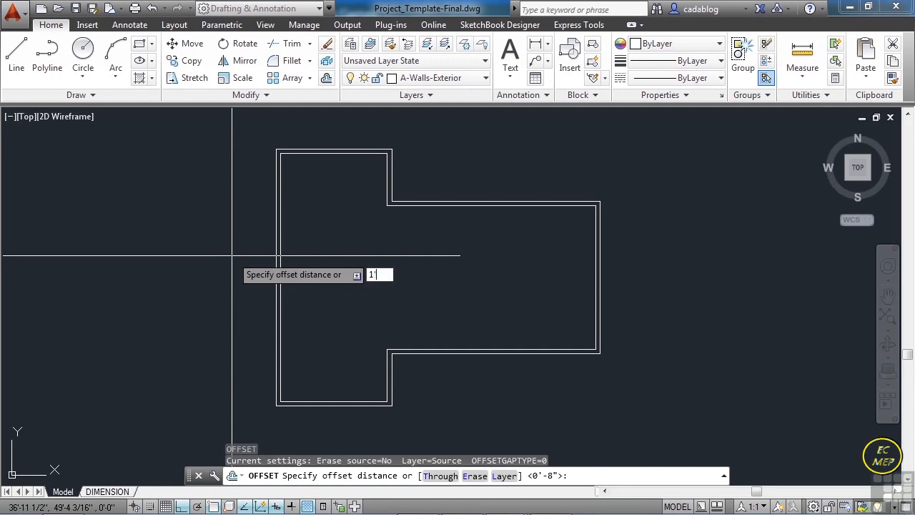
pyautogui.write("1'4")
pyautogui.press('Return')
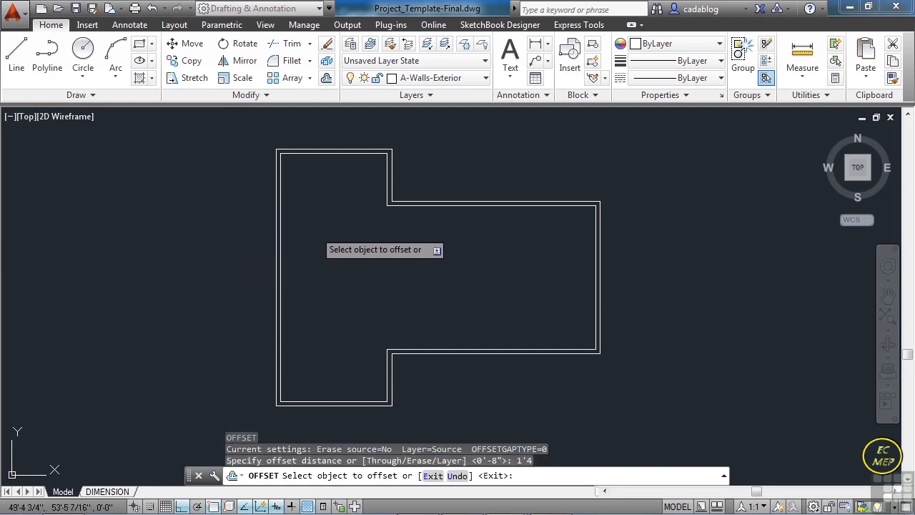
pyautogui.scroll(4, 428, 164)
pyautogui.click(451, 188)
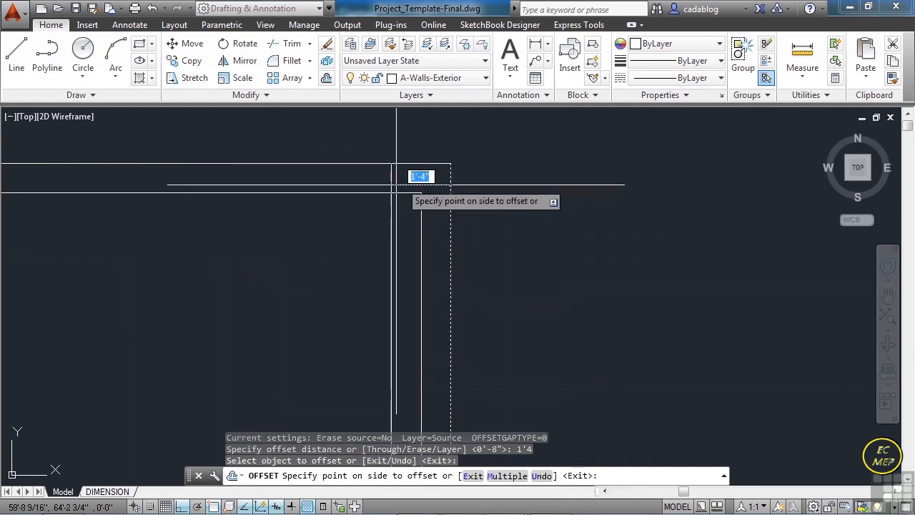
pyautogui.click(338, 227)
pyautogui.press('Return')
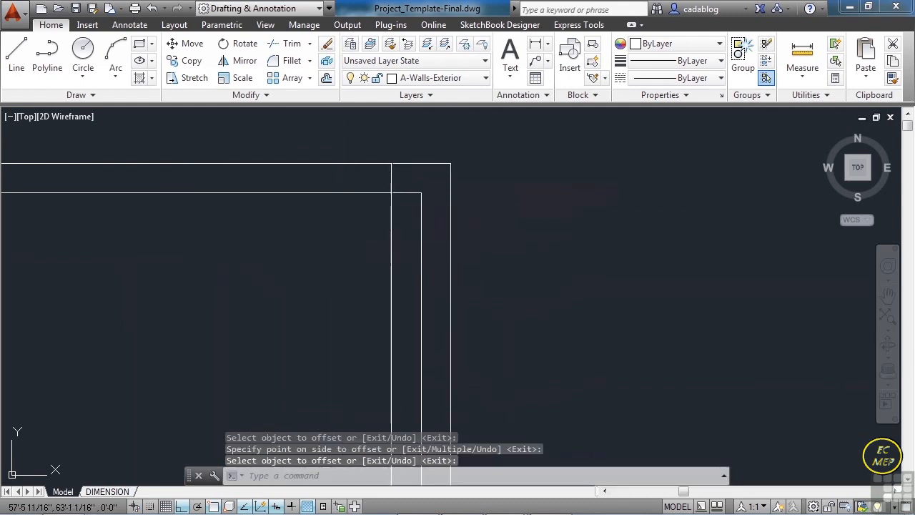
# - Offset the new vertical line another 3'4" to the west to mark the opening's width in the north wall
pyautogui.press('Return')
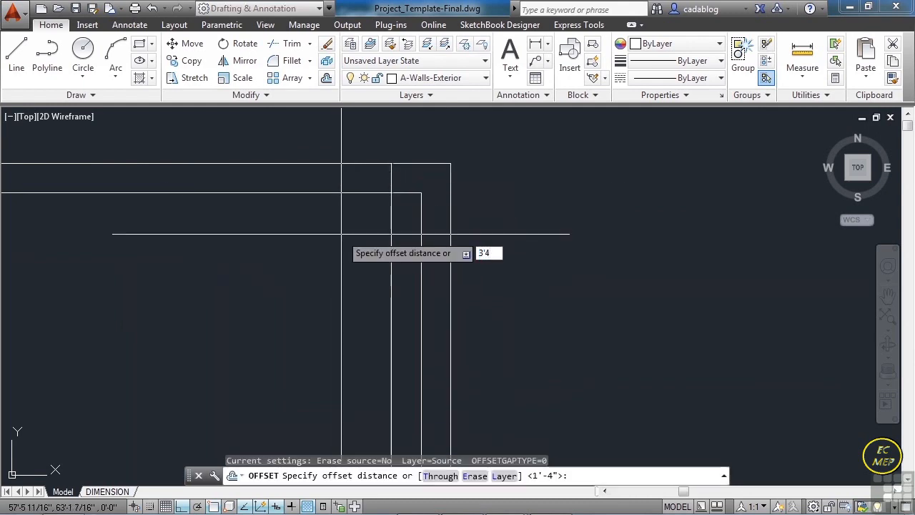
pyautogui.write("3'4")
pyautogui.press('Return')
pyautogui.click(392, 228)
pyautogui.click(327, 239)
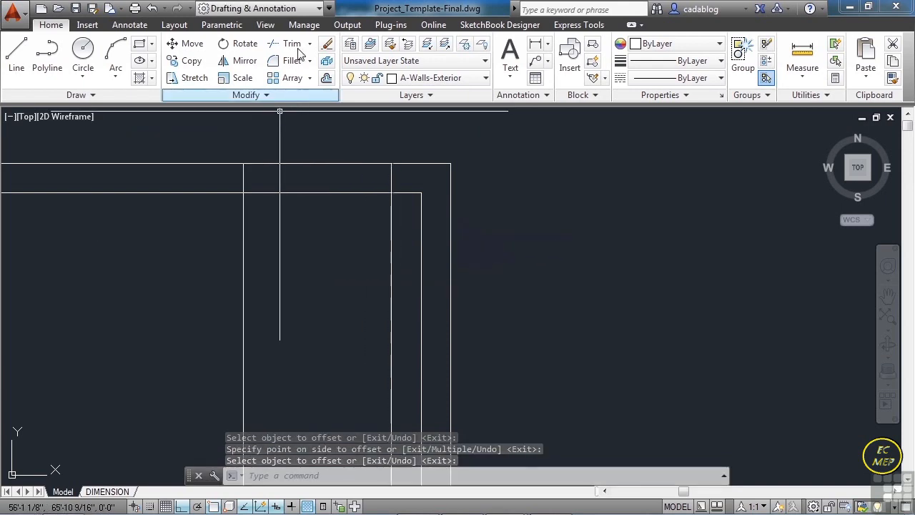
# - Trim the north wall lines between the two vertical offset lines and the western line's excess below the wall
pyautogui.click(394, 151)
pyautogui.click(236, 211)
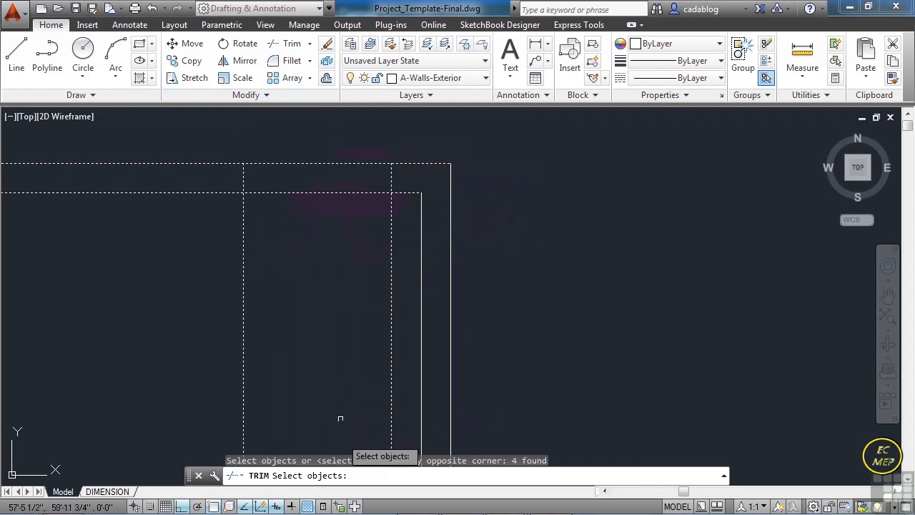
pyautogui.press('Return')
pyautogui.click(343, 153)
pyautogui.click(367, 208)
pyautogui.click(389, 211)
pyautogui.click(399, 223)
pyautogui.click(399, 216)
pyautogui.click(240, 246)
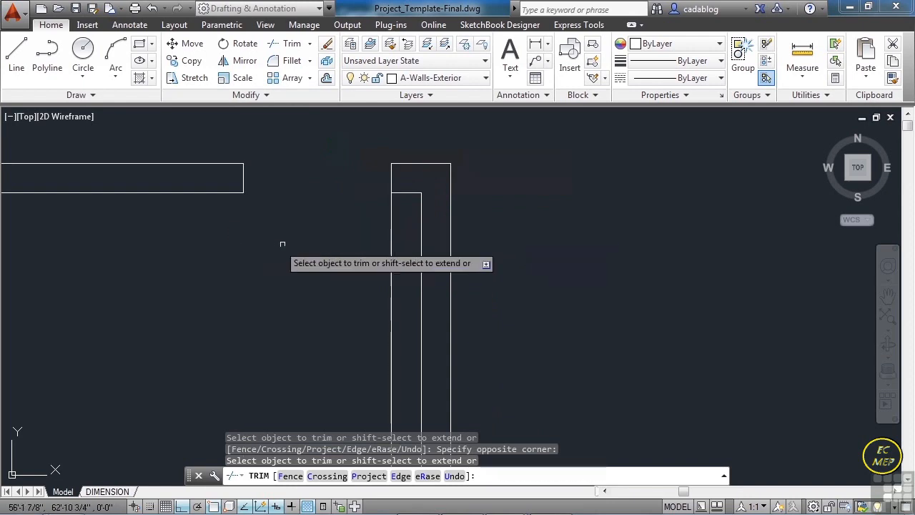
pyautogui.press('Return')
# - Trim the opening's eastern jamb line below the inner face of the north wall
pyautogui.press('Return')
pyautogui.click(403, 192)
pyautogui.press('Return')
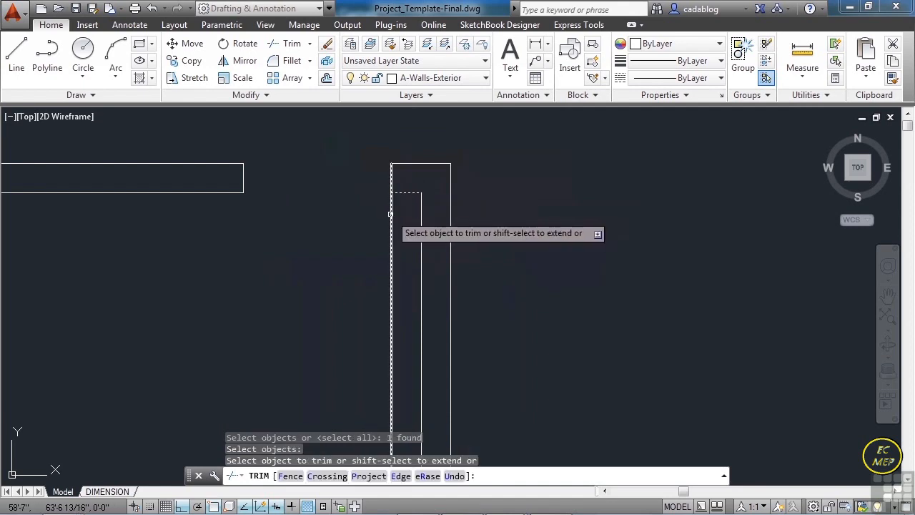
pyautogui.click(391, 213)
pyautogui.press('Return')
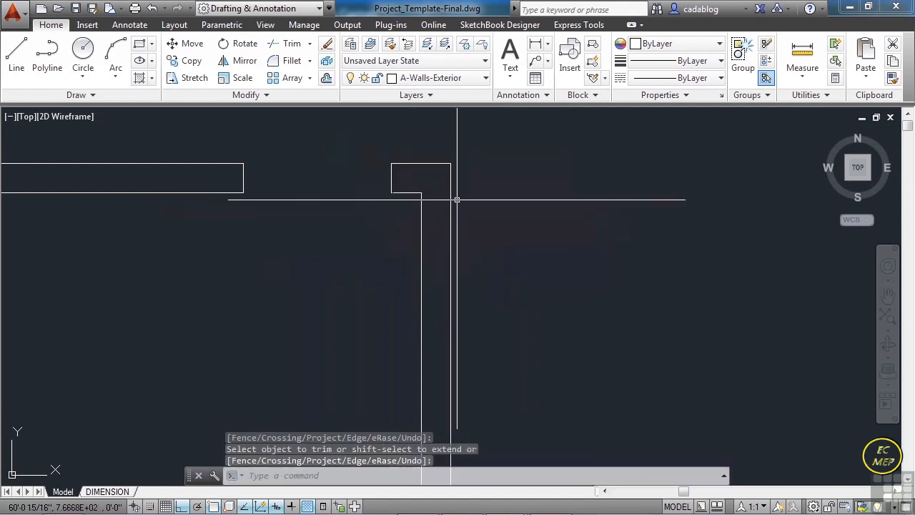
# - Offset the outer line of the north wall 4'10" down into the building
pyautogui.scroll(-8, 454, 190)
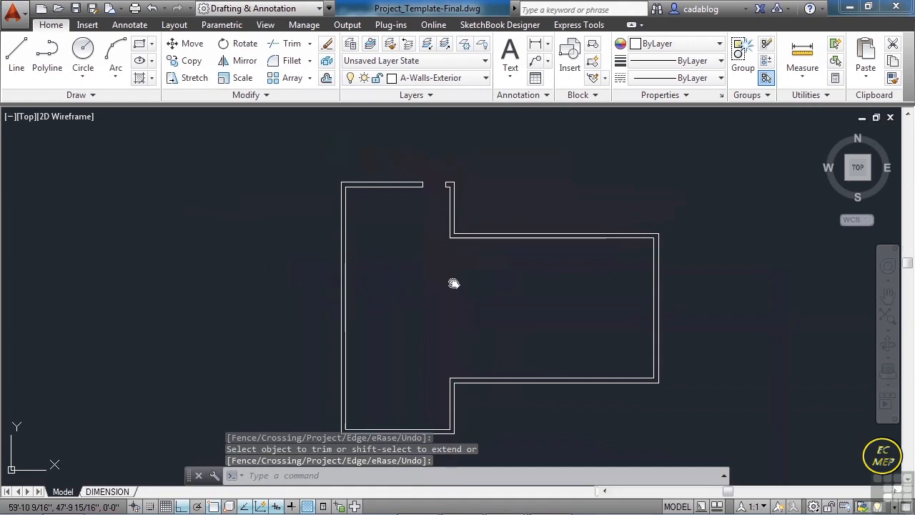
pyautogui.moveTo(453, 284); pyautogui.dragTo(441, 265, button='middle')
pyautogui.write('o')
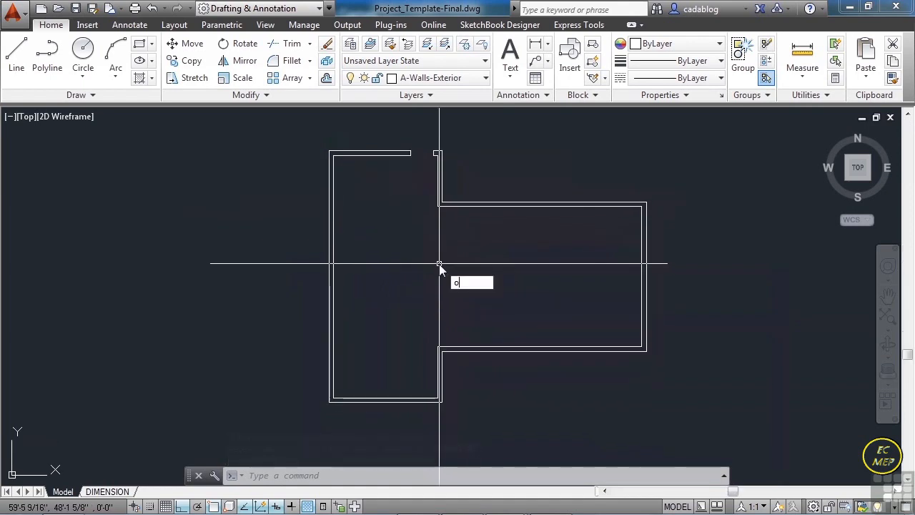
pyautogui.press('Return')
pyautogui.write('4')
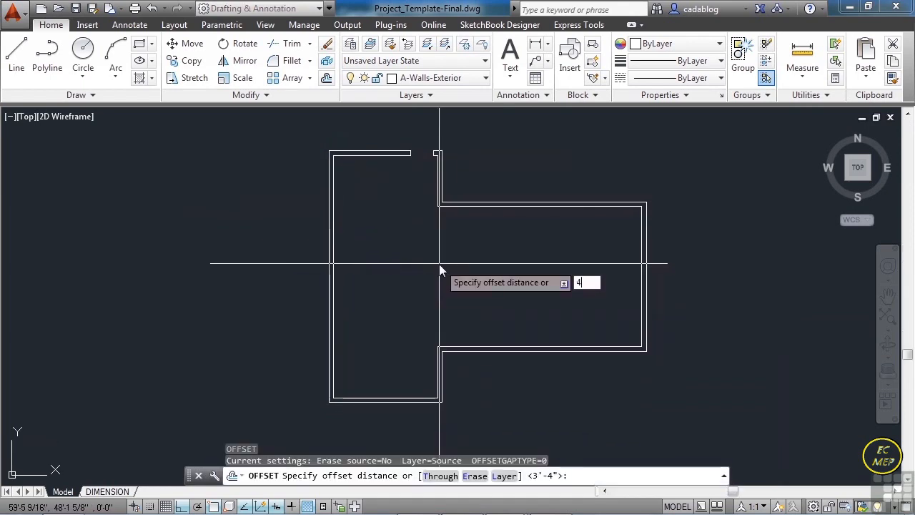
pyautogui.write("'")
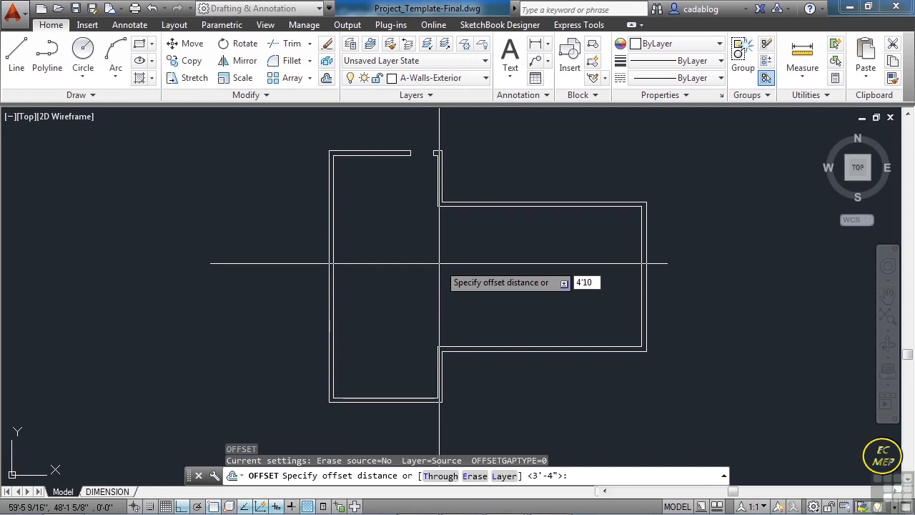
pyautogui.write('10')
pyautogui.press('Return')
pyautogui.scroll(4, 325, 158)
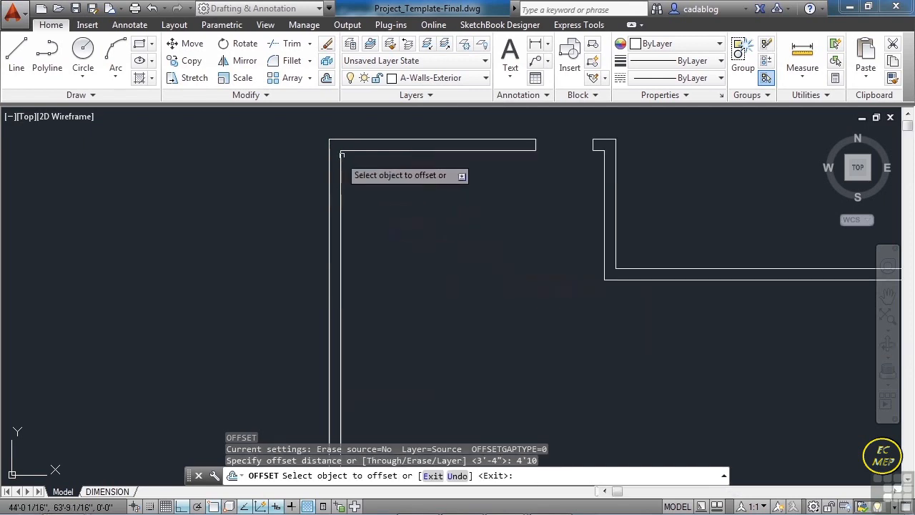
pyautogui.click(354, 139)
pyautogui.click(382, 231)
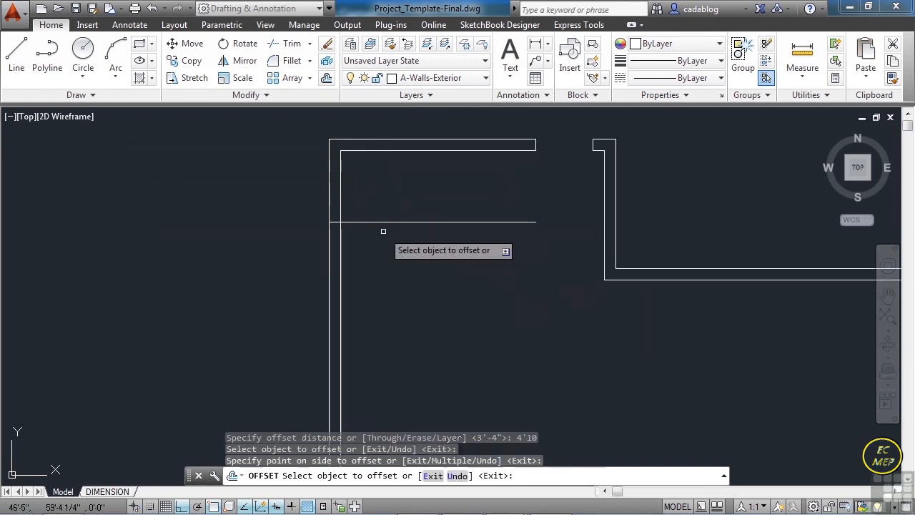
# - Offset the outer line of the south wall 4'10" up into the building
pyautogui.scroll(-4, 384, 239)
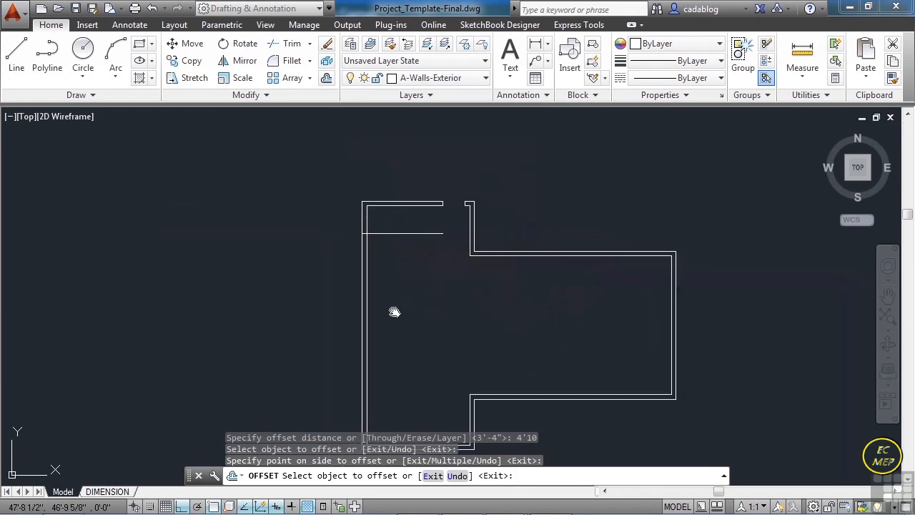
pyautogui.moveTo(379, 392); pyautogui.dragTo(382, 310, button='middle')
pyautogui.scroll(2, 385, 349)
pyautogui.click(351, 374)
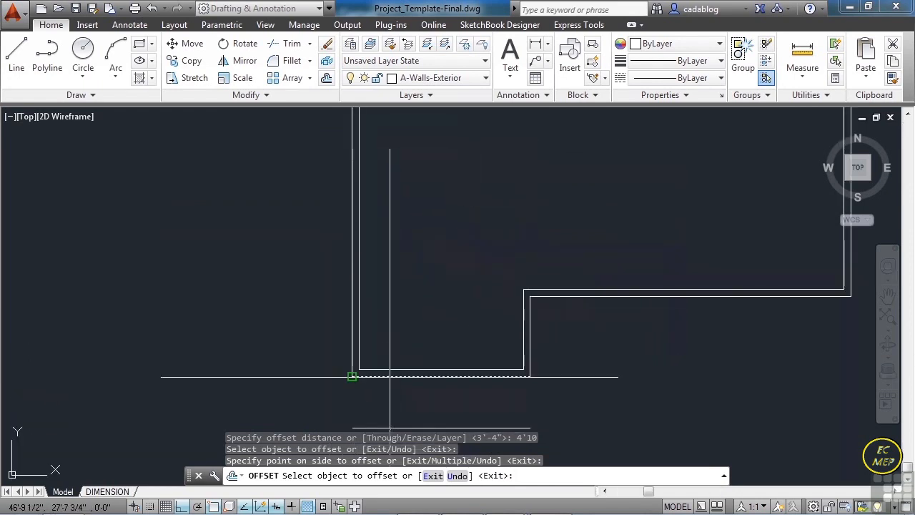
pyautogui.click(399, 301)
pyautogui.press('Return')
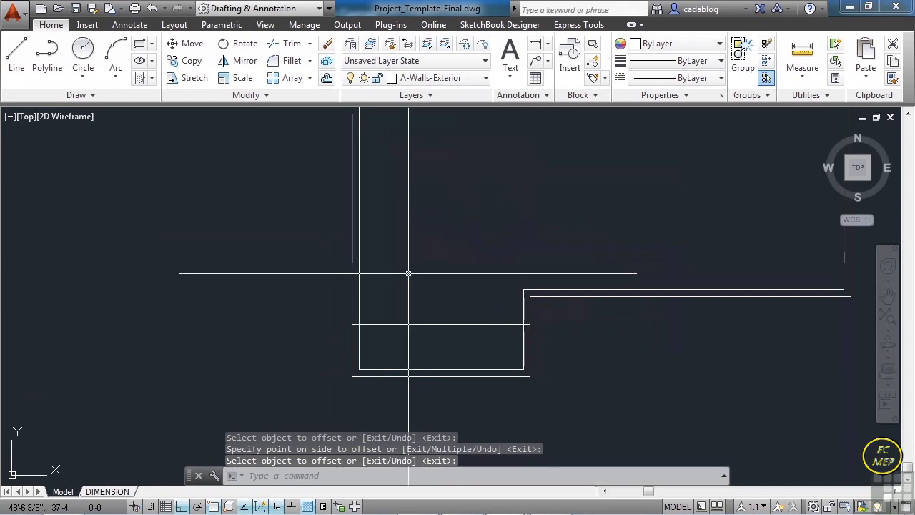
# - Offset both horizontal lines crossing the west wall 3' toward the middle of the building
pyautogui.press('Return')
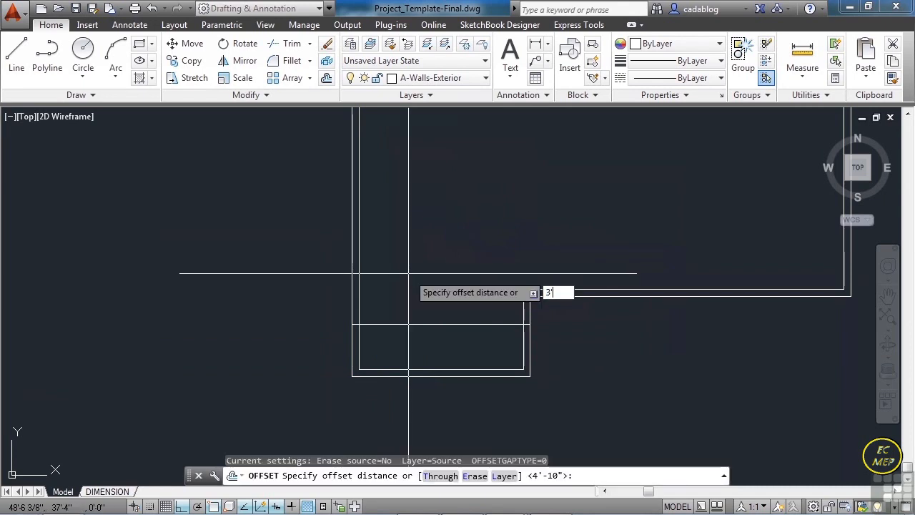
pyautogui.press('Return')
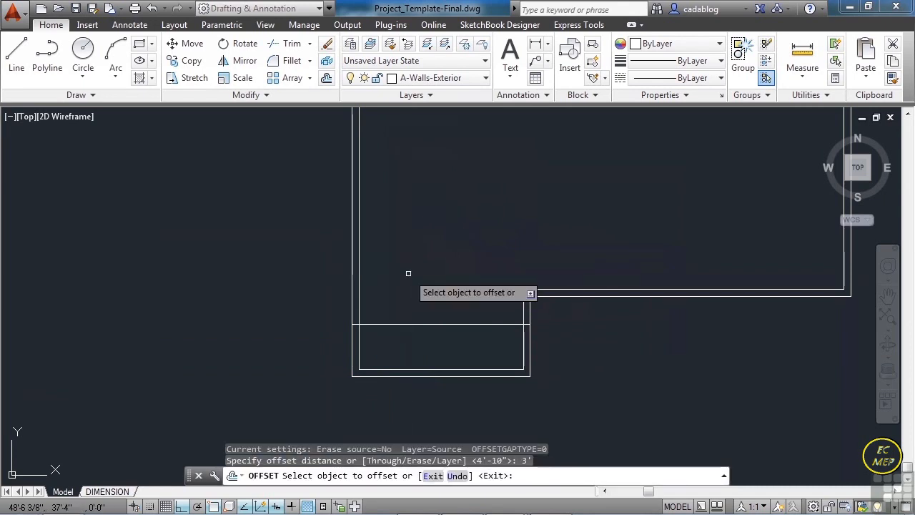
pyautogui.click(404, 324)
pyautogui.moveTo(397, 198); pyautogui.dragTo(399, 317, button='middle')
pyautogui.click(399, 150)
pyautogui.click(413, 240)
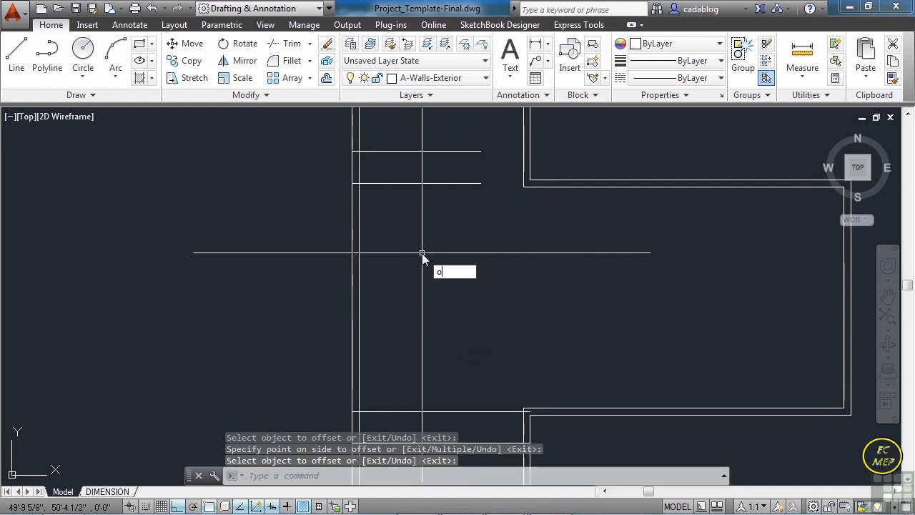
# - Offset the innermost line of the upper and lower pairs across the west wall 9'2" toward the building's middle
pyautogui.press('Return')
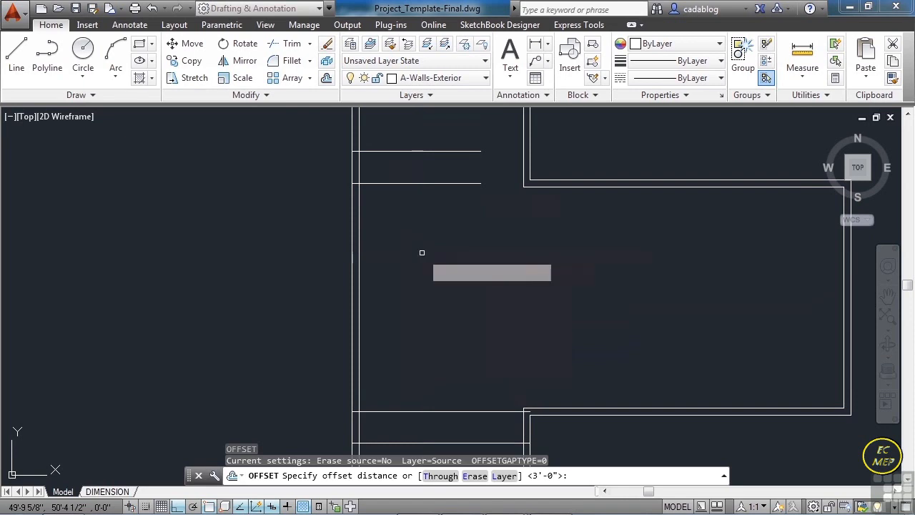
pyautogui.press('Return')
pyautogui.click(411, 184)
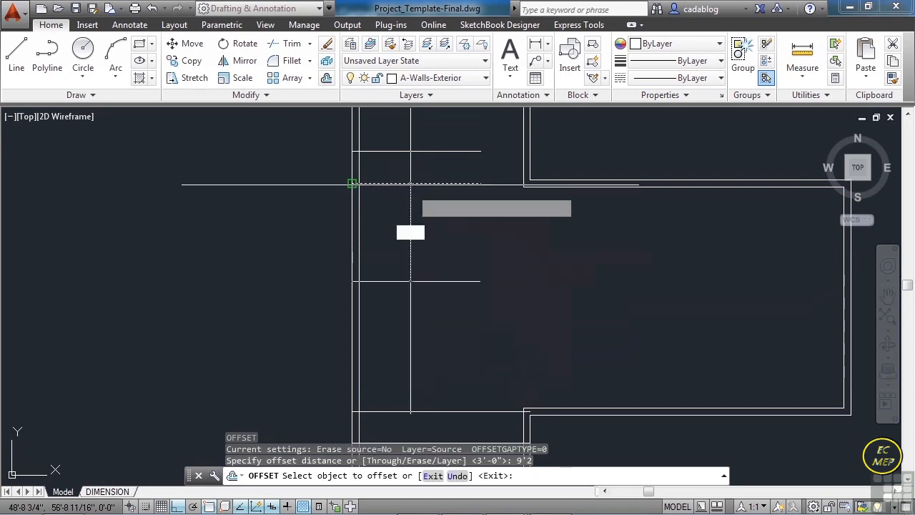
pyautogui.click(409, 243)
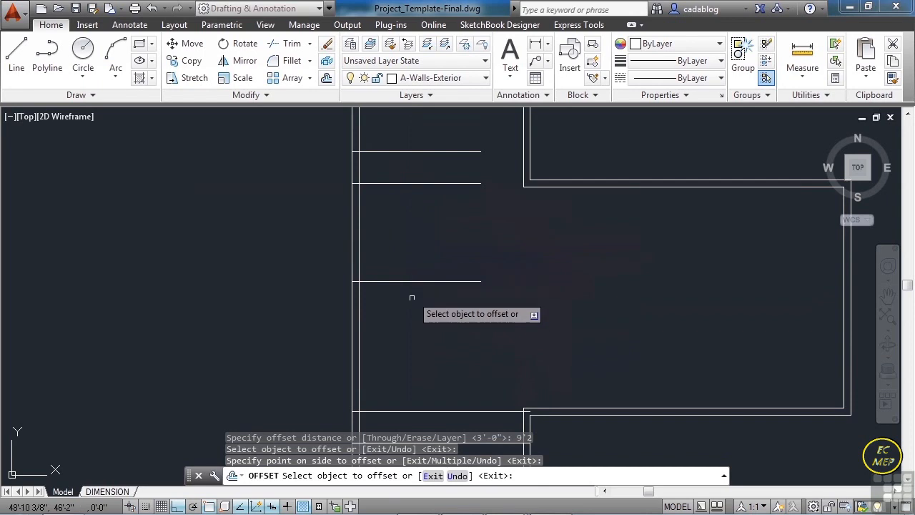
pyautogui.click(418, 412)
pyautogui.click(413, 342)
pyautogui.press('Return')
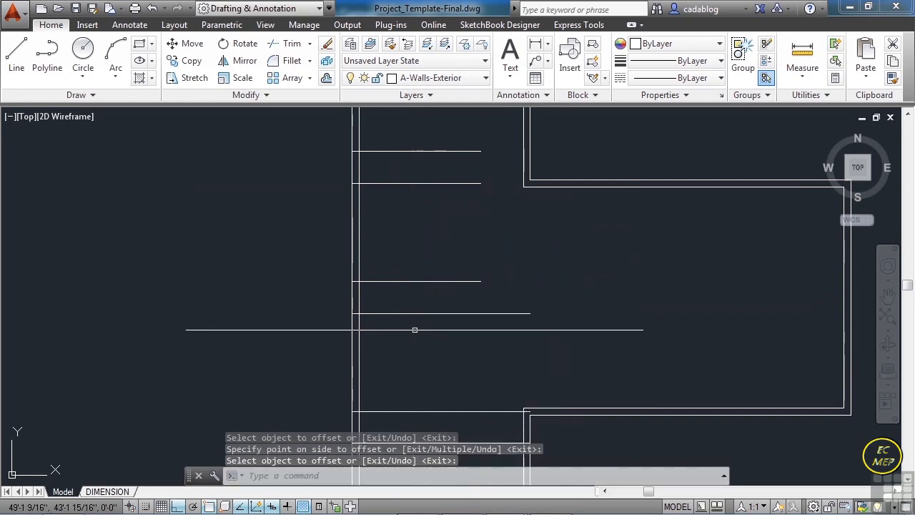
# - Trim the six horizontal offset lines back to the west wall's inner face, using the wall lines as cutting edges
pyautogui.scroll(-3, 429, 256)
pyautogui.write('t')
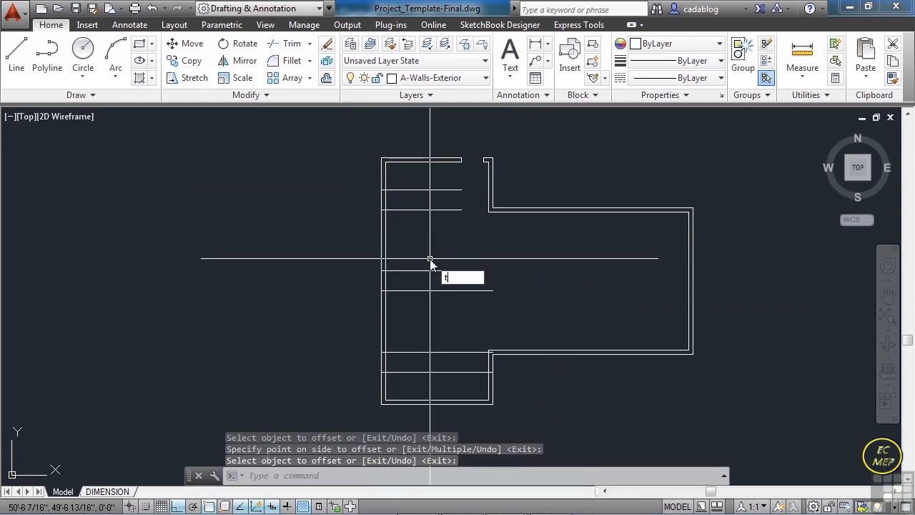
pyautogui.write('r')
pyautogui.press('Return')
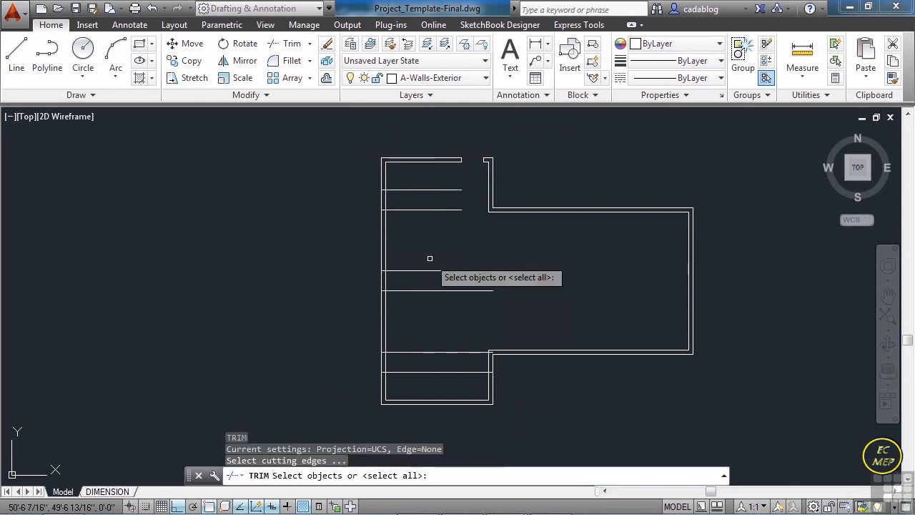
pyautogui.click(411, 175)
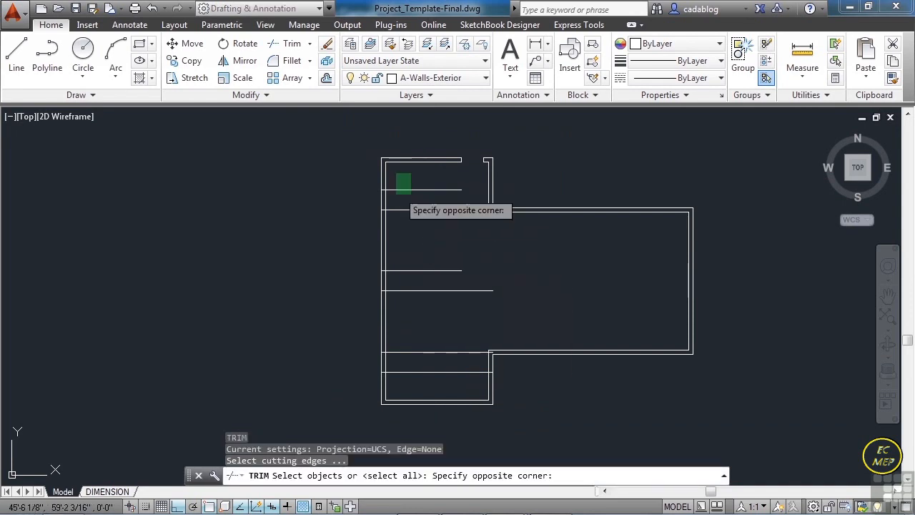
pyautogui.click(361, 389)
pyautogui.press('Return')
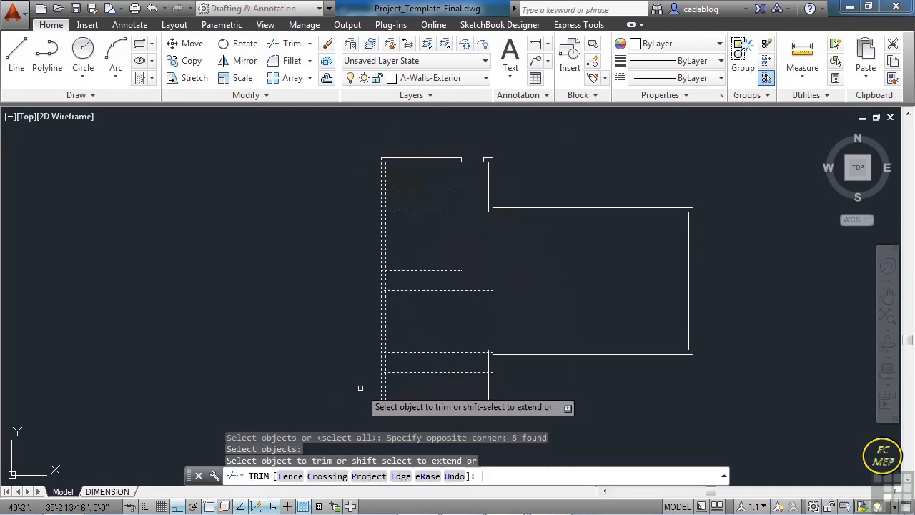
pyautogui.click(441, 379)
pyautogui.click(426, 188)
# - Trim out the wall segments between each pair of lines to cut three west wall openings, and save the drawing
pyautogui.scroll(4, 401, 193)
pyautogui.click(397, 190)
pyautogui.click(339, 198)
pyautogui.moveTo(405, 284); pyautogui.dragTo(418, 166, button='middle')
pyautogui.click(404, 278)
pyautogui.click(331, 284)
pyautogui.moveTo(441, 321); pyautogui.dragTo(446, 199, button='middle')
pyautogui.click(406, 350)
pyautogui.click(346, 358)
pyautogui.scroll(-4, 354, 323)
pyautogui.press('Return')
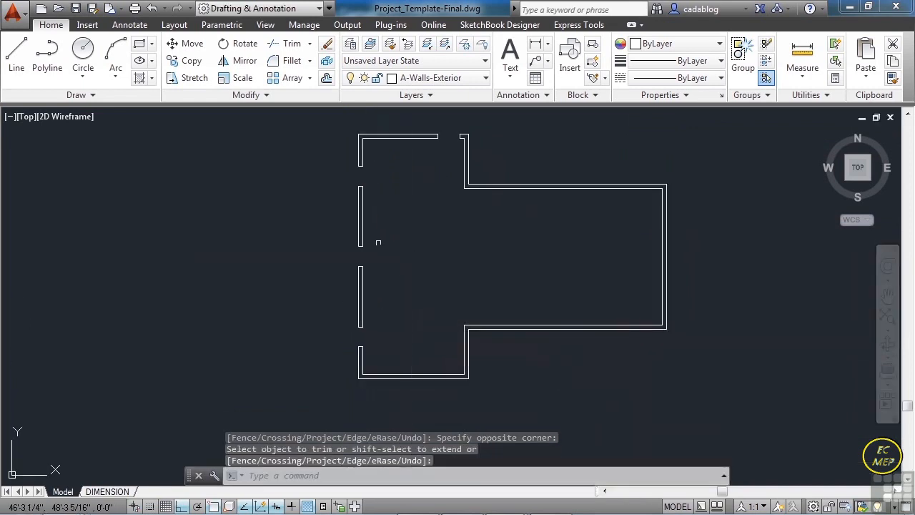
pyautogui.click(76, 8)
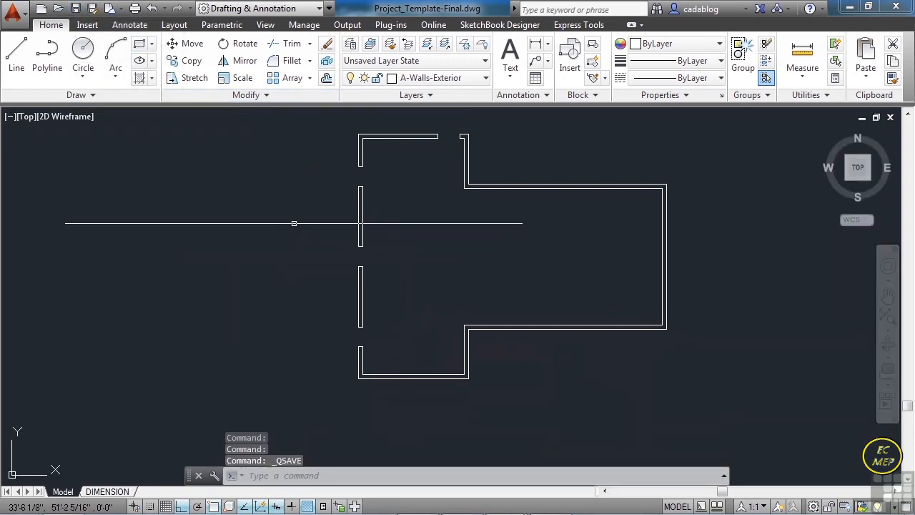
# - Offset the outer lines of the two side walls adjoining the south wall 5'4" toward each other
pyautogui.moveTo(292, 209); pyautogui.dragTo(286, 229, button='middle')
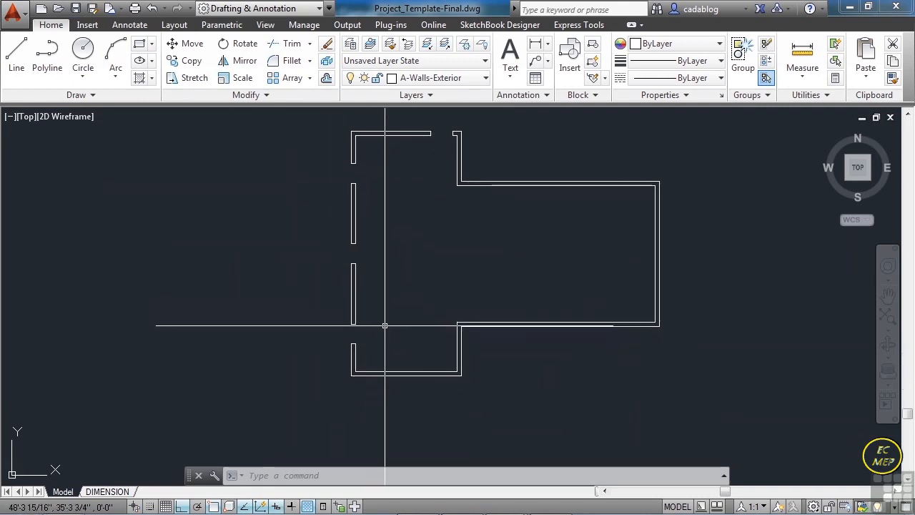
pyautogui.scroll(5, 391, 377)
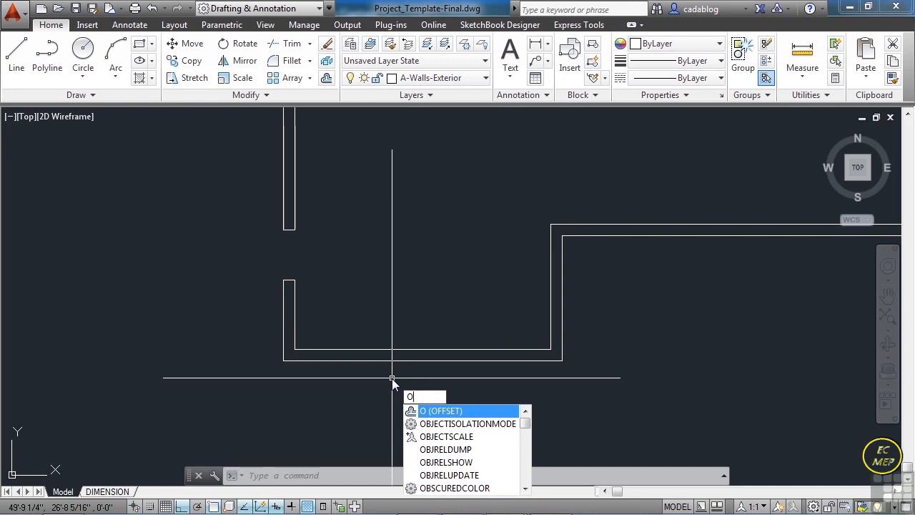
pyautogui.press('Return')
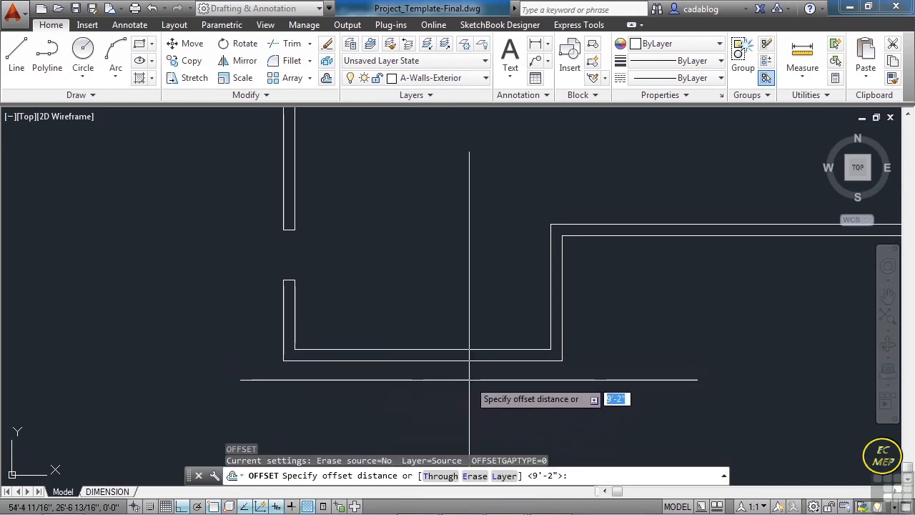
pyautogui.write('5')
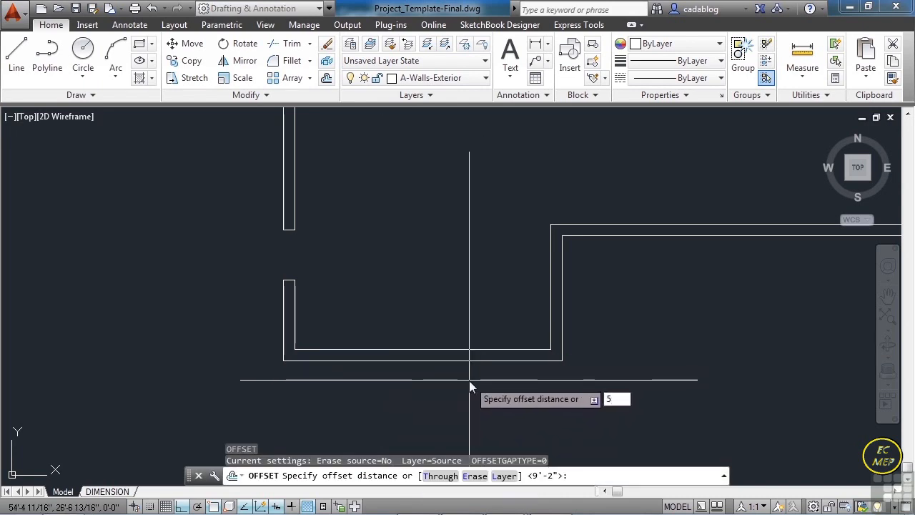
pyautogui.write("'4")
pyautogui.press('Return')
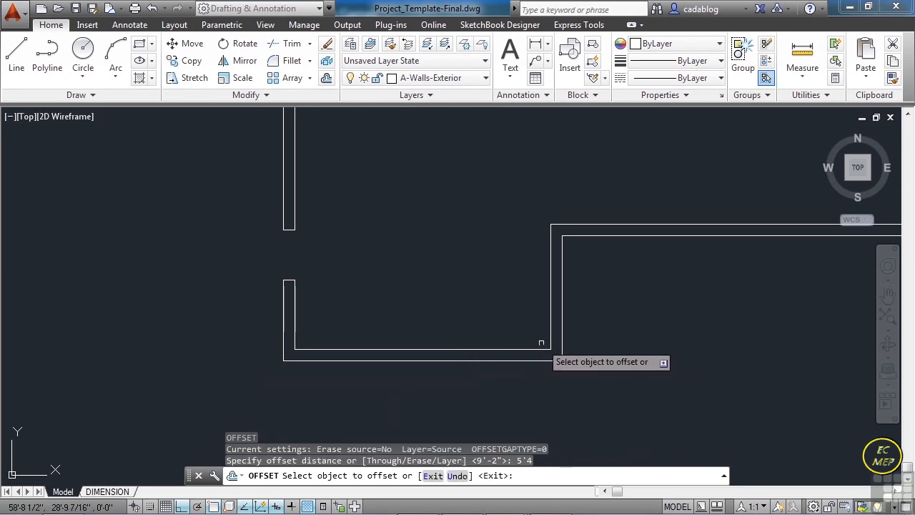
pyautogui.click(562, 333)
pyautogui.click(472, 329)
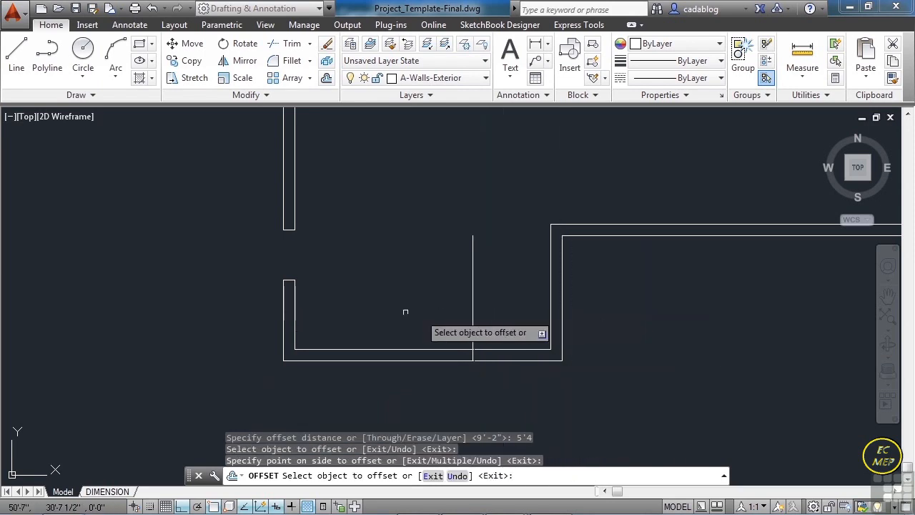
pyautogui.click(284, 315)
pyautogui.click(337, 311)
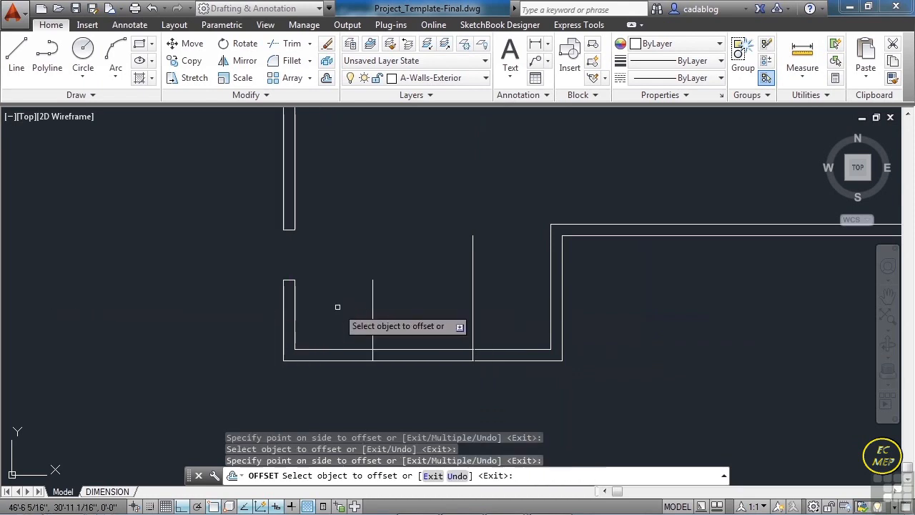
pyautogui.press('Return')
# - Trim the two vertical offset lines and the south wall segment between them to cut the south opening
pyautogui.click(291, 44)
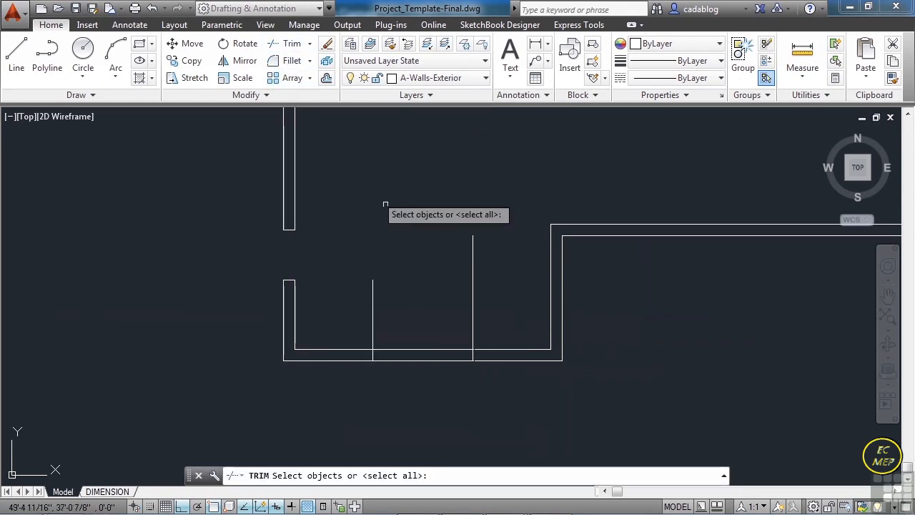
pyautogui.click(489, 319)
pyautogui.click(344, 396)
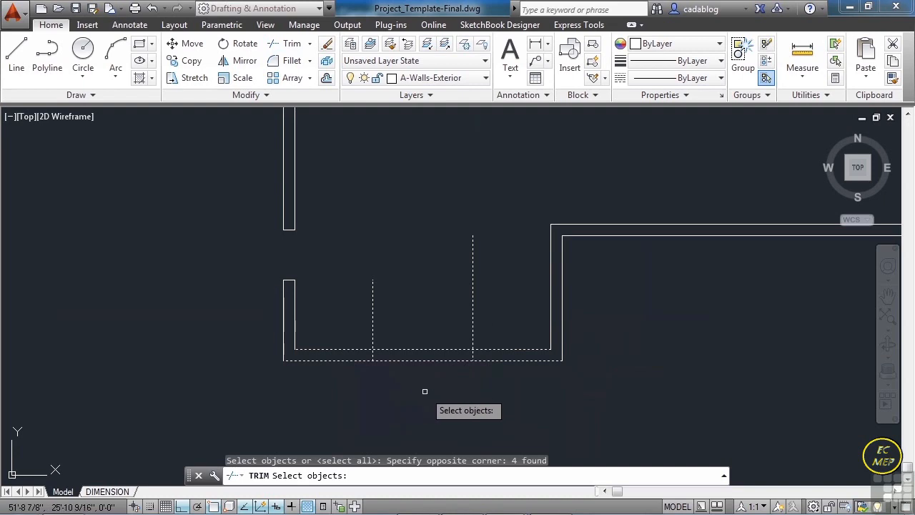
pyautogui.press('Return')
pyautogui.click(488, 315)
pyautogui.click(356, 311)
pyautogui.click(430, 314)
pyautogui.click(407, 389)
pyautogui.press('Return')
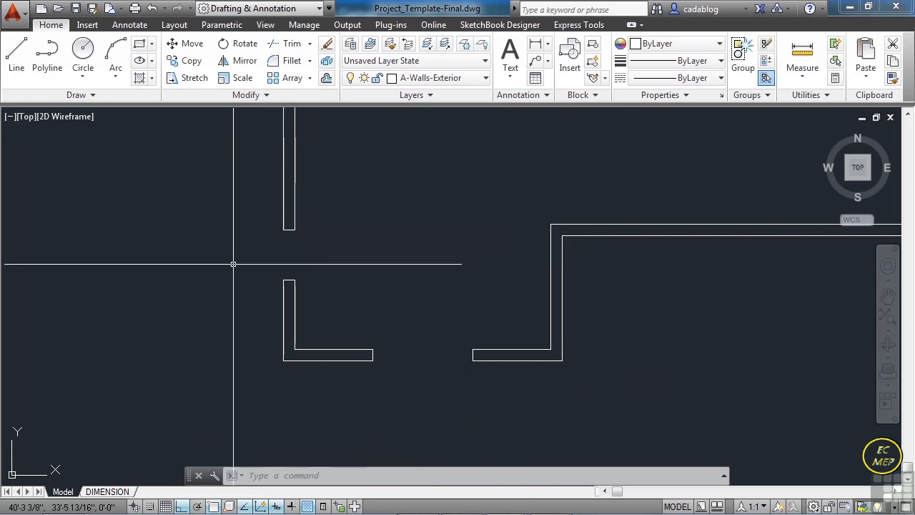
# - Offset the east wall's outer line 4' west into the building
pyautogui.scroll(-5, 236, 262)
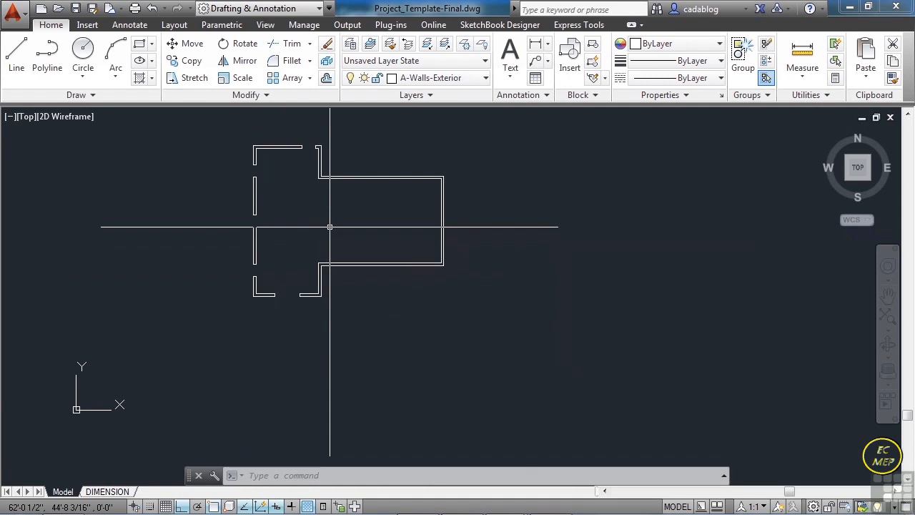
pyautogui.press('Return')
pyautogui.write("4'")
pyautogui.press('Return')
pyautogui.scroll(2, 398, 175)
pyautogui.scroll(2, 398, 175)
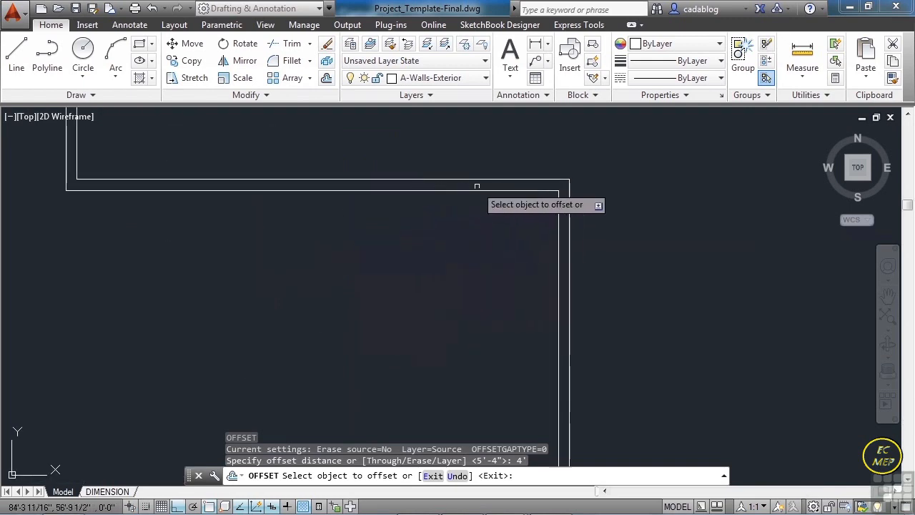
pyautogui.click(570, 207)
pyautogui.click(535, 213)
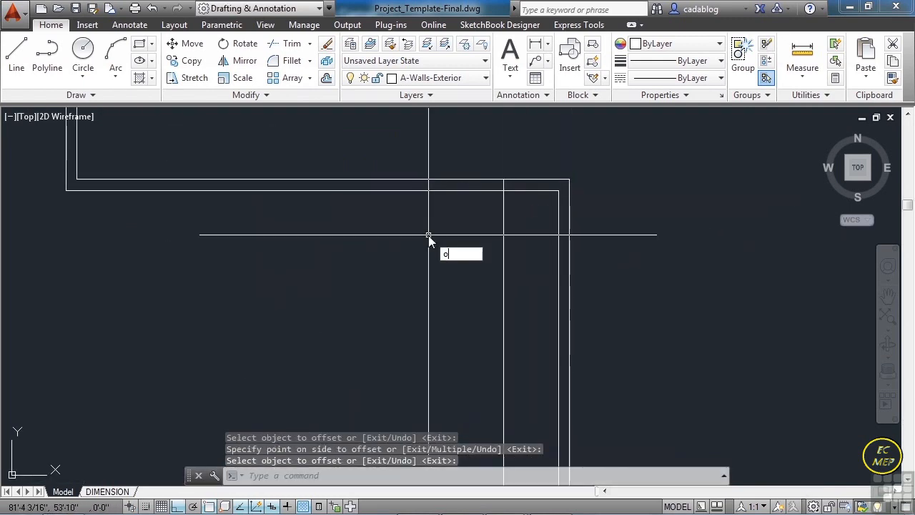
# - Offset the new vertical line crossing the east wing's north wall 3'4" to the west
pyautogui.press('Return')
pyautogui.write("3'4")
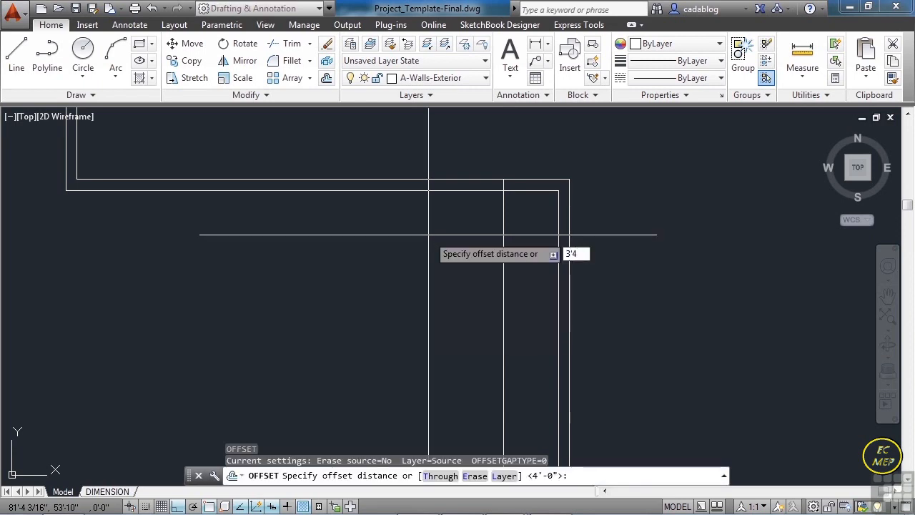
pyautogui.press('Return')
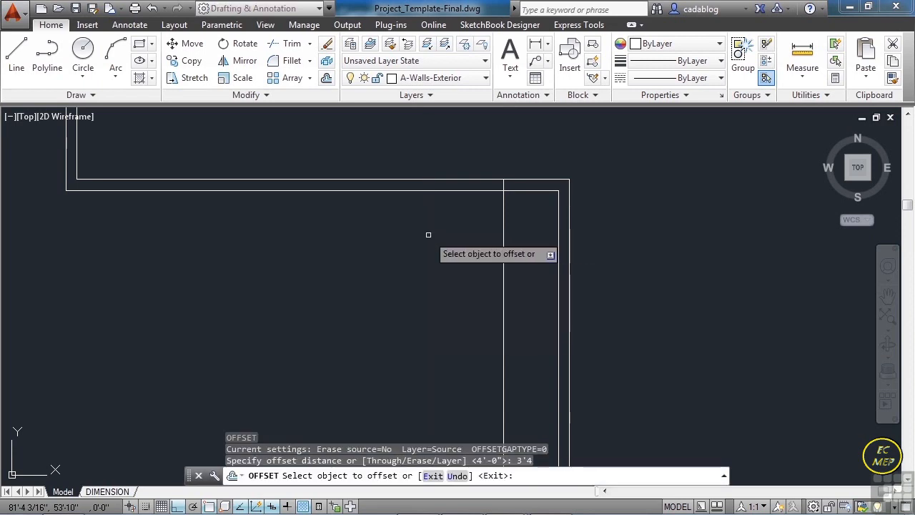
pyautogui.click(503, 227)
pyautogui.click(390, 226)
pyautogui.press('Return')
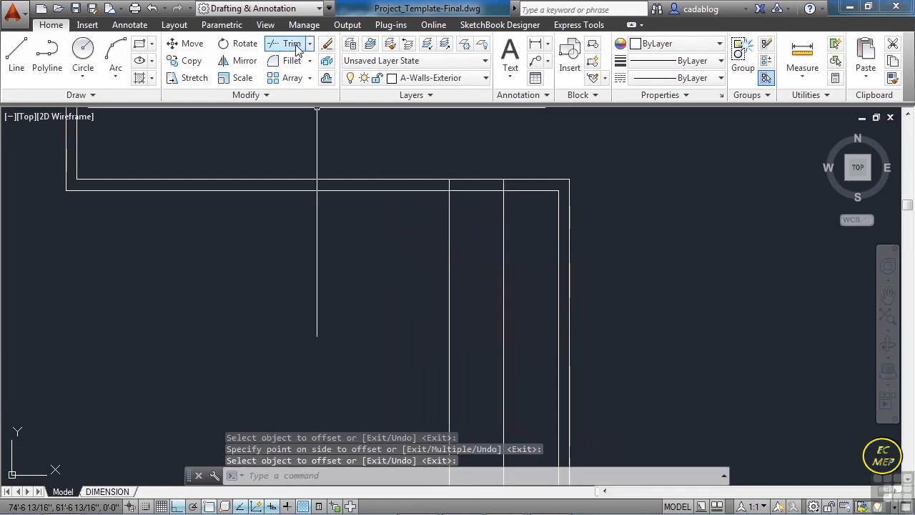
# - Trim the two vertical lines and the wall segment between them to open the east wing's north wall
pyautogui.click(299, 44)
pyautogui.click(527, 174)
pyautogui.click(433, 223)
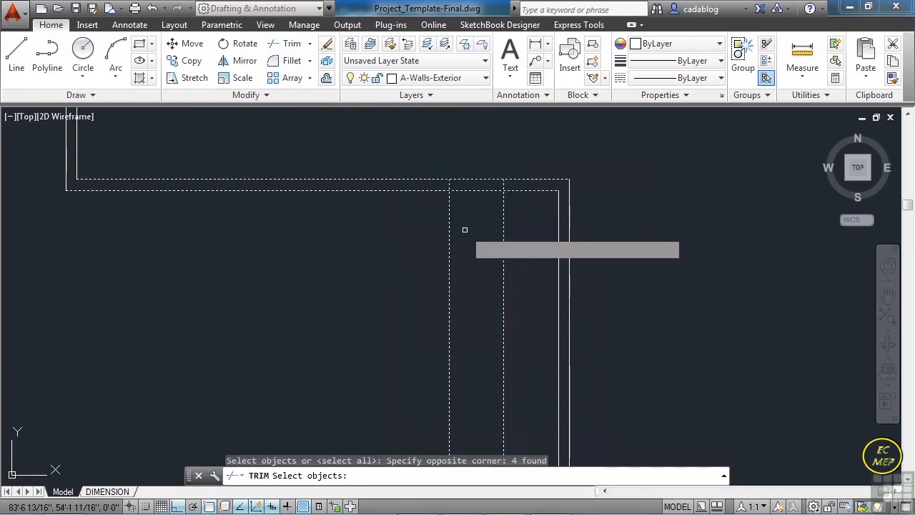
pyautogui.press('Return')
pyautogui.click(533, 223)
pyautogui.click(427, 229)
pyautogui.click(482, 210)
pyautogui.click(469, 163)
pyautogui.press('Return')
pyautogui.scroll(-3, 552, 170)
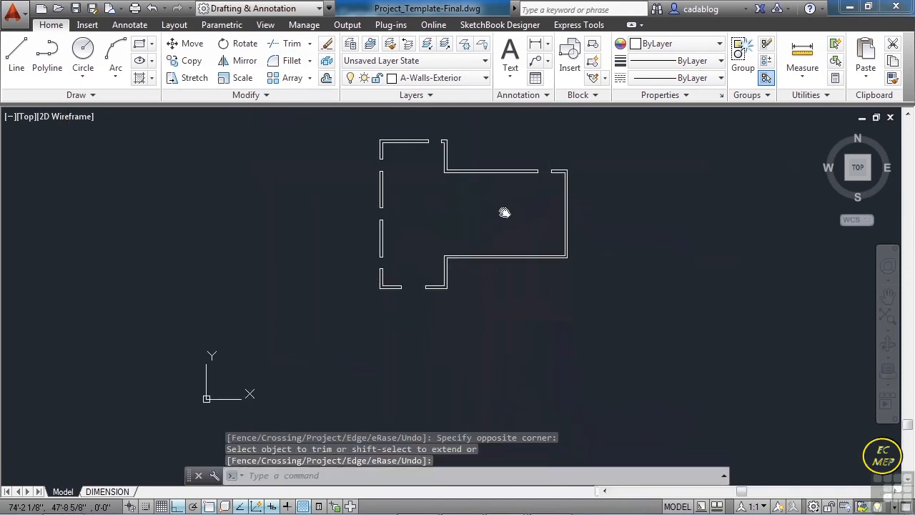
pyautogui.moveTo(504, 212); pyautogui.dragTo(506, 249, button='middle')
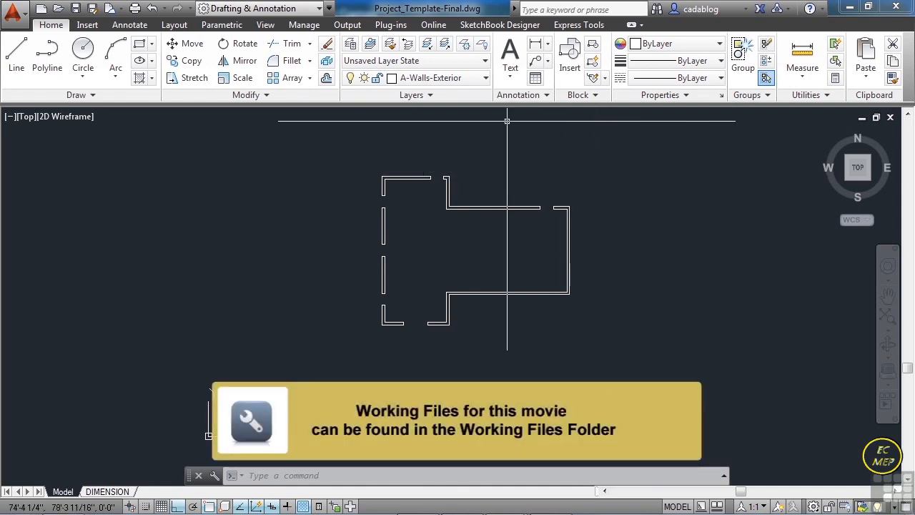
# - Make A-Wall-Interior the current layer
pyautogui.click(486, 78)
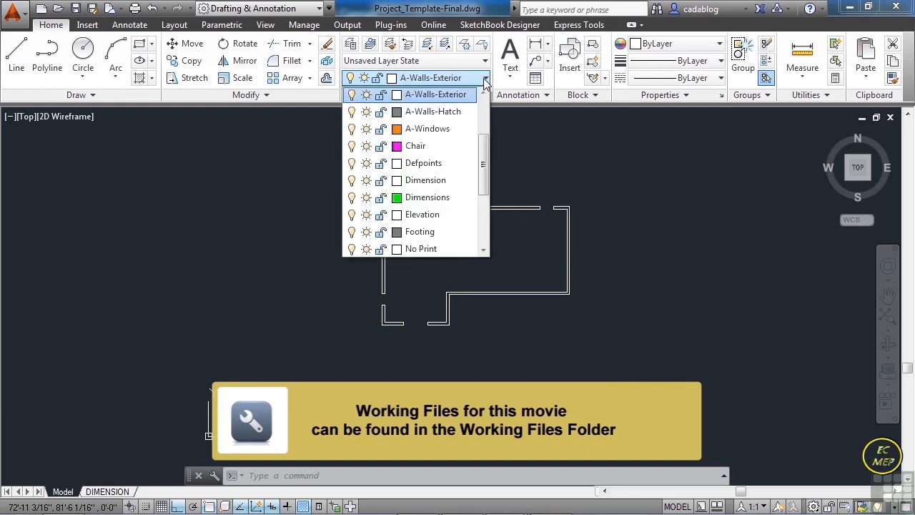
pyautogui.scroll(1, 485, 143)
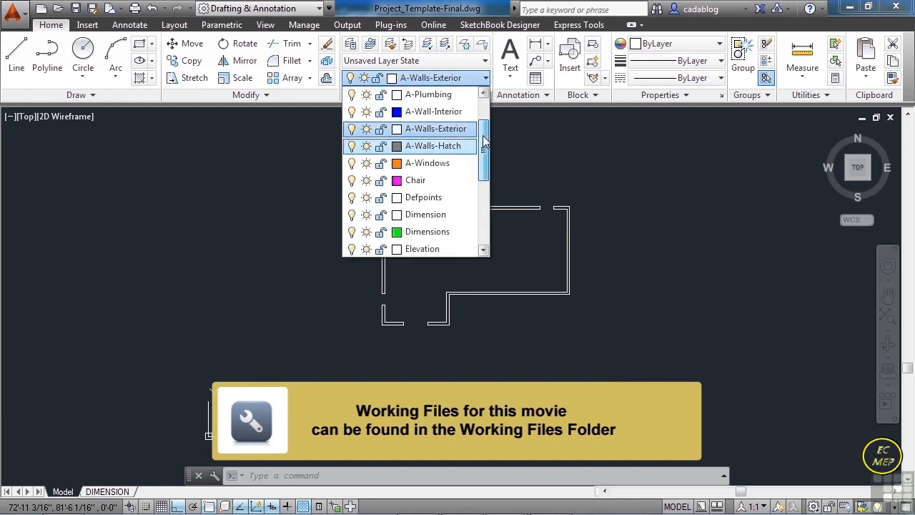
pyautogui.click(441, 115)
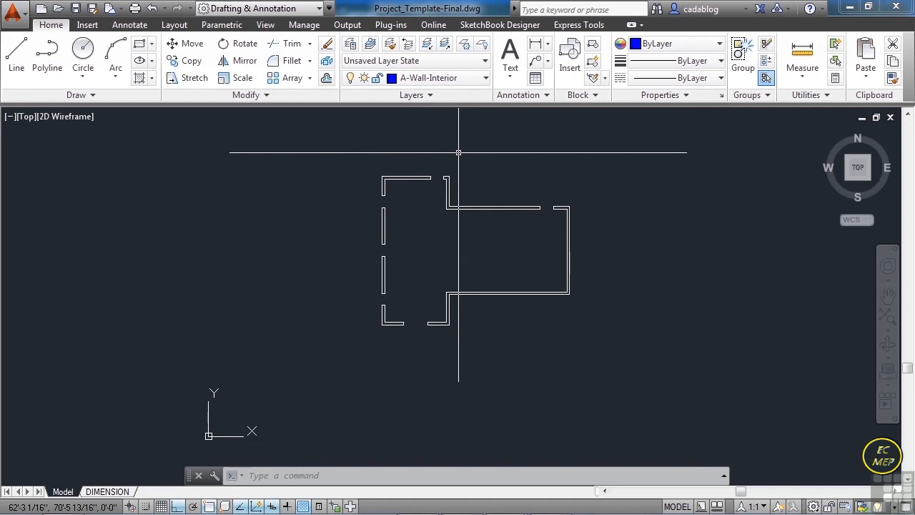
# - Draw a vertical polyline between the upper and lower inner wall corners where the east wing meets the west part
pyautogui.write('pl')
pyautogui.press('Return')
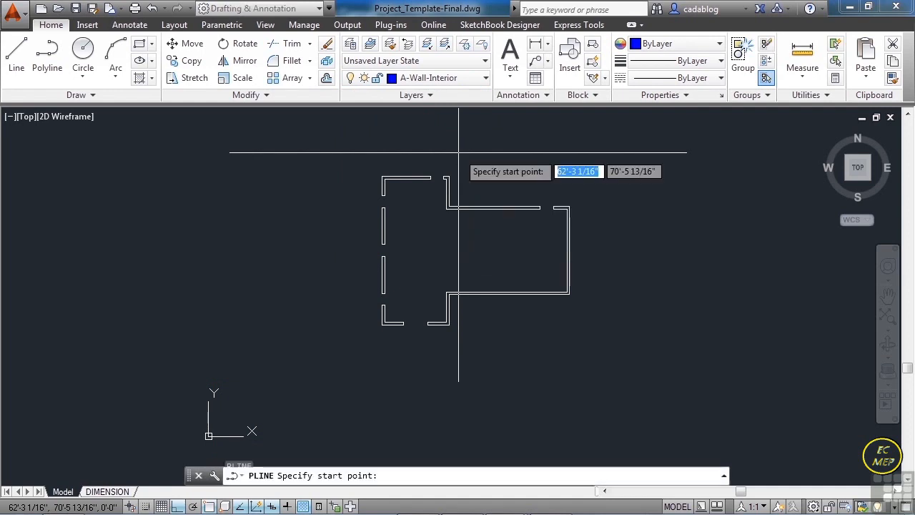
pyautogui.scroll(5, 465, 239)
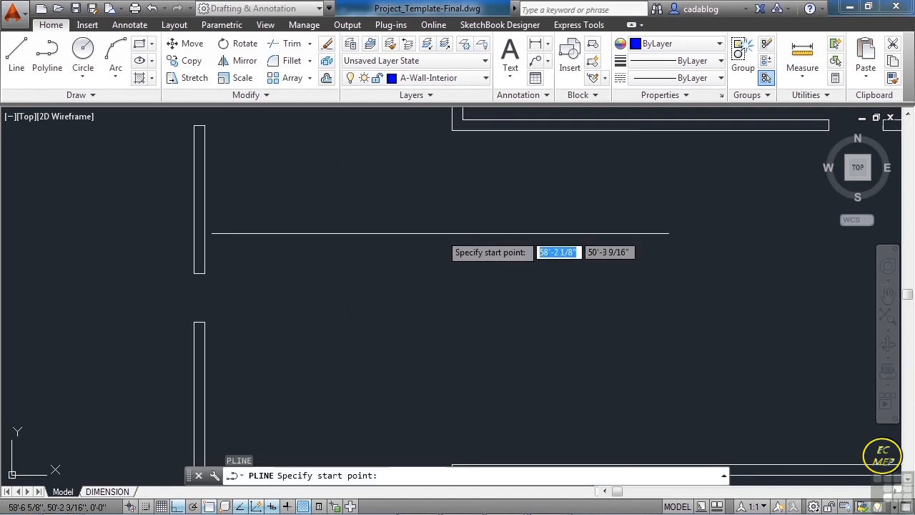
pyautogui.click(449, 129)
pyautogui.scroll(-4, 438, 183)
pyautogui.scroll(4, 436, 286)
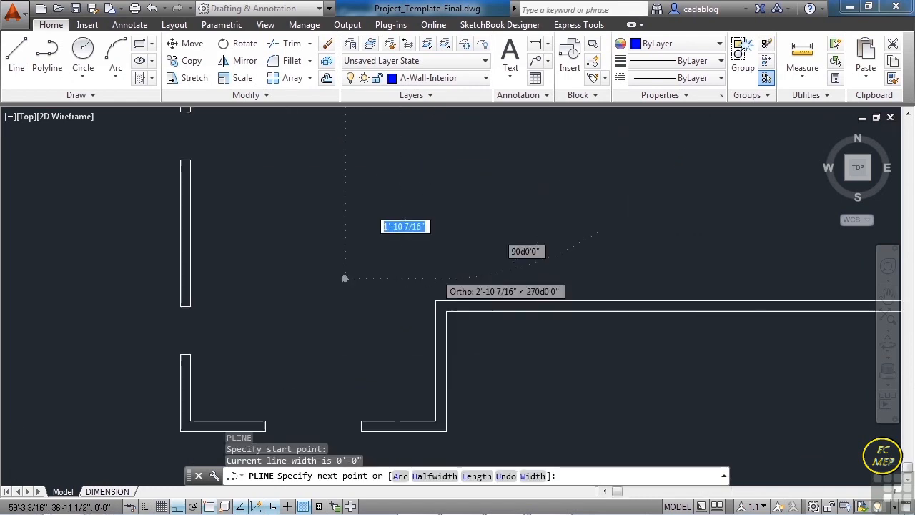
pyautogui.click(437, 301)
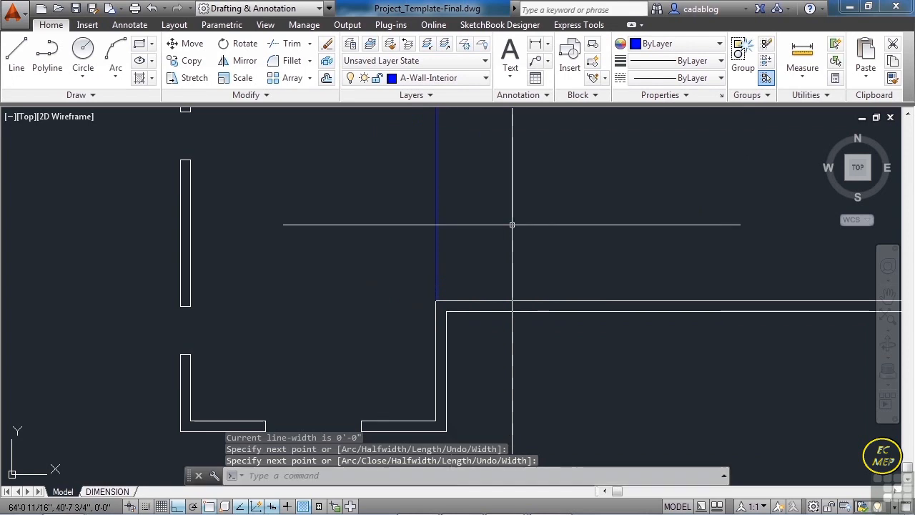
# - Offset the vertical interior wall line 6" to the east to form the interior wall
pyautogui.press('Return')
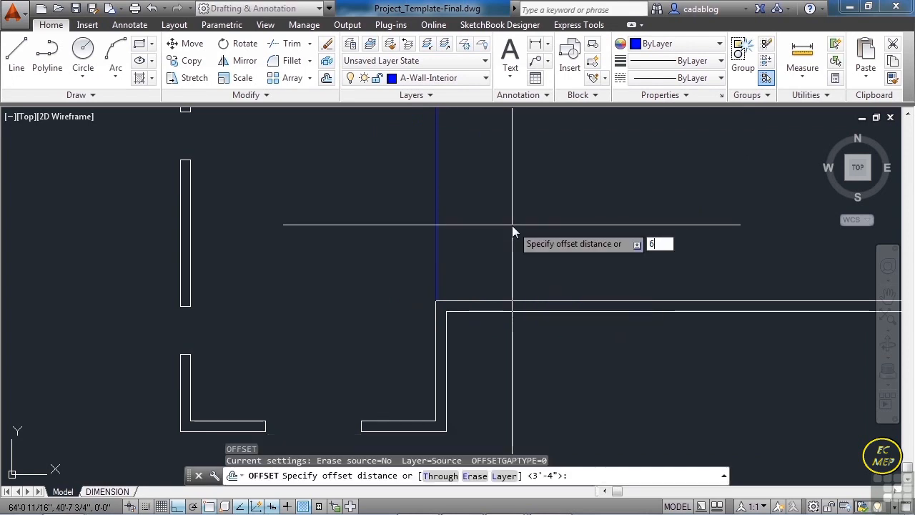
pyautogui.press('Return')
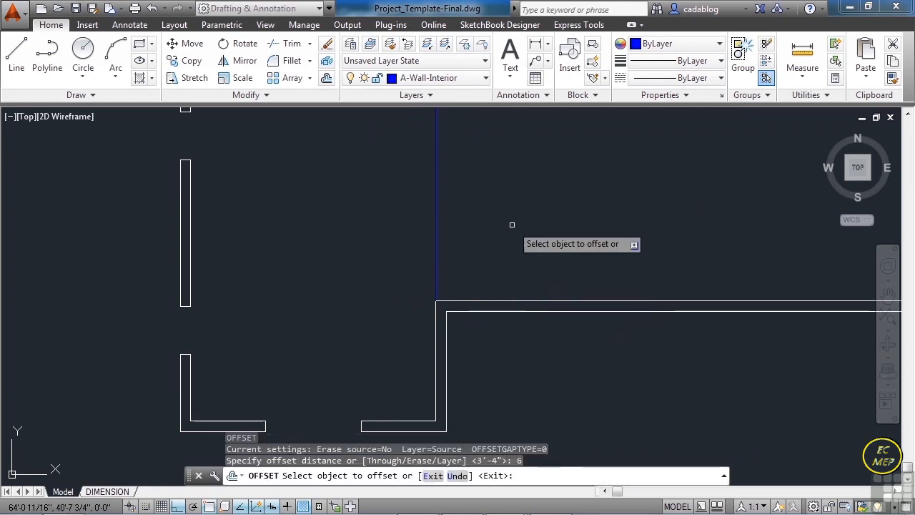
pyautogui.click(436, 210)
pyautogui.click(505, 221)
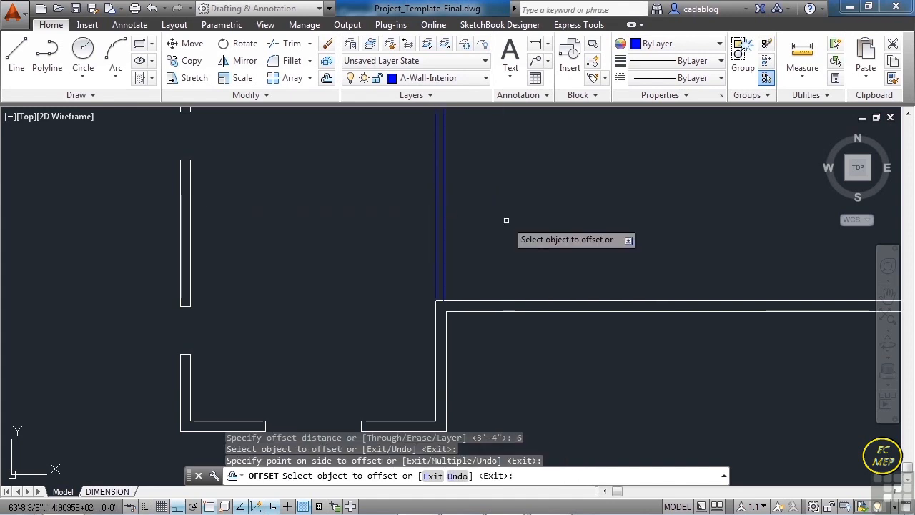
# - Offset the inner line of the west part's north wall 12' to the south
pyautogui.scroll(-4, 494, 269)
pyautogui.moveTo(514, 213); pyautogui.dragTo(540, 304, button='middle')
pyautogui.write('O')
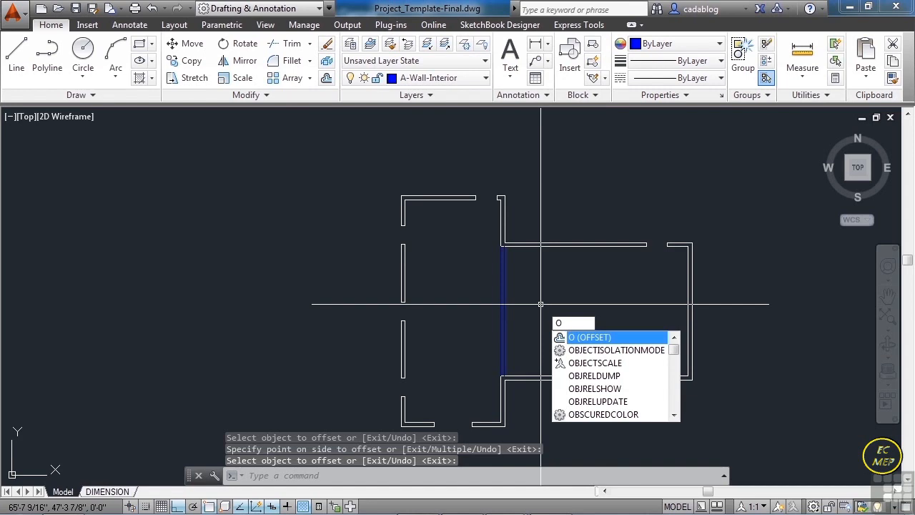
pyautogui.press('Return')
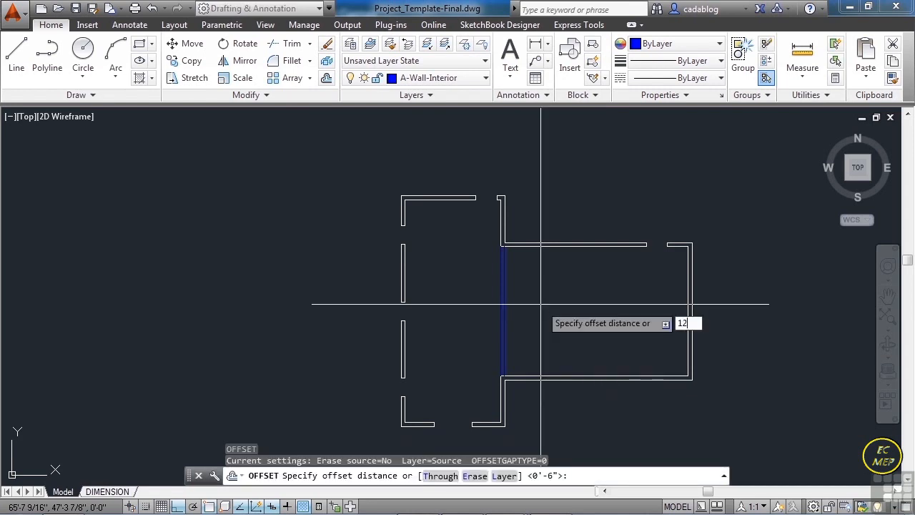
pyautogui.press('Return')
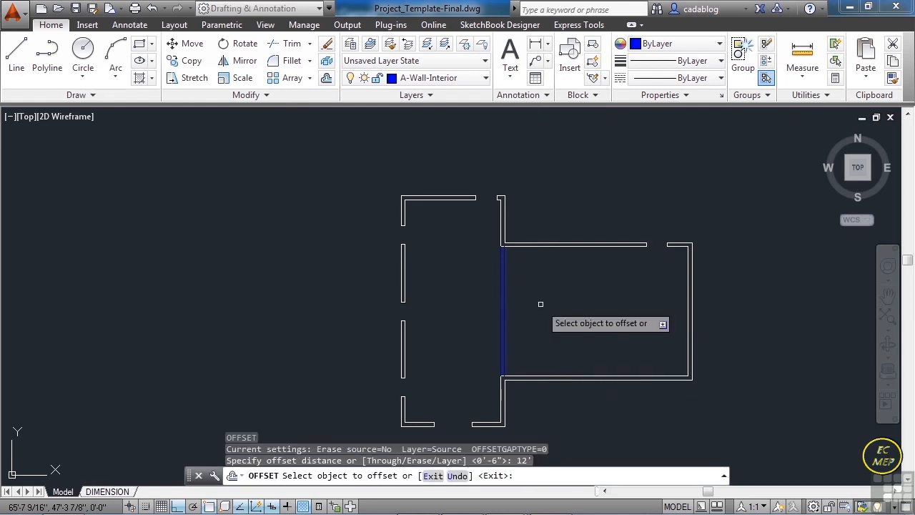
pyautogui.click(452, 201)
pyautogui.click(452, 314)
# - Extend the new horizontal line east to the vertical interior wall
pyautogui.write('ex')
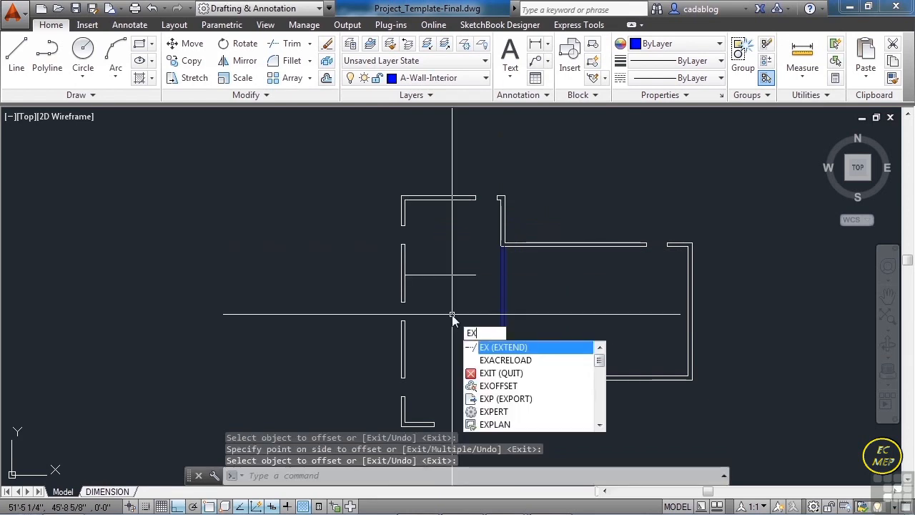
pyautogui.press('Return')
pyautogui.scroll(2, 451, 304)
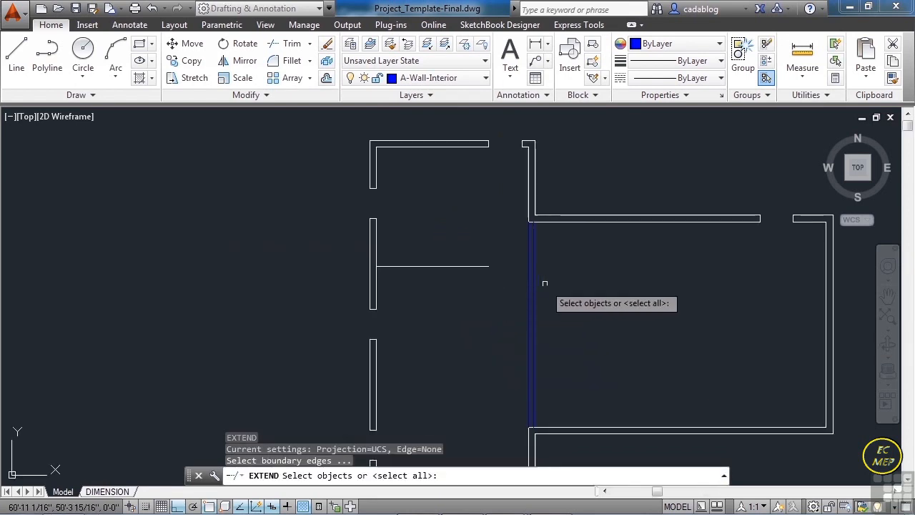
pyautogui.click(528, 280)
pyautogui.press('Return')
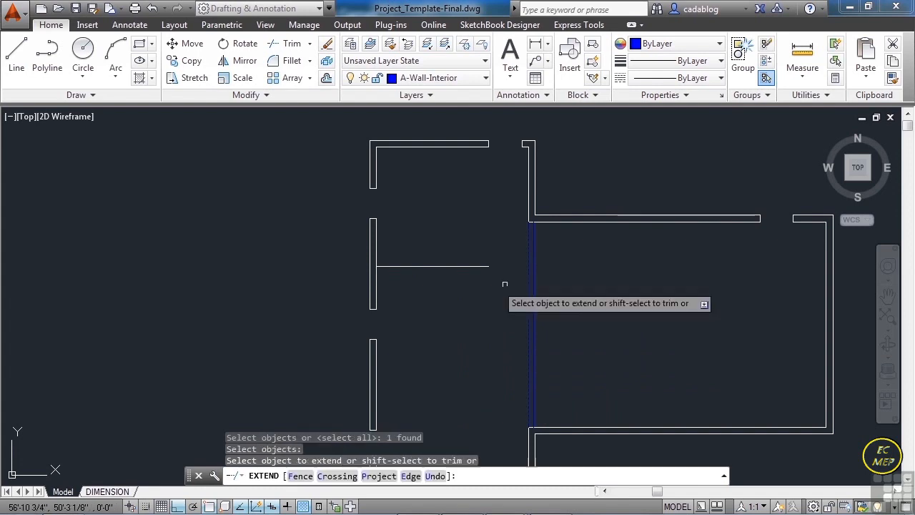
pyautogui.click(470, 267)
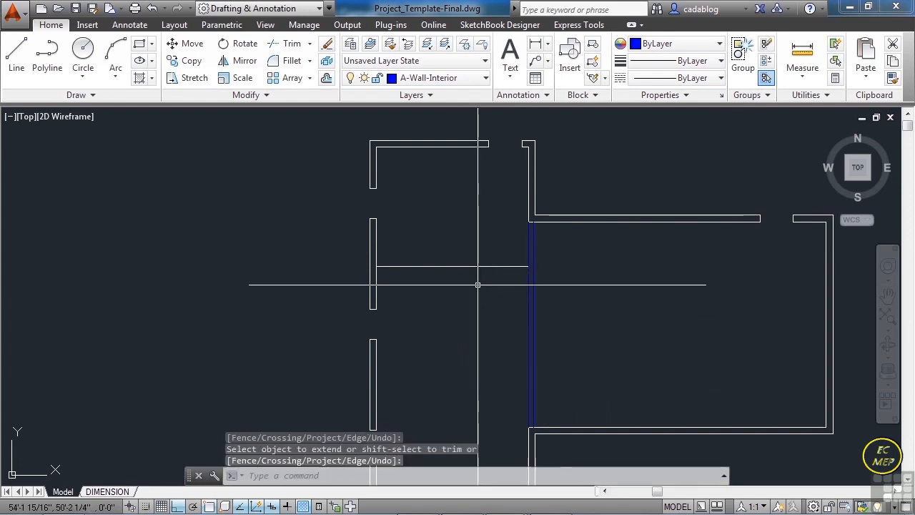
# - Offset the extended horizontal line 6" to the south to form the second interior wall
pyautogui.write('o')
pyautogui.press('Return')
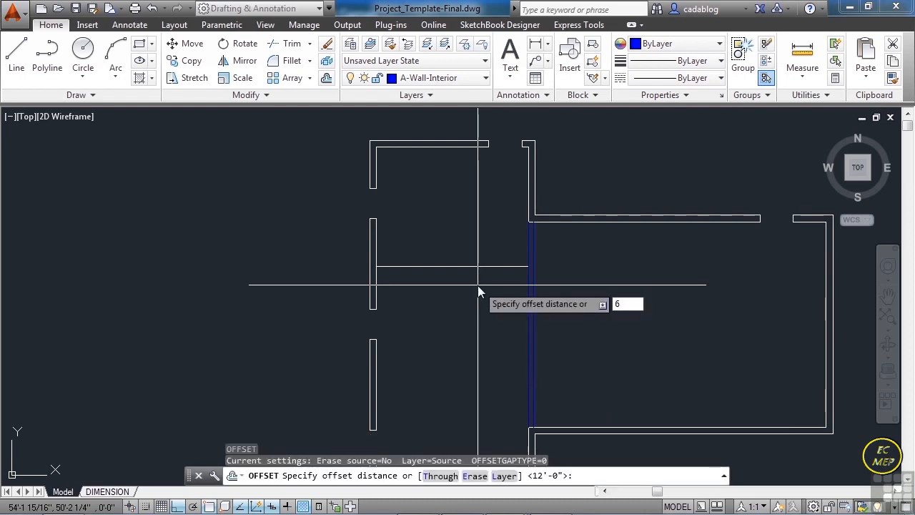
pyautogui.press('Return')
pyautogui.click(484, 268)
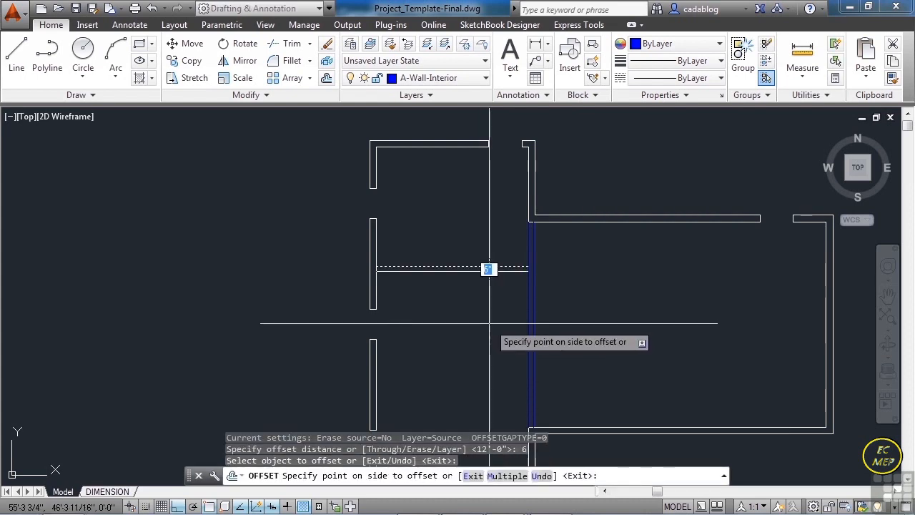
pyautogui.click(489, 321)
pyautogui.press('Return')
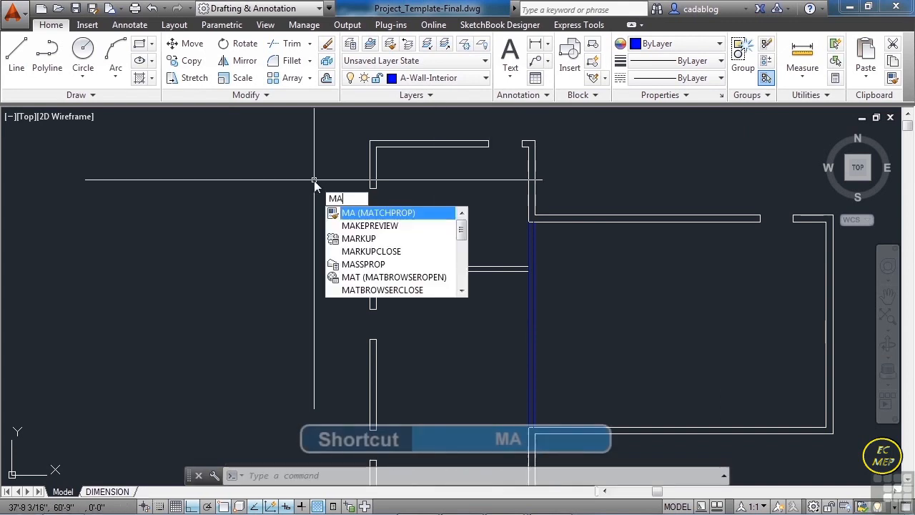
# - Match the properties of the vertical interior wall onto both lines of the horizontal wall
pyautogui.press('Return')
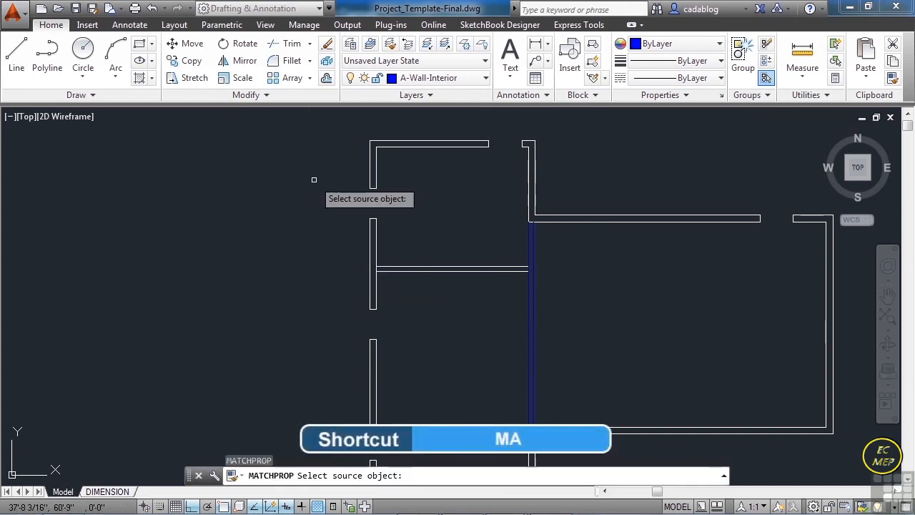
pyautogui.click(532, 289)
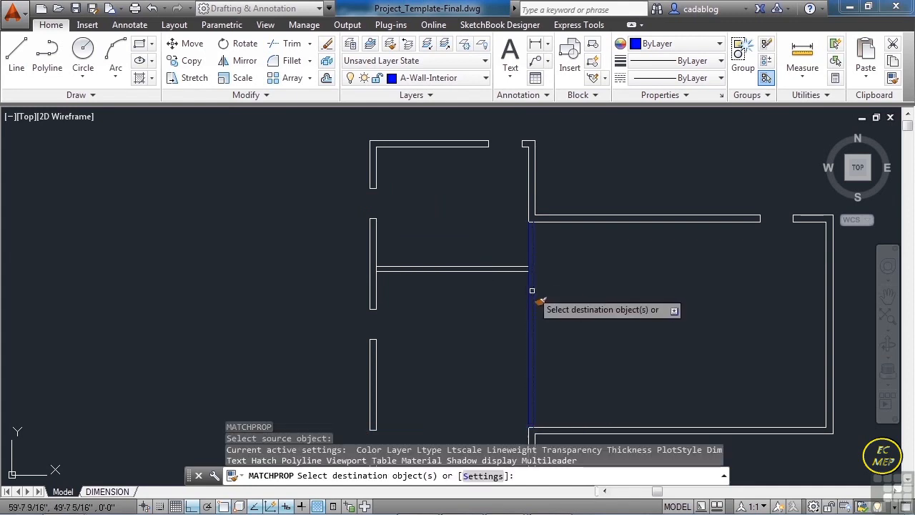
pyautogui.click(478, 293)
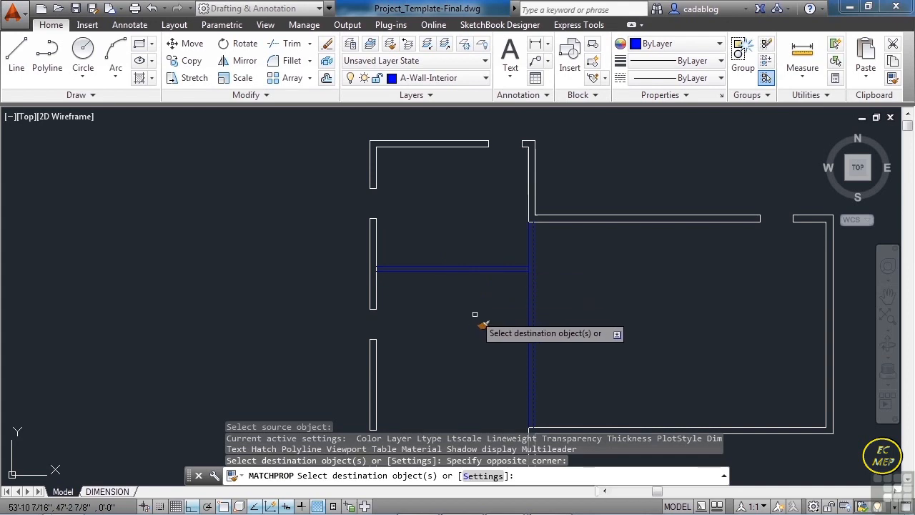
pyautogui.press('Return')
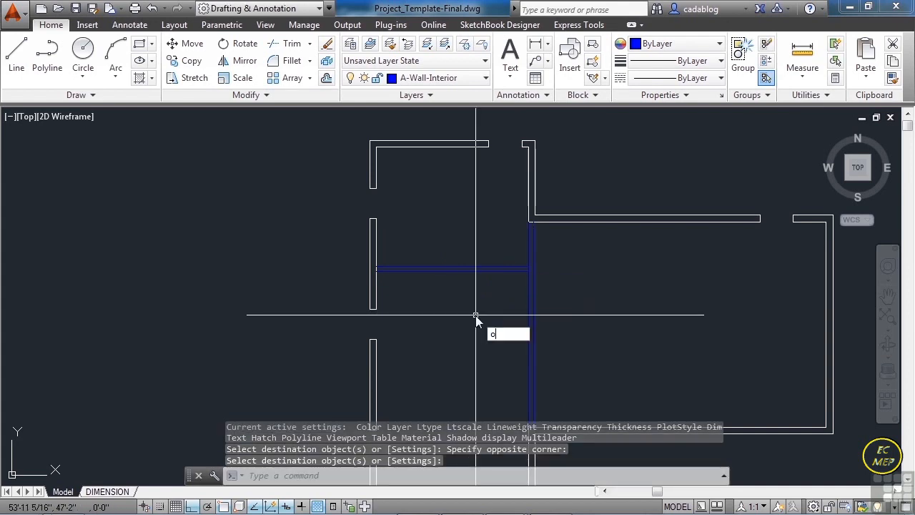
# - Offset the inner line of the west exterior wall beside the horizontal interior wall 1'4" to the east
pyautogui.press('Return')
pyautogui.write("1'")
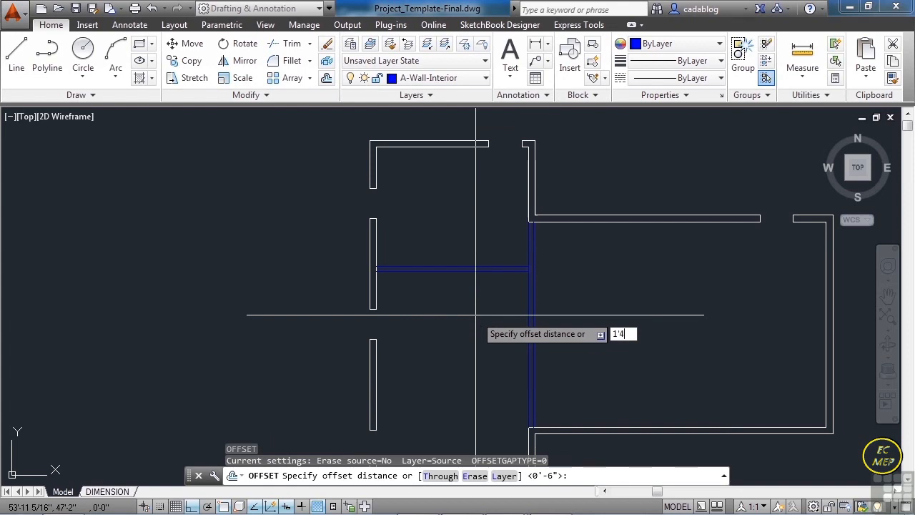
pyautogui.write('4')
pyautogui.press('Return')
pyautogui.scroll(4, 378, 264)
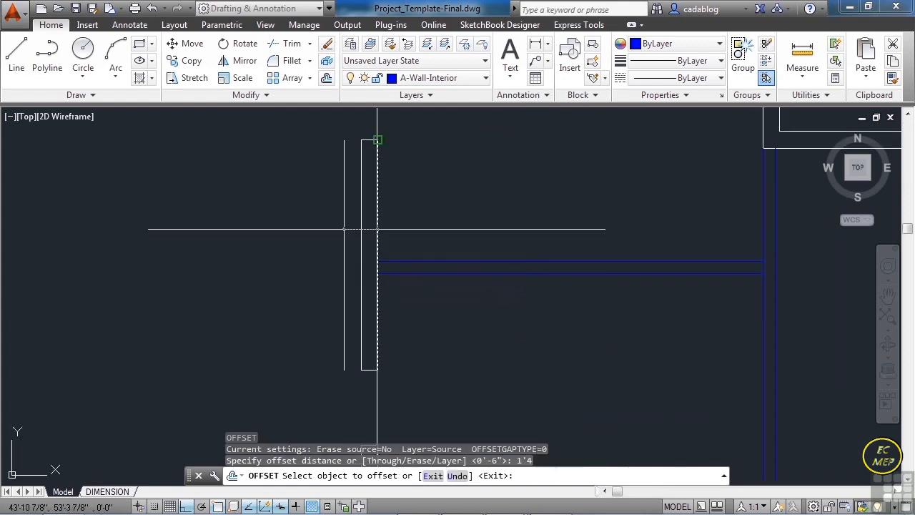
pyautogui.press('Return')
pyautogui.press('Return')
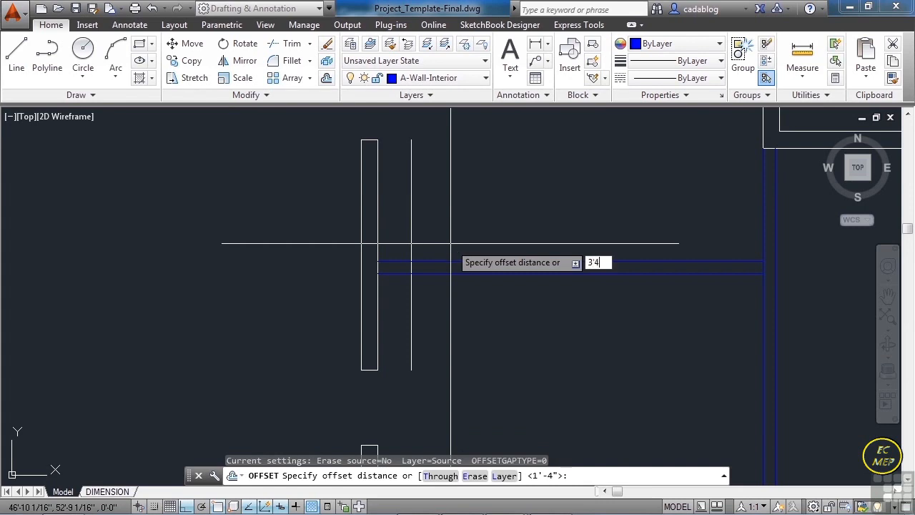
# - Offset the new vertical line 3'4" to the east to mark the other side of the opening
pyautogui.press('Return')
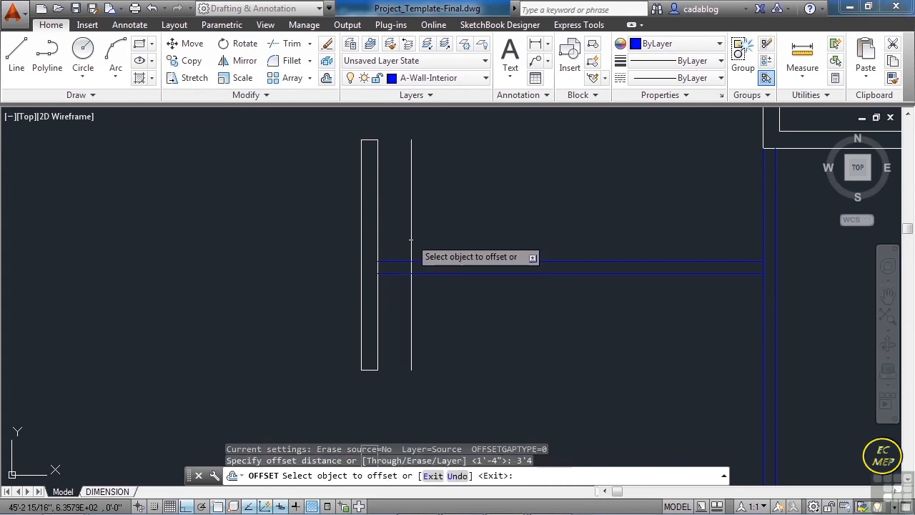
pyautogui.click(411, 239)
pyautogui.click(503, 245)
pyautogui.press('Return')
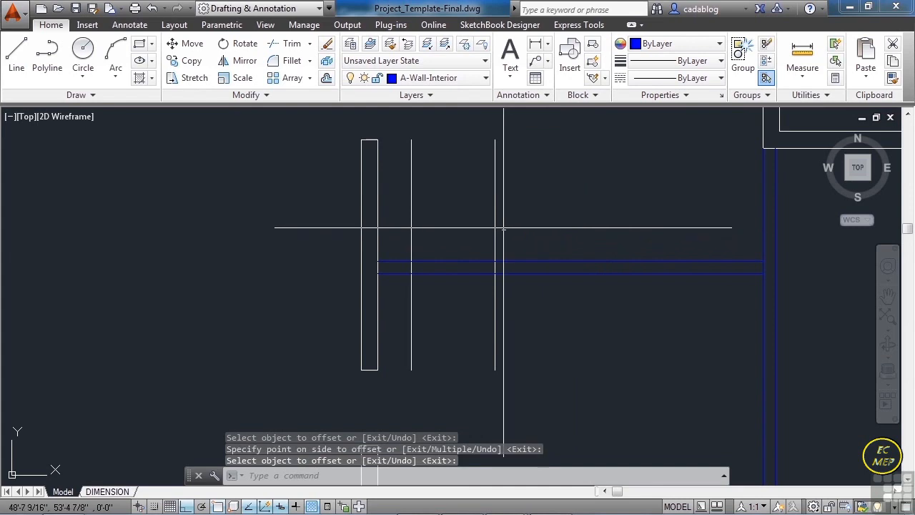
pyautogui.press('Return')
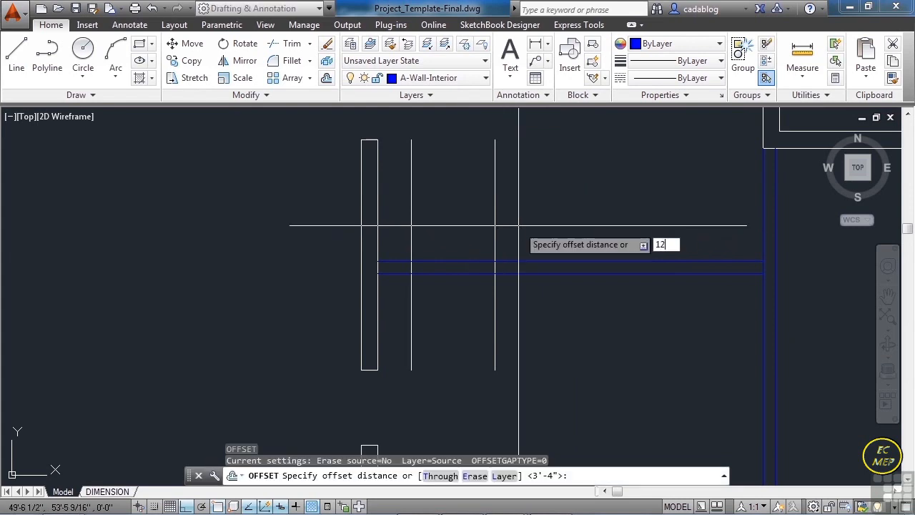
pyautogui.write('12')
pyautogui.press('Return')
pyautogui.scroll(-4, 517, 231)
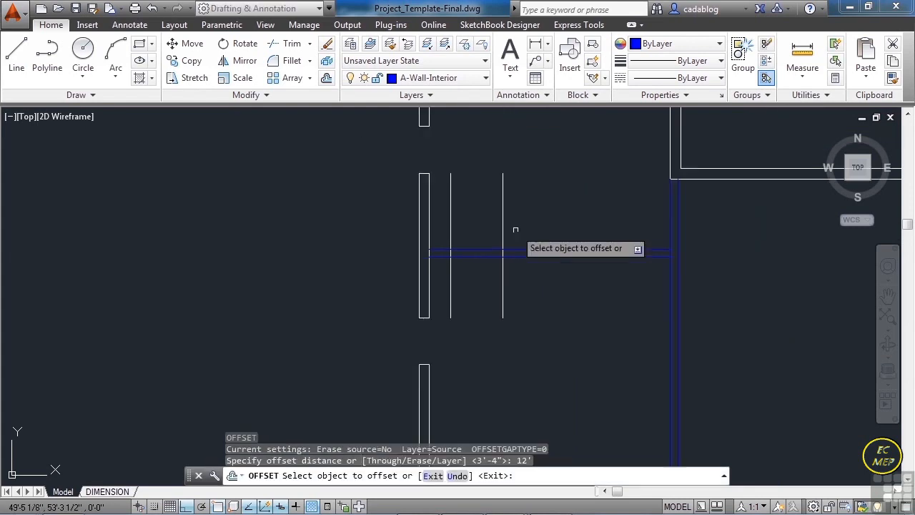
pyautogui.scroll(3, 592, 281)
pyautogui.press('Escape')
# - Draw a short horizontal line eastward from the midpoint of the vertical interior wall's line
pyautogui.press('Return')
pyautogui.scroll(2, 593, 281)
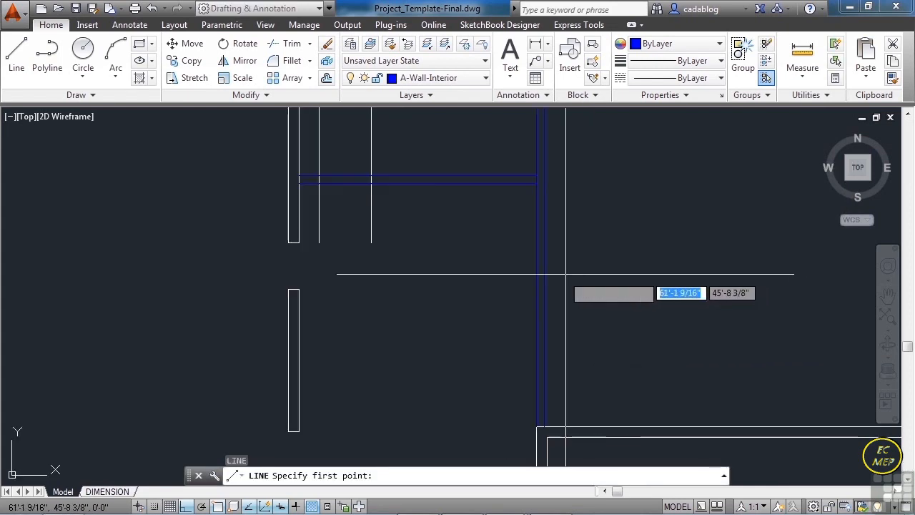
pyautogui.write('mid')
pyautogui.press('Return')
pyautogui.scroll(-2, 457, 264)
pyautogui.click(507, 262)
pyautogui.click(581, 272)
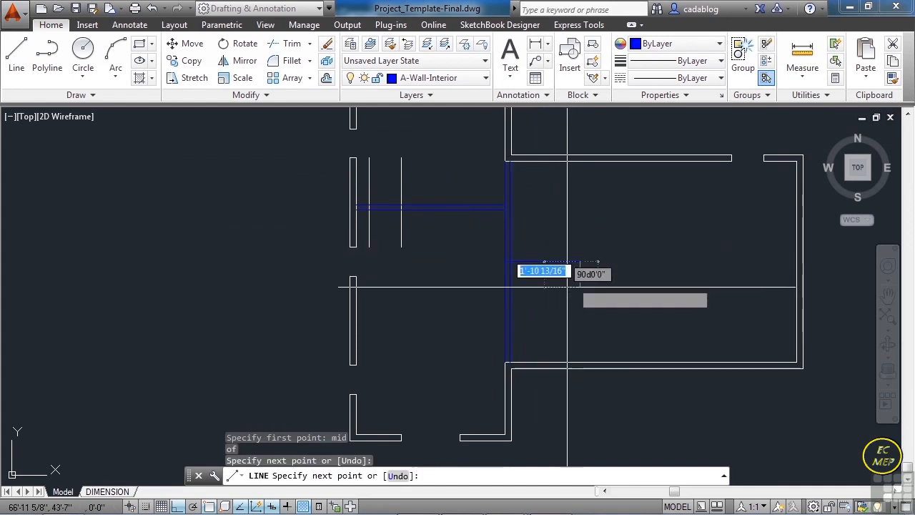
pyautogui.press('Return')
# - Offset the short horizontal midpoint line 3' to the north and 3' to the south
pyautogui.scroll(2, 489, 283)
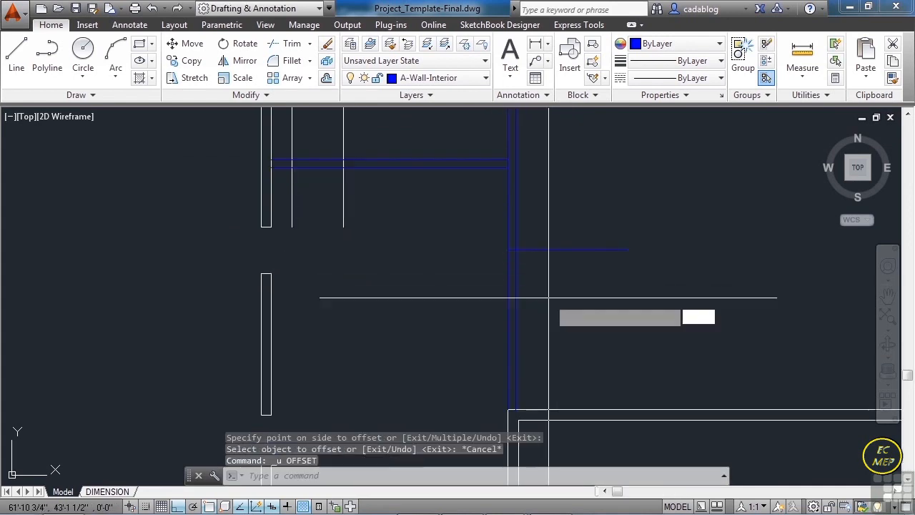
pyautogui.write('o')
pyautogui.press('Return')
pyautogui.write('3')
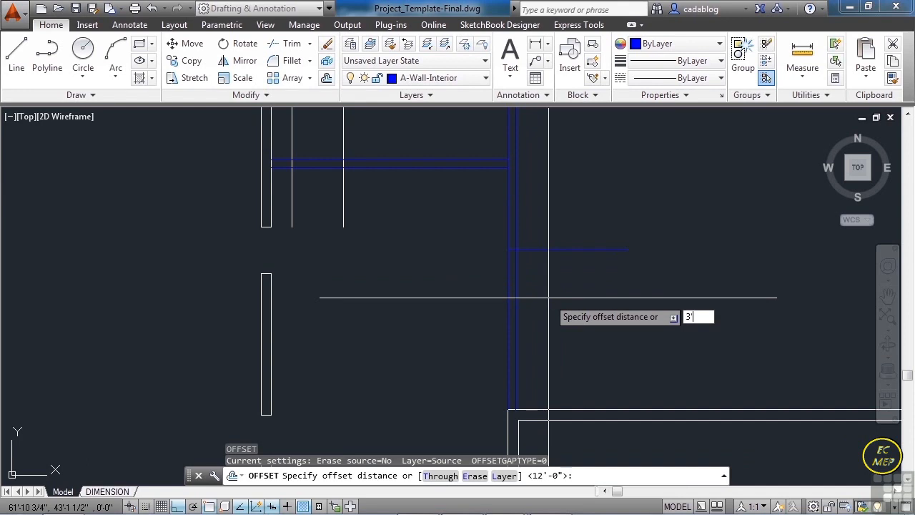
pyautogui.write("'")
pyautogui.press('Return')
pyautogui.click(565, 249)
pyautogui.click(561, 193)
pyautogui.click(562, 249)
pyautogui.click(561, 309)
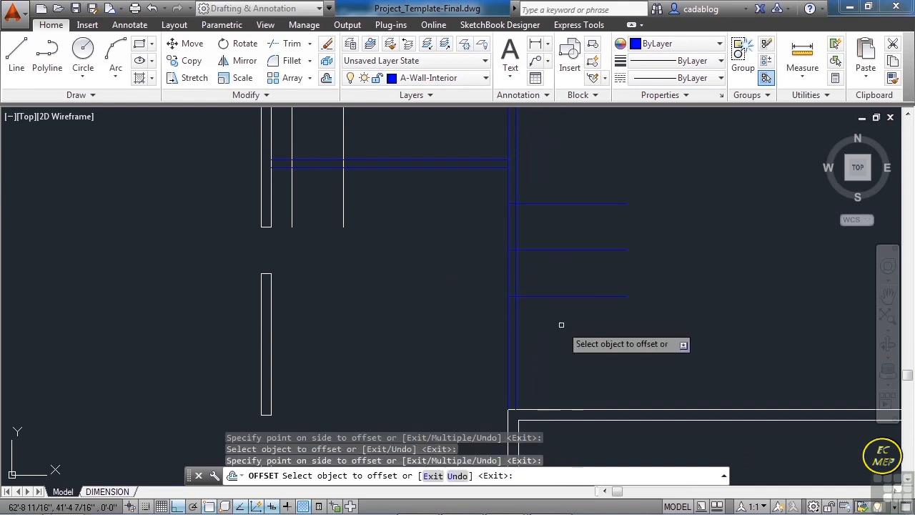
pyautogui.press('Return')
# - Match the properties of the horizontal interior wall onto the two vertical opening lines crossing it
pyautogui.scroll(-3, 488, 331)
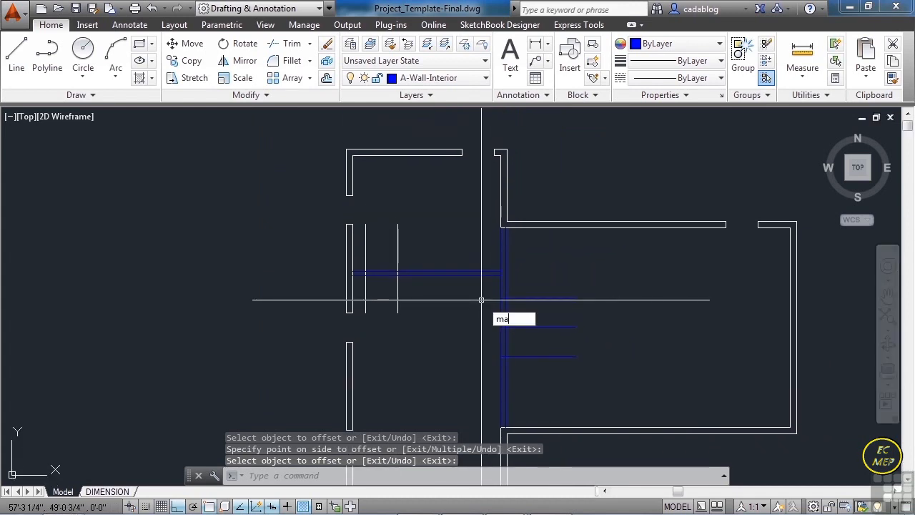
pyautogui.press('Return')
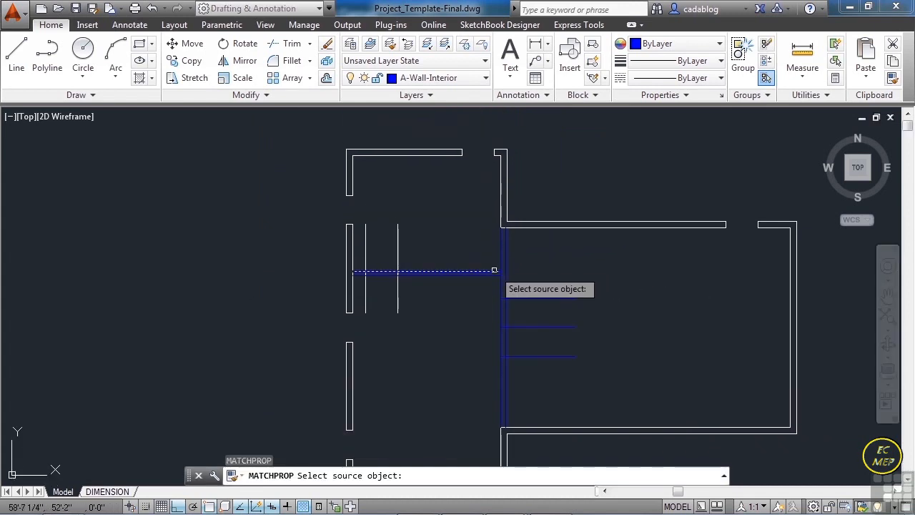
pyautogui.click(493, 270)
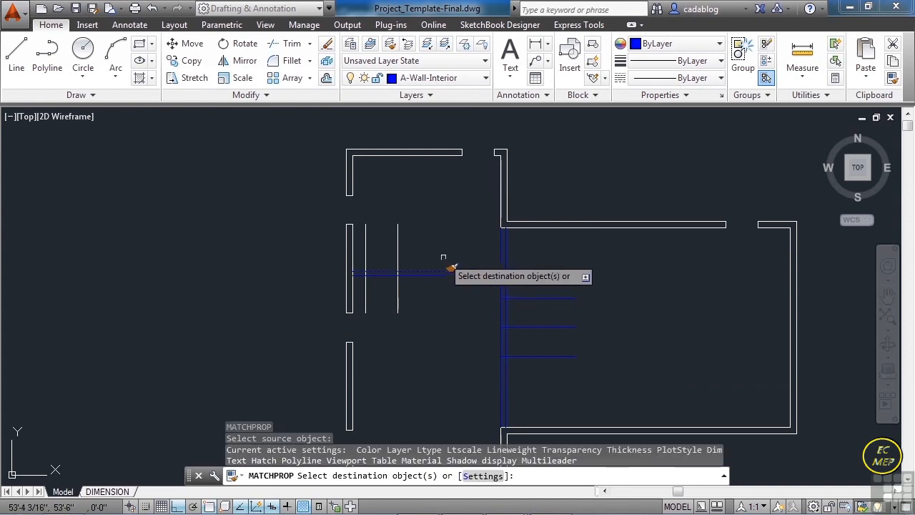
pyautogui.click(397, 253)
pyautogui.click(365, 260)
pyautogui.press('Return')
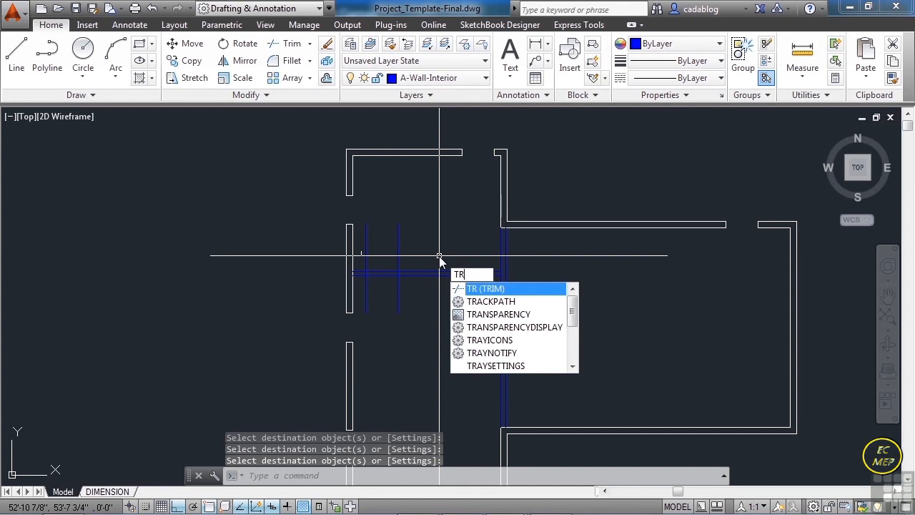
# - Trim the vertical interior wall between its two opening lines and clear the wall line crossing its junction with the horizontal interior wall
pyautogui.press('Return')
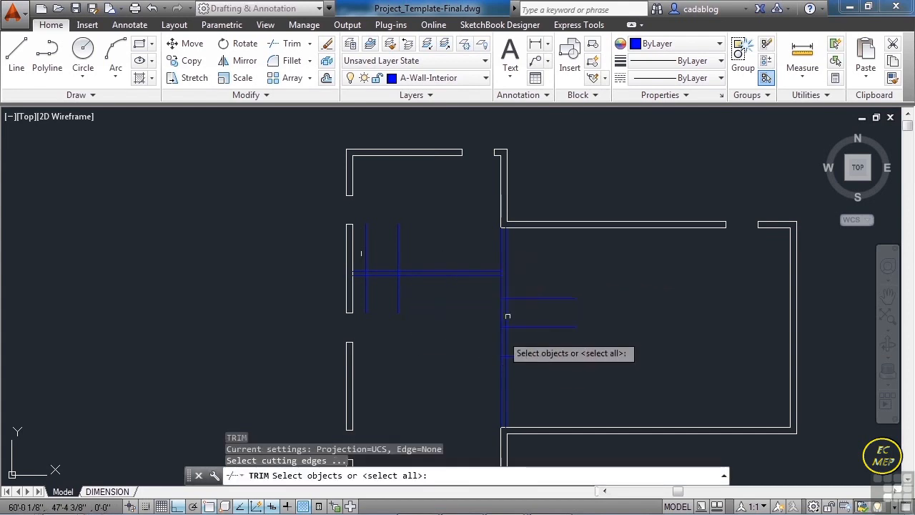
pyautogui.click(464, 274)
pyautogui.click(551, 249)
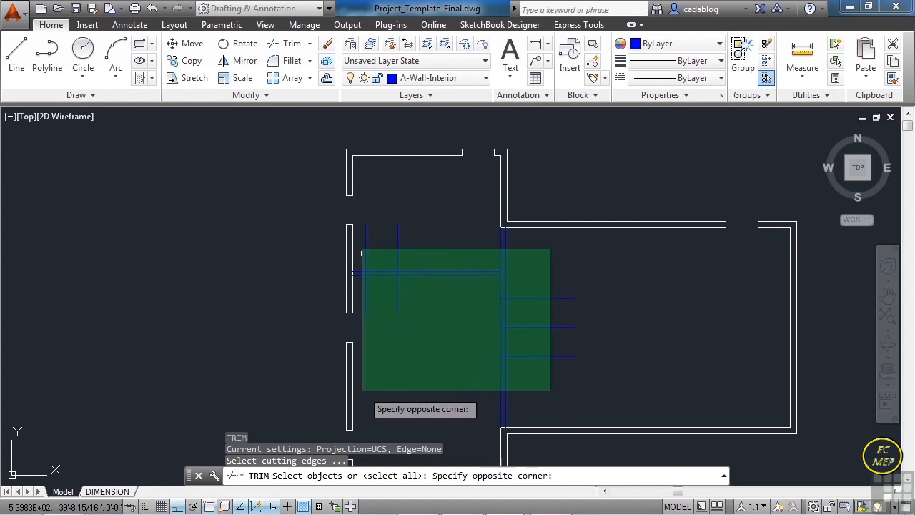
pyautogui.click(360, 392)
pyautogui.press('Return')
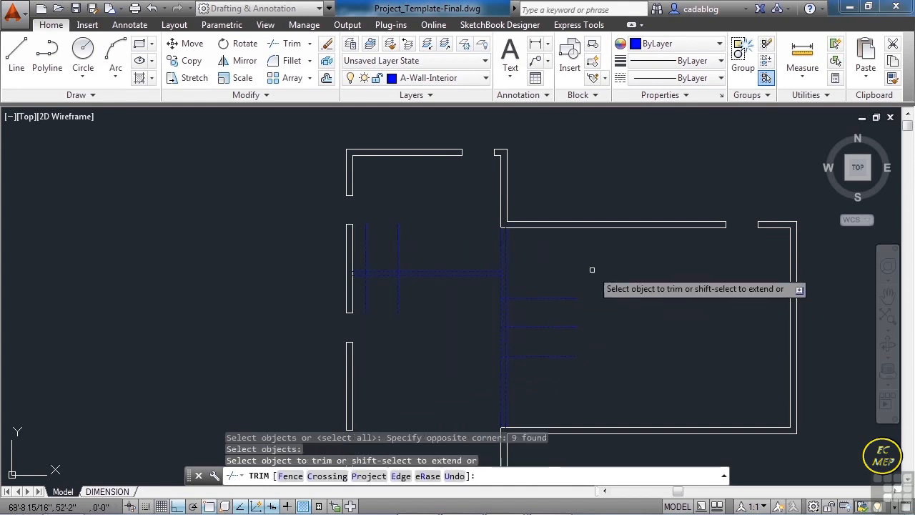
pyautogui.click(564, 299)
pyautogui.click(549, 359)
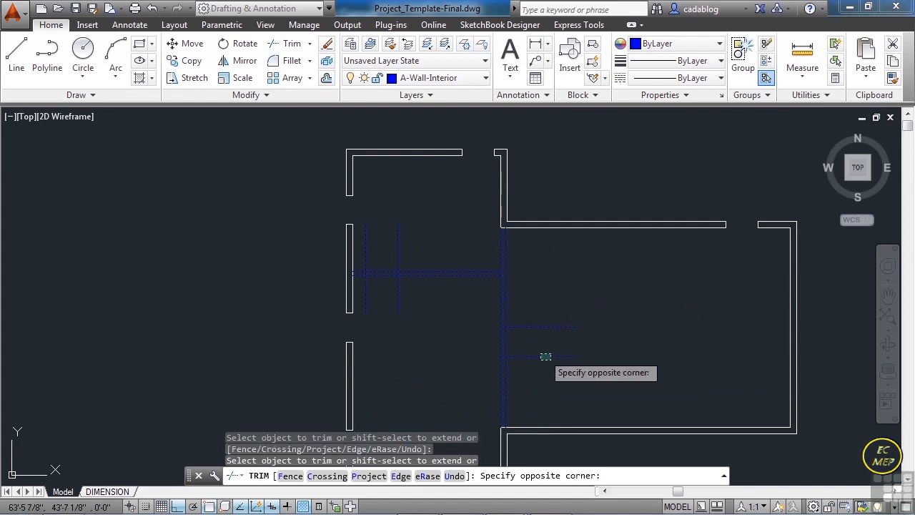
pyautogui.click(535, 347)
pyautogui.click(469, 344)
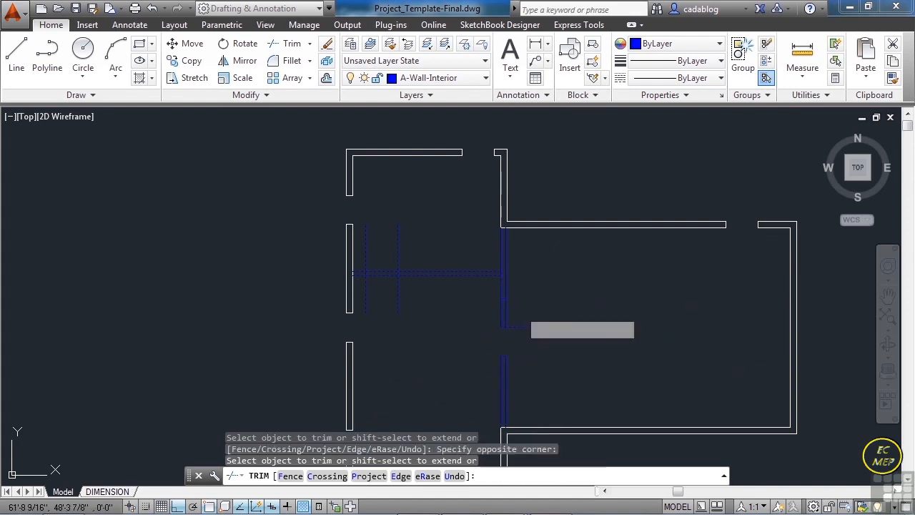
pyautogui.click(508, 289)
pyautogui.scroll(5, 497, 276)
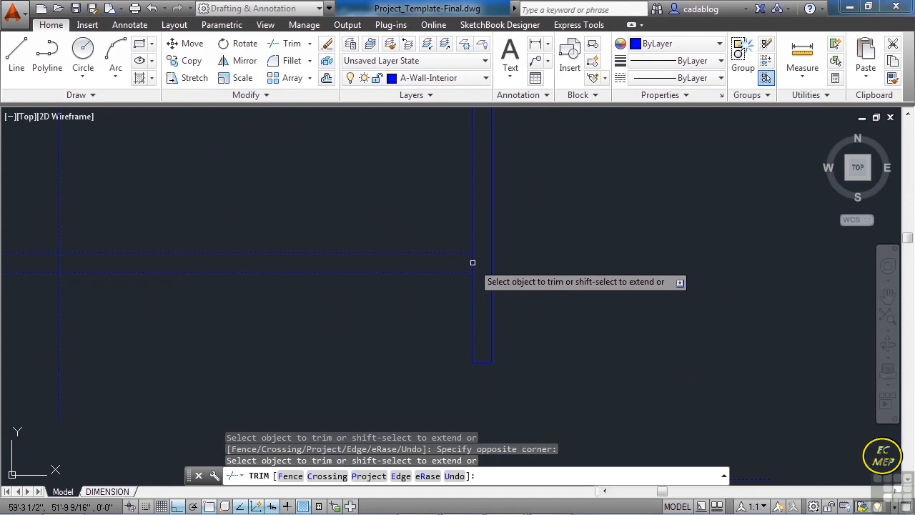
pyautogui.scroll(-3, 531, 276)
# - Trim the horizontal interior wall between its two opening lines and cut off the line ends projecting north and south of it
pyautogui.click(312, 216)
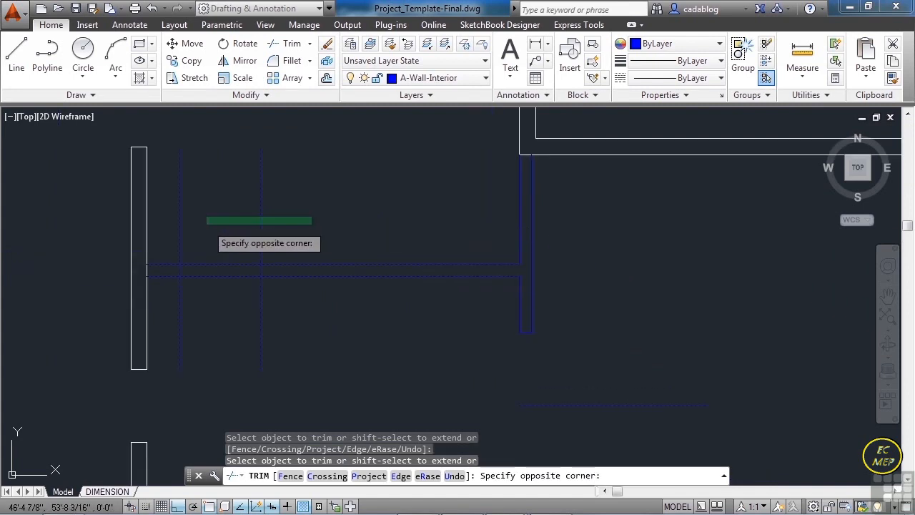
pyautogui.click(173, 232)
pyautogui.click(201, 316)
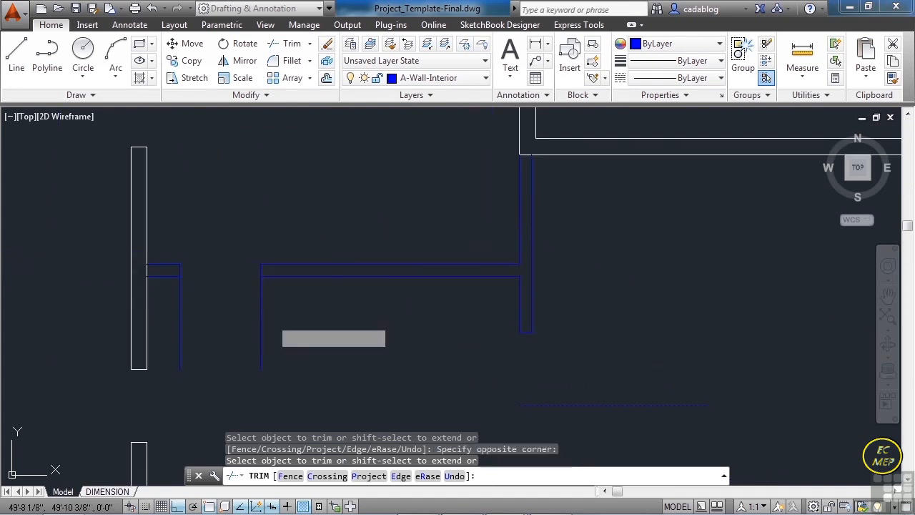
pyautogui.click(167, 342)
pyautogui.click(301, 316)
pyautogui.click(238, 338)
pyautogui.click(261, 310)
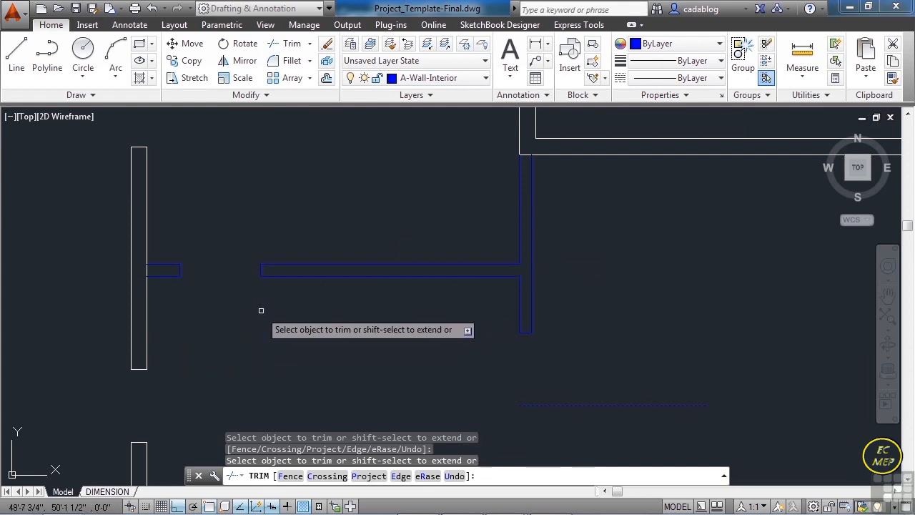
pyautogui.scroll(-4, 372, 208)
pyautogui.press('Return')
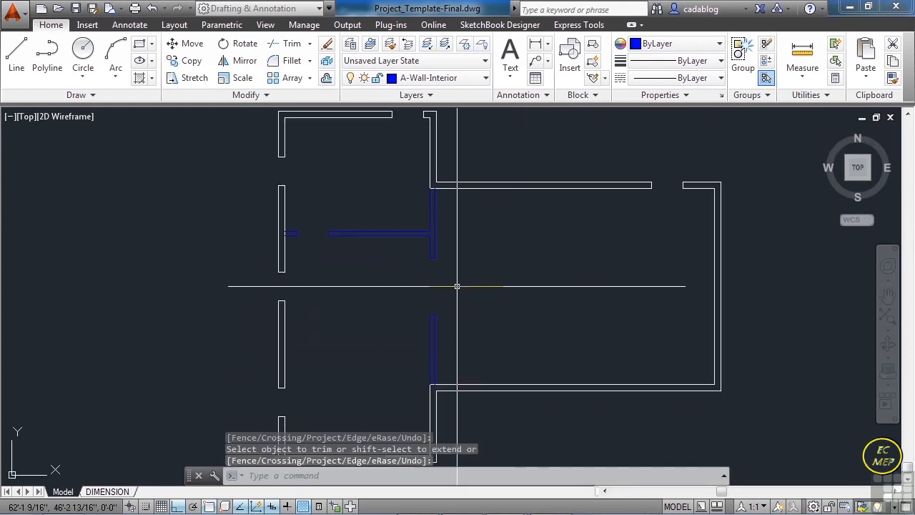
# - Erase the leftover short horizontal midpoint line in the middle of the vertical interior wall's opening
pyautogui.click(458, 286)
pyautogui.press('Delete')
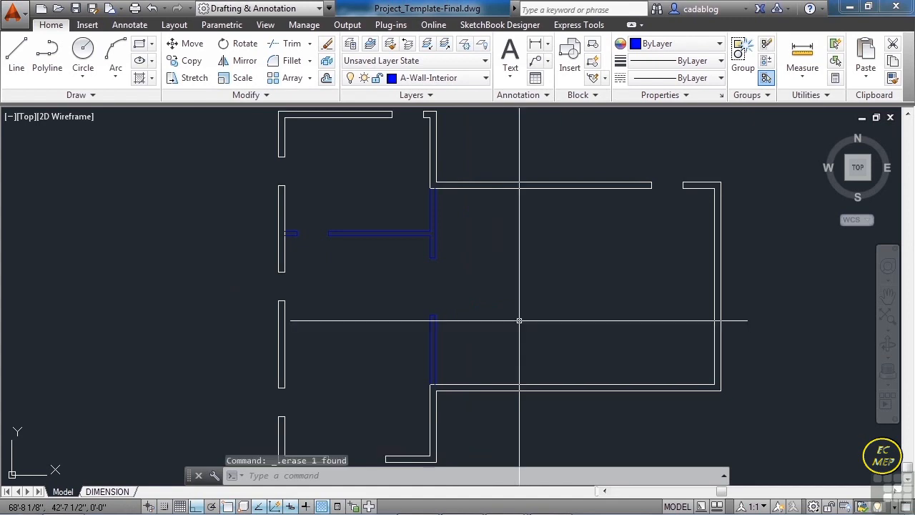
pyautogui.scroll(-2, 415, 272)
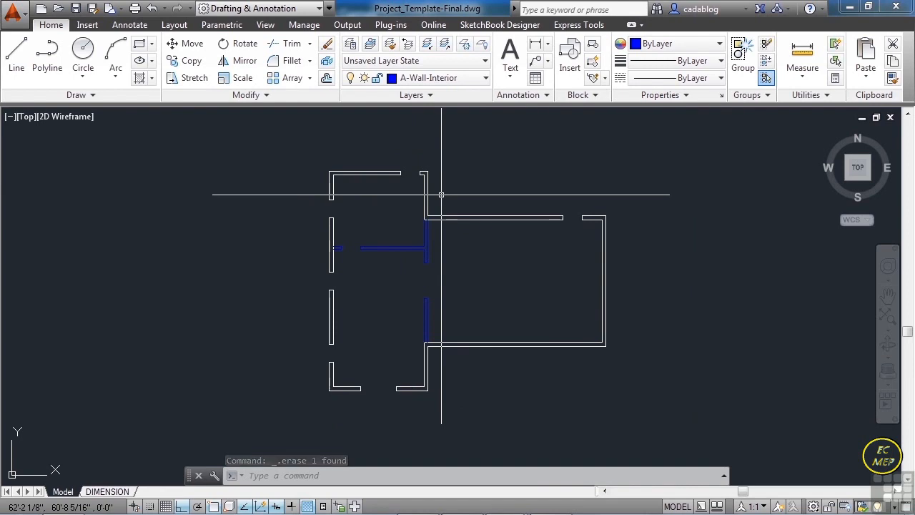
# - Make A-Walls-Hatch the current layer and set up an ANSI31 hatch with angle 30 and scale 10
pyautogui.click(475, 80)
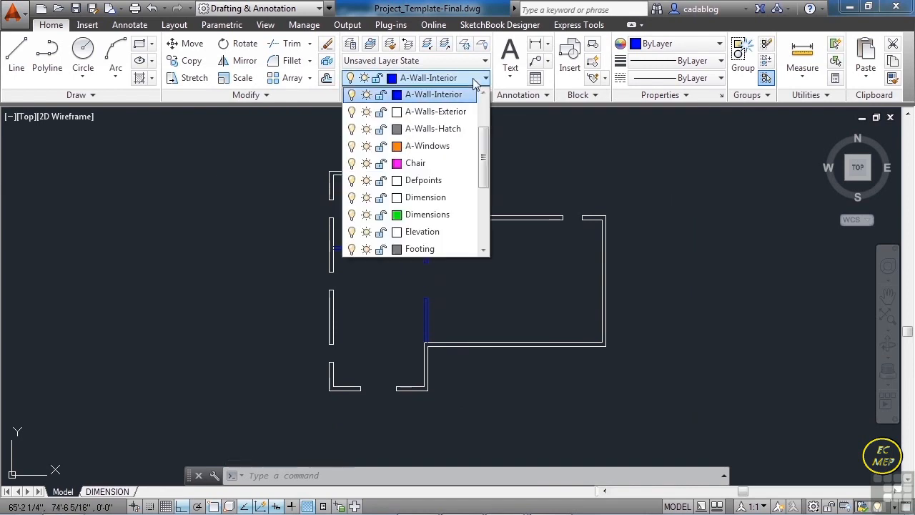
pyautogui.click(439, 130)
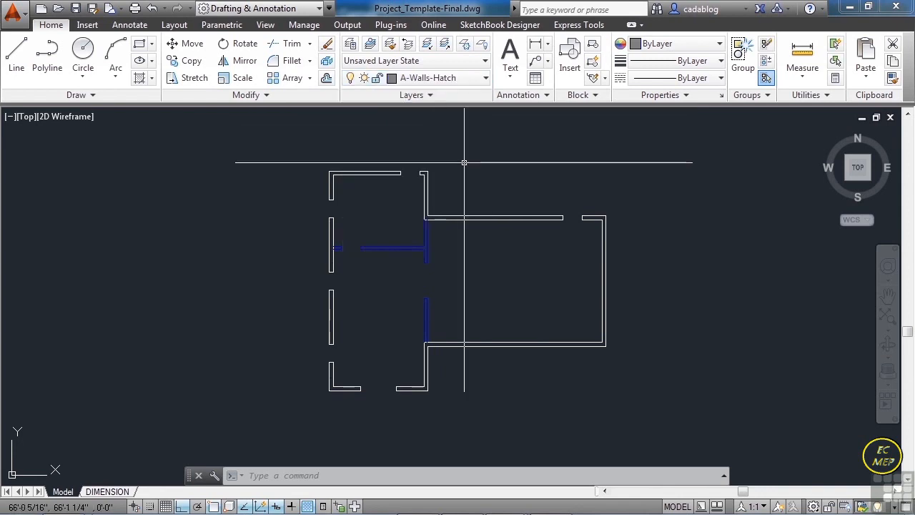
pyautogui.write('hatc')
pyautogui.press('Return')
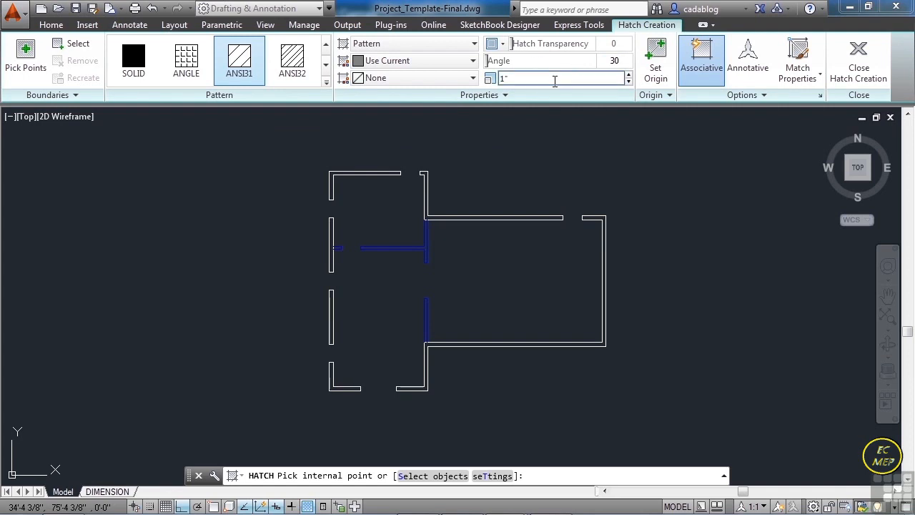
pyautogui.click(547, 79)
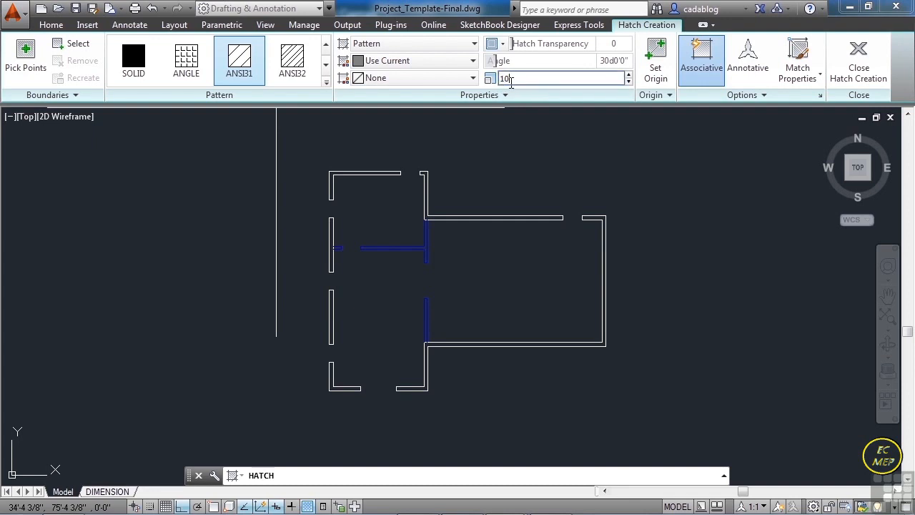
pyautogui.click(25, 57)
# - Pick inside the northwest corner wall, the two west wall segments and the southwest corner wall as hatch areas
pyautogui.scroll(5, 329, 172)
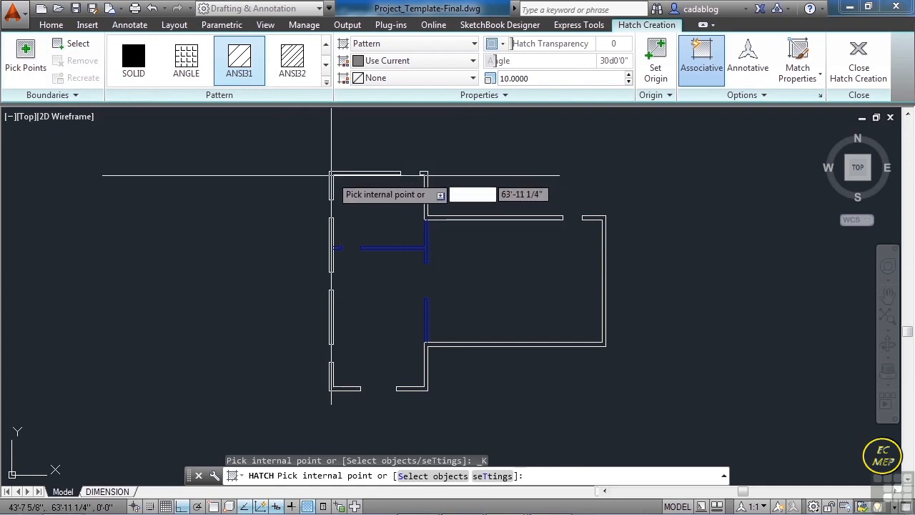
pyautogui.click(322, 168)
pyautogui.scroll(-6, 319, 165)
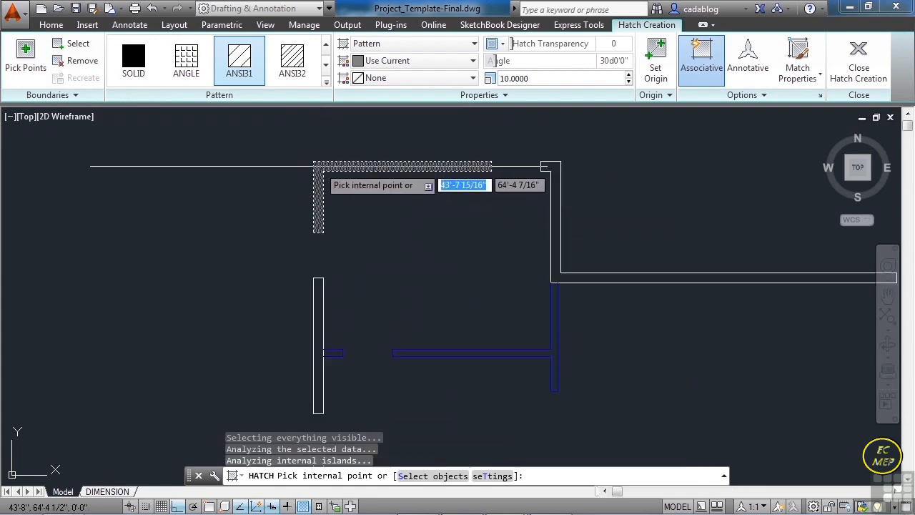
pyautogui.scroll(4, 321, 265)
pyautogui.scroll(-4, 333, 179)
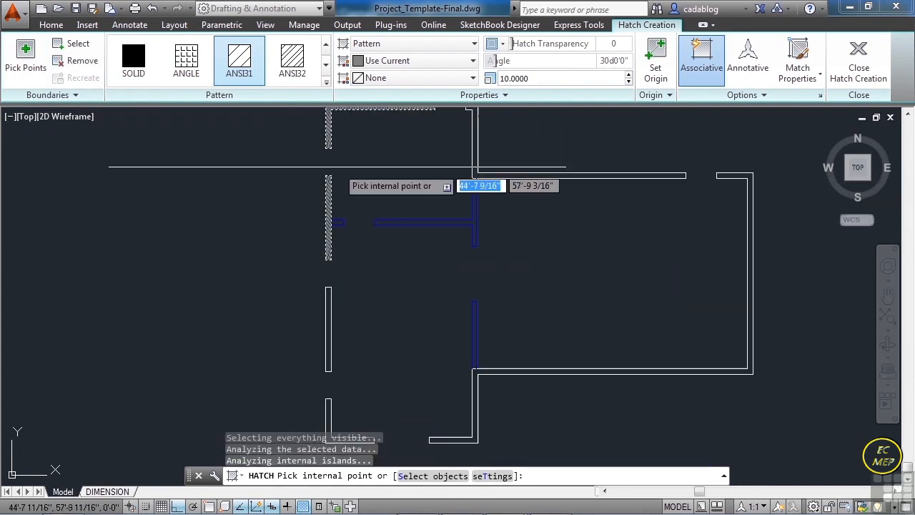
pyautogui.scroll(4, 325, 322)
pyautogui.click(331, 328)
pyautogui.scroll(-6, 326, 142)
pyautogui.scroll(6, 329, 266)
pyautogui.click(323, 240)
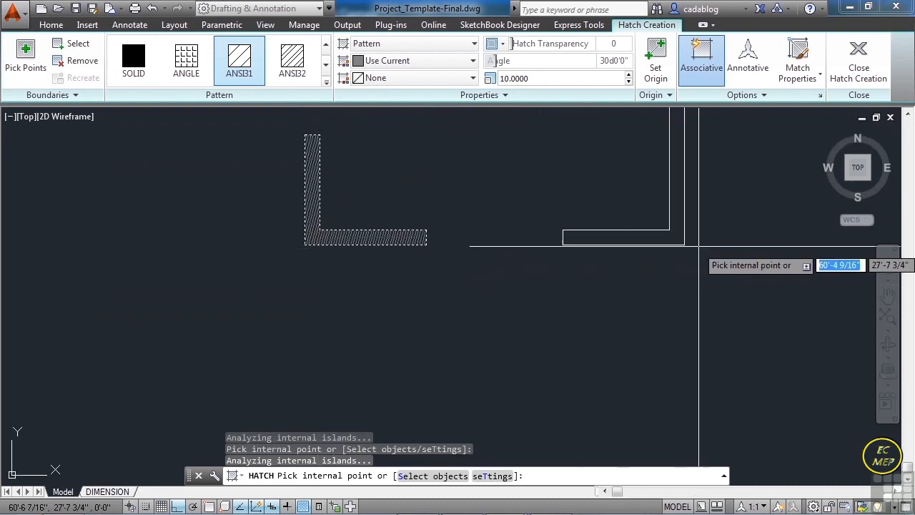
# - Add the connected exterior wall run from the south opening around the east side to the hatch areas
pyautogui.click(629, 237)
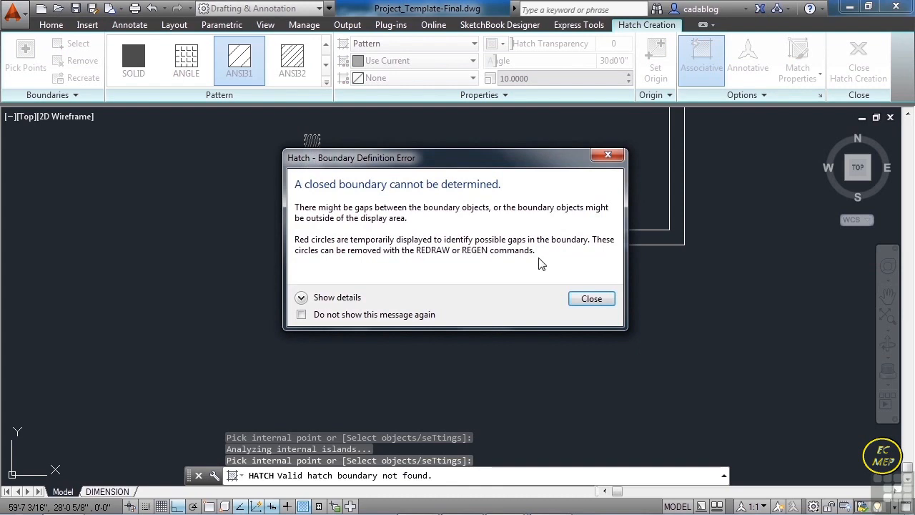
pyautogui.click(592, 299)
pyautogui.scroll(3, 436, 297)
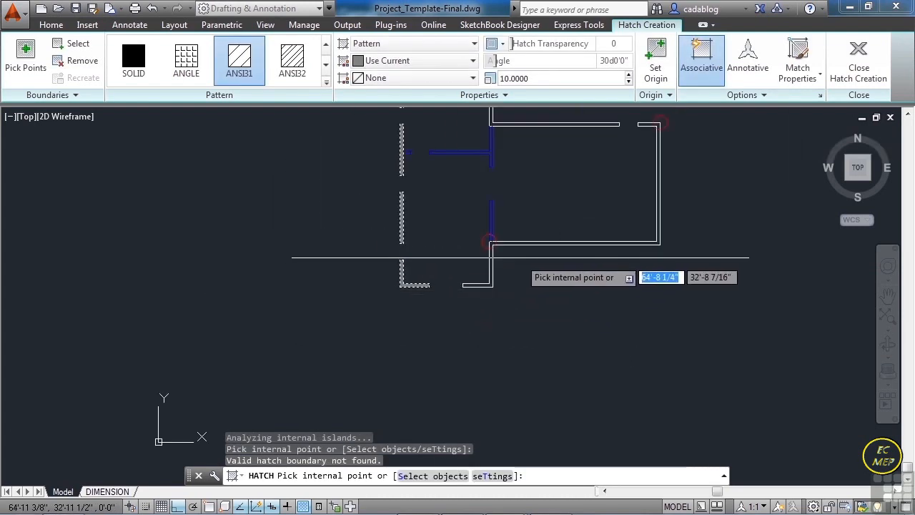
pyautogui.scroll(4, 486, 246)
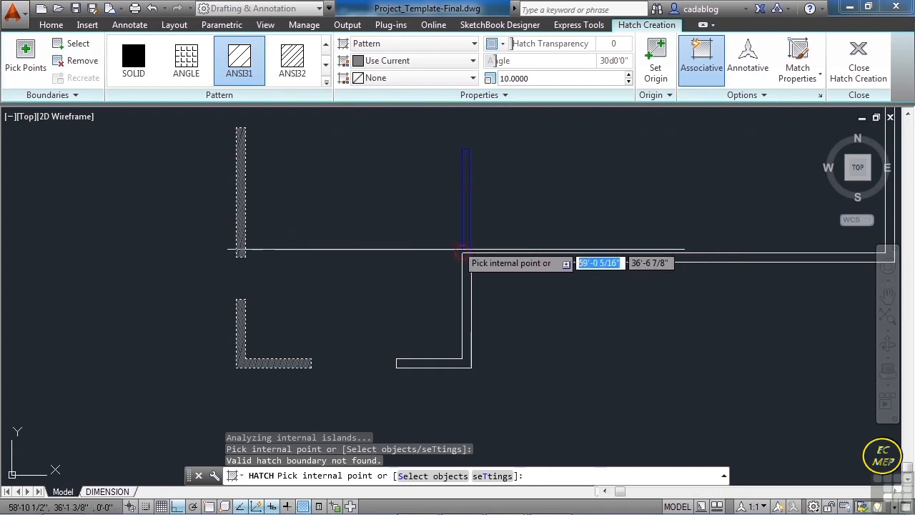
pyautogui.scroll(-4, 451, 256)
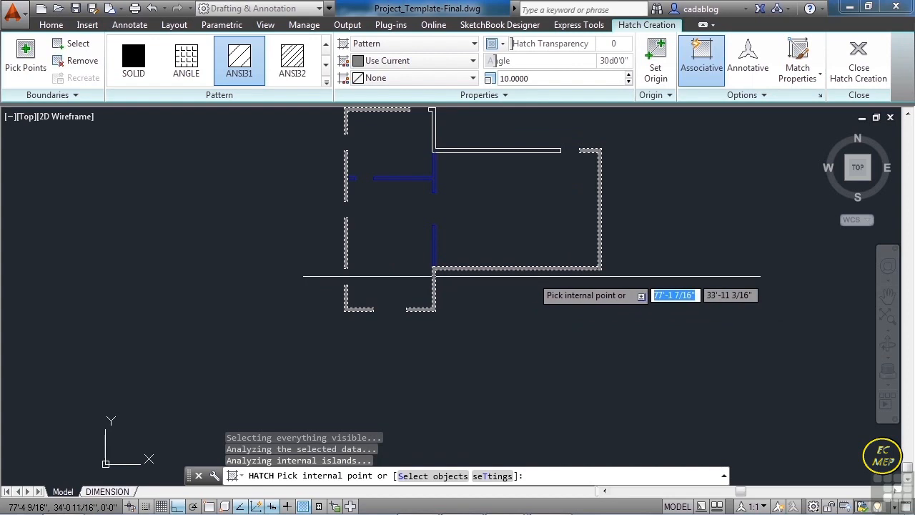
# - Add the remaining exterior wall run between the two north openings to the hatch areas
pyautogui.scroll(8, 412, 308)
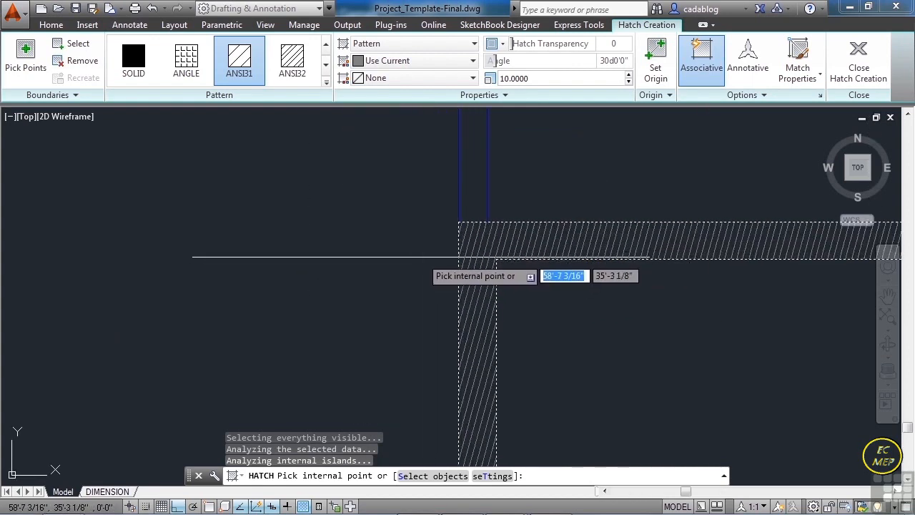
pyautogui.scroll(-7, 423, 255)
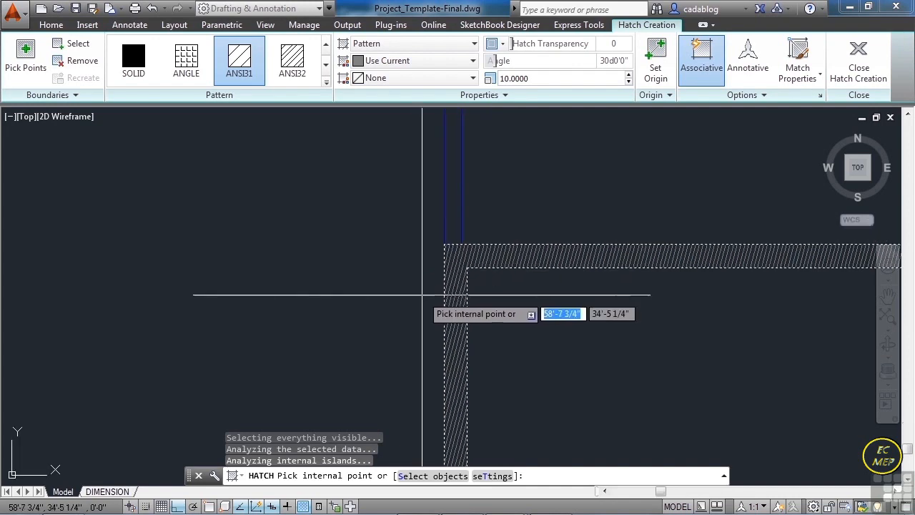
pyautogui.scroll(-4, 429, 300)
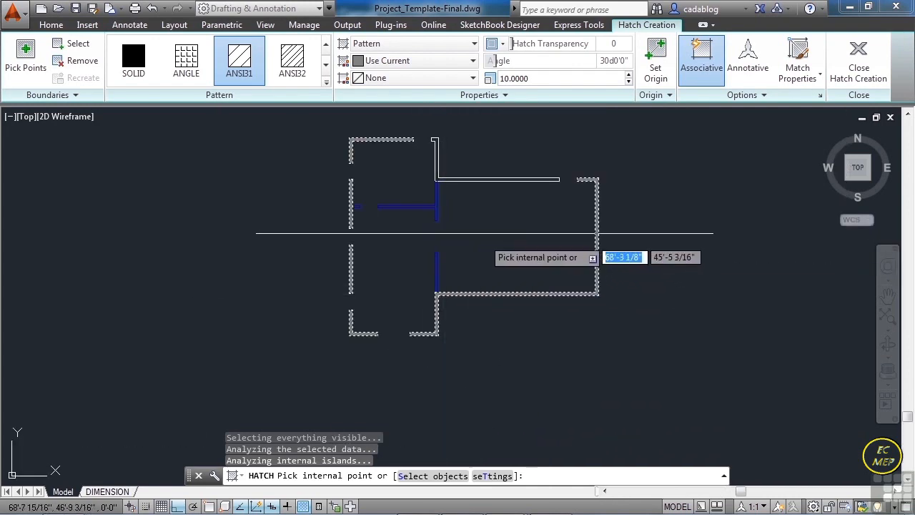
pyautogui.scroll(2, 478, 168)
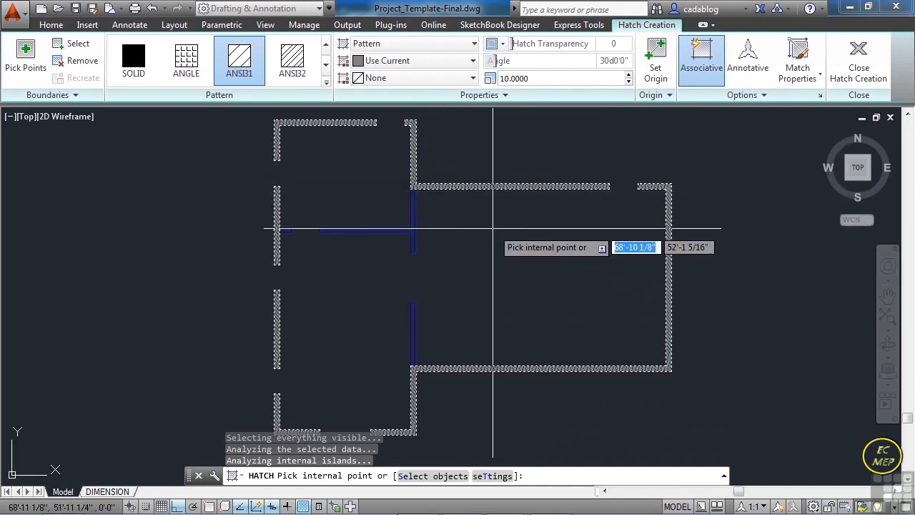
pyautogui.scroll(-2, 484, 230)
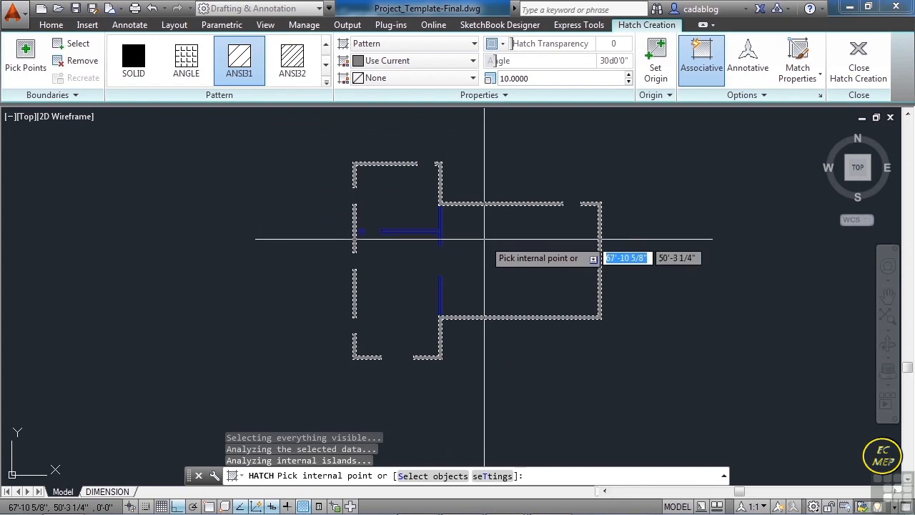
pyautogui.scroll(4, 499, 191)
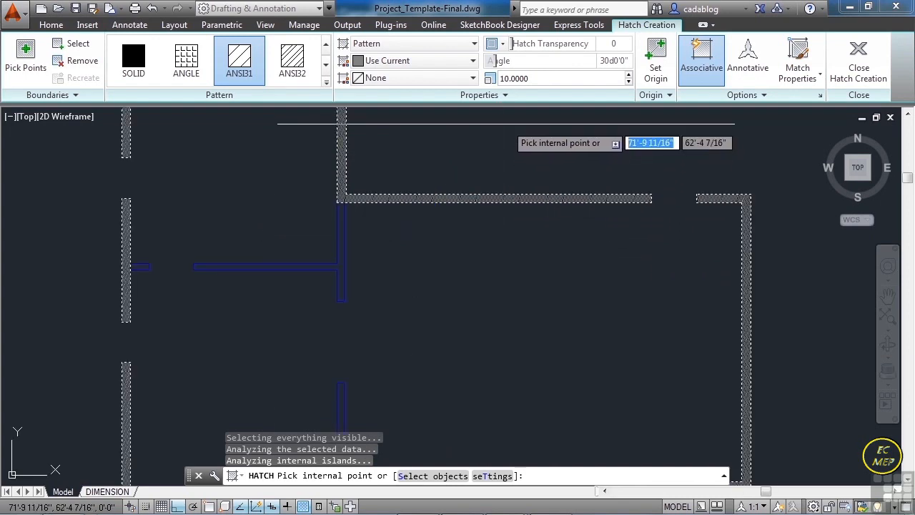
# - Set the hatch scale to 20 and finish the exterior wall hatch
pyautogui.click(535, 78)
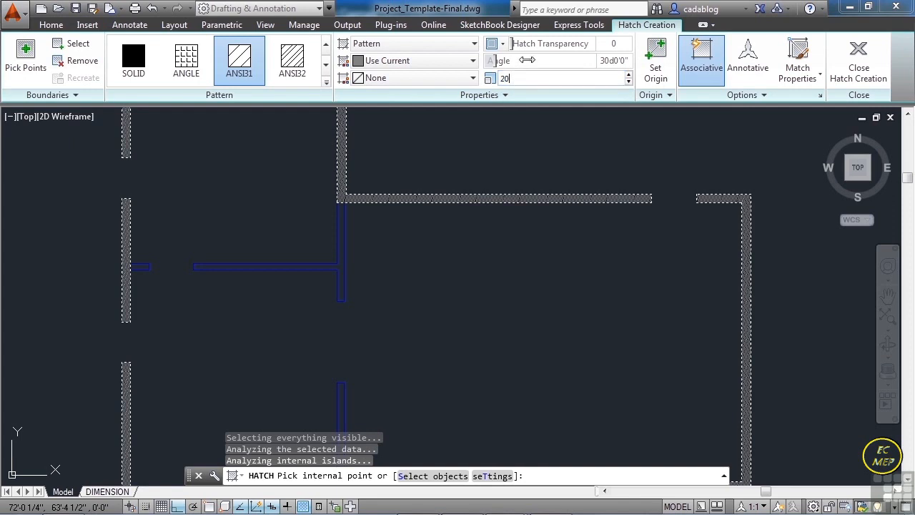
pyautogui.press('Tab')
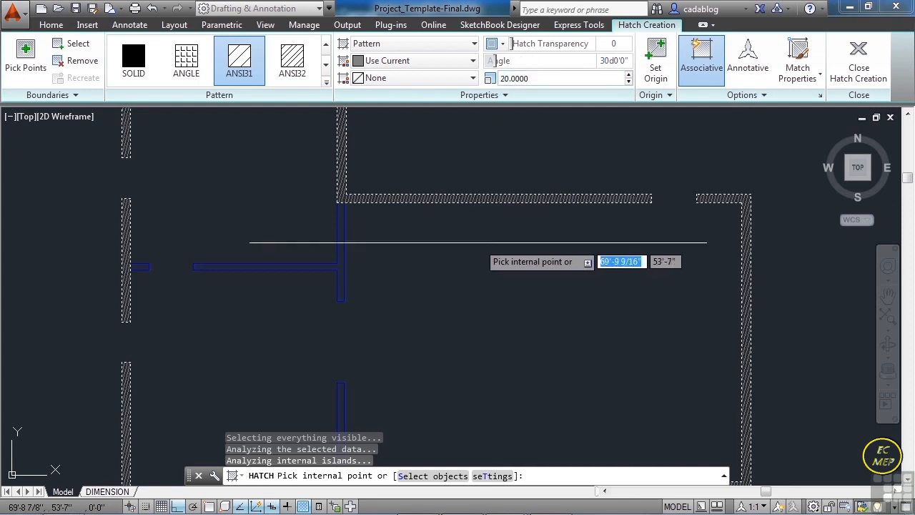
pyautogui.press('Return')
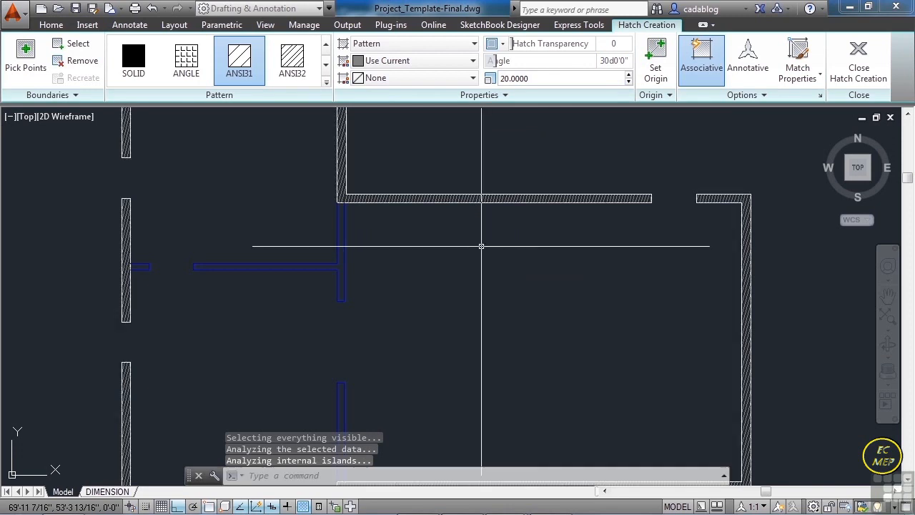
pyautogui.scroll(-4, 451, 245)
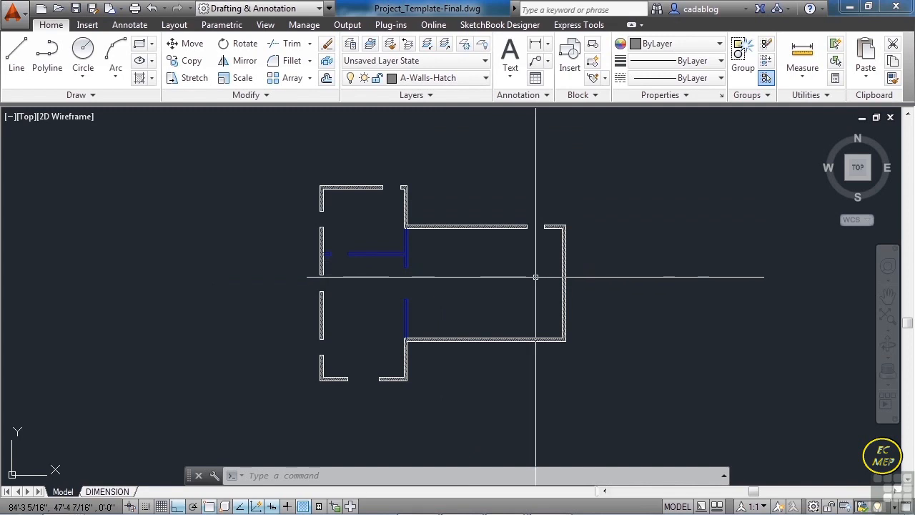
# - Offset the inner face of the east exterior wall 2' to the west, into the room
pyautogui.write('o')
pyautogui.press('Return')
pyautogui.write("2'")
pyautogui.press('Return')
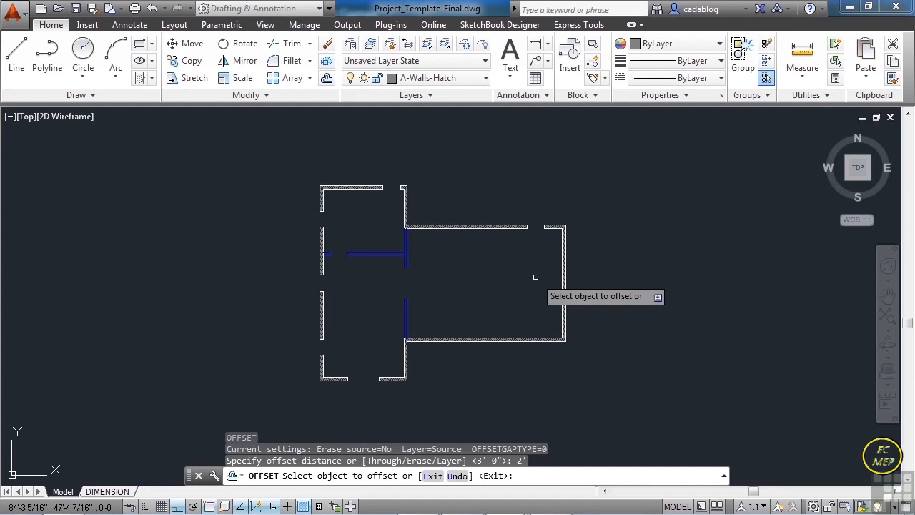
pyautogui.scroll(5, 536, 276)
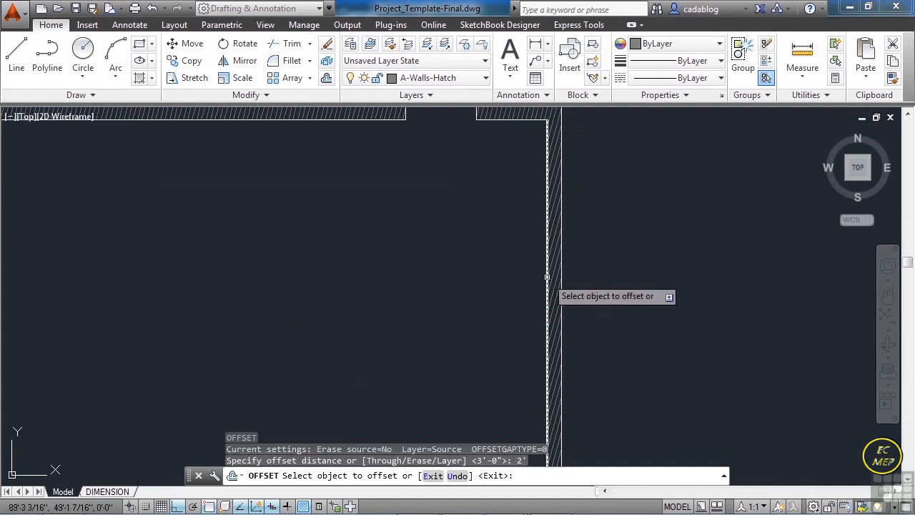
pyautogui.click(547, 277)
pyautogui.click(511, 279)
pyautogui.press('Return')
pyautogui.scroll(-4, 485, 266)
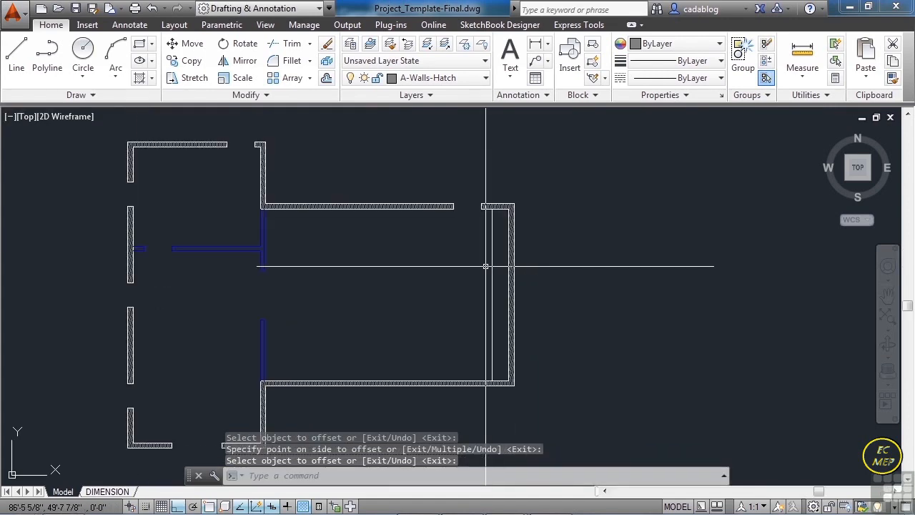
# - Match the properties of the vertical interior wall onto the new offset line beside the east exterior wall
pyautogui.write('ma')
pyautogui.press('Return')
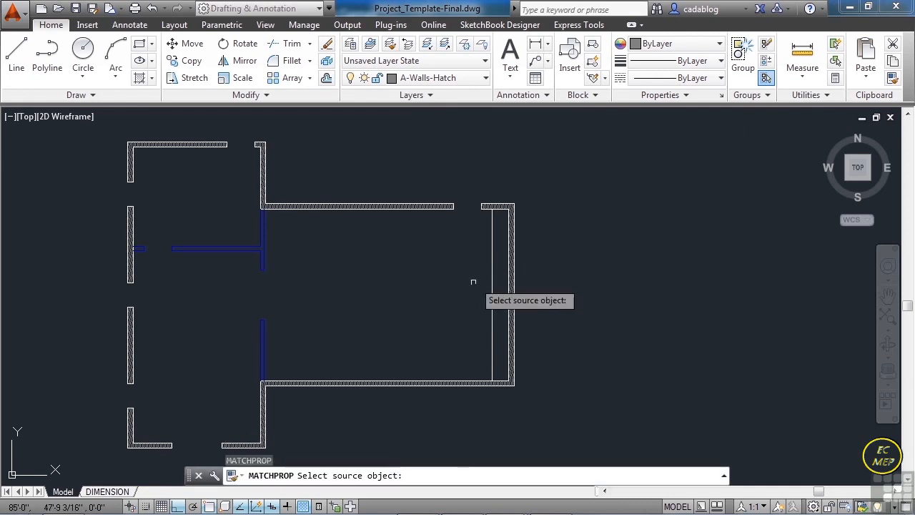
pyautogui.click(262, 258)
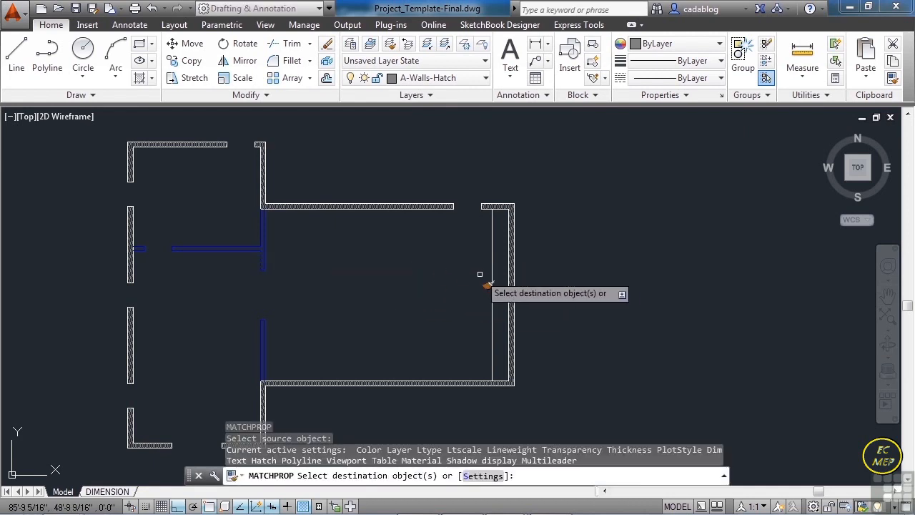
pyautogui.click(491, 274)
pyautogui.press('Return')
pyautogui.scroll(-3, 515, 282)
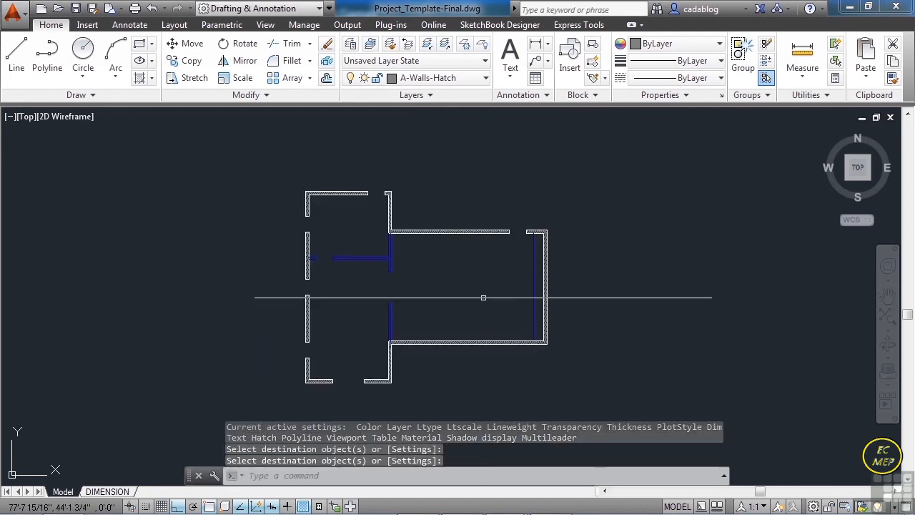
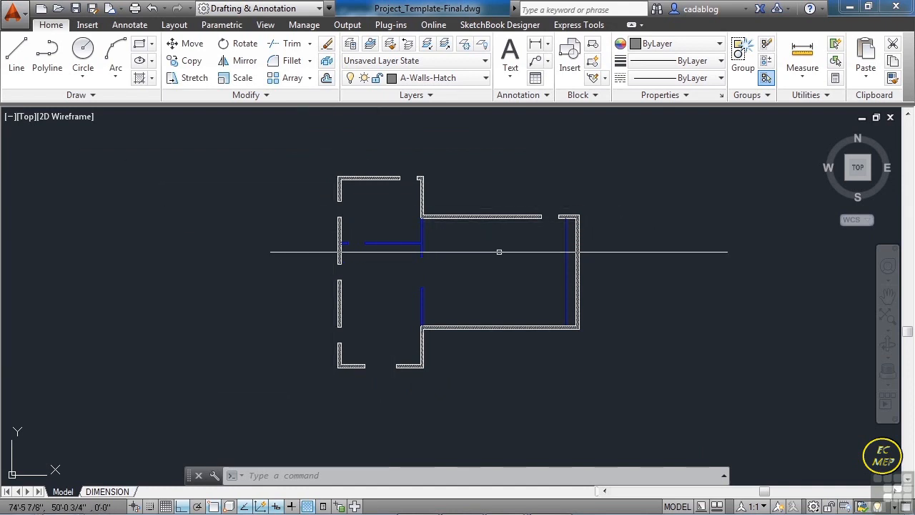
# - Make A-Doors the current layer
pyautogui.scroll(2, 528, 214)
pyautogui.scroll(3, 527, 214)
pyautogui.scroll(-3, 486, 218)
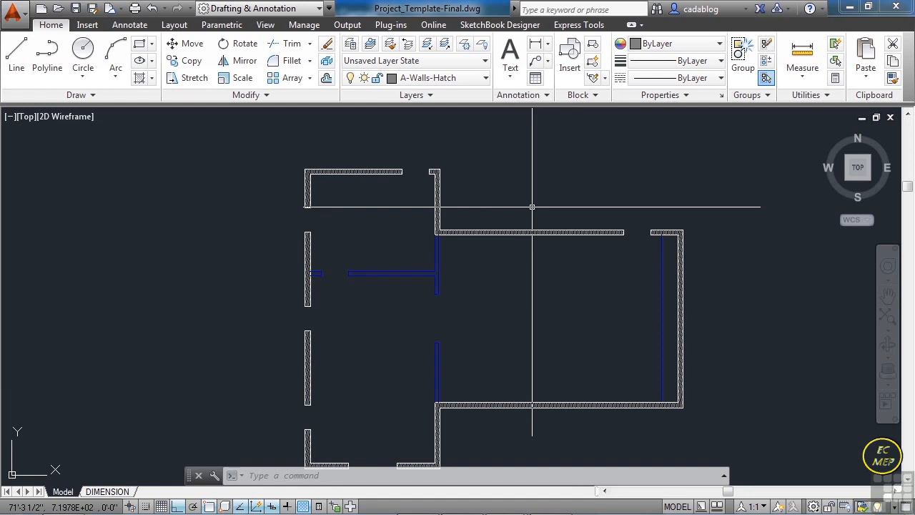
pyautogui.scroll(-2, 532, 207)
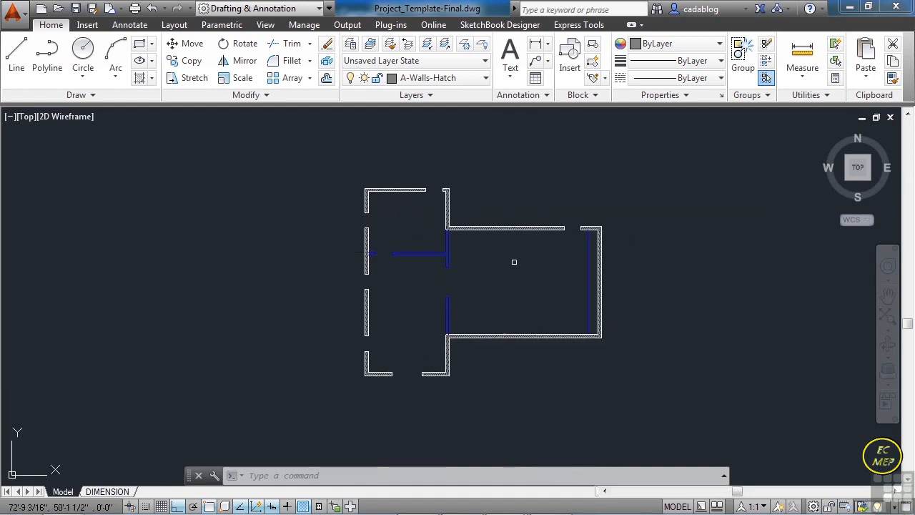
pyautogui.click(488, 81)
pyautogui.moveTo(486, 184); pyautogui.dragTo(486, 143)
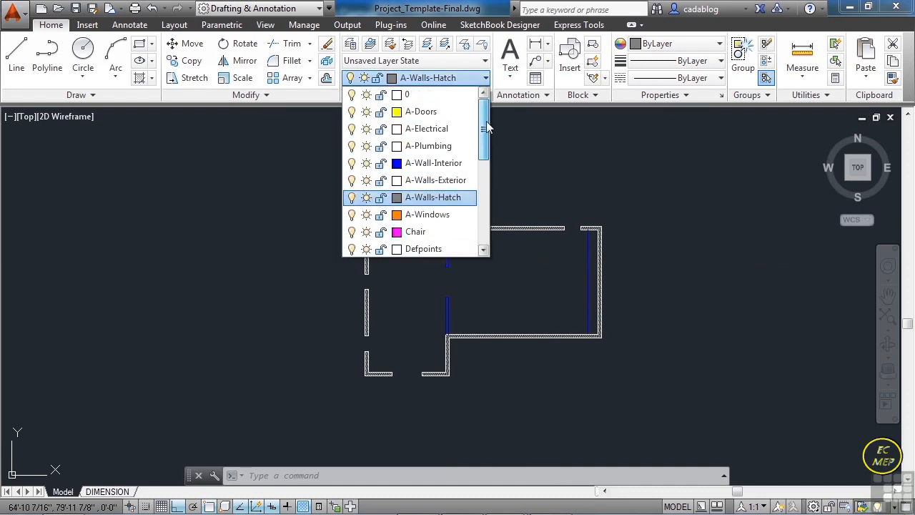
pyautogui.click(425, 116)
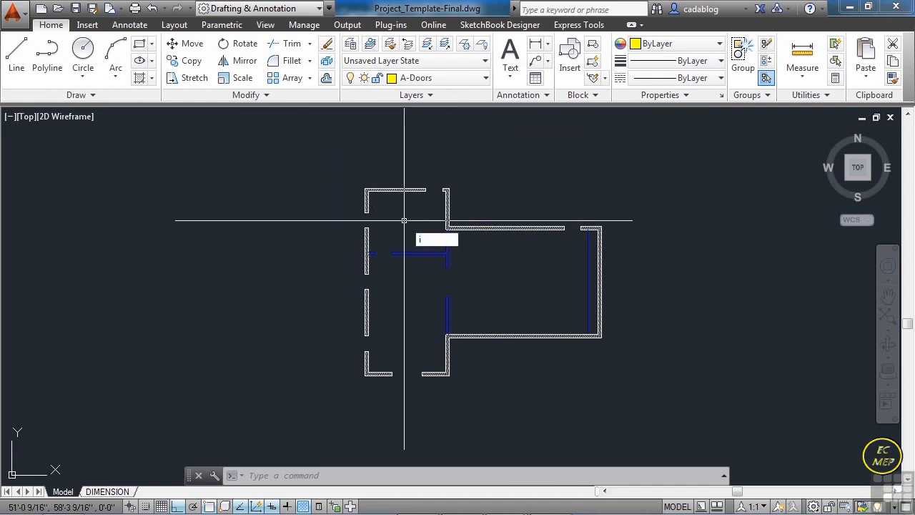
# - Insert the Door - Imperial block at the inner corner of the east jamb in the northwest room's north opening
pyautogui.write('insert')
pyautogui.press('Return')
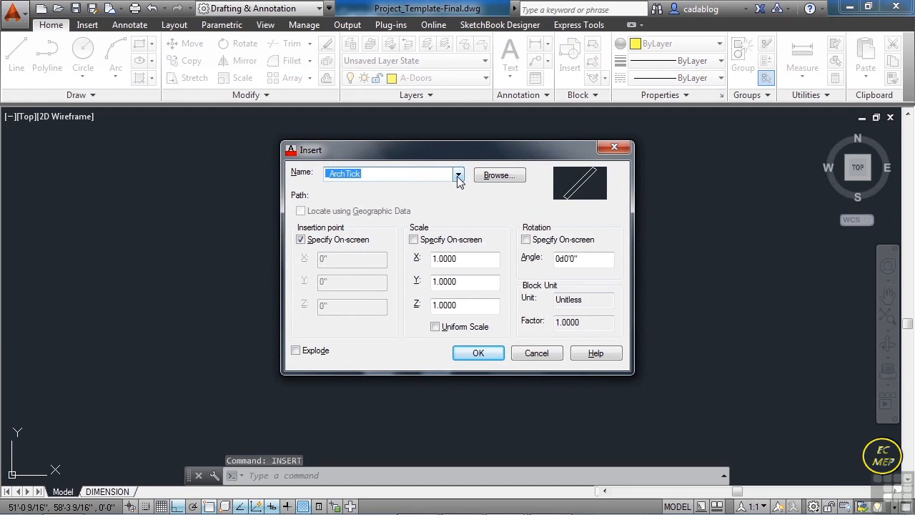
pyautogui.click(459, 175)
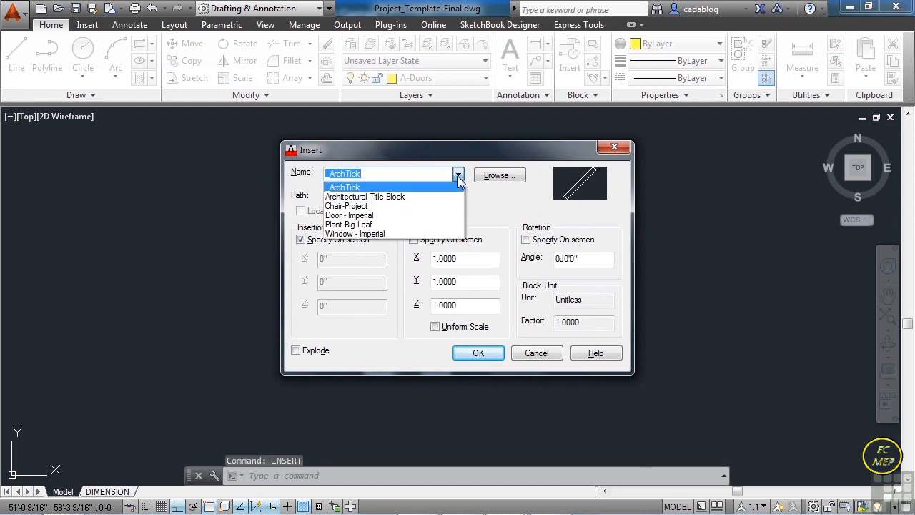
pyautogui.click(371, 216)
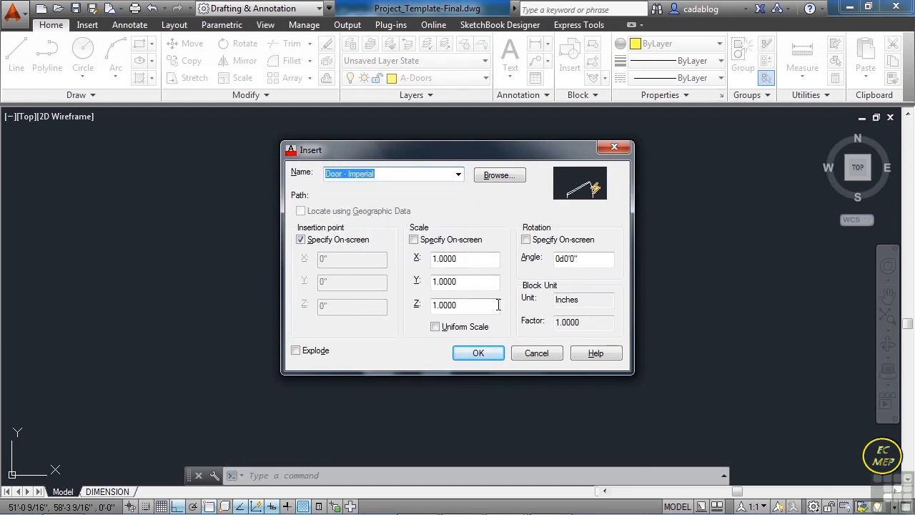
pyautogui.click(478, 353)
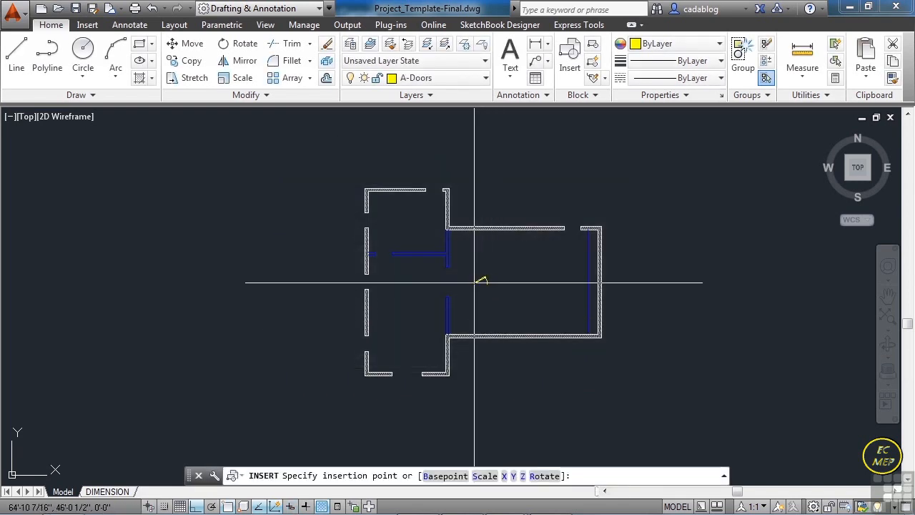
pyautogui.scroll(2, 456, 244)
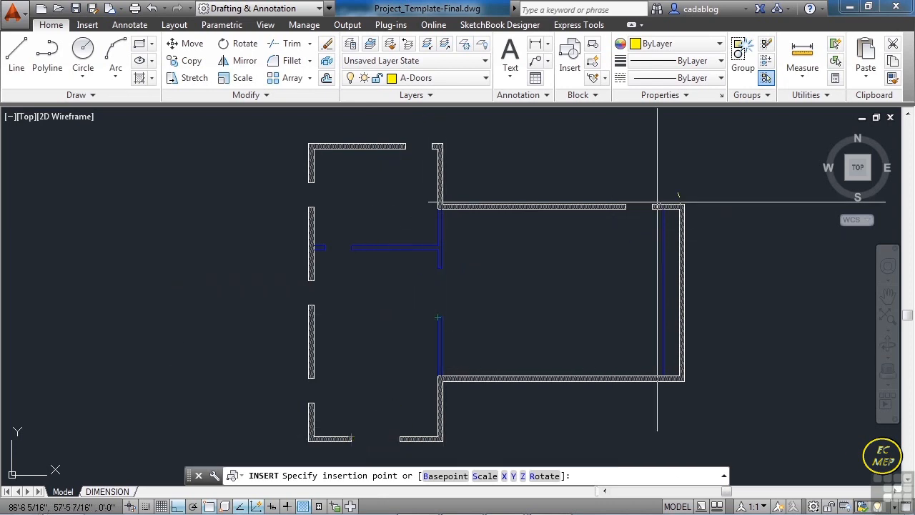
pyautogui.scroll(5, 397, 146)
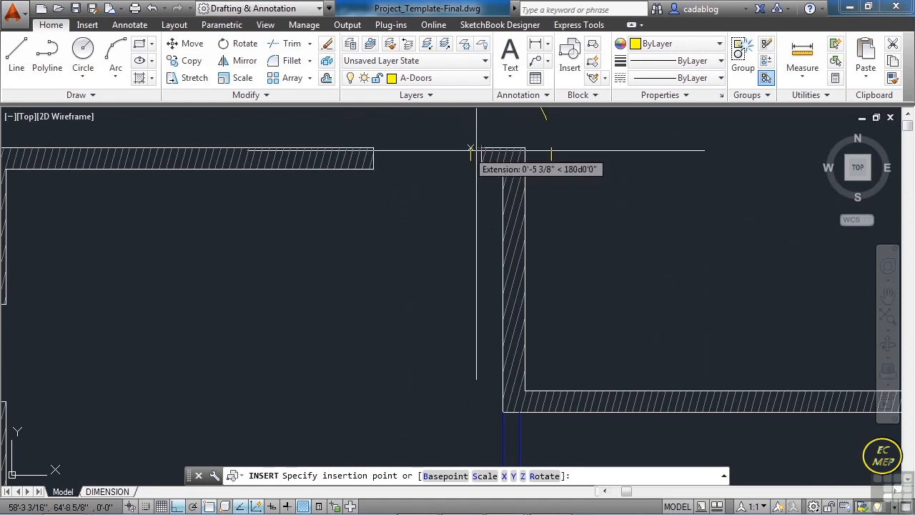
pyautogui.scroll(2, 481, 151)
pyautogui.moveTo(476, 151); pyautogui.dragTo(474, 216, button='middle')
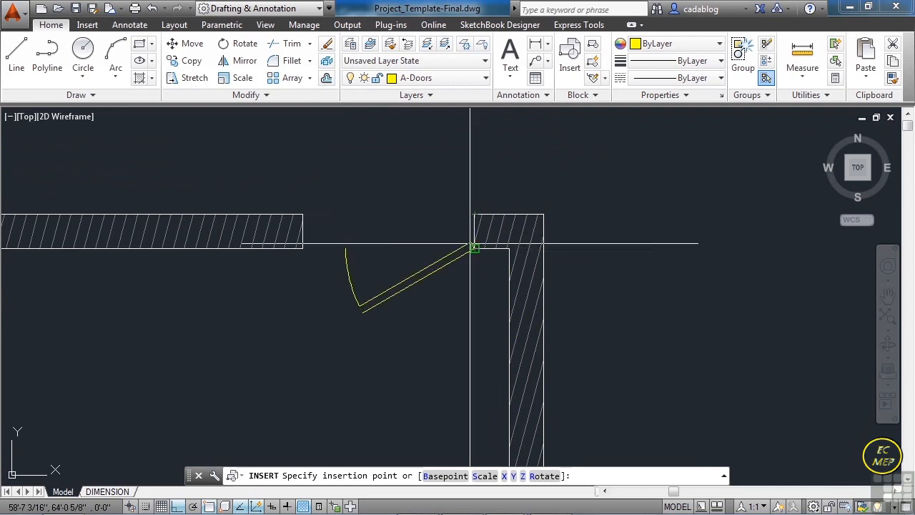
pyautogui.click(474, 247)
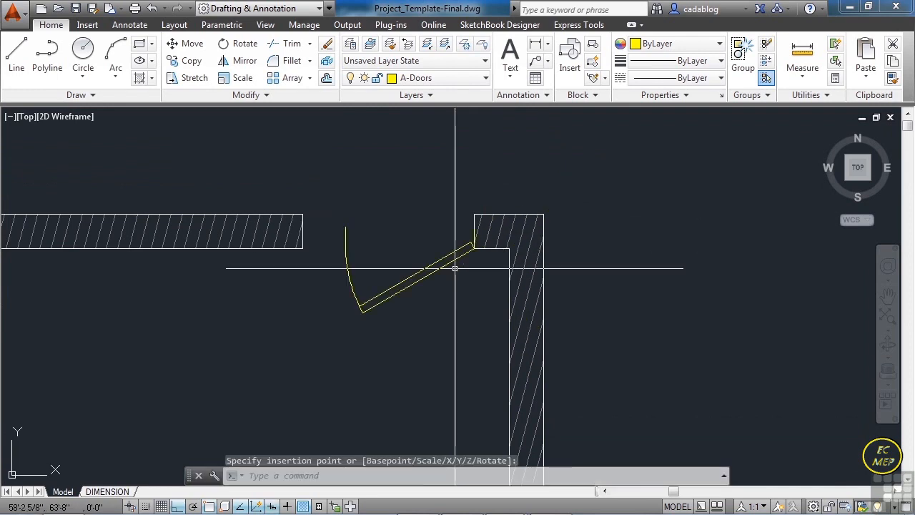
# - Stretch the inserted door's width to the inner corner of the opposite jamb, spanning the opening
pyautogui.click(348, 256)
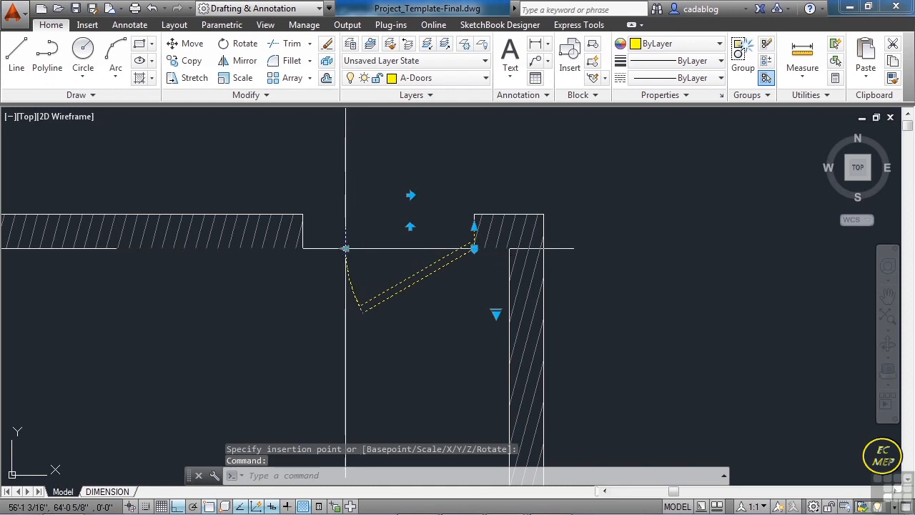
pyautogui.click(344, 249)
pyautogui.scroll(2, 342, 248)
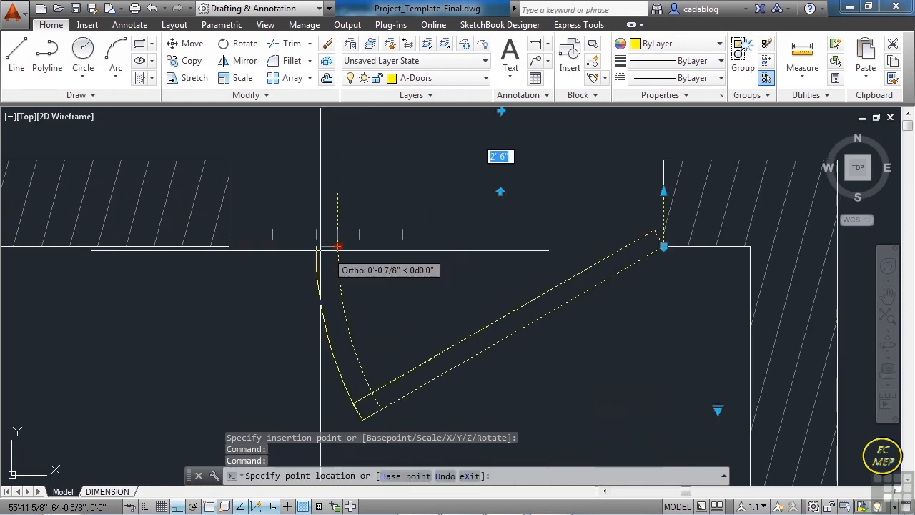
pyautogui.click(228, 247)
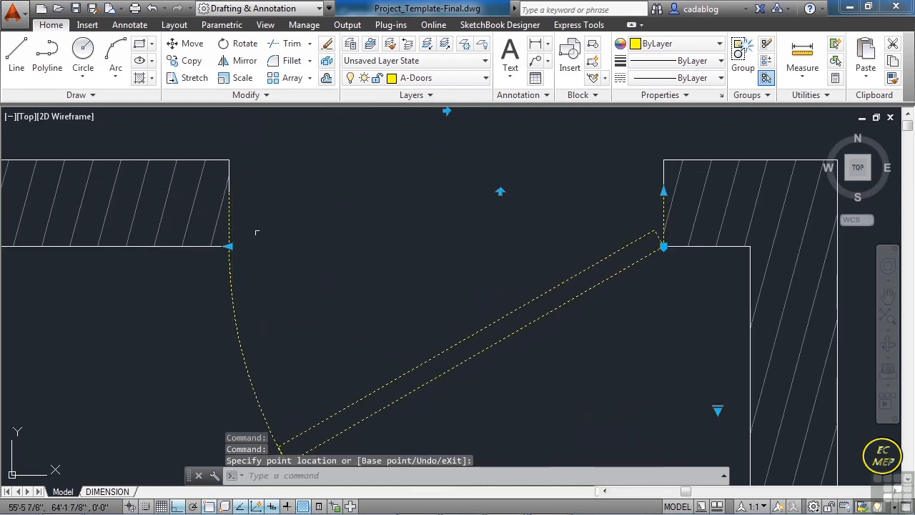
# - Flip the door and move its hinge point to the outer corner of the east jamb
pyautogui.click(501, 192)
pyautogui.scroll(-4, 386, 322)
pyautogui.scroll(8, 555, 247)
pyautogui.click(555, 216)
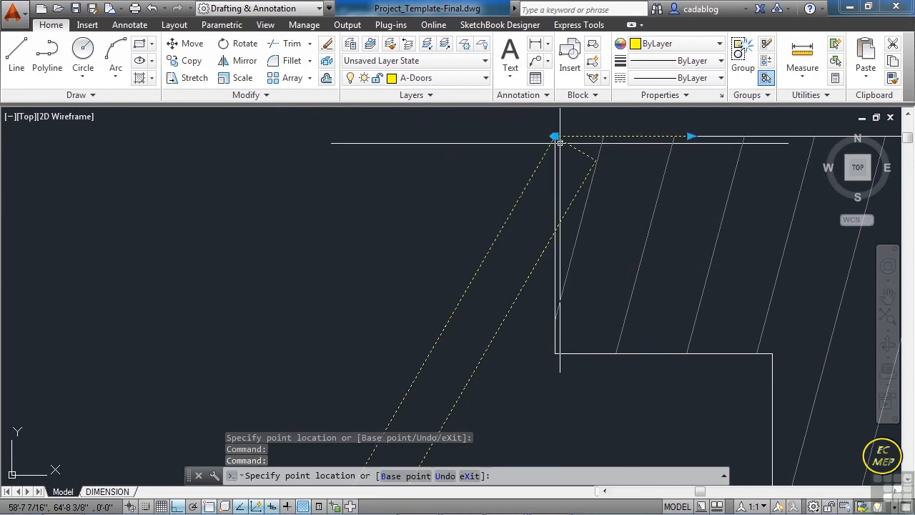
pyautogui.click(555, 143)
pyautogui.scroll(-3, 561, 164)
pyautogui.scroll(-1, 563, 185)
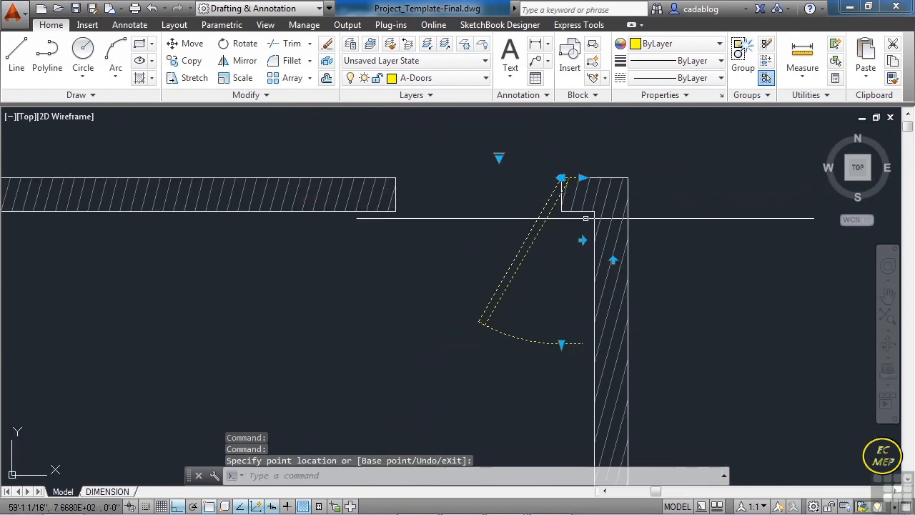
pyautogui.press('Escape')
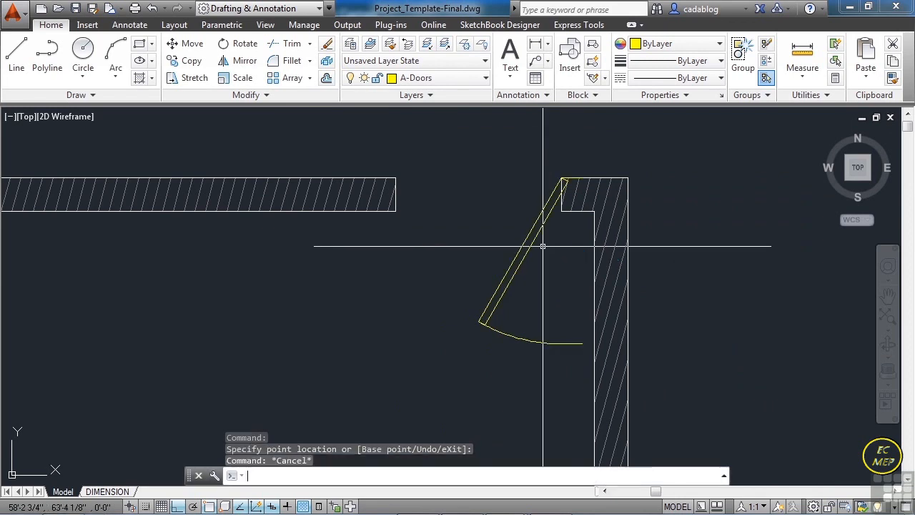
# - Rotate the door -90 degrees about its hinge point at the outer jamb corner
pyautogui.write('ro')
pyautogui.press('Return')
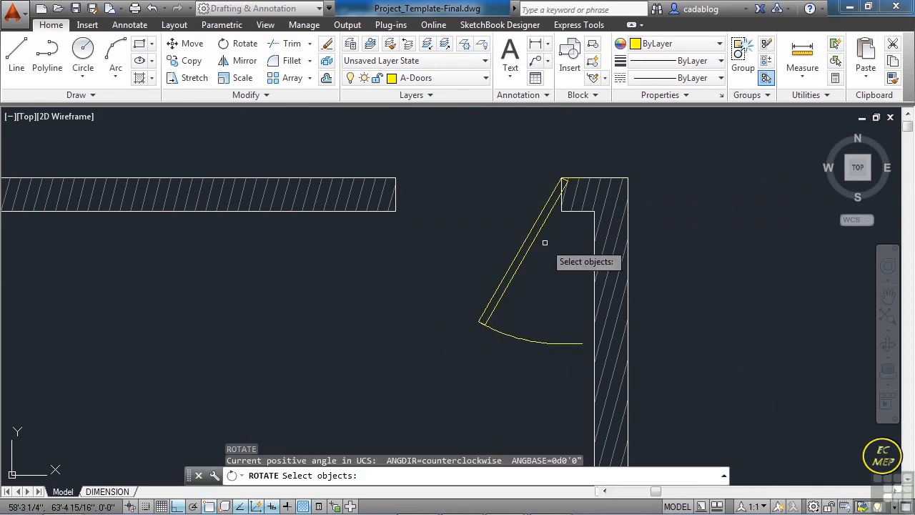
pyautogui.click(543, 242)
pyautogui.scroll(3, 547, 180)
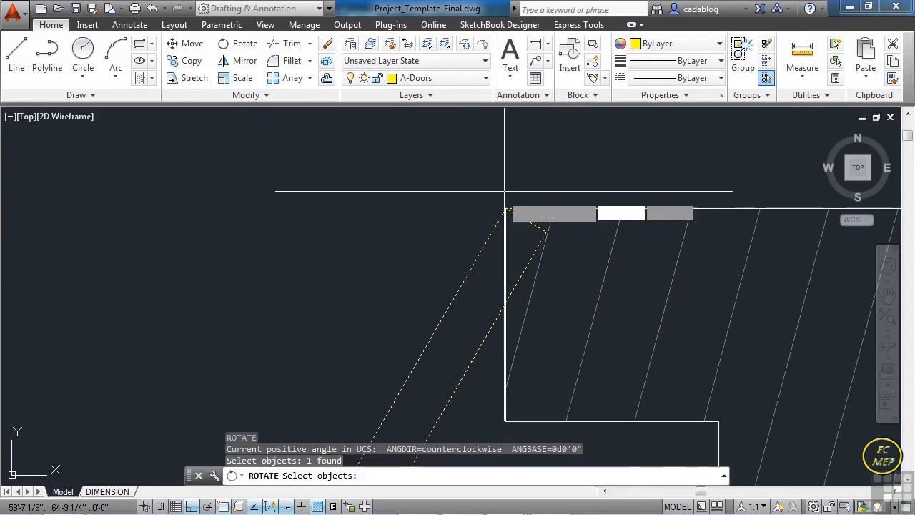
pyautogui.press('Return')
pyautogui.click(506, 208)
pyautogui.write('-90')
pyautogui.press('Return')
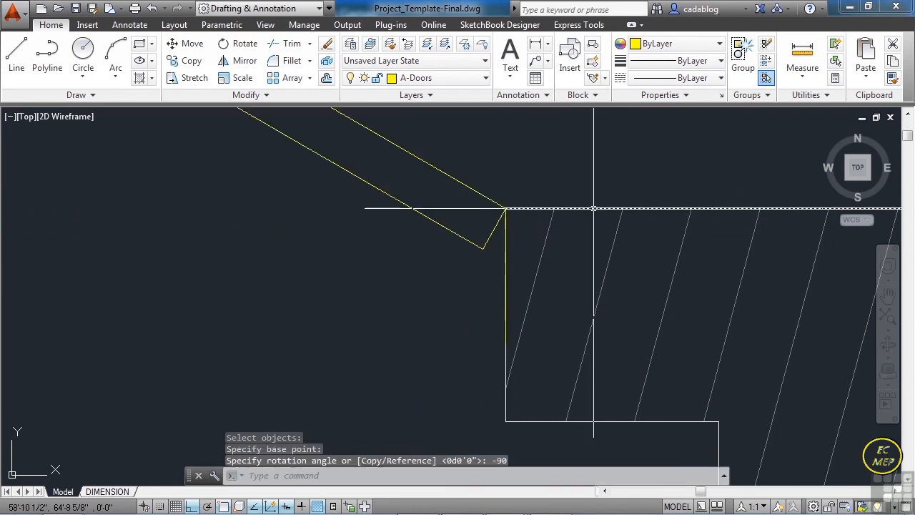
# - Extend the door's jamb lines toward the inner wall face with its wall-thickness grip
pyautogui.click(504, 311)
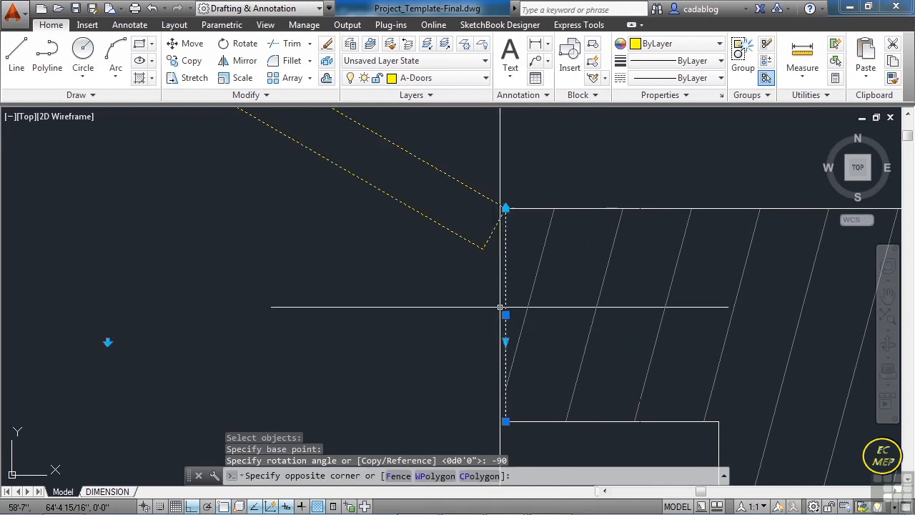
pyautogui.click(504, 309)
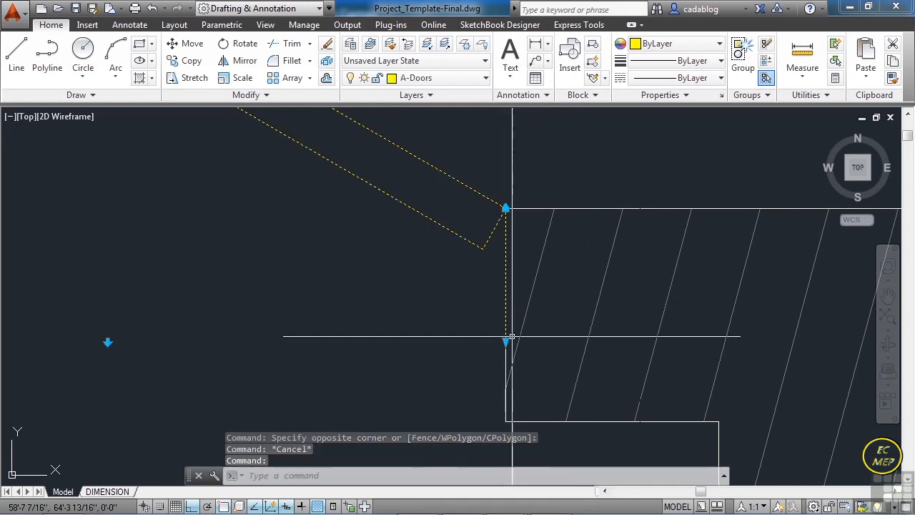
pyautogui.click(506, 342)
pyautogui.scroll(-4, 505, 342)
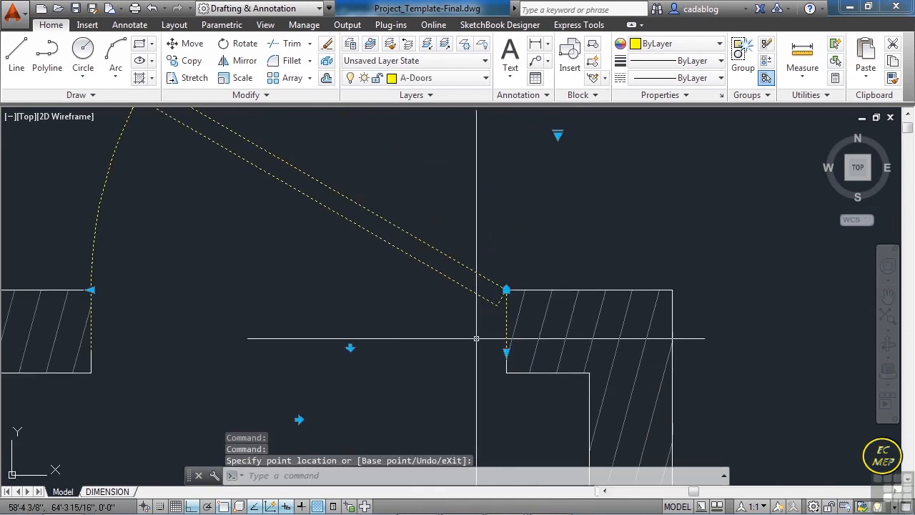
pyautogui.press('Escape')
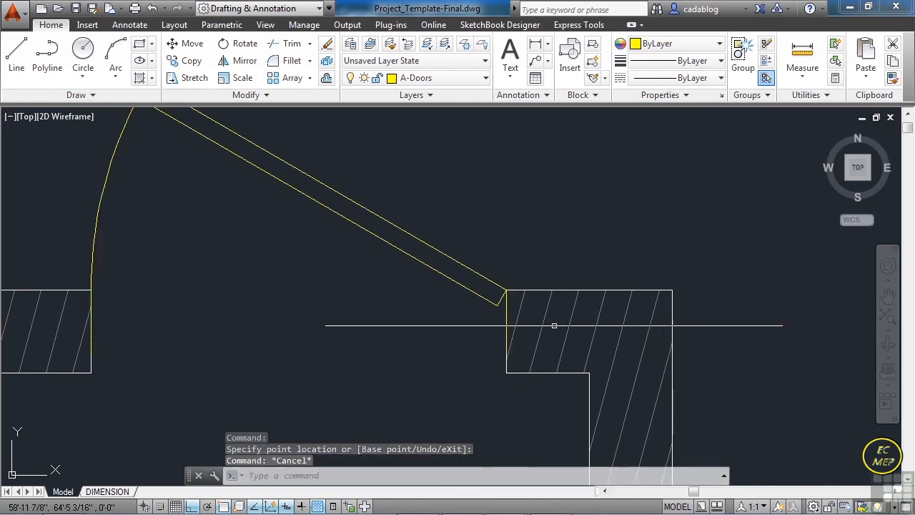
pyautogui.scroll(-4, 551, 322)
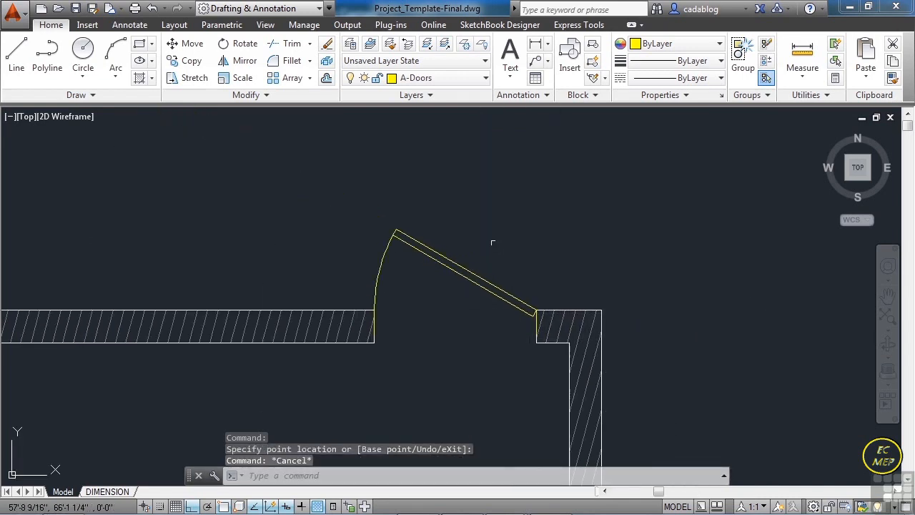
# - Copy the door from its hinge corner to the outer corner of the east jamb in the east room's north opening
pyautogui.scroll(-3, 470, 225)
pyautogui.write('c')
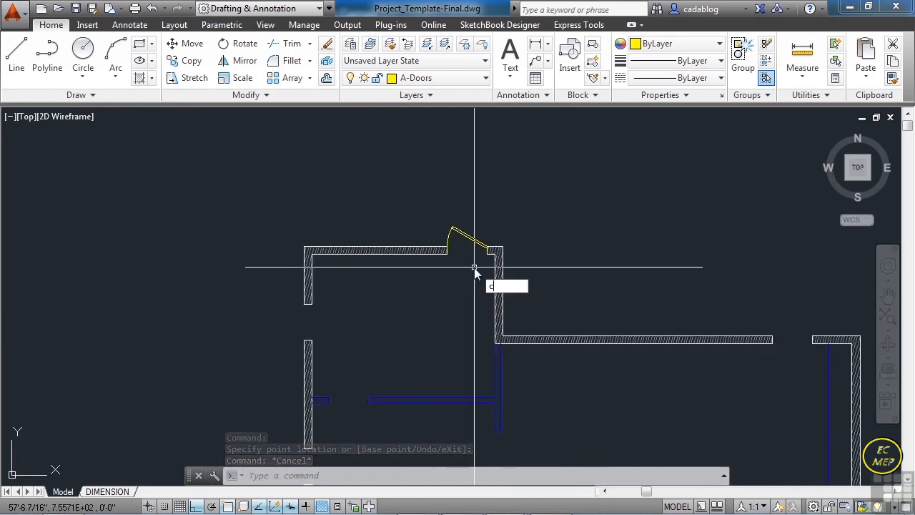
pyautogui.write('t o')
pyautogui.press('Return')
pyautogui.click(472, 238)
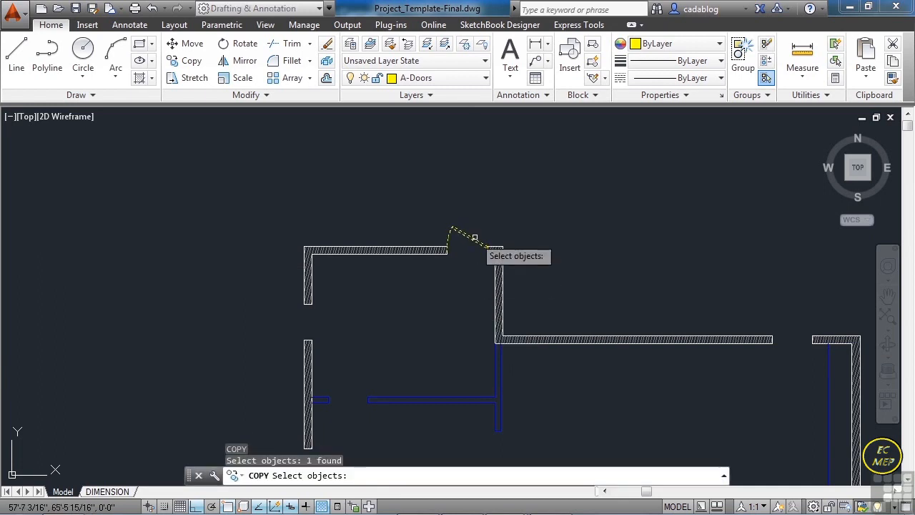
pyautogui.scroll(8, 496, 250)
pyautogui.press('Return')
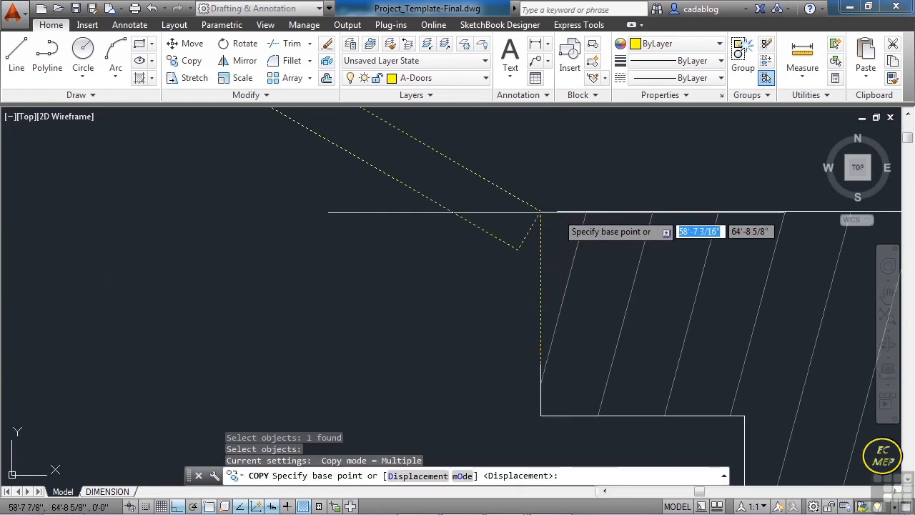
pyautogui.click(540, 213)
pyautogui.scroll(-10, 314, 263)
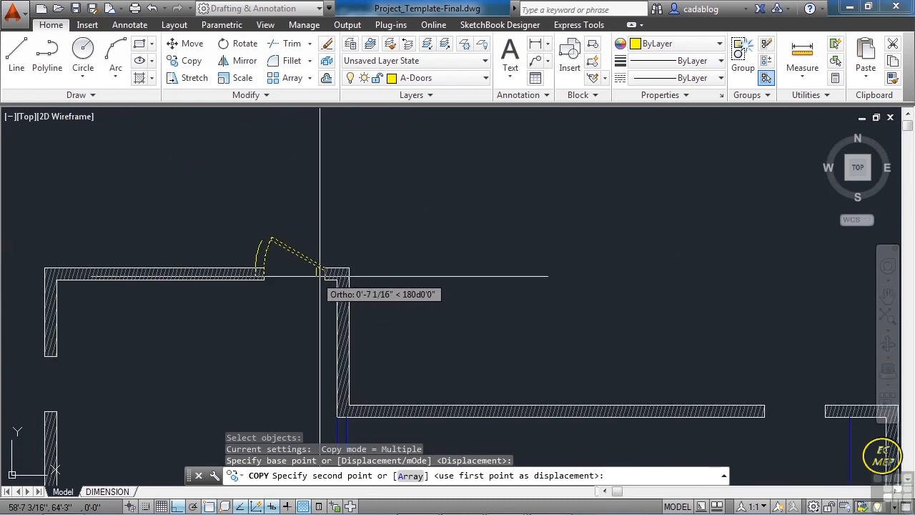
pyautogui.scroll(-2, 447, 298)
pyautogui.moveTo(526, 314); pyautogui.dragTo(403, 230, button='middle')
pyautogui.scroll(6, 562, 286)
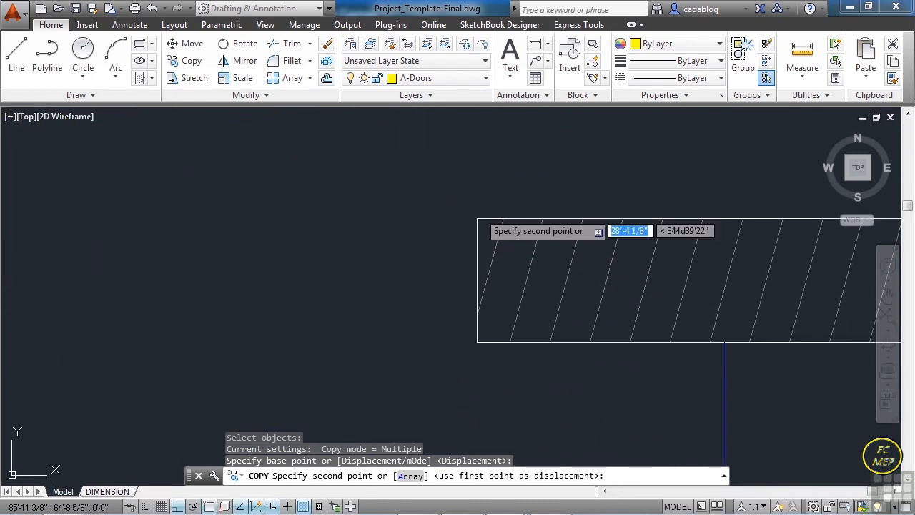
pyautogui.click(475, 218)
pyautogui.scroll(-5, 558, 234)
pyautogui.press('Return')
# - Copy the east room's door from its hinge corner to the lower-left corner of the upper vertical interior wall segment
pyautogui.scroll(-4, 582, 221)
pyautogui.scroll(6, 557, 224)
pyautogui.press('Return')
pyautogui.click(554, 223)
pyautogui.click(523, 247)
pyautogui.scroll(3, 558, 251)
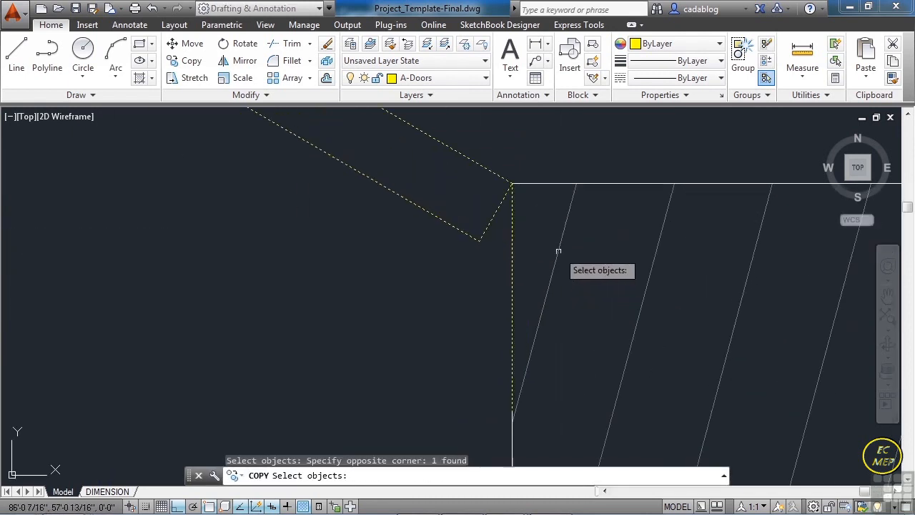
pyautogui.press('Return')
pyautogui.click(511, 184)
pyautogui.scroll(-2, 597, 225)
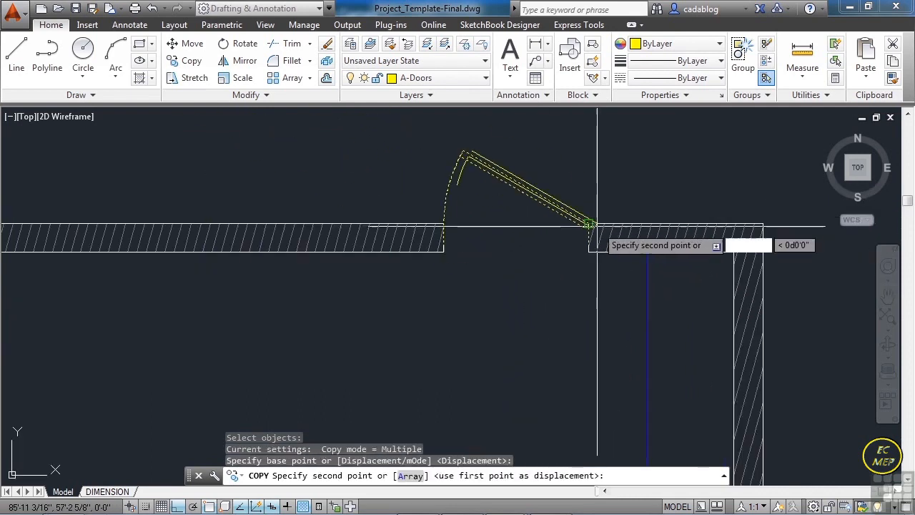
pyautogui.scroll(-6, 594, 227)
pyautogui.scroll(6, 426, 284)
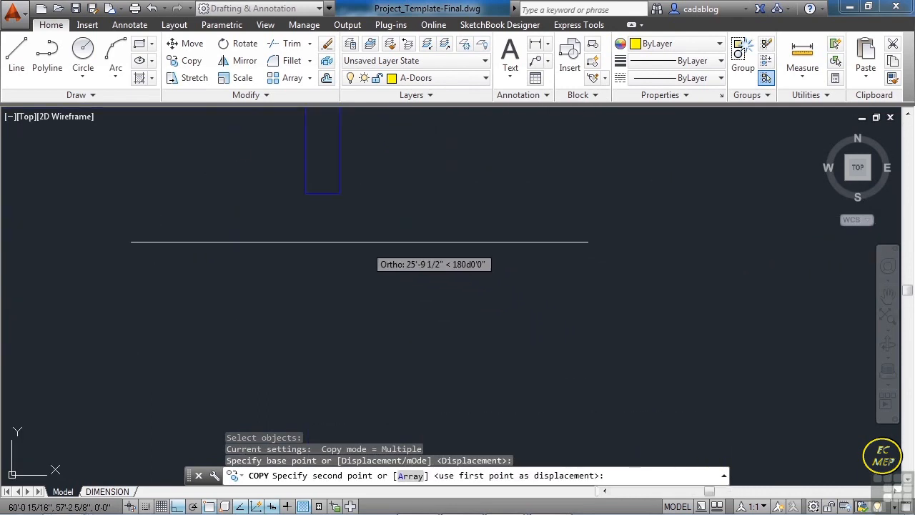
pyautogui.click(306, 195)
# - Place another door copy at the upper-left corner of the lower vertical interior wall segment
pyautogui.scroll(-5, 376, 182)
pyautogui.scroll(4, 382, 303)
pyautogui.click(345, 245)
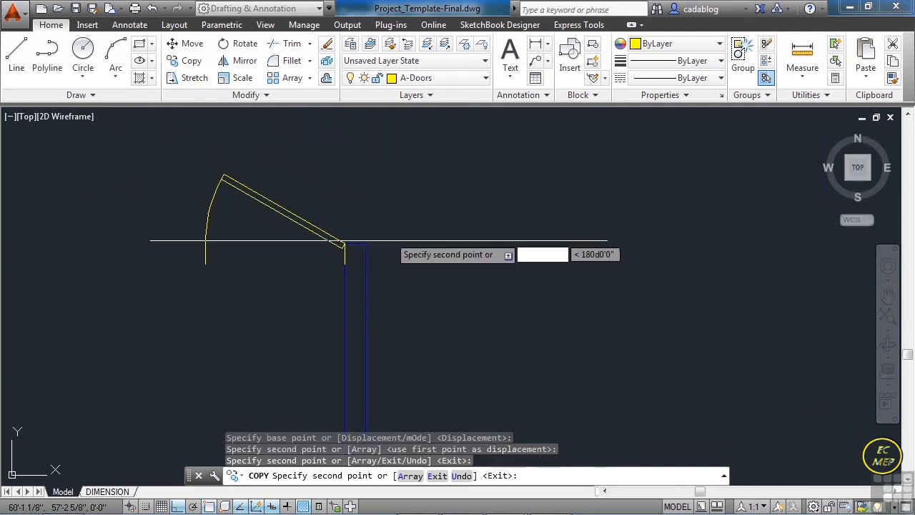
# - Place another door copy at the inner corner of the east jamb in the double-width south entry opening
pyautogui.scroll(-4, 344, 241)
pyautogui.scroll(4, 400, 371)
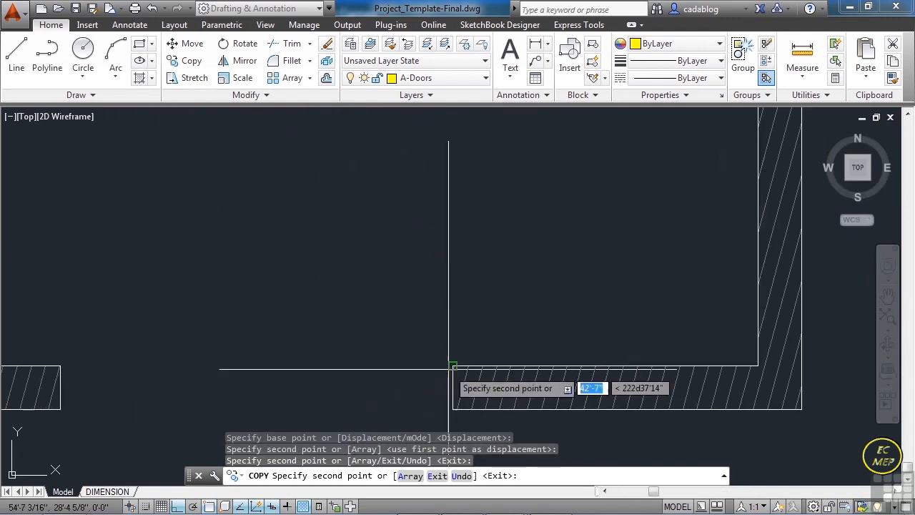
pyautogui.scroll(8, 461, 361)
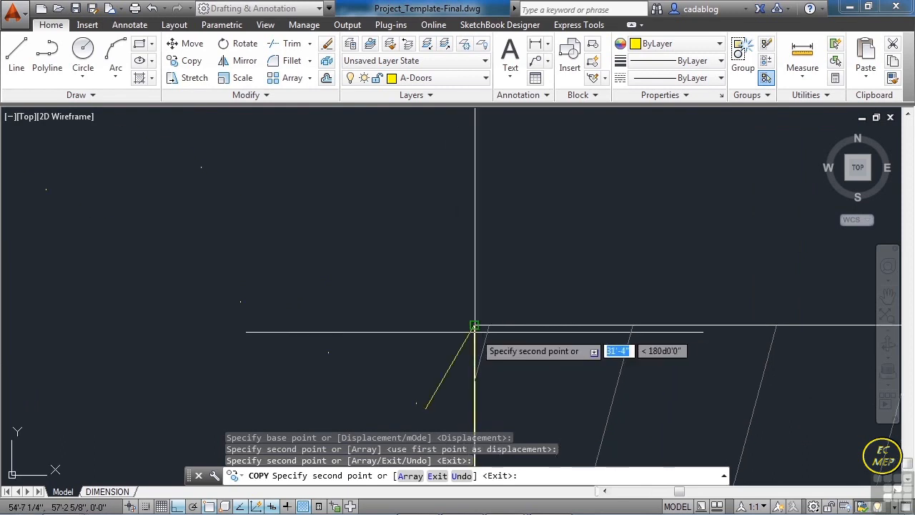
pyautogui.click(474, 326)
# - Place one more door copy at the inner corner of the entry opening's west jamb and finish copying
pyautogui.scroll(-6, 541, 317)
pyautogui.scroll(5, 647, 326)
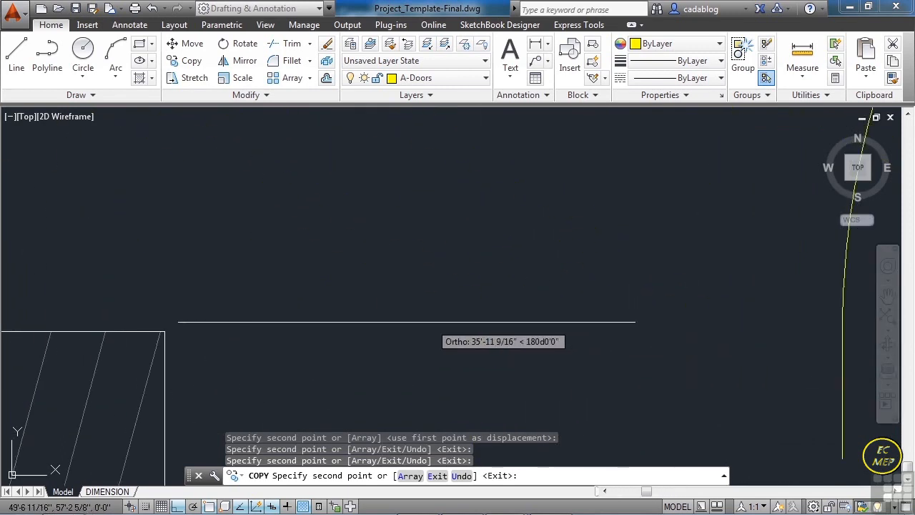
pyautogui.click(163, 331)
pyautogui.scroll(-5, 165, 345)
pyautogui.press('Return')
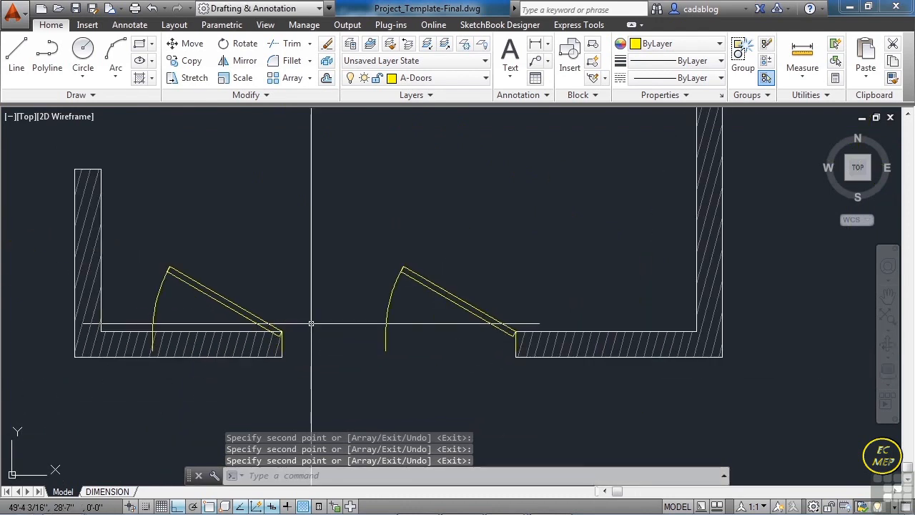
# - Flip the western entry door's hung side and move its hinge point to the west jamb's inner corner with a perpendicular snap
pyautogui.click(272, 325)
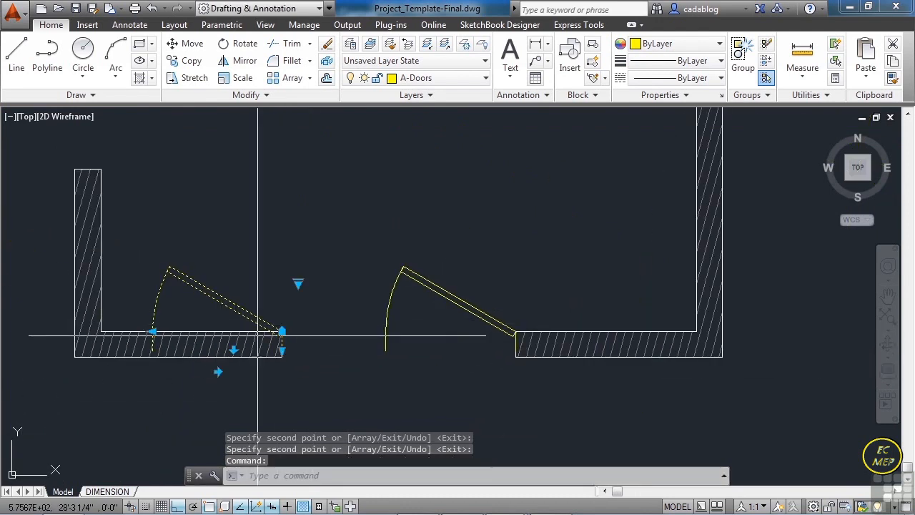
pyautogui.click(217, 371)
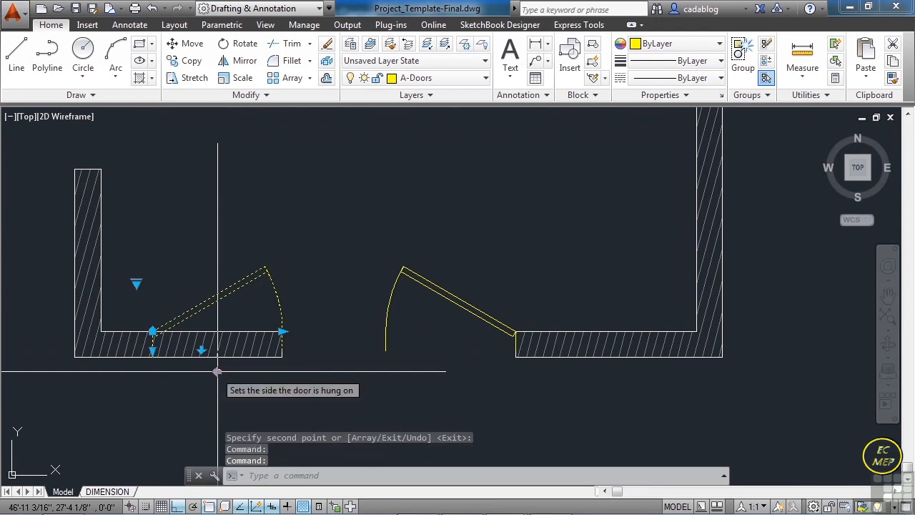
pyautogui.click(152, 332)
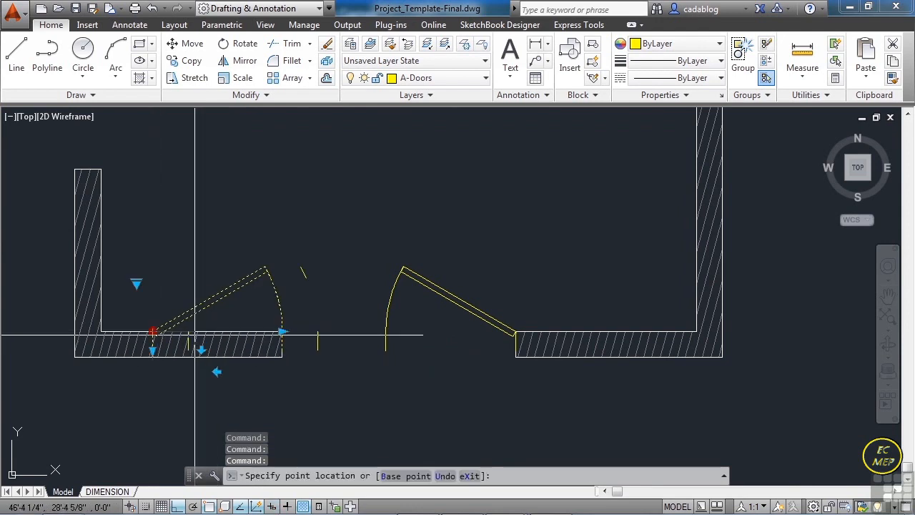
pyautogui.scroll(5, 389, 331)
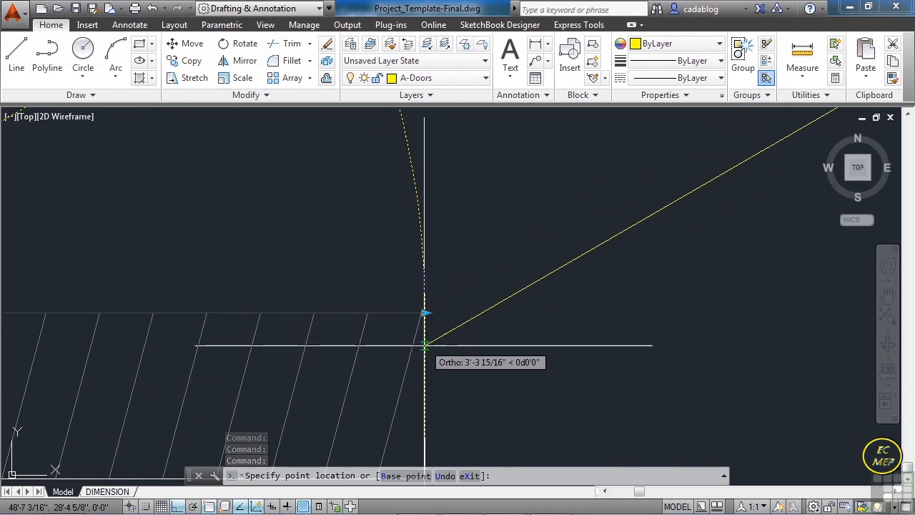
pyautogui.write('end')
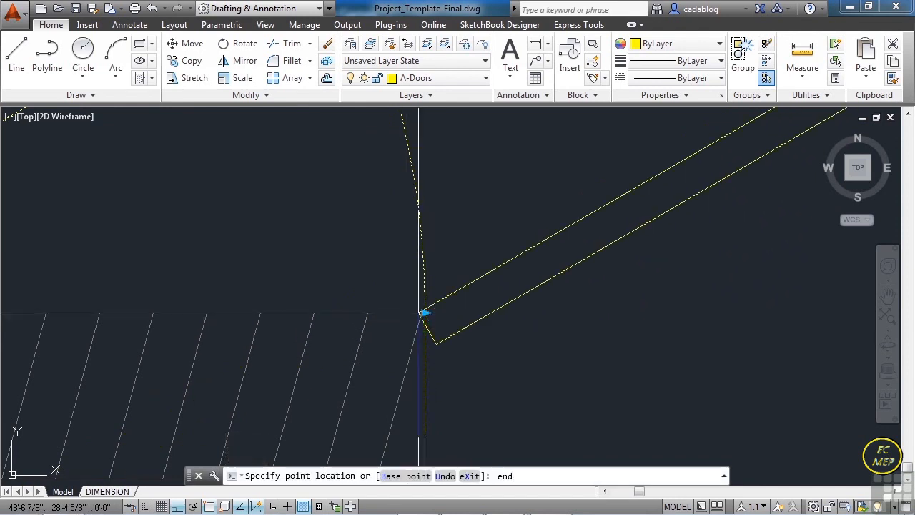
pyautogui.press('Return')
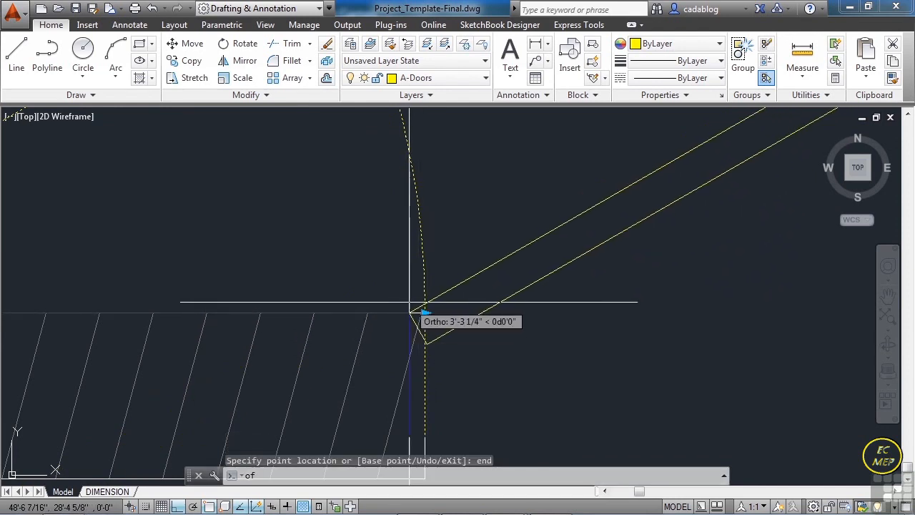
pyautogui.click(410, 311)
pyautogui.scroll(-4, 409, 312)
pyautogui.scroll(2, 390, 402)
pyautogui.write('per')
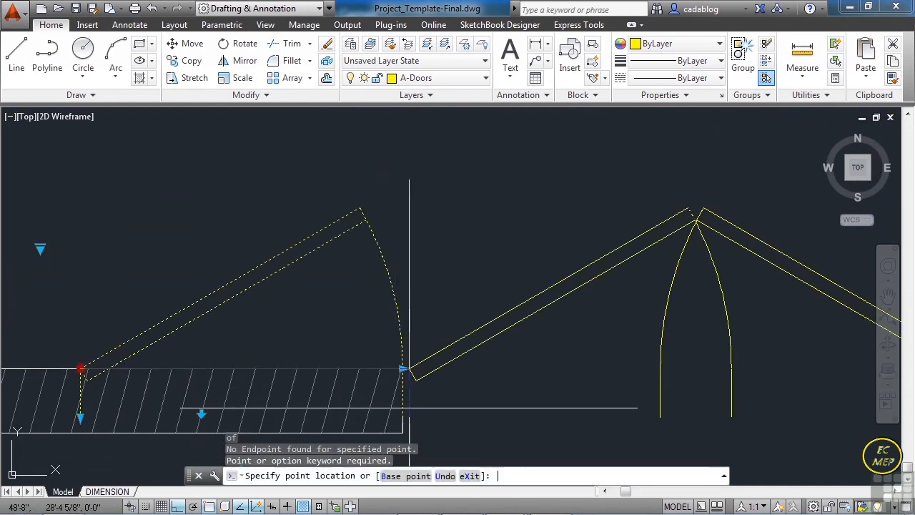
pyautogui.press('Return')
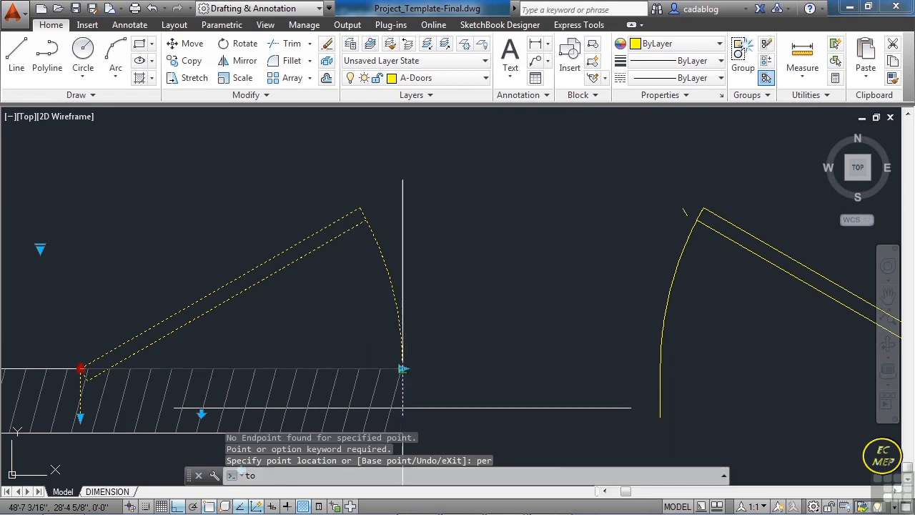
pyautogui.click(402, 389)
pyautogui.scroll(-3, 312, 273)
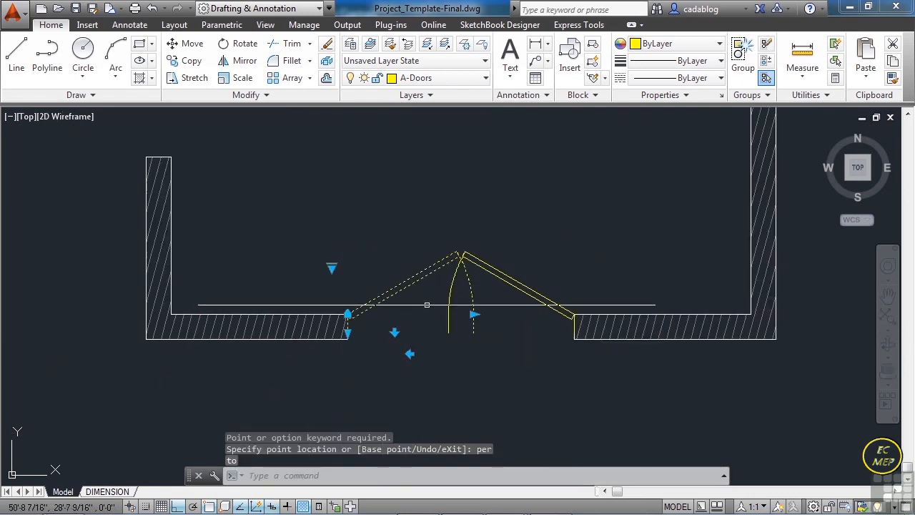
# - Resize both entry doors to 3'-0" wide so that they meet in the middle of the opening
pyautogui.scroll(2, 474, 317)
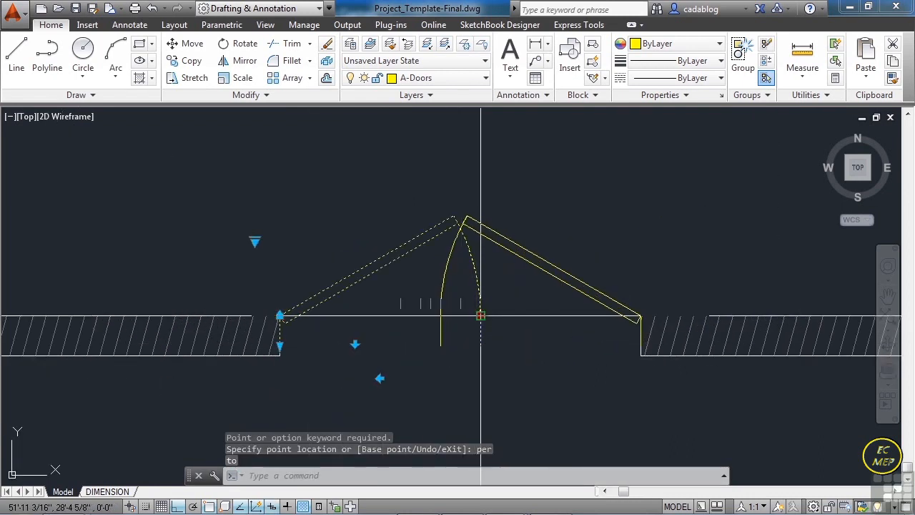
pyautogui.click(480, 315)
pyautogui.scroll(2, 480, 315)
pyautogui.click(455, 321)
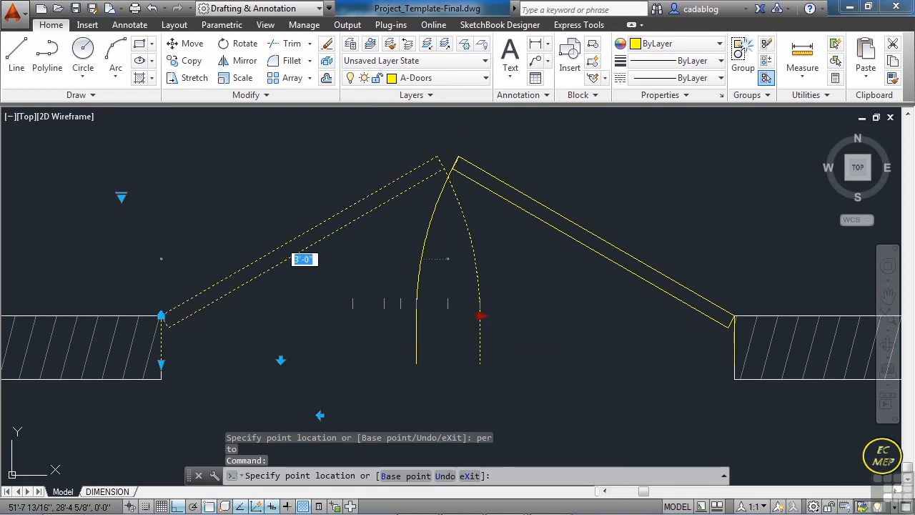
pyautogui.click(417, 336)
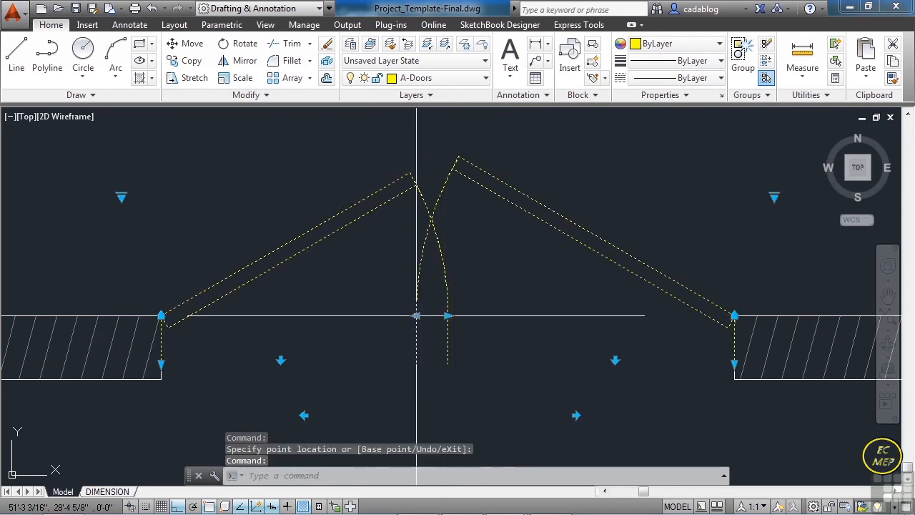
pyautogui.click(417, 315)
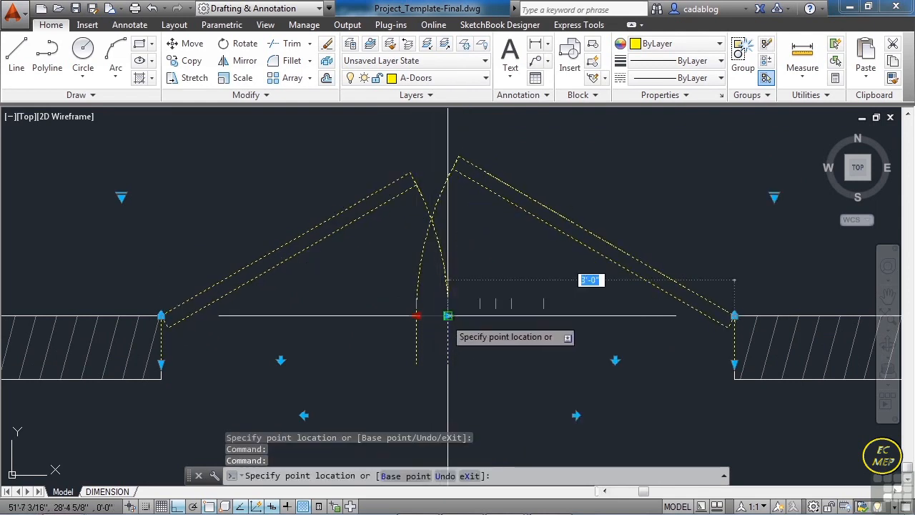
pyautogui.click(425, 317)
pyautogui.press('Escape')
# - Move the lower interior door's hinge point to the upper-right corner of the lower vertical interior wall segment
pyautogui.scroll(-5, 406, 296)
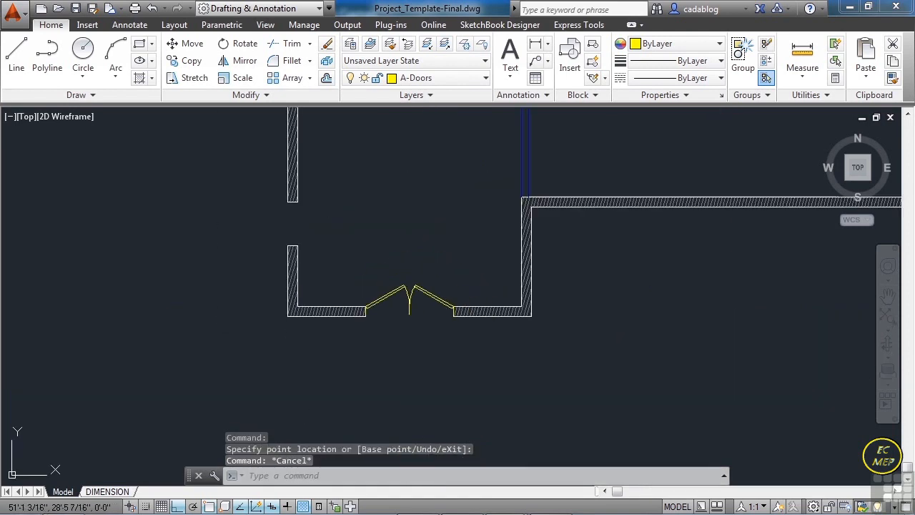
pyautogui.moveTo(446, 210); pyautogui.dragTo(401, 349, button='middle')
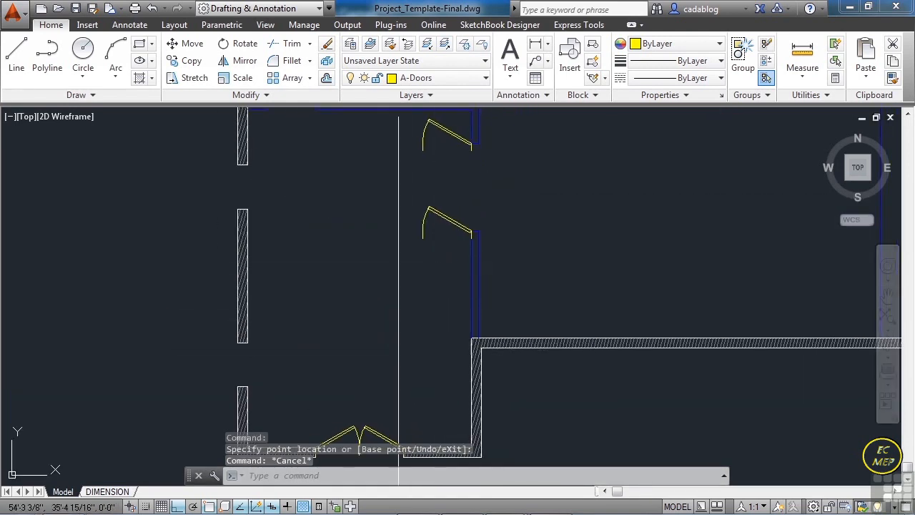
pyautogui.scroll(-3, 399, 393)
pyautogui.scroll(7, 420, 293)
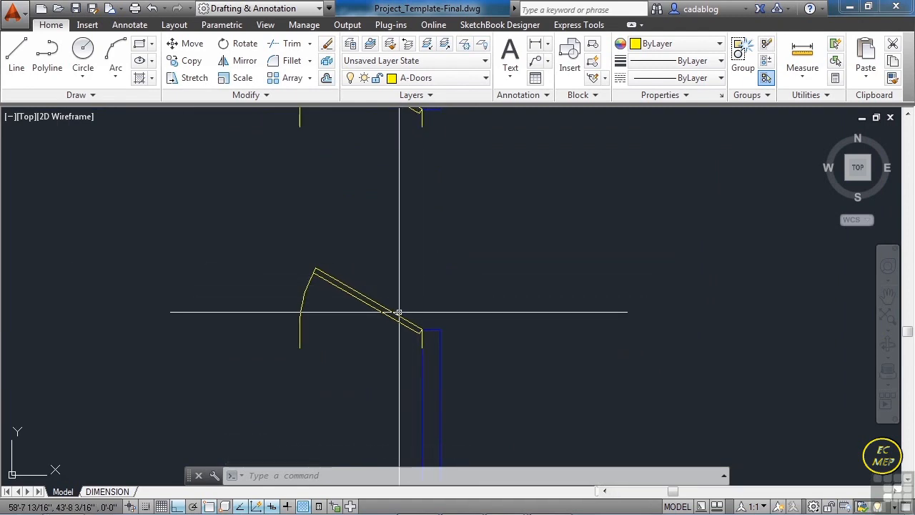
pyautogui.click(399, 312)
pyautogui.click(397, 327)
pyautogui.scroll(4, 436, 331)
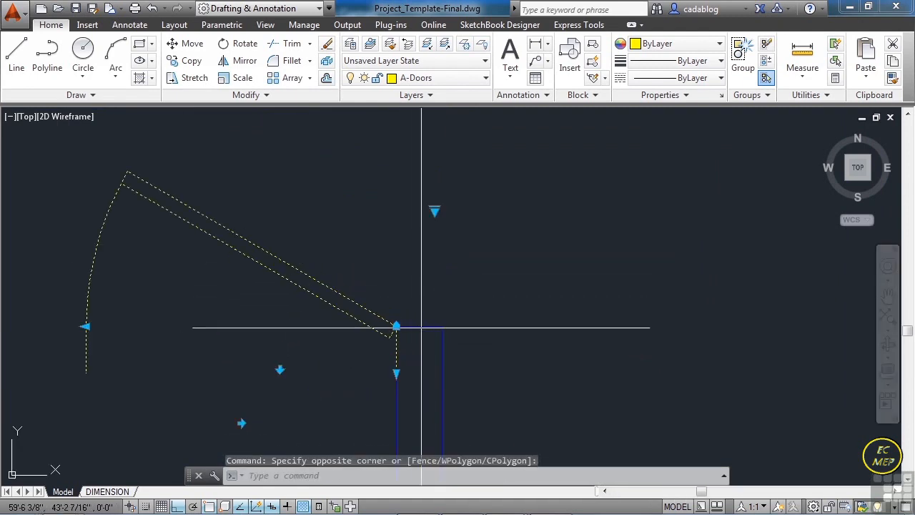
pyautogui.click(396, 327)
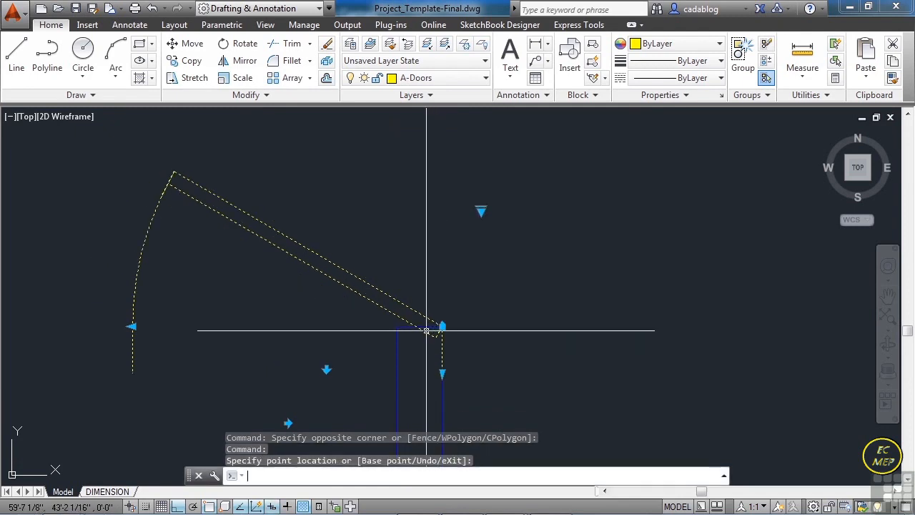
pyautogui.press('Escape')
# - Rotate the lower interior door -90 degrees about its hinge corner
pyautogui.write('ro')
pyautogui.press('Return')
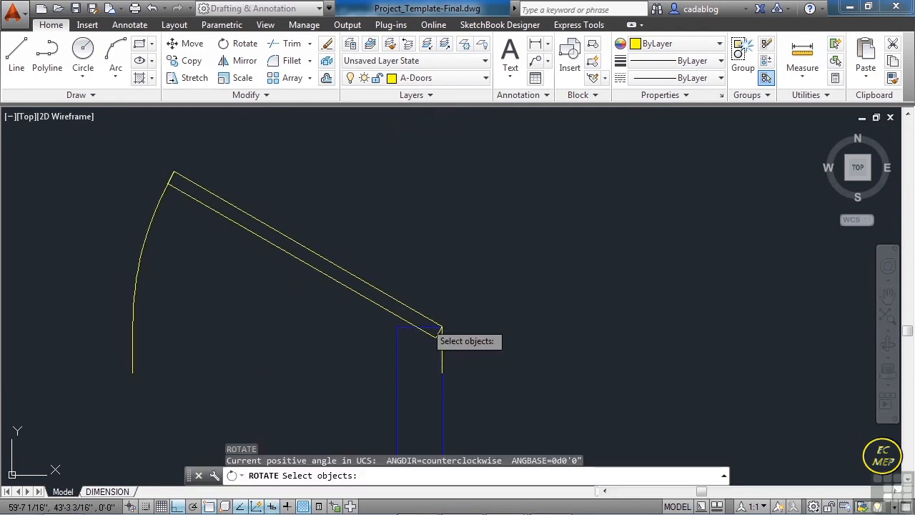
pyautogui.click(442, 329)
pyautogui.press('Return')
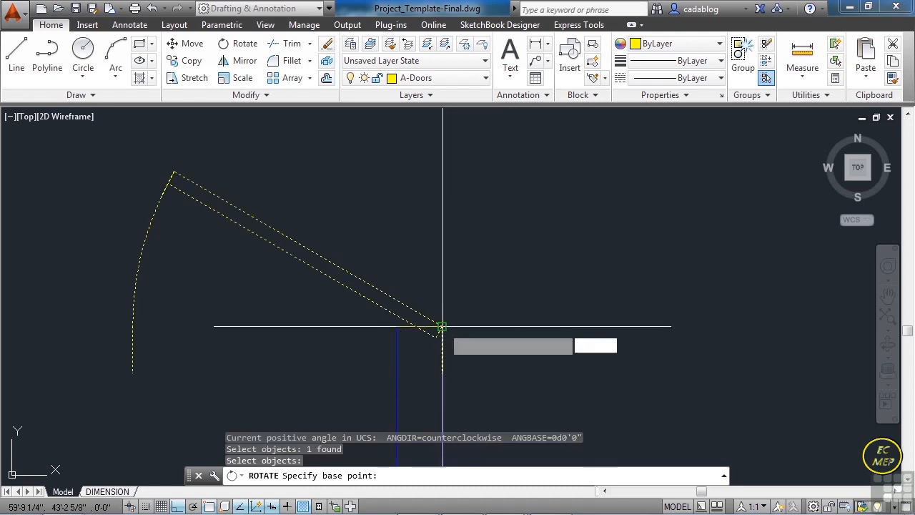
pyautogui.click(442, 328)
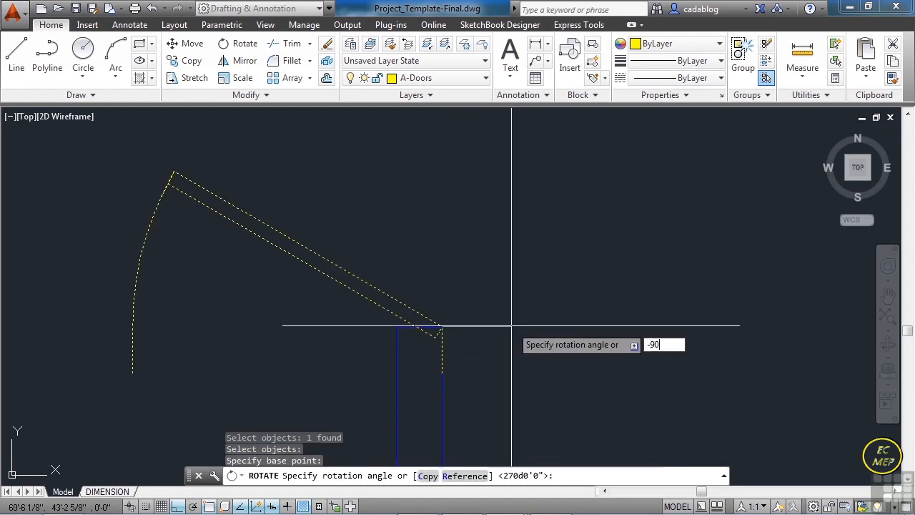
pyautogui.write('-90')
pyautogui.press('Return')
# - Rotate the upper interior door to 270 degrees about its hinge corner
pyautogui.scroll(-3, 425, 281)
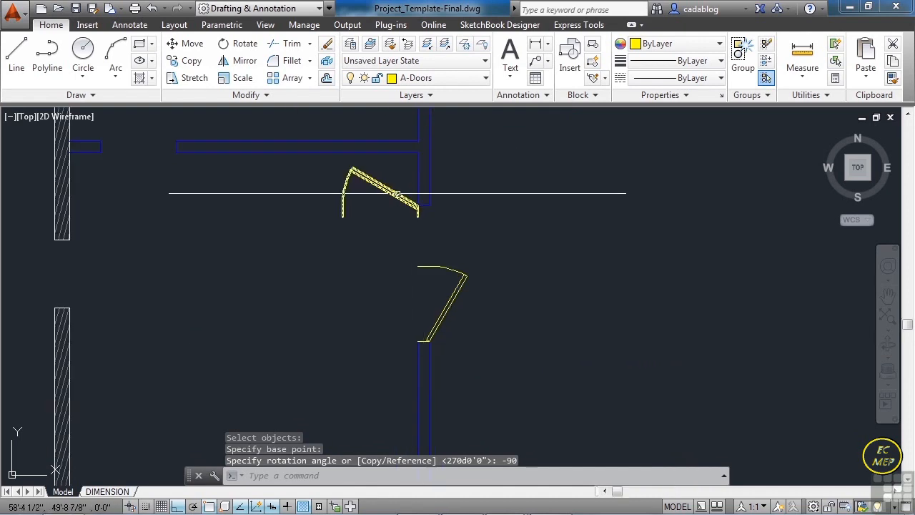
pyautogui.write('ro')
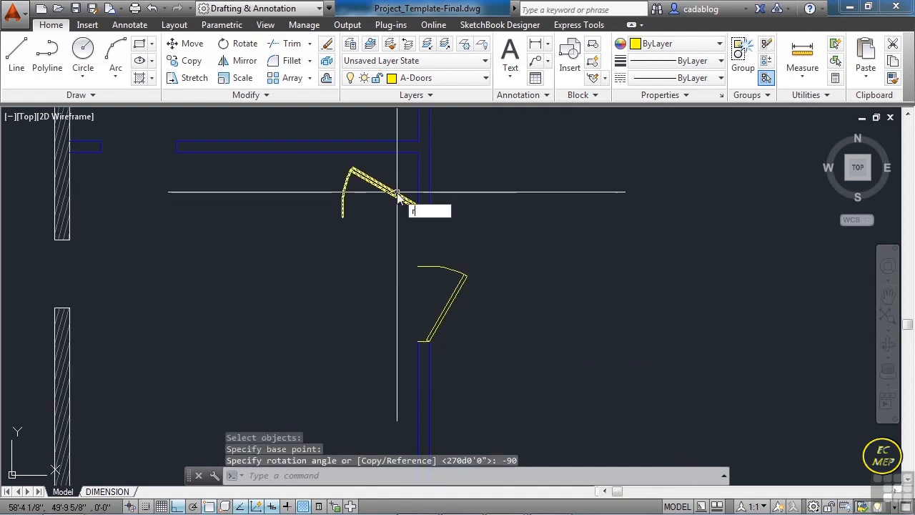
pyautogui.press('Return')
pyautogui.click(397, 192)
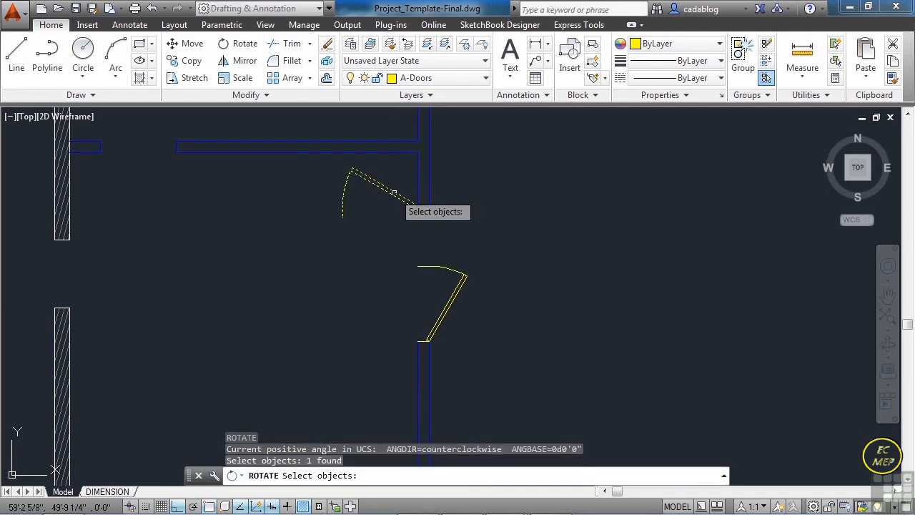
pyautogui.scroll(4, 397, 192)
pyautogui.press('Return')
pyautogui.click(438, 209)
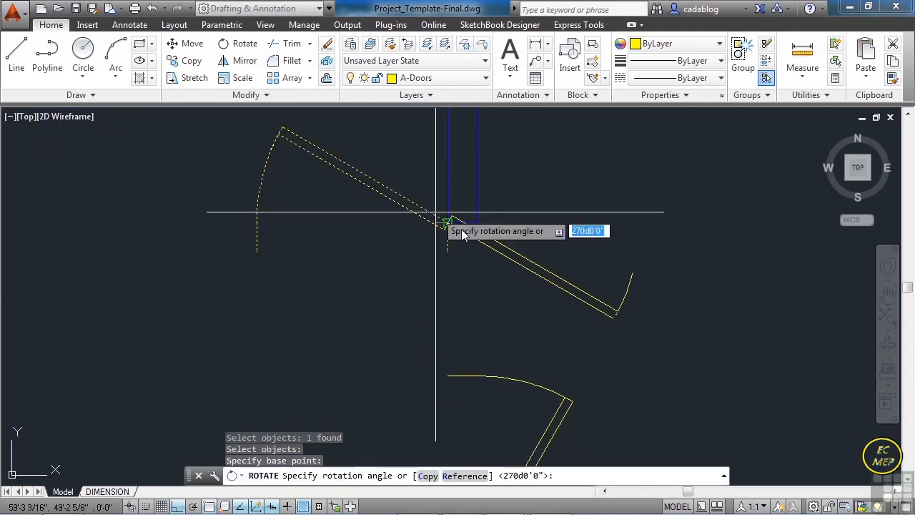
pyautogui.scroll(-2, 463, 282)
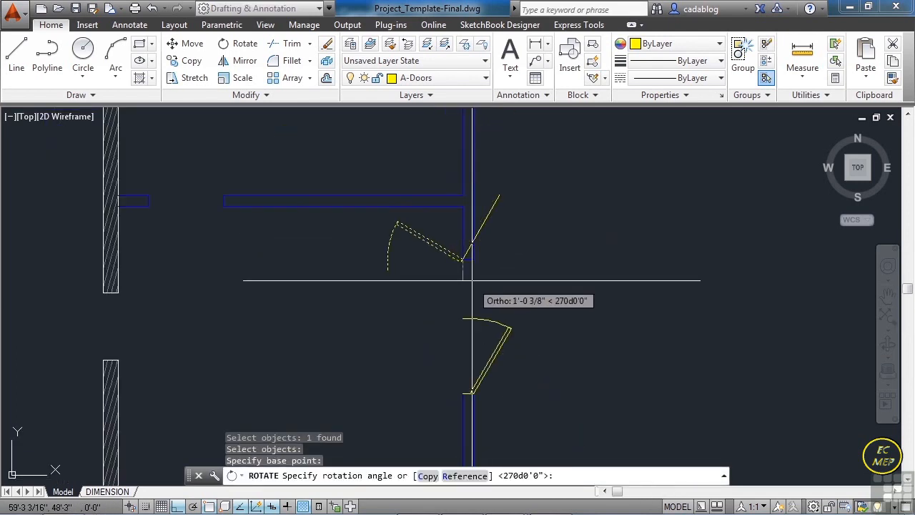
pyautogui.click(472, 281)
# - Flip the upper interior door's hung side and move its hinge point to the lower-right corner of the upper vertical wall segment
pyautogui.click(471, 234)
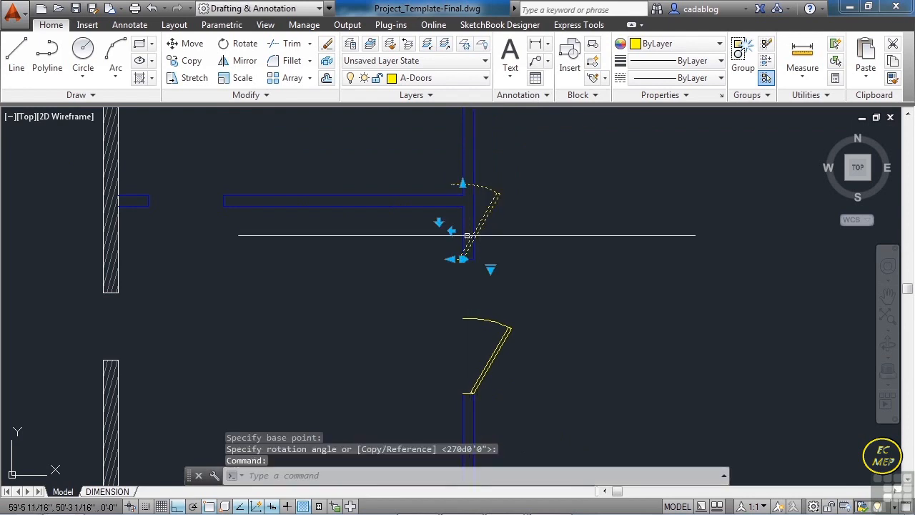
pyautogui.click(439, 221)
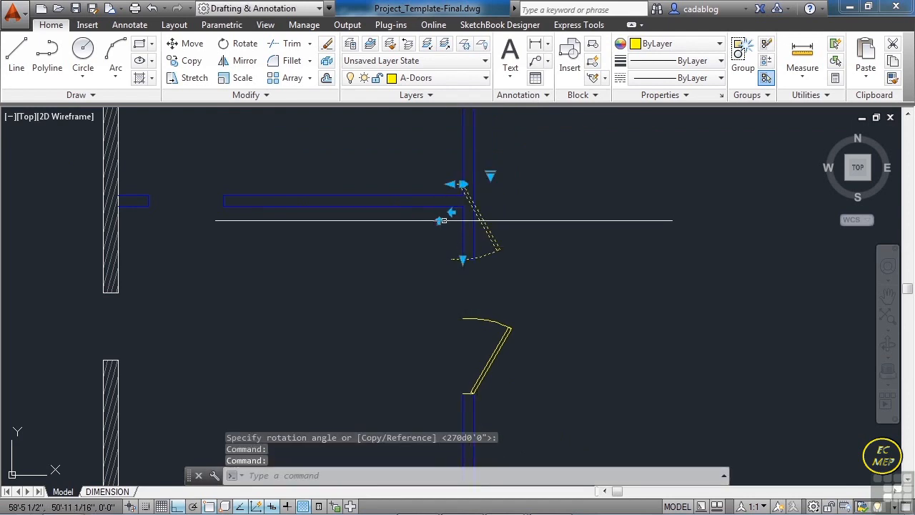
pyautogui.click(463, 184)
pyautogui.scroll(4, 457, 214)
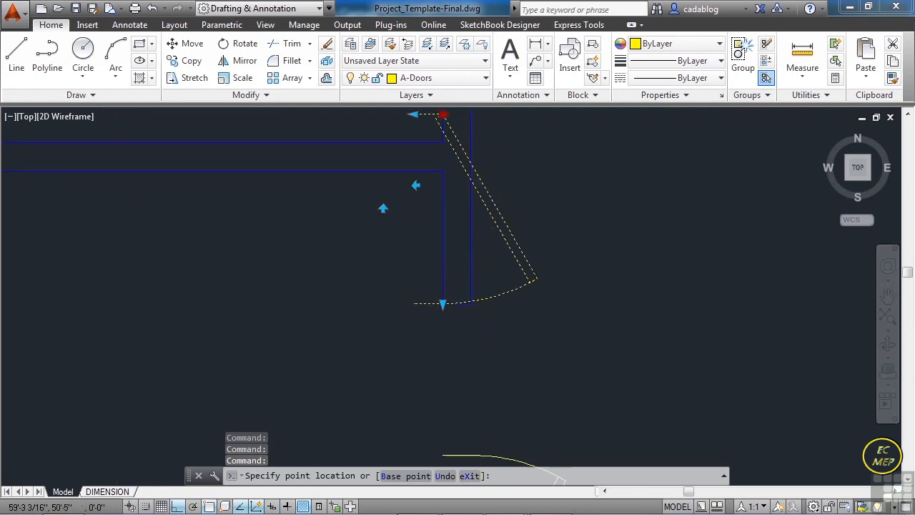
pyautogui.scroll(2, 469, 313)
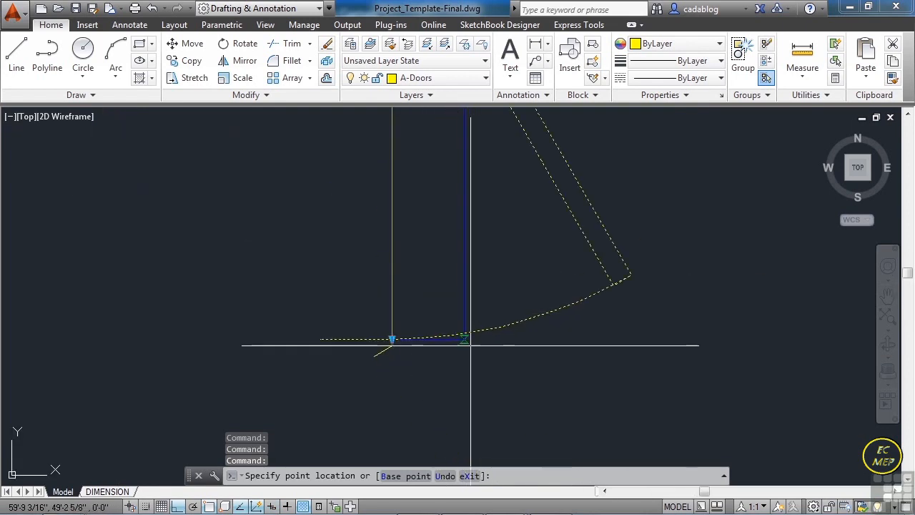
pyautogui.scroll(-5, 461, 321)
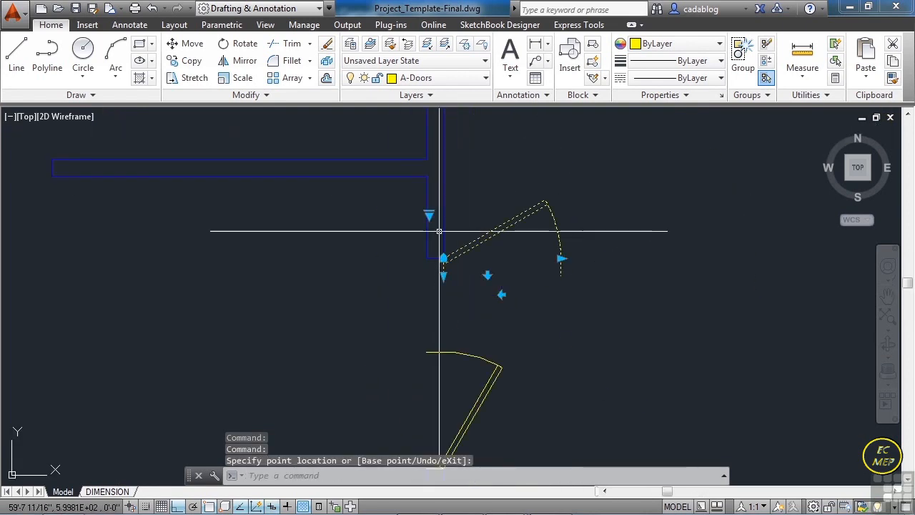
# - Rotate the upper interior door -90 degrees about its hinge corner at the upper vertical wall segment's lower-right corner
pyautogui.press('Escape')
pyautogui.write('ro')
pyautogui.press('Return')
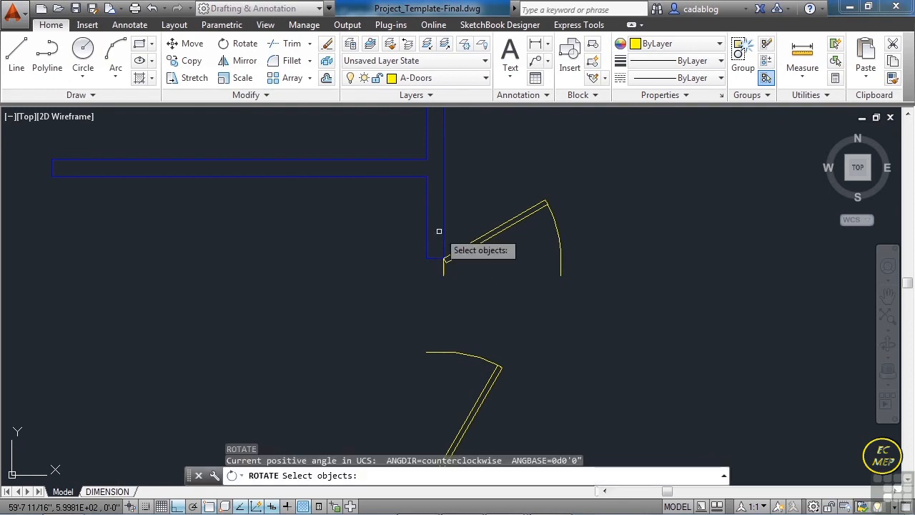
pyautogui.click(458, 252)
pyautogui.scroll(3, 461, 254)
pyautogui.press('Return')
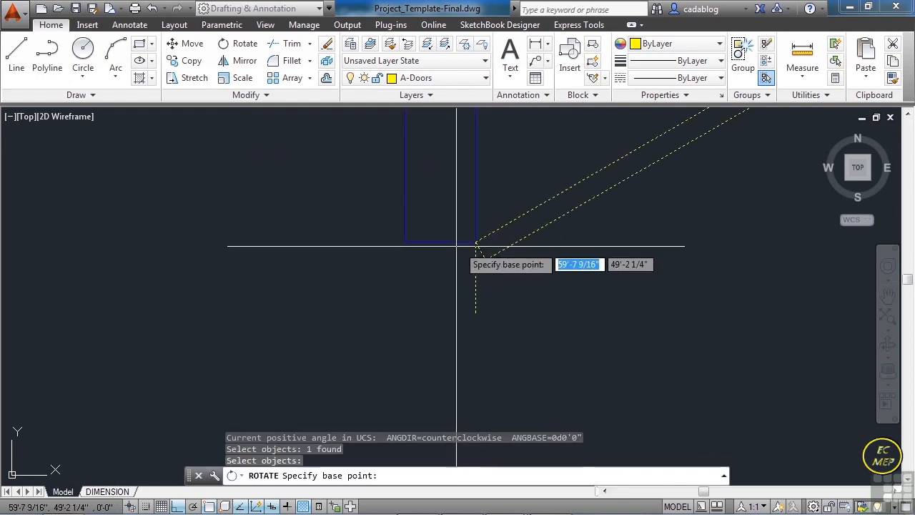
pyautogui.scroll(3, 475, 245)
pyautogui.click(475, 243)
pyautogui.write('-90')
pyautogui.press('Return')
pyautogui.scroll(-3, 450, 219)
pyautogui.scroll(2, 462, 295)
# - Shorten the upper and lower interior doors so their swing arcs meet at the middle of the opening
pyautogui.click(462, 298)
pyautogui.scroll(6, 451, 298)
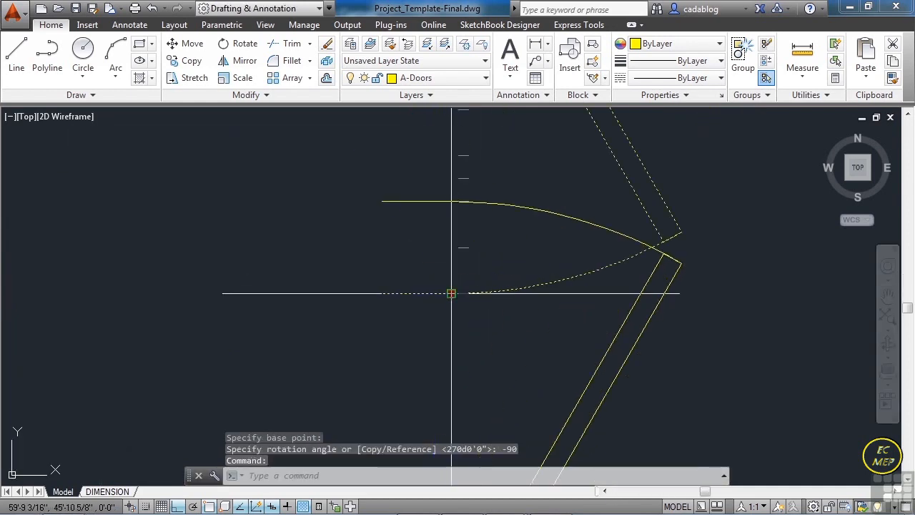
pyautogui.click(451, 293)
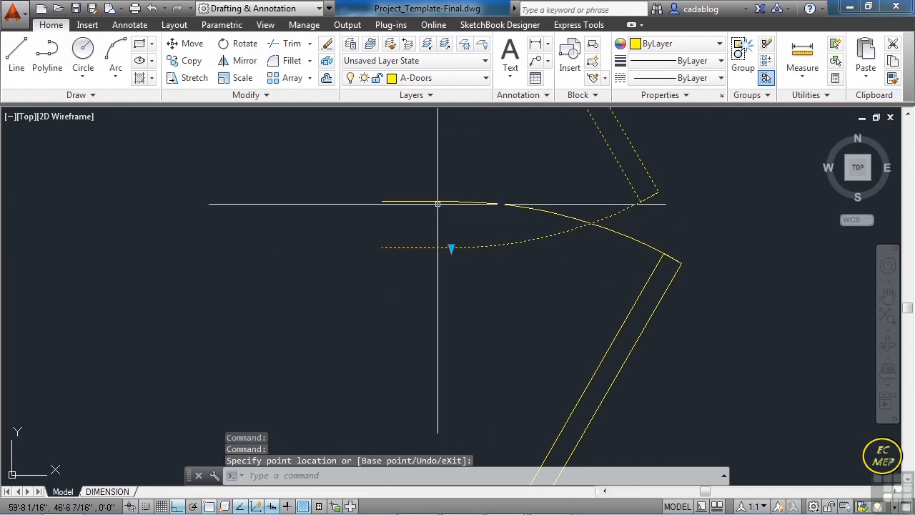
pyautogui.click(439, 201)
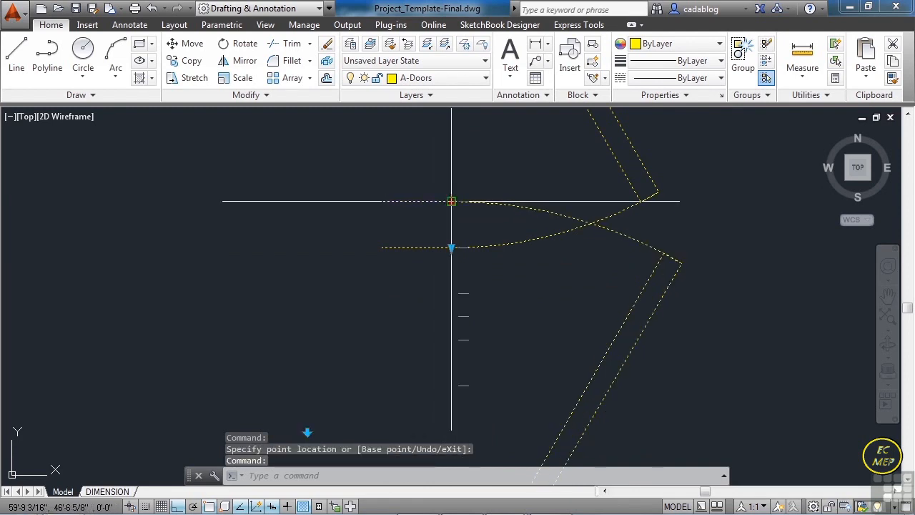
pyautogui.click(451, 248)
pyautogui.click(441, 260)
pyautogui.press('Escape')
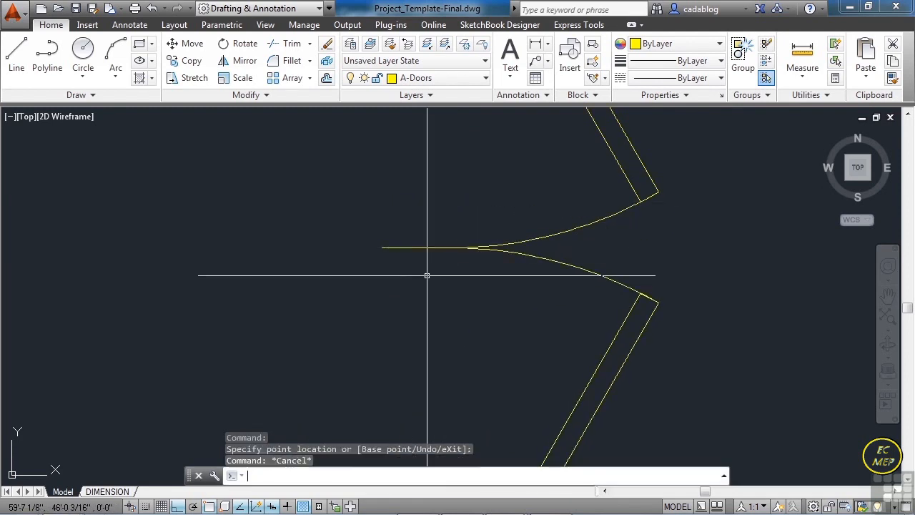
# - Save the drawing with the completed double door in the interior wall opening
pyautogui.scroll(-5, 513, 257)
pyautogui.scroll(-2, 486, 259)
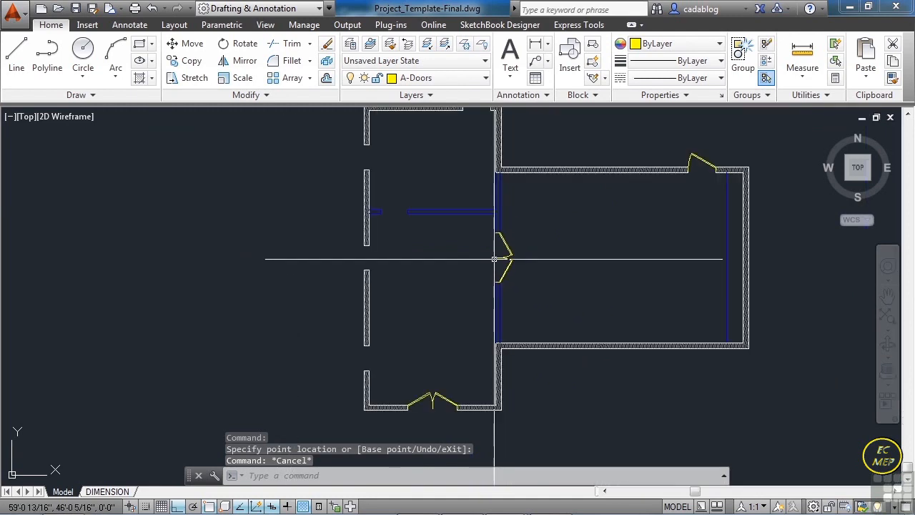
pyautogui.moveTo(461, 196); pyautogui.dragTo(441, 249, button='middle')
pyautogui.scroll(-2, 454, 176)
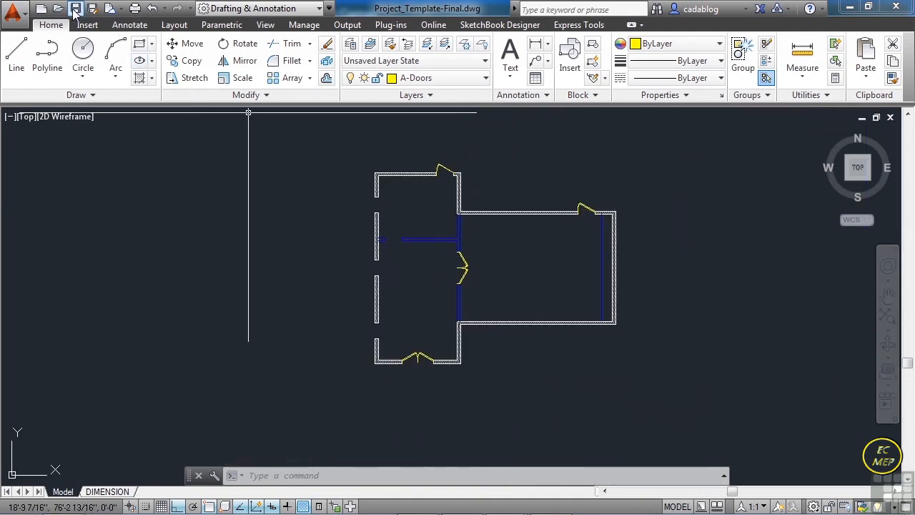
pyautogui.hotkey('ctrl', 's')
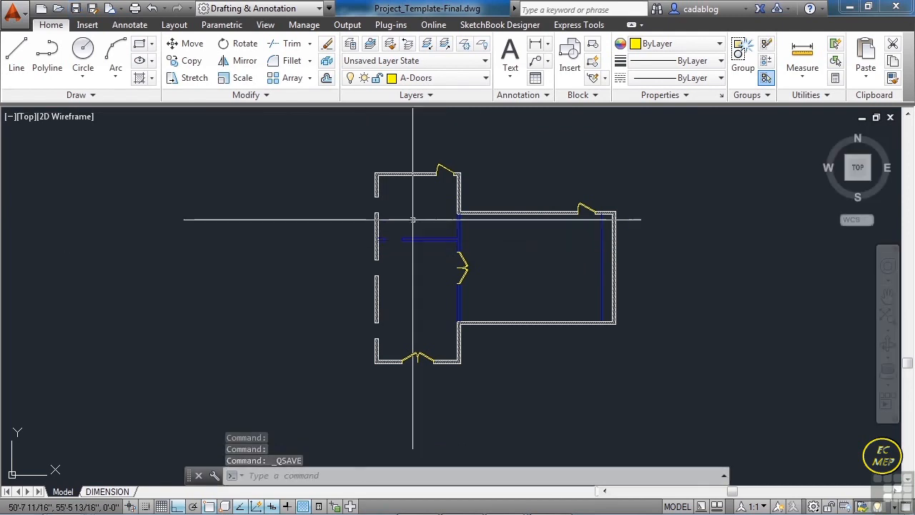
# - Make A-Windows the current layer
pyautogui.click(475, 78)
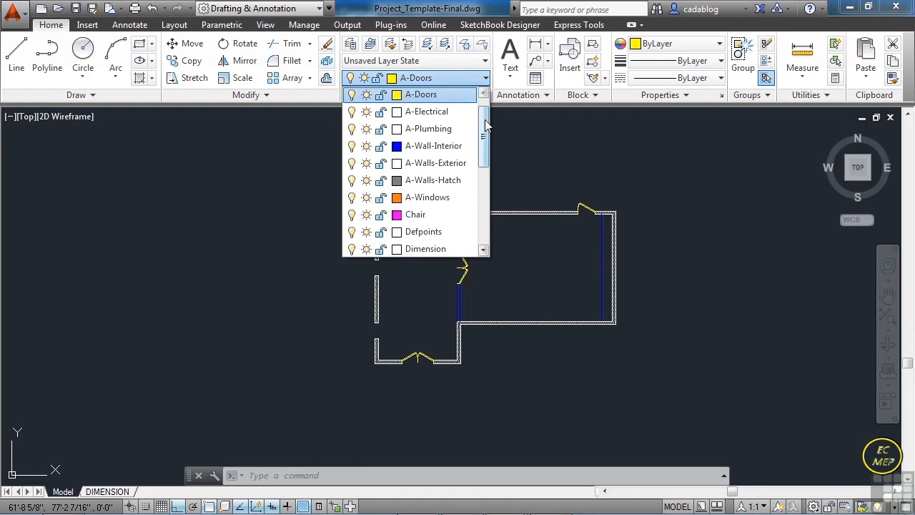
pyautogui.scroll(1, 489, 126)
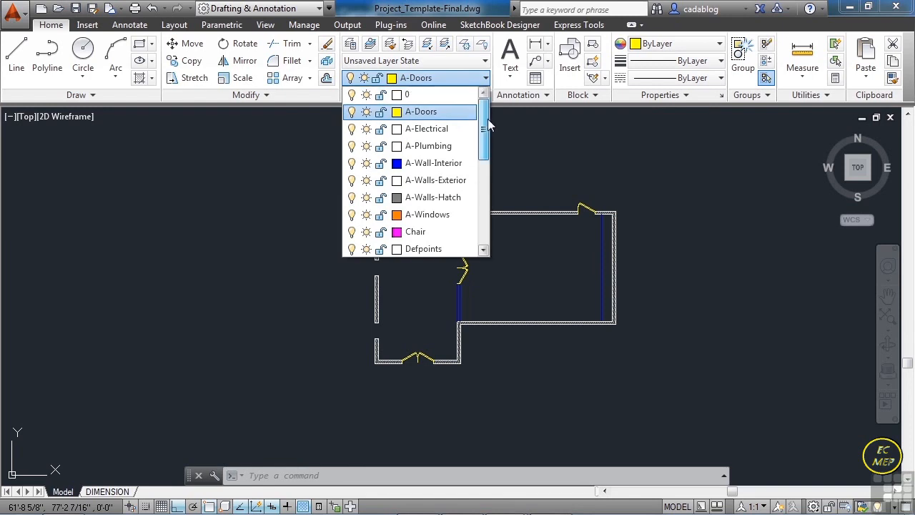
pyautogui.click(427, 214)
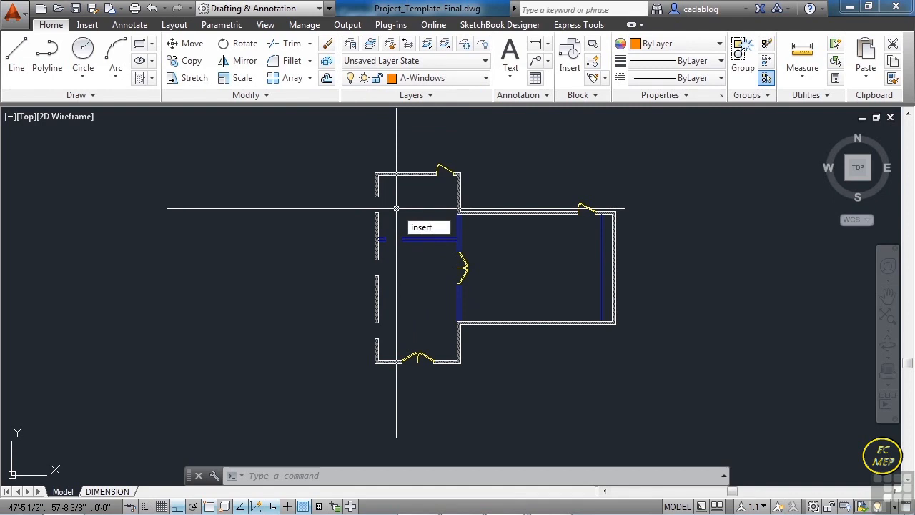
pyautogui.press('Return')
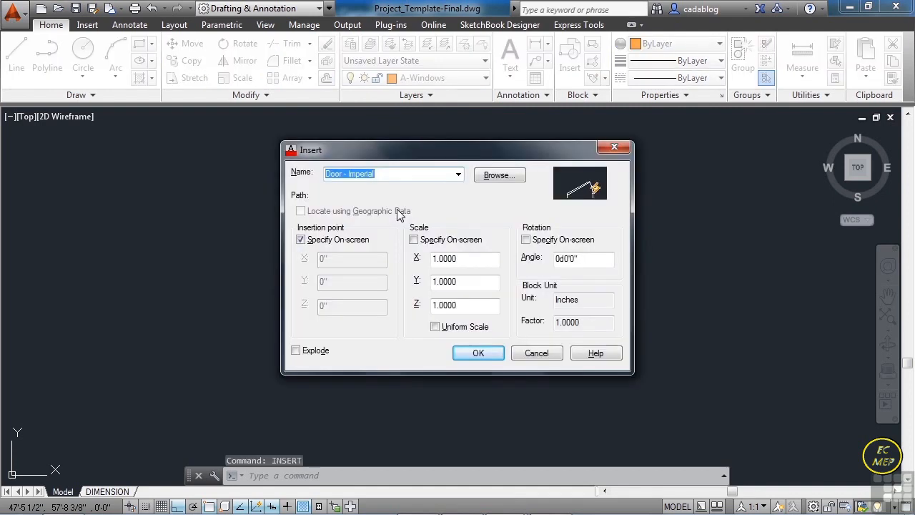
pyautogui.click(458, 175)
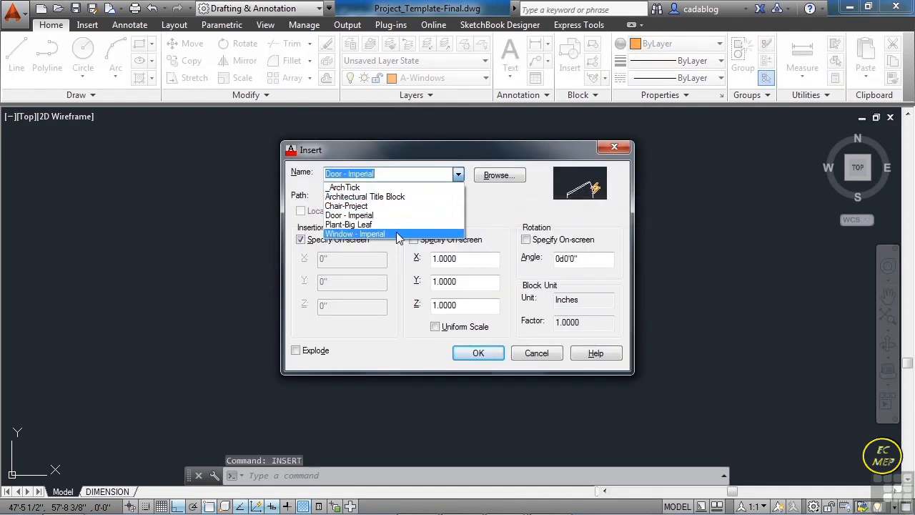
pyautogui.click(380, 234)
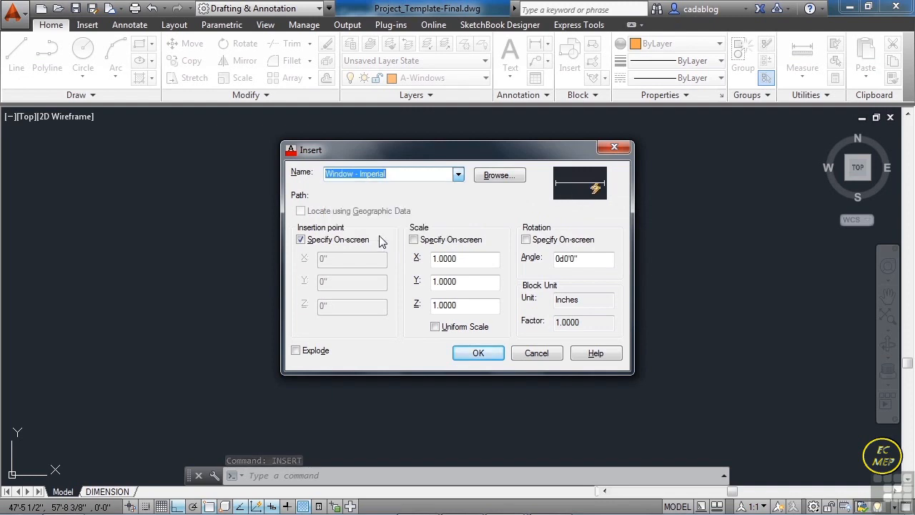
pyautogui.click(478, 353)
pyautogui.scroll(6, 457, 331)
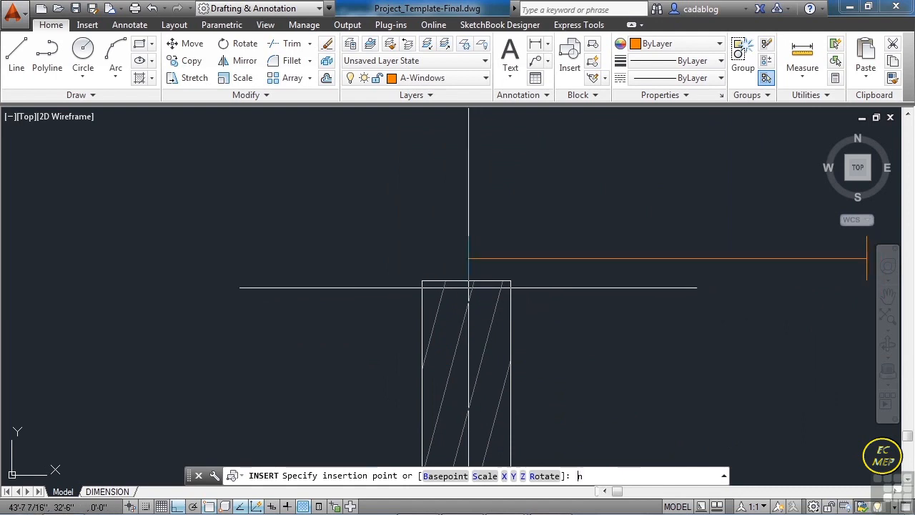
pyautogui.press('Return')
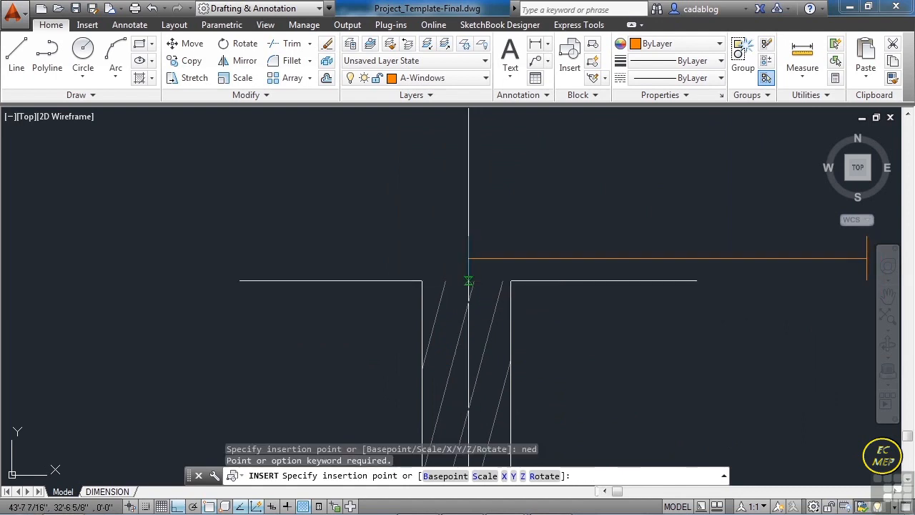
pyautogui.press('Escape')
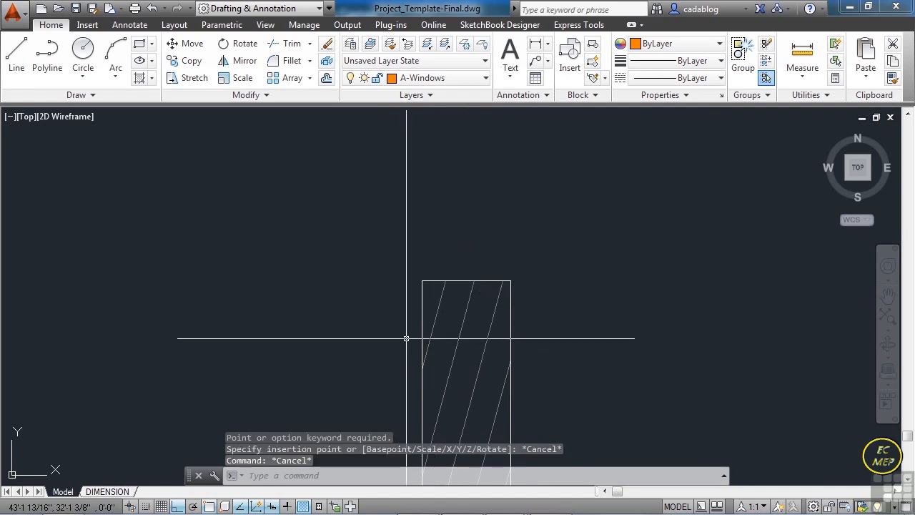
# - Turn off the Nearest object snap mode in the drafting settings
pyautogui.write('os')
pyautogui.press('Return')
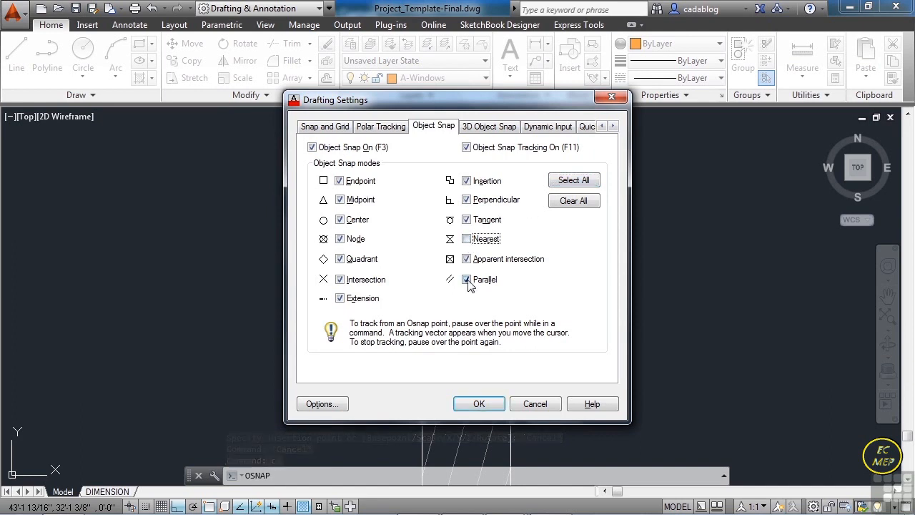
pyautogui.click(499, 403)
# - Insert the Window - Imperial block at the midpoint of the wall end below the lowest opening in the west exterior wall
pyautogui.write('insert')
pyautogui.press('Return')
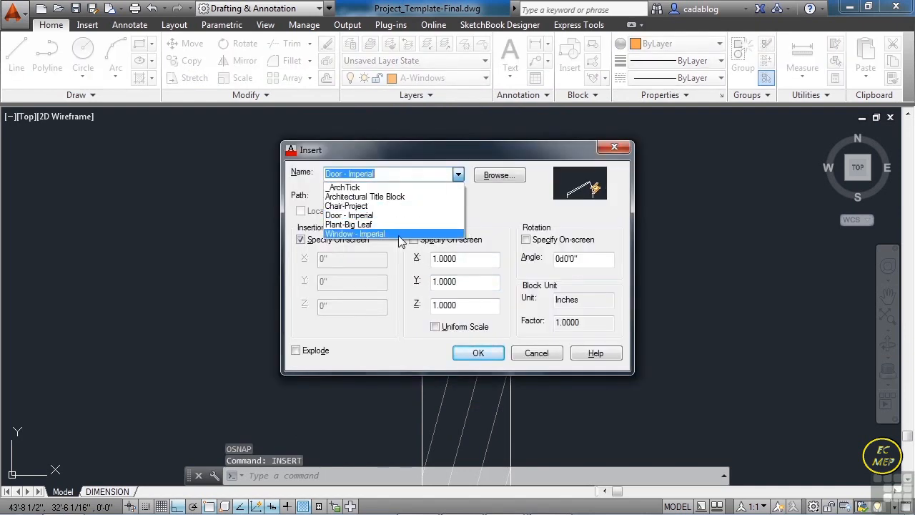
pyautogui.click(387, 235)
pyautogui.click(497, 357)
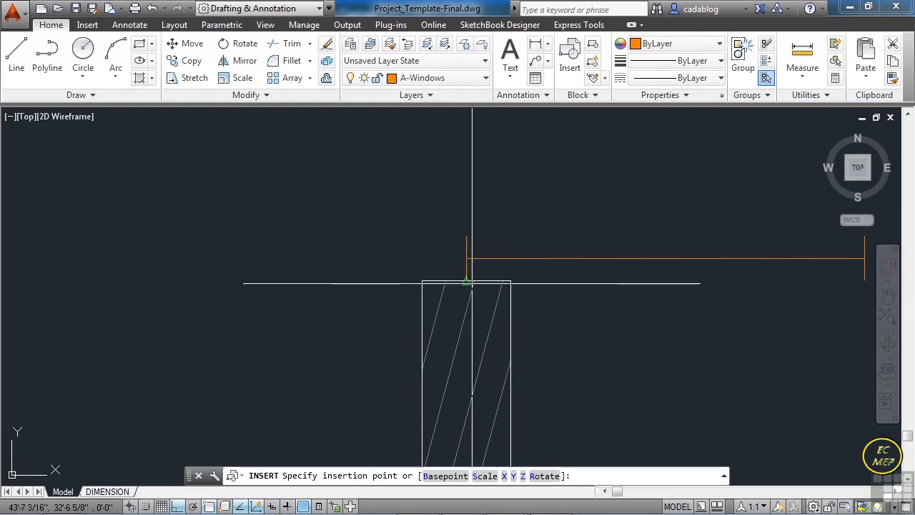
pyautogui.scroll(-5, 471, 353)
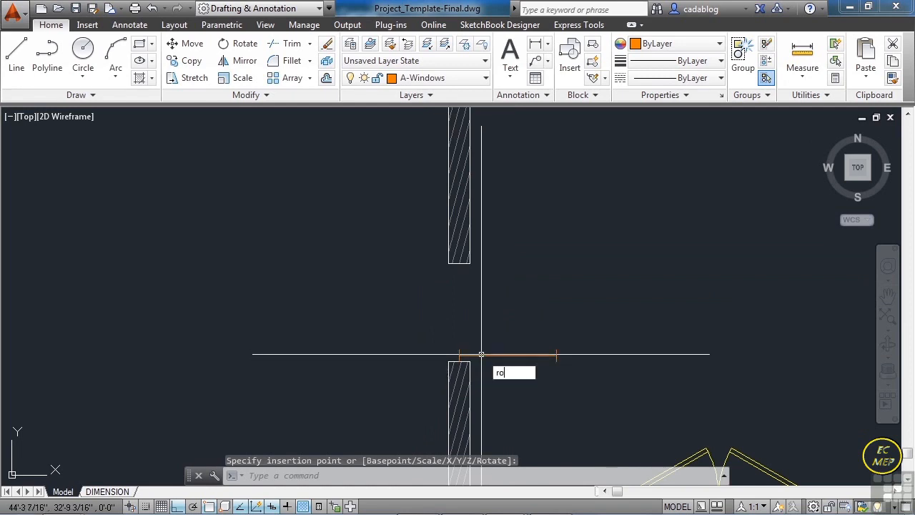
# - Rotate the inserted window 90 degrees about the midpoint of the wall end
pyautogui.click(481, 353)
pyautogui.scroll(5, 474, 357)
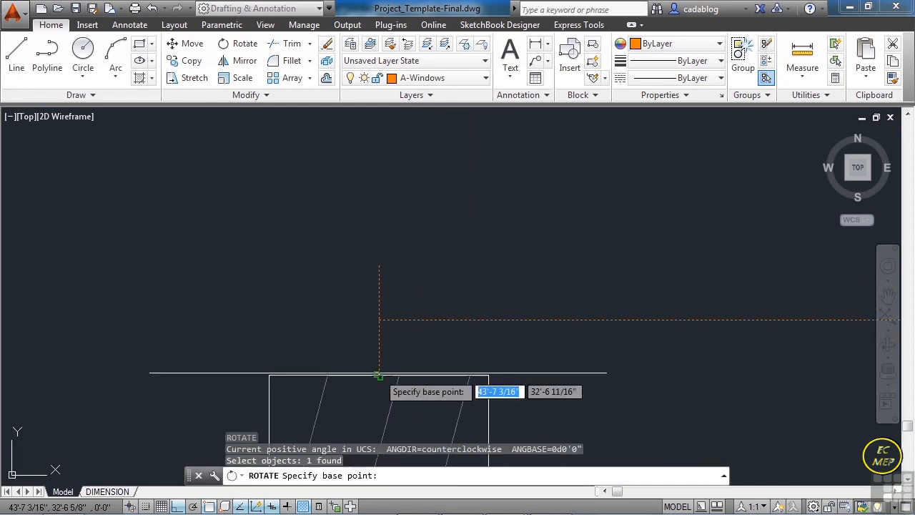
pyautogui.press('Return')
pyautogui.click(378, 374)
pyautogui.click(378, 373)
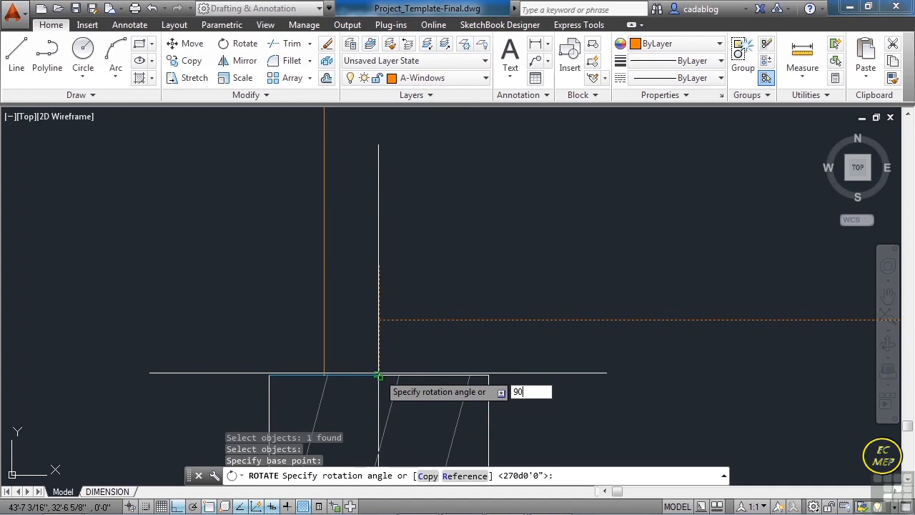
pyautogui.write('90')
pyautogui.press('Return')
pyautogui.click(343, 322)
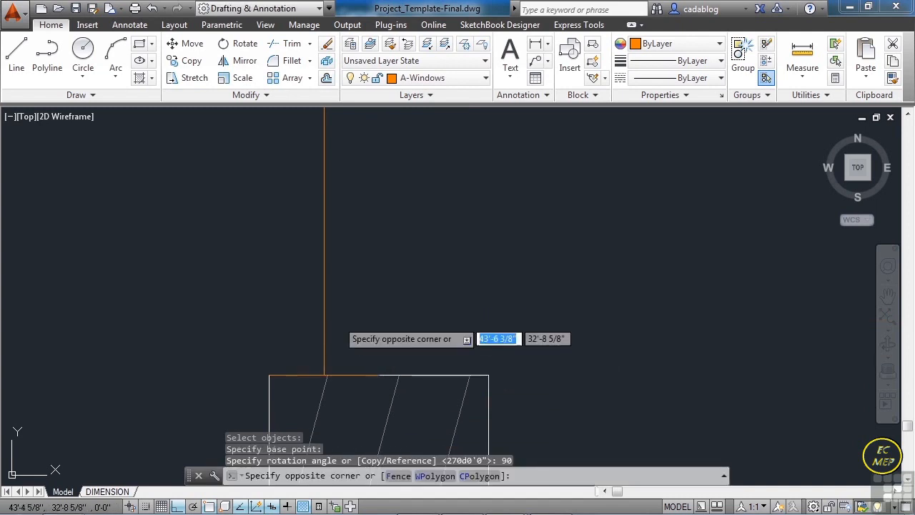
pyautogui.click(306, 321)
pyautogui.scroll(-8, 372, 366)
pyautogui.scroll(4, 366, 213)
pyautogui.scroll(-2, 363, 203)
pyautogui.press('Escape')
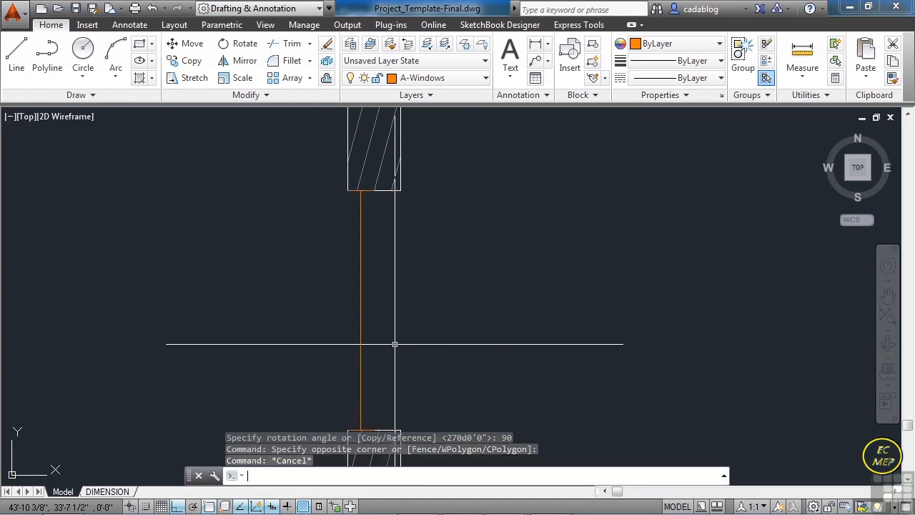
# - Move the window from its upper endpoint to the midpoint of the wall end above, centring it in the wall thickness
pyautogui.write('m')
pyautogui.press('Return')
pyautogui.click(394, 336)
pyautogui.click(341, 328)
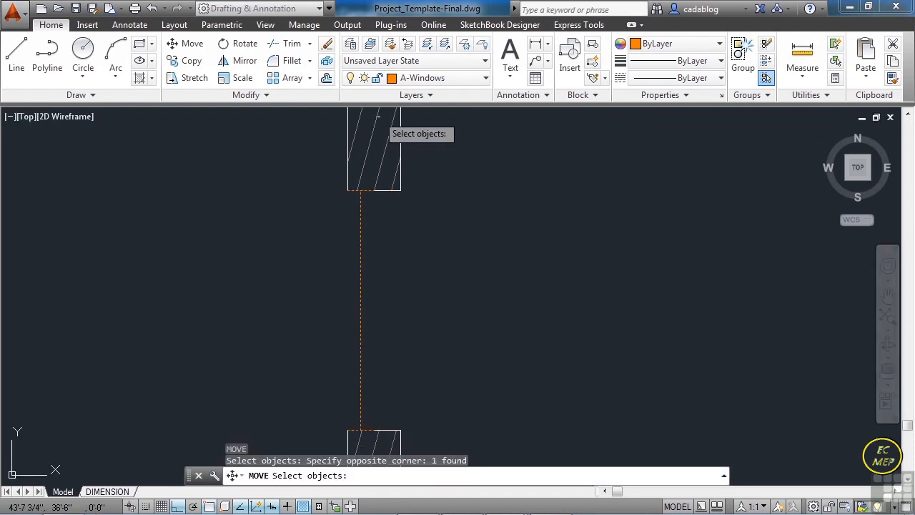
pyautogui.moveTo(378, 229); pyautogui.dragTo(415, 393, button='middle')
pyautogui.press('Return')
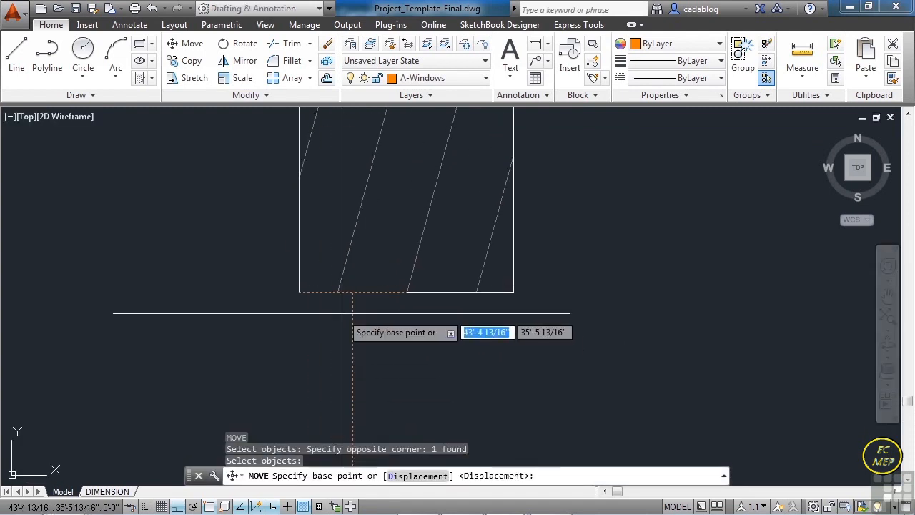
pyautogui.click(353, 292)
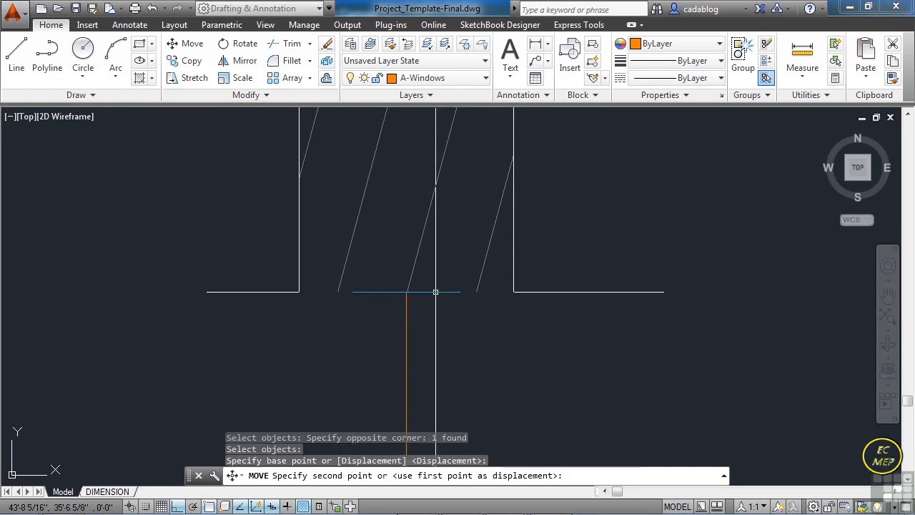
pyautogui.click(434, 293)
# - Copy the window by its upper endpoint to the wall-end midpoint at the top of the west wall's middle opening
pyautogui.press('Return')
pyautogui.click(442, 318)
pyautogui.click(384, 312)
pyautogui.press('Return')
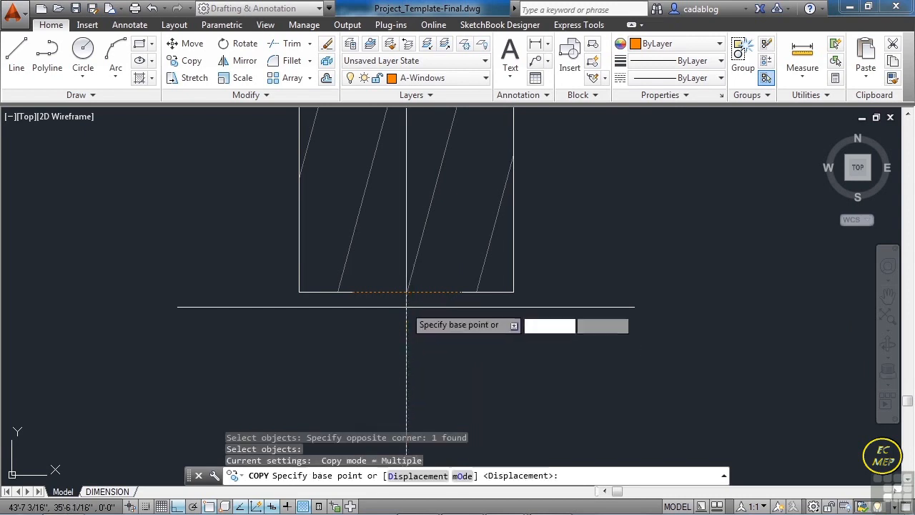
pyautogui.click(407, 293)
pyautogui.scroll(-5, 455, 327)
pyautogui.scroll(-5, 456, 328)
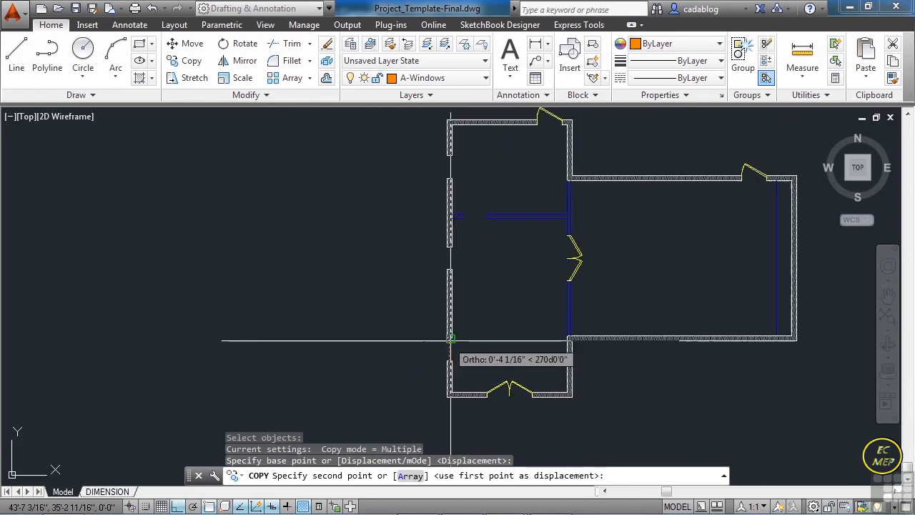
pyautogui.scroll(6, 421, 256)
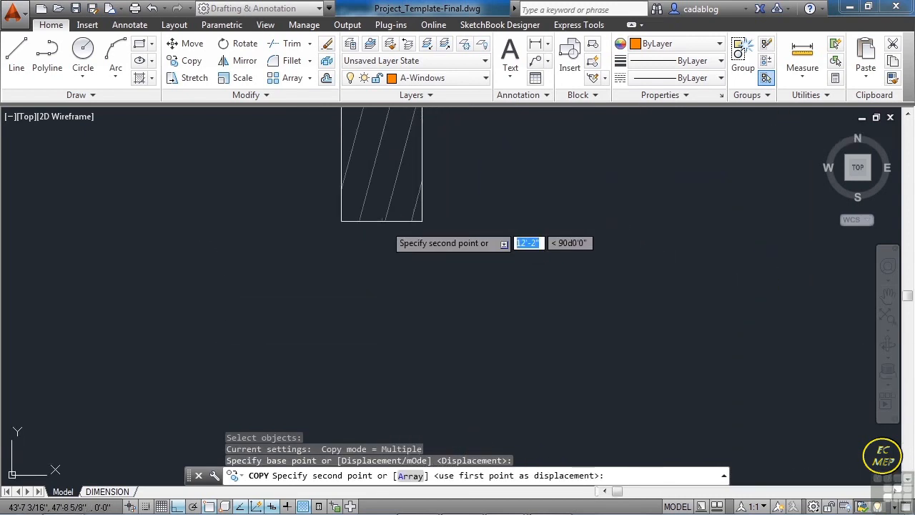
pyautogui.click(381, 221)
# - Place another copy of the window at the wall-end midpoint of the west wall's uppermost opening and end the copying
pyautogui.scroll(-8, 396, 319)
pyautogui.moveTo(407, 157); pyautogui.dragTo(412, 362, button='middle')
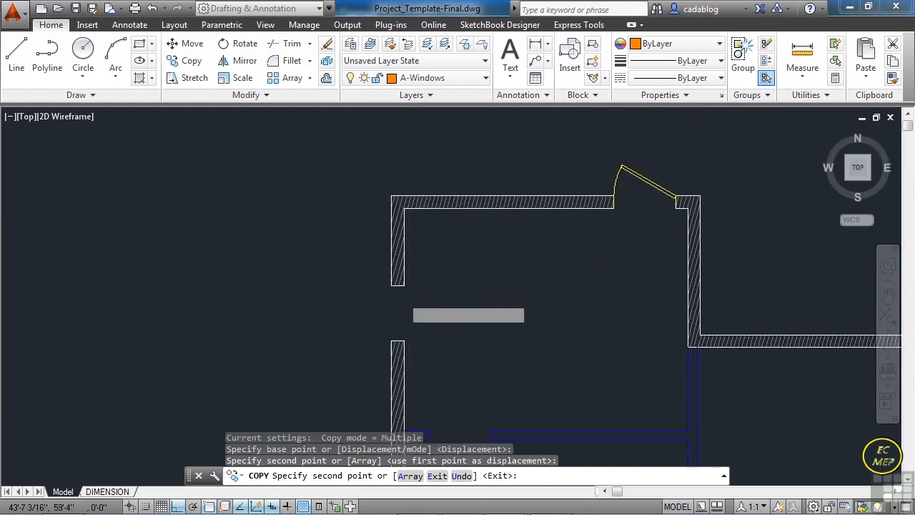
pyautogui.scroll(8, 408, 293)
pyautogui.press('Return')
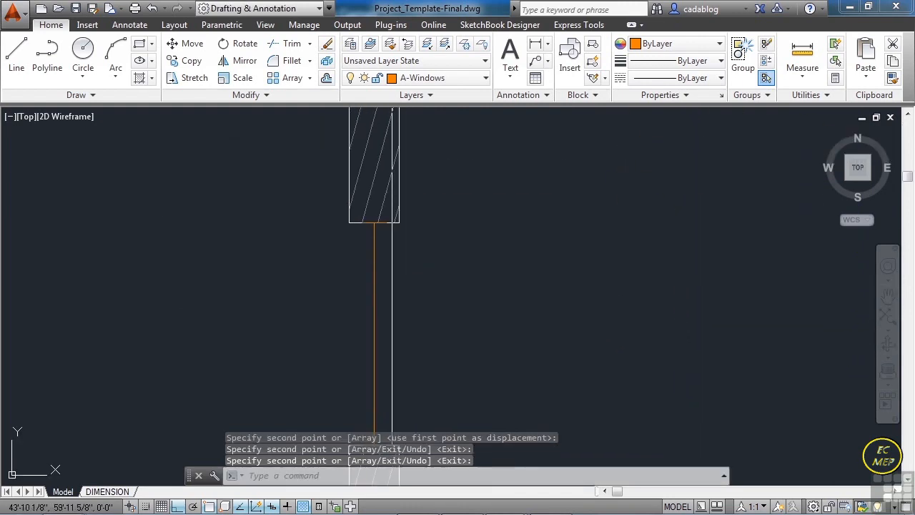
pyautogui.scroll(-6, 393, 279)
pyautogui.scroll(-2, 351, 224)
pyautogui.moveTo(421, 327); pyautogui.dragTo(433, 149, button='middle')
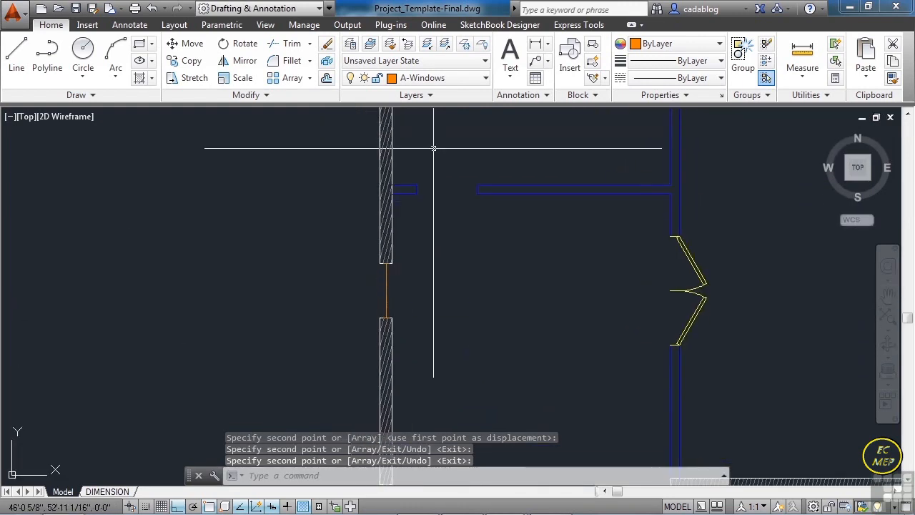
# - Copy the single door in the west wing's north wall by its hinge-side corner to the opening in the interior partition
pyautogui.scroll(-6, 369, 243)
pyautogui.scroll(4, 374, 307)
pyautogui.scroll(-4, 388, 259)
pyautogui.moveTo(389, 260); pyautogui.dragTo(358, 273, button='middle')
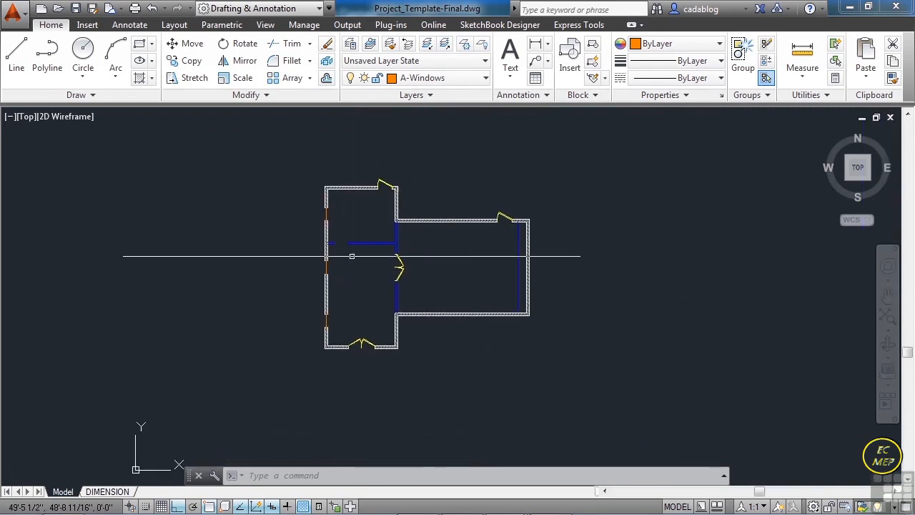
pyautogui.scroll(2, 351, 256)
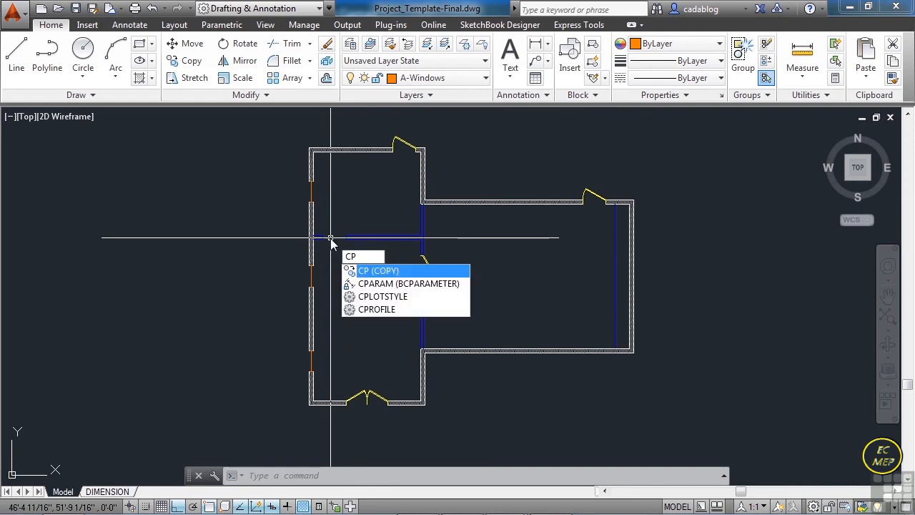
pyautogui.press('Return')
pyautogui.scroll(4, 403, 144)
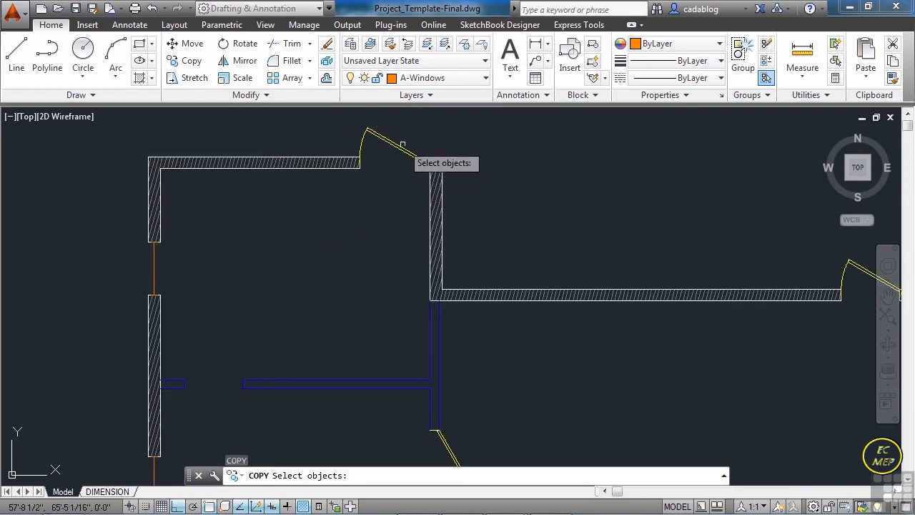
pyautogui.scroll(2, 402, 147)
pyautogui.press('Return')
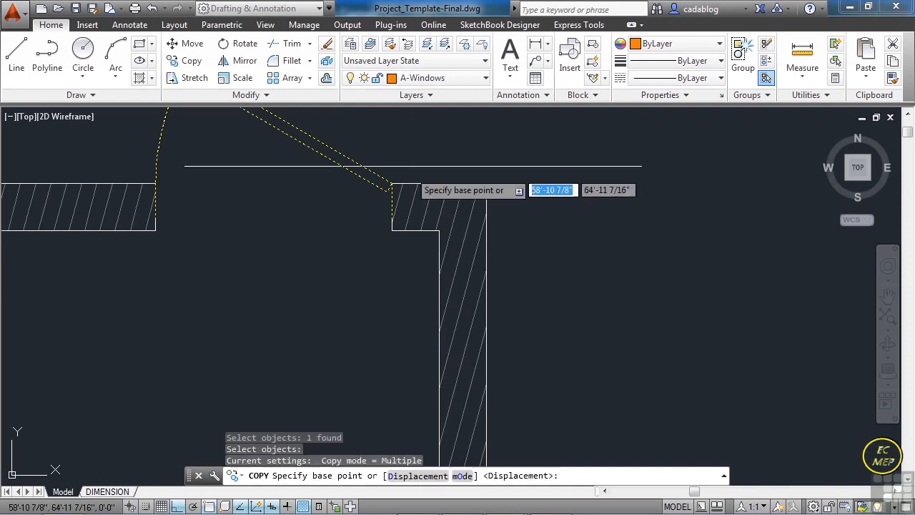
pyautogui.click(390, 184)
pyautogui.scroll(-8, 403, 170)
pyautogui.scroll(8, 243, 386)
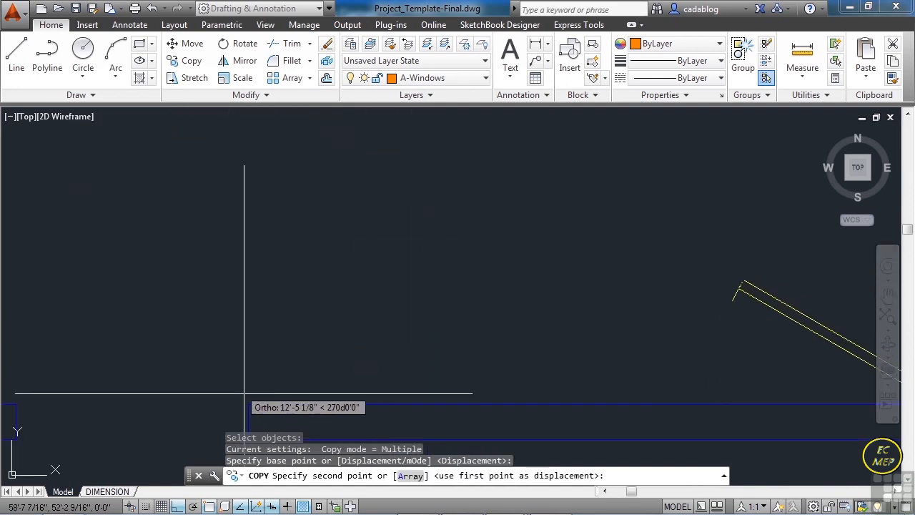
pyautogui.click(248, 414)
pyautogui.scroll(-2, 361, 282)
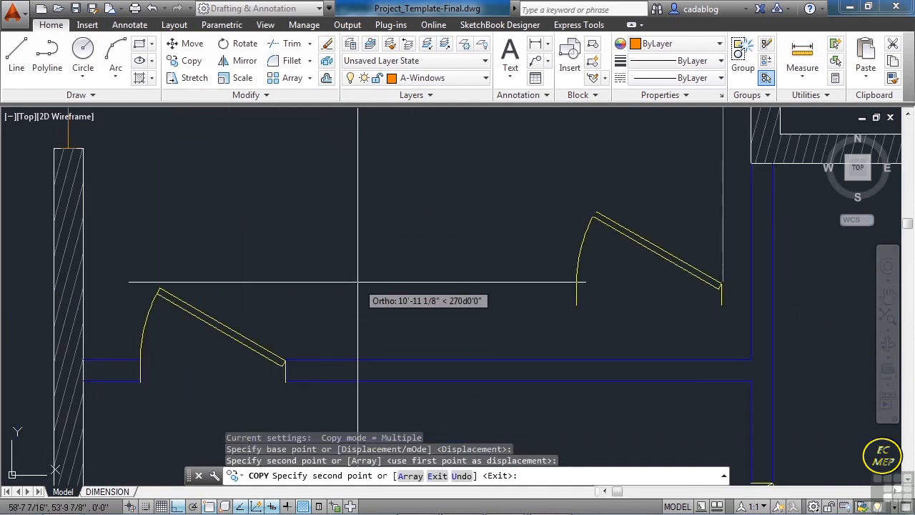
pyautogui.press('Return')
# - Move the copied door from its hinge-side corner to the upper corner of the partition end, closing the gap
pyautogui.scroll(4, 270, 369)
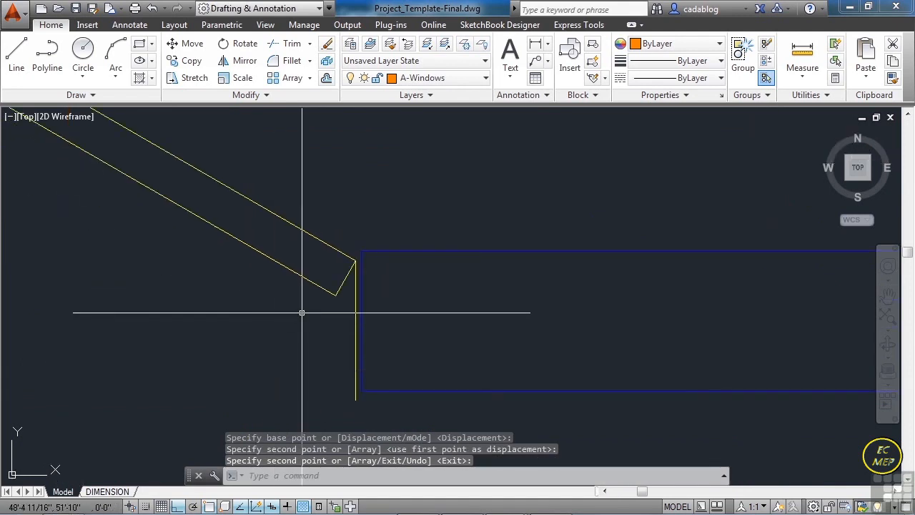
pyautogui.write('m')
pyautogui.press('Return')
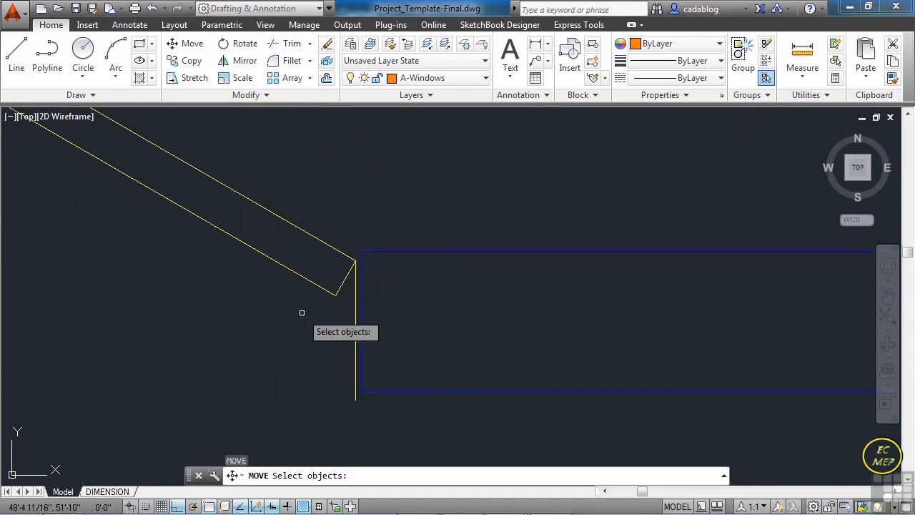
pyautogui.click(311, 253)
pyautogui.click(276, 292)
pyautogui.scroll(3, 350, 265)
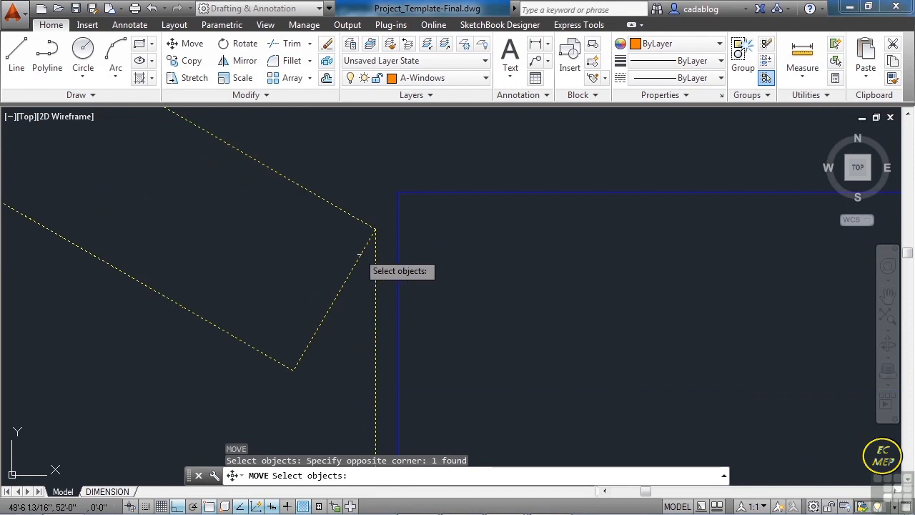
pyautogui.press('Return')
pyautogui.click(374, 229)
pyautogui.click(397, 194)
pyautogui.scroll(-4, 444, 208)
pyautogui.scroll(2, 286, 225)
pyautogui.scroll(-7, 276, 231)
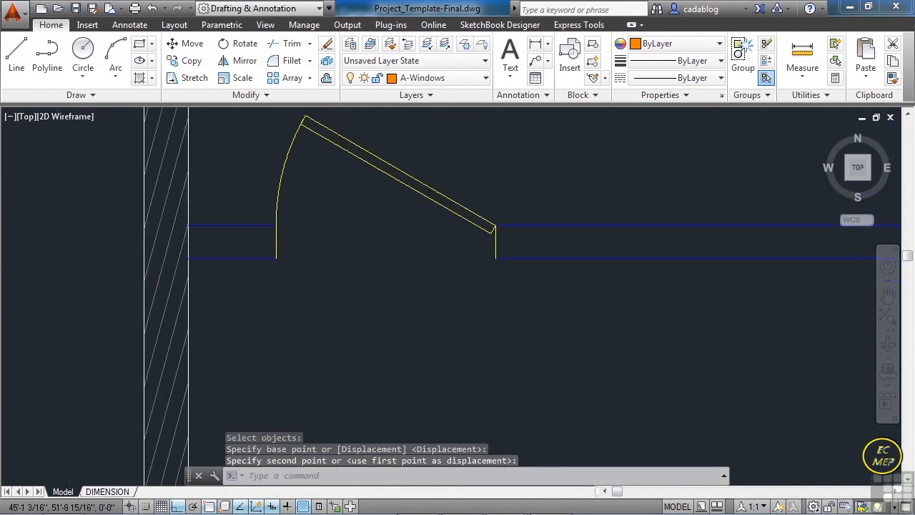
pyautogui.moveTo(316, 293); pyautogui.dragTo(318, 276, button='middle')
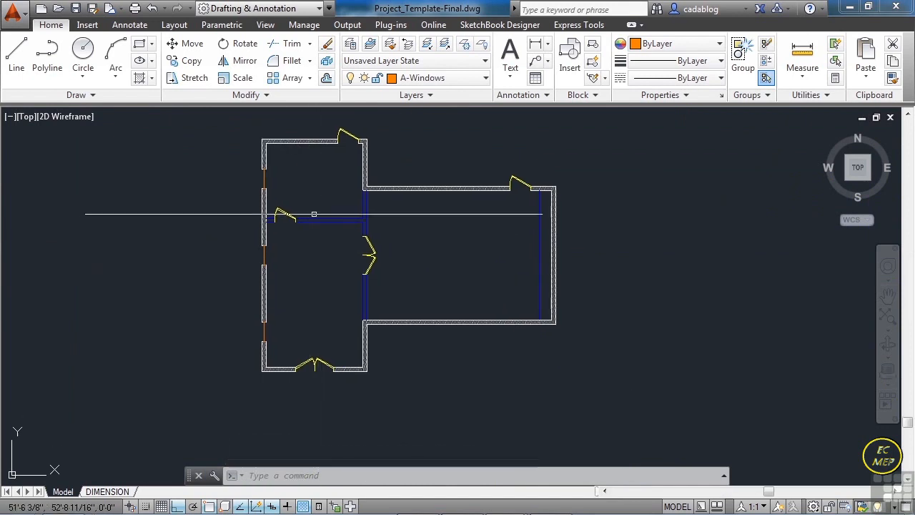
# - Make Chair the current layer and insert the Chair-Project block at a 180-degree angle near the large room's southwest corner
pyautogui.click(484, 83)
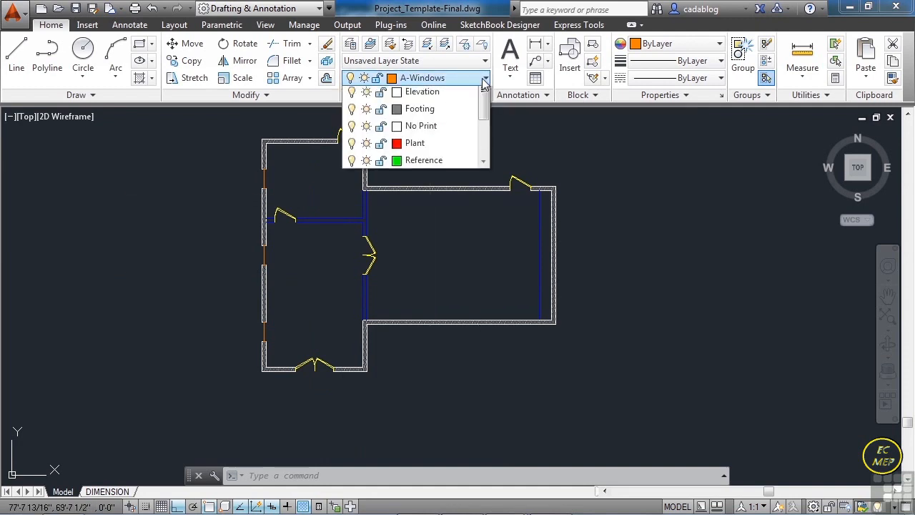
pyautogui.click(419, 114)
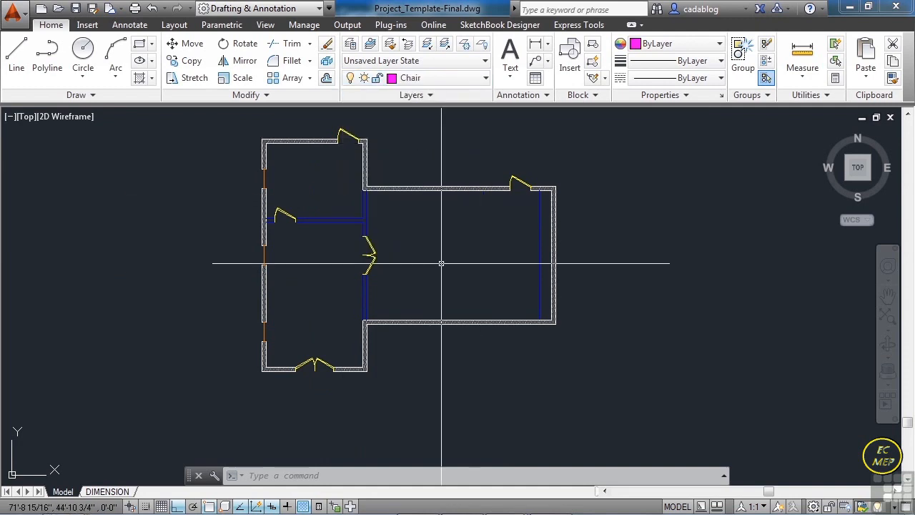
pyautogui.press('Return')
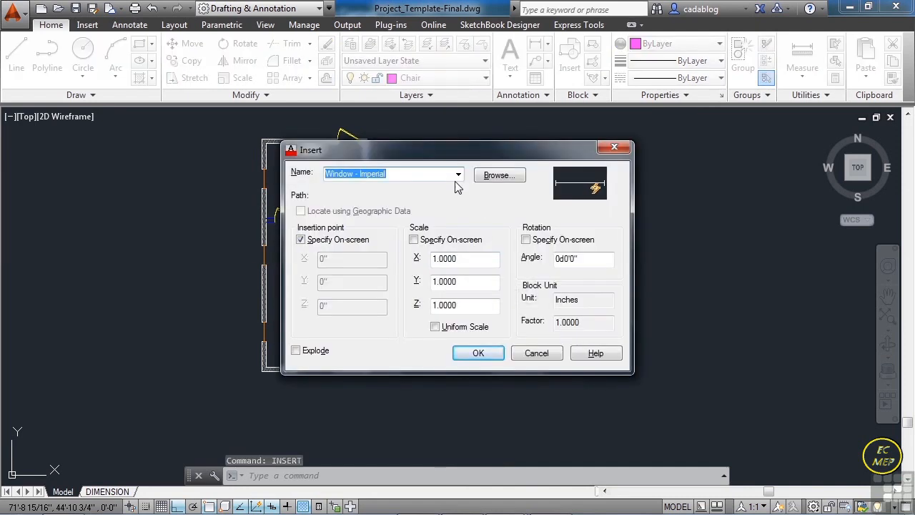
pyautogui.click(458, 176)
pyautogui.click(371, 209)
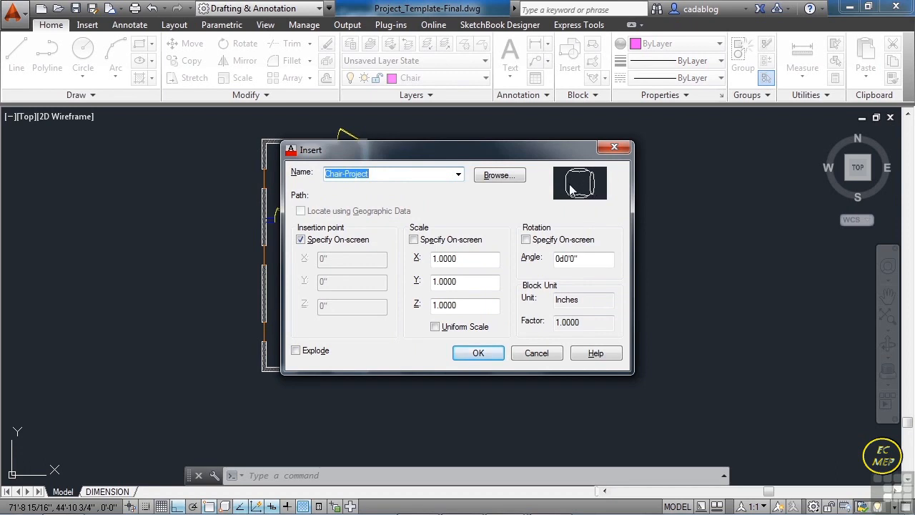
pyautogui.click(527, 241)
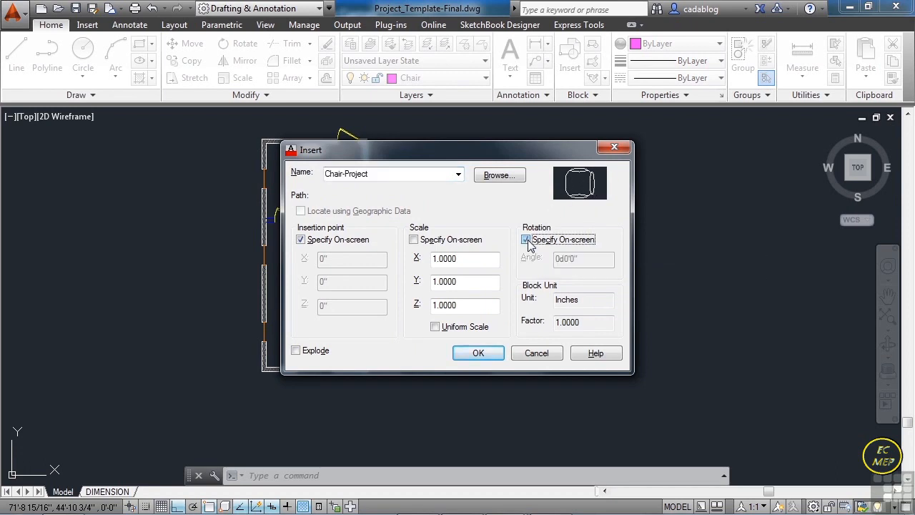
pyautogui.click(575, 258)
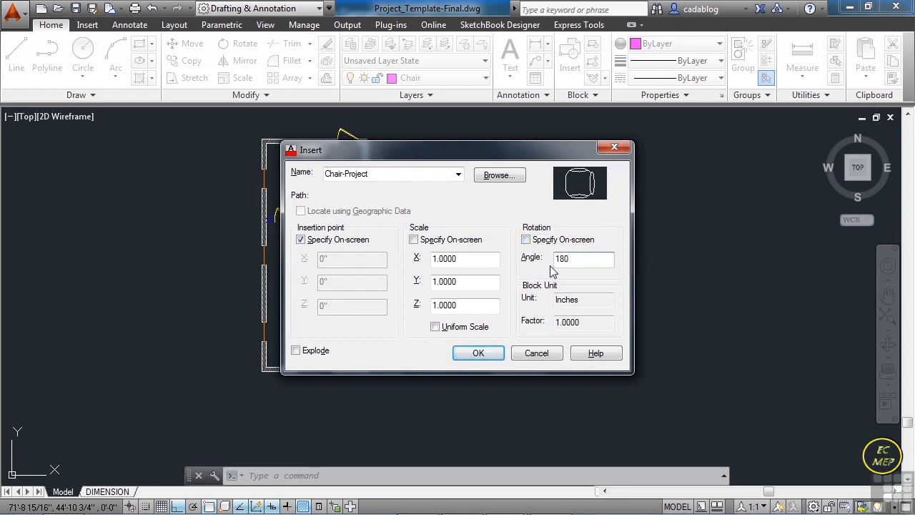
pyautogui.click(479, 354)
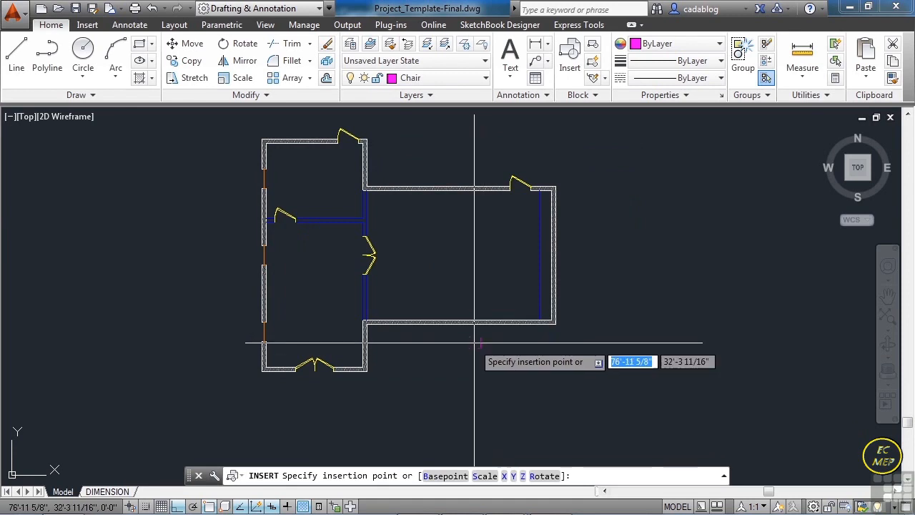
pyautogui.scroll(3, 400, 299)
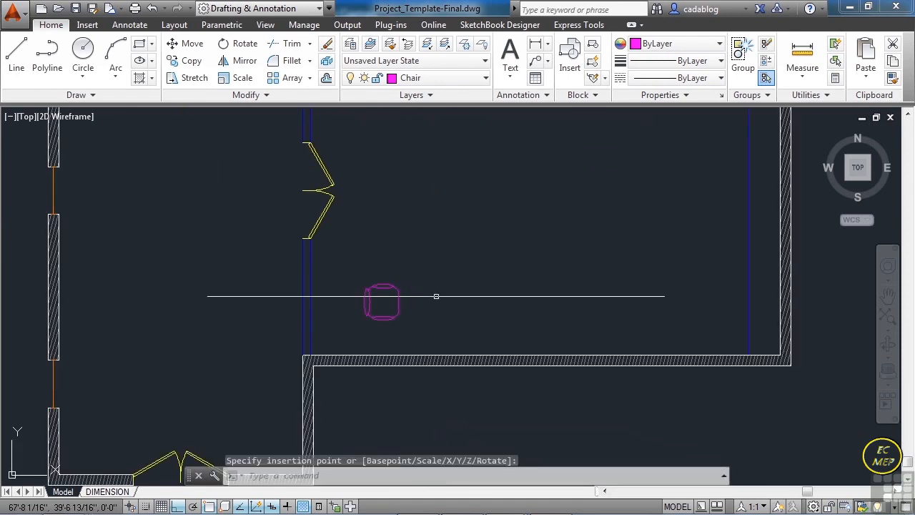
pyautogui.scroll(-2, 436, 296)
pyautogui.moveTo(481, 251); pyautogui.dragTo(467, 273, button='middle')
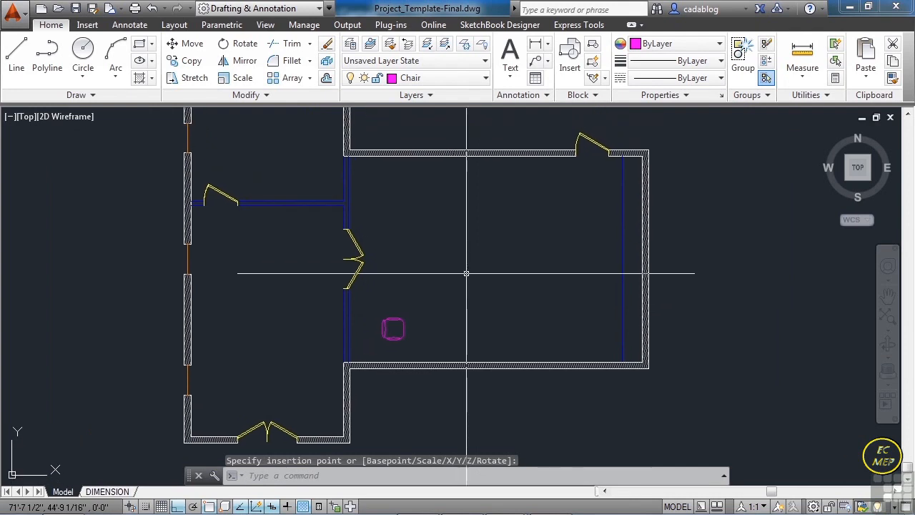
pyautogui.press('Escape')
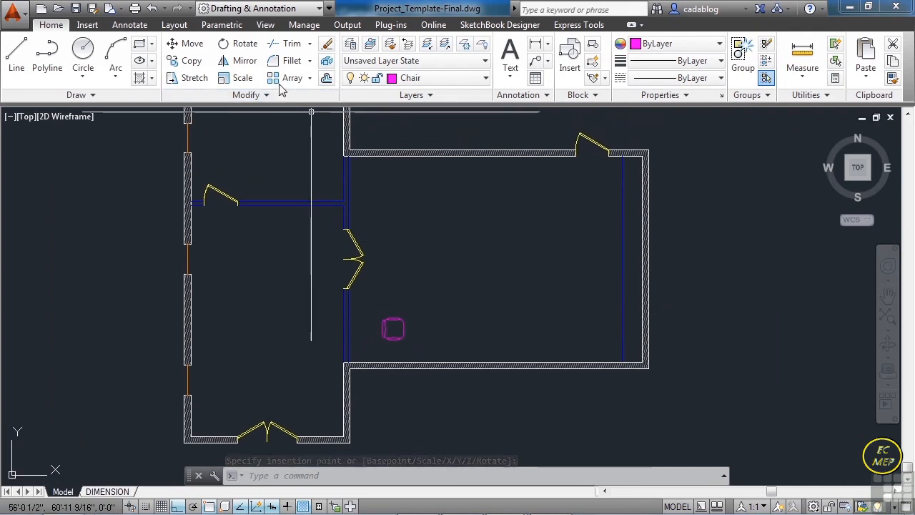
# - Array the chair rectangularly in 5 columns spaced 4'-0" and 5 rows spaced 3'-0"
pyautogui.click(286, 77)
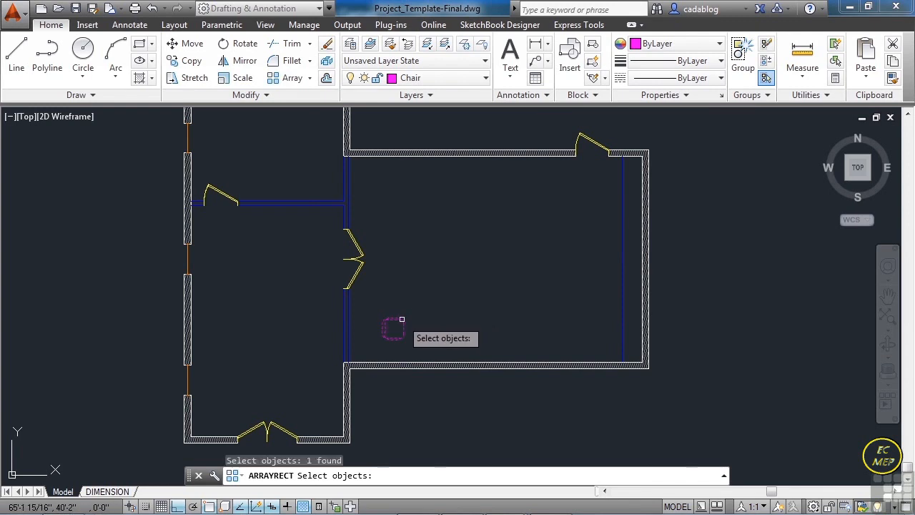
pyautogui.press('Return')
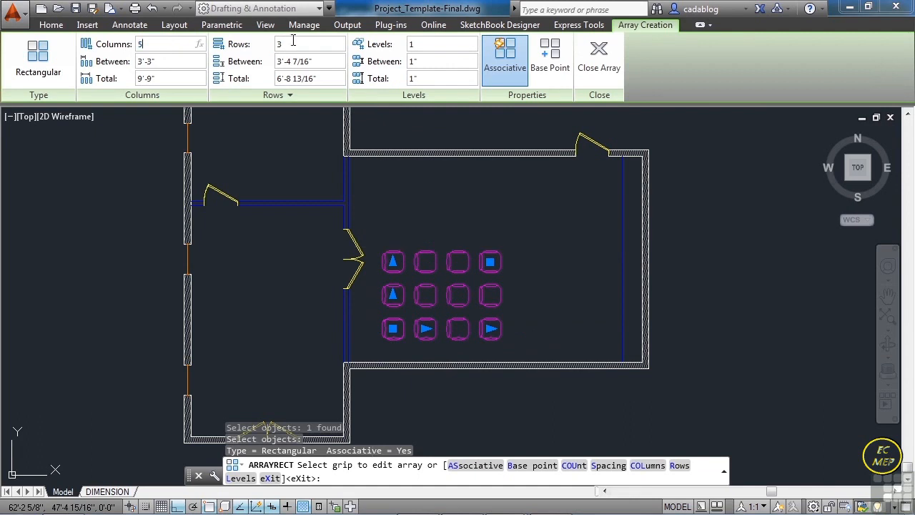
pyautogui.press('Return')
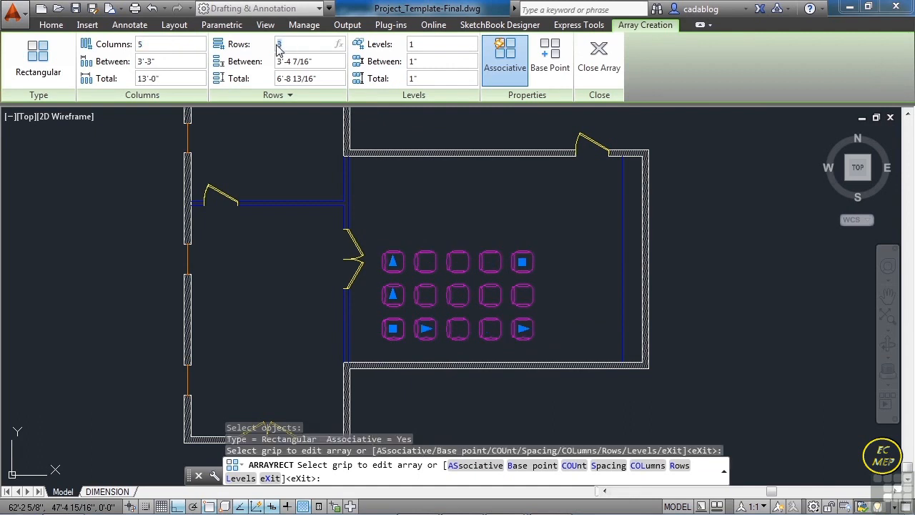
pyautogui.write('5')
pyautogui.press('Return')
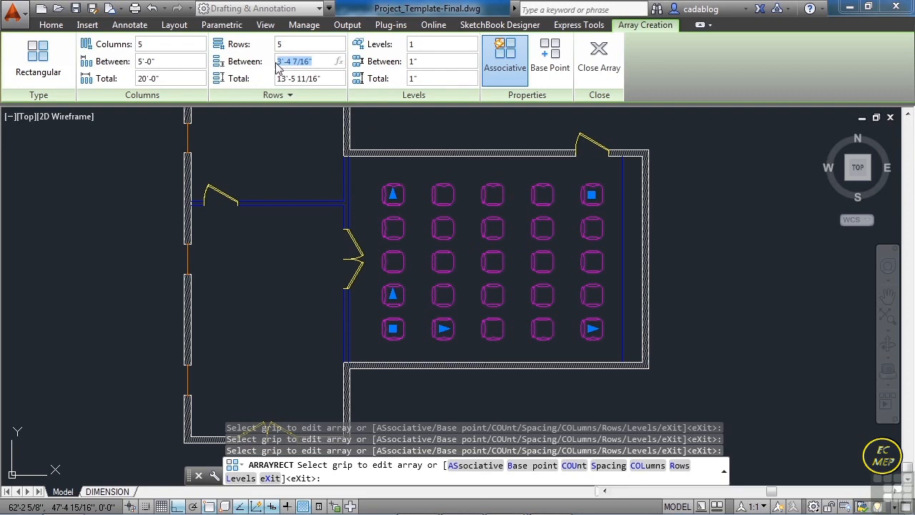
pyautogui.press('Return')
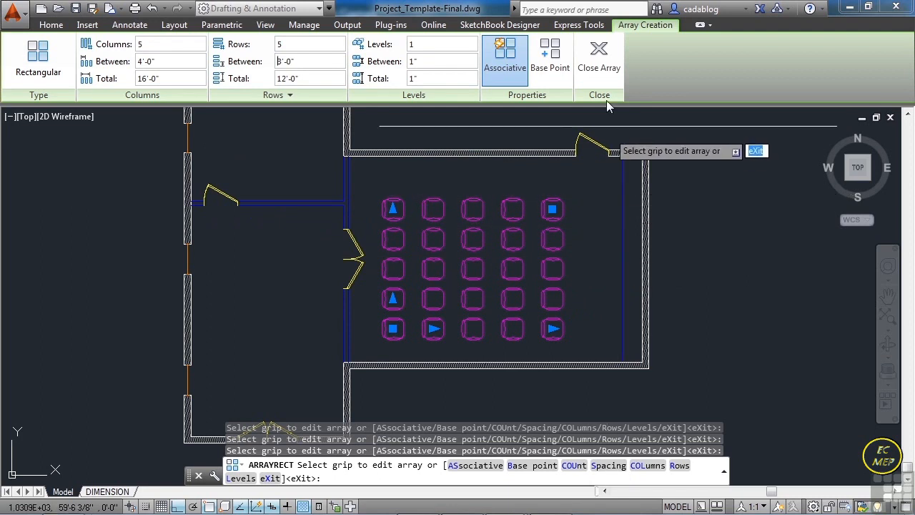
pyautogui.click(600, 69)
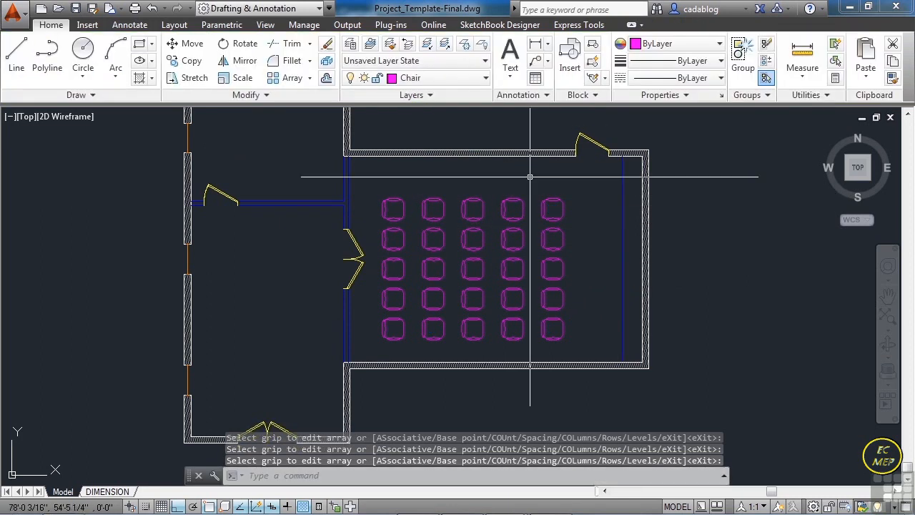
pyautogui.press('Return')
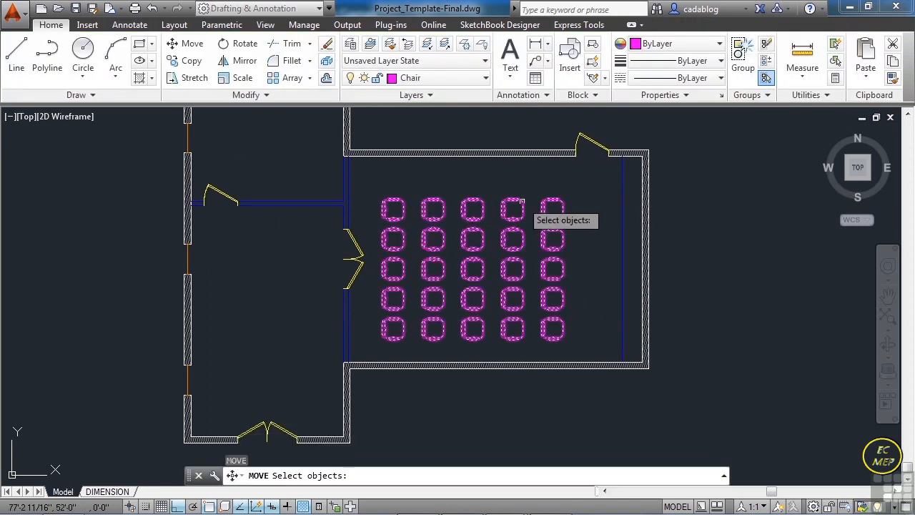
pyautogui.click(521, 201)
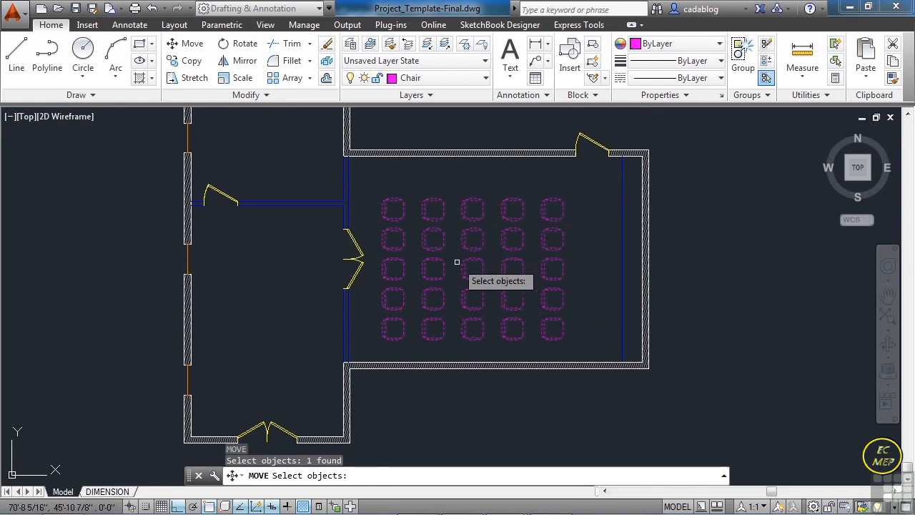
pyautogui.press('Escape')
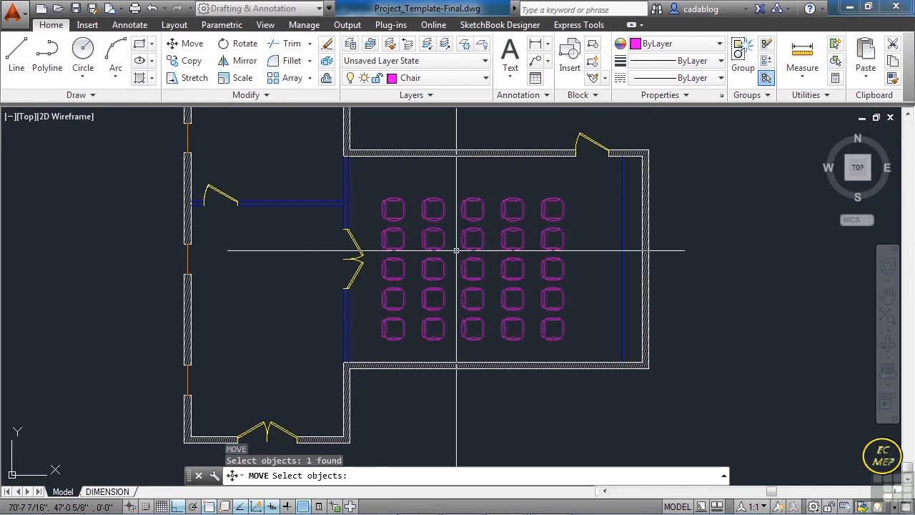
# - Draw a diagonal line from the large room's inner southwest corner to the upper end of the blue line along its east side
pyautogui.write('L')
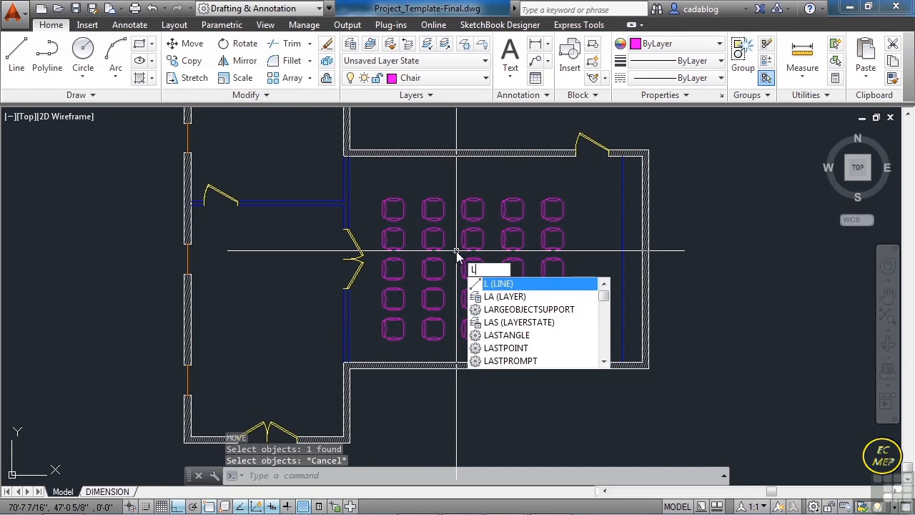
pyautogui.press('Return')
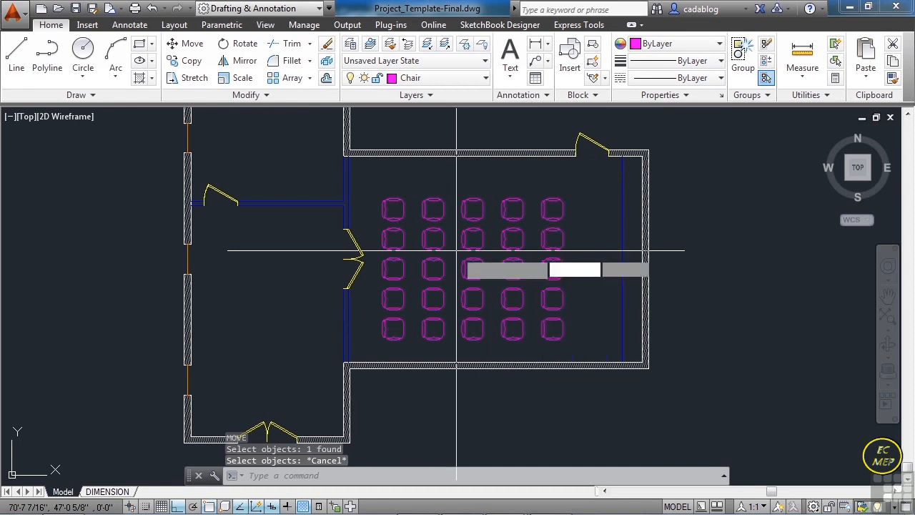
pyautogui.click(346, 364)
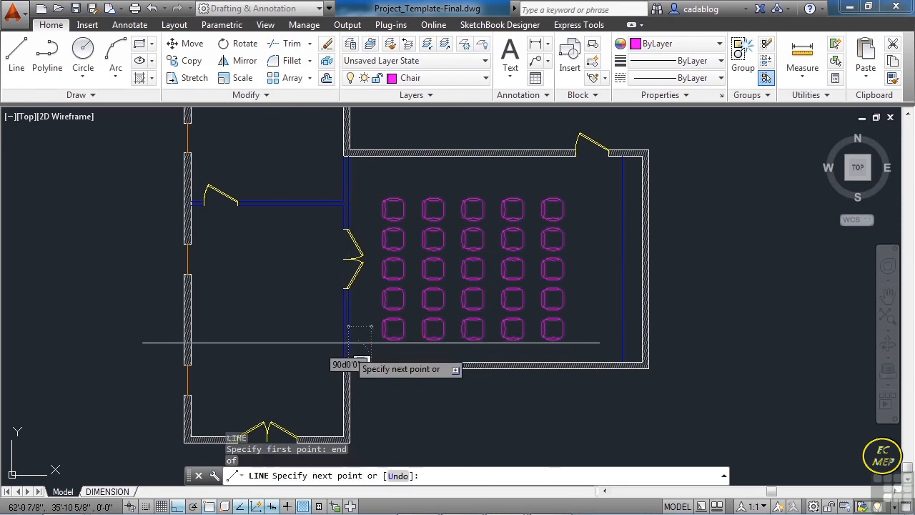
pyautogui.write('d')
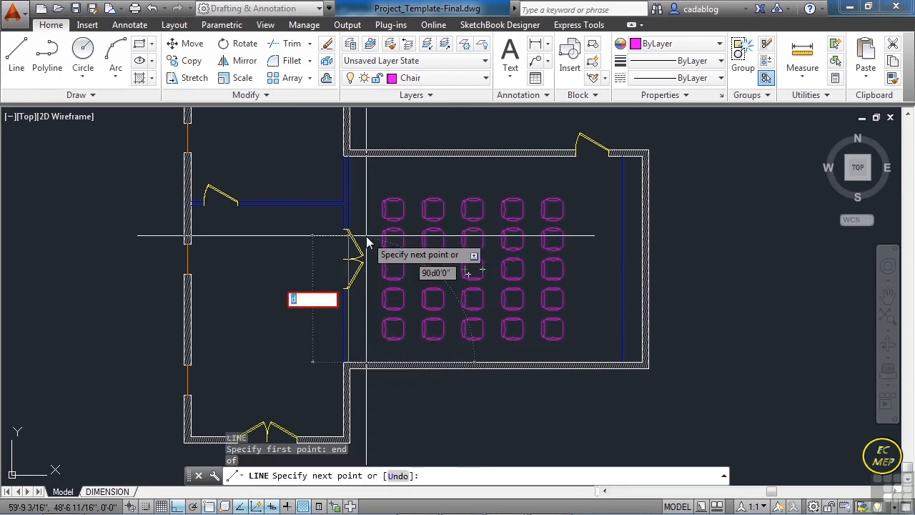
pyautogui.press('Return')
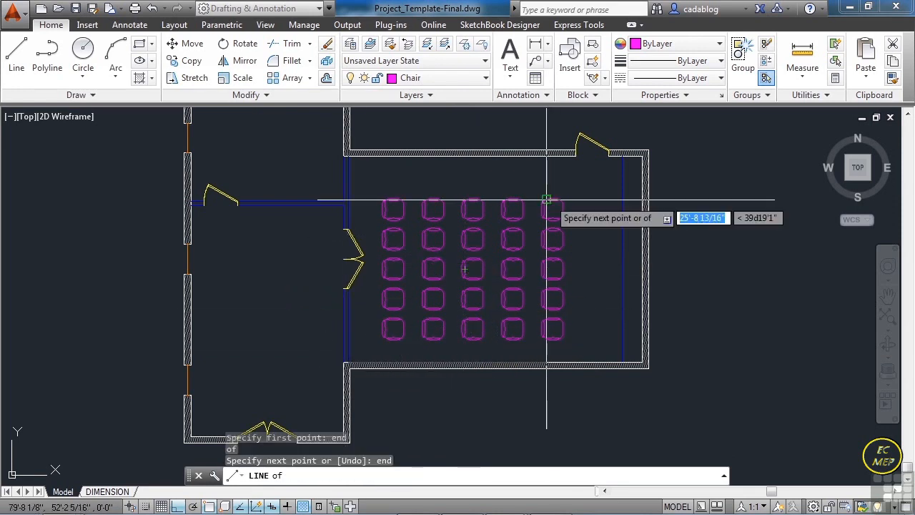
pyautogui.click(609, 176)
pyautogui.press('Return')
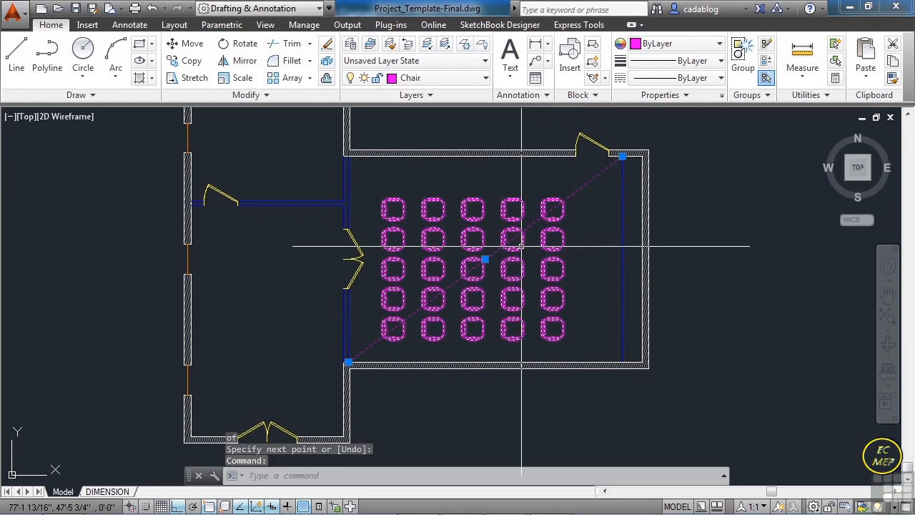
# - Move the chair array from the middle of the centre chair's back edge to the midpoint of the diagonal line
pyautogui.press('Escape')
pyautogui.press('Escape')
pyautogui.write('m')
pyautogui.press('Return')
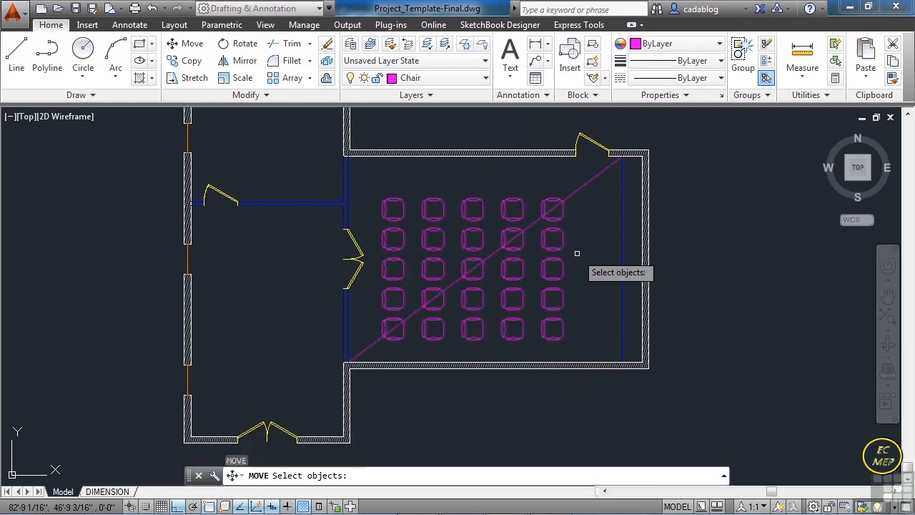
pyautogui.click(554, 250)
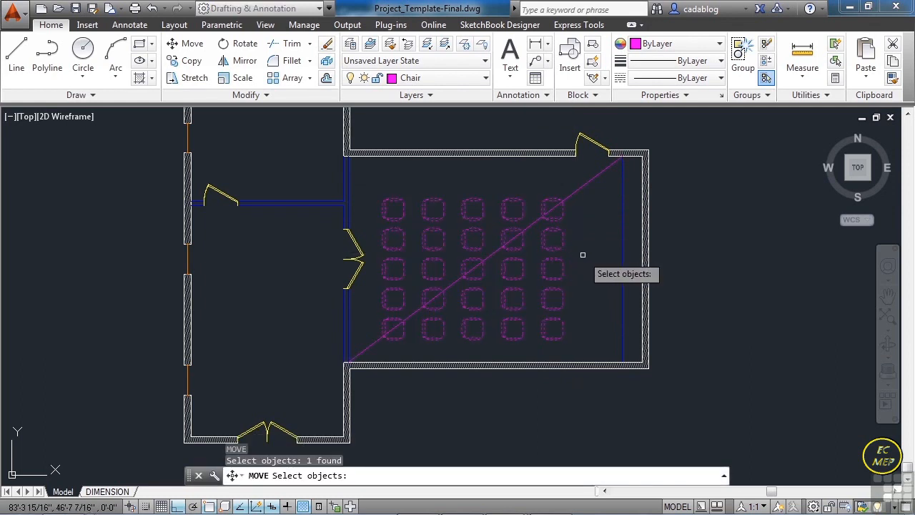
pyautogui.press('Return')
pyautogui.scroll(5, 472, 265)
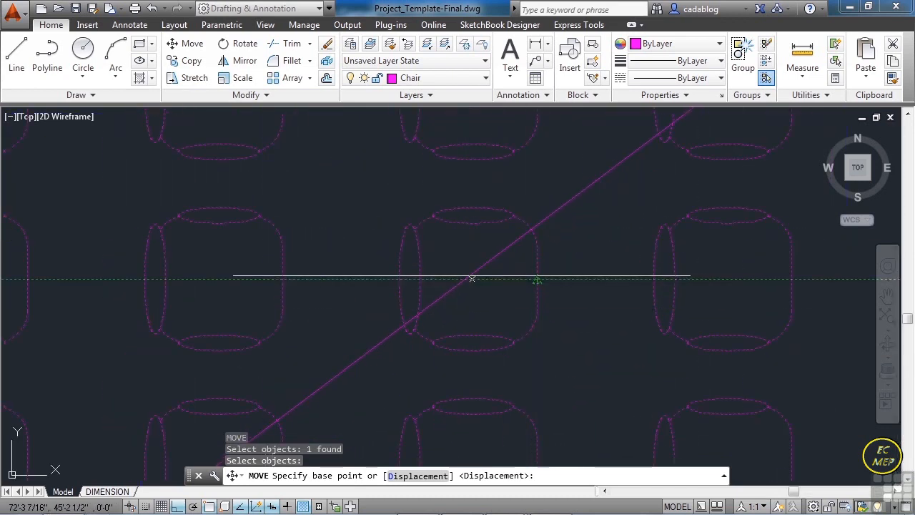
pyautogui.click(398, 279)
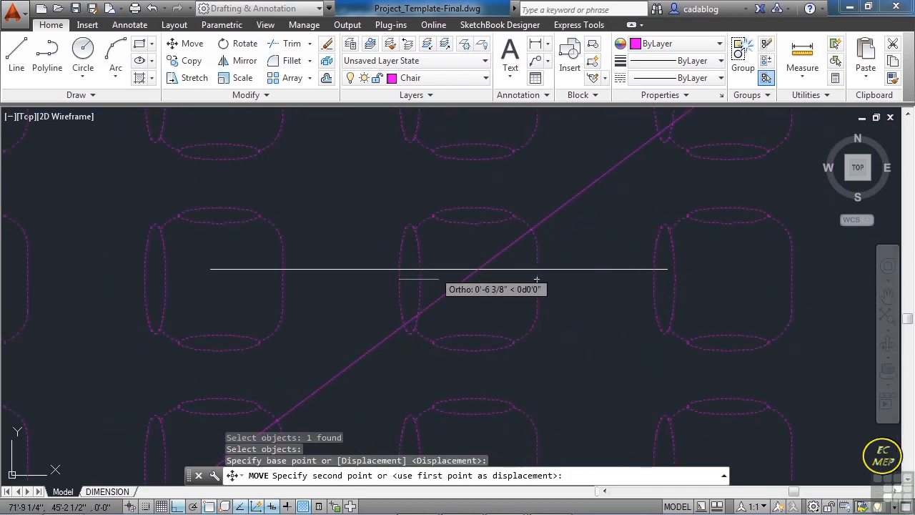
pyautogui.write('mid')
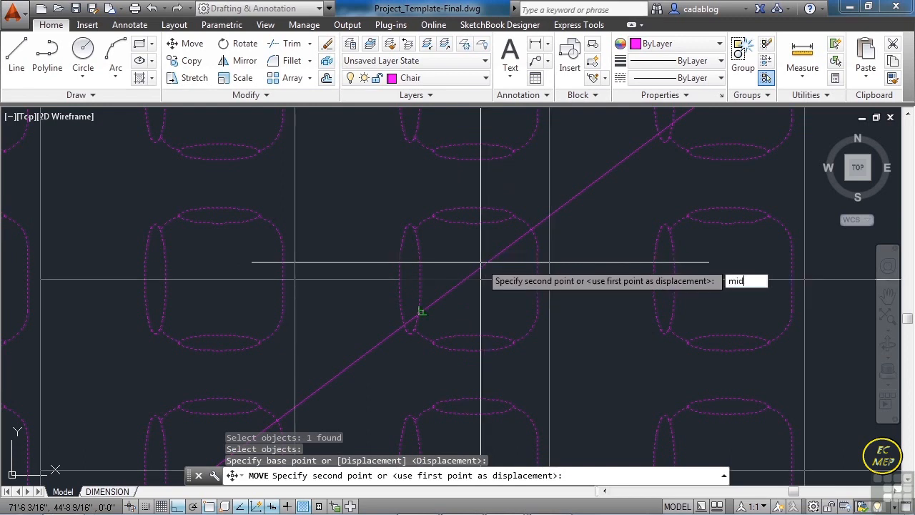
pyautogui.press('Return')
pyautogui.scroll(-5, 480, 261)
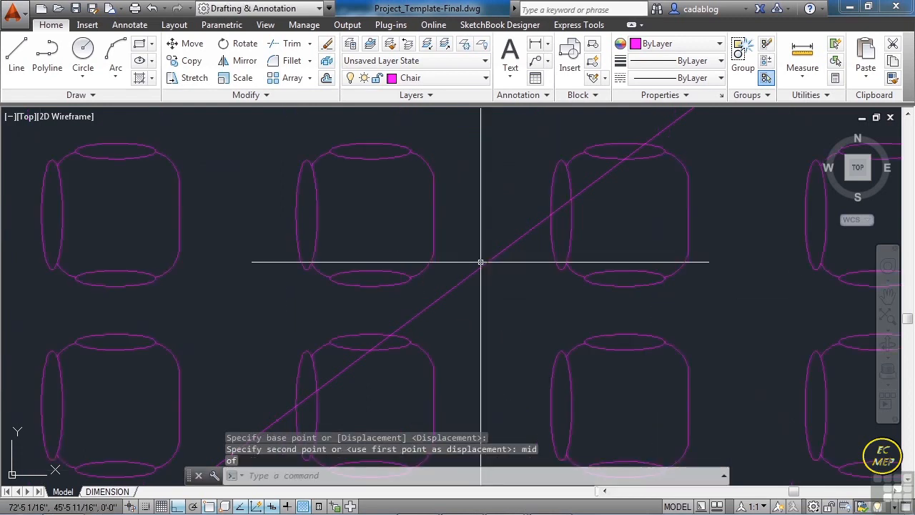
pyautogui.scroll(-2, 426, 248)
# - Move the chair array from the middle of the centre chair's front edge to the midpoint of the diagonal line
pyautogui.press('Escape')
pyautogui.write('m')
pyautogui.press('Return')
pyautogui.click(431, 230)
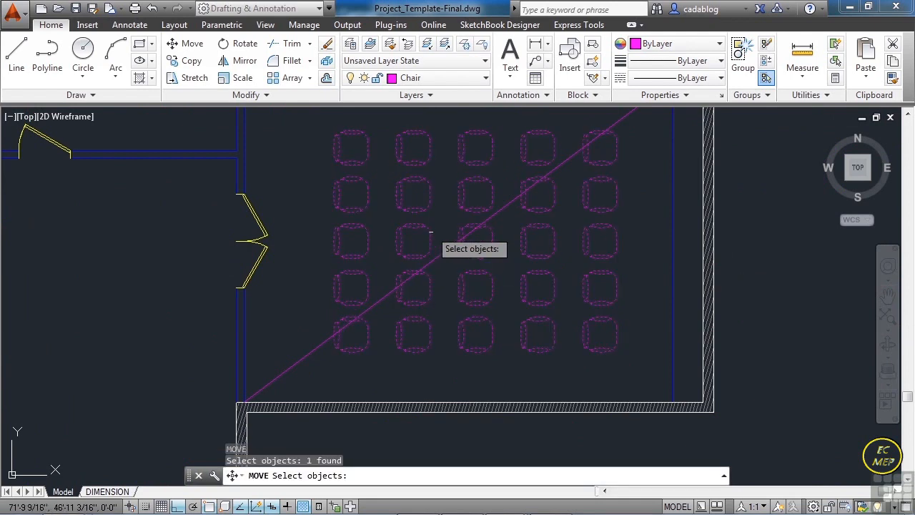
pyautogui.scroll(6, 458, 236)
pyautogui.press('Return')
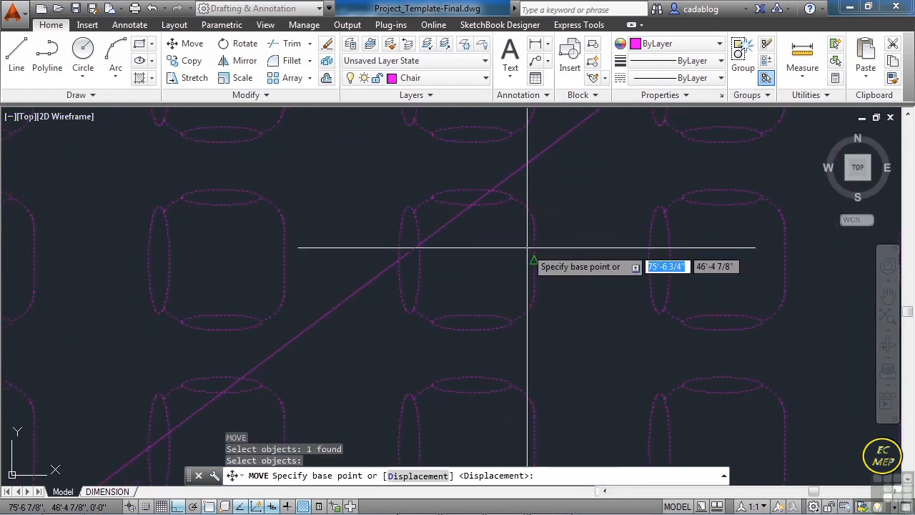
pyautogui.click(527, 255)
pyautogui.scroll(-4, 527, 258)
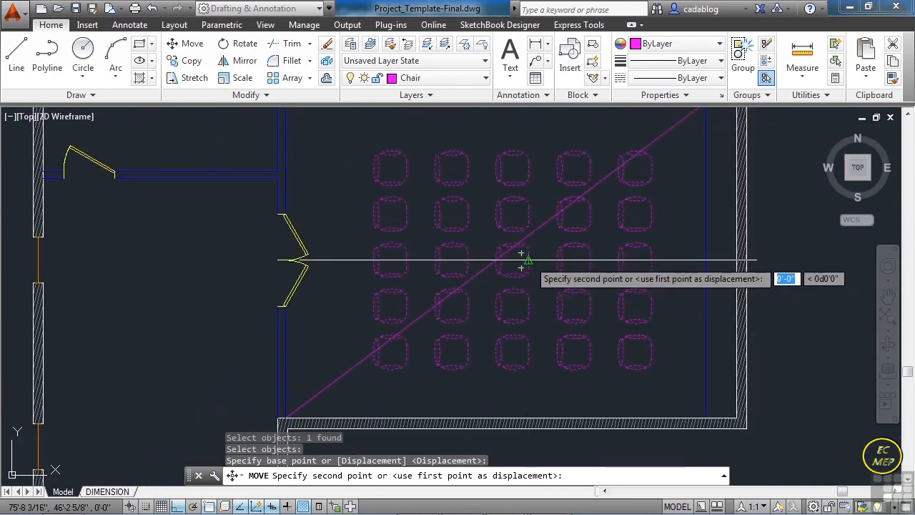
pyautogui.scroll(5, 529, 257)
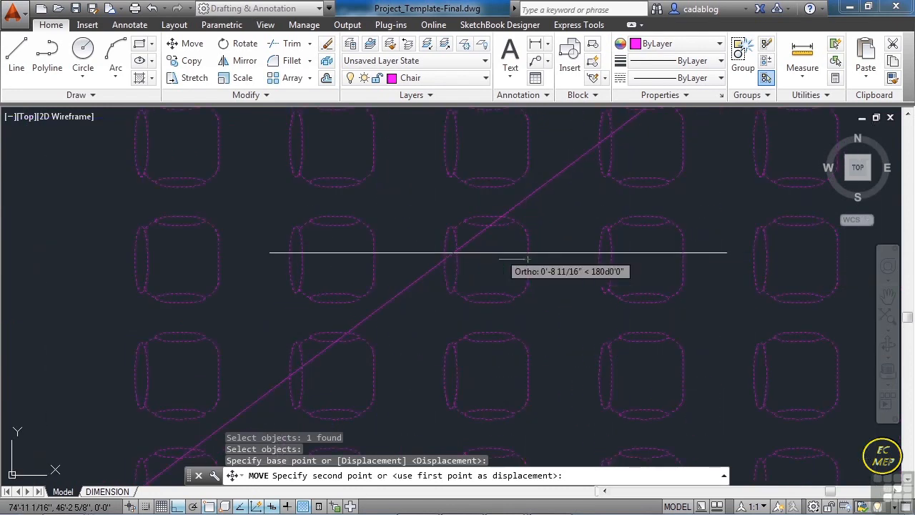
pyautogui.write('mid')
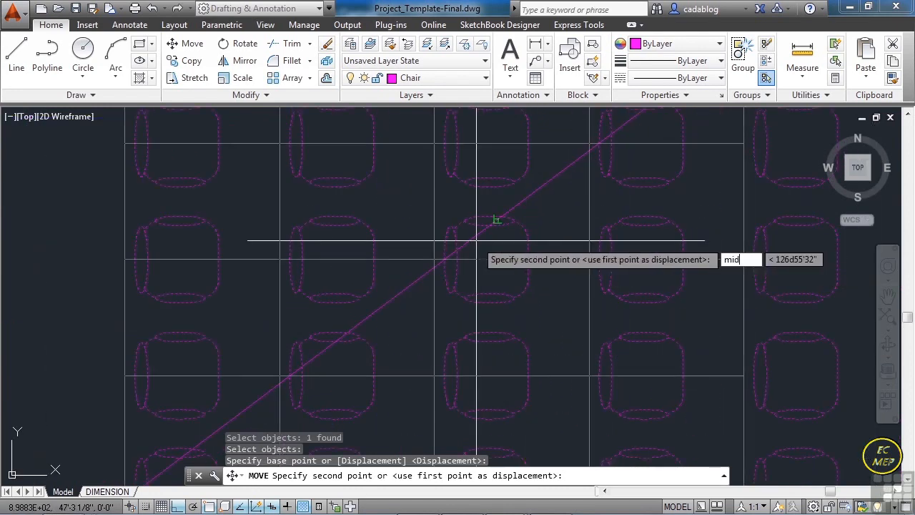
pyautogui.press('Return')
pyautogui.click(444, 259)
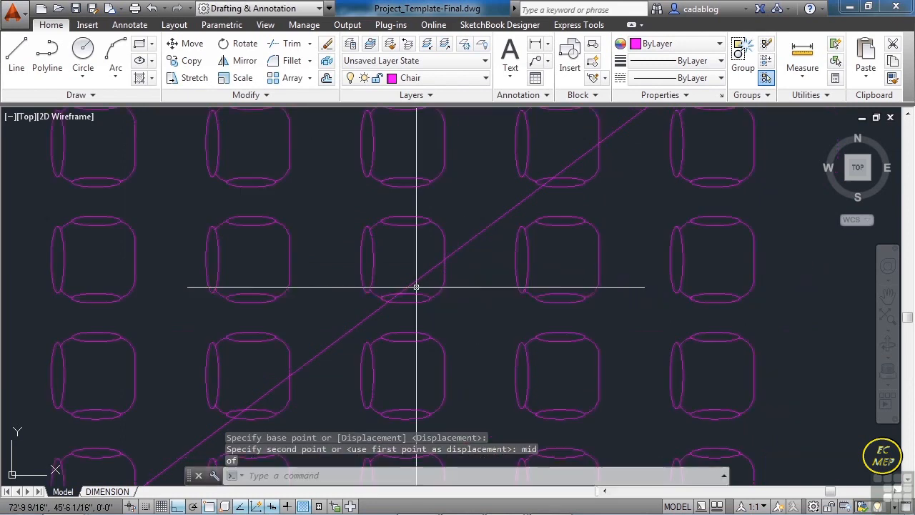
# - Erase the diagonal helper line crossing the large room
pyautogui.scroll(-4, 469, 271)
pyautogui.write('e')
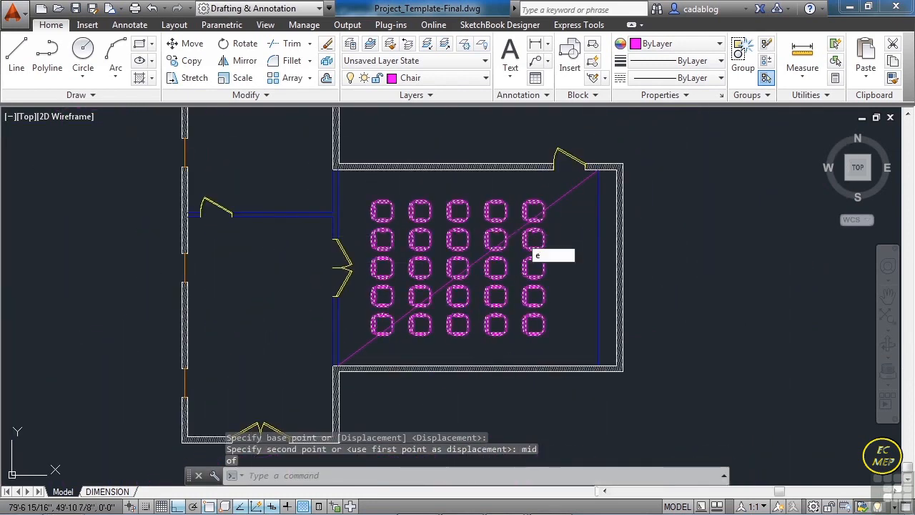
pyautogui.press('Return')
pyautogui.click(549, 207)
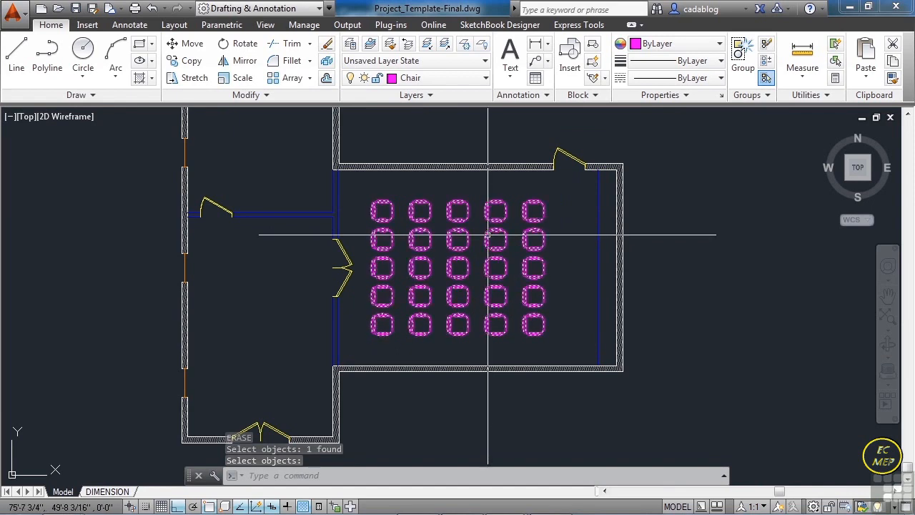
# - Make Plant the current layer and insert the Plant-Big Leaf block outdoors, just south of the large room's southwest corner
pyautogui.scroll(-5, 498, 251)
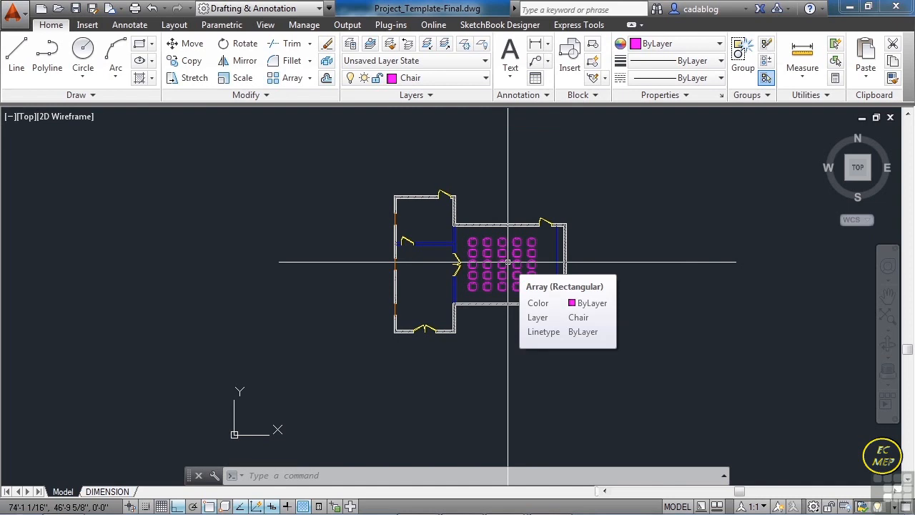
pyautogui.scroll(2, 499, 269)
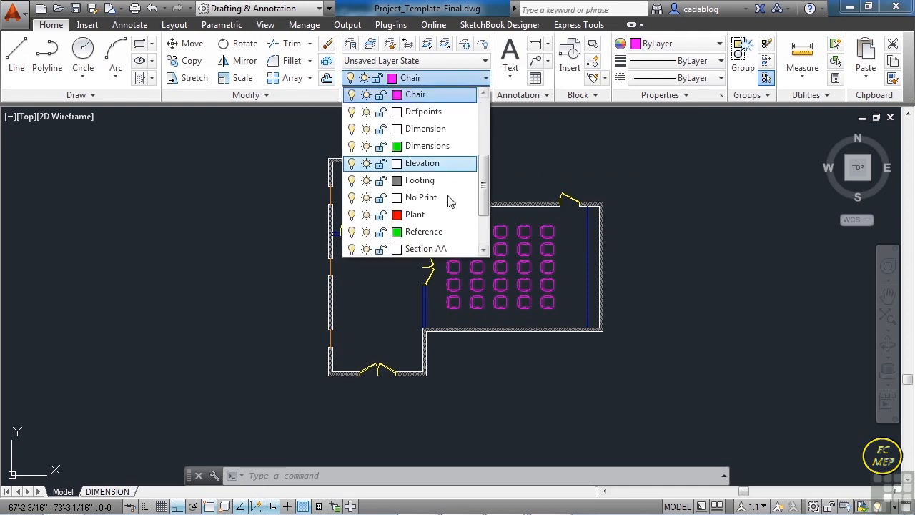
pyautogui.click(420, 214)
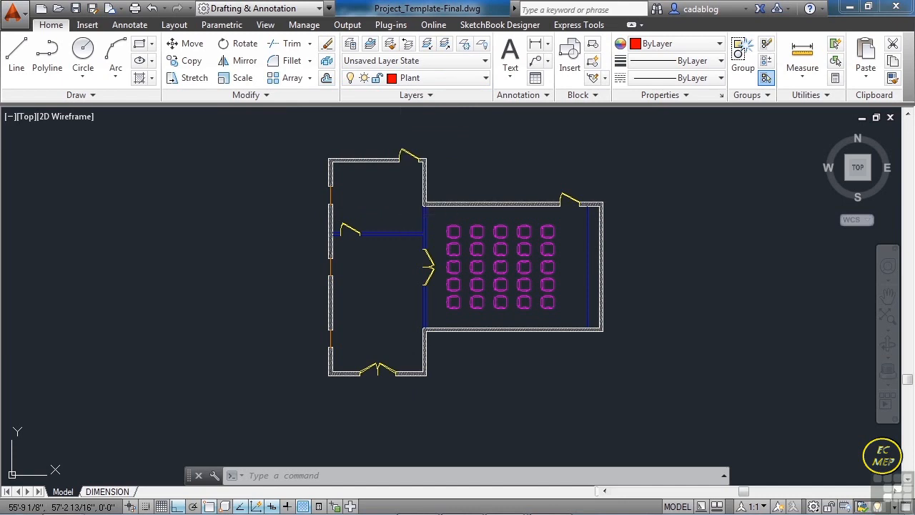
pyautogui.write('insert')
pyautogui.press('Return')
pyautogui.click(458, 173)
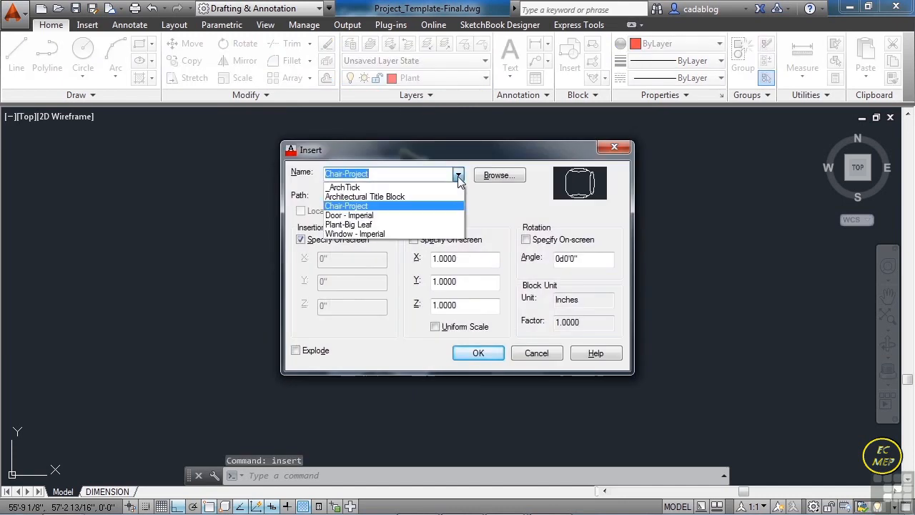
pyautogui.click(383, 225)
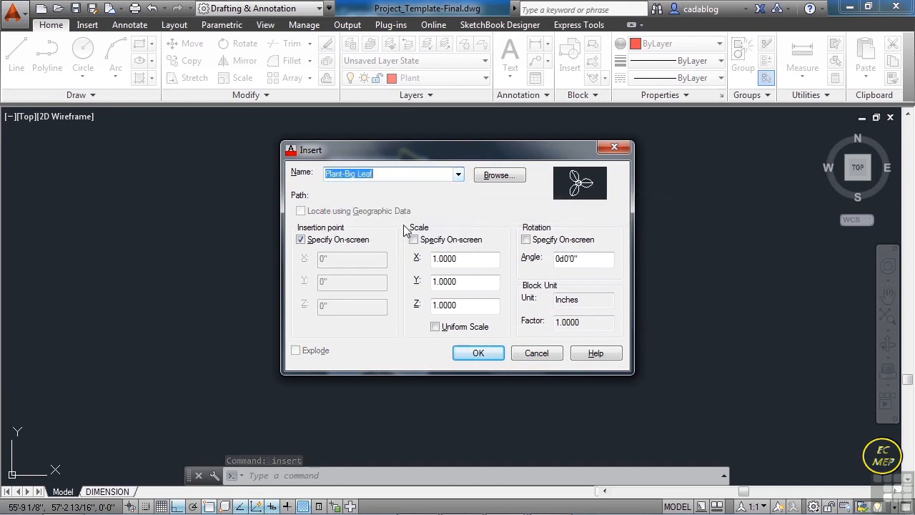
pyautogui.click(478, 354)
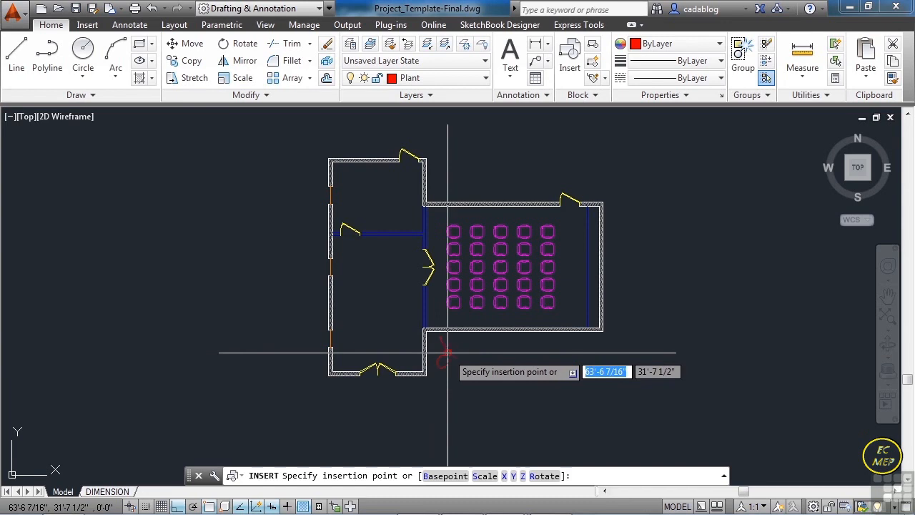
pyautogui.click(481, 361)
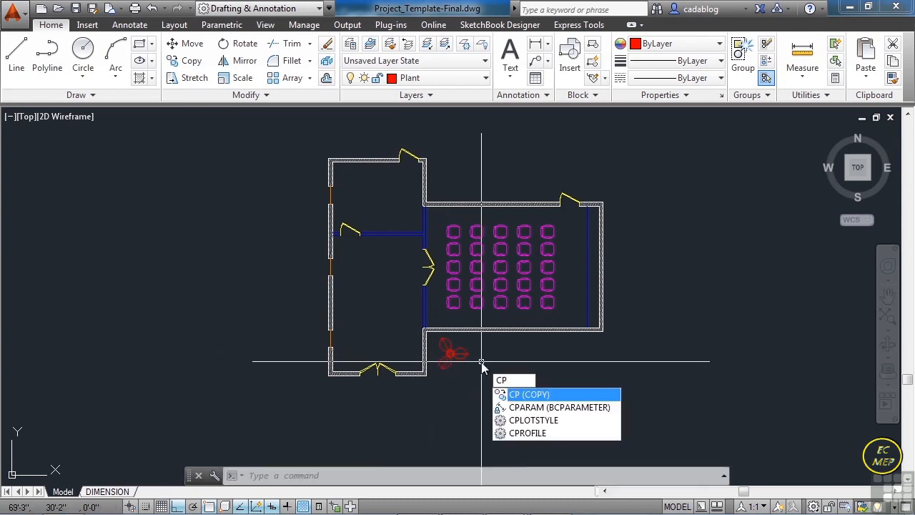
# - Copy the plant from its centre, with Ortho off, to two spots south of the large room and one beyond its southeast corner
pyautogui.press('Return')
pyautogui.click(456, 355)
pyautogui.press('Return')
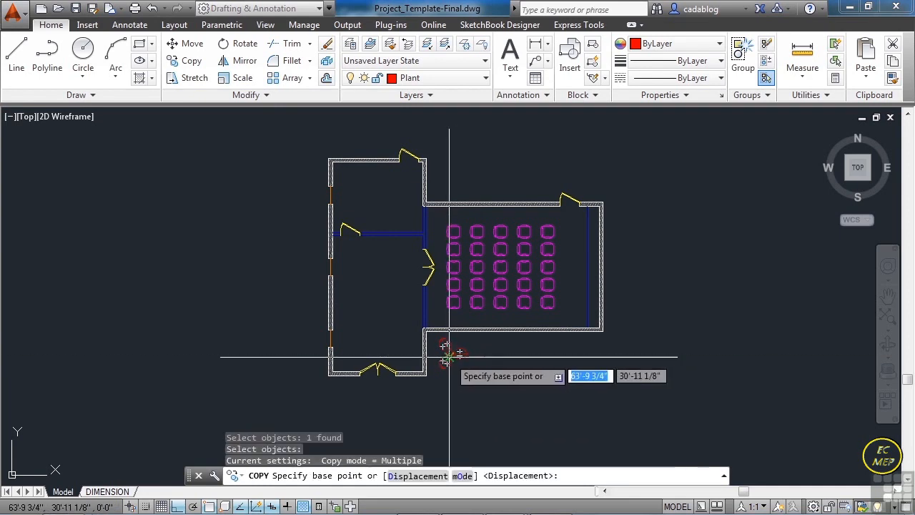
pyautogui.press('Return')
pyautogui.scroll(6, 449, 356)
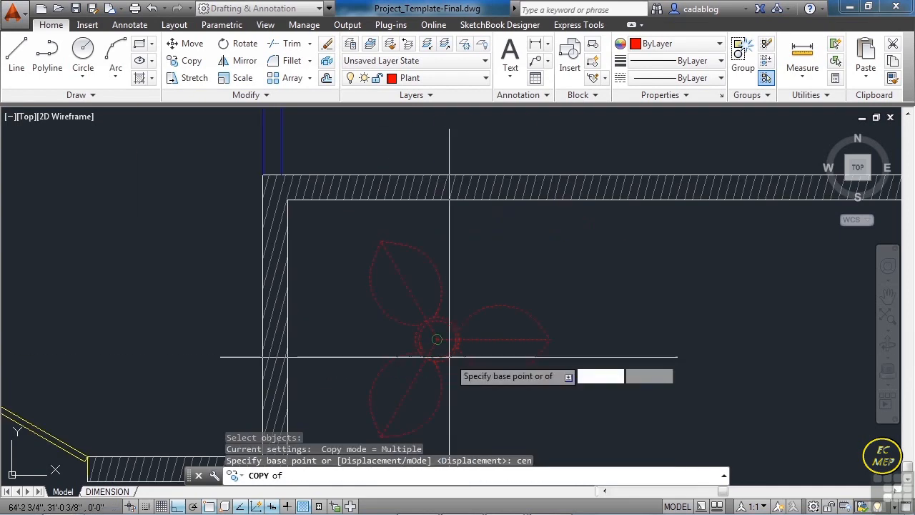
pyautogui.click(448, 356)
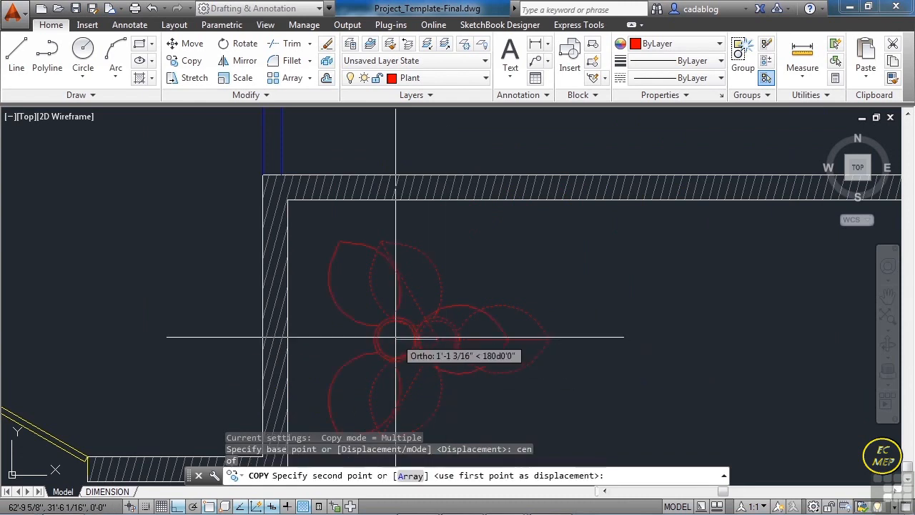
pyautogui.press('F8')
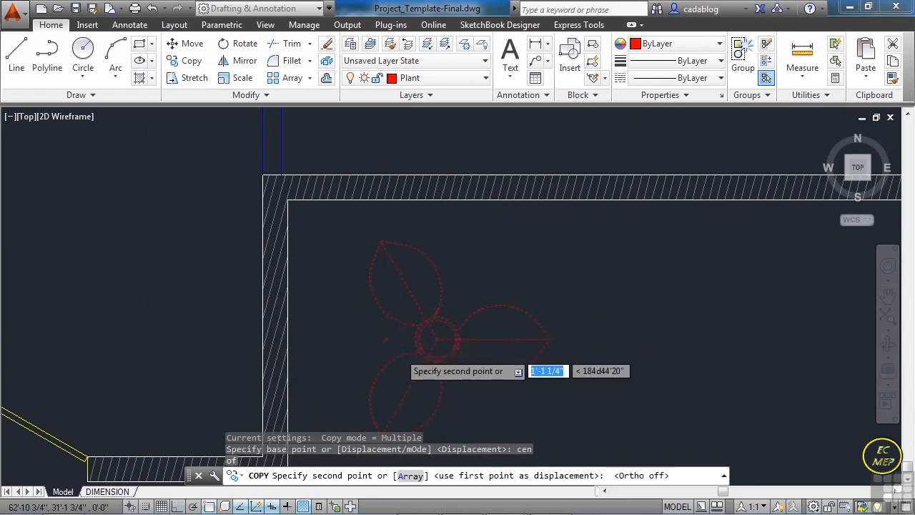
pyautogui.scroll(-8, 396, 342)
pyautogui.scroll(2, 403, 349)
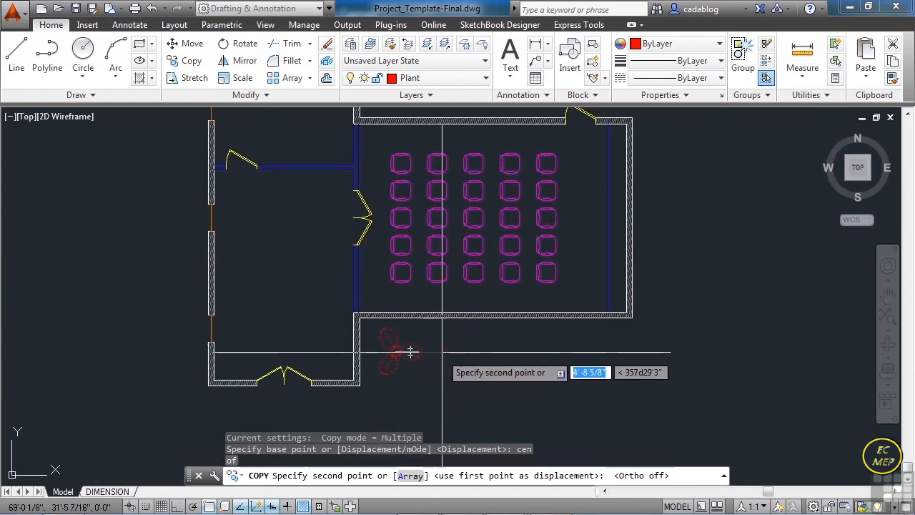
pyautogui.click(486, 363)
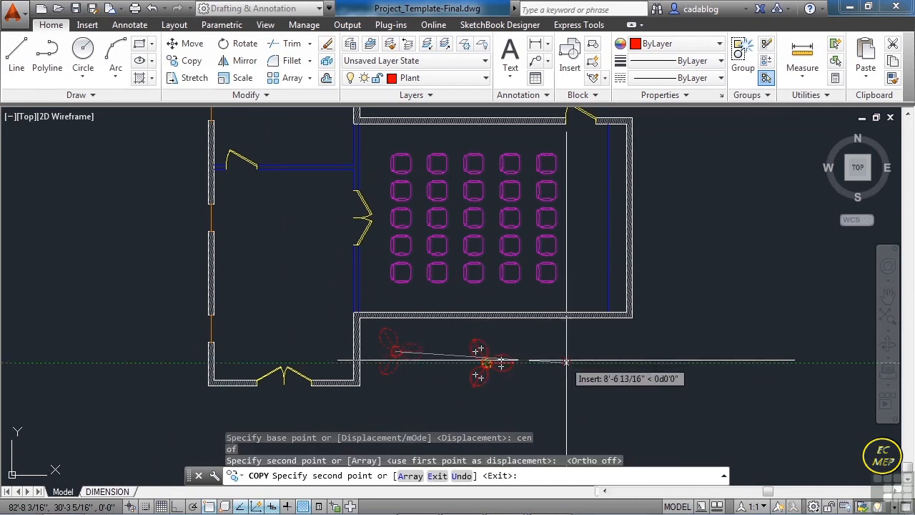
pyautogui.click(676, 326)
# - Place plant copies beyond the large room's east wall and northeast corner, north of the large room, and north of the west wing's door
pyautogui.scroll(-2, 683, 326)
pyautogui.click(688, 233)
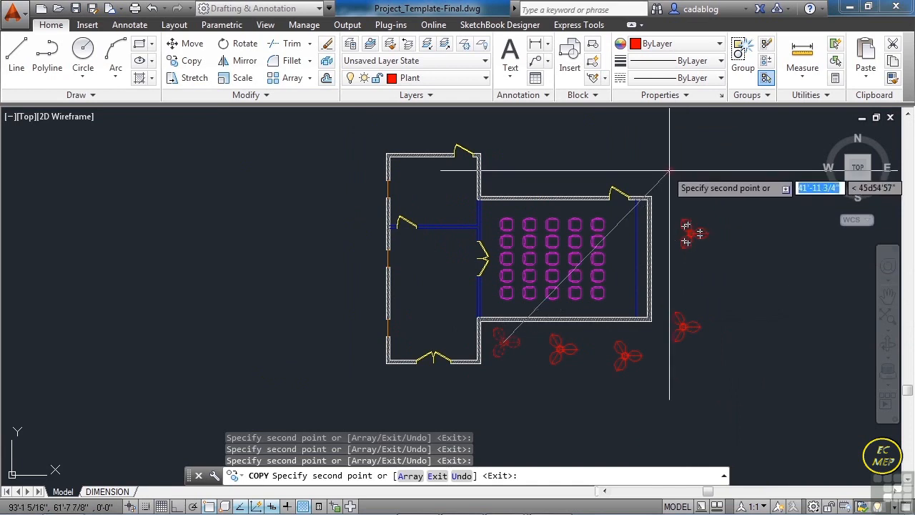
pyautogui.click(555, 172)
pyautogui.moveTo(527, 168); pyautogui.dragTo(532, 216, button='middle')
pyautogui.click(450, 170)
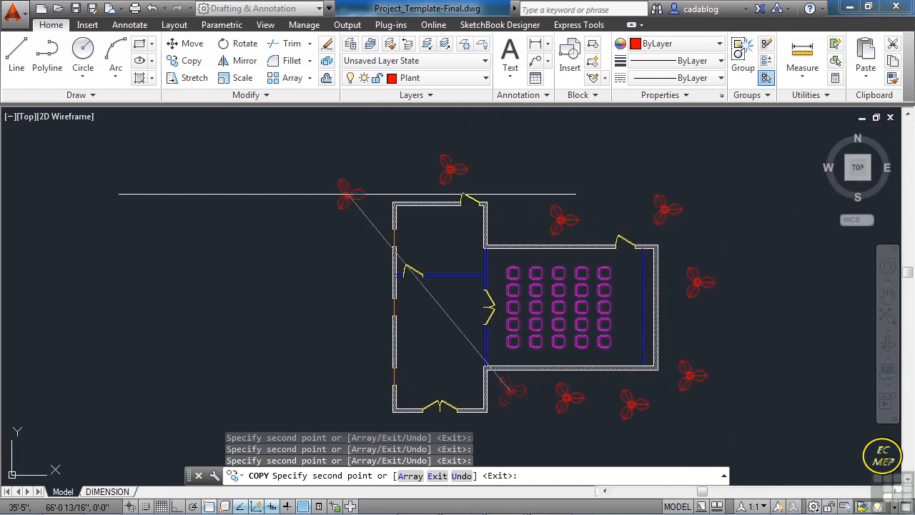
# - Place plant copies down the building's west side, beyond its southwest corner and south of the west wing, and finish copying
pyautogui.click(350, 265)
pyautogui.moveTo(350, 265); pyautogui.dragTo(357, 169, button='middle')
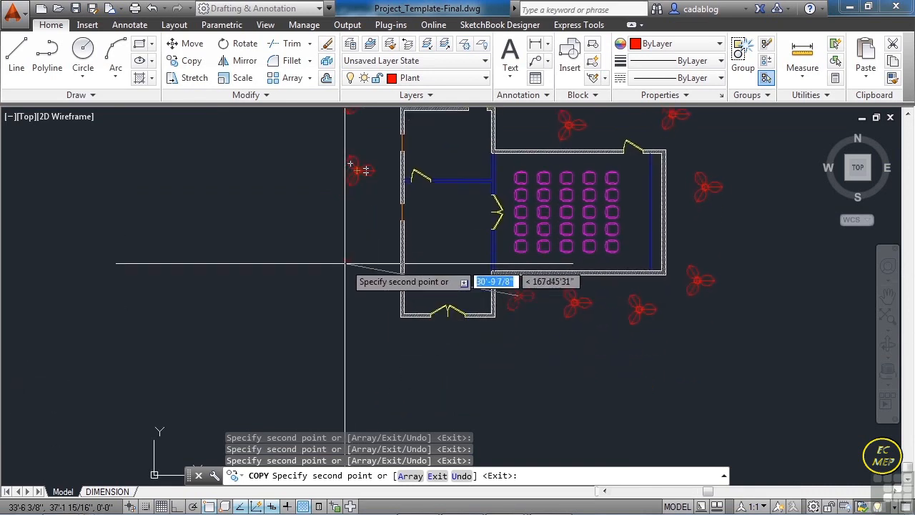
pyautogui.click(403, 337)
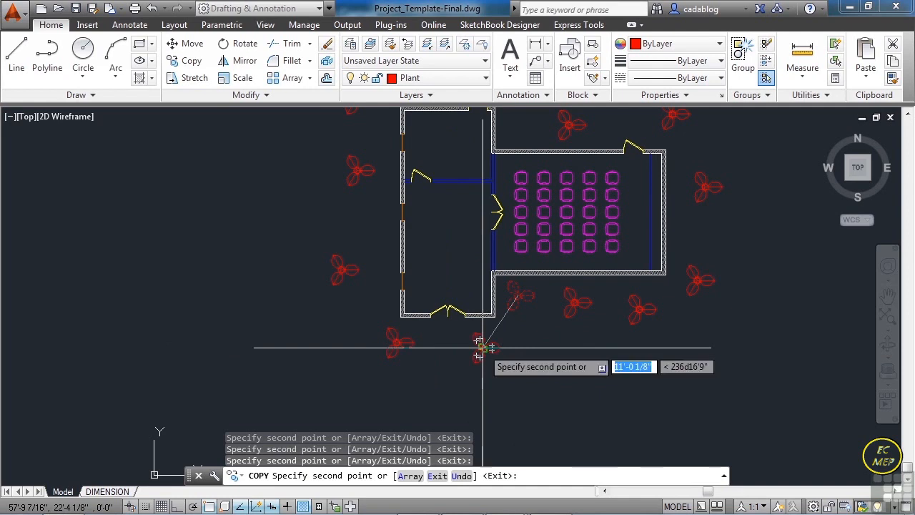
pyautogui.click(480, 348)
pyautogui.scroll(-2, 447, 336)
pyautogui.press('Return')
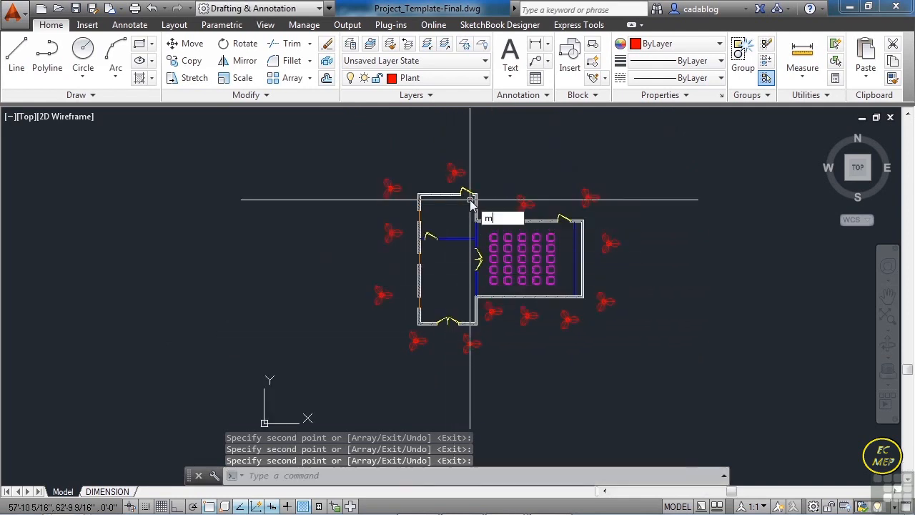
# - Move the plant in front of the west wing's north door westward from its centre, clear of the doorway
pyautogui.press('Return')
pyautogui.scroll(3, 472, 210)
pyautogui.click(425, 128)
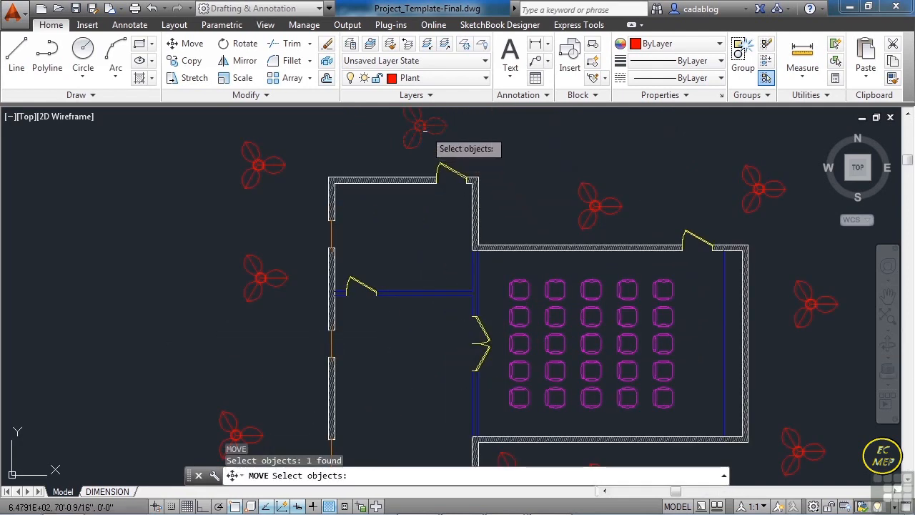
pyautogui.press('Return')
pyautogui.click(421, 126)
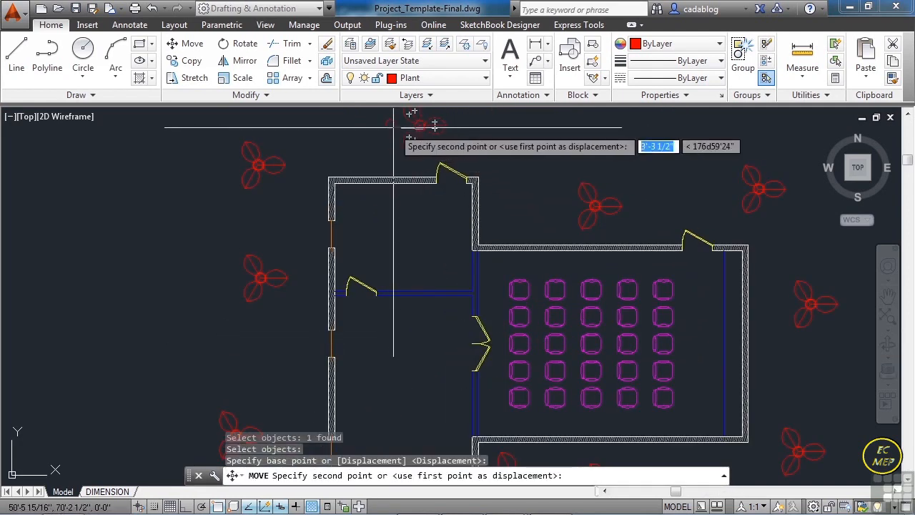
pyautogui.click(377, 136)
pyautogui.scroll(-5, 366, 198)
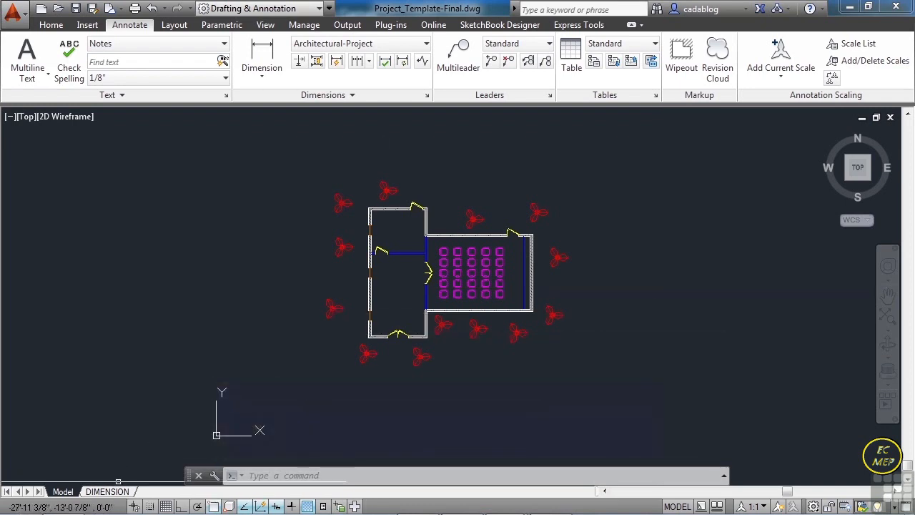
# - Switch to the DIMENSION layout and choose Text as the current layer
pyautogui.click(108, 492)
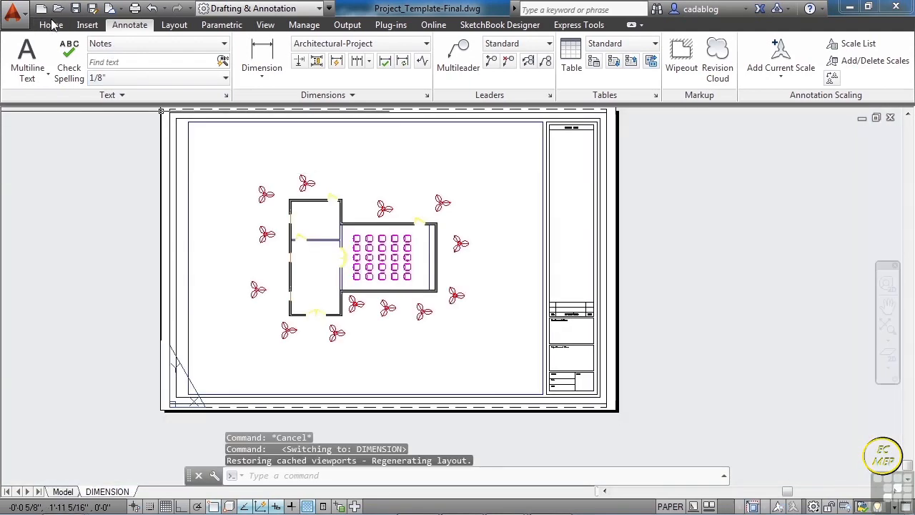
pyautogui.click(51, 25)
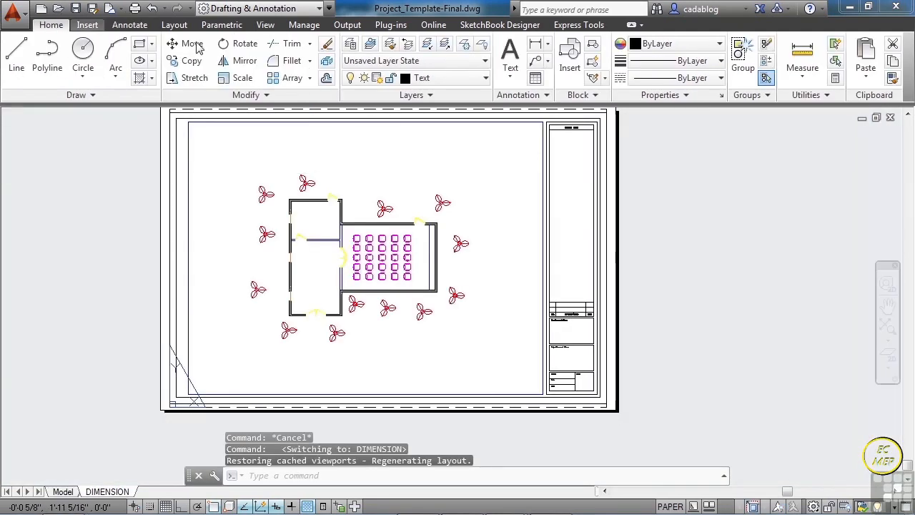
pyautogui.click(484, 79)
pyautogui.scroll(3, 492, 153)
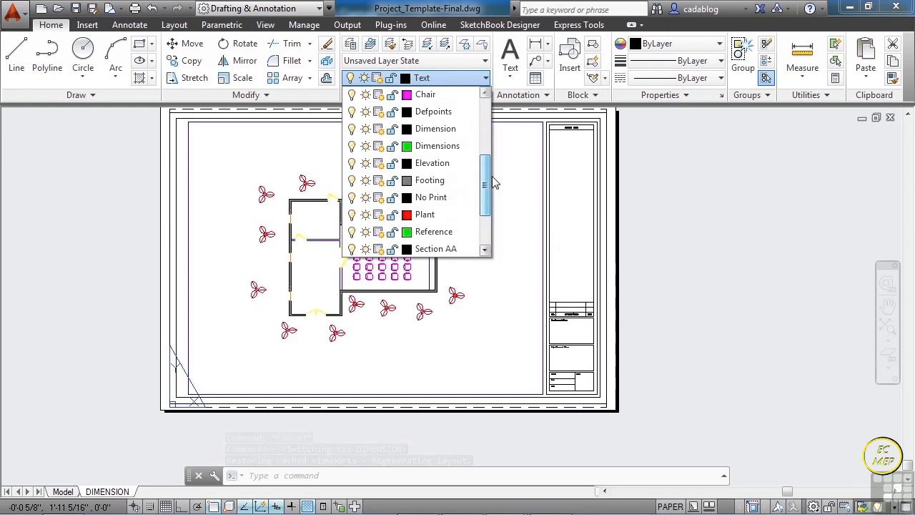
pyautogui.scroll(-3, 492, 152)
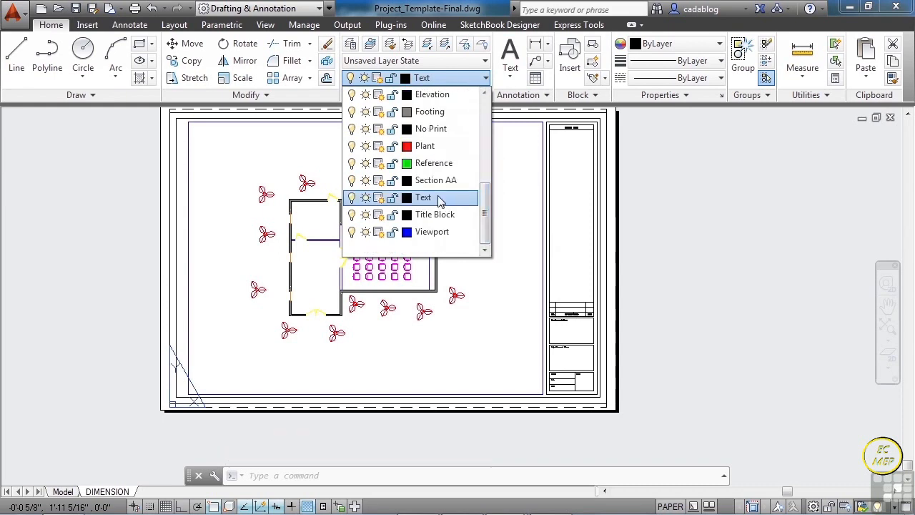
pyautogui.click(439, 198)
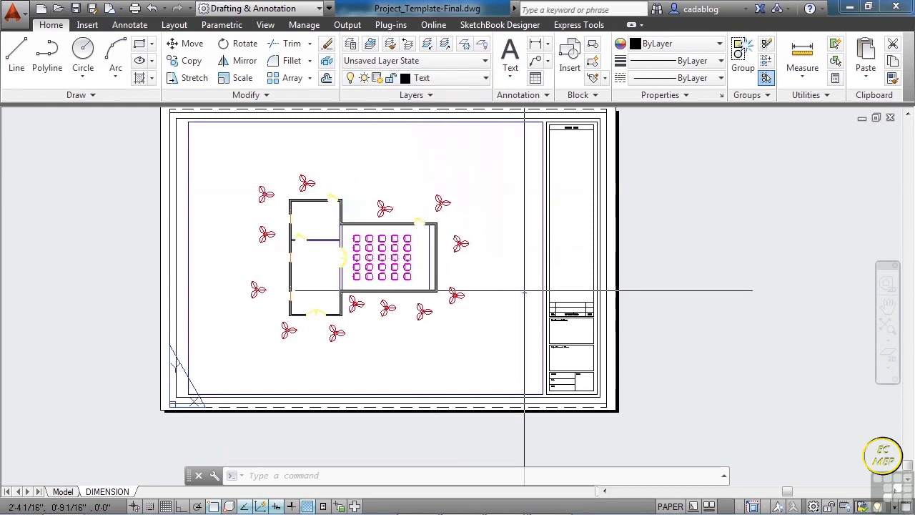
# - Add the multiline text MOVIE HOUSE, about 3 1/16" wide, under Project Name and Address in the title block
pyautogui.scroll(6, 568, 360)
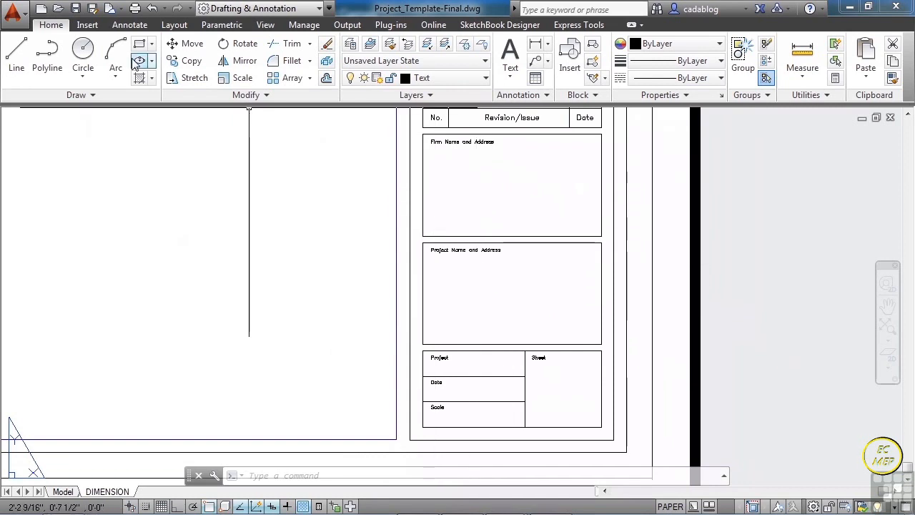
pyautogui.click(130, 25)
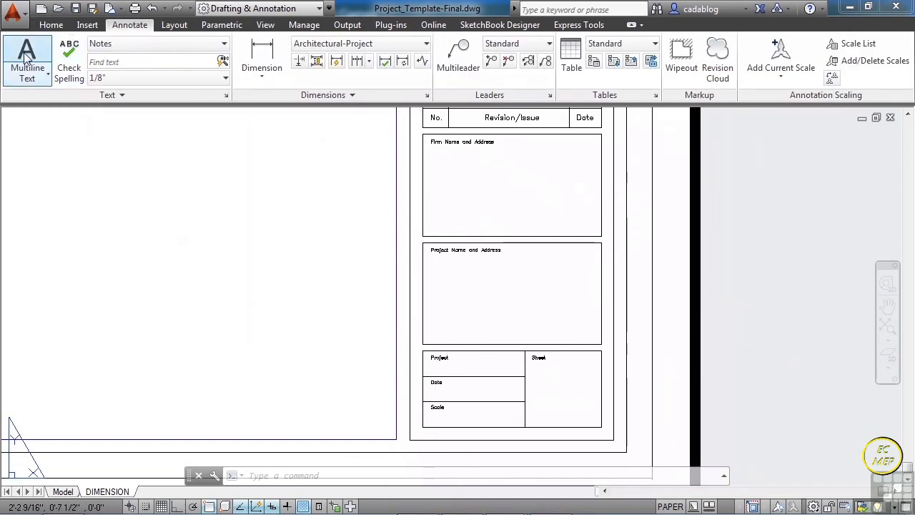
pyautogui.scroll(4, 404, 310)
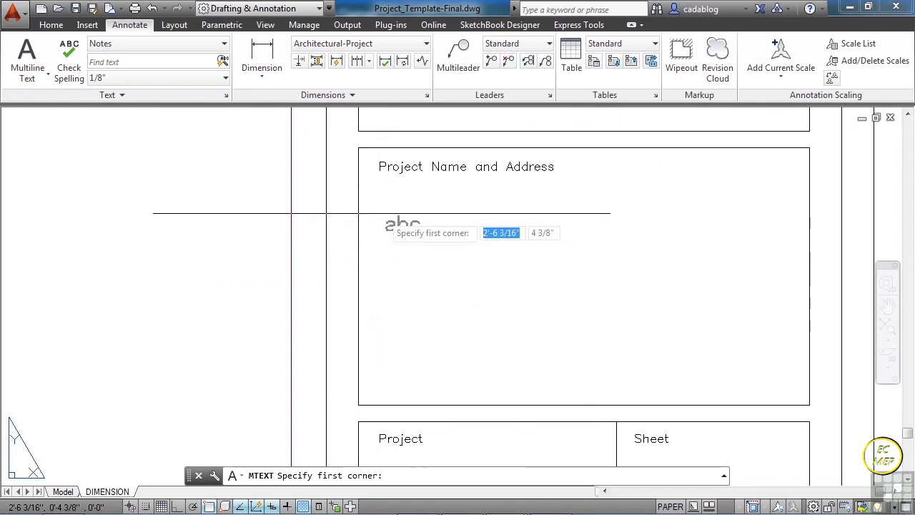
pyautogui.click(389, 204)
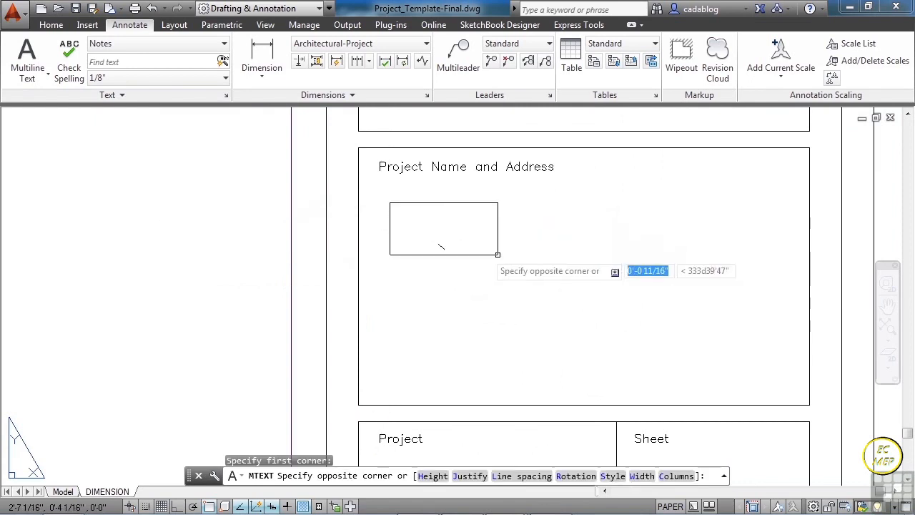
pyautogui.click(787, 376)
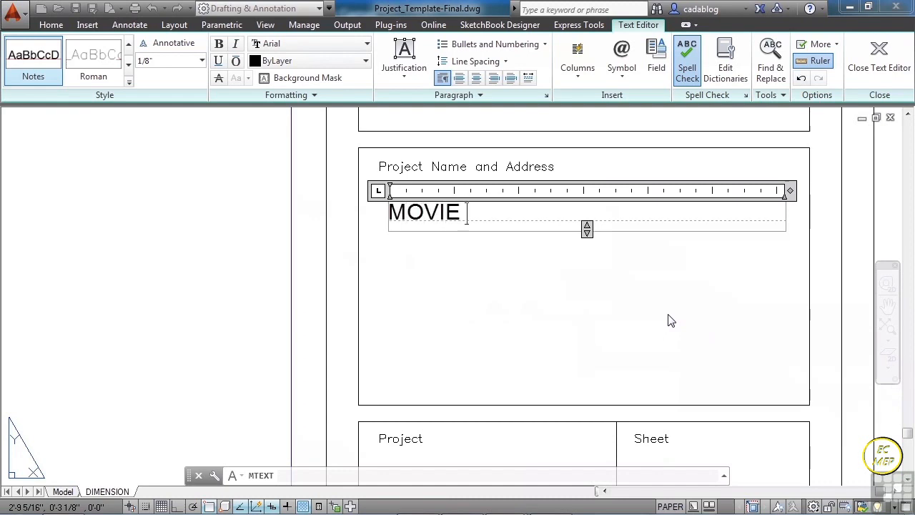
pyautogui.click(665, 318)
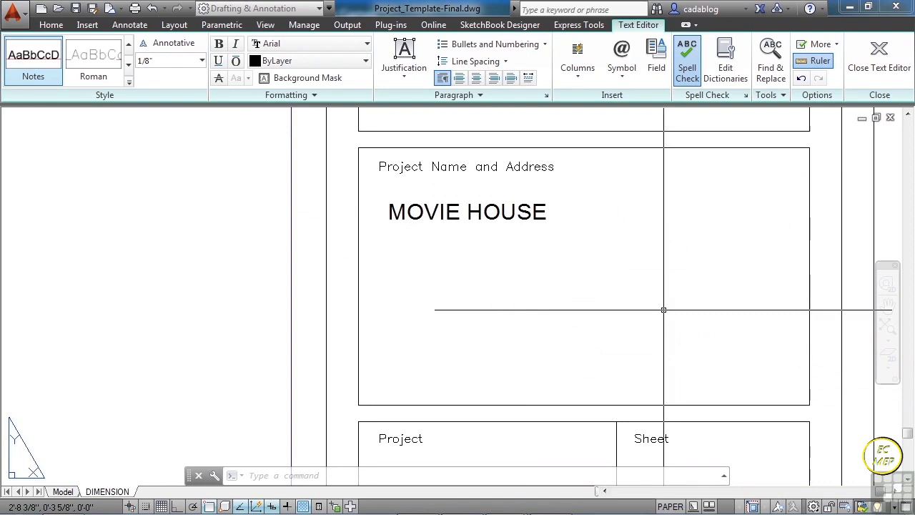
# - Change the MOVIE HOUSE text's style to Title through its properties
pyautogui.click(514, 226)
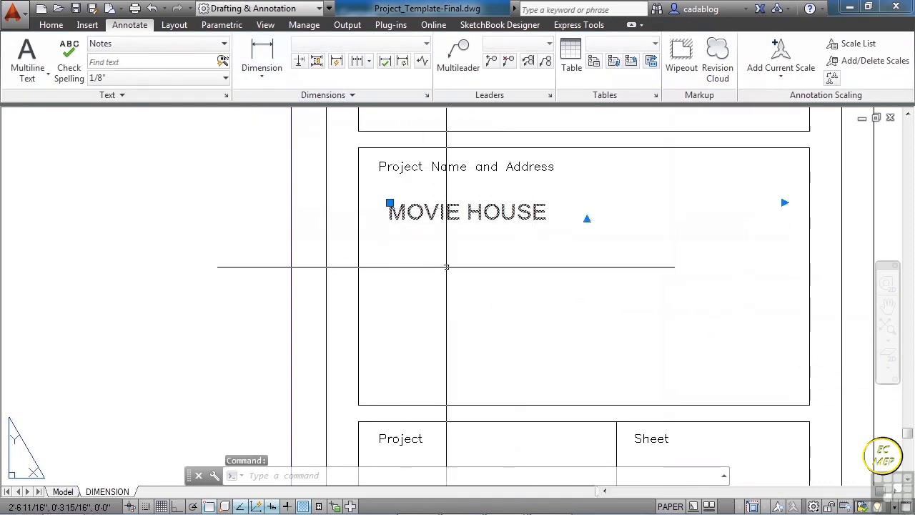
pyautogui.hotkey('ctrl', '1')
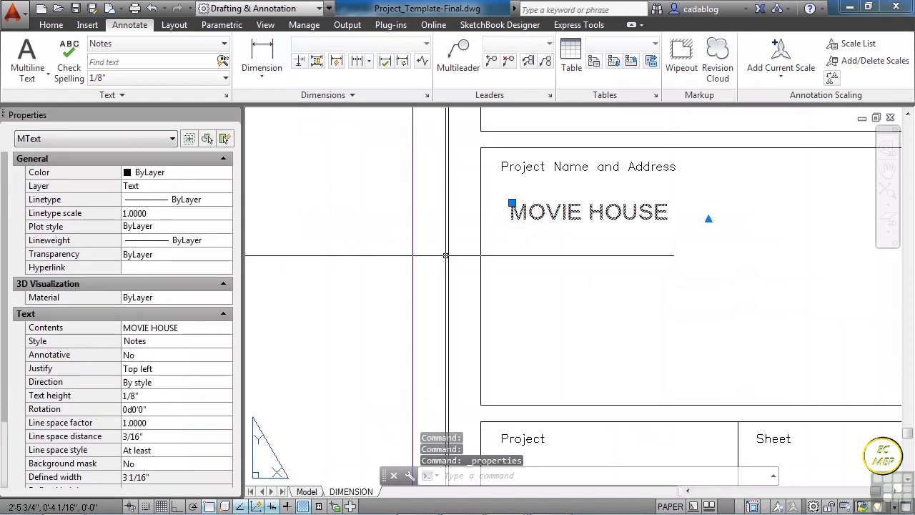
pyautogui.click(199, 342)
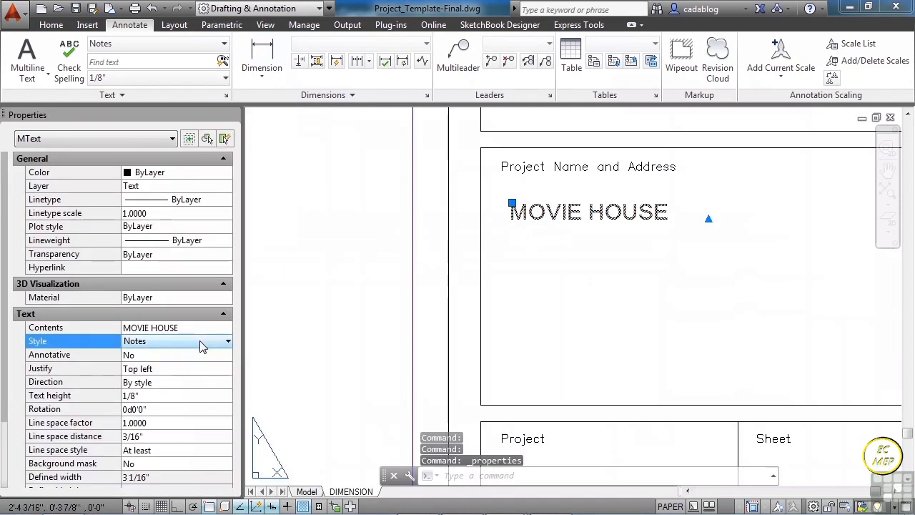
pyautogui.click(201, 341)
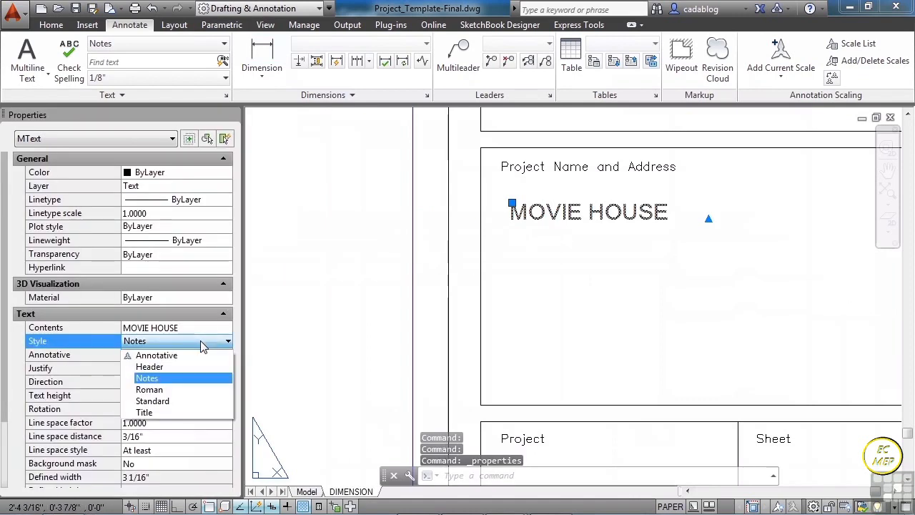
pyautogui.click(174, 413)
pyautogui.scroll(-3, 243, 285)
pyautogui.scroll(2, 356, 289)
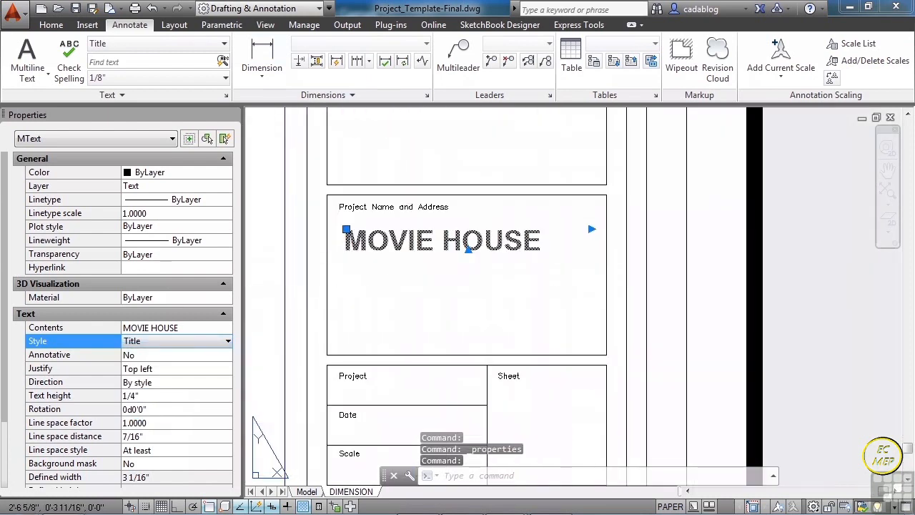
pyautogui.press('Escape')
# - Center-justify the MOVIE HOUSE text within its text box
pyautogui.doubleClick(419, 243)
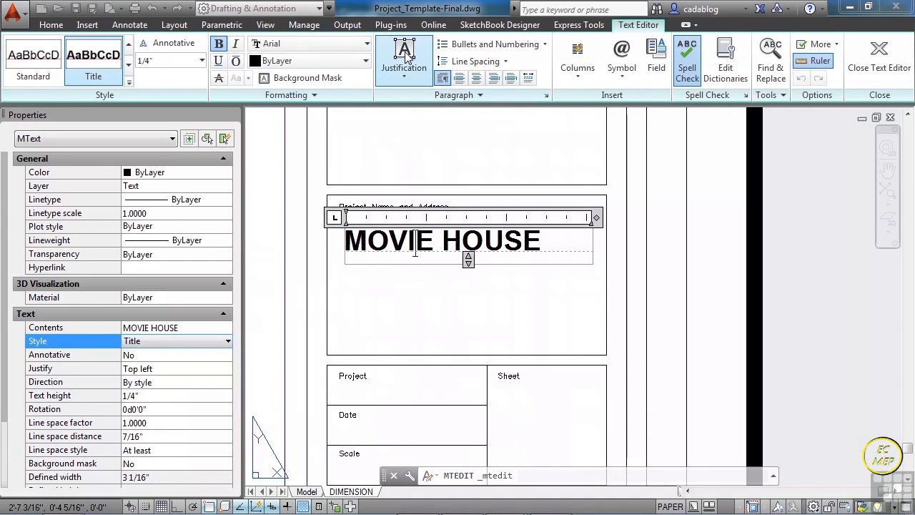
pyautogui.click(404, 68)
pyautogui.click(437, 165)
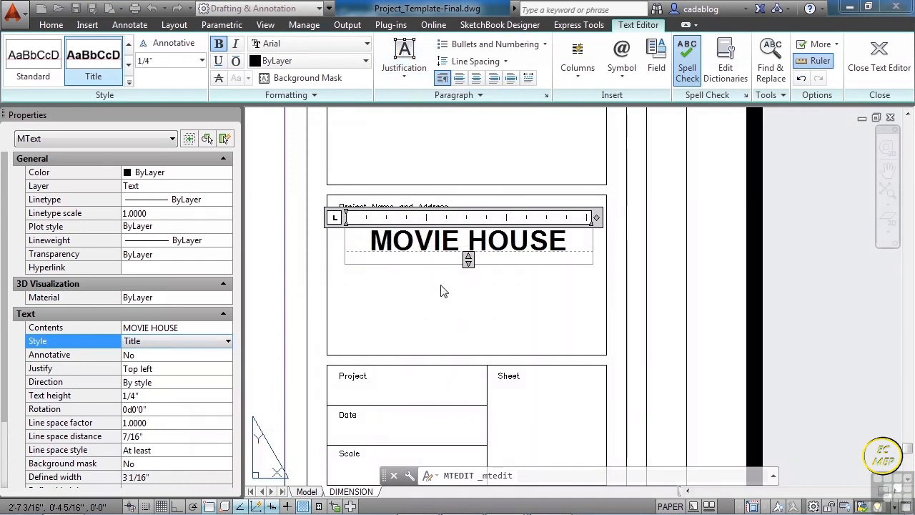
pyautogui.click(441, 289)
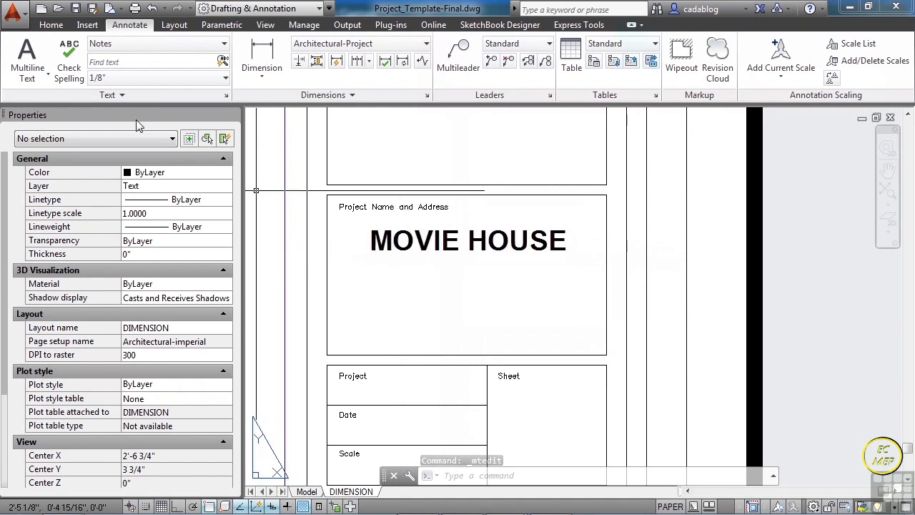
# - Add the multiline text MAY 25, 2012 in the title block's Date cell
pyautogui.scroll(-2, 402, 261)
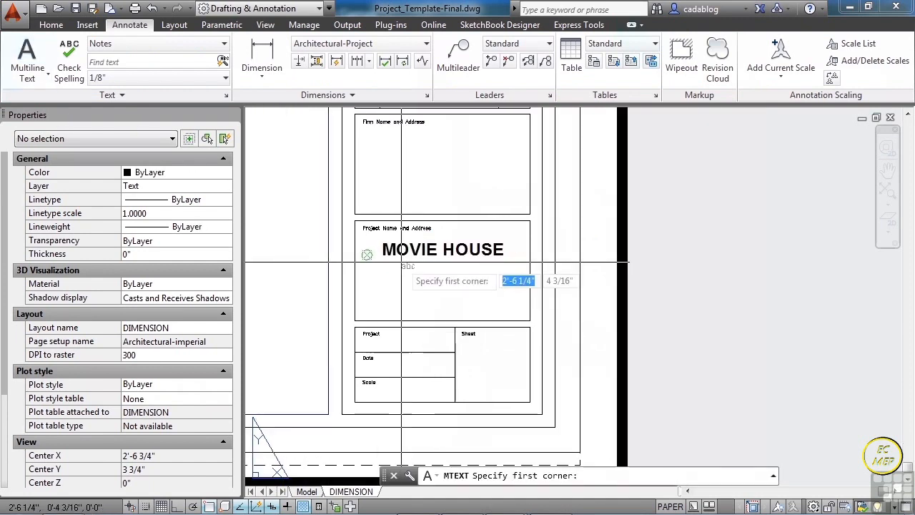
pyautogui.scroll(3, 415, 333)
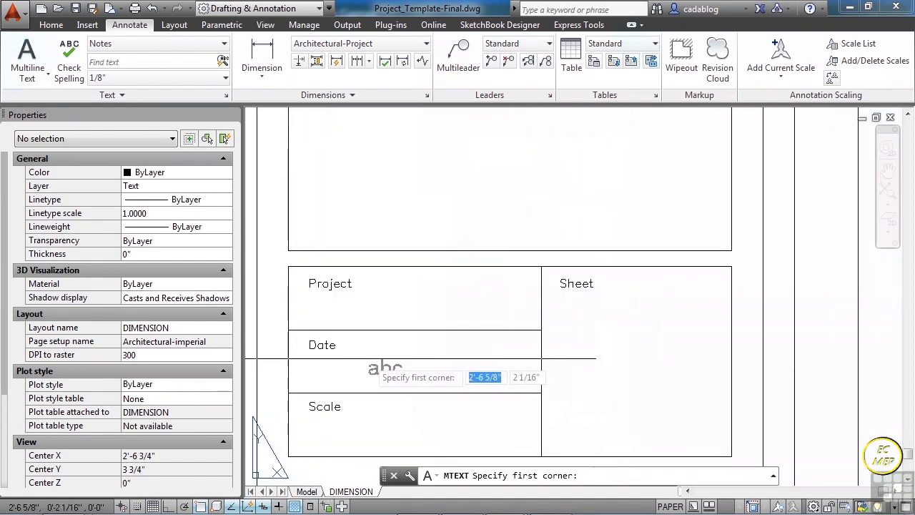
pyautogui.click(366, 357)
pyautogui.click(504, 374)
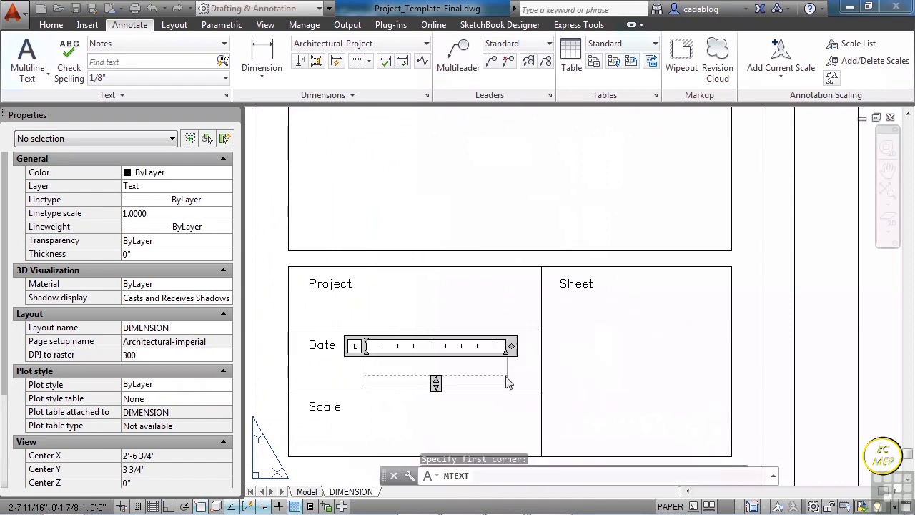
pyautogui.write('MAY')
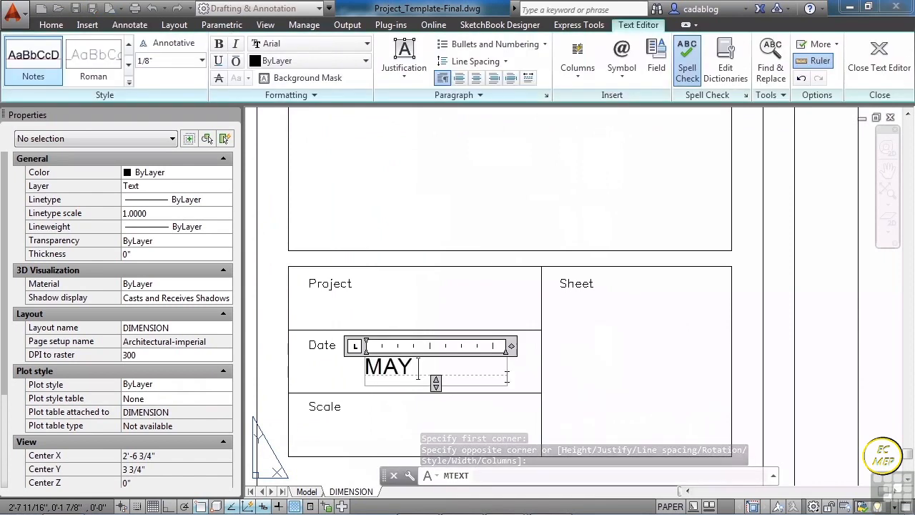
pyautogui.write(' 25, 2012')
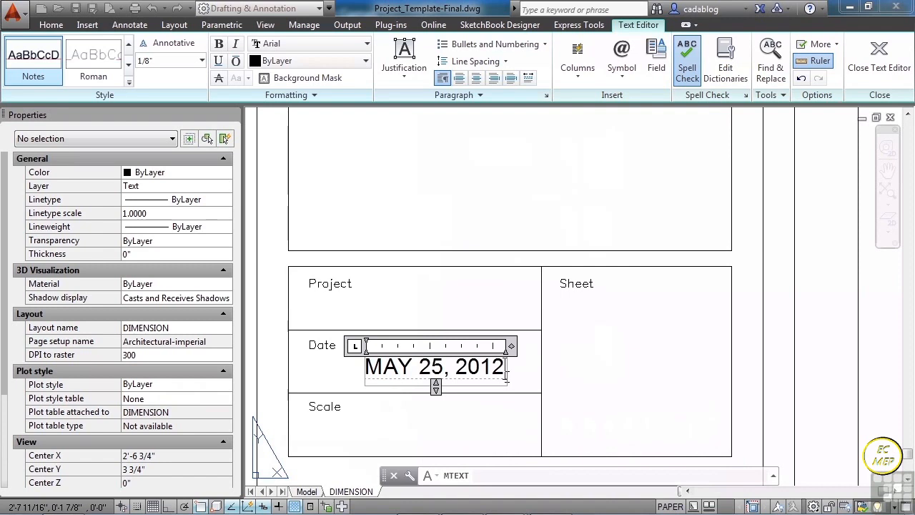
pyautogui.click(526, 419)
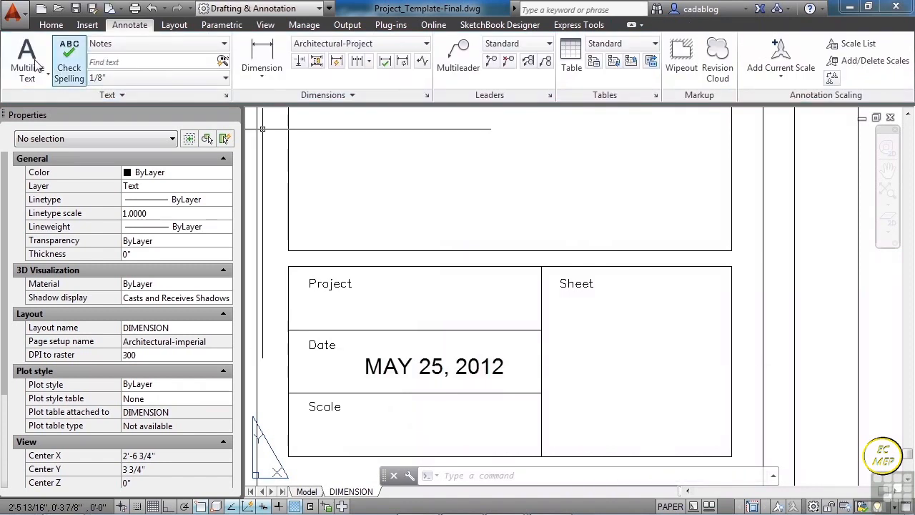
# - Add the multiline text 1/4" = 1'-0" in the title block's Scale cell, accepting the AutoStack settings with autostacking off
pyautogui.press('Return')
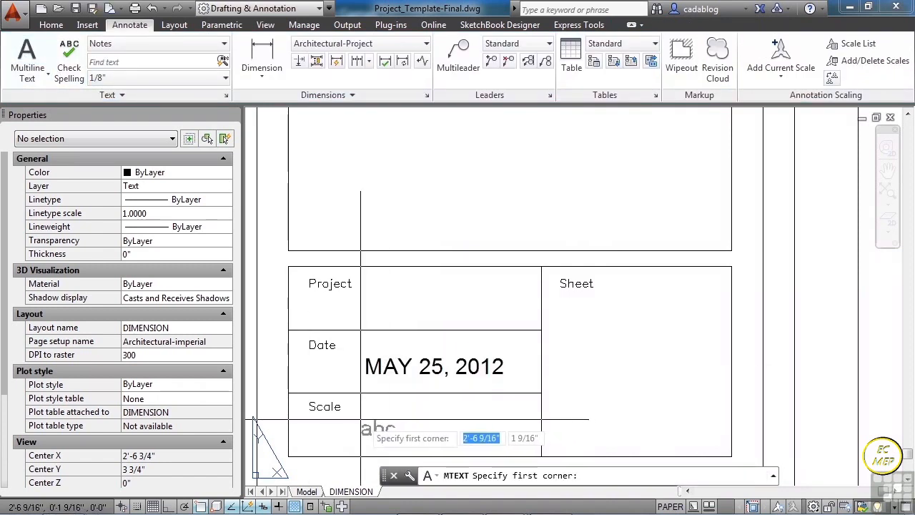
pyautogui.click(361, 420)
pyautogui.click(505, 445)
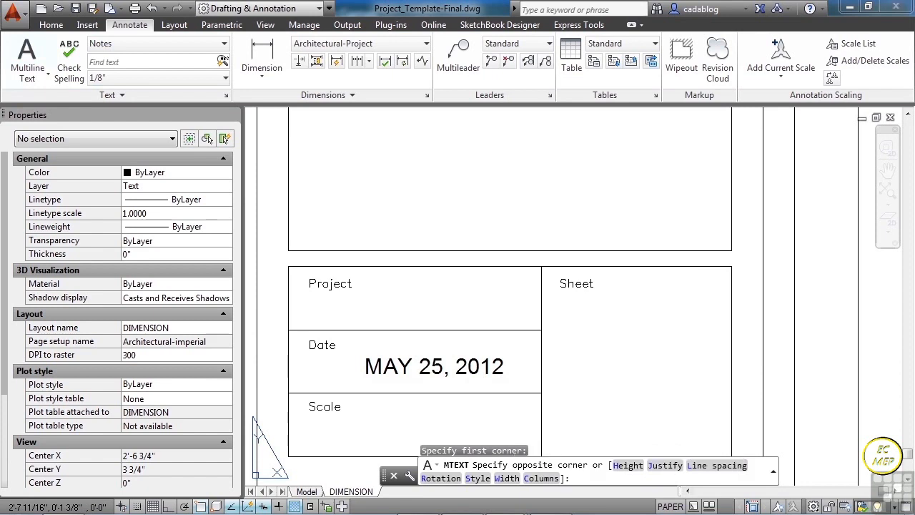
pyautogui.write('1/4')
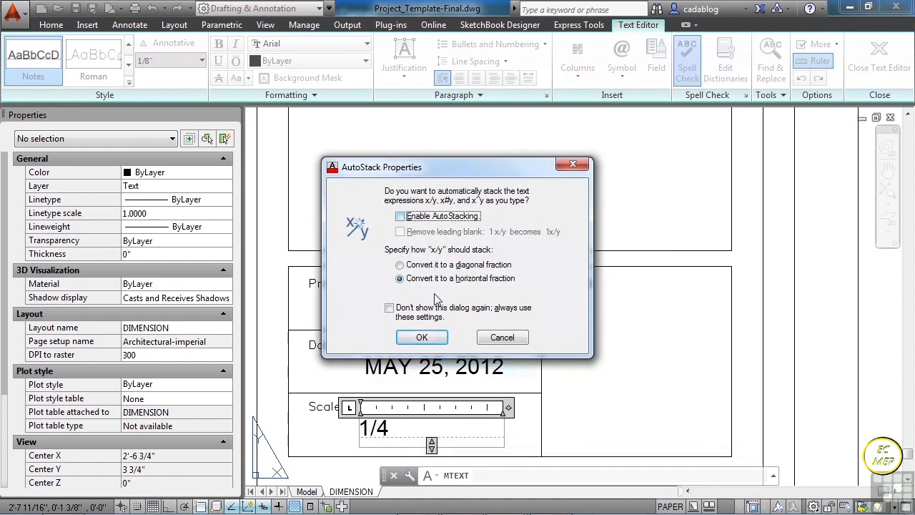
pyautogui.click(437, 336)
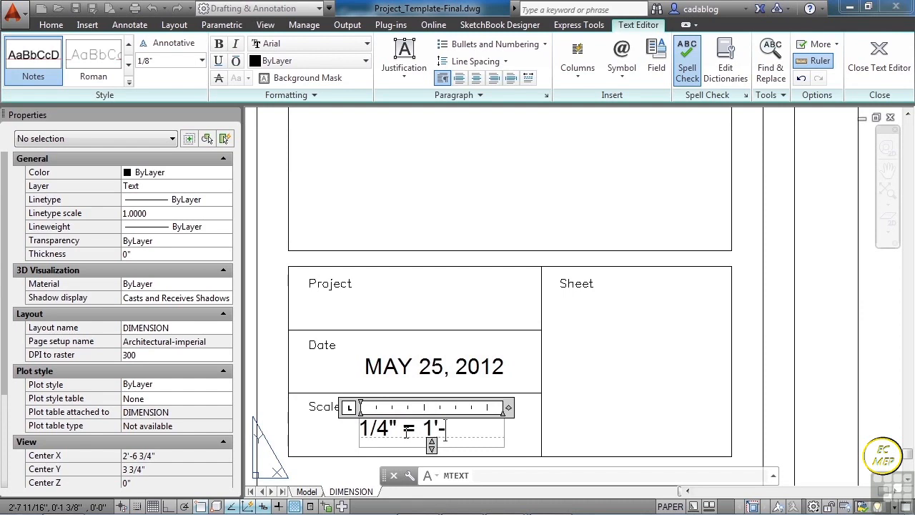
pyautogui.click(548, 399)
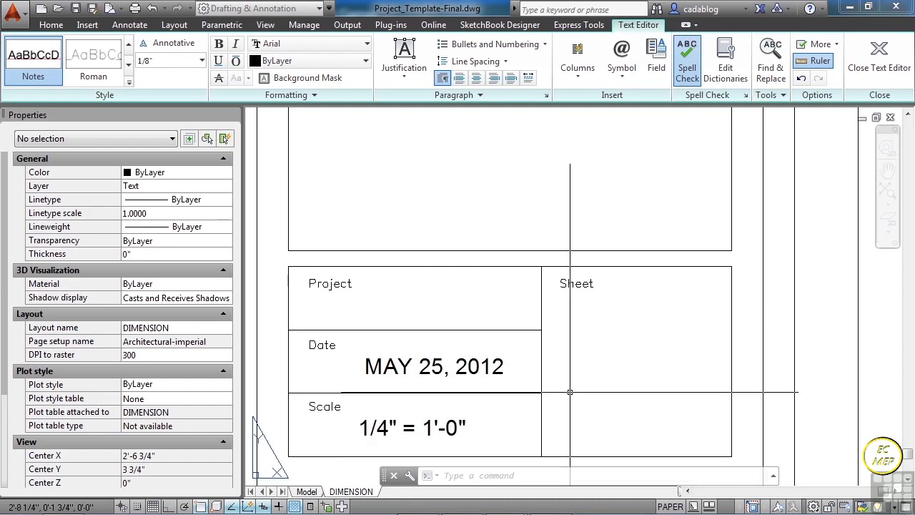
# - Add the multiline text 1 in the title block's Sheet cell with Middle Center justification
pyautogui.click(27, 61)
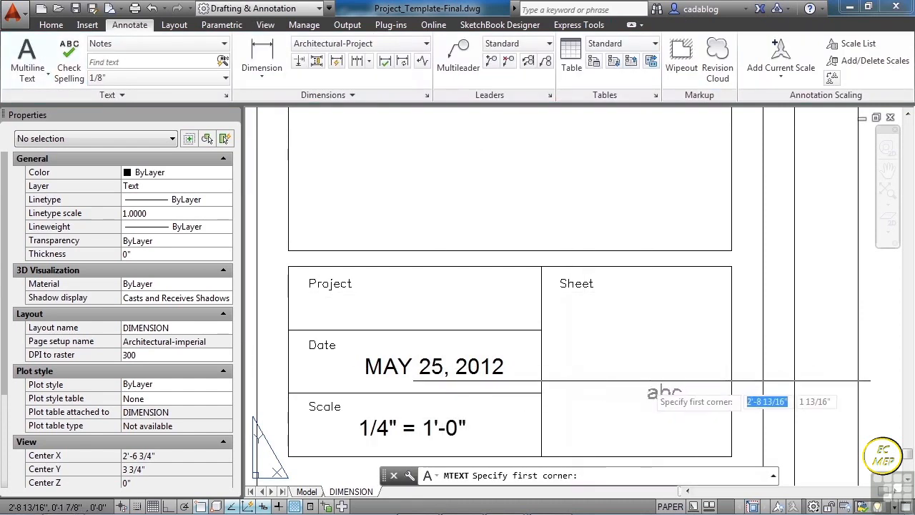
pyautogui.click(574, 316)
pyautogui.click(697, 431)
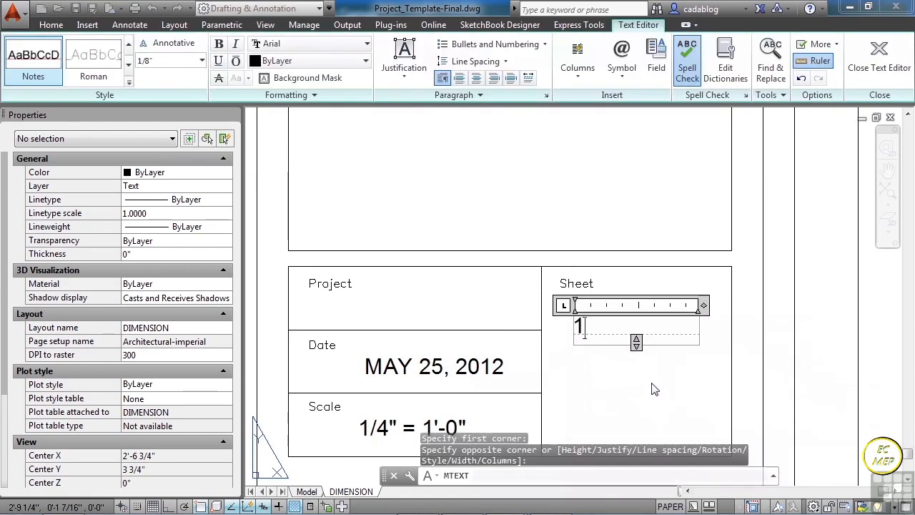
pyautogui.click(411, 72)
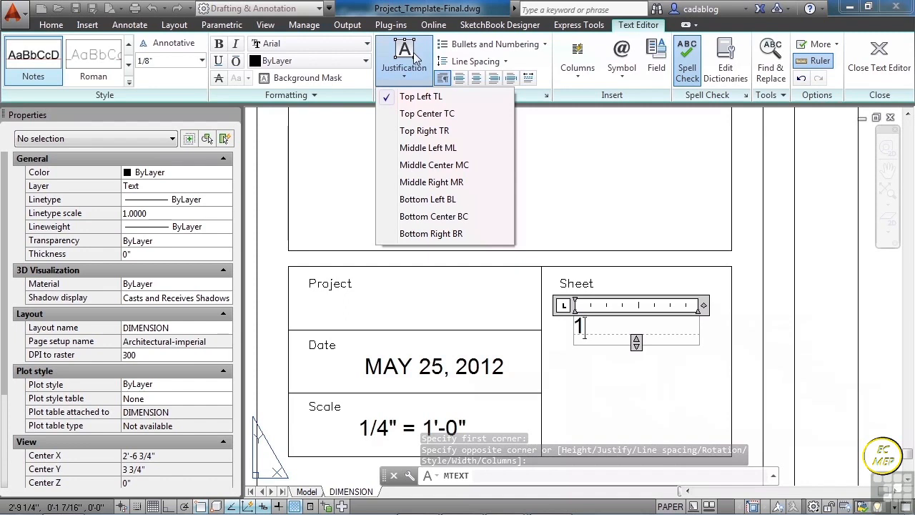
pyautogui.click(434, 165)
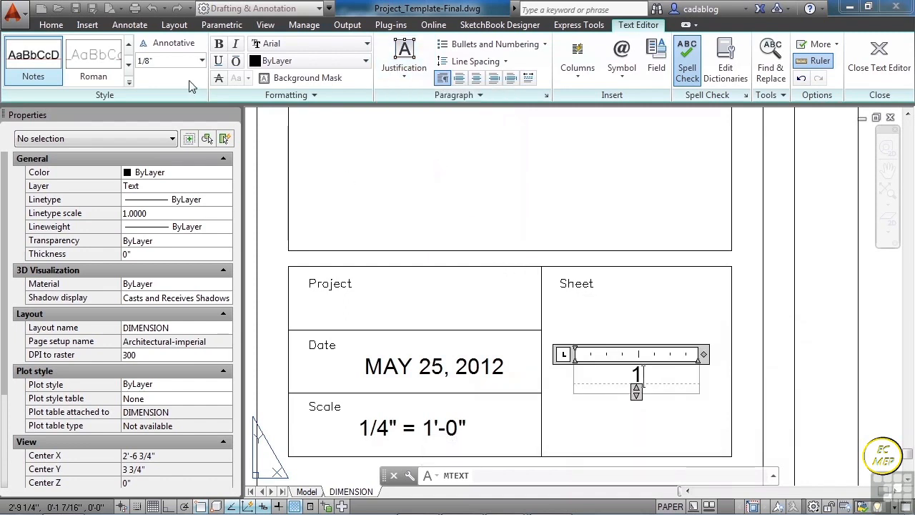
# - Apply the Title text style to the sheet number 1, accept the style change, and finish the text
pyautogui.click(129, 85)
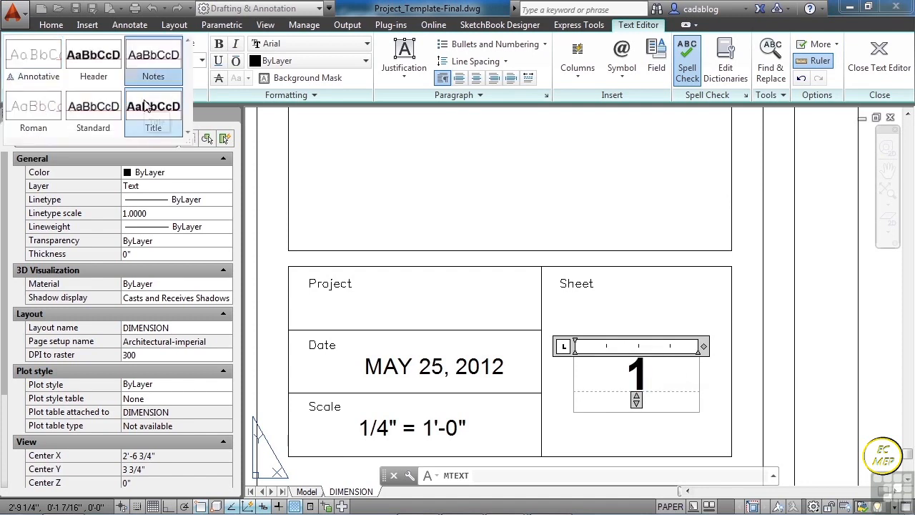
pyautogui.click(145, 106)
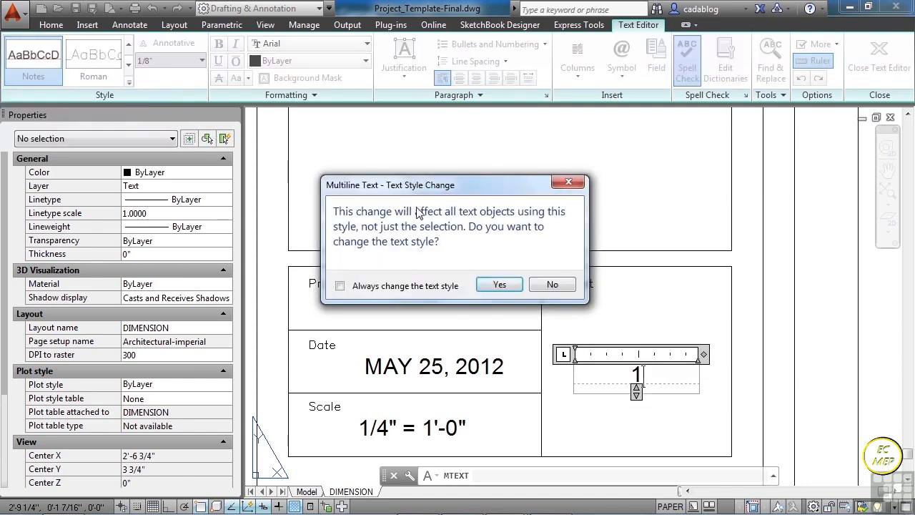
pyautogui.click(499, 284)
pyautogui.click(541, 214)
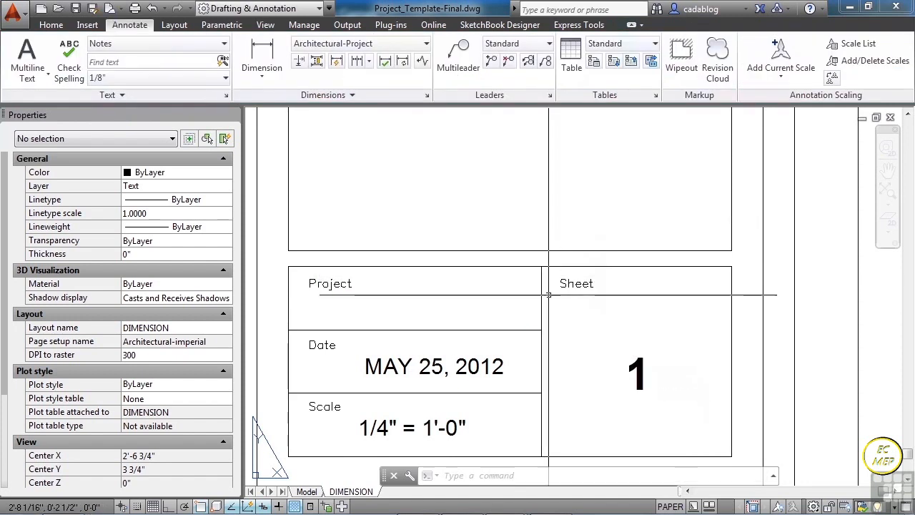
# - Make the Dimensions layer current
pyautogui.scroll(-3, 563, 327)
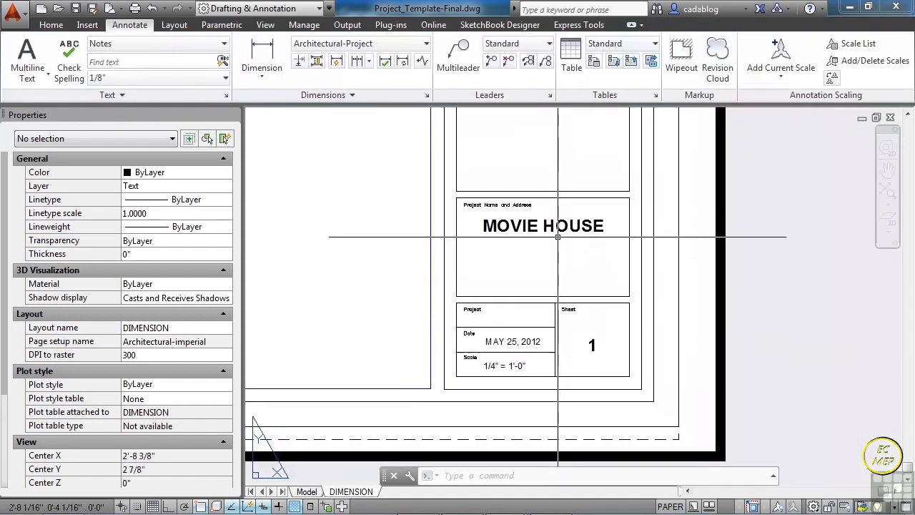
pyautogui.scroll(-2, 557, 276)
pyautogui.scroll(2, 515, 129)
pyautogui.moveTo(526, 169); pyautogui.dragTo(521, 275, button='middle')
pyautogui.scroll(-4, 521, 275)
pyautogui.moveTo(462, 223); pyautogui.dragTo(600, 261, button='middle')
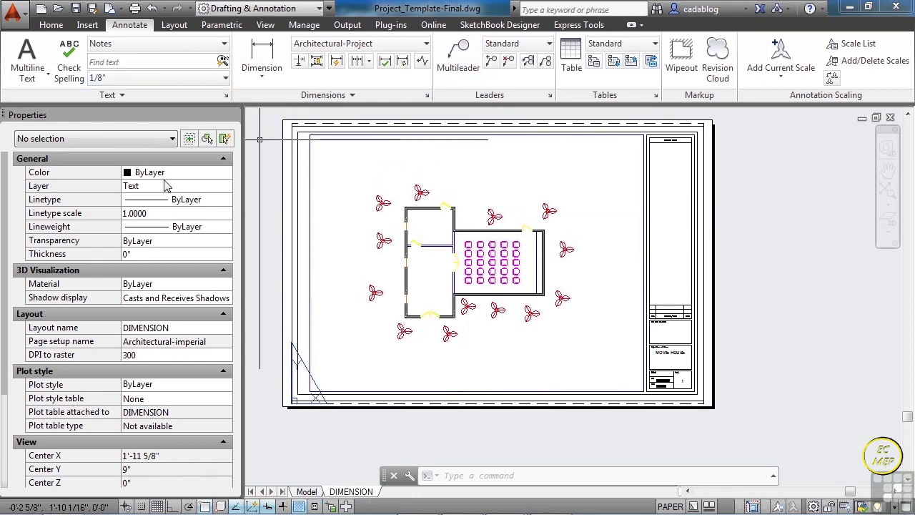
pyautogui.click(55, 30)
pyautogui.click(487, 80)
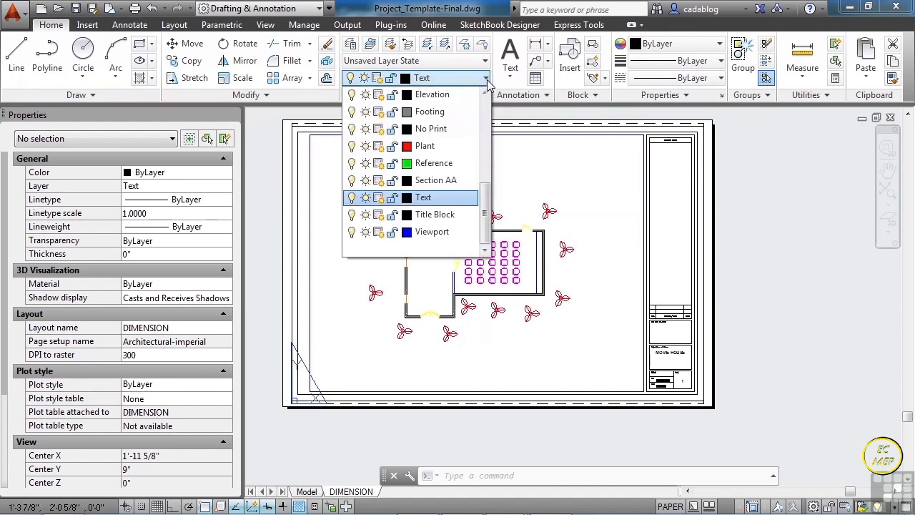
pyautogui.moveTo(486, 204); pyautogui.dragTo(486, 178)
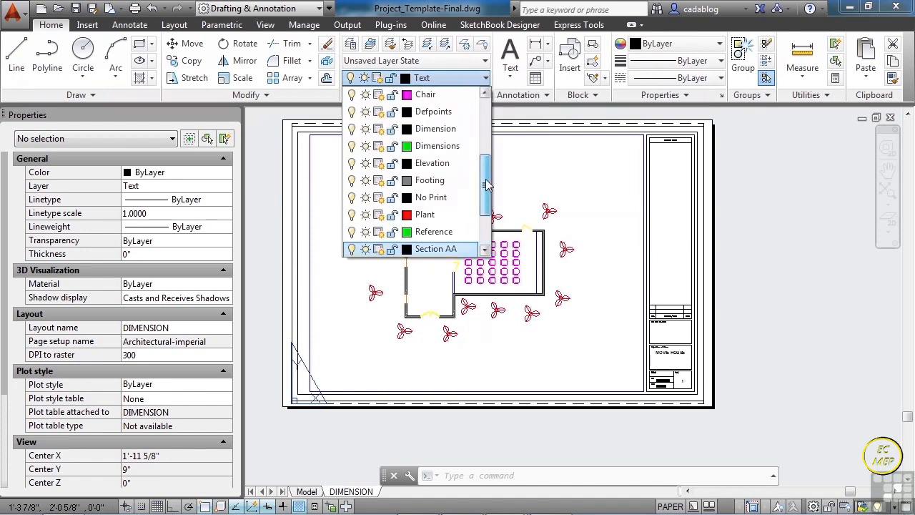
pyautogui.click(437, 146)
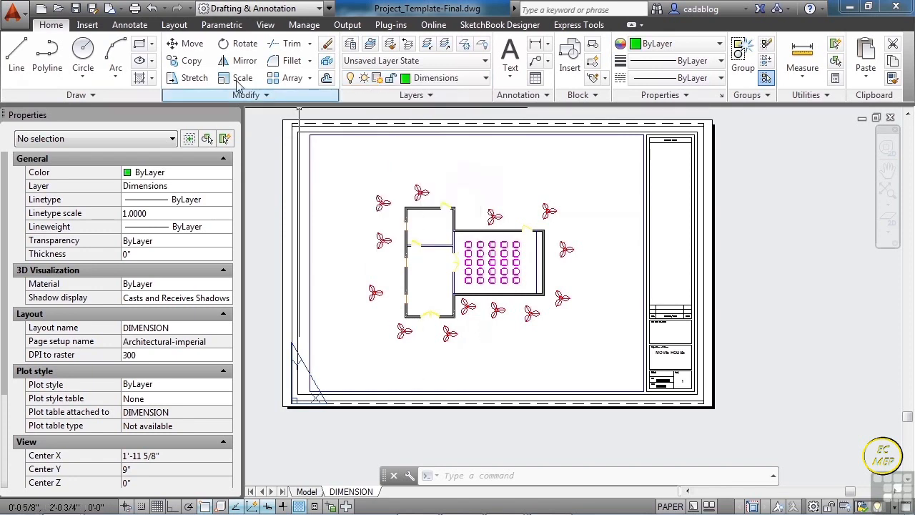
# - Select Architectural-Project as the current dimension style
pyautogui.click(139, 26)
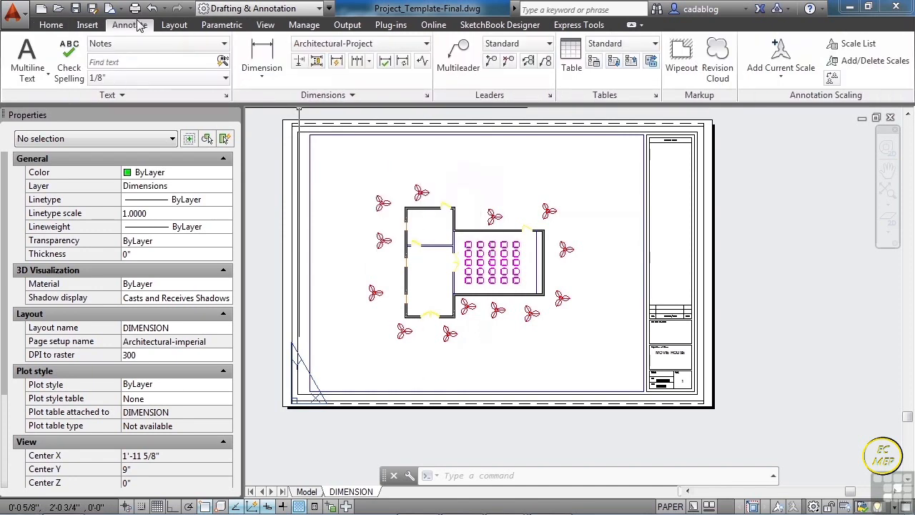
pyautogui.click(262, 78)
pyautogui.click(394, 48)
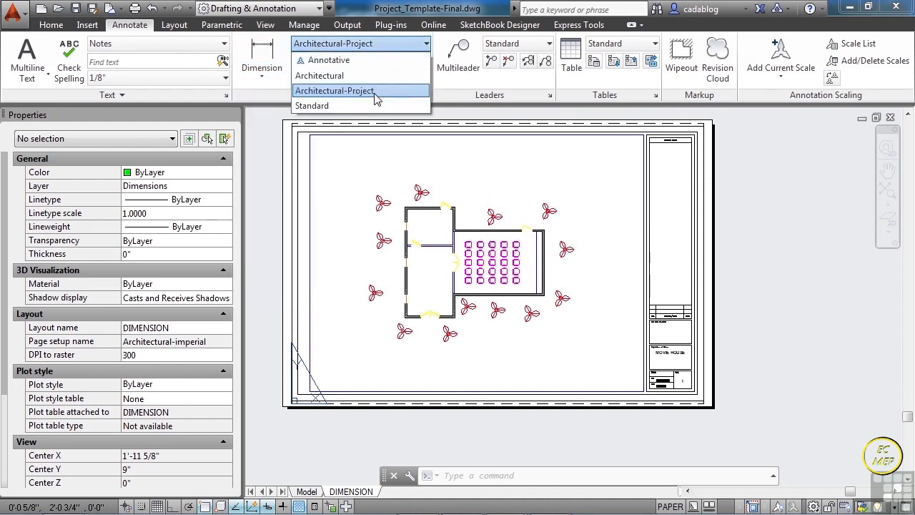
pyautogui.click(374, 91)
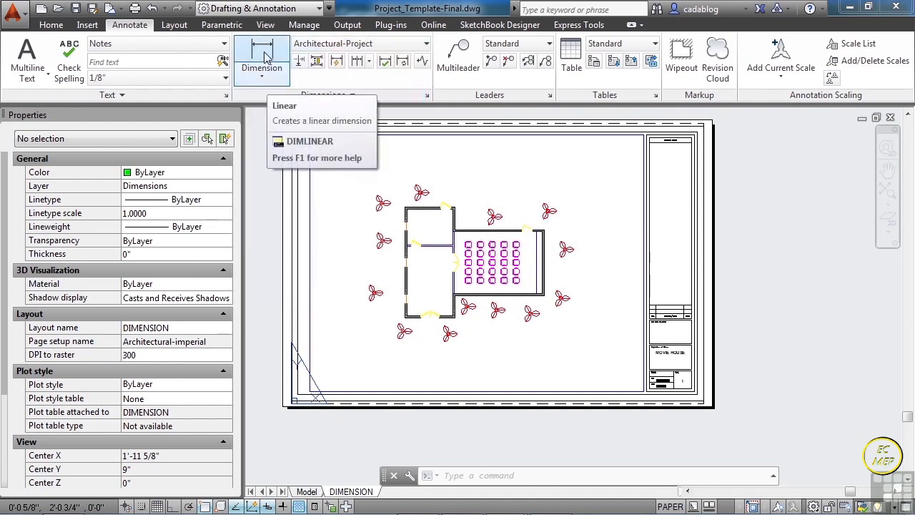
# - Add a linear dimension across the upper exterior wall of the plan's left wing, corner to corner, placing it above the wall
pyautogui.click(261, 63)
pyautogui.scroll(6, 433, 227)
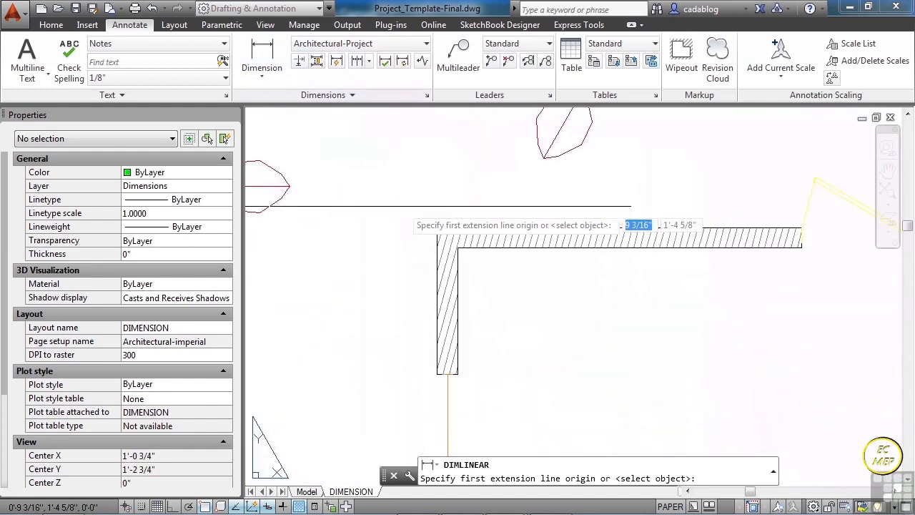
pyautogui.click(437, 229)
pyautogui.scroll(-3, 362, 230)
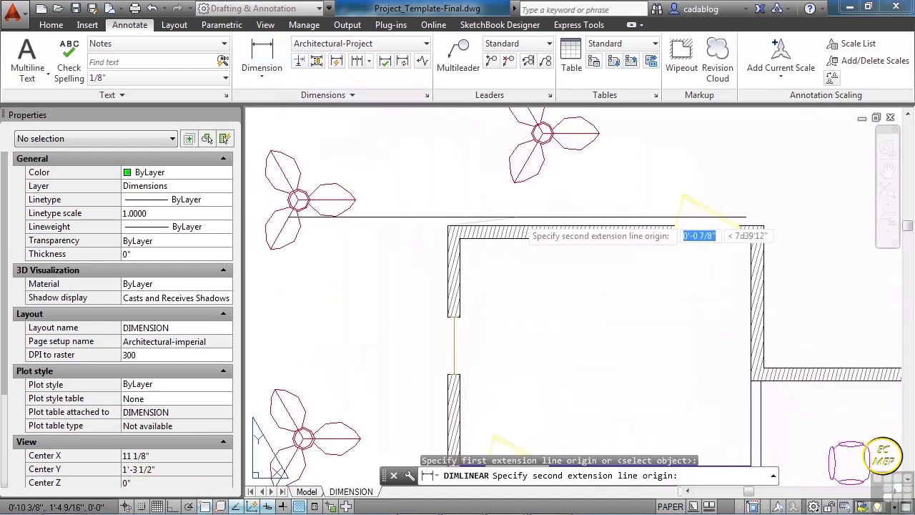
pyautogui.scroll(2, 588, 226)
pyautogui.click(617, 226)
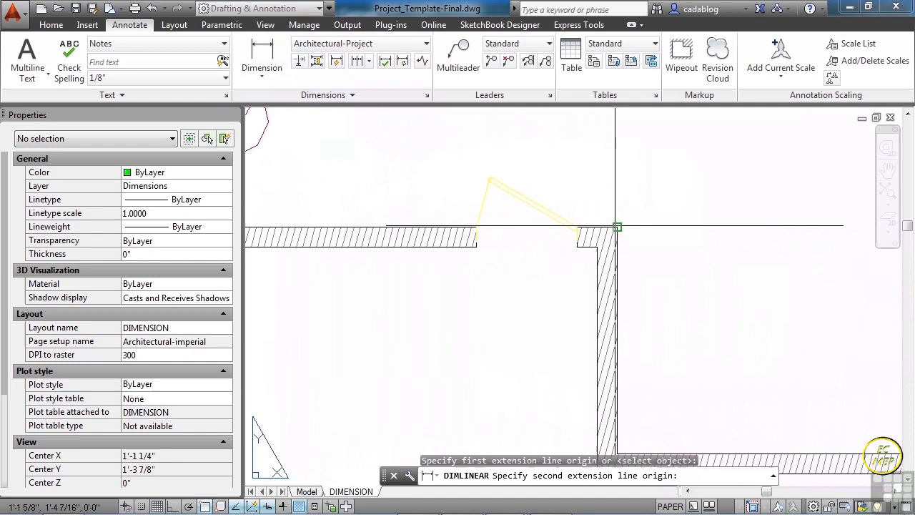
pyautogui.scroll(-5, 617, 228)
pyautogui.click(601, 156)
# - Add a vertical linear dimension along the full left exterior wall of the plan, placing it just outside the wall
pyautogui.scroll(2, 484, 236)
pyautogui.scroll(4, 484, 236)
pyautogui.press('Return')
pyautogui.click(547, 127)
pyautogui.scroll(-6, 468, 170)
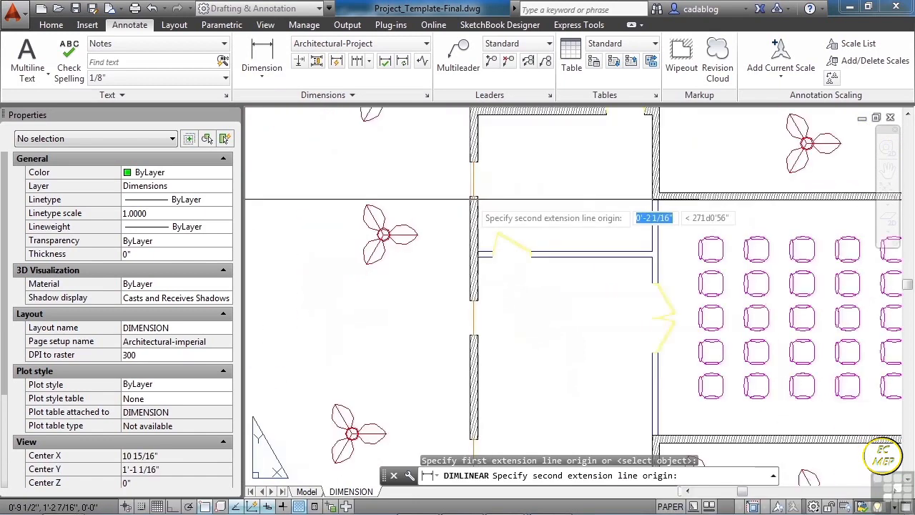
pyautogui.scroll(8, 461, 353)
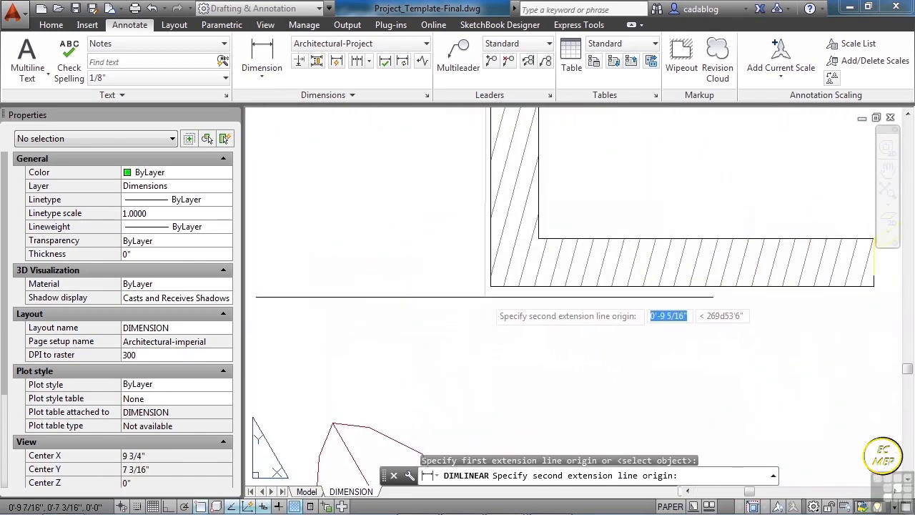
pyautogui.click(491, 286)
pyautogui.scroll(-6, 491, 301)
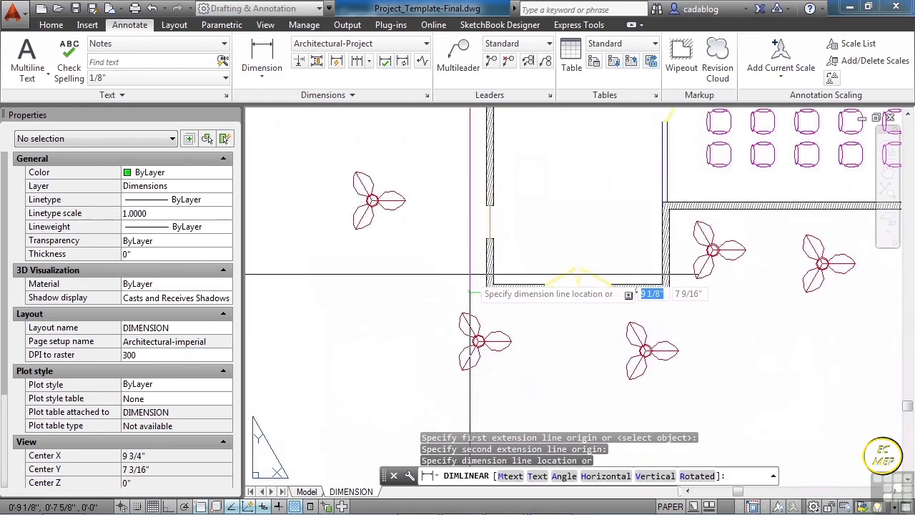
pyautogui.click(461, 264)
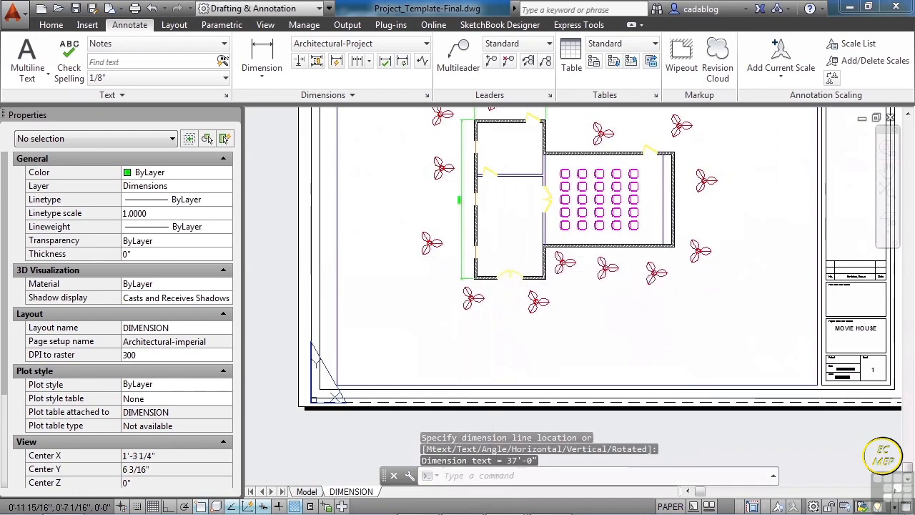
# - Continue the upper horizontal dimension from its right end to the upper-right outer corner of the seating room
pyautogui.moveTo(593, 210); pyautogui.dragTo(548, 302, button='middle')
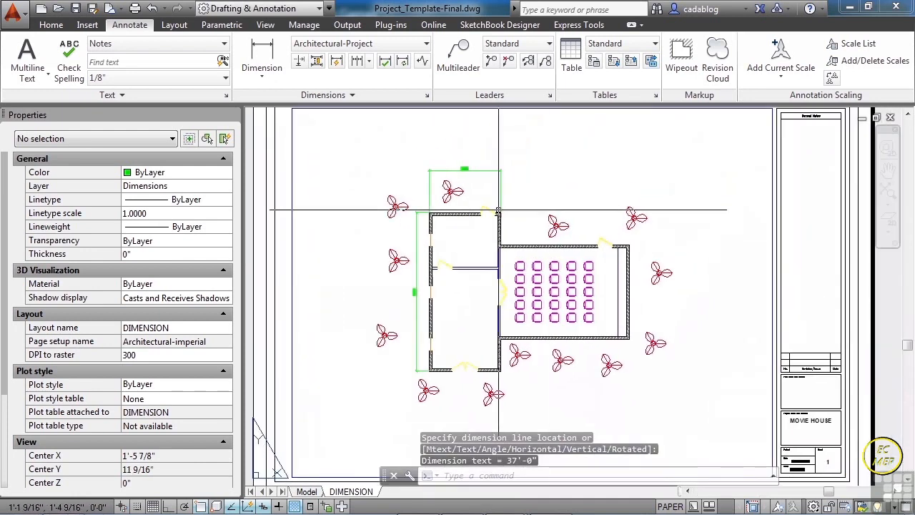
pyautogui.click(357, 61)
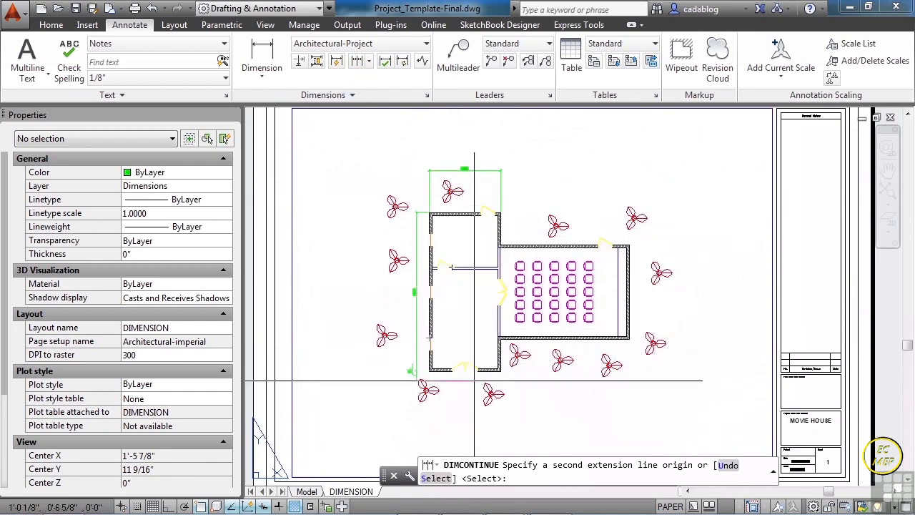
pyautogui.click(434, 477)
pyautogui.click(500, 190)
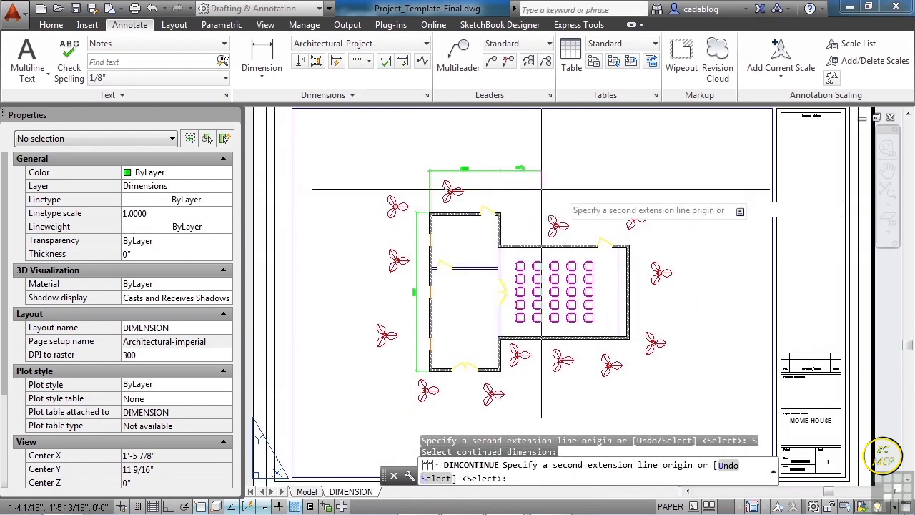
pyautogui.scroll(8, 750, 217)
pyautogui.click(526, 155)
pyautogui.scroll(-5, 529, 157)
pyautogui.scroll(-2, 578, 281)
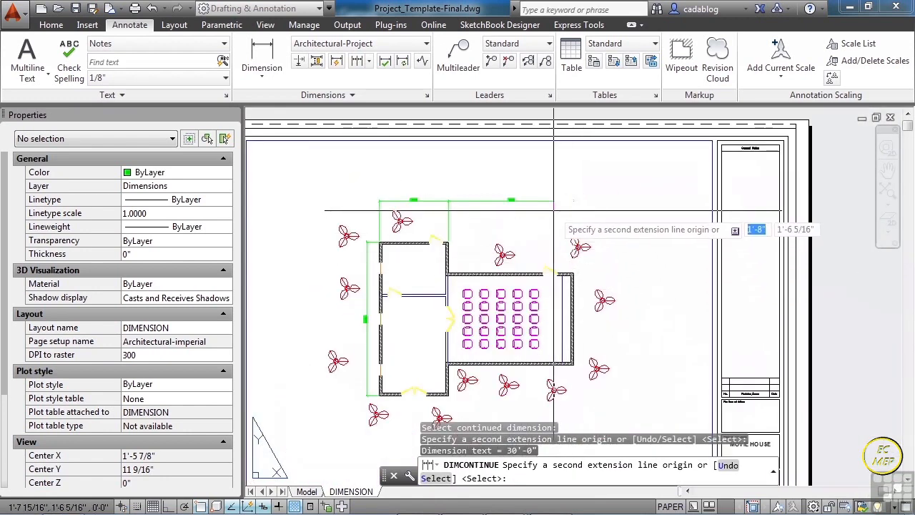
pyautogui.press('Return')
# - Add a vertical linear dimension along the seating room's full right exterior wall, corner to corner, placing it just outside the wall
pyautogui.click(262, 53)
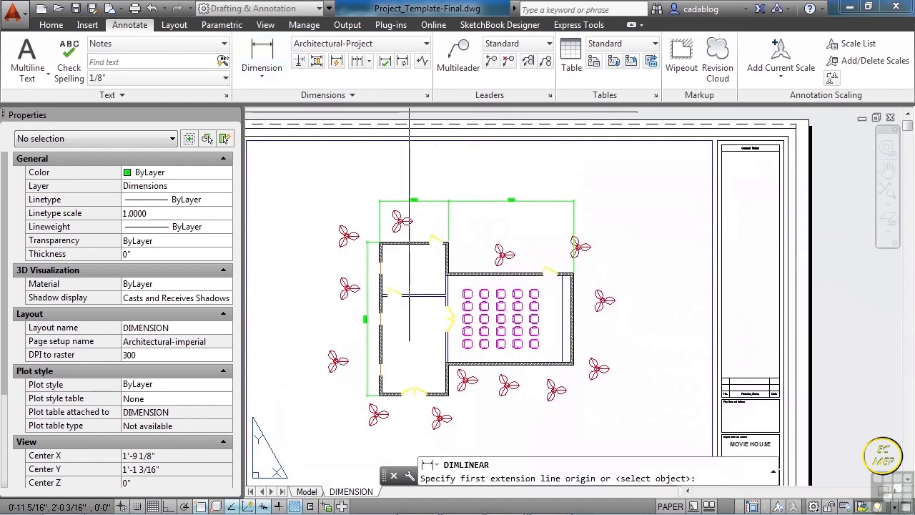
pyautogui.scroll(4, 570, 295)
pyautogui.scroll(4, 581, 299)
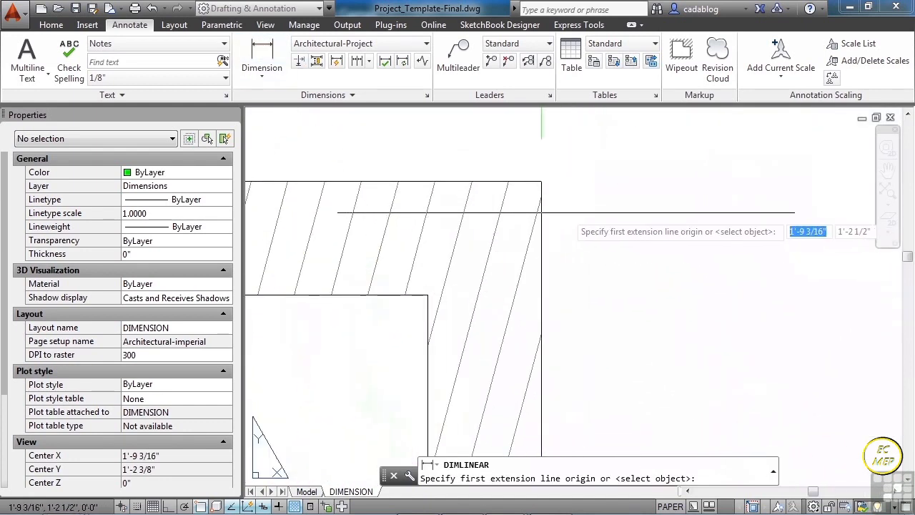
pyautogui.click(543, 178)
pyautogui.scroll(-6, 573, 182)
pyautogui.moveTo(593, 366); pyautogui.dragTo(584, 151, button='middle')
pyautogui.moveTo(594, 341); pyautogui.dragTo(575, 183, button='middle')
pyautogui.scroll(8, 547, 361)
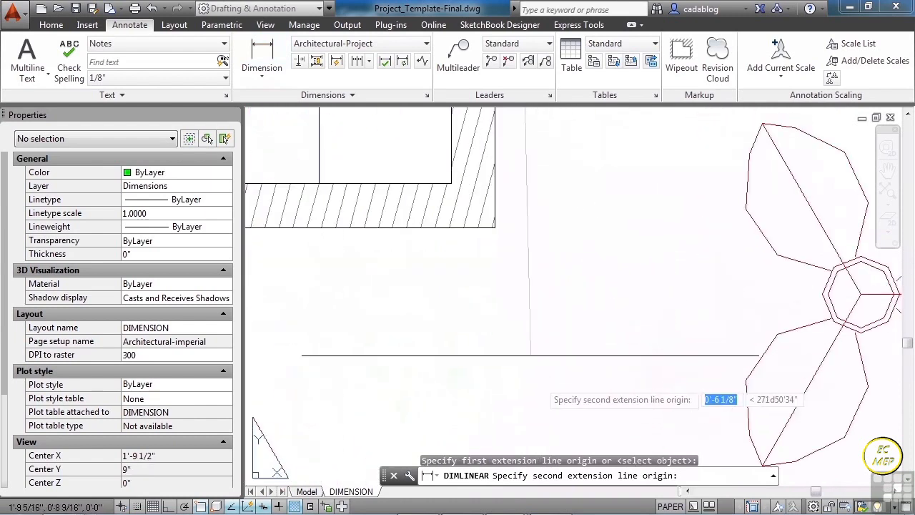
pyautogui.click(467, 182)
pyautogui.scroll(-6, 466, 226)
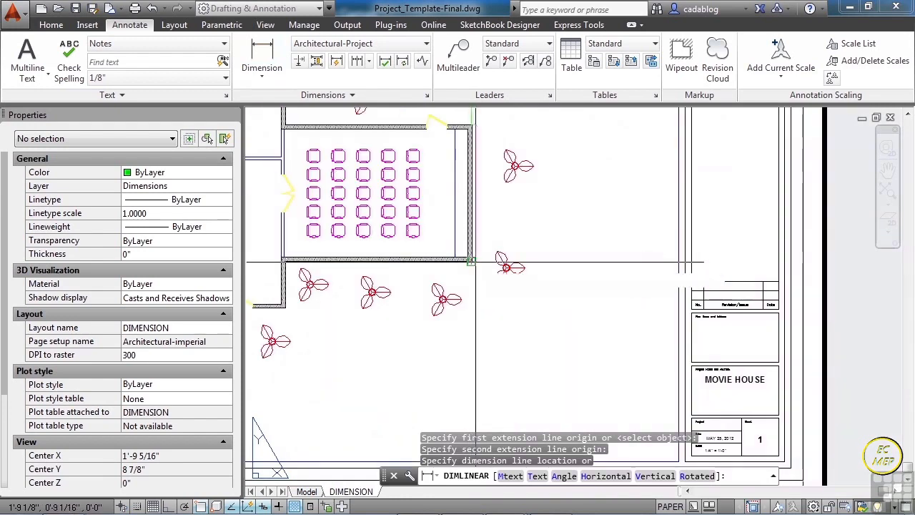
pyautogui.scroll(5, 487, 211)
pyautogui.click(485, 211)
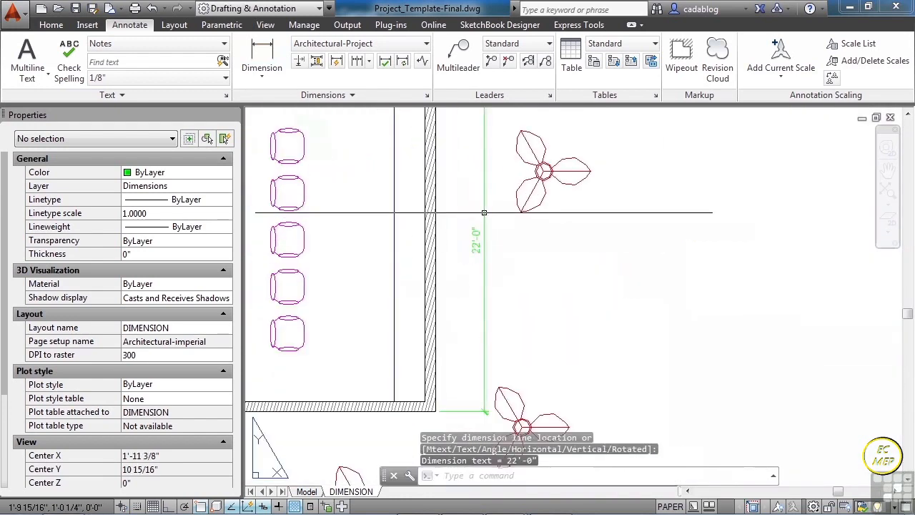
# - Examine the dimensions placed around the floor plan up close and across the whole sheet
pyautogui.scroll(-3, 515, 197)
pyautogui.scroll(5, 521, 190)
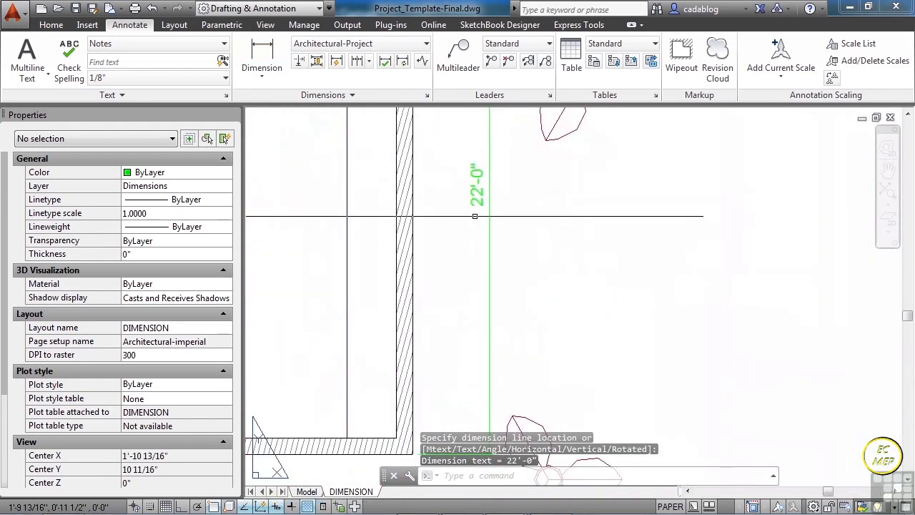
pyautogui.scroll(-3, 502, 224)
pyautogui.moveTo(468, 184); pyautogui.dragTo(598, 362, button='middle')
pyautogui.moveTo(490, 168); pyautogui.dragTo(564, 255, button='middle')
pyautogui.scroll(2, 305, 218)
pyautogui.moveTo(324, 225); pyautogui.dragTo(452, 192, button='middle')
pyautogui.scroll(-2, 423, 189)
pyautogui.scroll(-5, 423, 188)
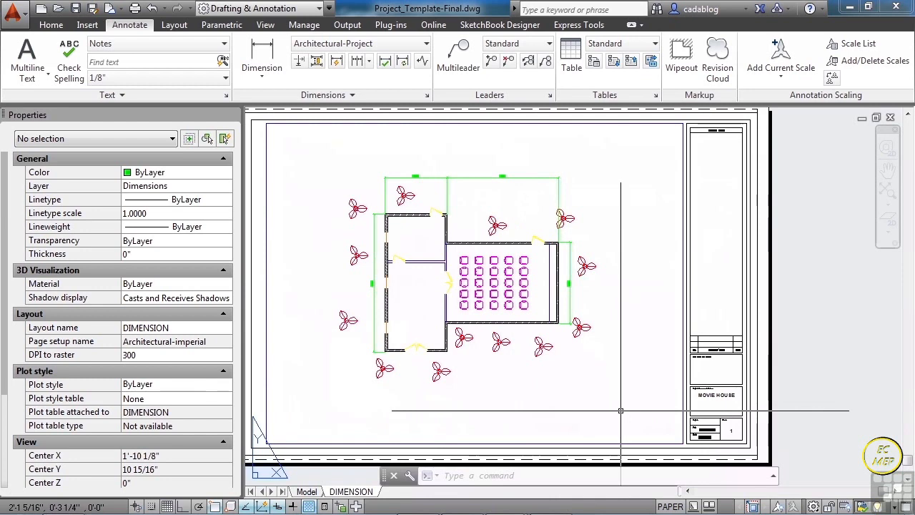
# - Save the drawing and create a copy of the DIMENSION layout at the end of the layouts
pyautogui.click(75, 9)
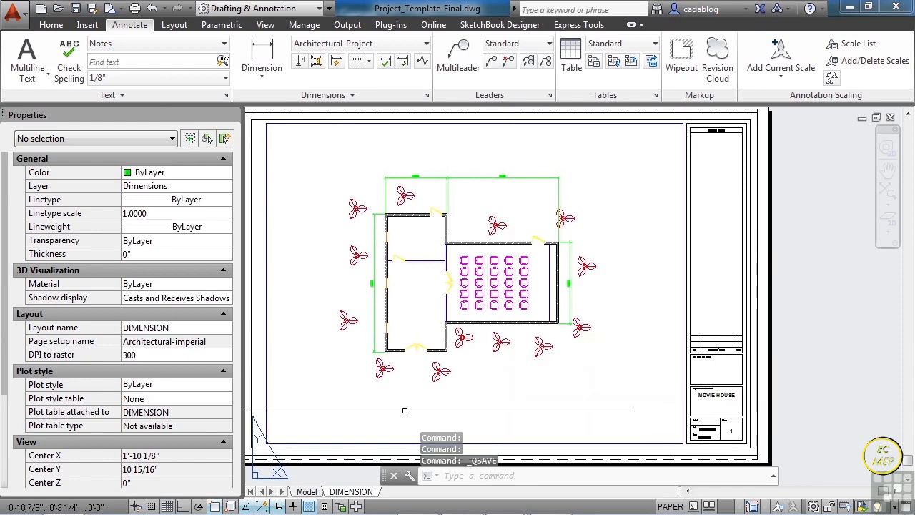
pyautogui.rightClick(363, 493)
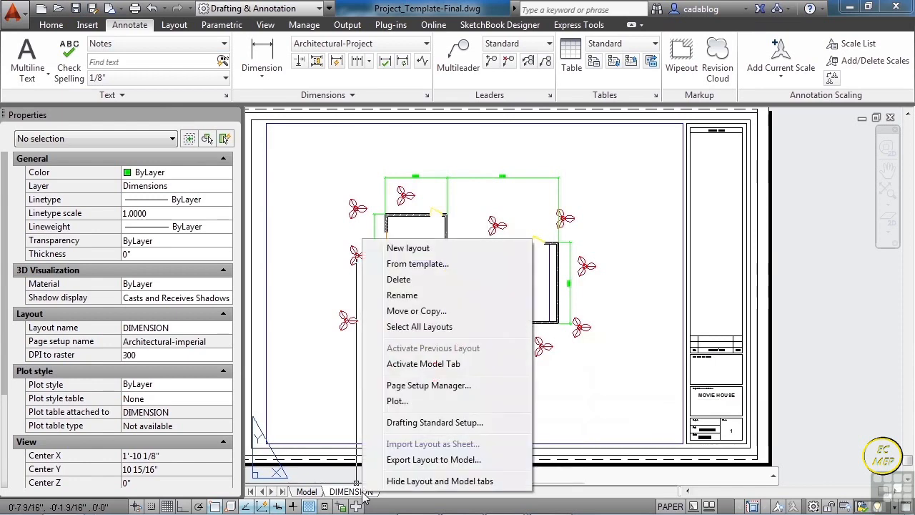
pyautogui.click(432, 315)
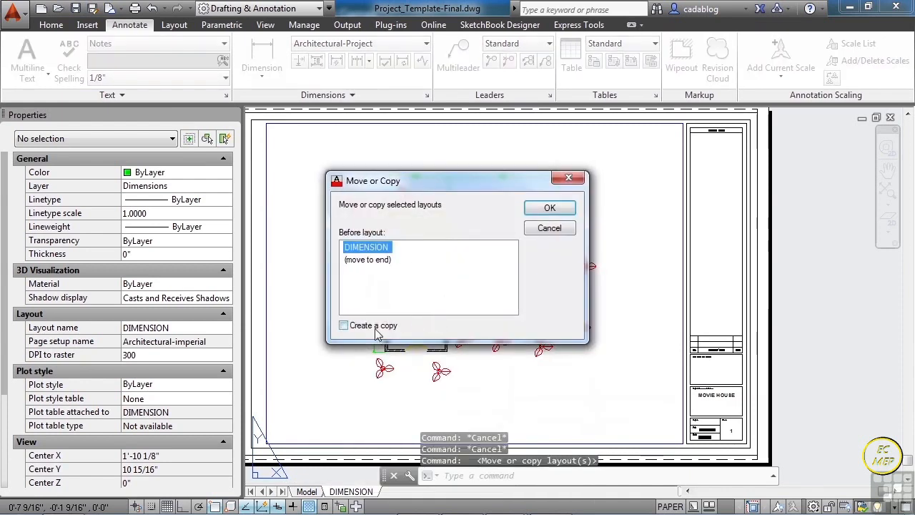
pyautogui.click(344, 326)
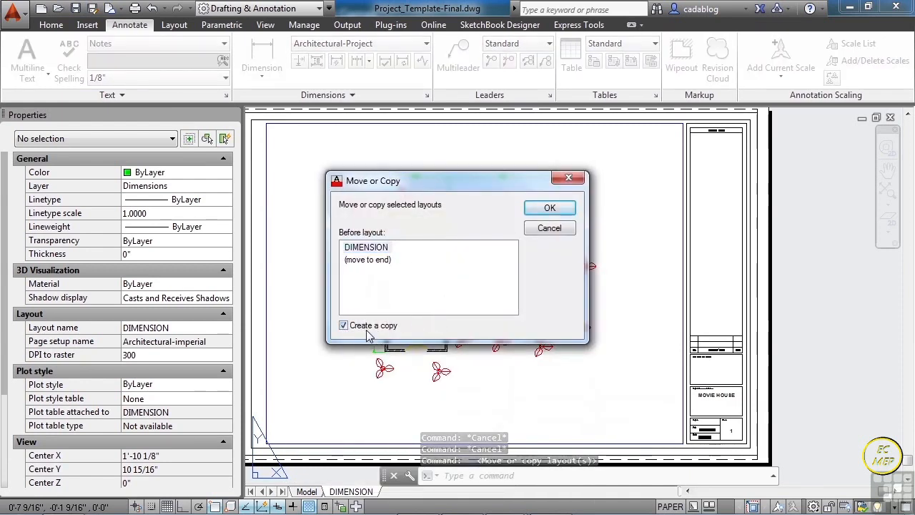
pyautogui.click(379, 261)
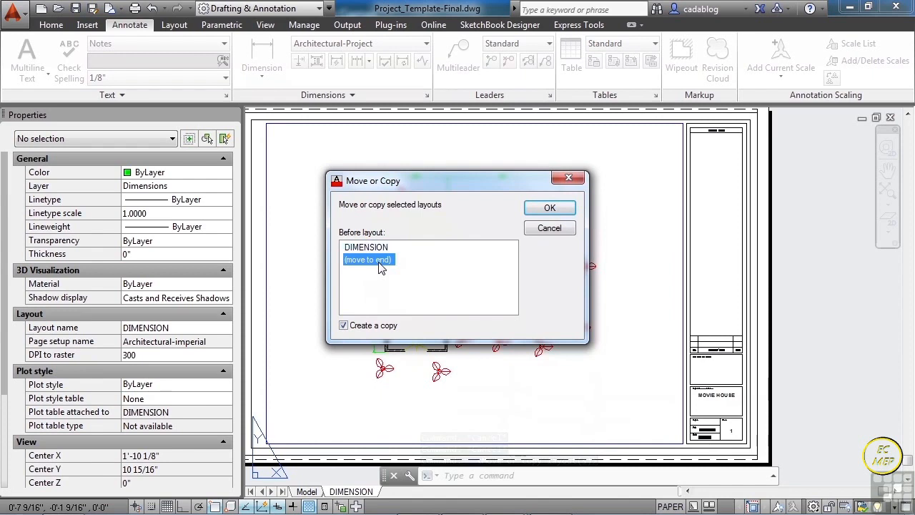
pyautogui.click(550, 209)
# - Rename the original DIMENSION layout as OVERALL
pyautogui.rightClick(429, 493)
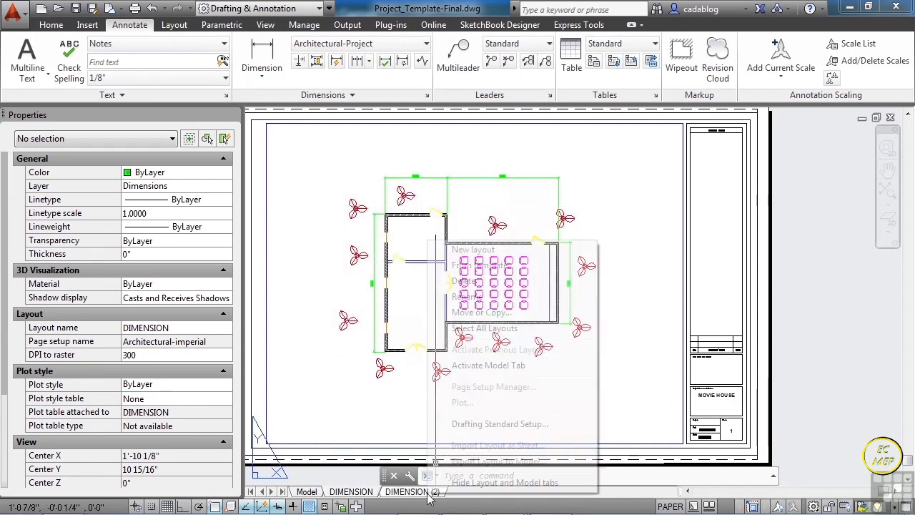
pyautogui.click(418, 493)
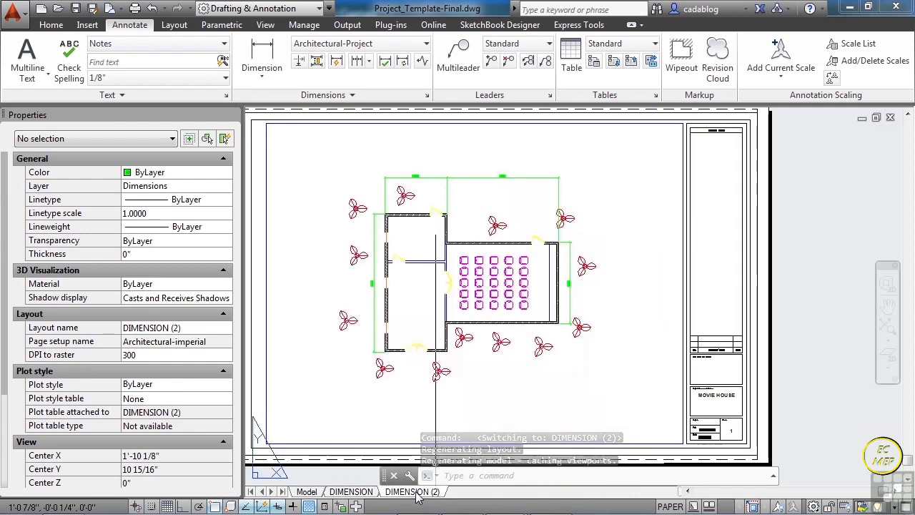
pyautogui.rightClick(416, 491)
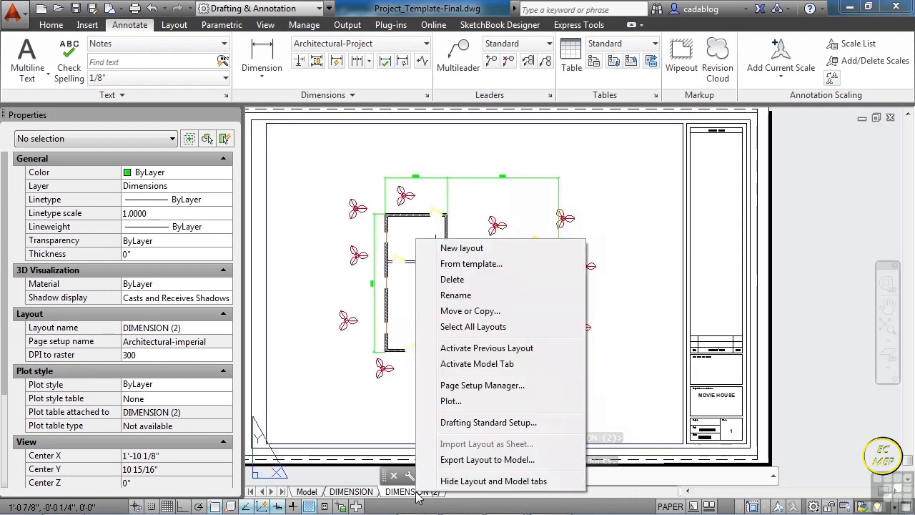
pyautogui.click(369, 496)
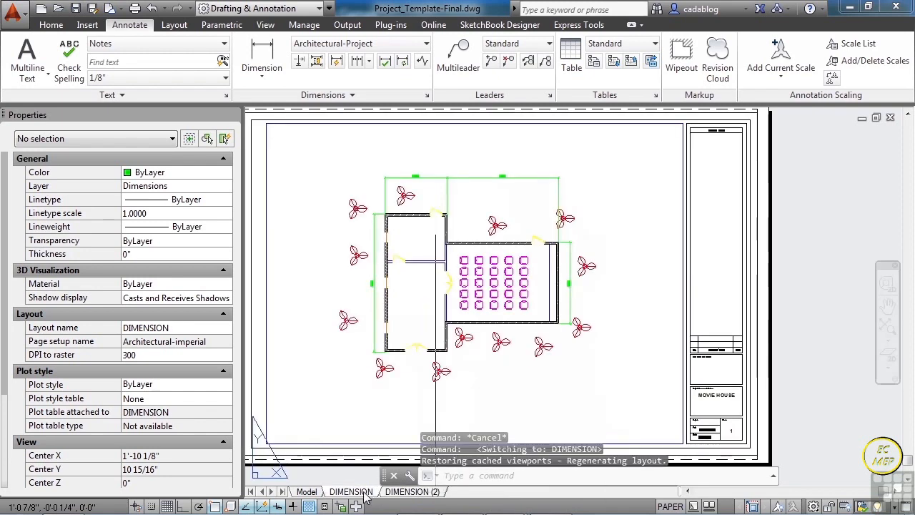
pyautogui.rightClick(366, 497)
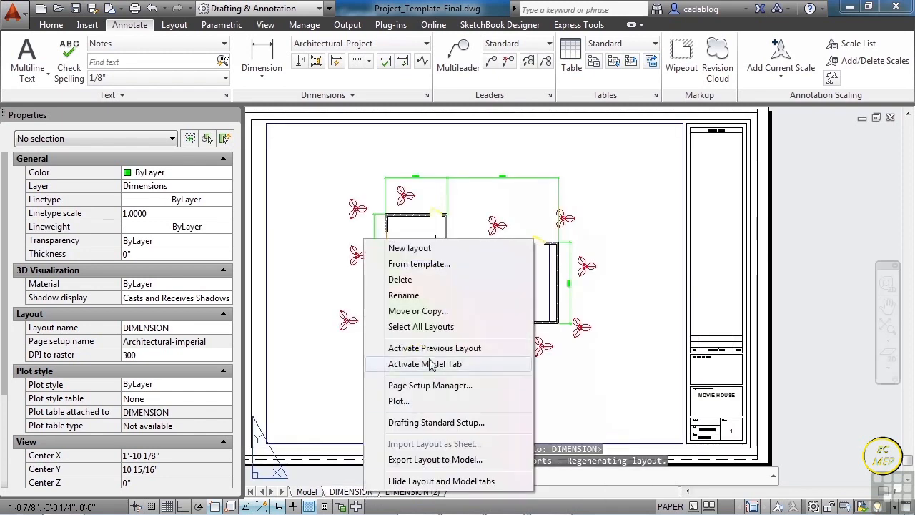
pyautogui.click(414, 295)
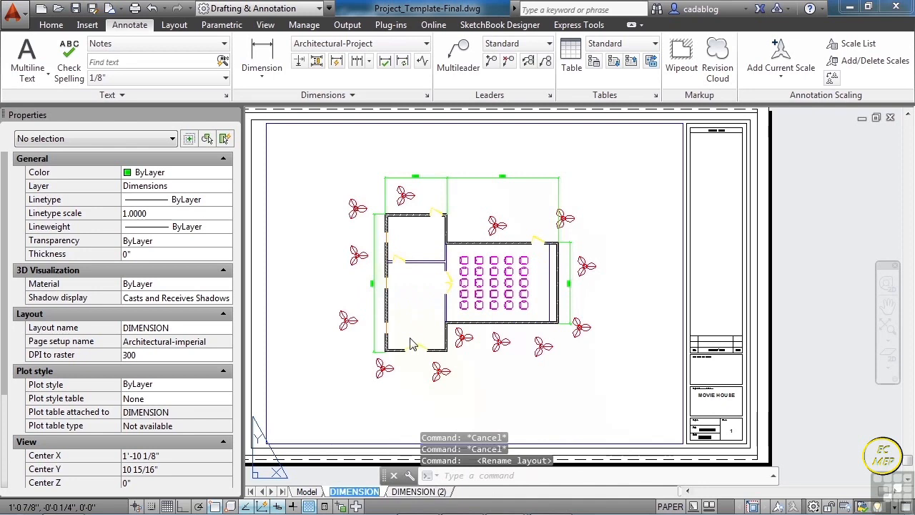
pyautogui.write('OVERALL')
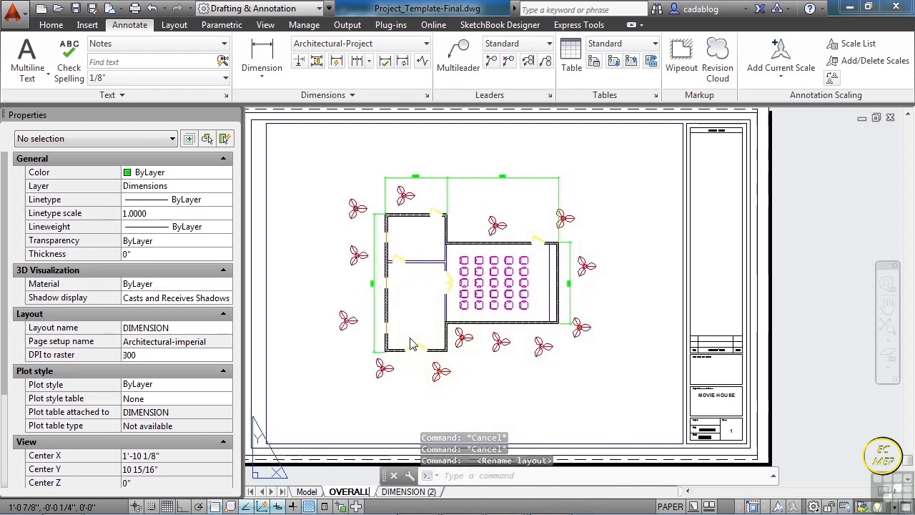
pyautogui.press('Return')
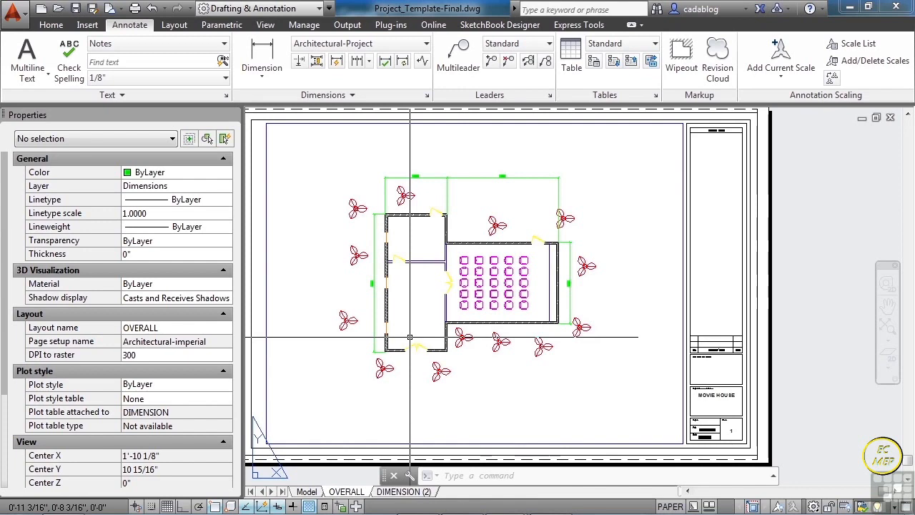
# - Rename the copied layout, DIMENSION (2), as DIMENSION
pyautogui.click(422, 495)
pyautogui.rightClick(422, 493)
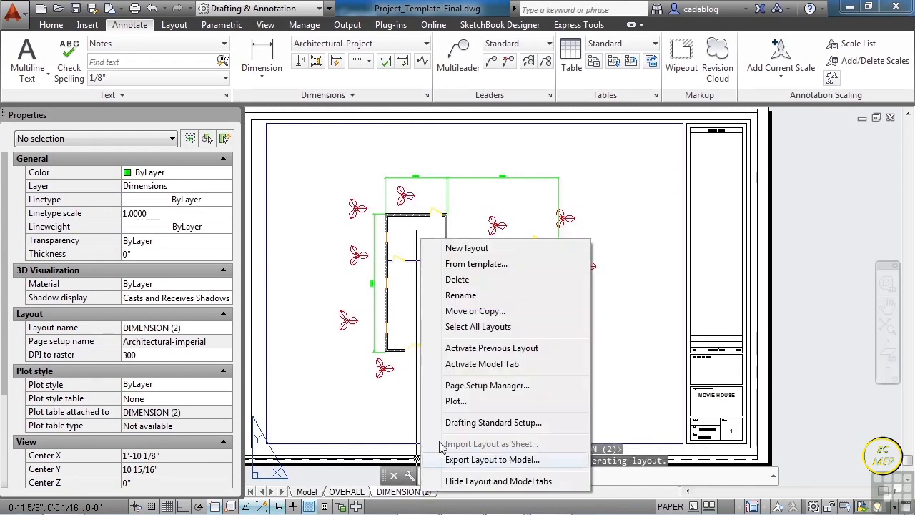
pyautogui.click(469, 297)
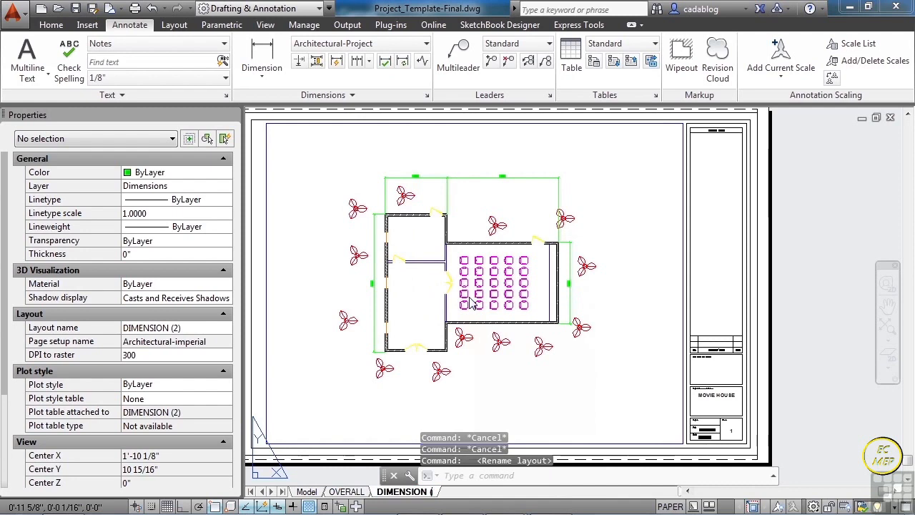
# - Freeze the Plant and Chair layers in the DIMENSION layout's viewport by picking a plant and a chair, and return to paper space
pyautogui.doubleClick(474, 207)
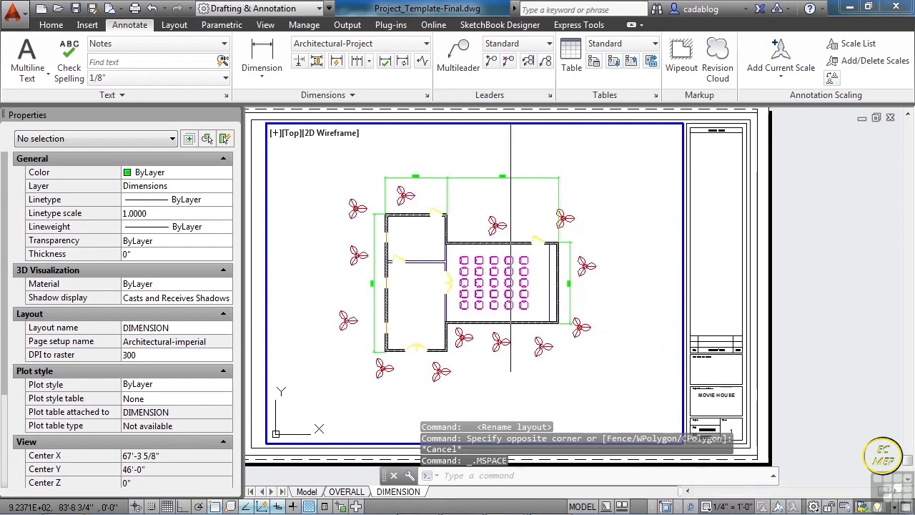
pyautogui.click(51, 25)
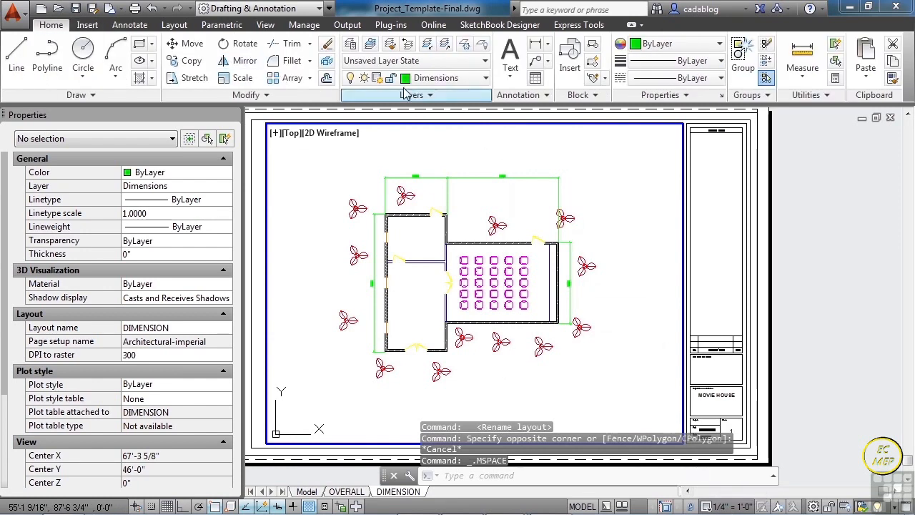
pyautogui.click(464, 46)
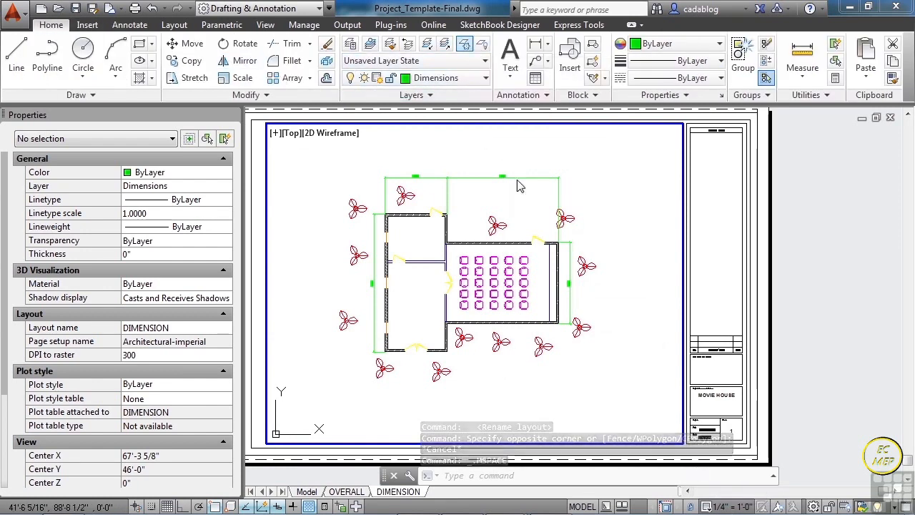
pyautogui.click(498, 223)
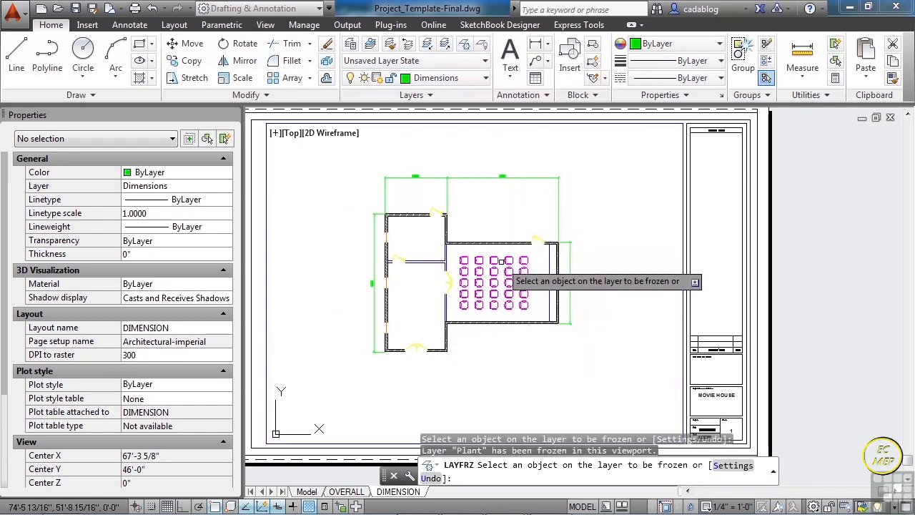
pyautogui.click(499, 261)
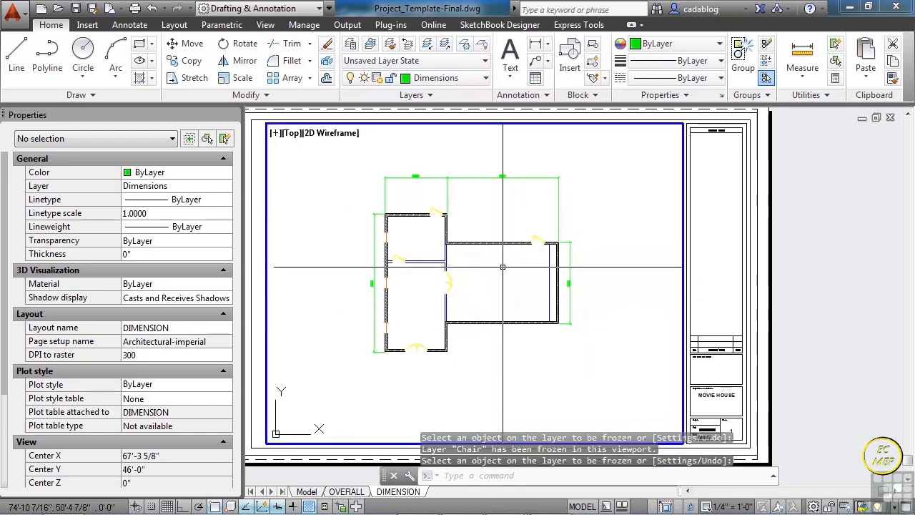
pyautogui.click(582, 506)
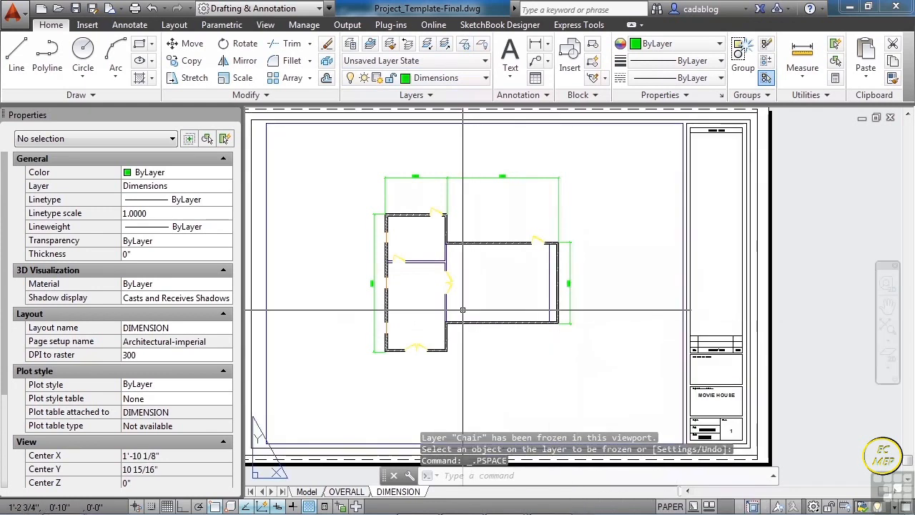
# - Stretch the vertical dimension of the left exterior wall farther outward from the wall
pyautogui.scroll(2, 270, 275)
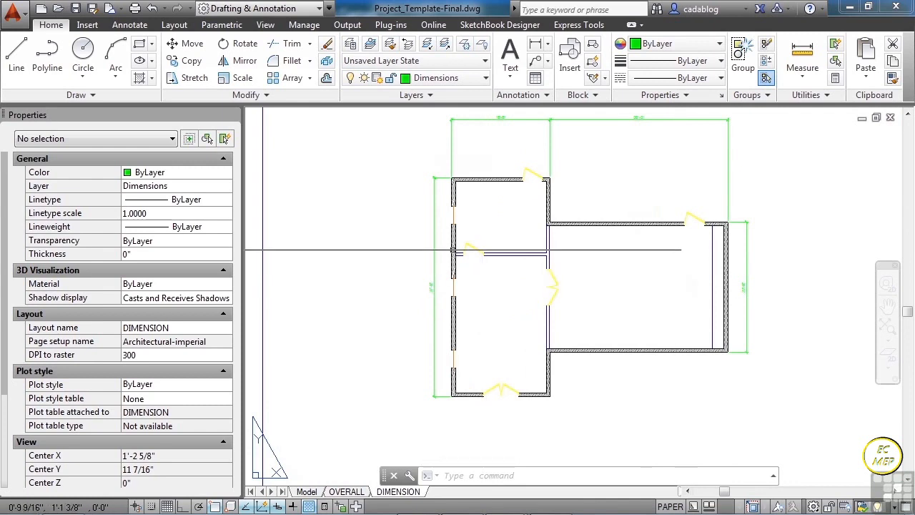
pyautogui.click(433, 205)
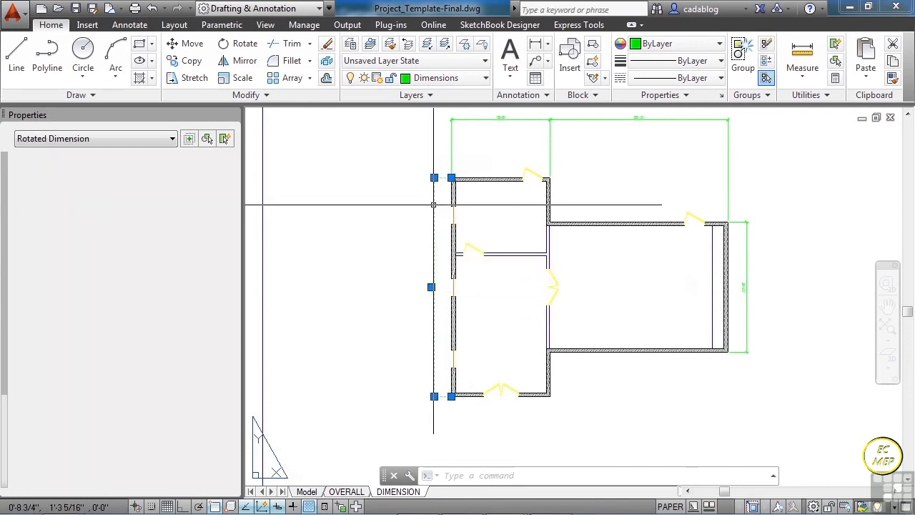
pyautogui.scroll(3, 433, 164)
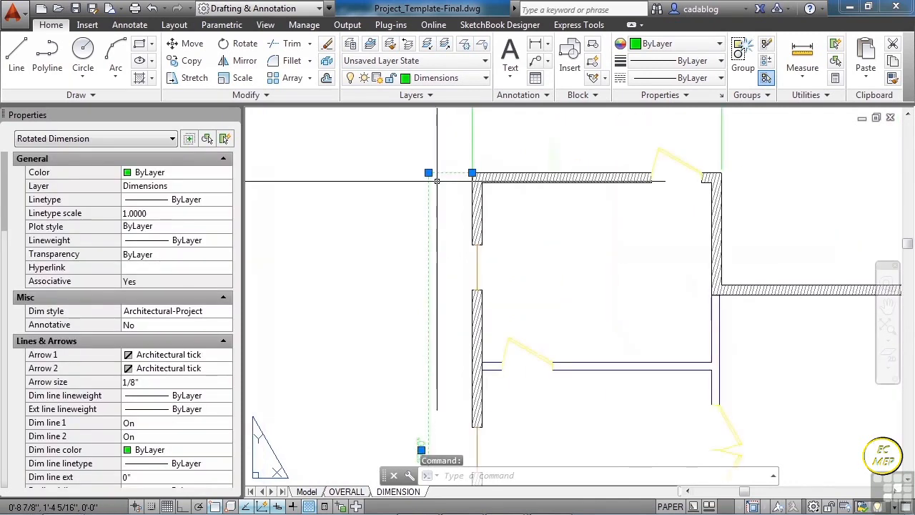
pyautogui.click(422, 169)
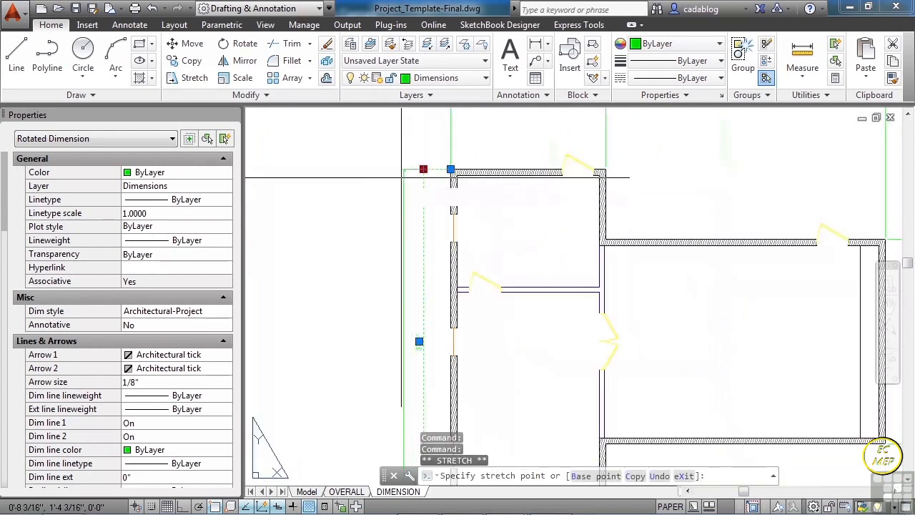
pyautogui.click(393, 170)
pyautogui.press('Escape')
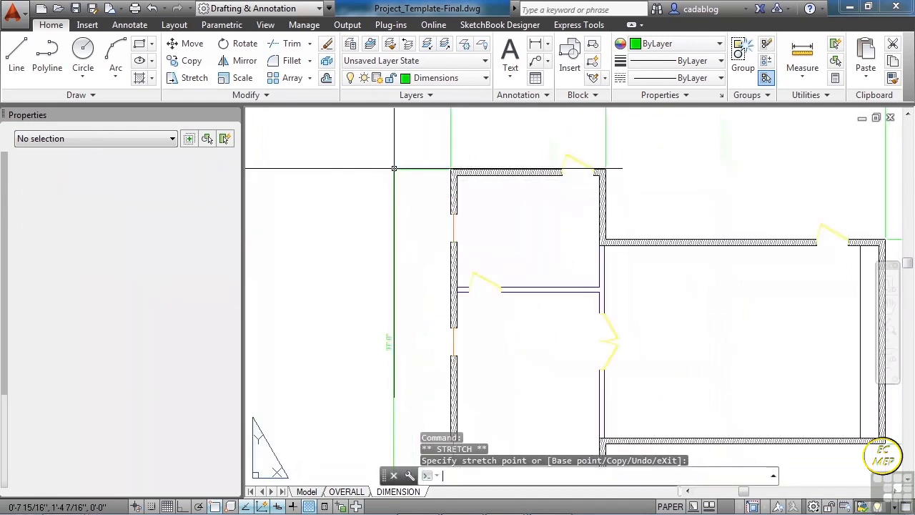
pyautogui.scroll(-5, 415, 197)
pyautogui.moveTo(430, 212); pyautogui.dragTo(426, 239, button='middle')
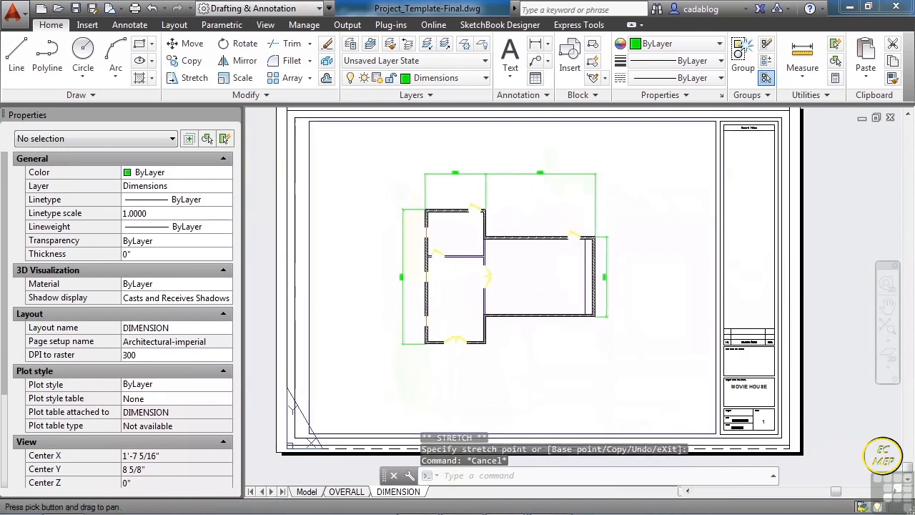
# - Compare the OVERALL layout with the DIMENSION layout, ending on DIMENSION
pyautogui.click(346, 491)
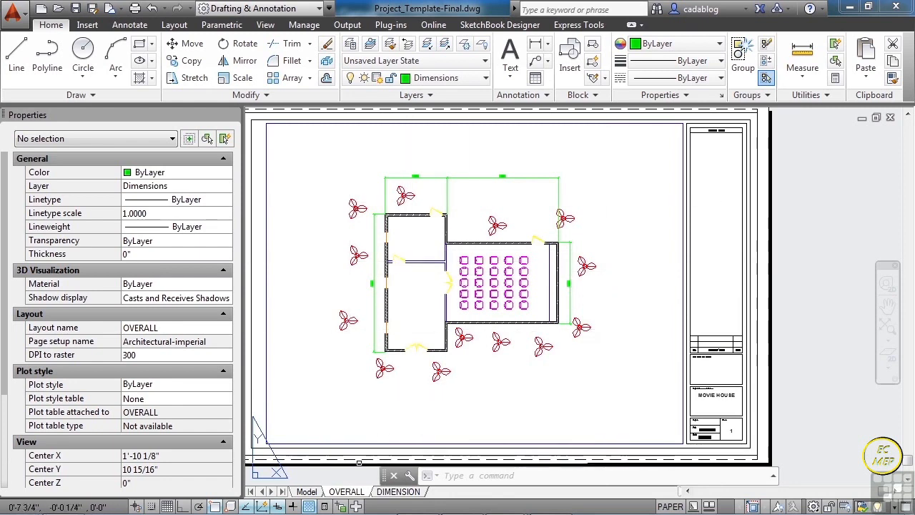
pyautogui.click(396, 493)
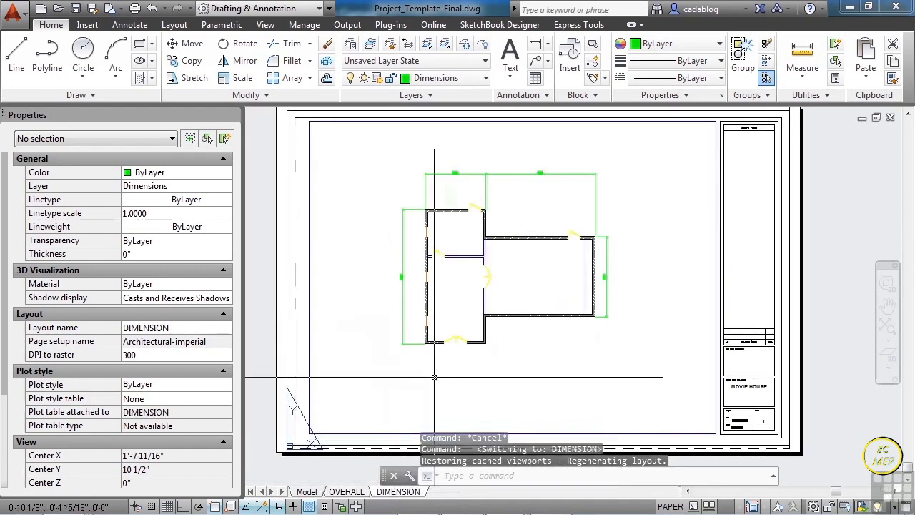
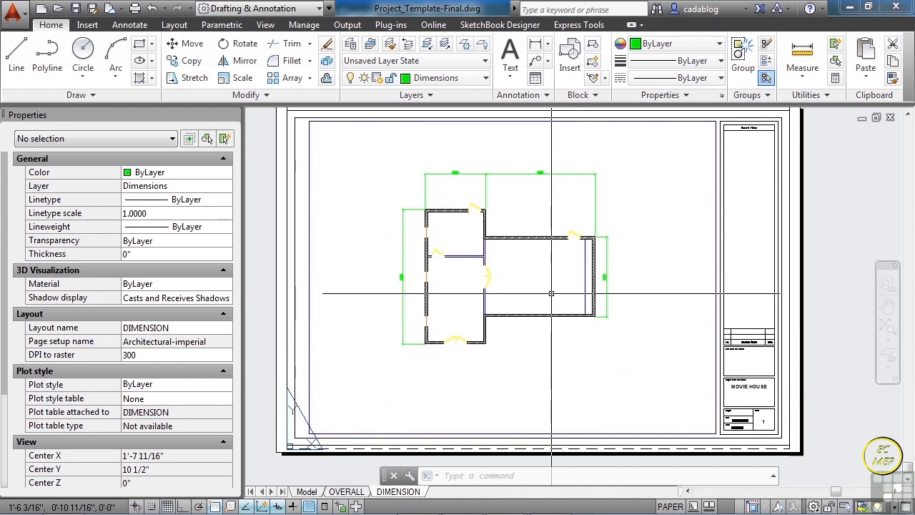
# - Change the sheet number in the title block to 2
pyautogui.scroll(6, 771, 397)
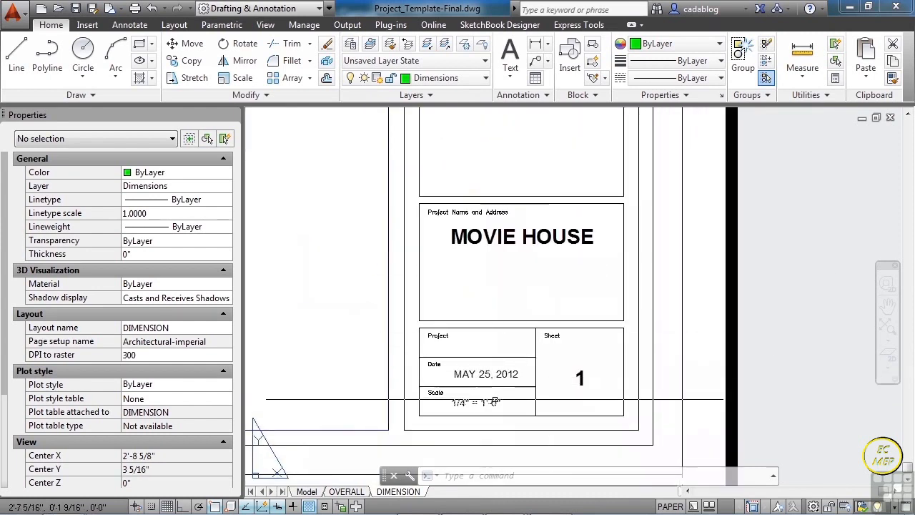
pyautogui.scroll(2, 580, 377)
pyautogui.doubleClick(577, 379)
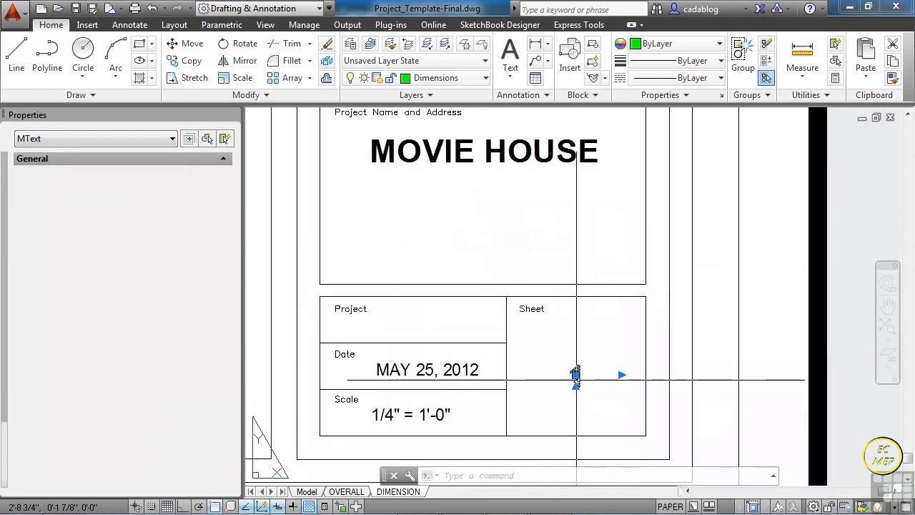
pyautogui.press('Escape')
pyautogui.press('Escape')
pyautogui.scroll(4, 581, 379)
pyautogui.doubleClick(582, 378)
pyautogui.scroll(-3, 587, 381)
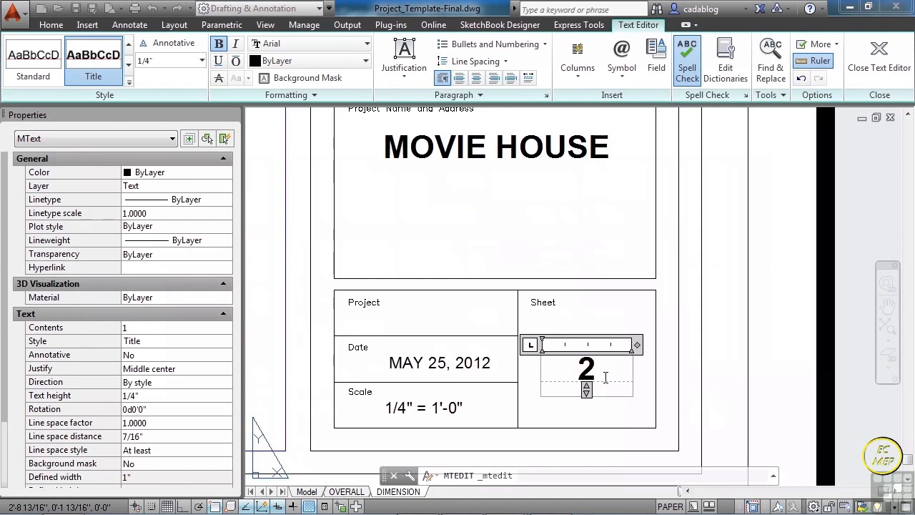
pyautogui.click(685, 398)
# - Add a second line reading DIMENSIONS below MOVIE HOUSE in the title block's project name
pyautogui.doubleClick(557, 152)
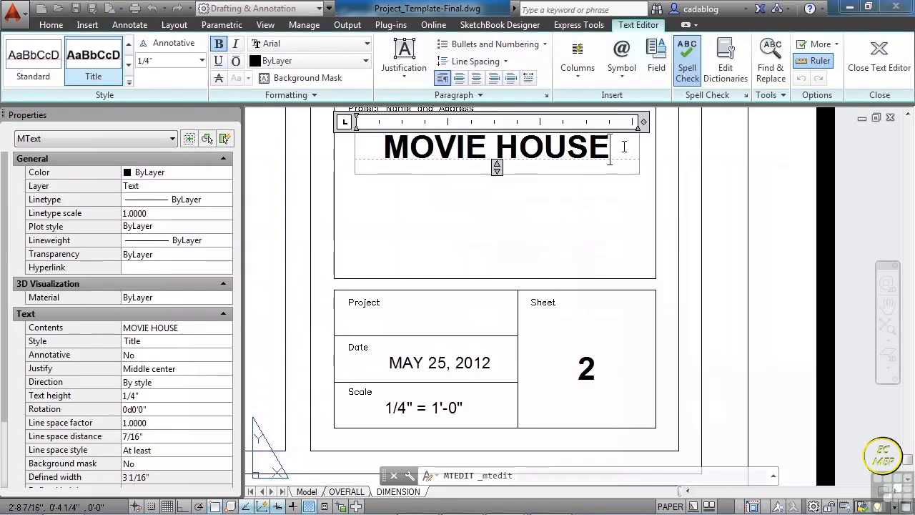
pyautogui.press('Return')
pyautogui.write('DIMENSIONS')
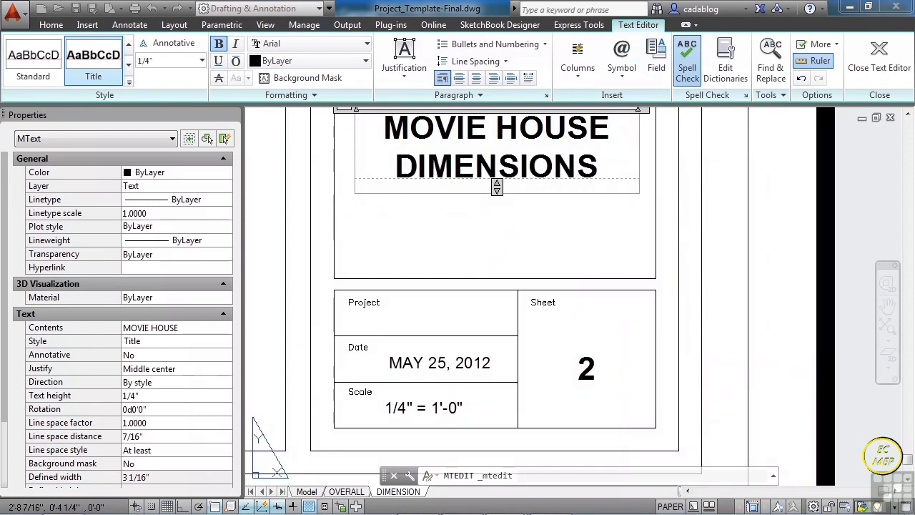
pyautogui.click(609, 218)
# - Add a vertical linear dimension outside the left wall, from the building's upper-left corner to the upper edge of the first window
pyautogui.scroll(-2, 609, 218)
pyautogui.middleClick(610, 220)
pyautogui.middleClick(611, 220)
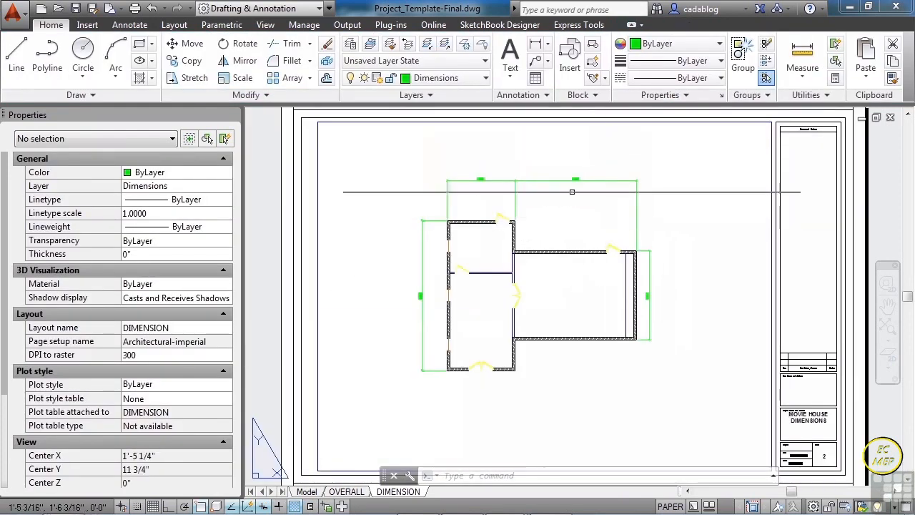
pyautogui.click(130, 25)
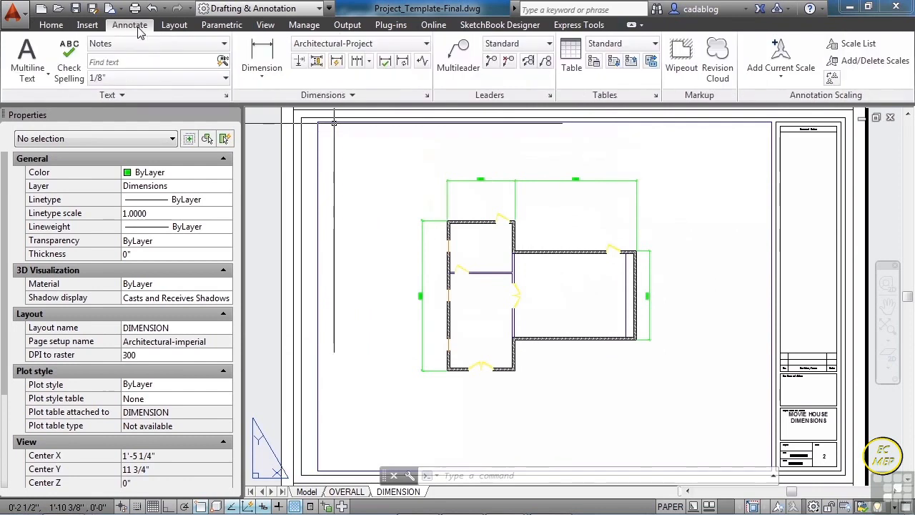
pyautogui.click(261, 56)
pyautogui.scroll(6, 469, 246)
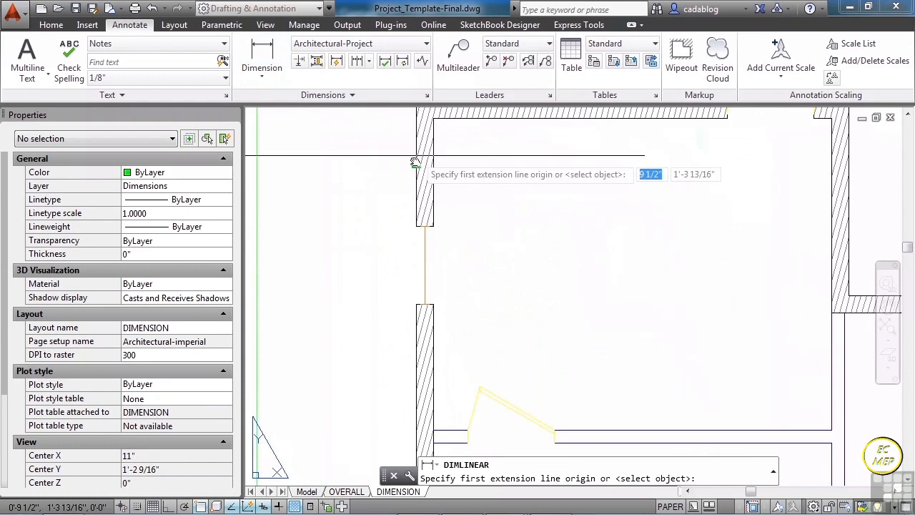
pyautogui.click(421, 411)
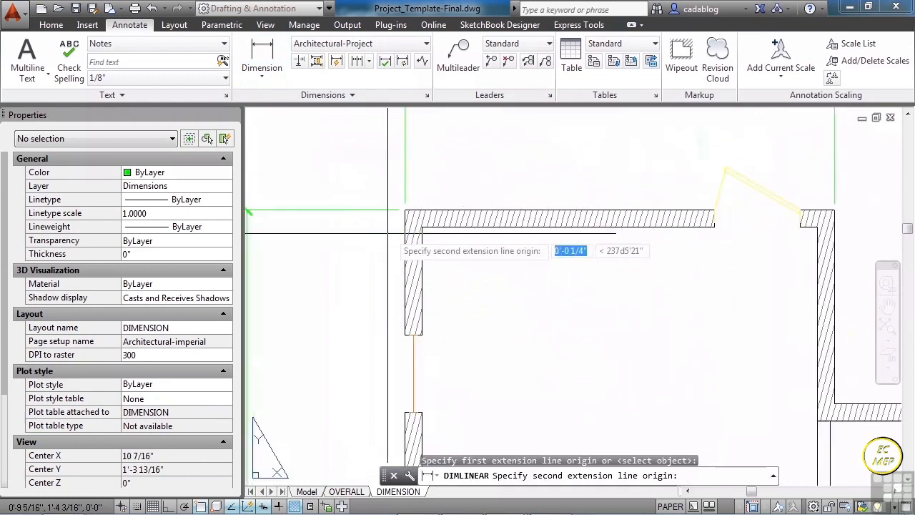
pyautogui.scroll(5, 414, 331)
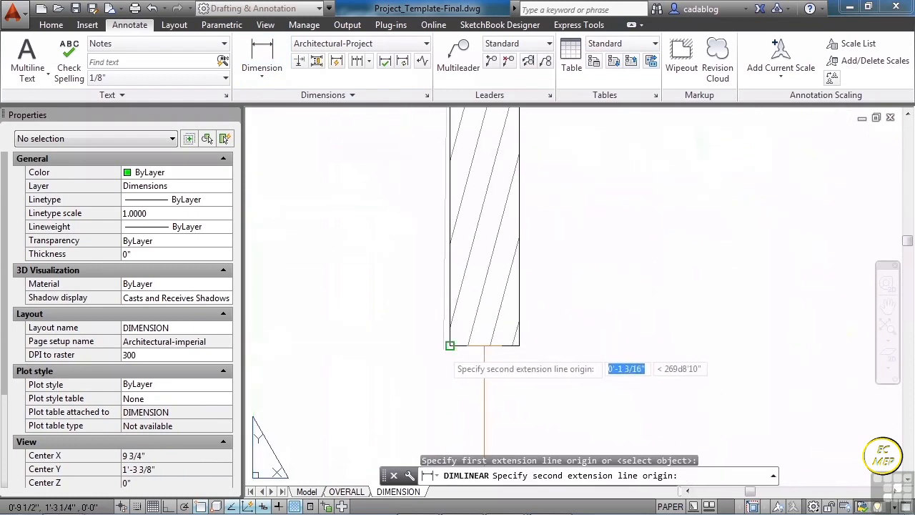
pyautogui.click(449, 346)
pyautogui.scroll(-6, 449, 343)
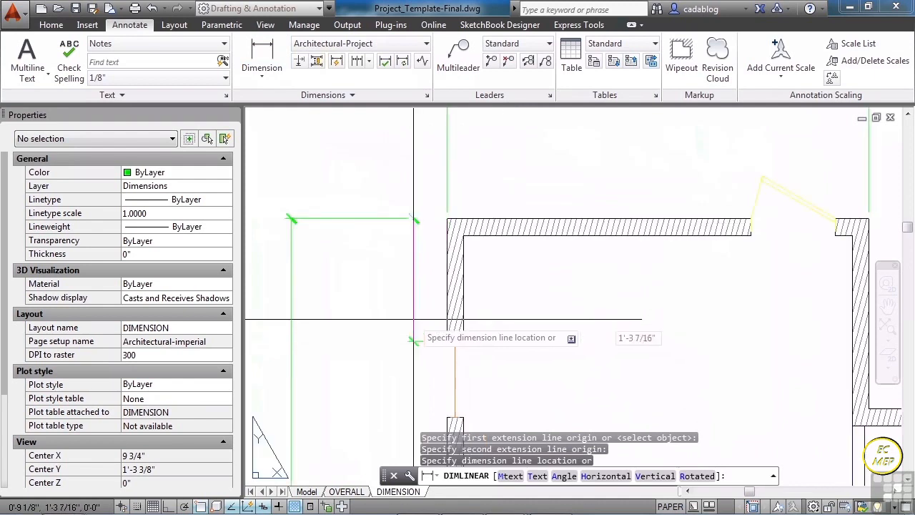
pyautogui.click(378, 313)
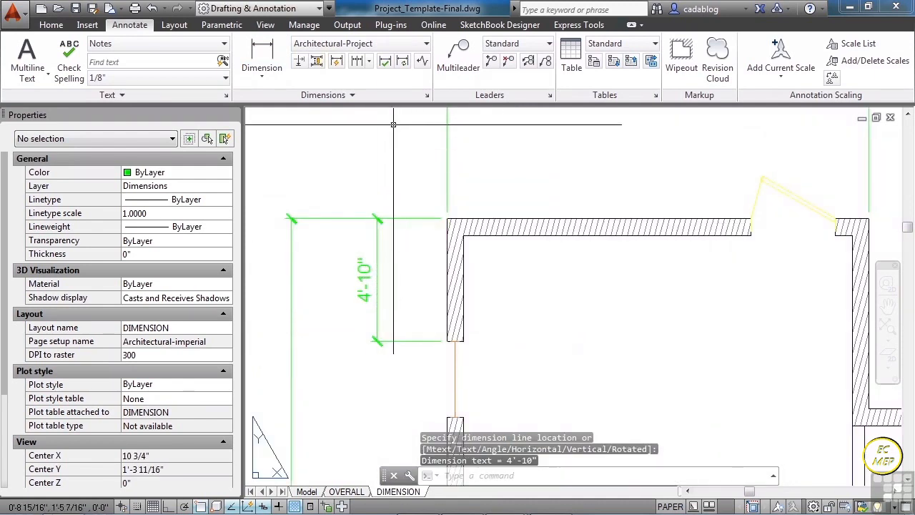
# - Continue the left wall's dimension chain across the upper window and down to the upper edge of the middle window
pyautogui.click(358, 61)
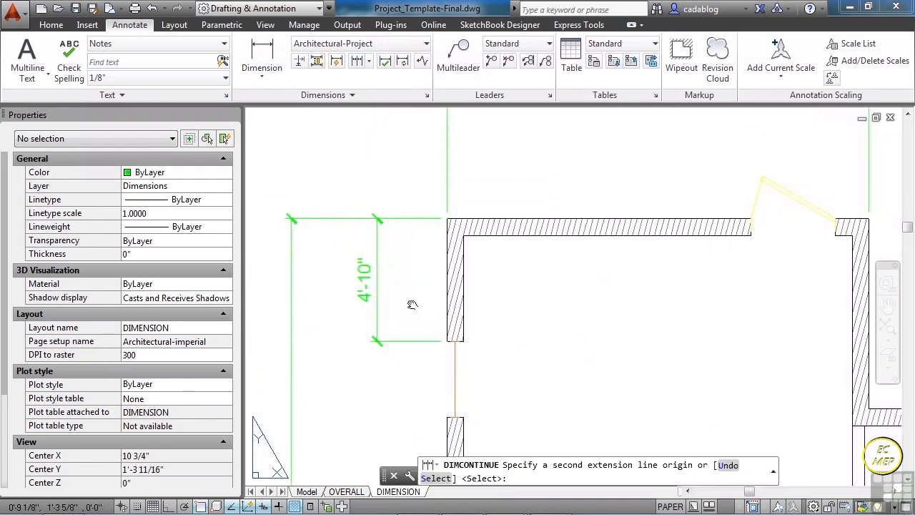
pyautogui.moveTo(418, 382); pyautogui.dragTo(400, 247, button='middle')
pyautogui.scroll(3, 400, 247)
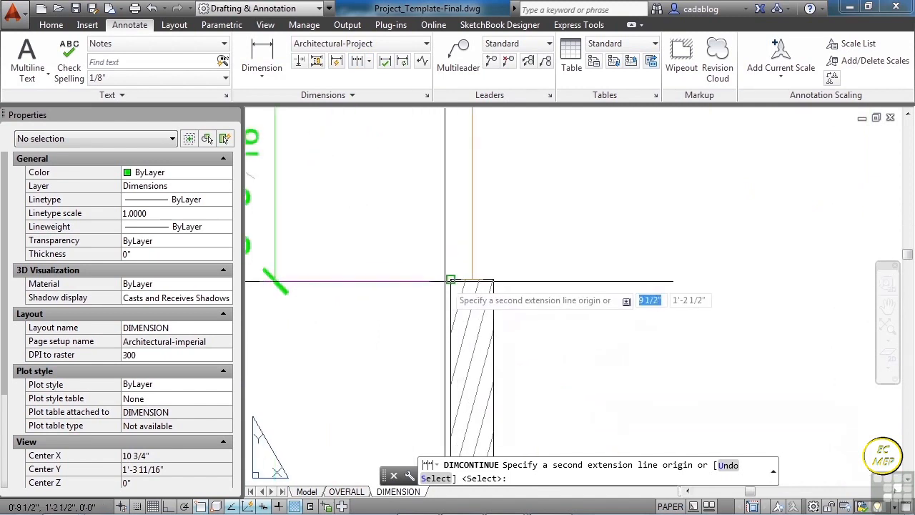
pyautogui.click(447, 281)
pyautogui.scroll(-4, 417, 317)
pyautogui.moveTo(416, 349); pyautogui.dragTo(411, 115, button='middle')
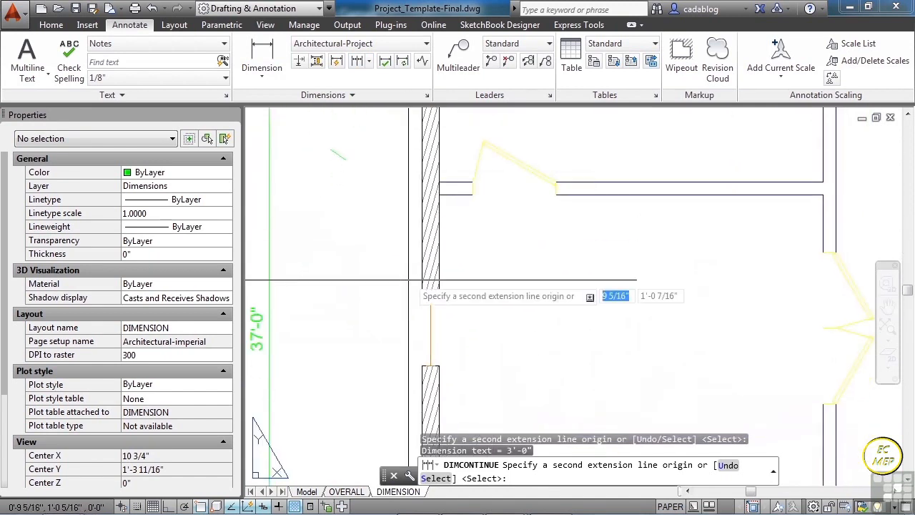
pyautogui.scroll(2, 414, 284)
pyautogui.click(423, 290)
# - Continue the chain across the middle window and down to the upper edge of the lowest window
pyautogui.moveTo(392, 306); pyautogui.dragTo(396, 156, button='middle')
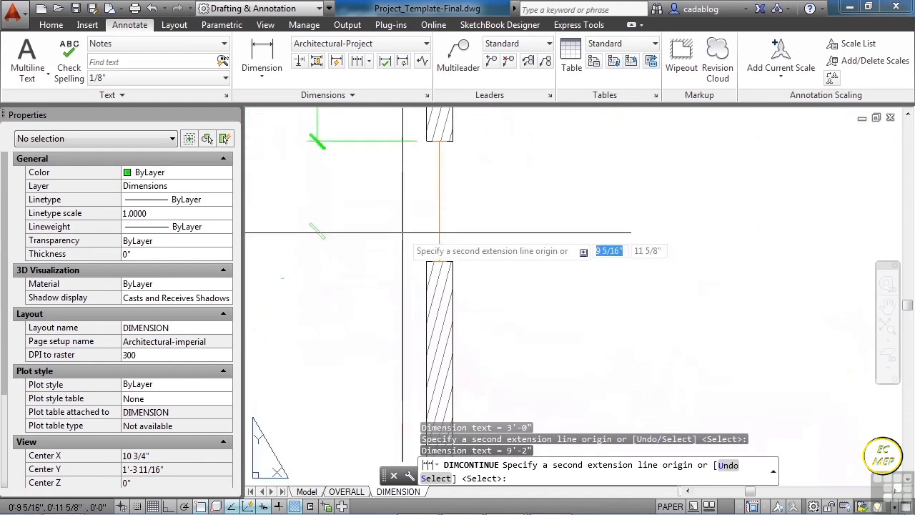
pyautogui.click(427, 261)
pyautogui.moveTo(384, 287); pyautogui.dragTo(377, 103, button='middle')
pyautogui.scroll(-2, 390, 228)
pyautogui.scroll(3, 415, 343)
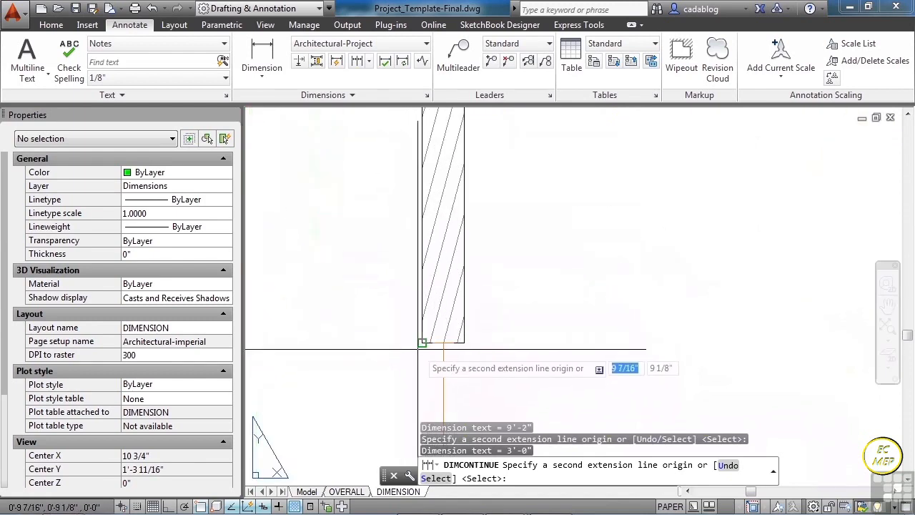
pyautogui.click(418, 349)
# - Continue the left wall's chain across the lowest window and end the continued dimension there
pyautogui.scroll(-4, 376, 241)
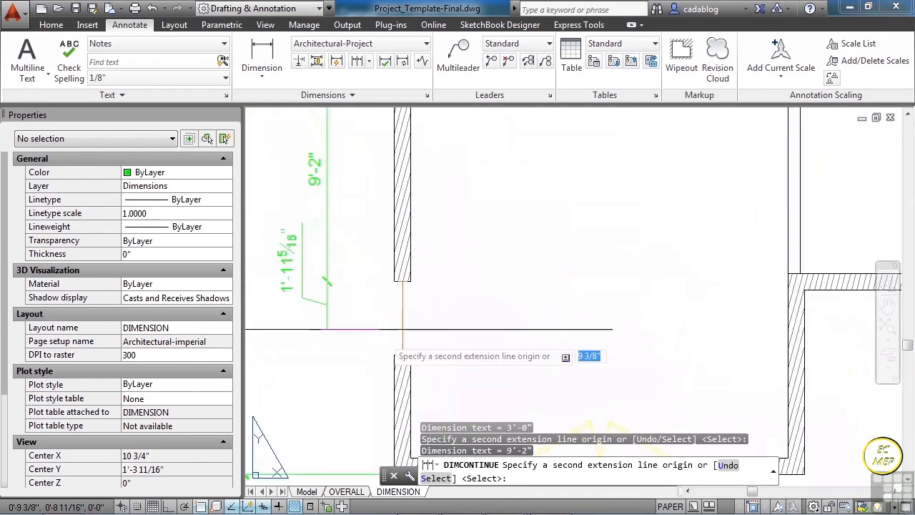
pyautogui.scroll(4, 386, 364)
pyautogui.click(386, 364)
pyautogui.scroll(-3, 380, 272)
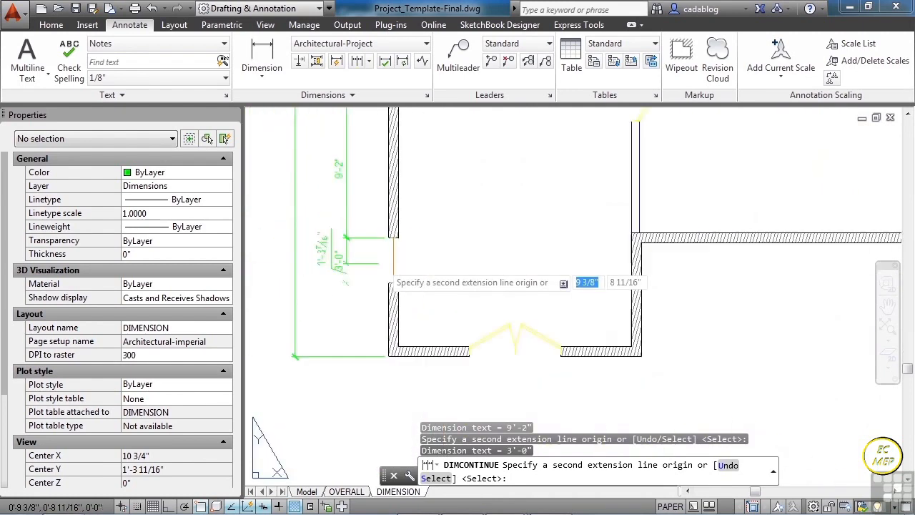
pyautogui.press('Return')
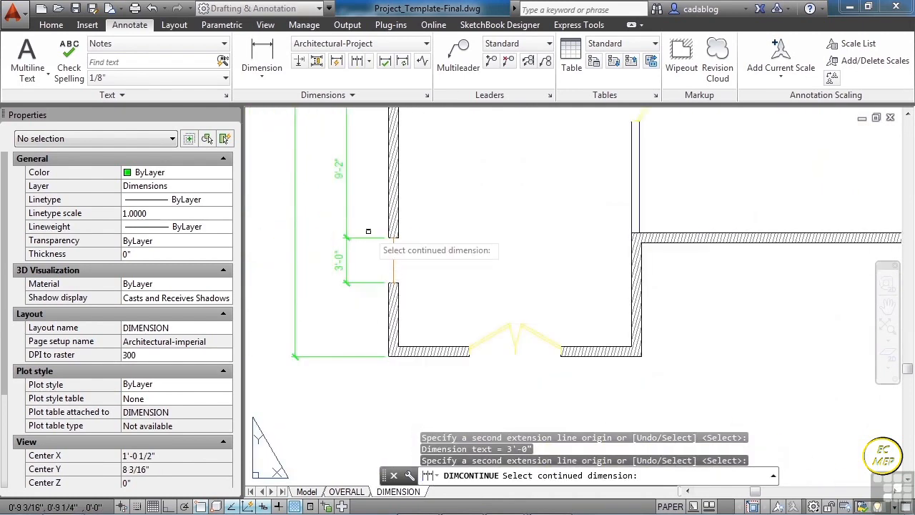
pyautogui.press('Return')
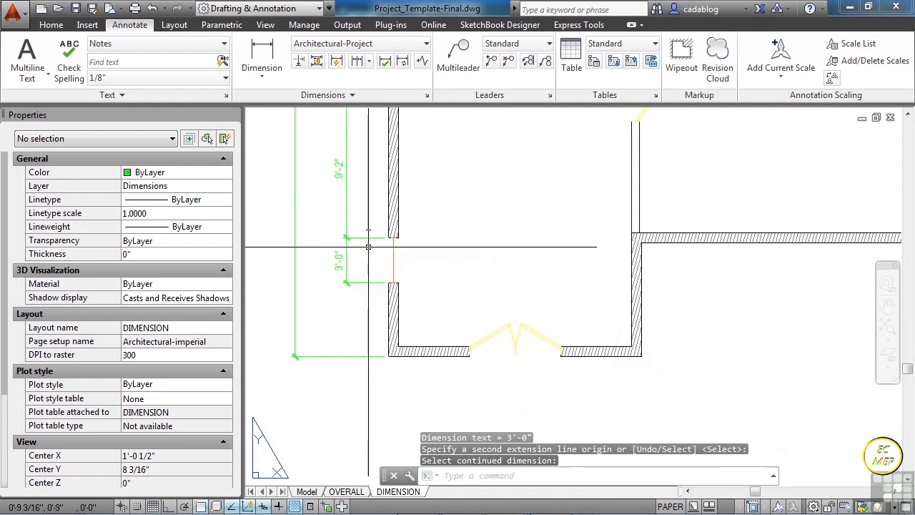
# - Add a horizontal linear dimension above the top wall, from the building's upper-left corner to the near edge of the door opening
pyautogui.scroll(-5, 361, 281)
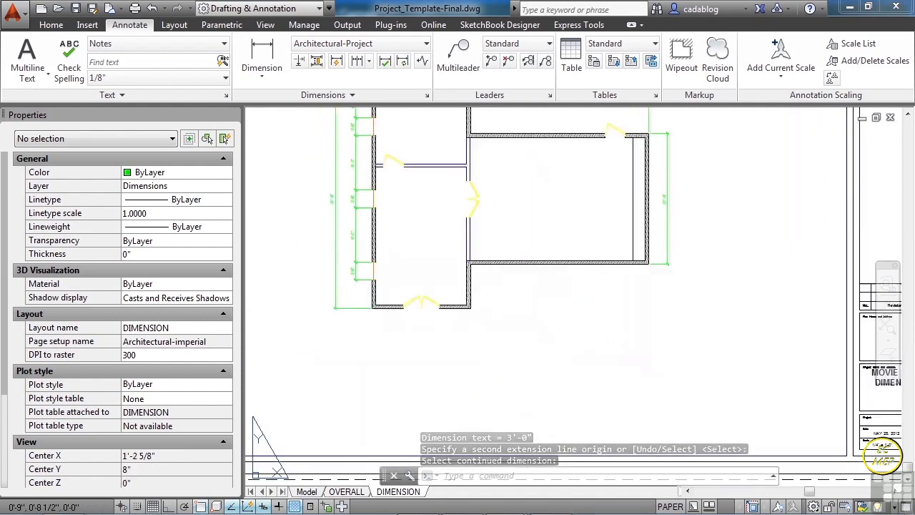
pyautogui.moveTo(356, 280); pyautogui.dragTo(354, 328, button='middle')
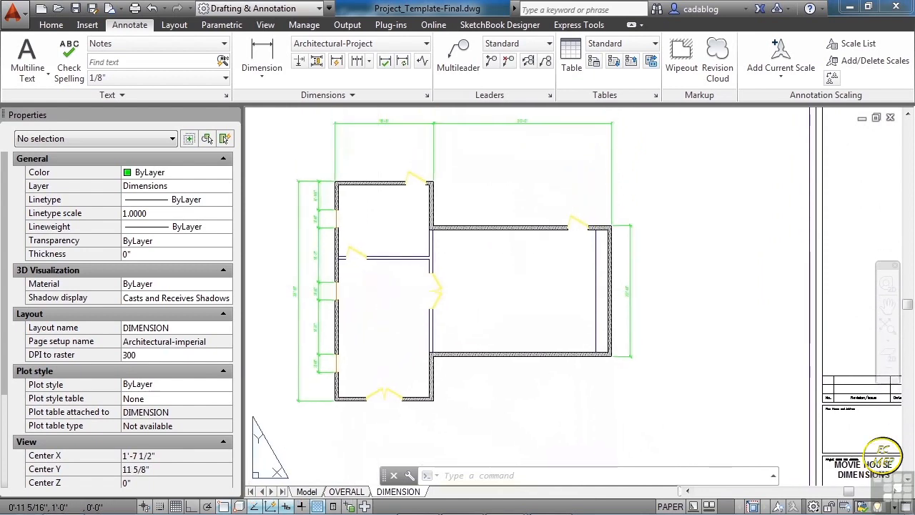
pyautogui.click(262, 59)
pyautogui.scroll(8, 347, 175)
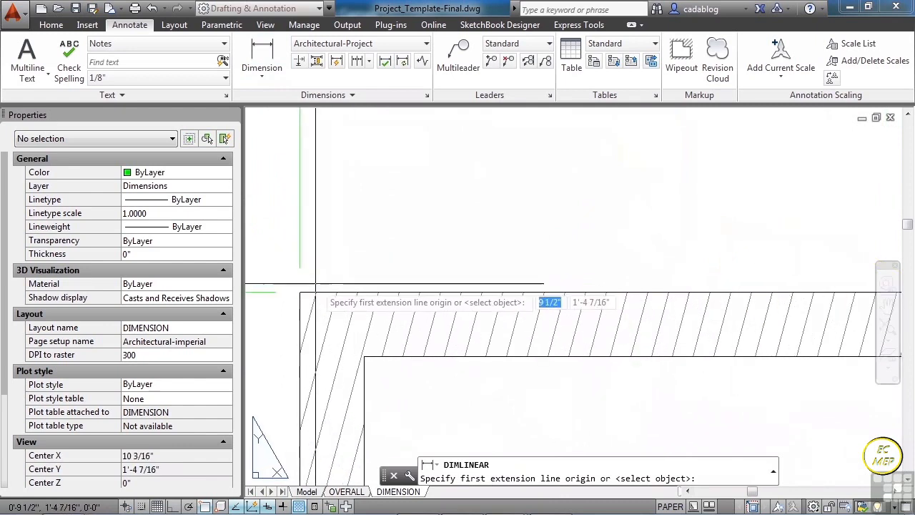
pyautogui.click(324, 284)
pyautogui.scroll(4, 715, 284)
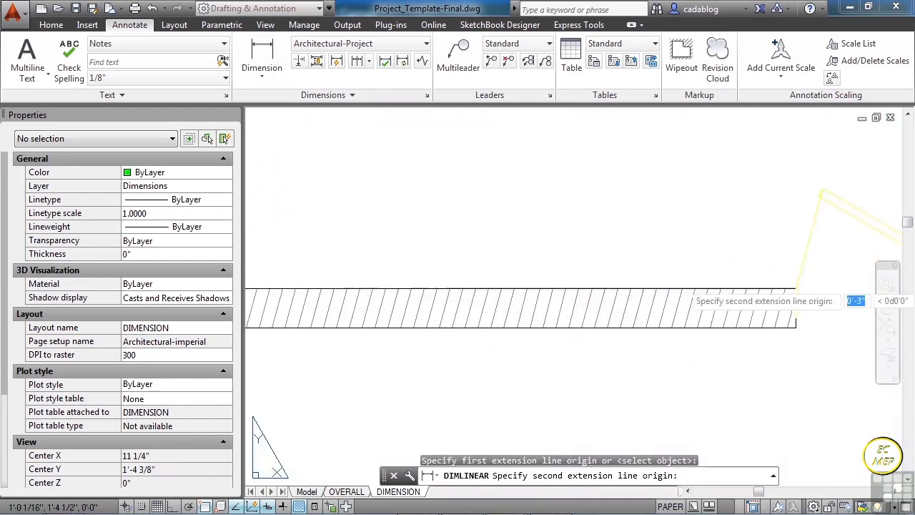
pyautogui.moveTo(737, 272); pyautogui.dragTo(481, 236, button='middle')
pyautogui.scroll(4, 540, 258)
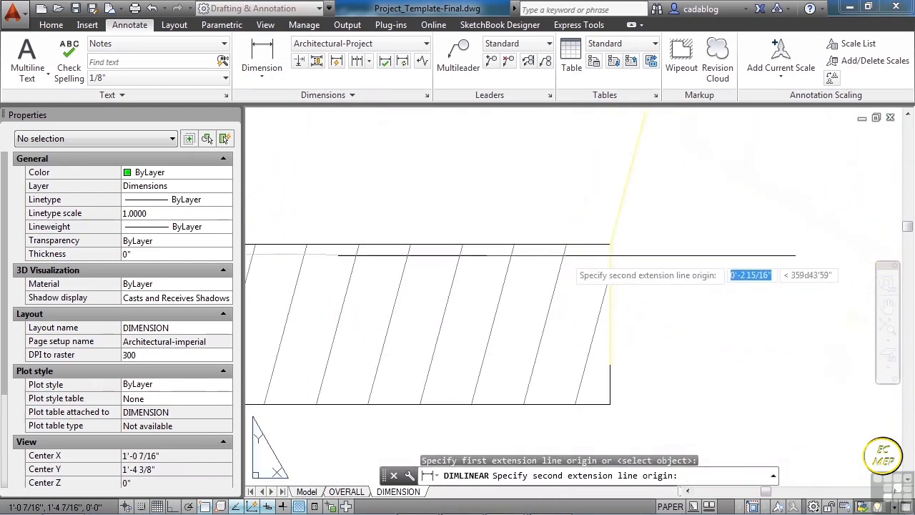
pyautogui.click(584, 245)
pyautogui.scroll(-6, 562, 302)
pyautogui.scroll(-3, 565, 304)
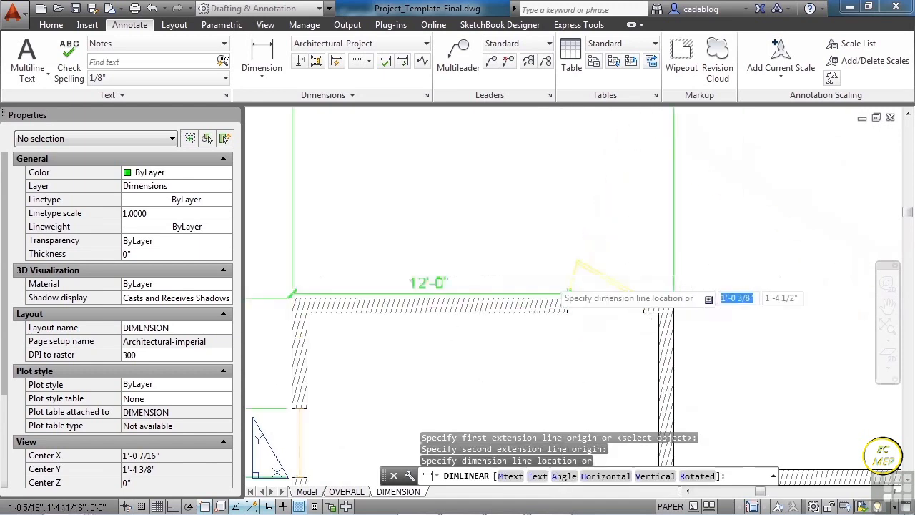
pyautogui.click(543, 226)
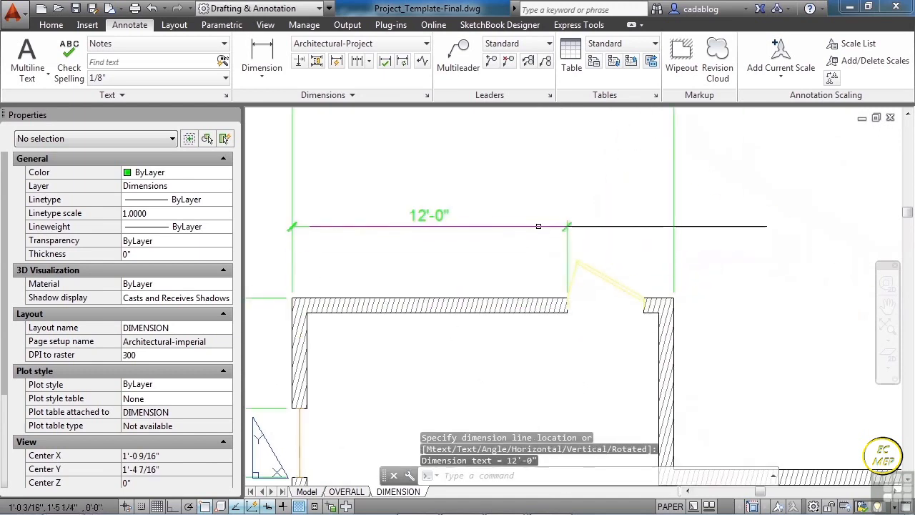
# - Continue the top wall's dimension across the door opening to its far edge and end the chain
pyautogui.click(357, 60)
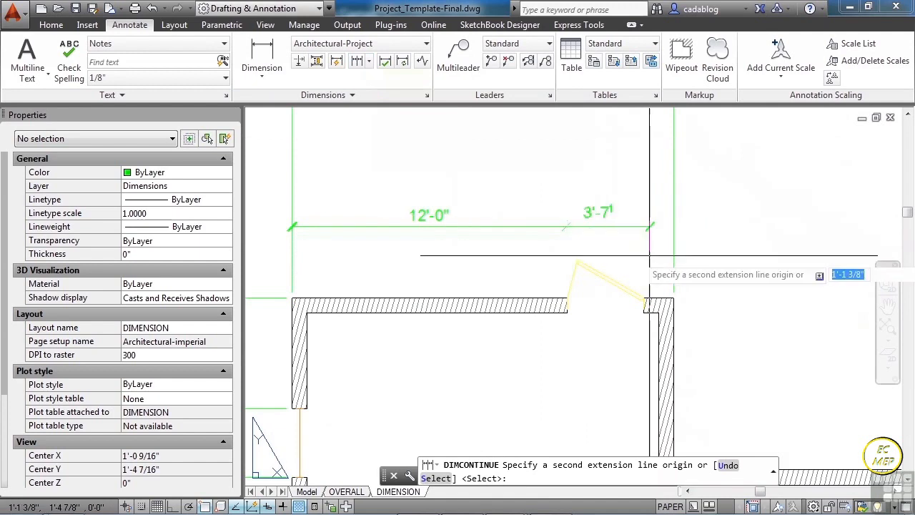
pyautogui.scroll(5, 657, 289)
pyautogui.scroll(2, 656, 289)
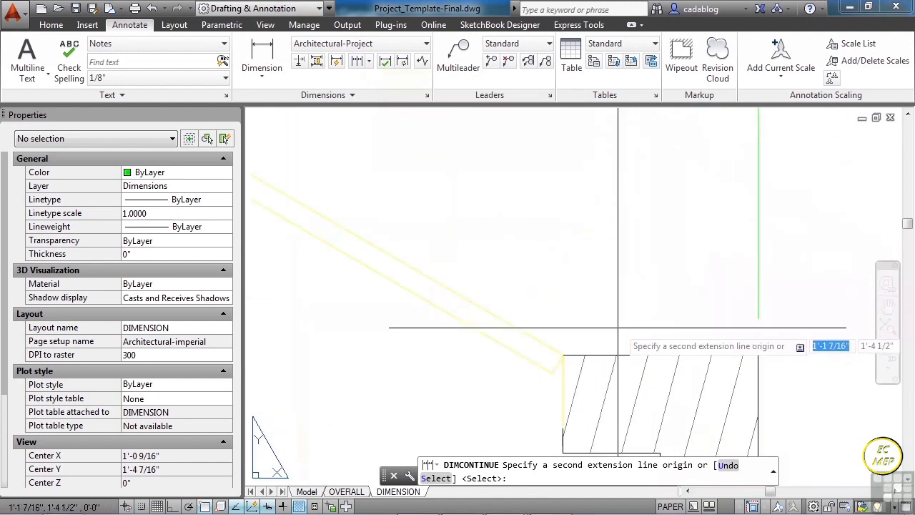
pyautogui.click(574, 352)
pyautogui.scroll(-5, 597, 269)
pyautogui.press('Return')
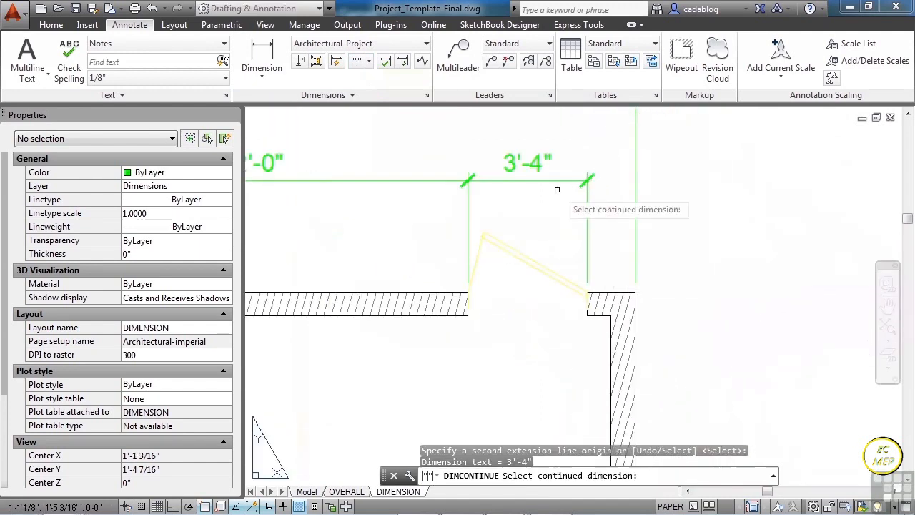
pyautogui.scroll(-5, 554, 187)
pyautogui.press('Return')
# - Add a vertical linear dimension inside the upper-left room, from the top wall's inner face to the upper line of the partition
pyautogui.scroll(-3, 516, 218)
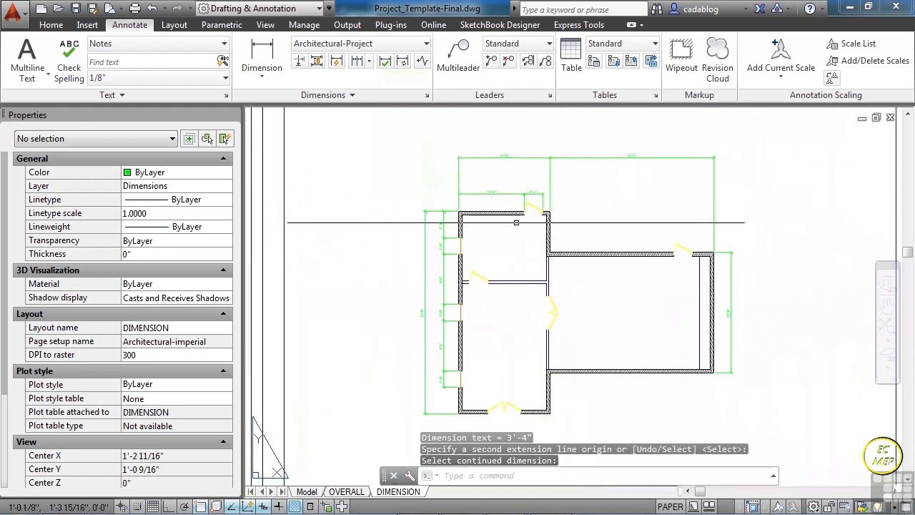
pyautogui.click(262, 55)
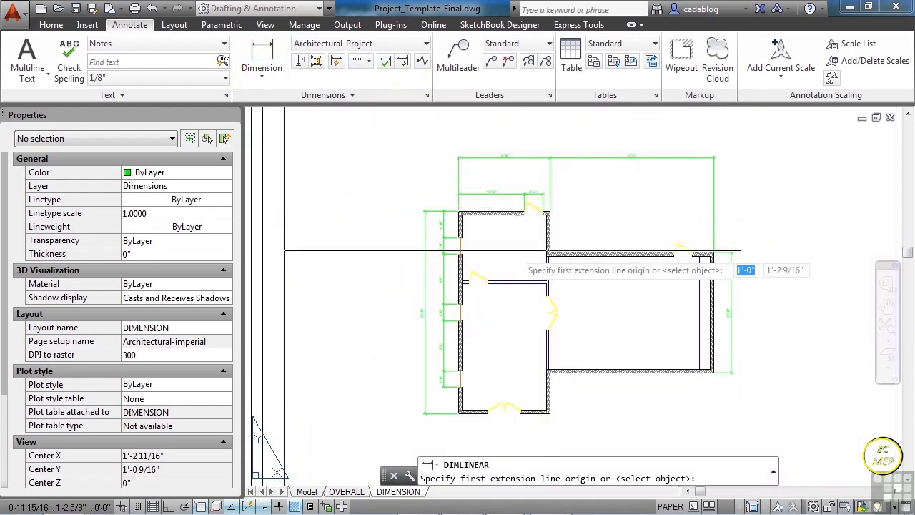
pyautogui.scroll(5, 512, 229)
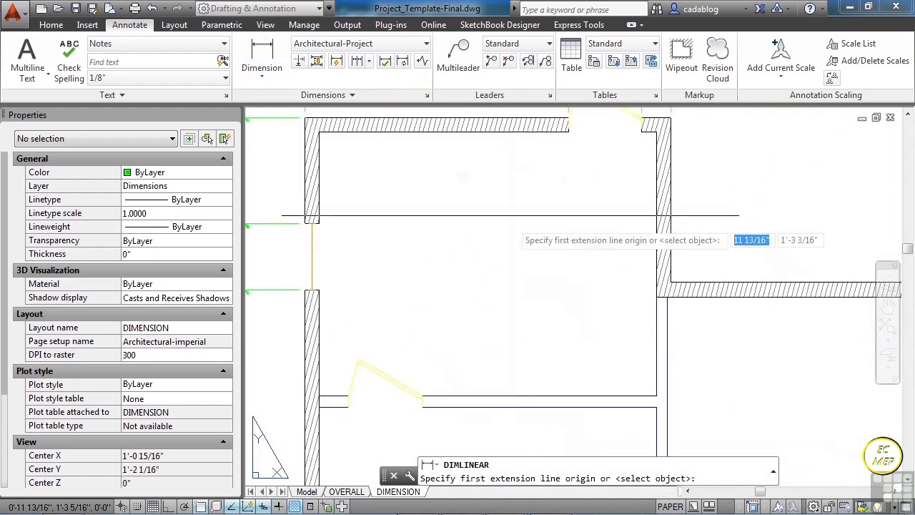
pyautogui.click(536, 133)
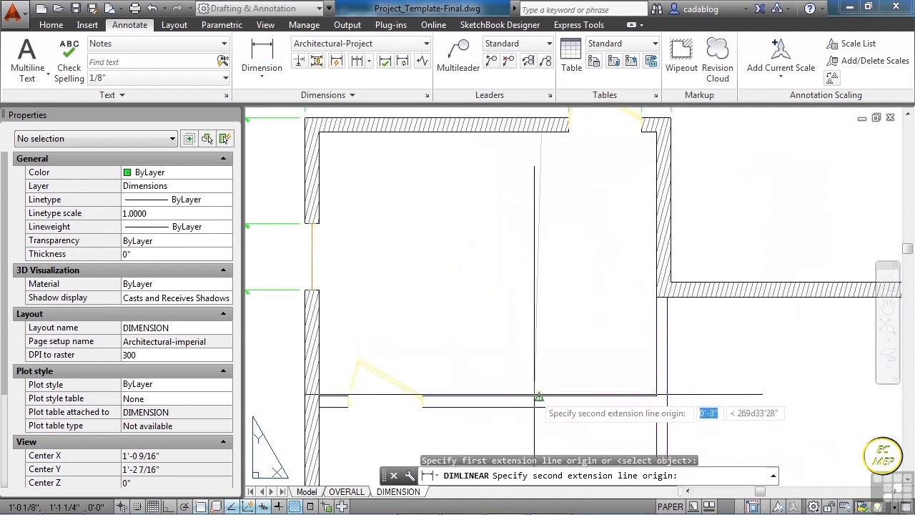
pyautogui.click(528, 395)
pyautogui.click(507, 335)
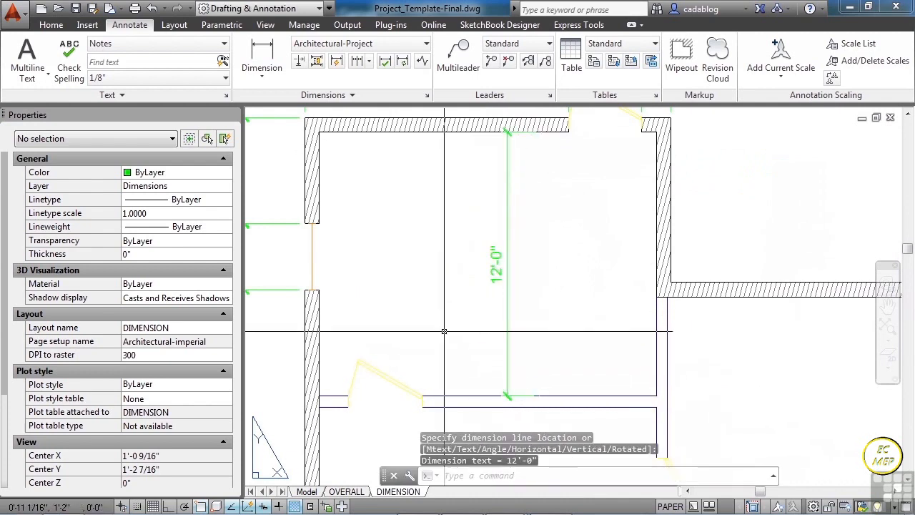
# - Add a horizontal linear dimension just below the partition, from the left wall's inner face to the interior wall on the right
pyautogui.scroll(-2, 442, 304)
pyautogui.scroll(4, 389, 373)
pyautogui.press('Return')
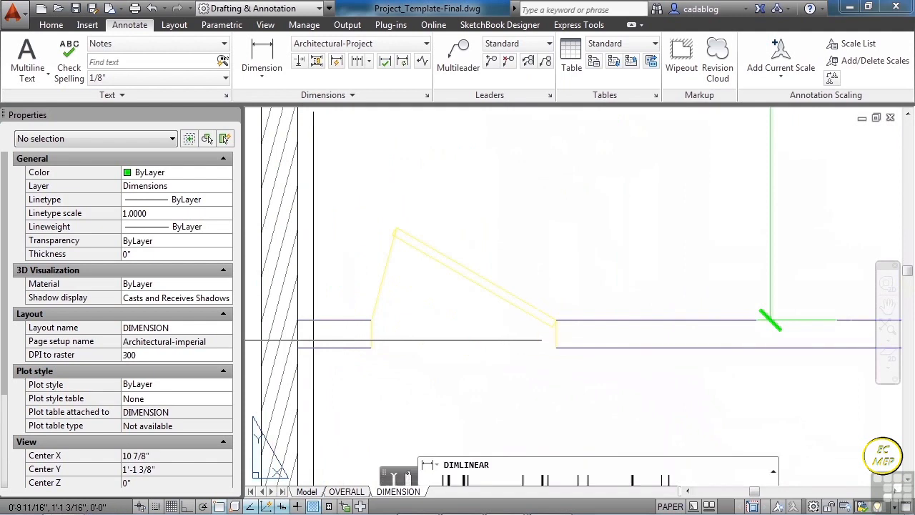
pyautogui.click(305, 348)
pyautogui.scroll(-4, 320, 253)
pyautogui.scroll(2, 589, 292)
pyautogui.scroll(-2, 643, 280)
pyautogui.click(663, 281)
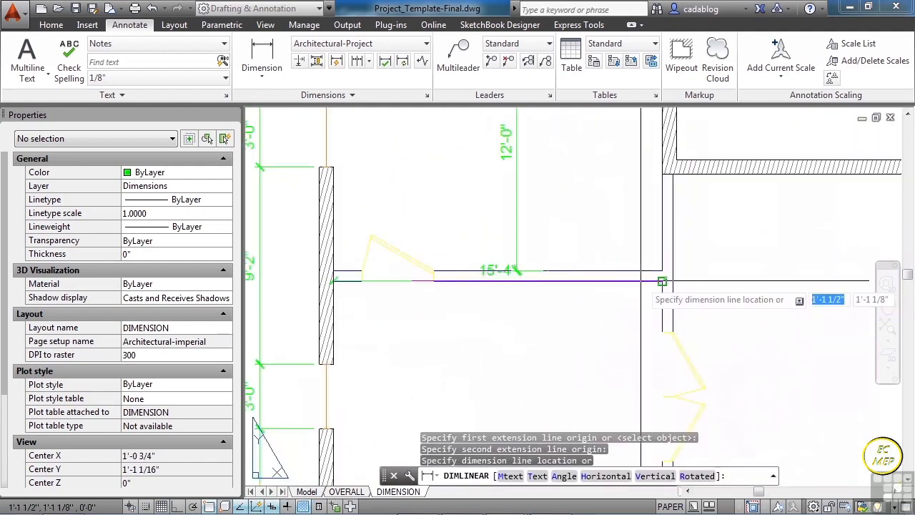
pyautogui.click(664, 312)
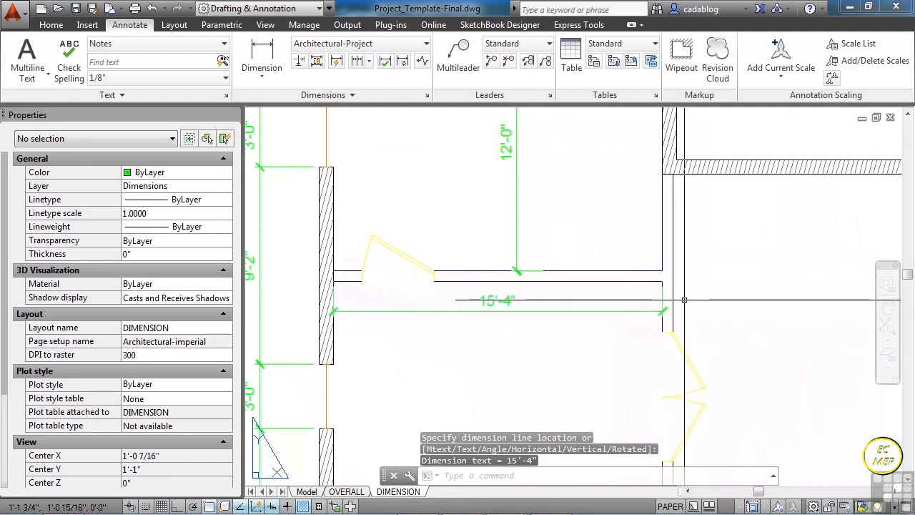
# - Dimension the large right room horizontally from the double door's upper jamb to the inner line near the right wall, aligned with the adjacent dimension
pyautogui.scroll(2, 679, 311)
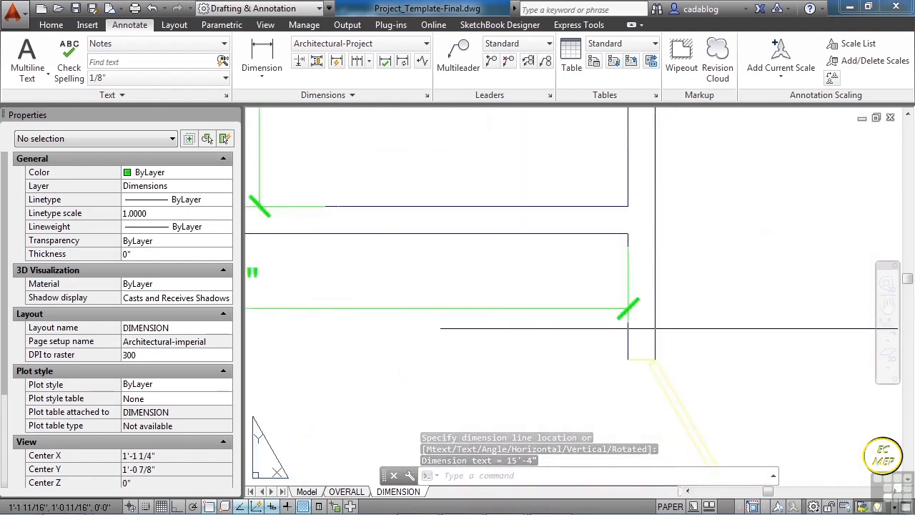
pyautogui.press('Return')
pyautogui.click(661, 344)
pyautogui.scroll(-6, 467, 301)
pyautogui.moveTo(726, 319); pyautogui.dragTo(552, 288, button='middle')
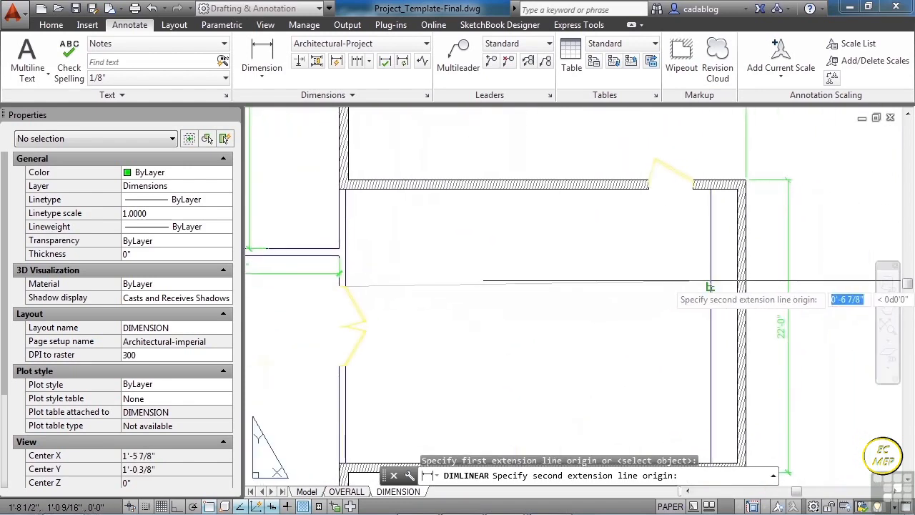
pyautogui.click(710, 287)
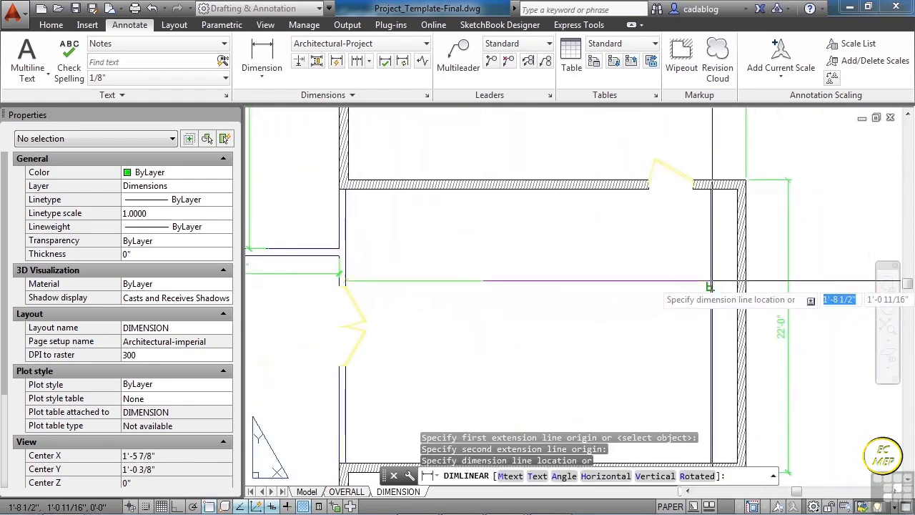
pyautogui.click(339, 274)
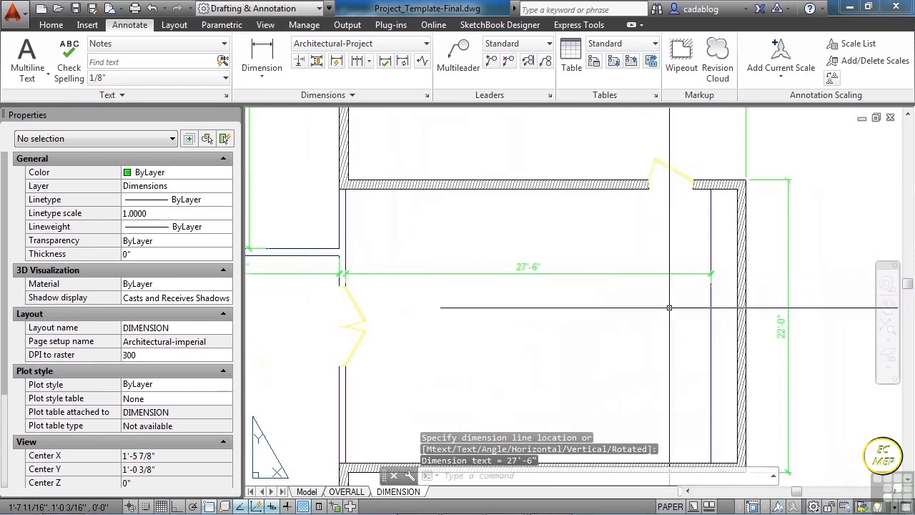
# - Add a horizontal linear dimension below the bottom wall, from the building's lower-left corner to the near edge of the double-door opening
pyautogui.scroll(-4, 679, 305)
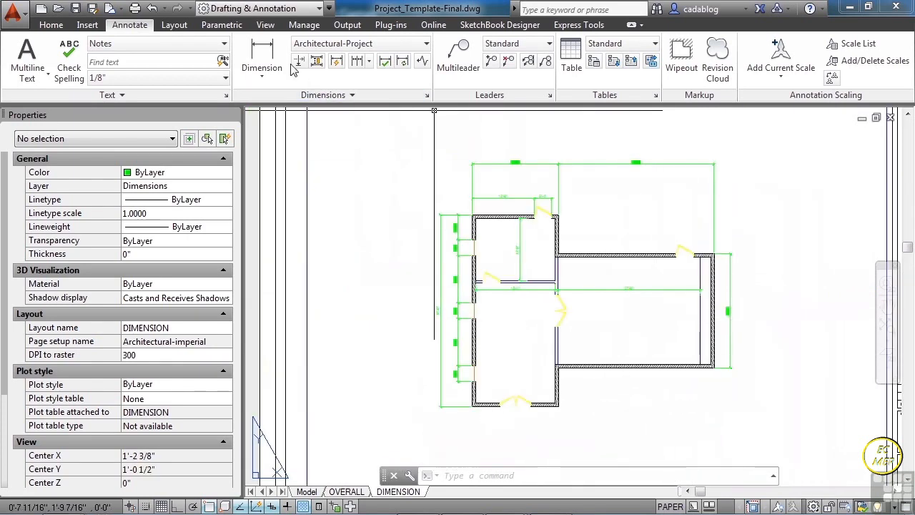
pyautogui.click(261, 58)
pyautogui.moveTo(526, 322); pyautogui.dragTo(518, 248, button='middle')
pyautogui.scroll(8, 529, 350)
pyautogui.moveTo(402, 283); pyautogui.dragTo(582, 351, button='middle')
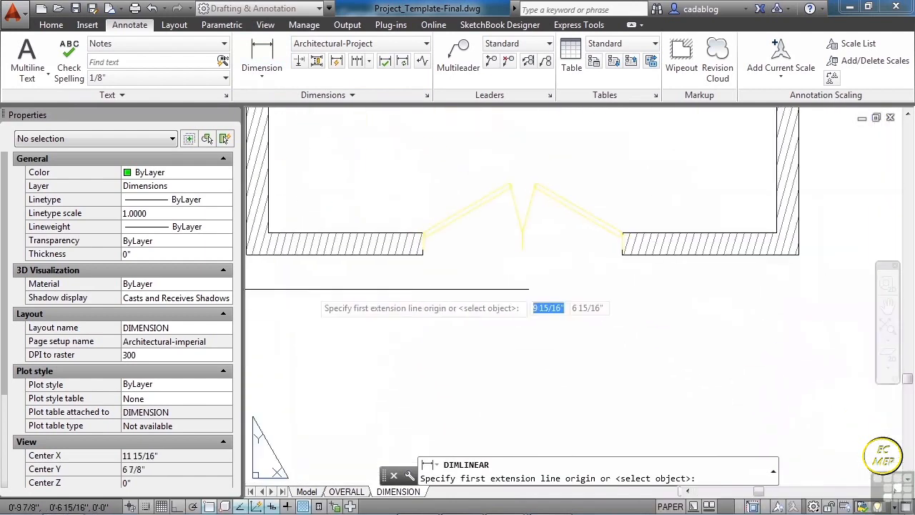
pyautogui.moveTo(285, 289); pyautogui.dragTo(442, 312, button='middle')
pyautogui.scroll(4, 386, 296)
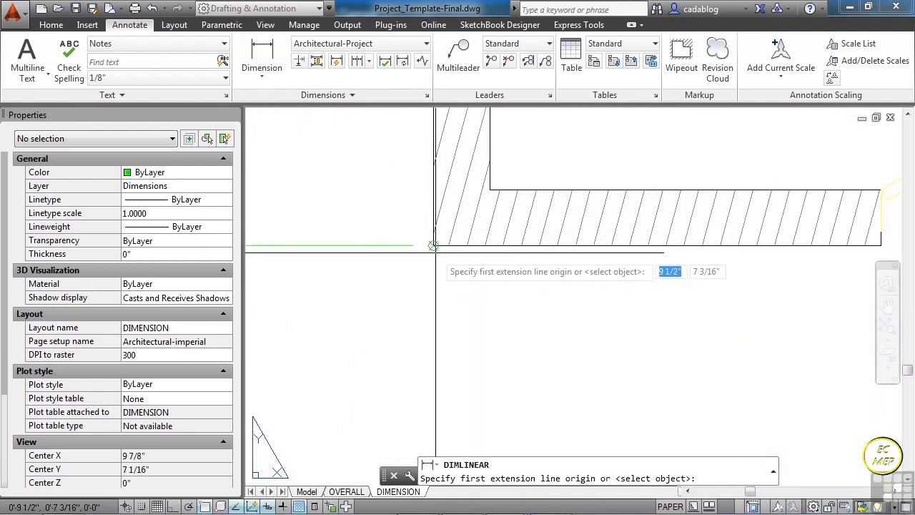
pyautogui.click(433, 246)
pyautogui.scroll(-2, 272, 315)
pyautogui.scroll(4, 636, 319)
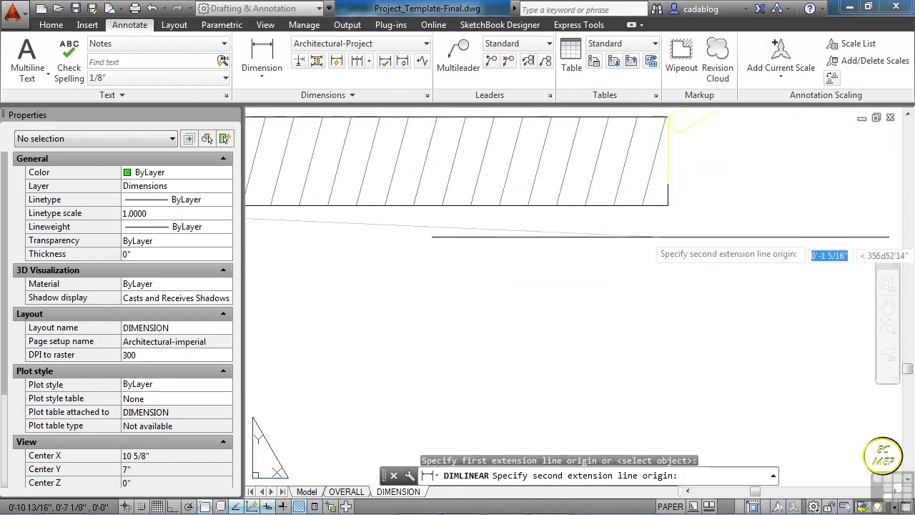
pyautogui.click(667, 205)
pyautogui.scroll(-4, 597, 254)
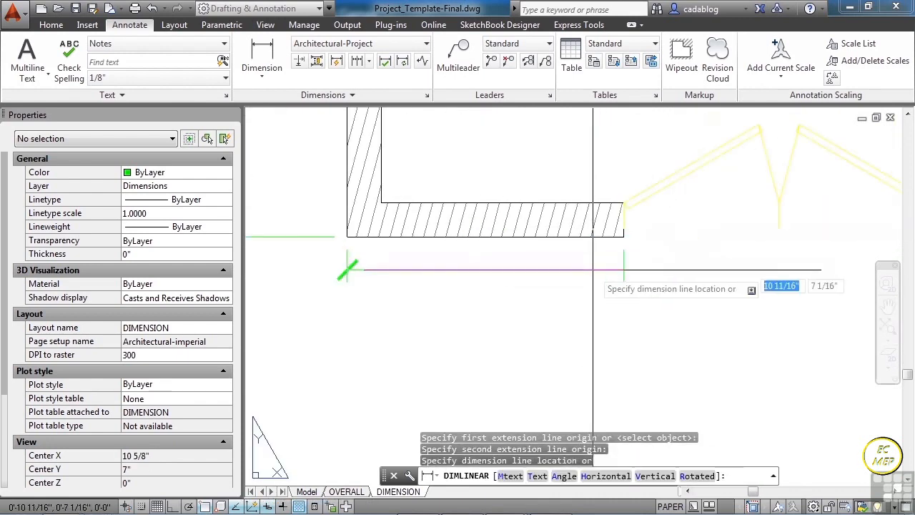
pyautogui.click(370, 334)
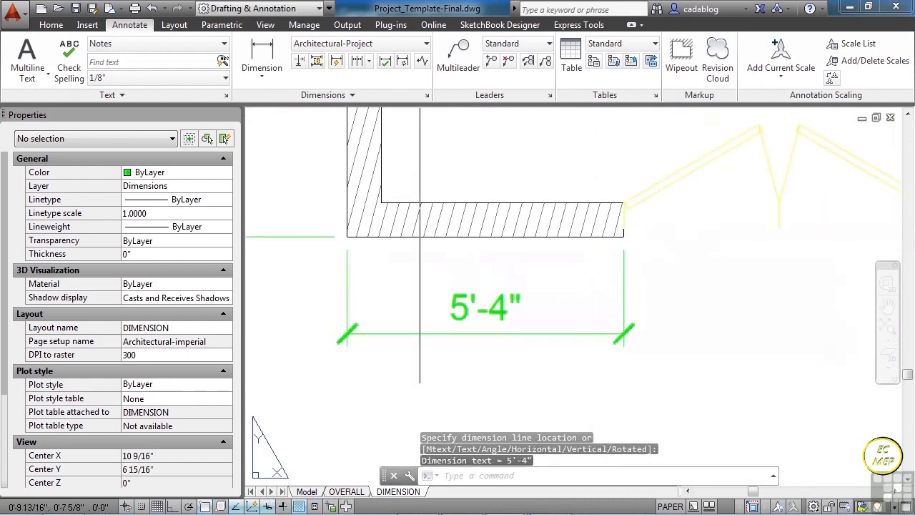
# - Continue the bottom wall's dimension across the double-door opening to its far edge and end the chain
pyautogui.click(360, 64)
pyautogui.moveTo(688, 308); pyautogui.dragTo(443, 299, button='middle')
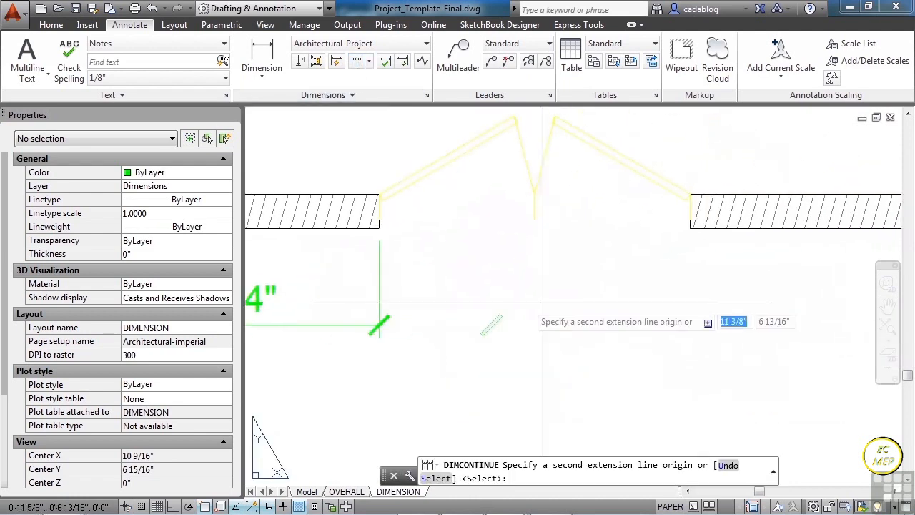
pyautogui.scroll(4, 733, 243)
pyautogui.click(626, 206)
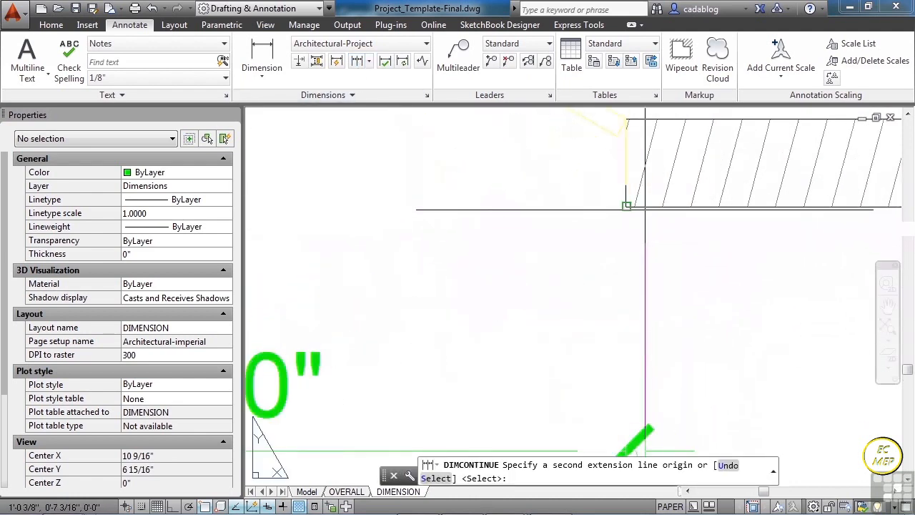
pyautogui.scroll(-4, 383, 285)
pyautogui.scroll(-2, 384, 285)
pyautogui.press('Return')
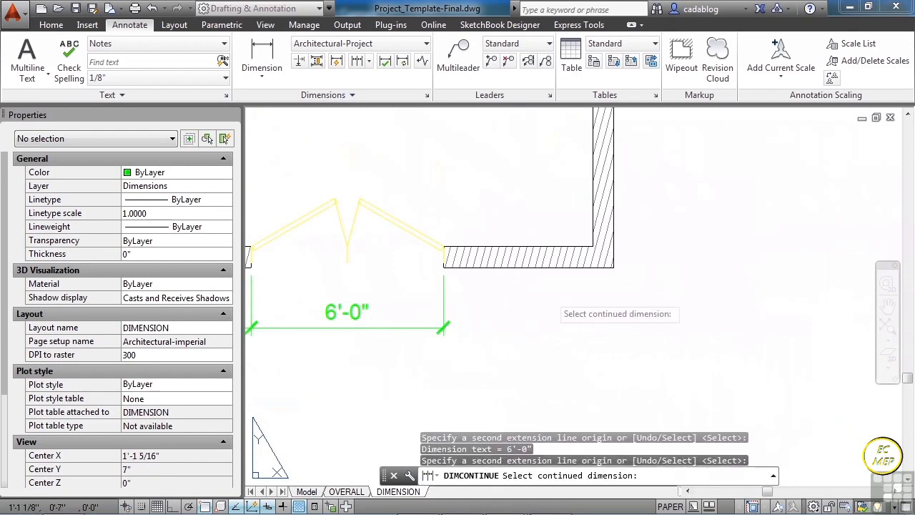
pyautogui.press('Return')
# - Review the dimensioned plan, look at the OVERALL layout and return to the DIMENSION layout to view the whole sheet
pyautogui.scroll(-6, 555, 219)
pyautogui.scroll(2, 474, 259)
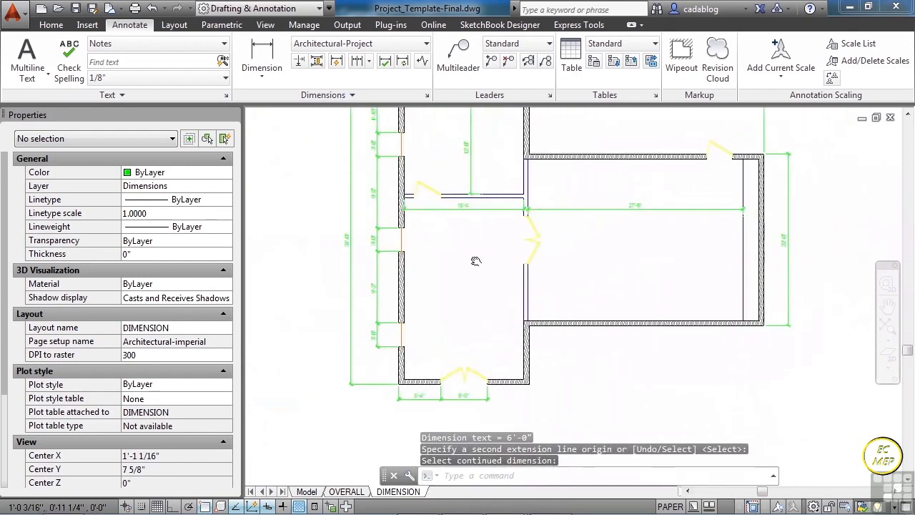
pyautogui.scroll(-2, 441, 261)
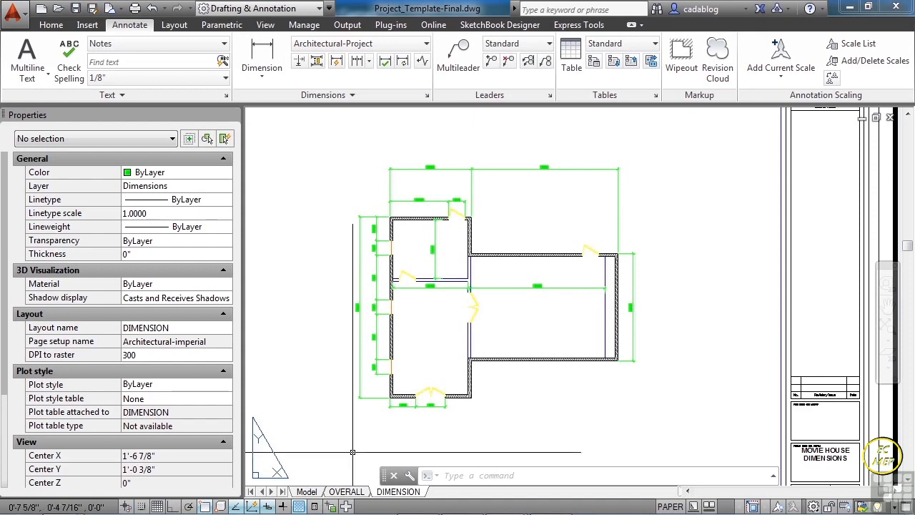
pyautogui.click(353, 492)
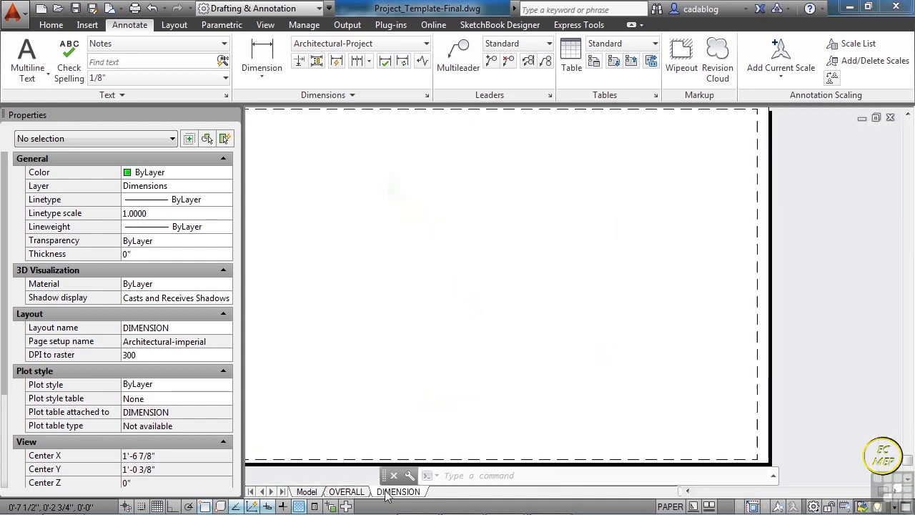
pyautogui.click(398, 491)
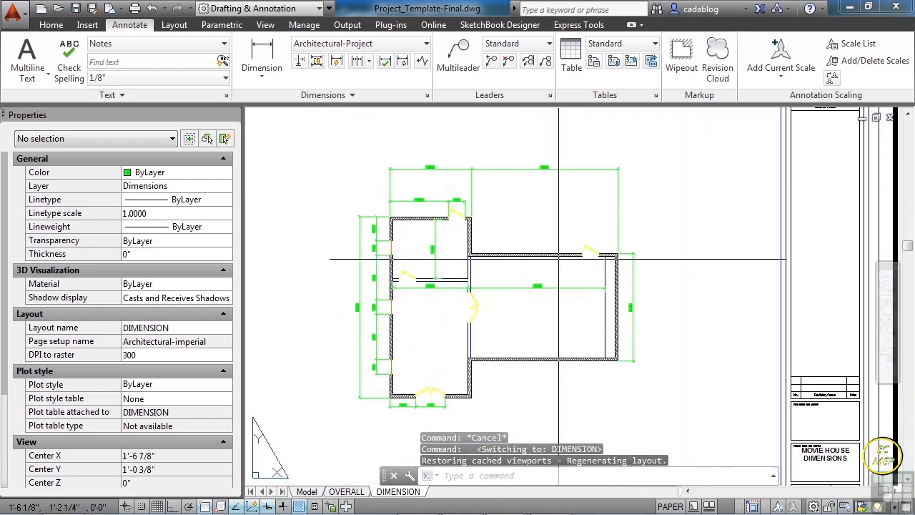
pyautogui.scroll(-3, 526, 307)
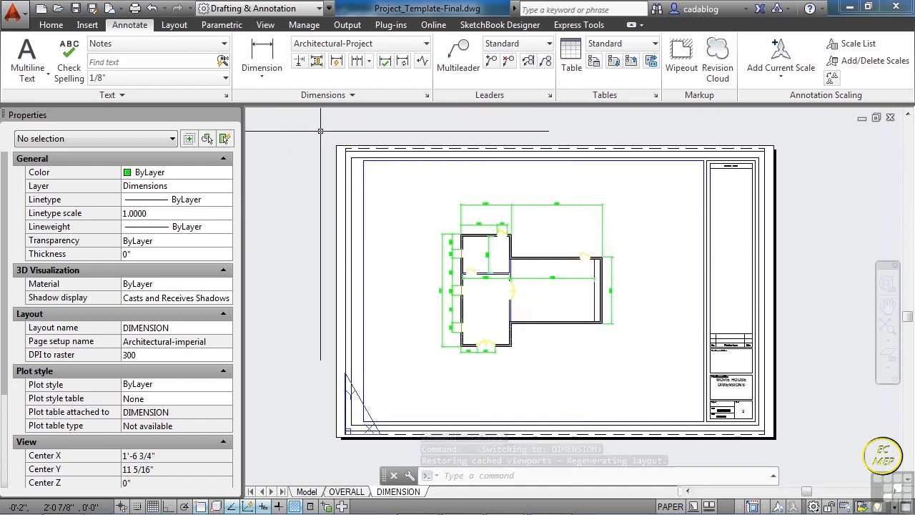